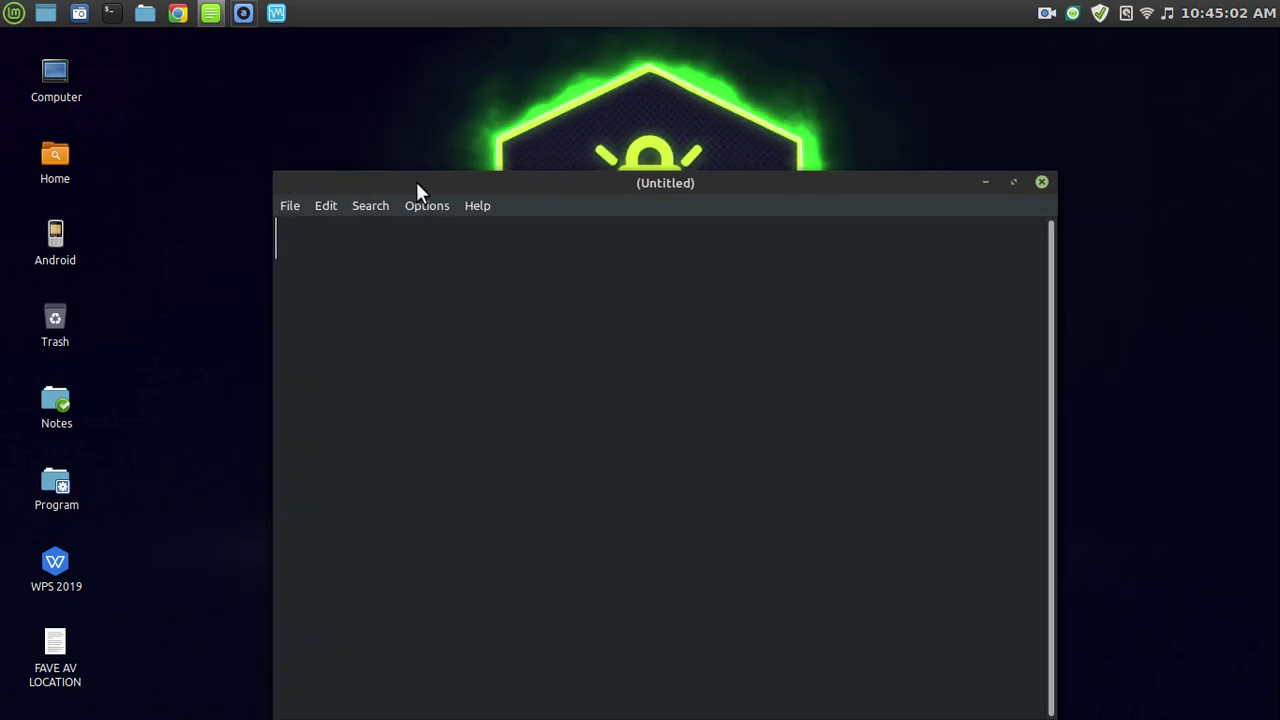
Type the greeting 'SALAM SEJAHTERA,' and the lines introducing 'DEEPIN 20 BETA VERSION'.
drag(581, 185, 578, 135)
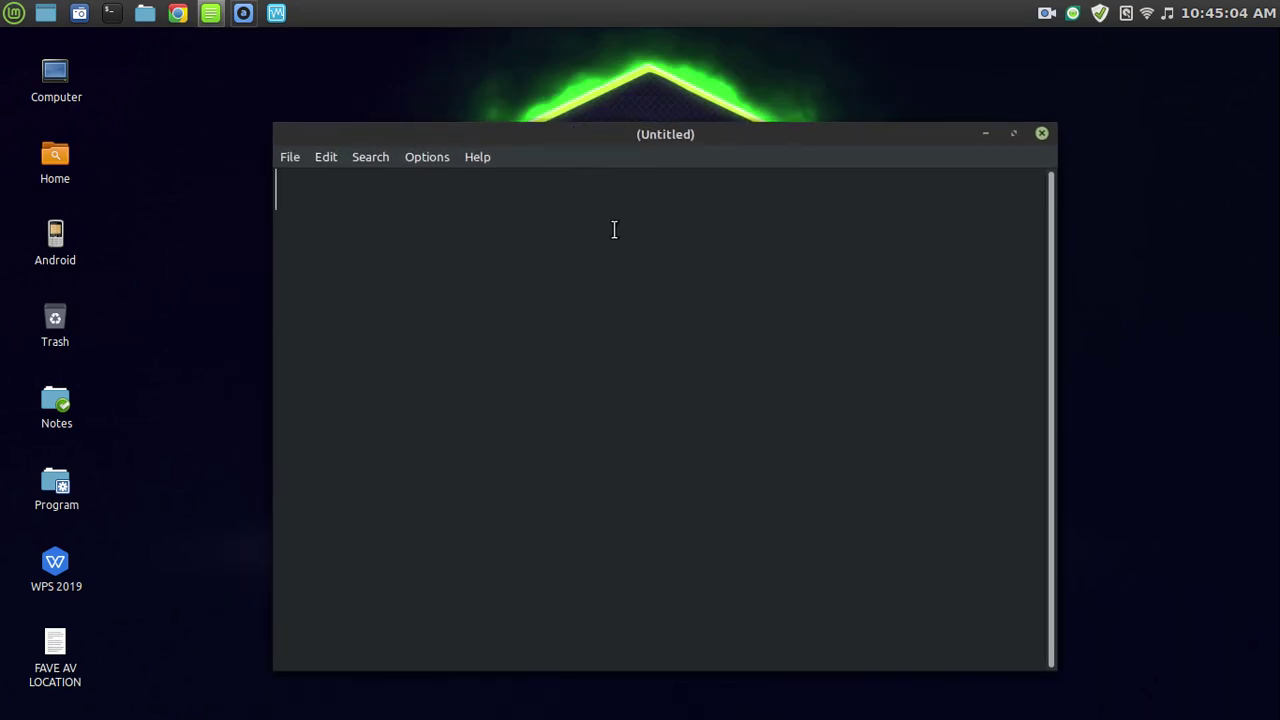
text(SALAM SEJAHTERA,)
key(Return)
key(Return)
text(VIDEO KALI INI )
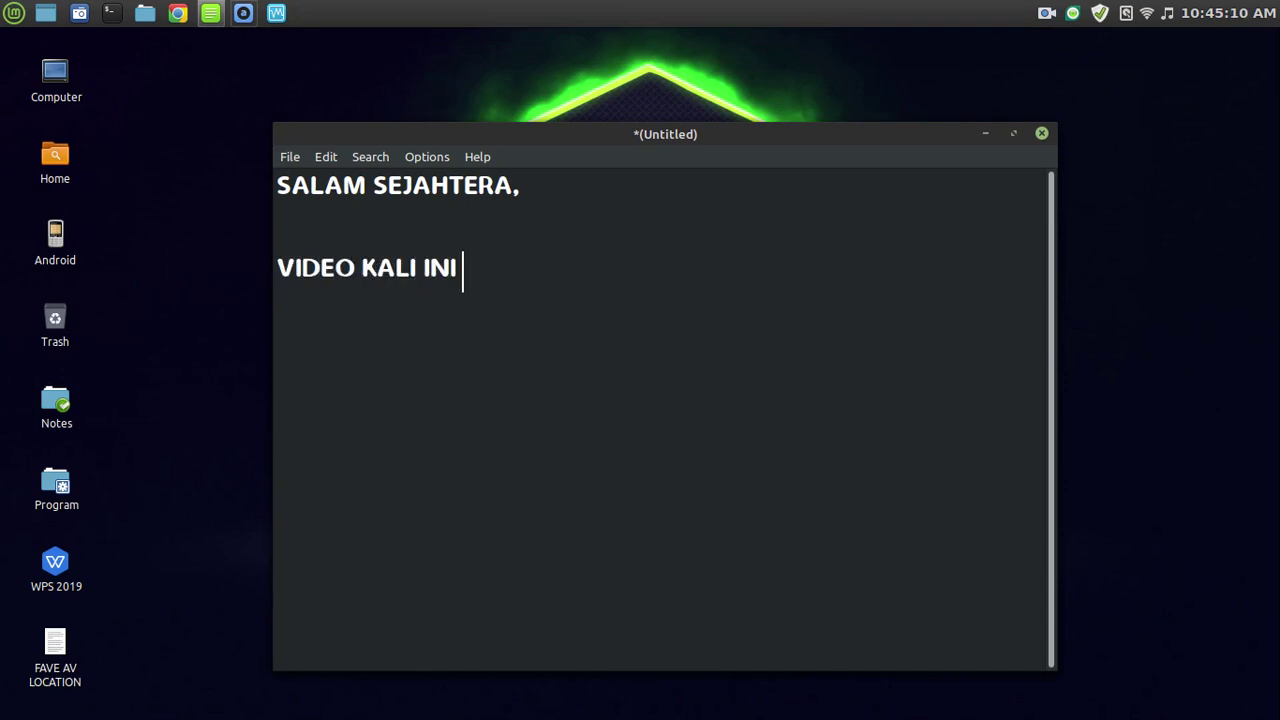
text(ADMIN CUMA NAK TUNJUKKAN )
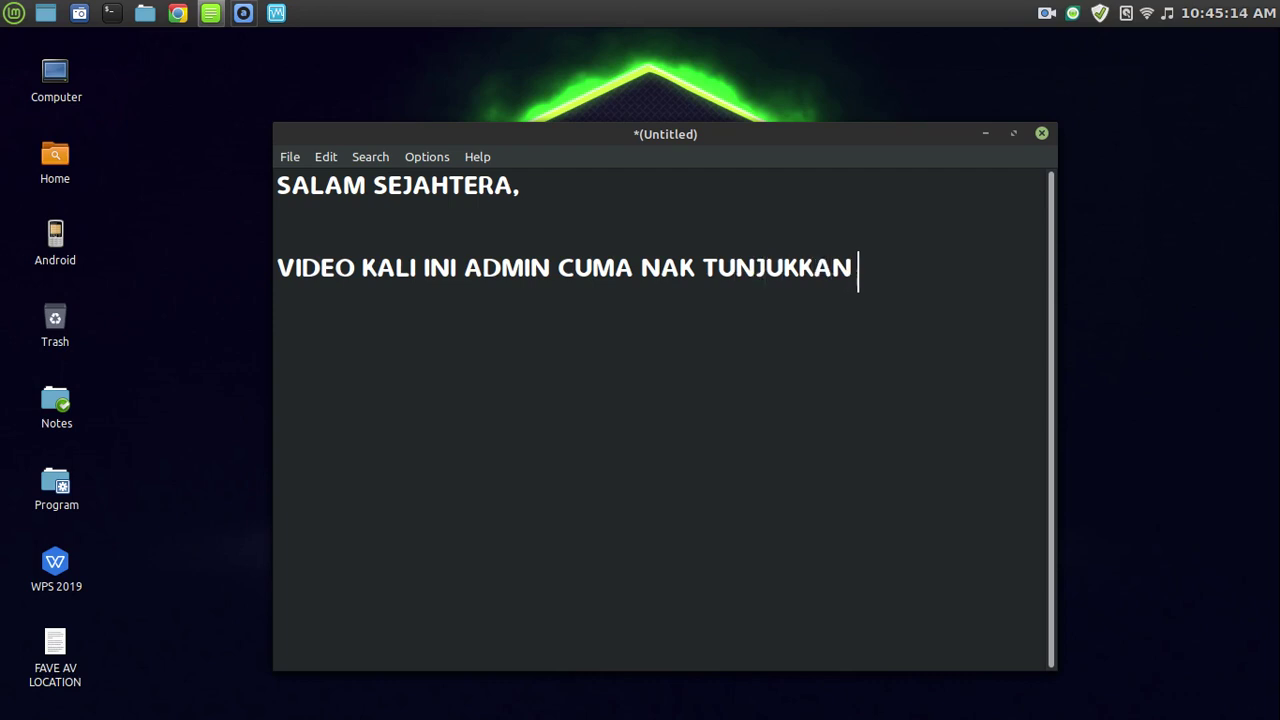
text(SISTEM OPERASI LINUX)
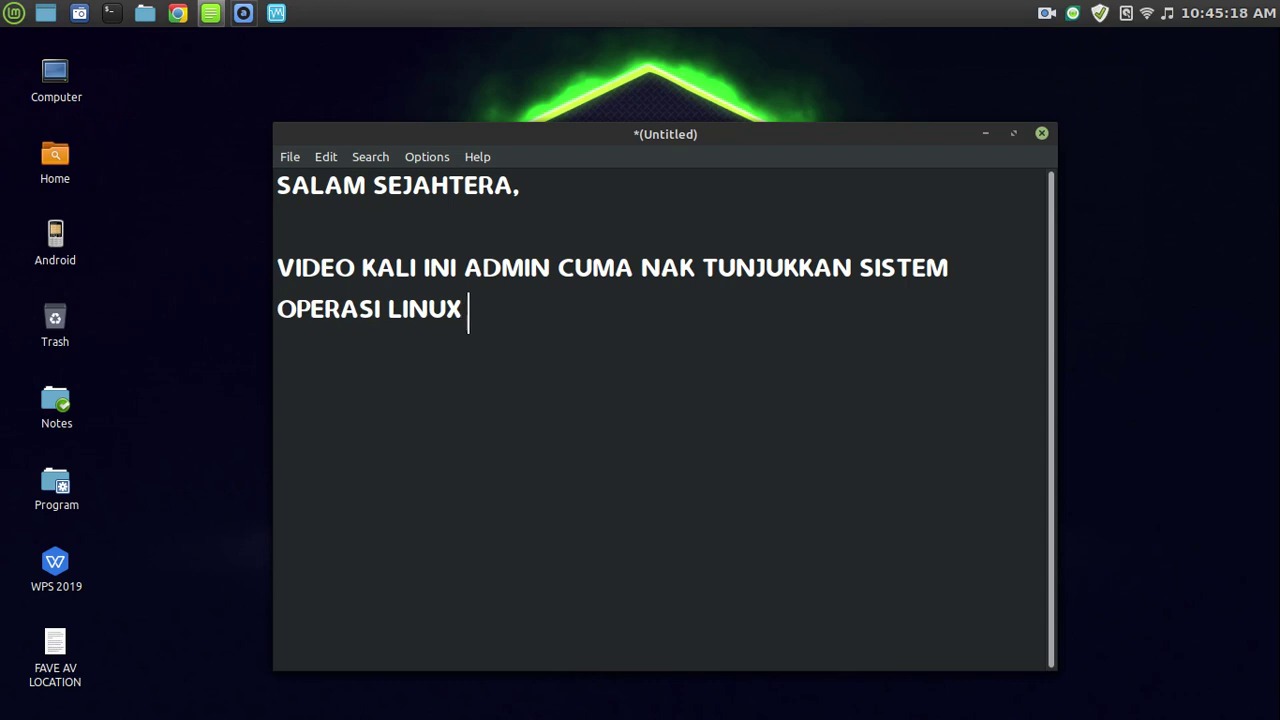
text( YANG DINAMAKAN :)
key(Return)
key(Return)
text(DEEPIN)
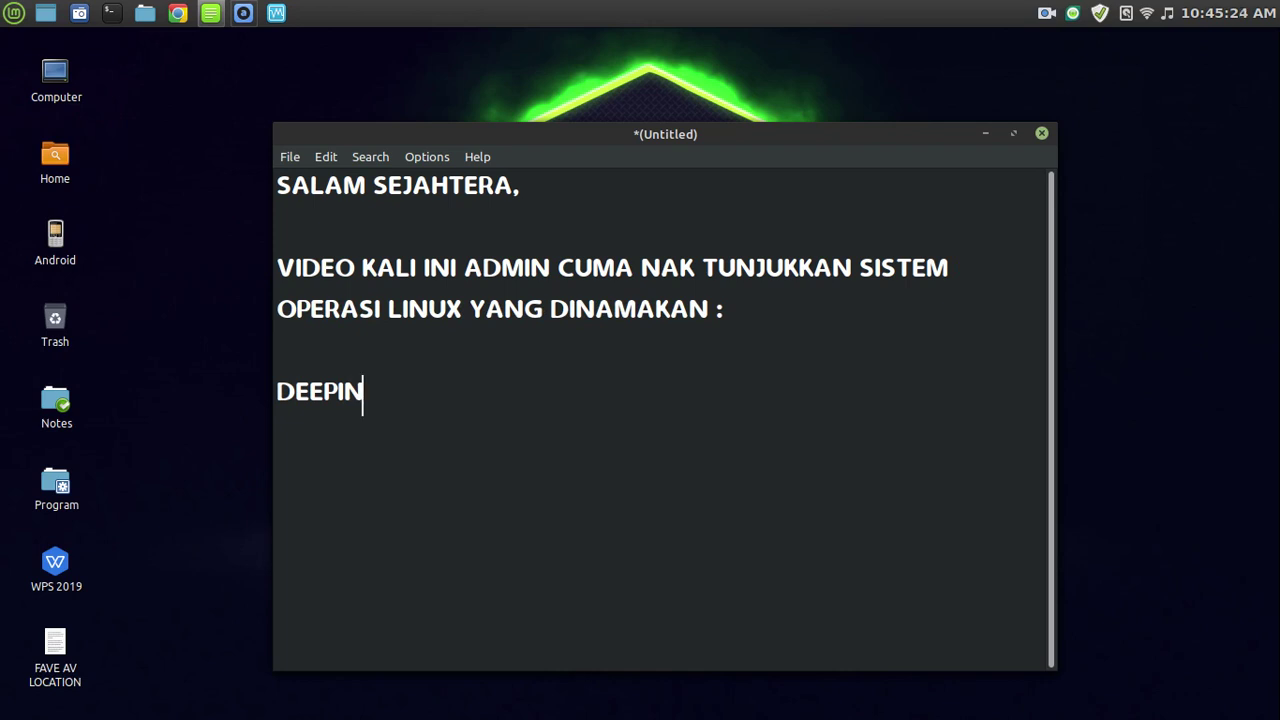
text( 20 BETA VERSION)
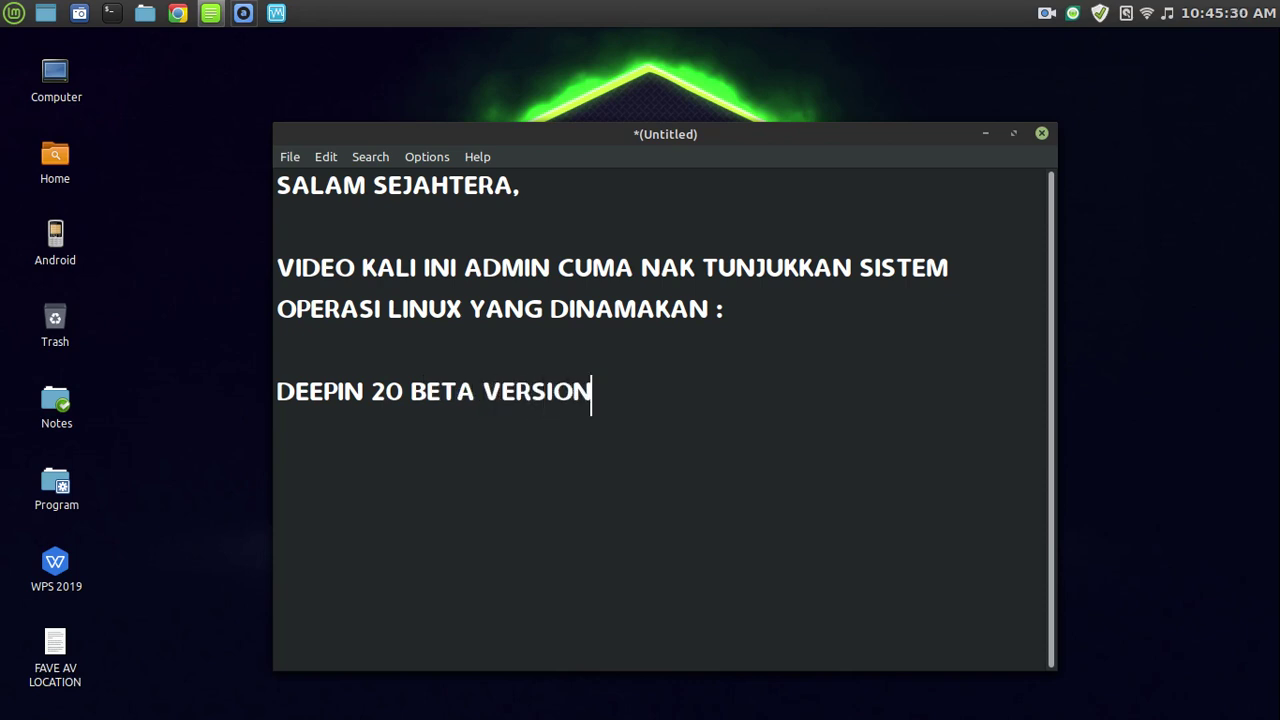
Add the paragraph about installing in VirtualBox, ending with 'LINUX DEEPIN :)'.
key(Return)
key(Return)
text(JOM KITA INSTALL DAL)
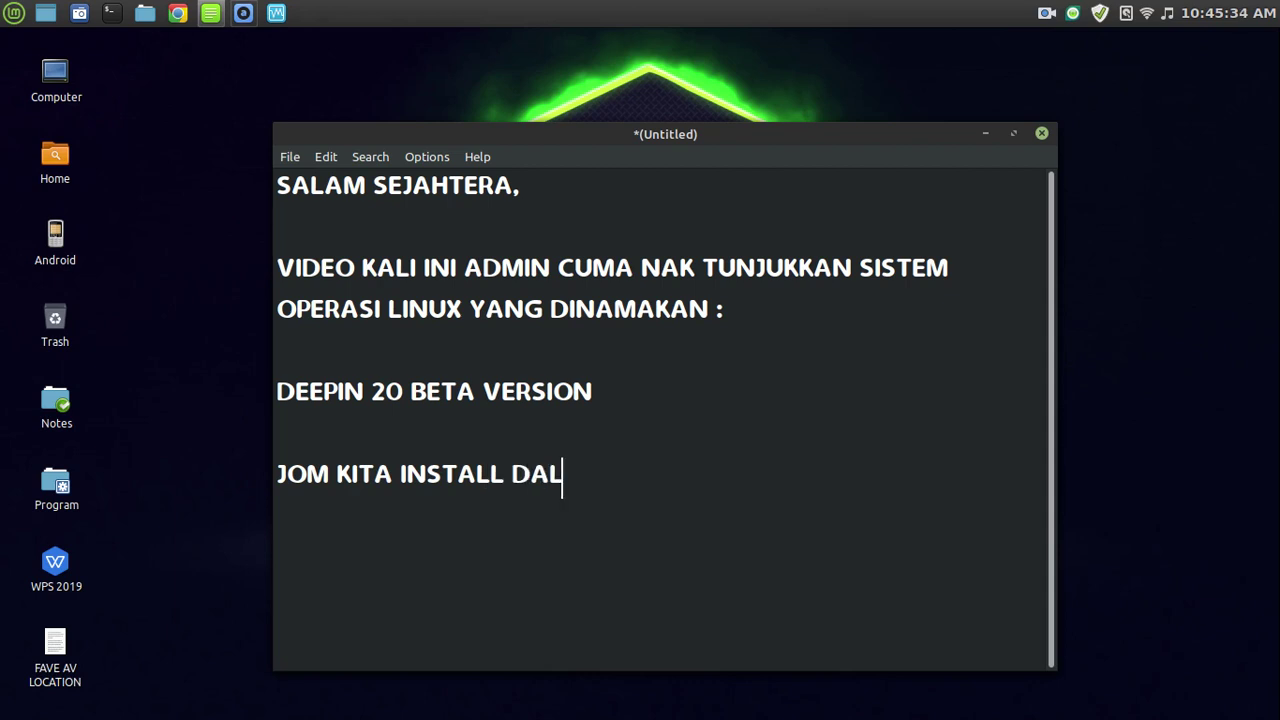
text(AM VIRTUALBO)
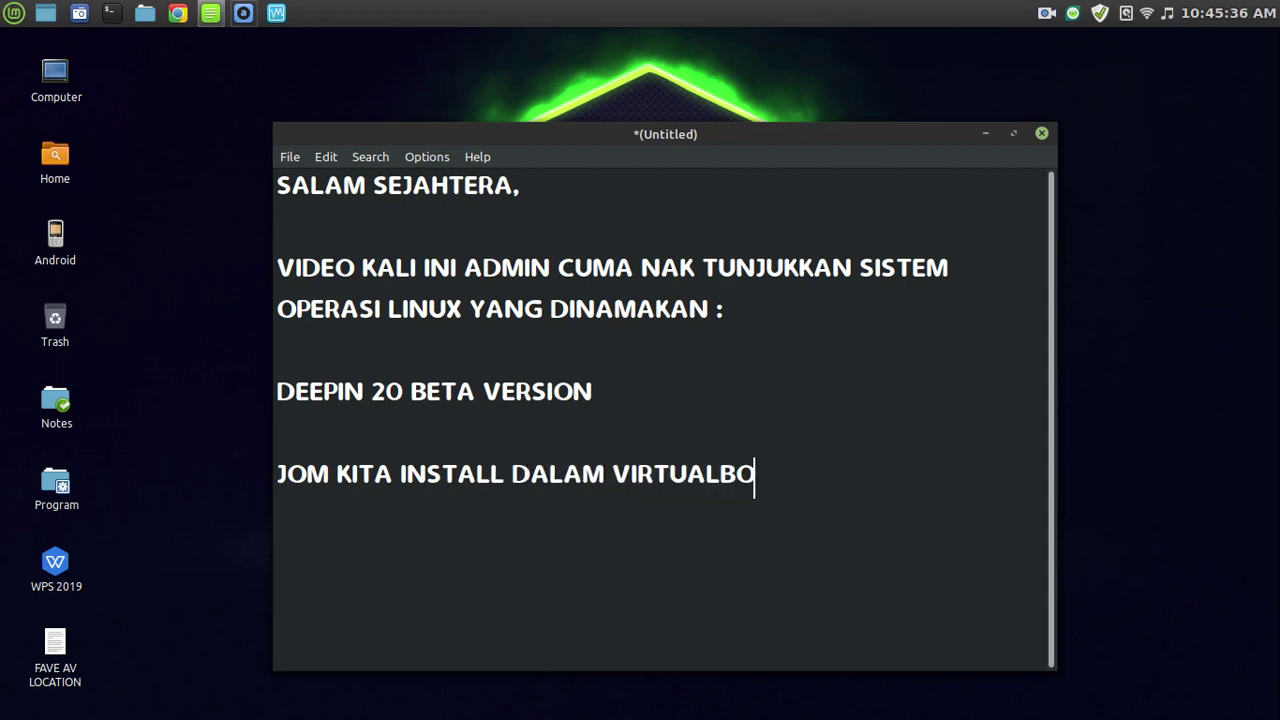
text(X MIN)
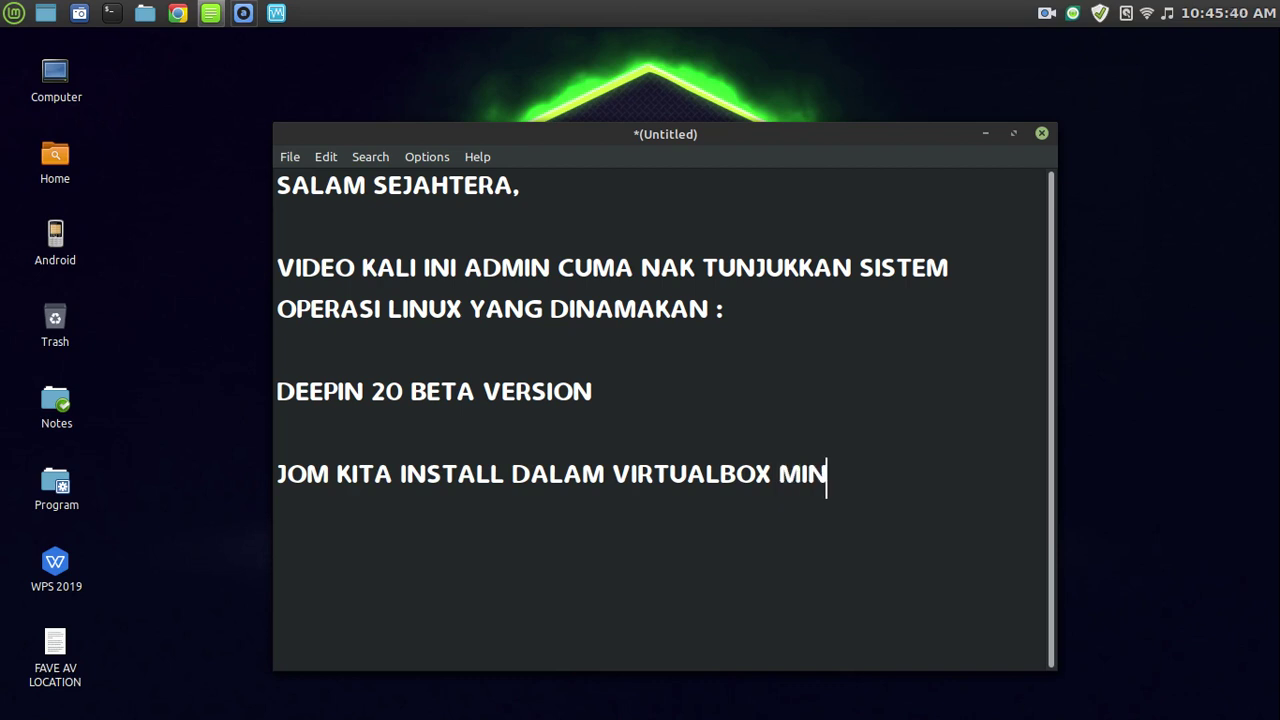
text(. DAN TEN)
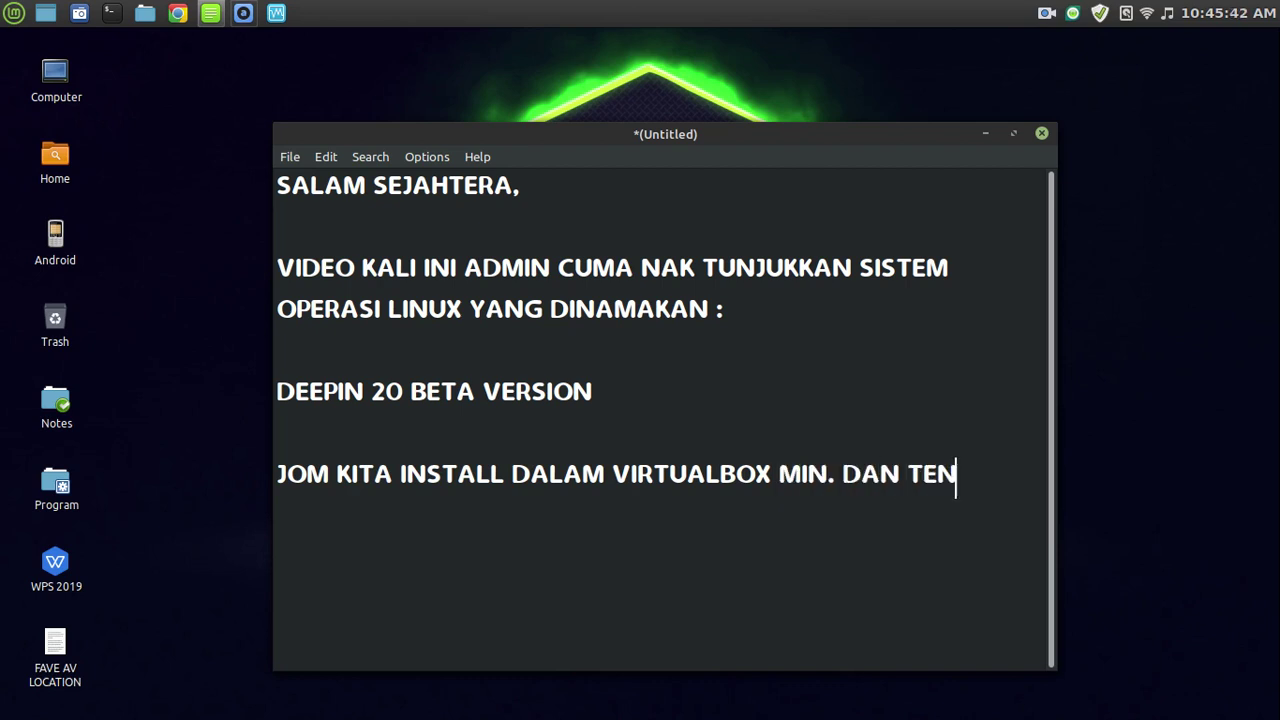
text(GOK APA YANG MENAR)
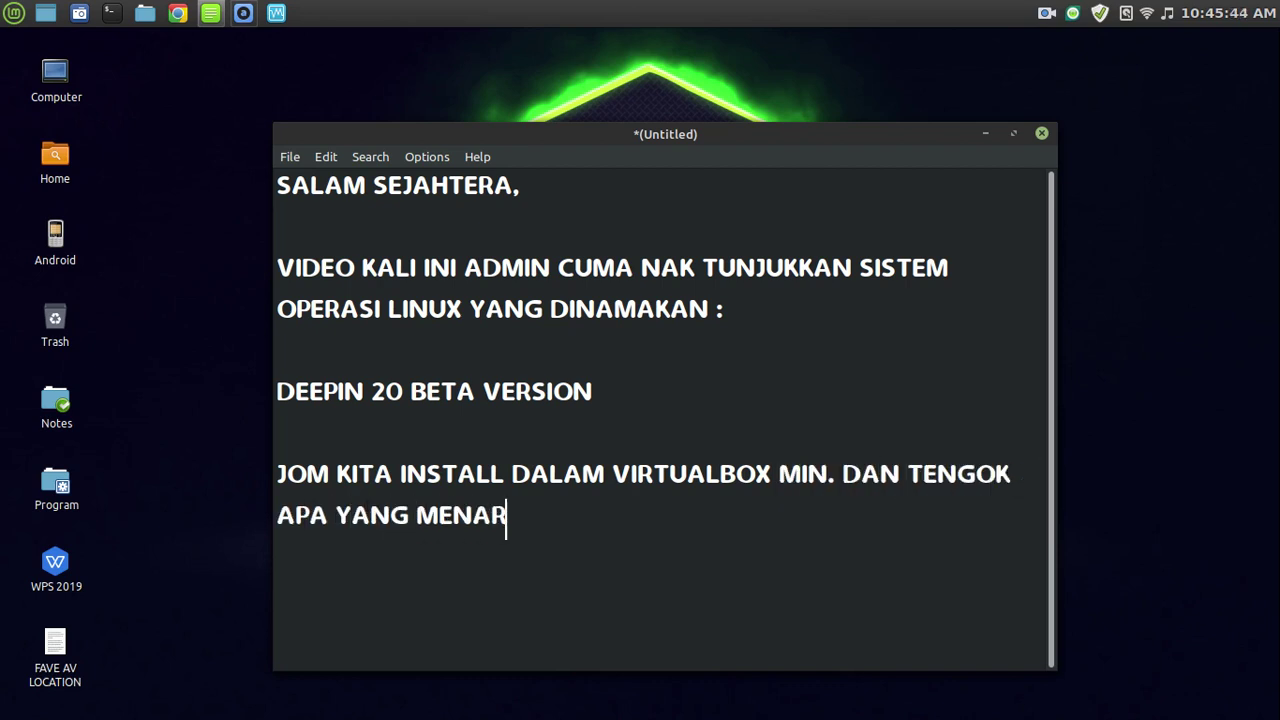
text(IK BERKAITAN D)
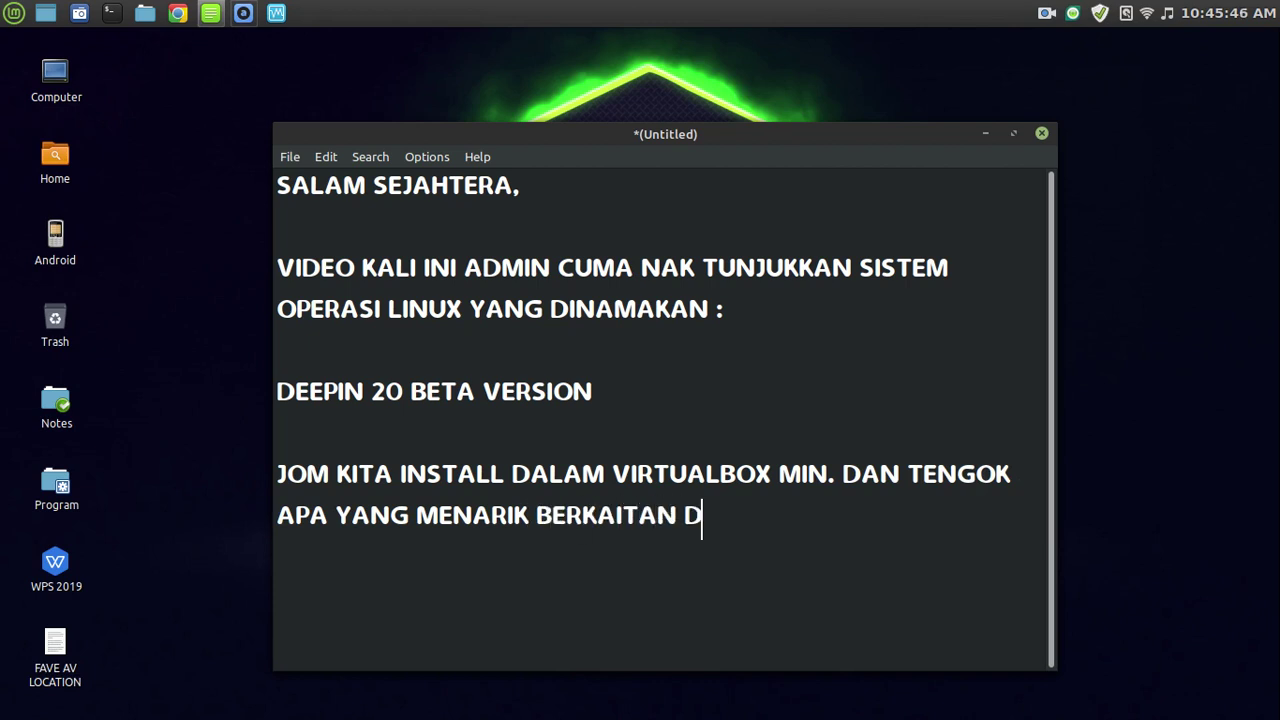
key(BackSpace)
text(LINUX )
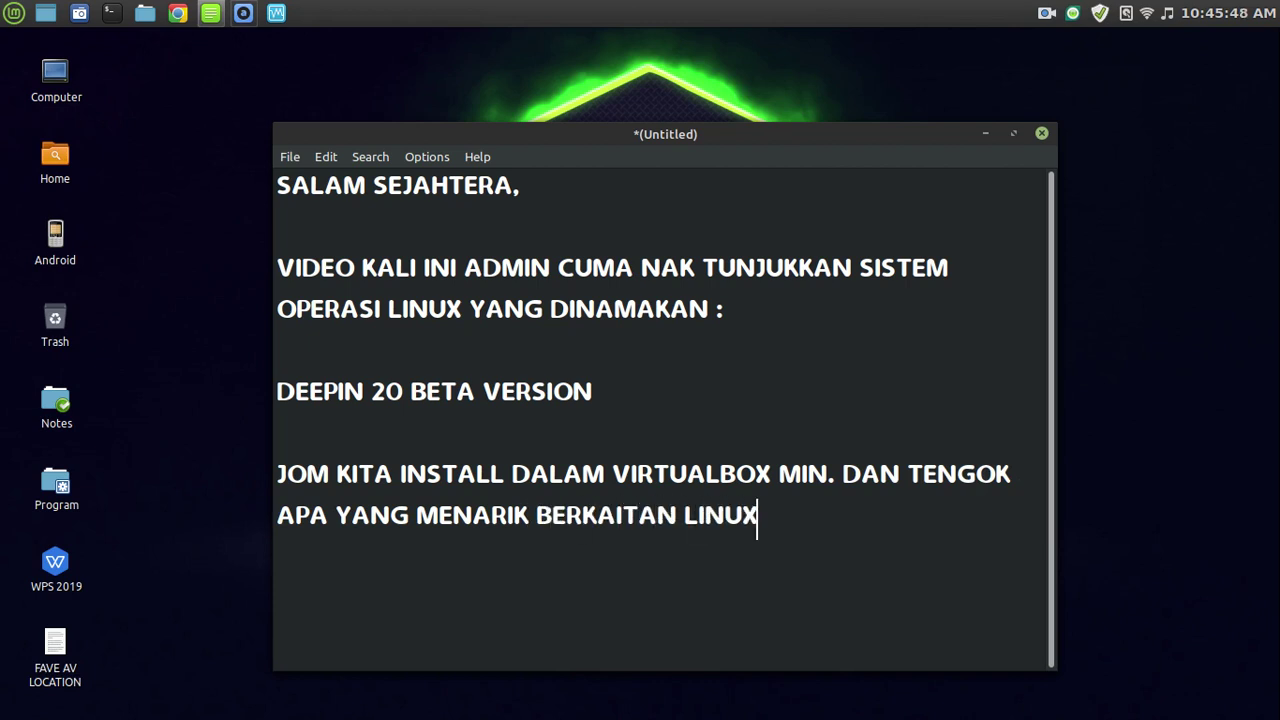
text(DEEPIN)
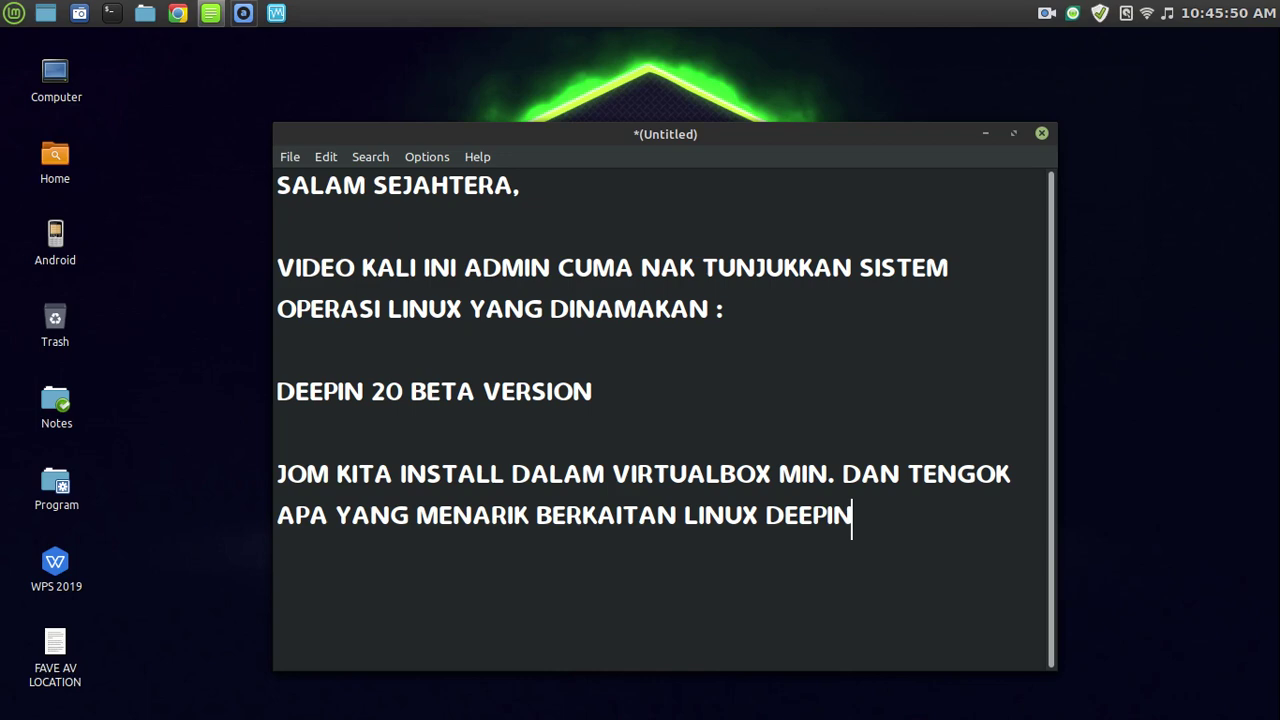
text( :))
Hide the editor and set the desktop theme to Mint-X in System Settings Themes.
click(985, 133)
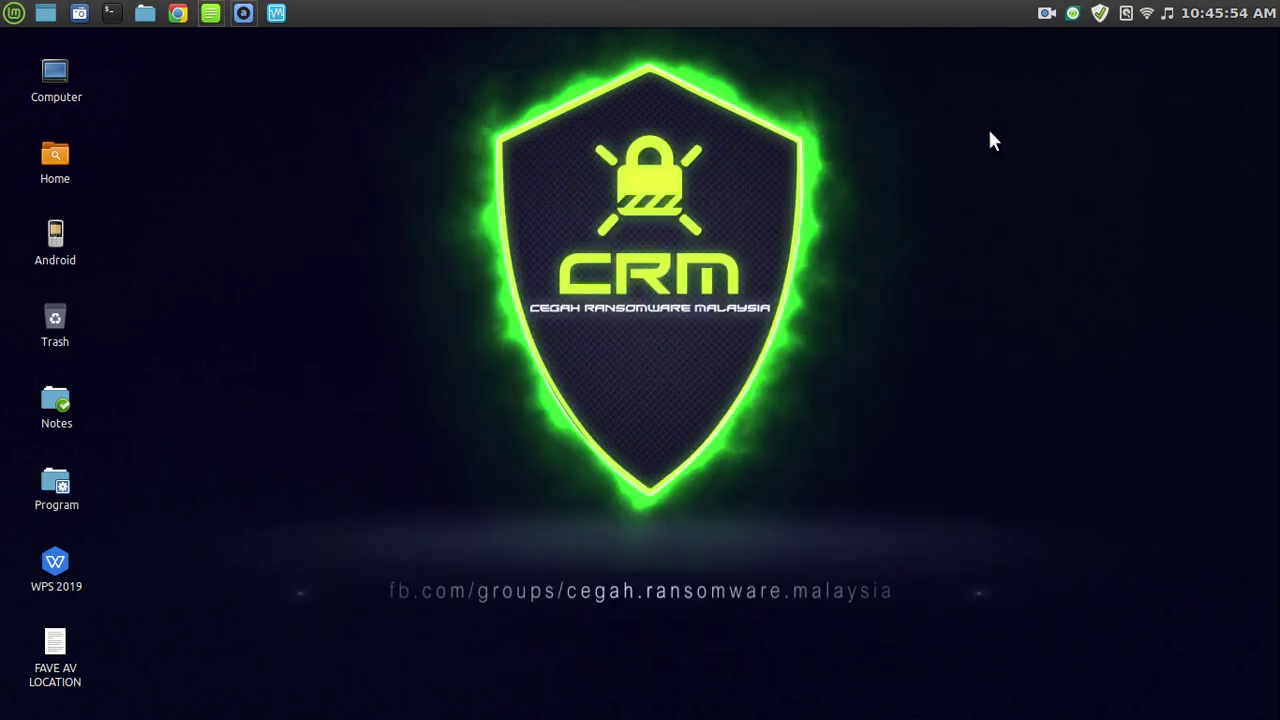
right_click(905, 10)
click(876, 298)
click(675, 238)
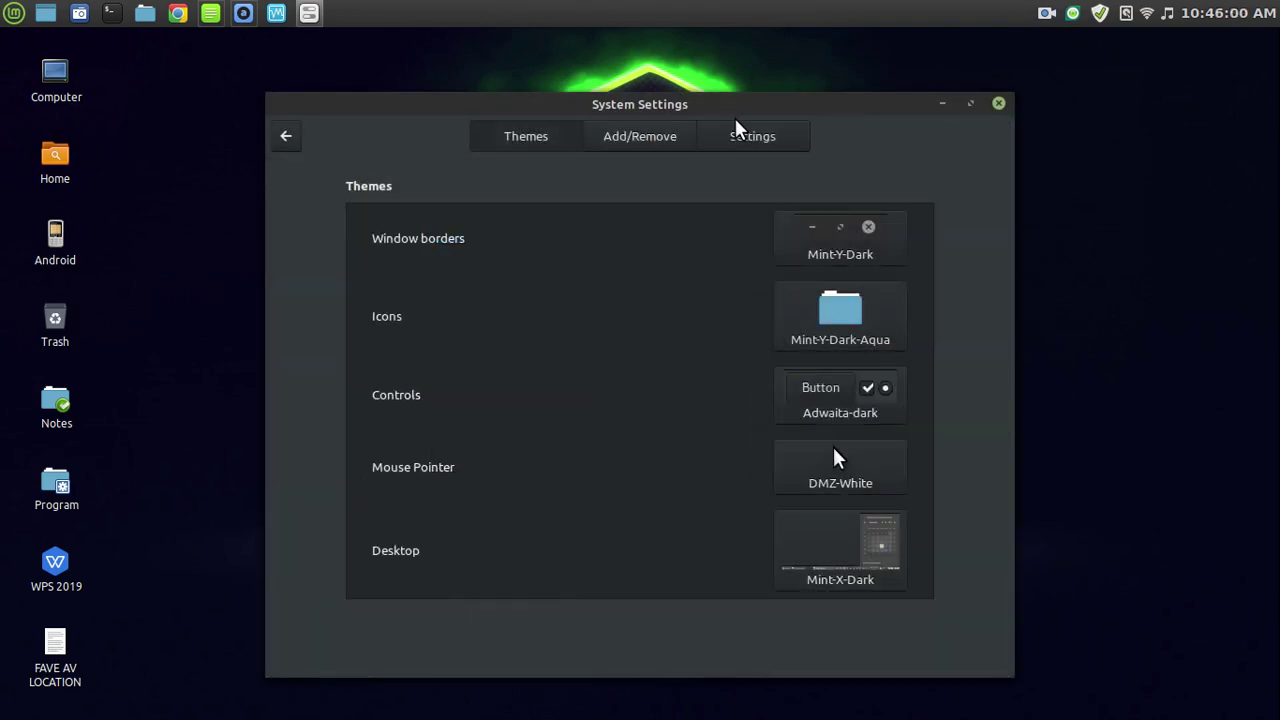
drag(751, 114, 781, 86)
click(903, 522)
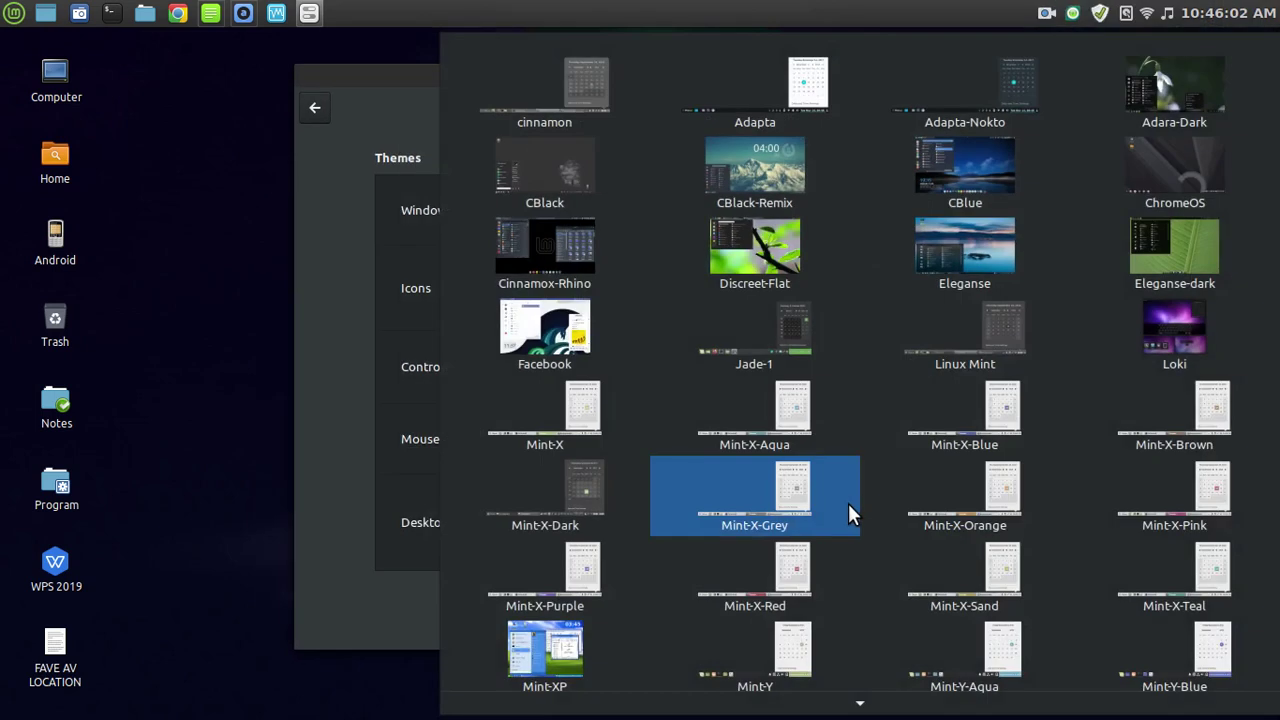
click(543, 427)
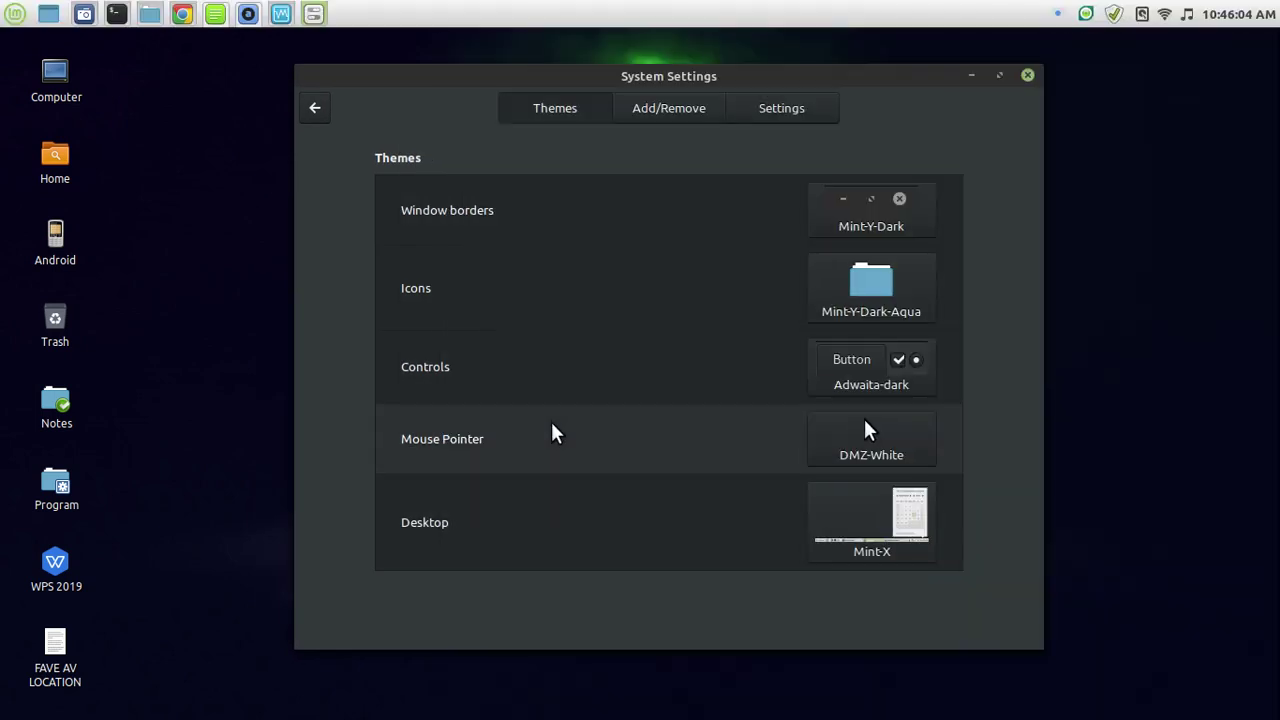
Set the controls theme to Mint-Y and close System Settings.
click(15, 13)
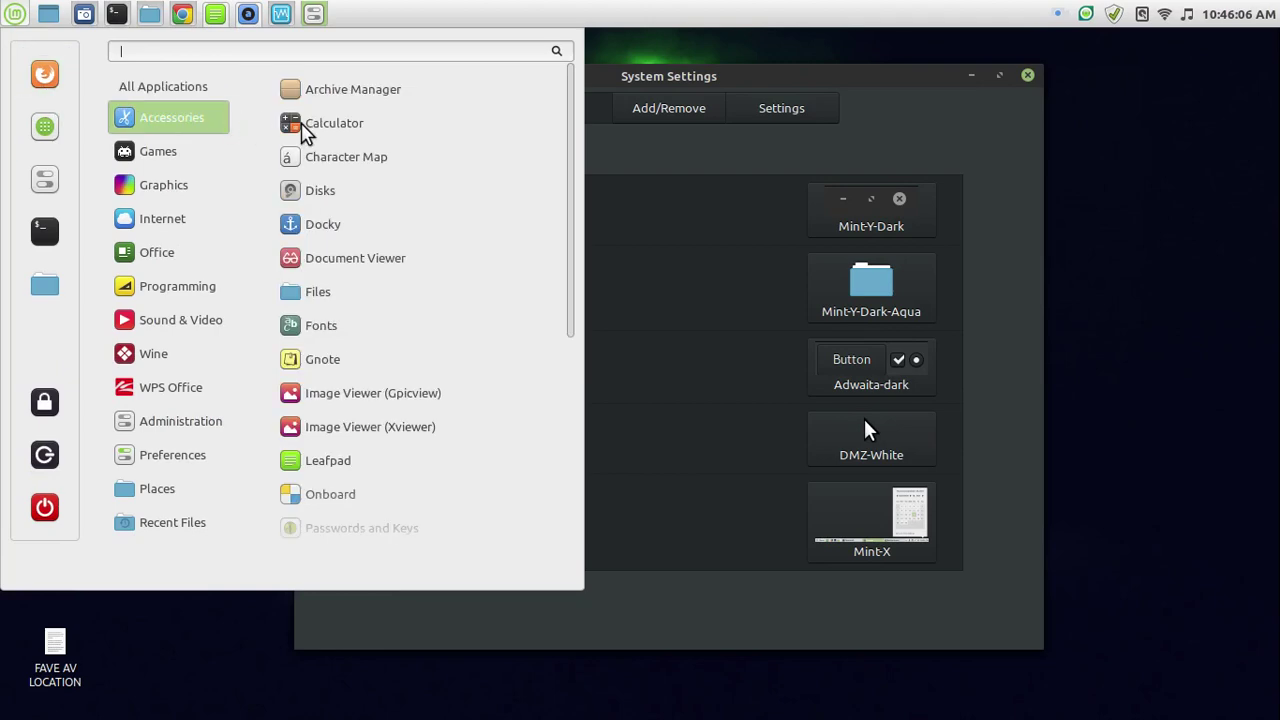
click(848, 188)
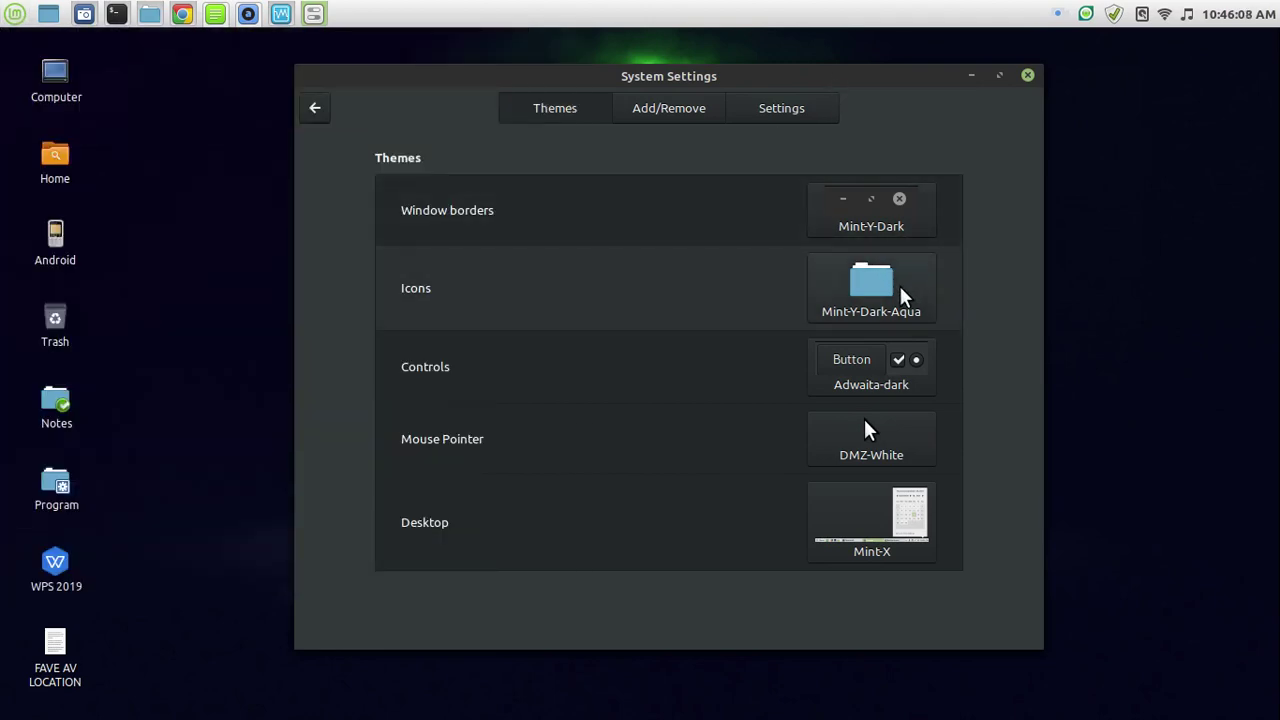
click(870, 368)
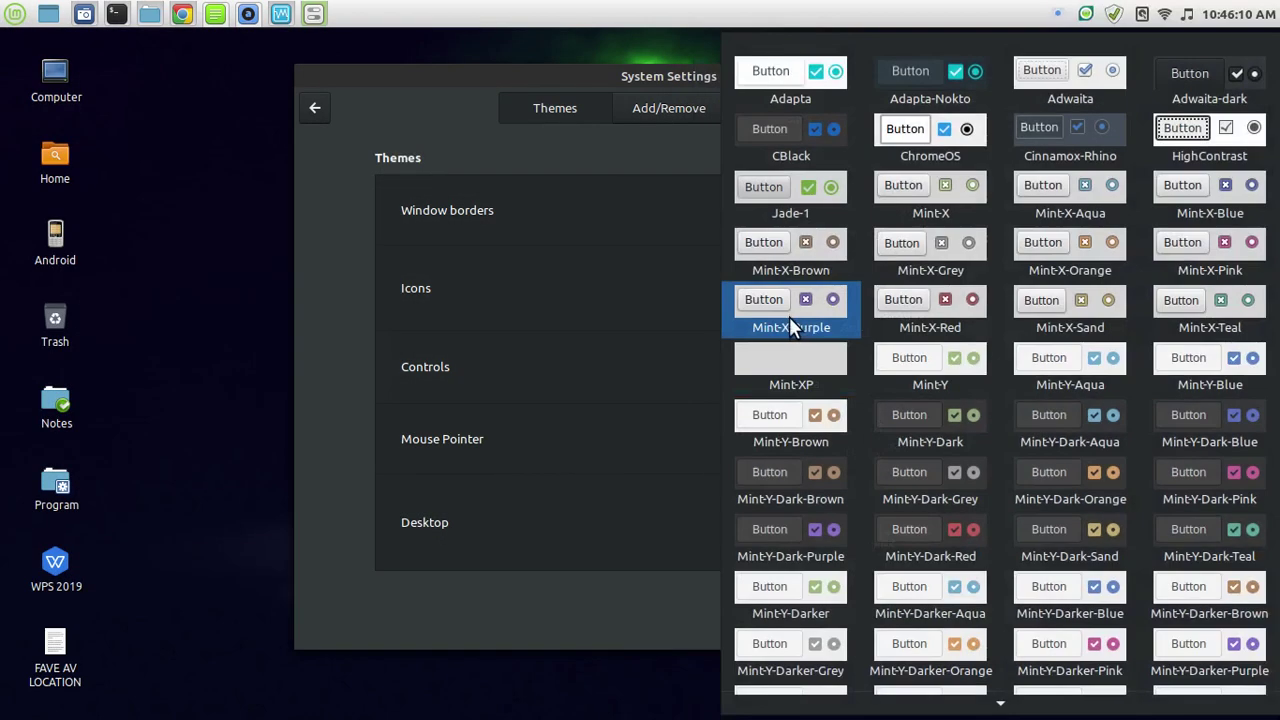
click(930, 370)
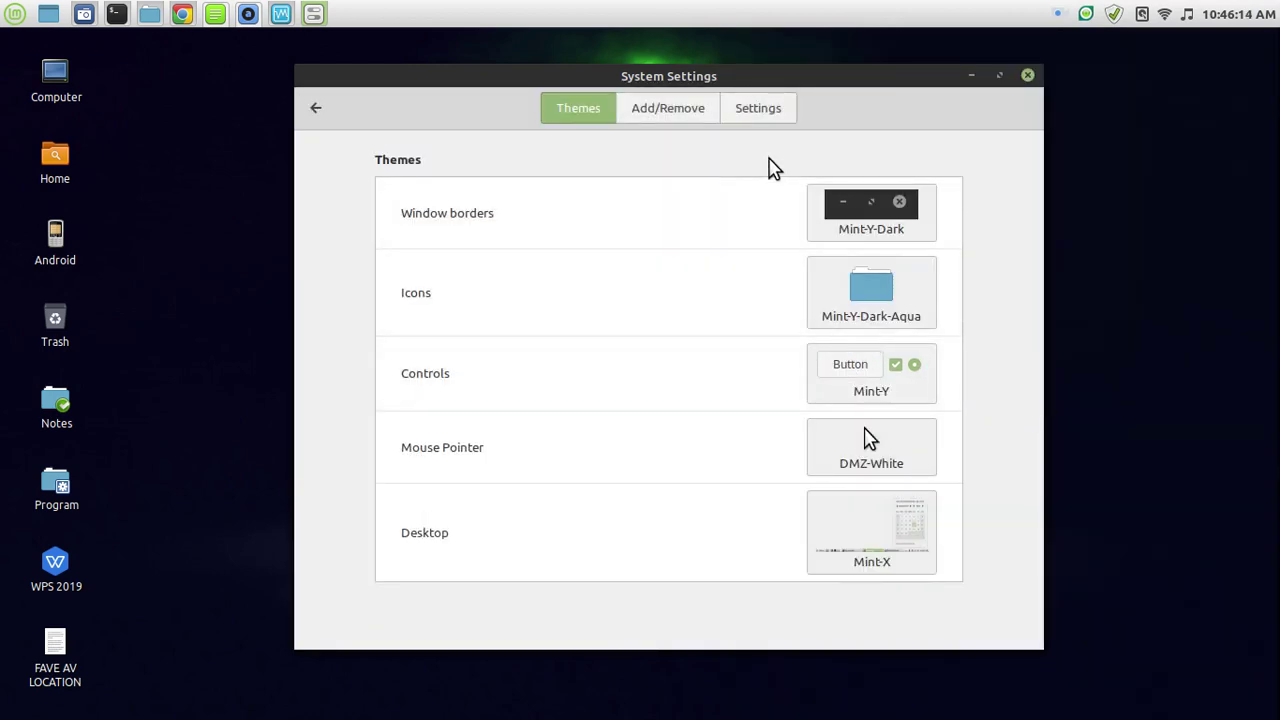
click(1026, 77)
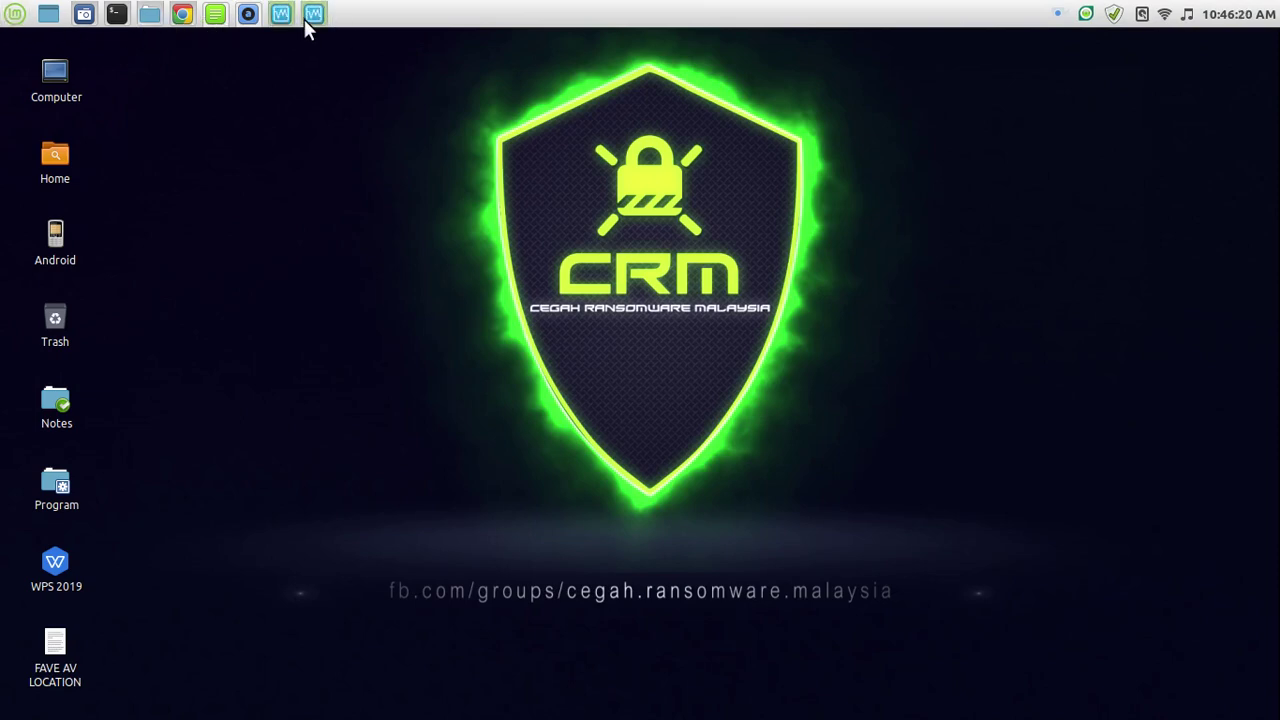
Bring up the VirtualBox Manager and open the Computer folder.
click(283, 14)
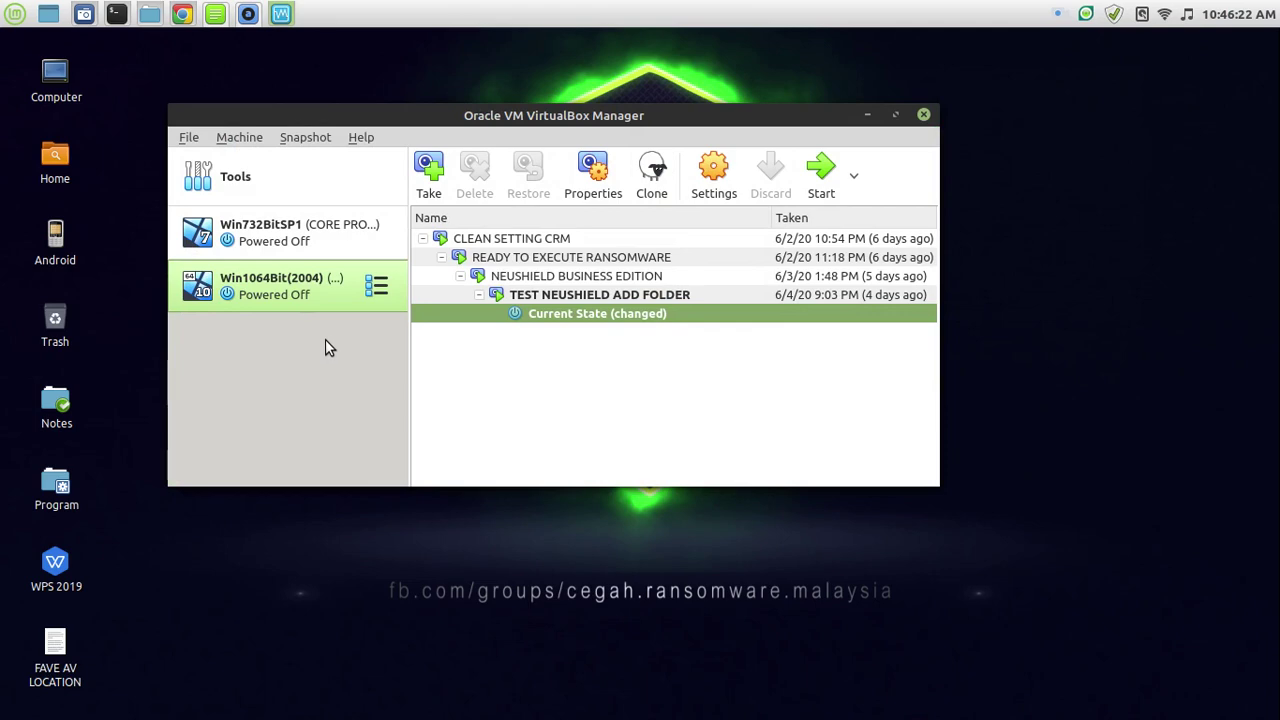
drag(630, 115, 761, 114)
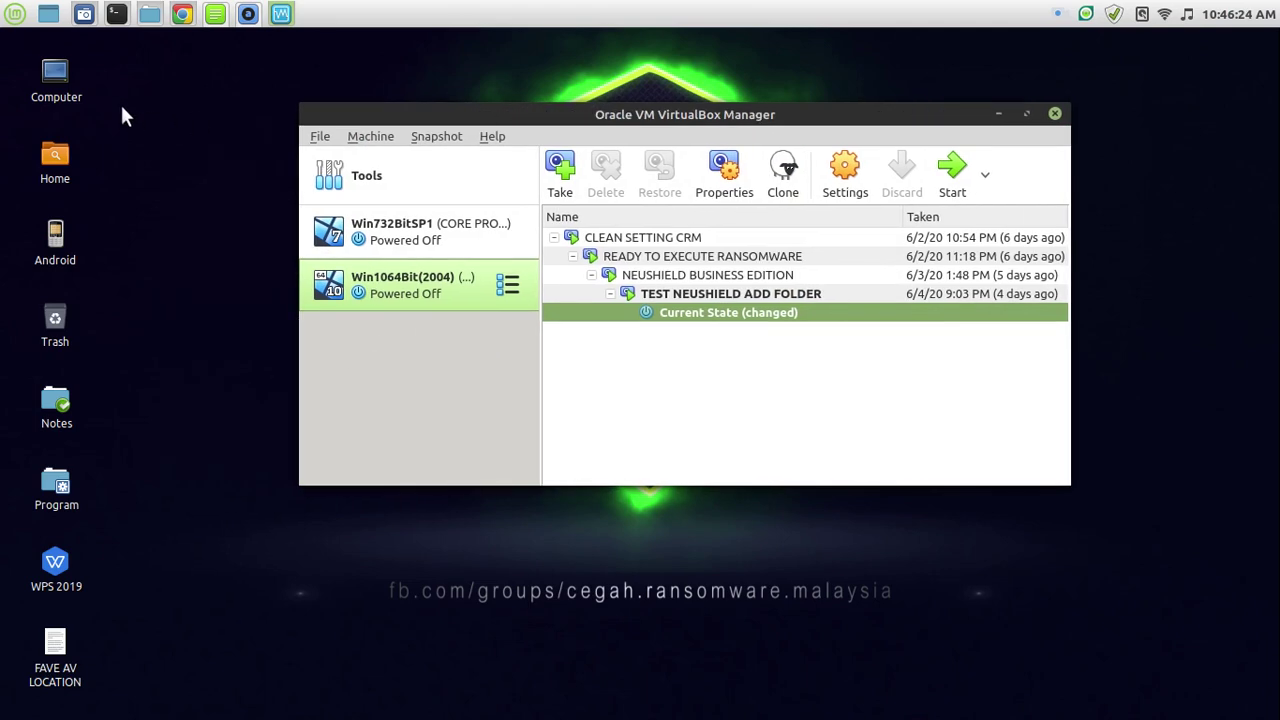
double_click(58, 75)
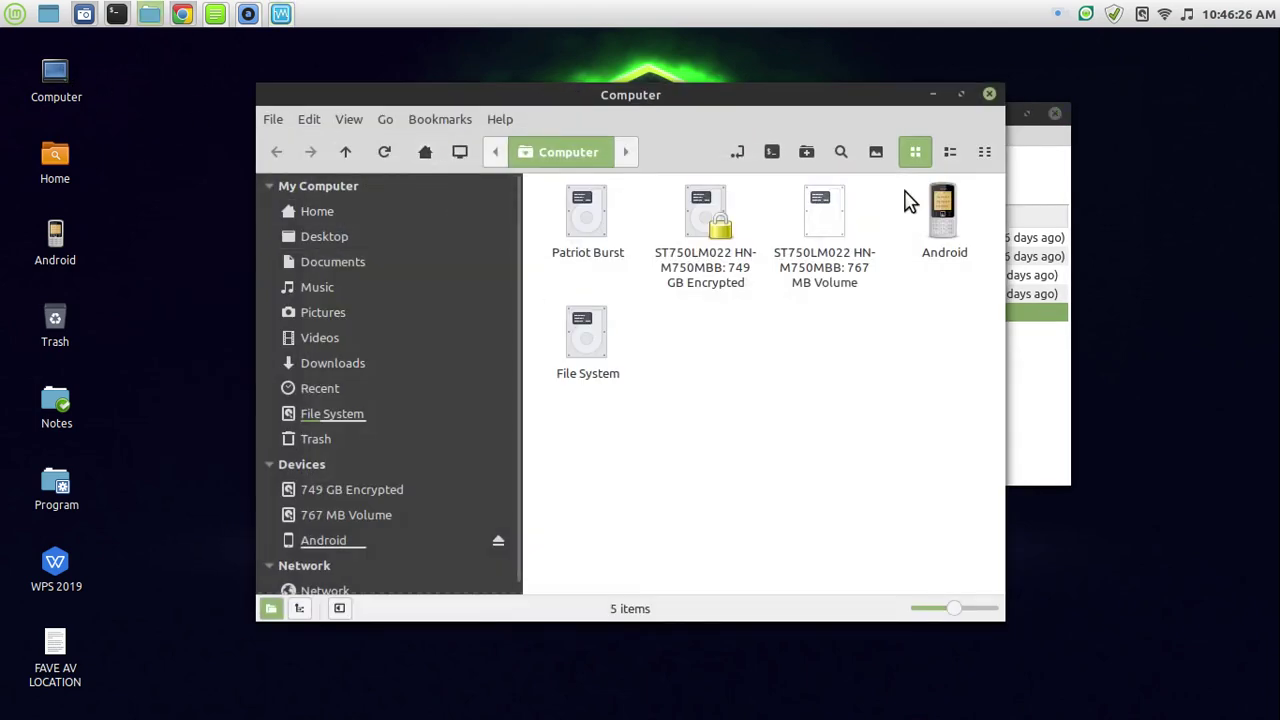
Maximize Nemo and select deepin-20Beta-desktop-amd64.iso in Downloads/ISO.
click(961, 94)
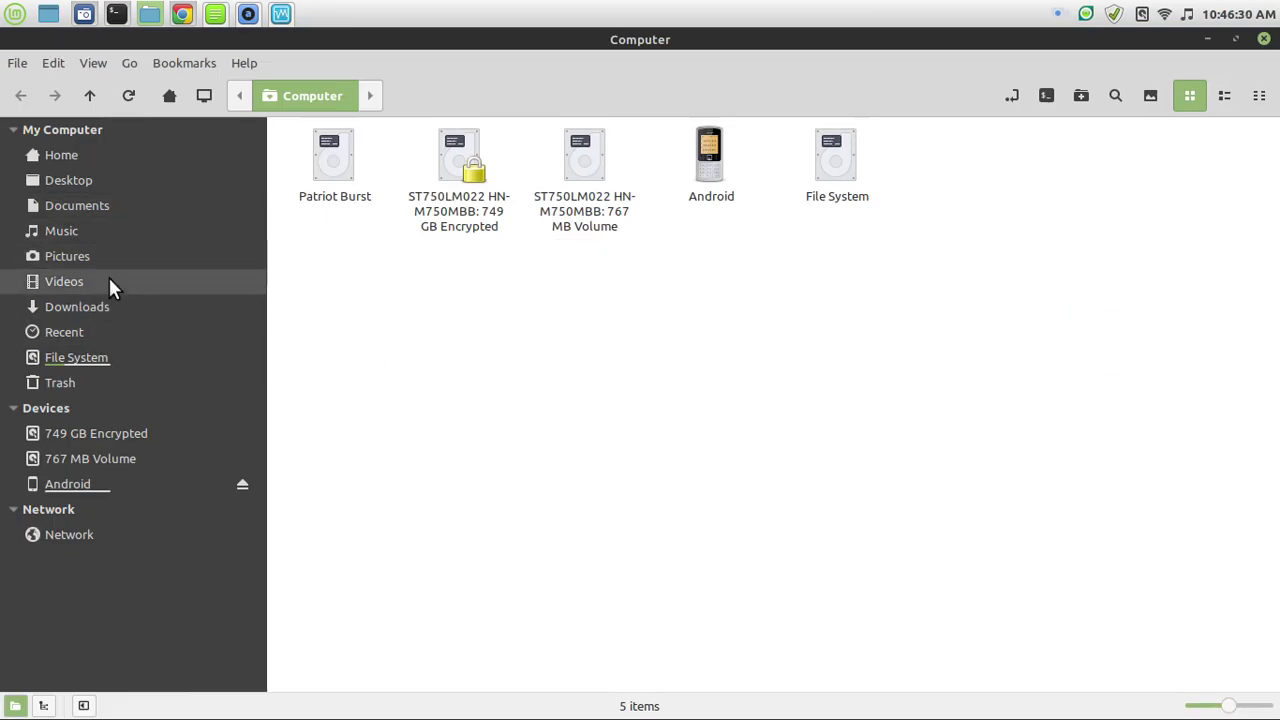
click(112, 307)
double_click(552, 236)
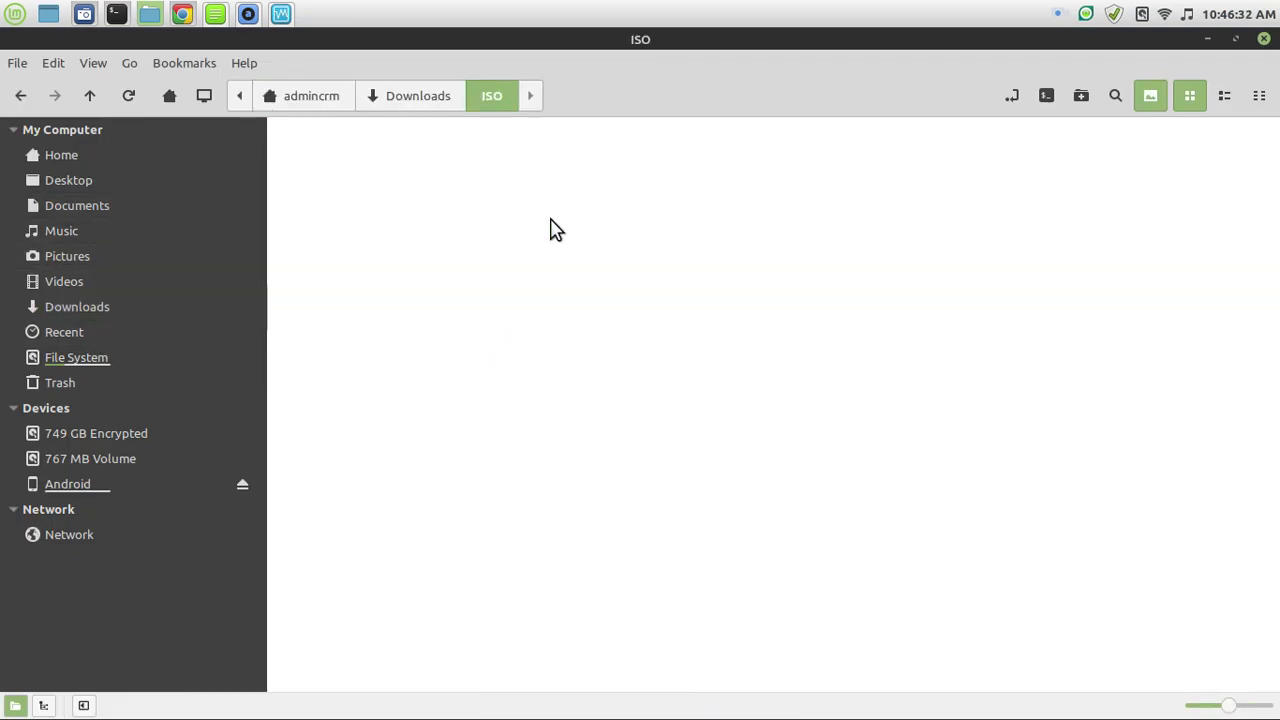
scroll(775, 252, up, 3)
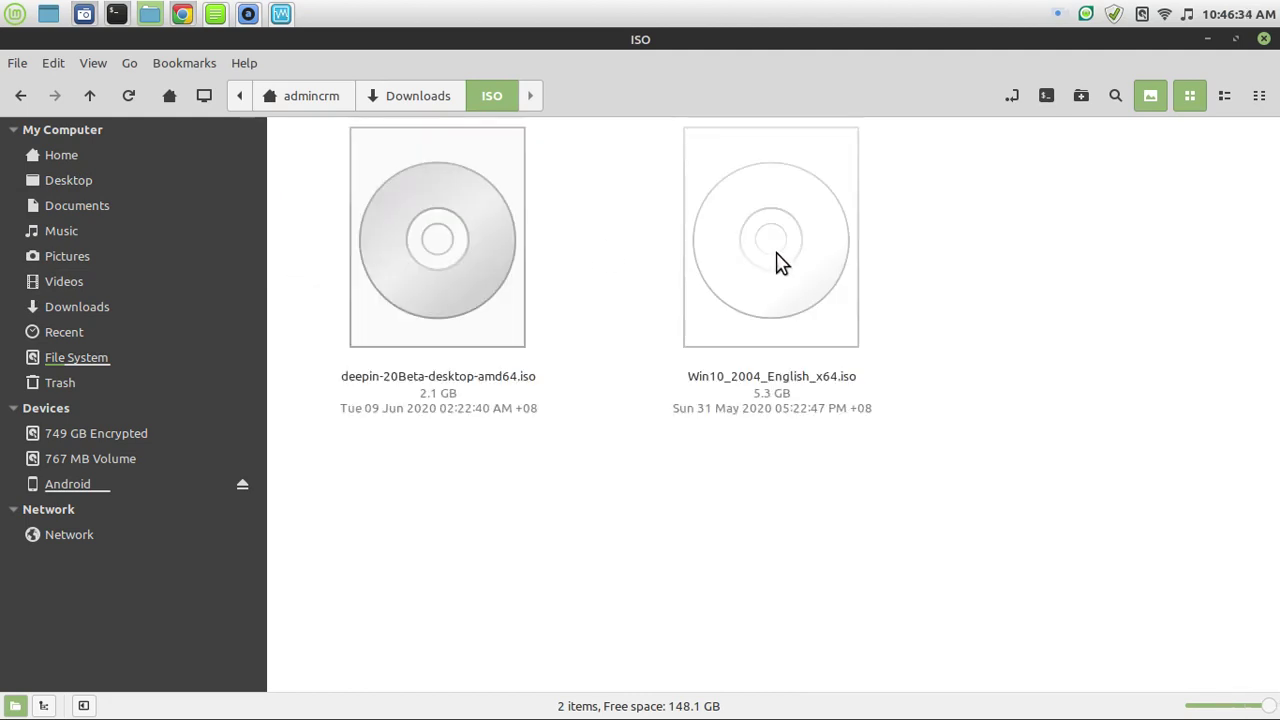
click(457, 306)
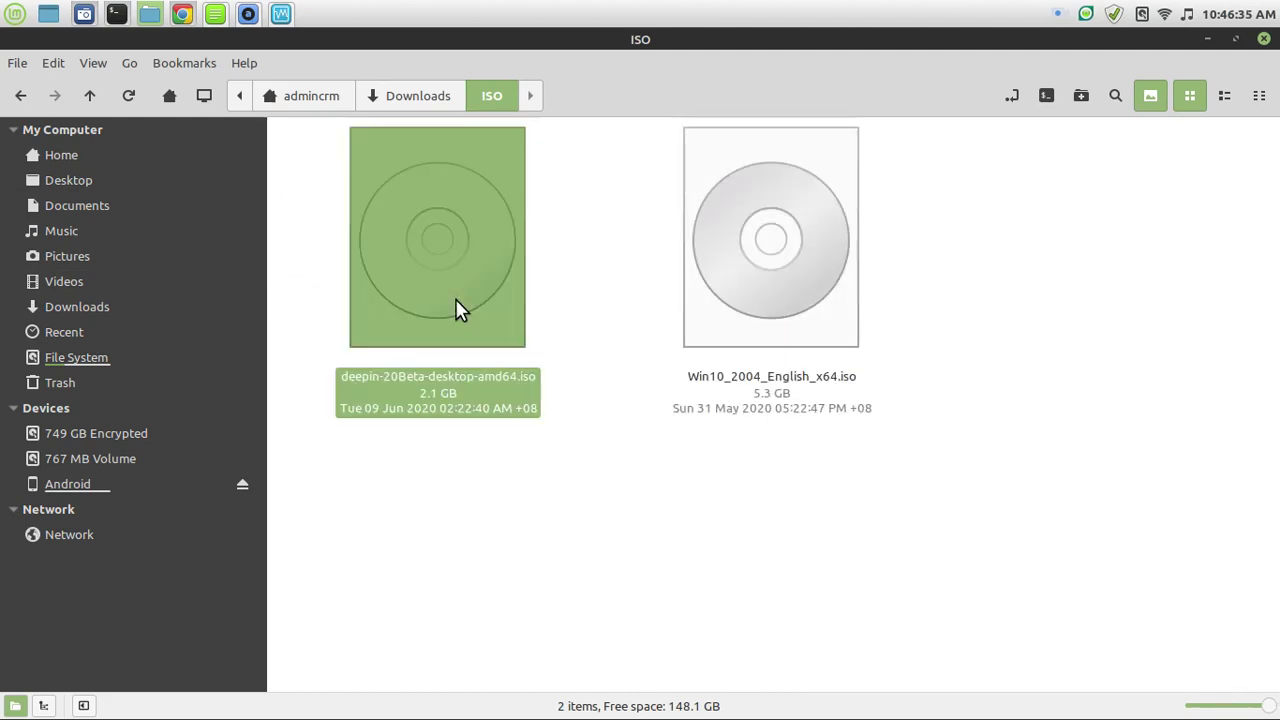
View the ISO's Properties, showing 2.1 GB, then close the dialog.
right_click(512, 396)
click(650, 708)
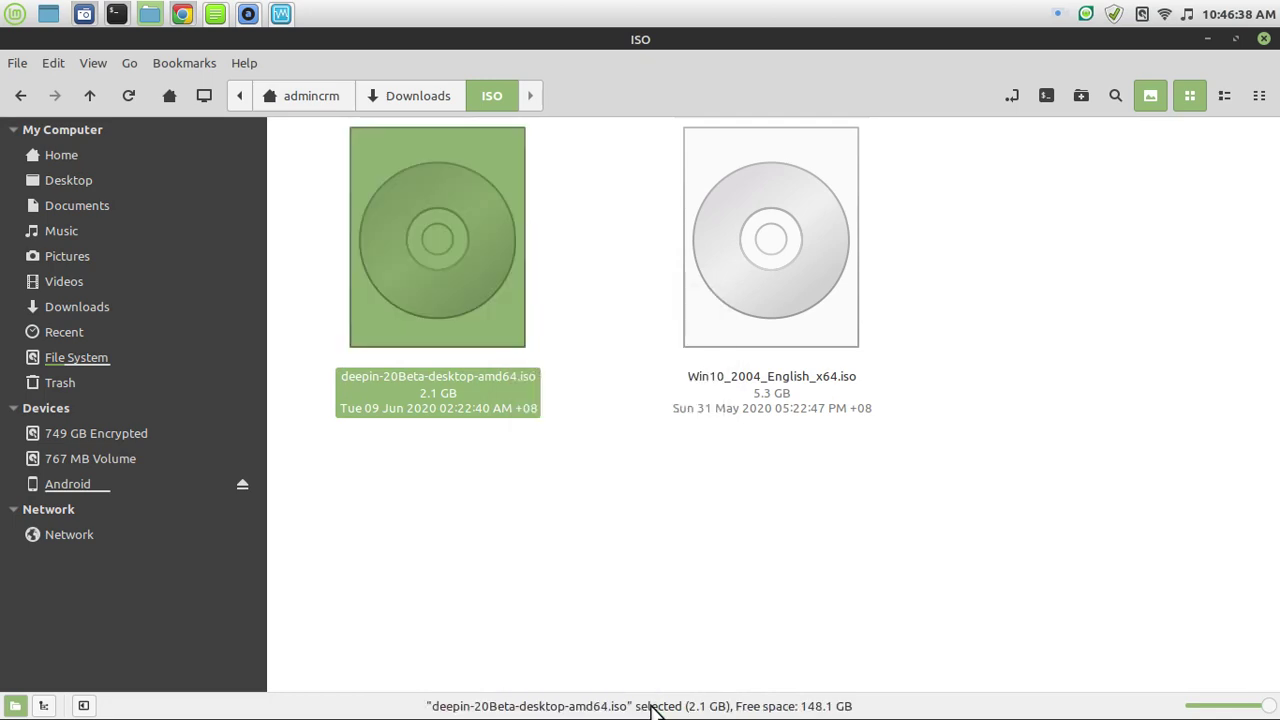
drag(706, 80, 1002, 164)
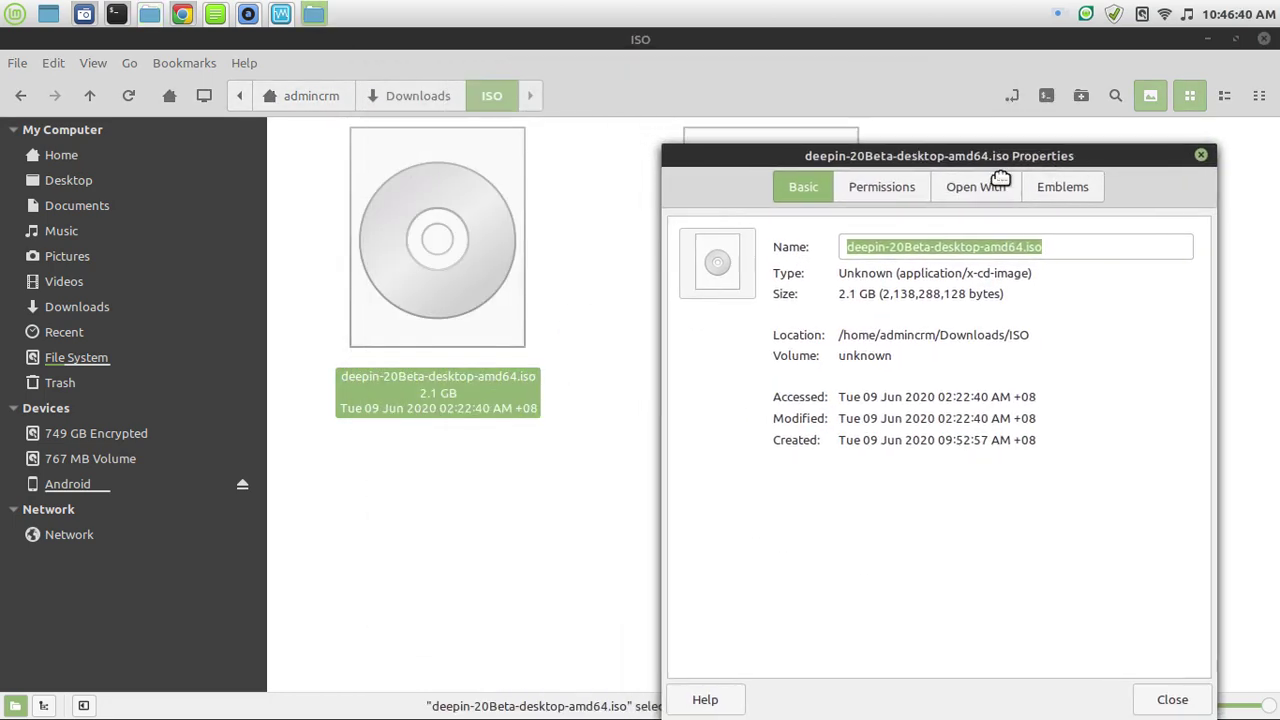
click(1197, 156)
Close the file manager and launch Create Virtual Machine with Ctrl+N.
click(1263, 38)
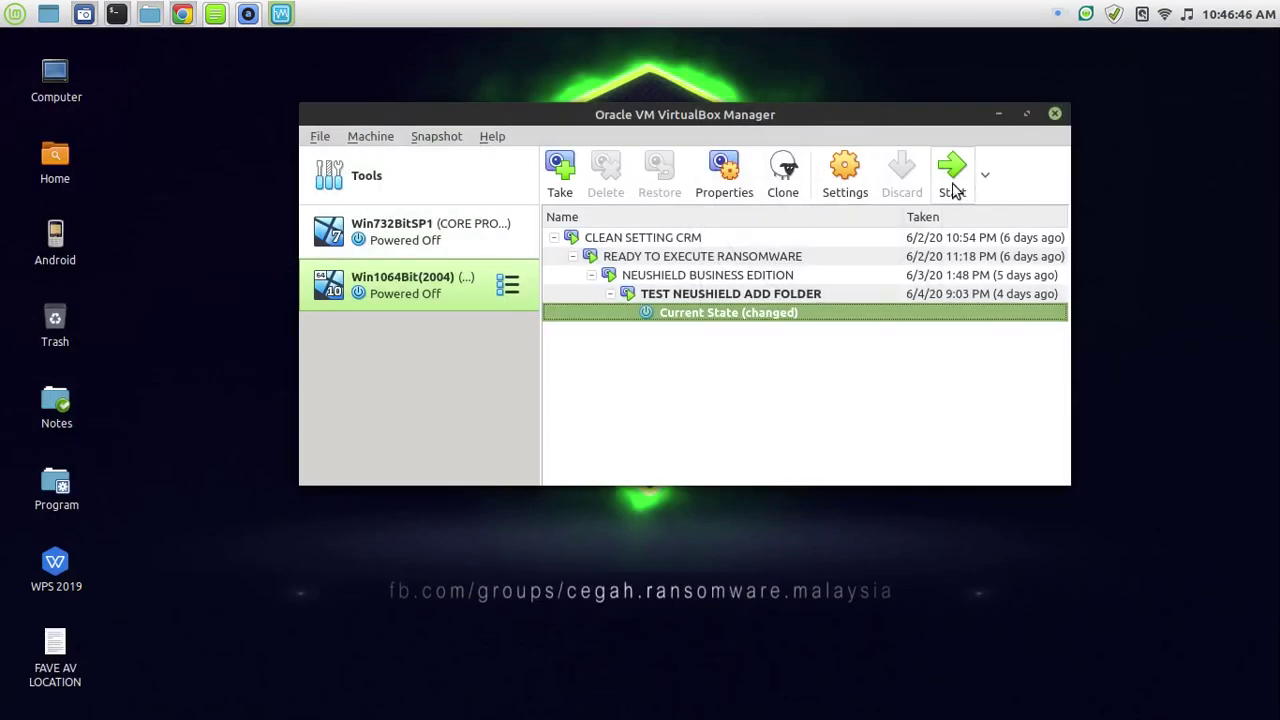
click(366, 138)
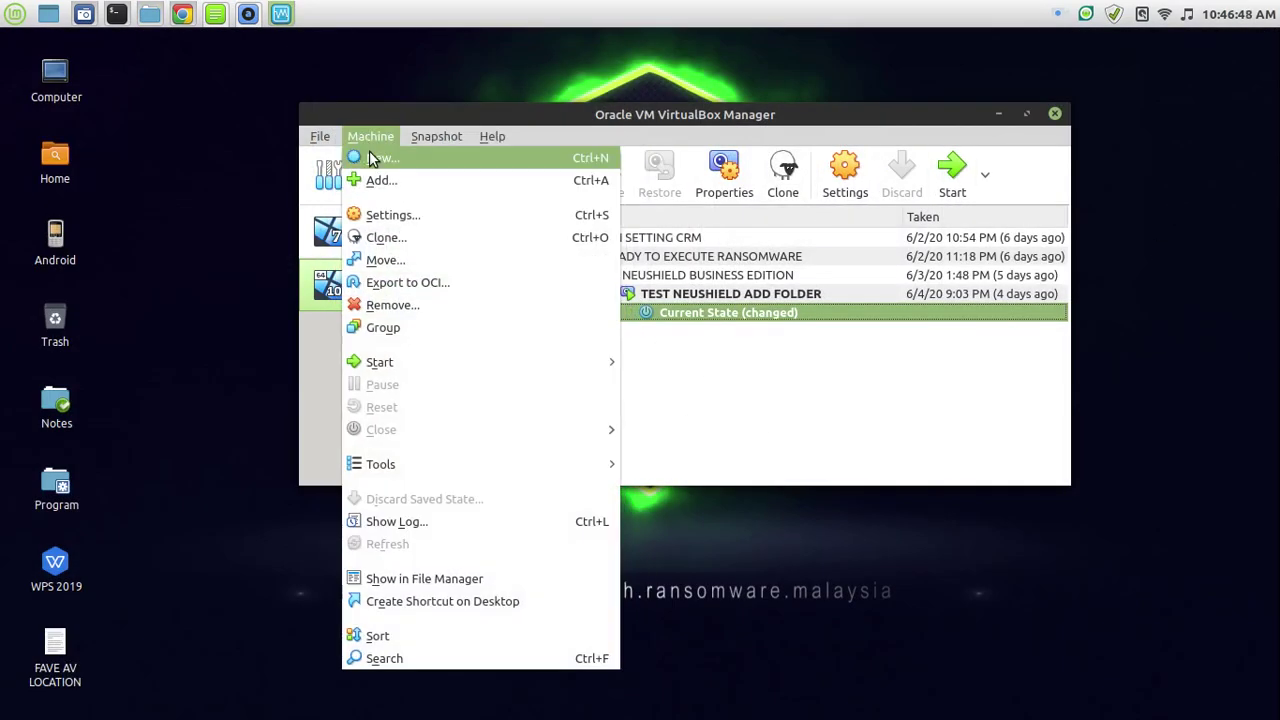
key(Escape)
key(ctrl+n)
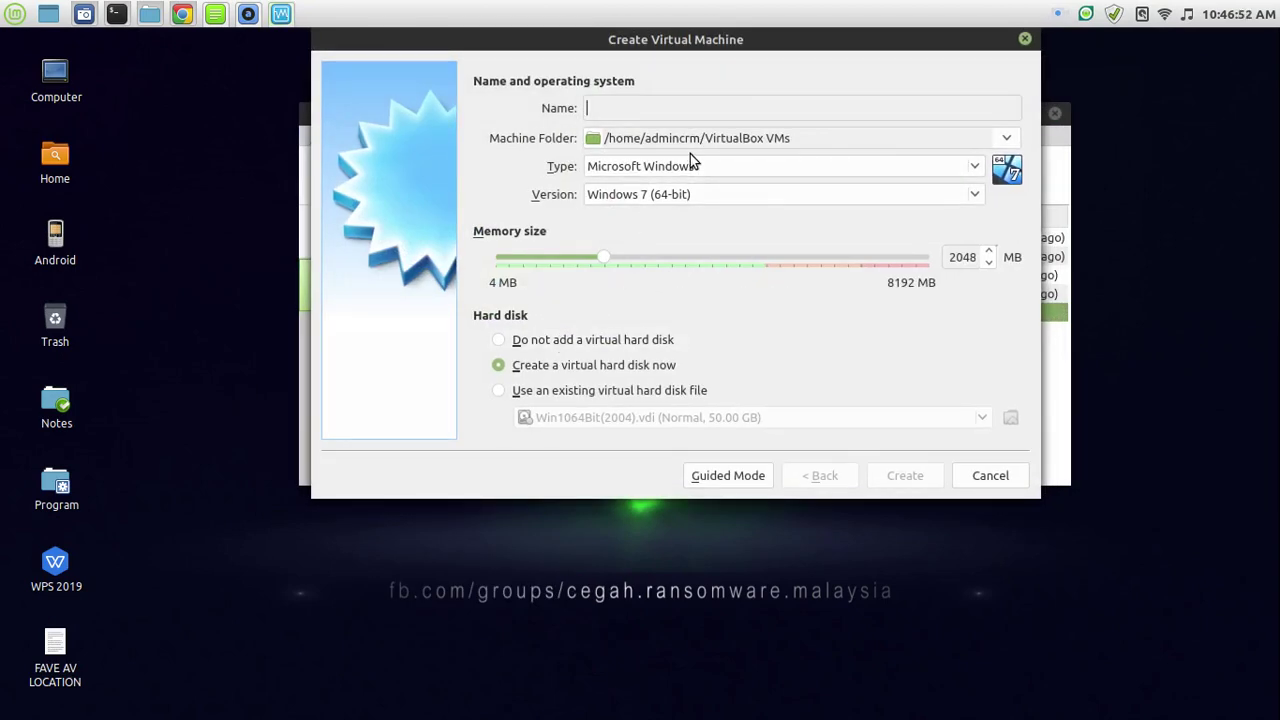
Name the new machine DEEPIN OS.
text(DEEPIN LINU)
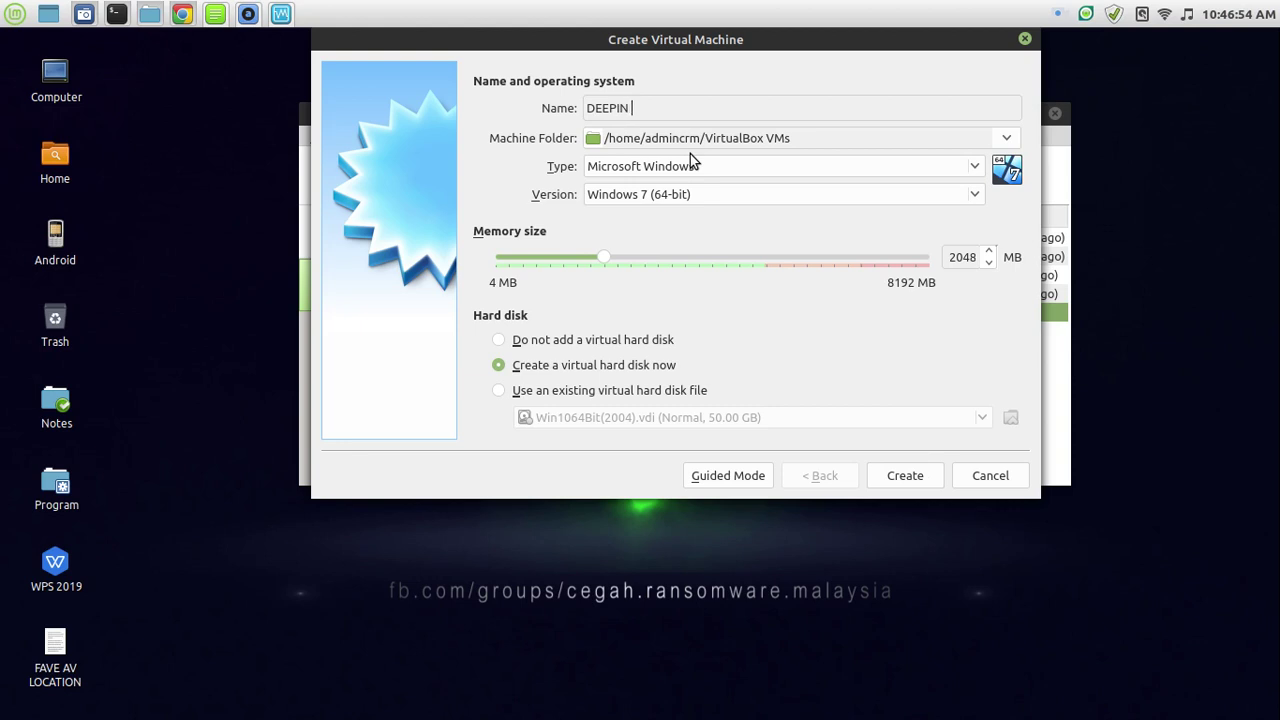
key(BackSpace)
key(BackSpace)
key(BackSpace)
key(BackSpace)
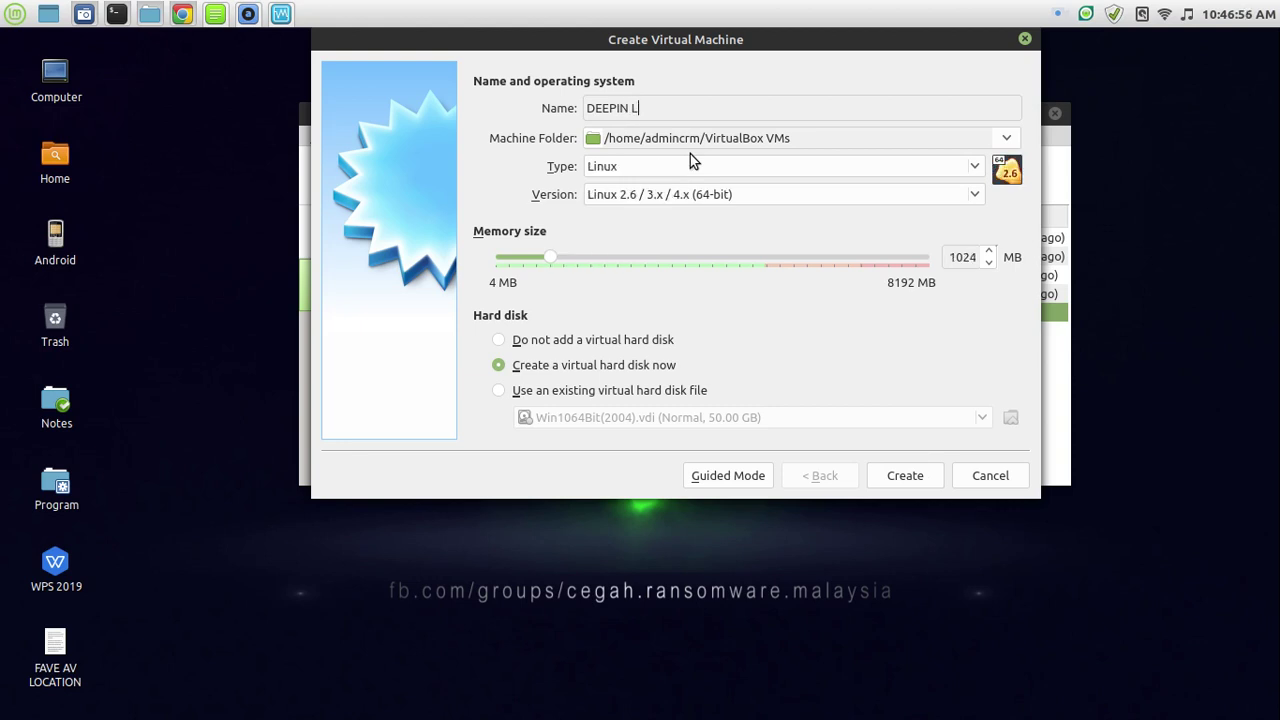
text(OS)
Set type Linux, version Other Linux (64-bit), and memory to 2048 MB.
click(974, 167)
click(974, 169)
click(977, 195)
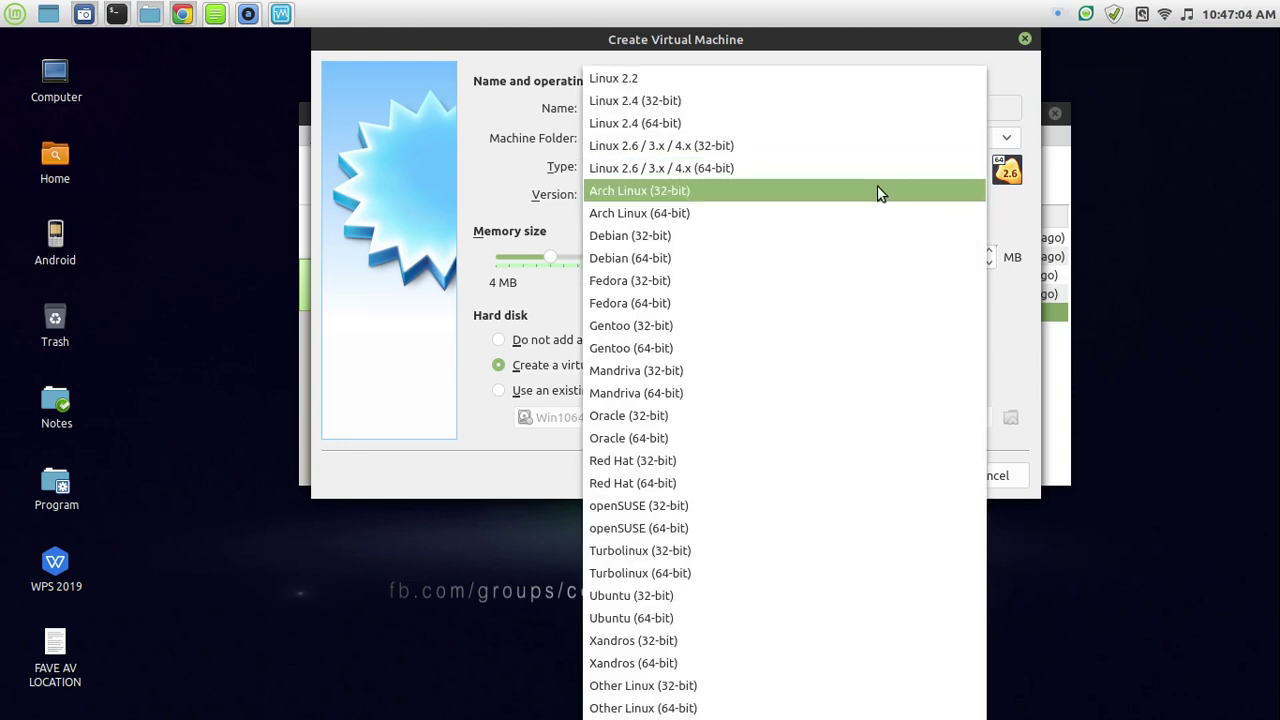
click(692, 708)
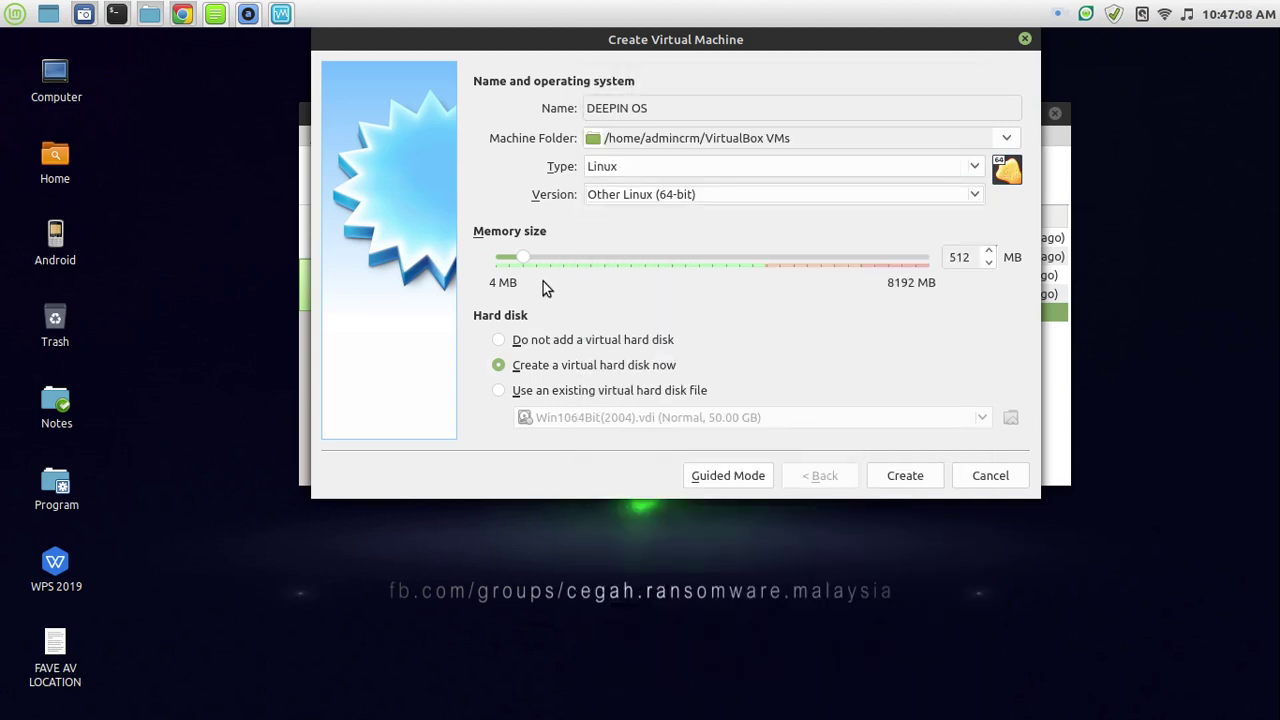
double_click(957, 258)
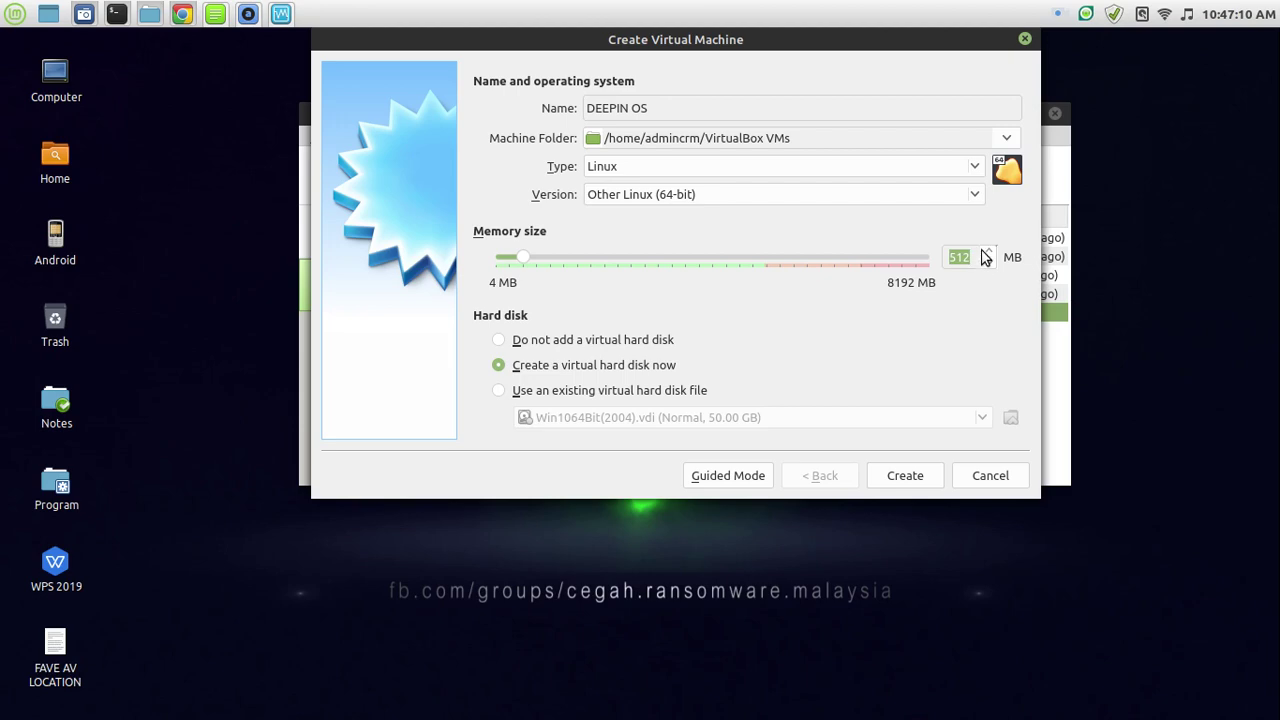
text(2048)
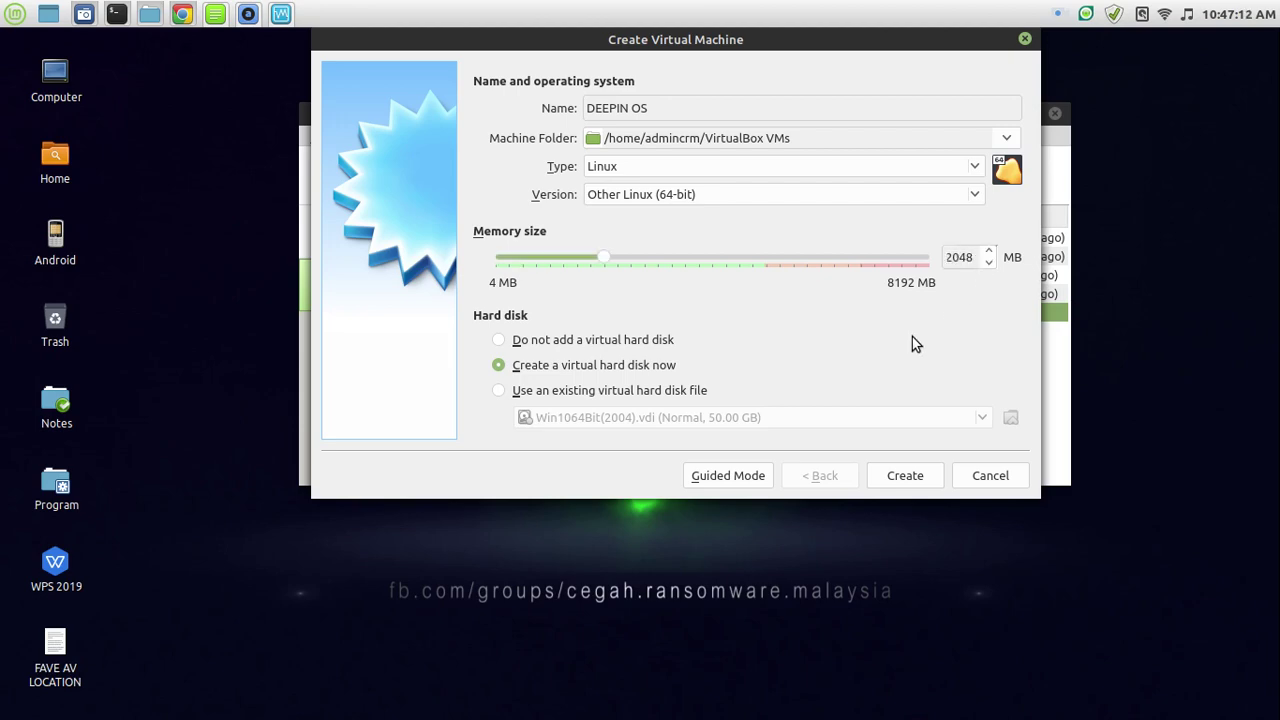
Create the machine with a 20 GB dynamically allocated VDI hard disk.
click(915, 486)
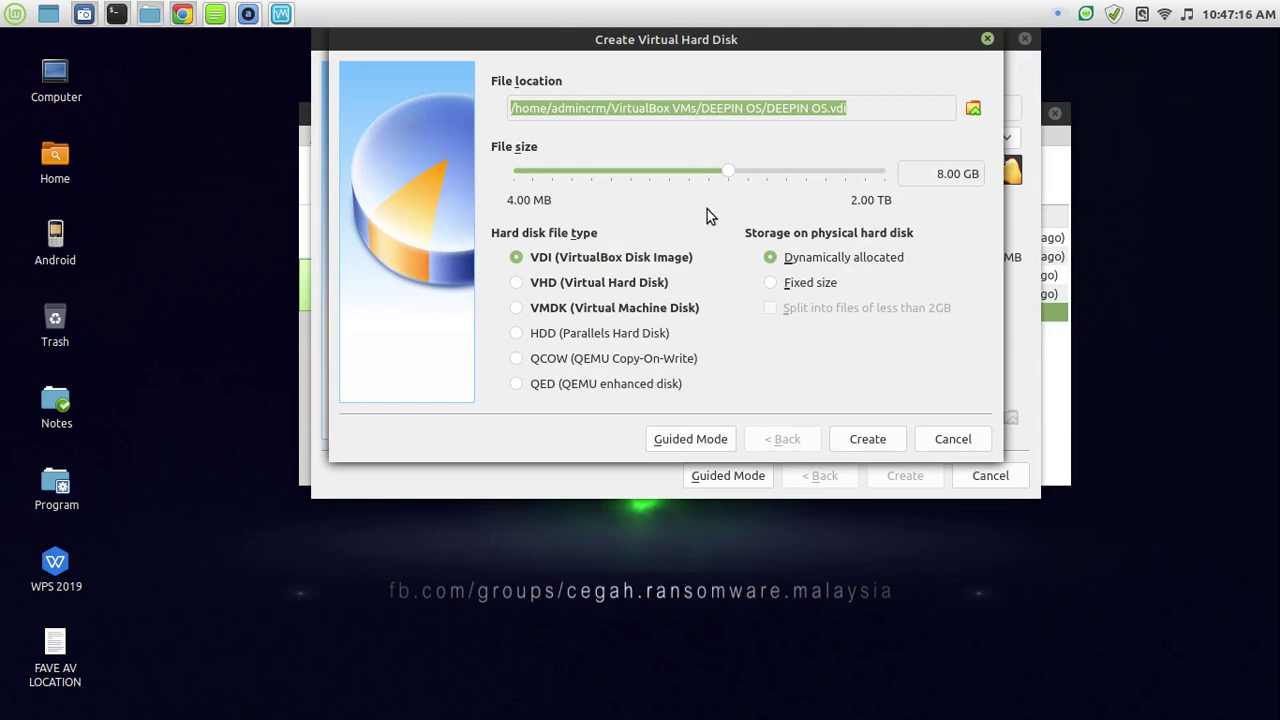
mouse_move(726, 172)
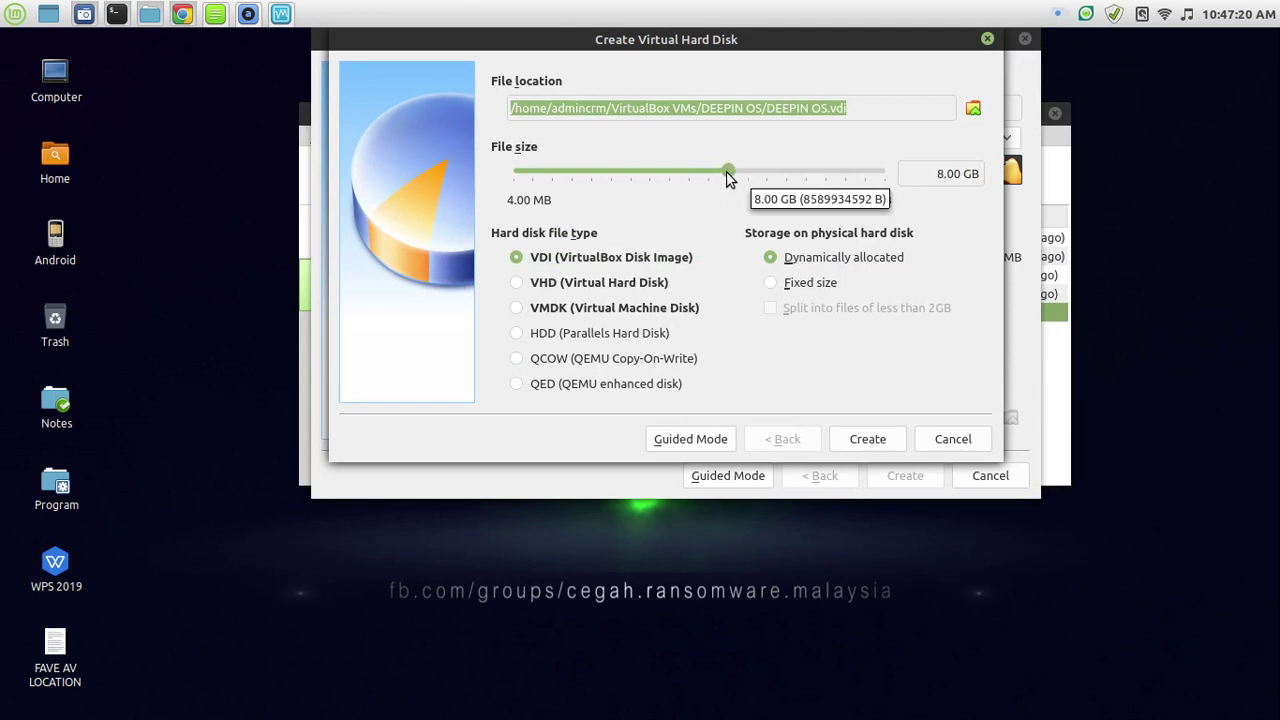
click(939, 177)
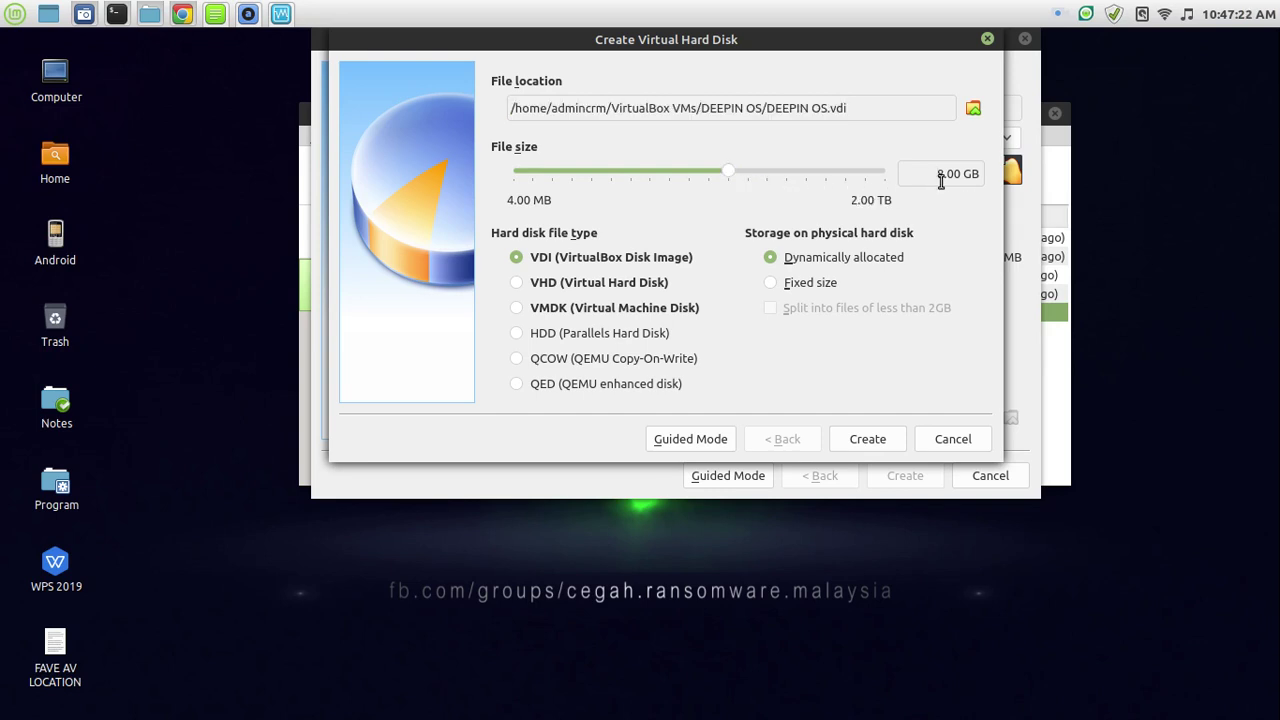
text(20)
click(886, 442)
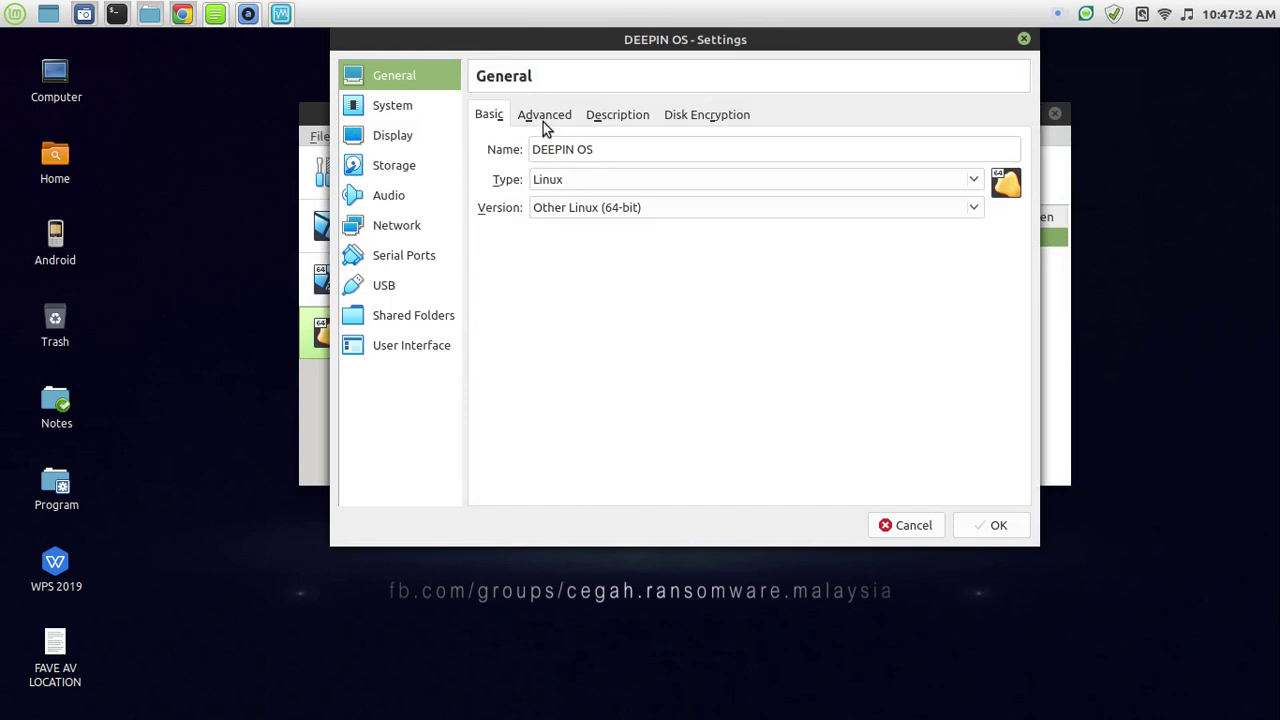
Review the General and System settings tabs for DEEPIN OS.
click(543, 118)
click(608, 118)
click(672, 116)
click(385, 108)
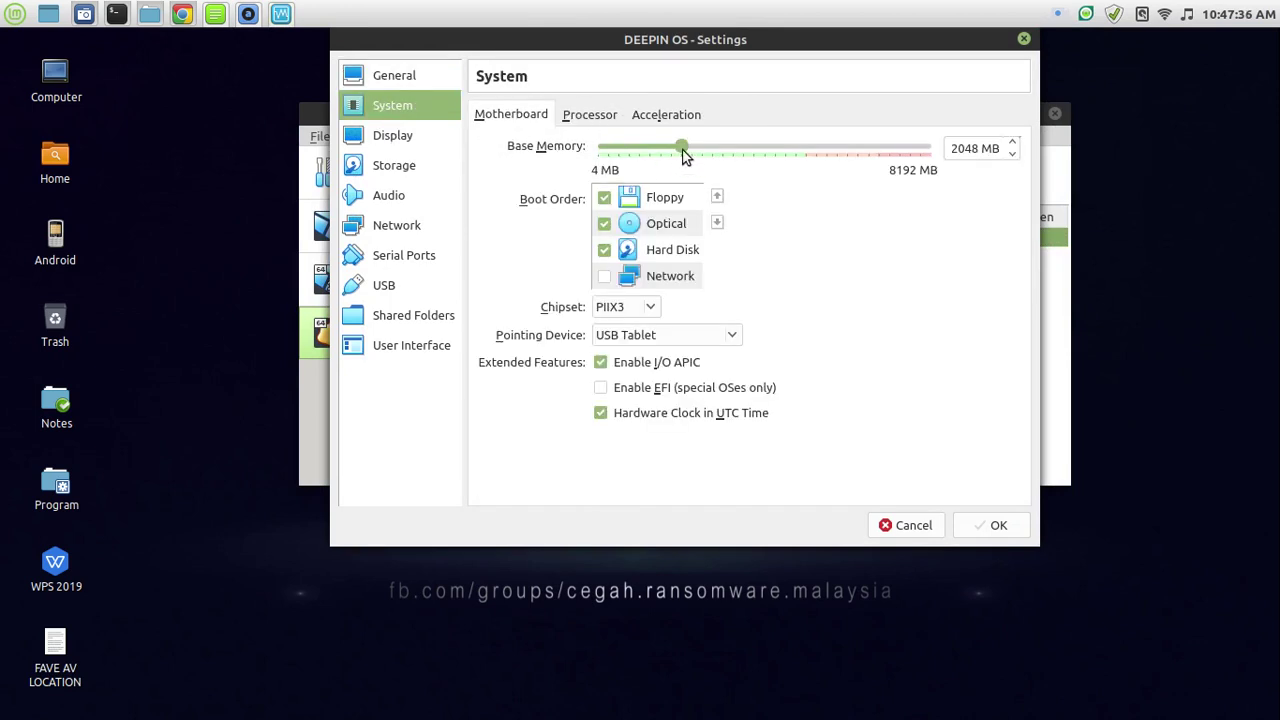
click(601, 118)
click(661, 118)
click(590, 118)
Drag the Display video memory slider up toward 128 MB.
click(392, 137)
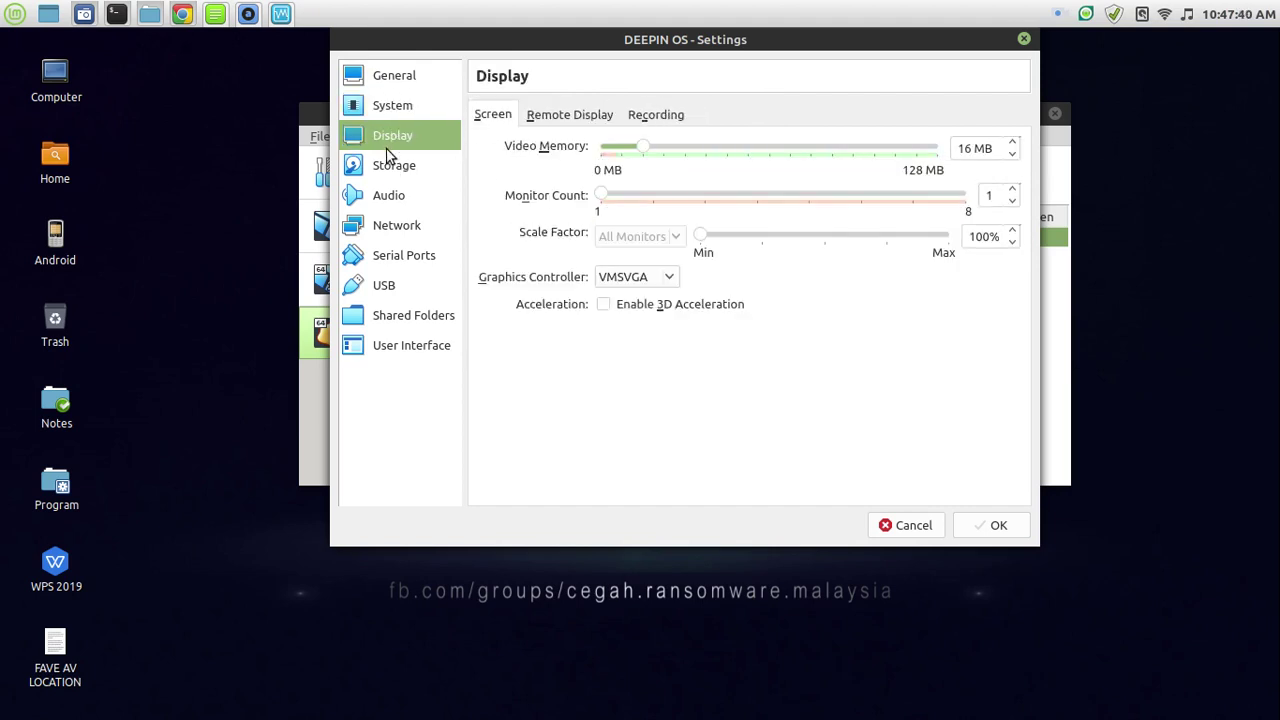
drag(642, 147, 940, 148)
click(576, 114)
click(484, 116)
Check the DEEPIN OS.vdi disk in Storage and select the empty optical drive.
click(396, 170)
click(391, 203)
click(397, 172)
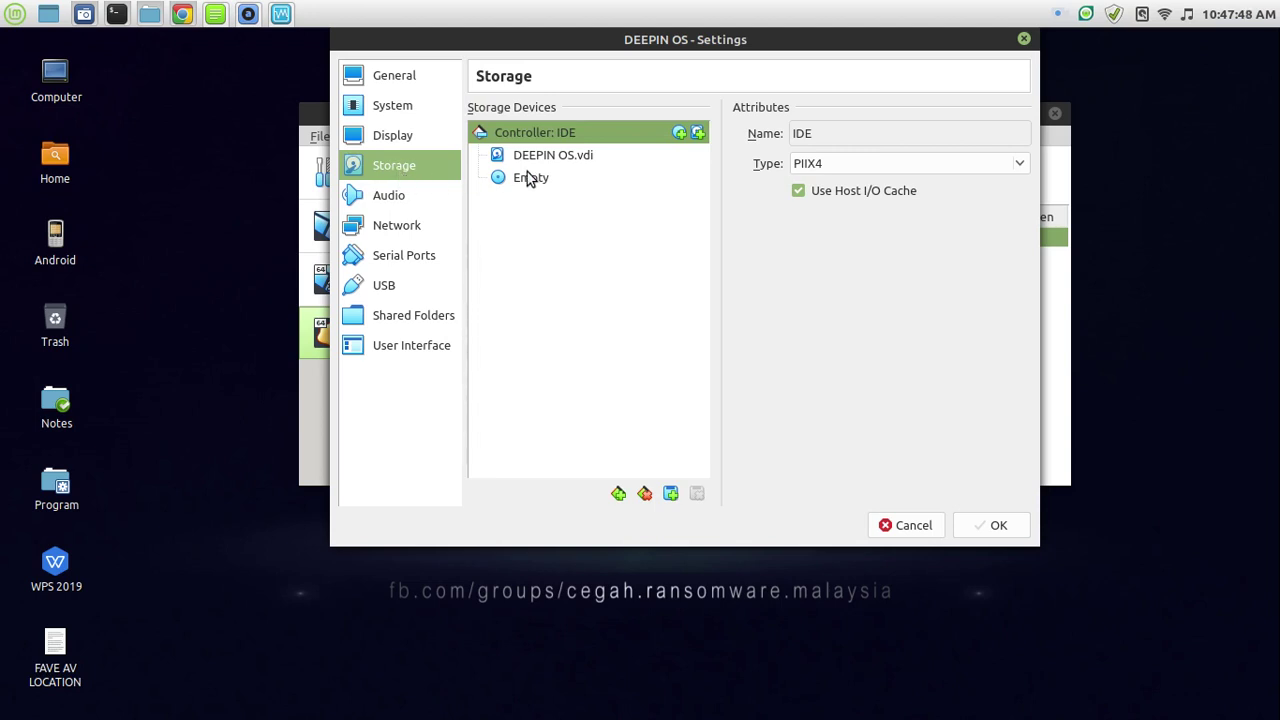
click(571, 160)
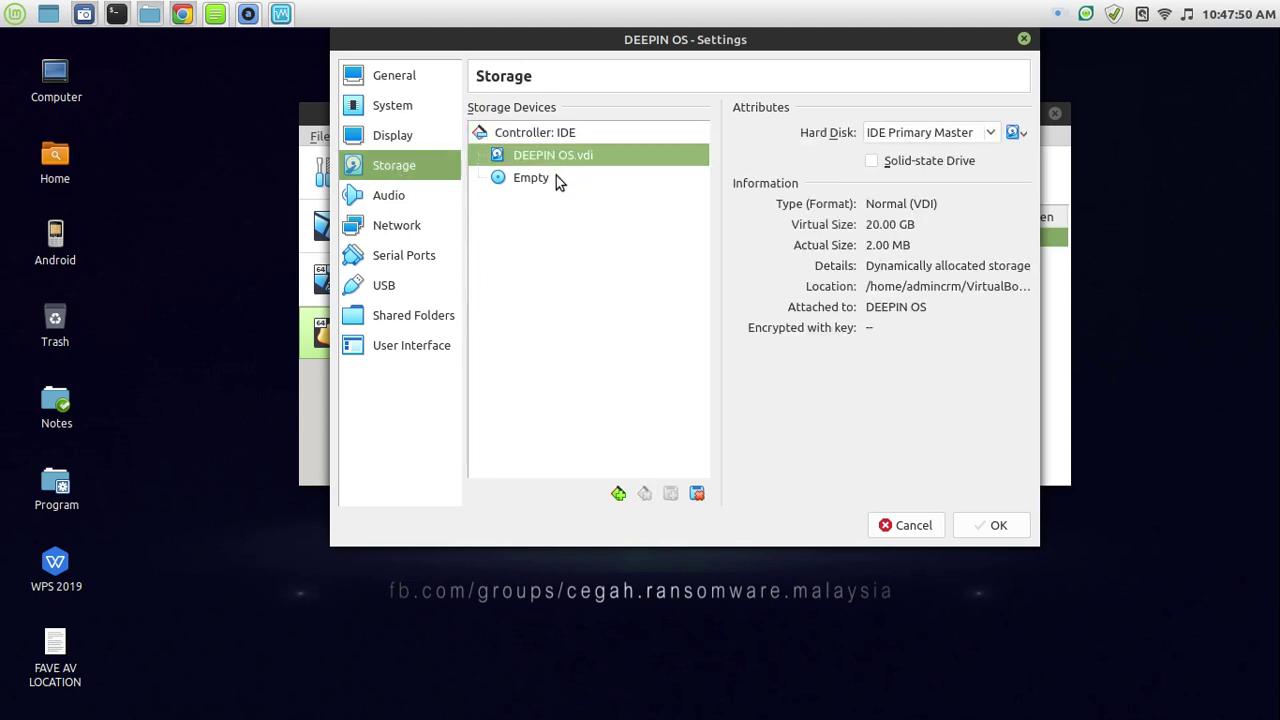
click(553, 178)
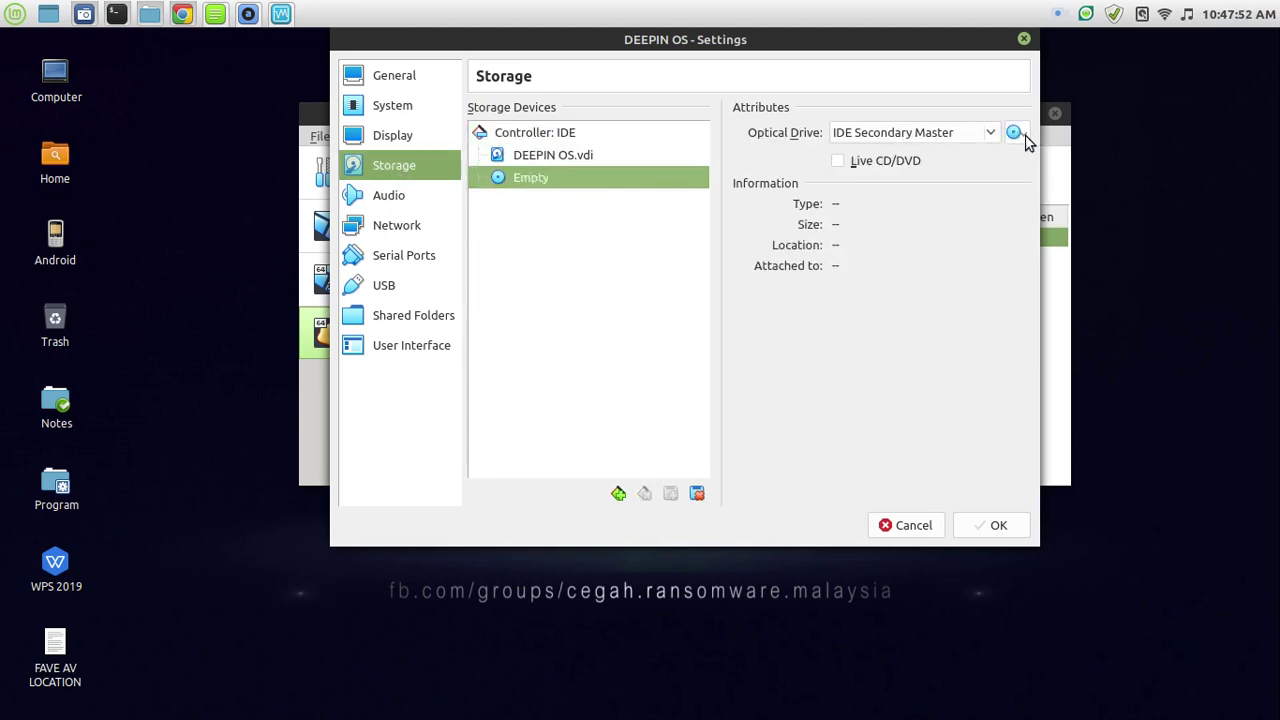
Attach deepin-20Beta-desktop-amd64.iso to the optical drive as Live CD/DVD and save the settings.
click(1020, 133)
click(1027, 176)
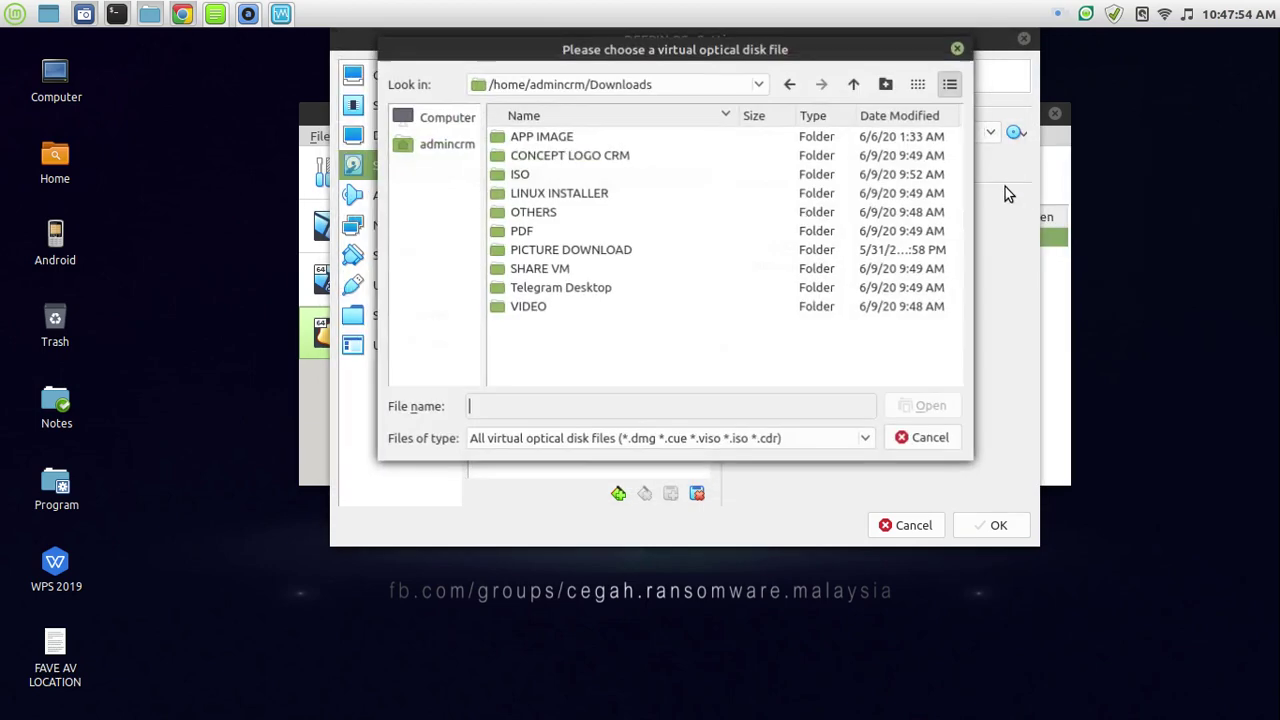
double_click(520, 177)
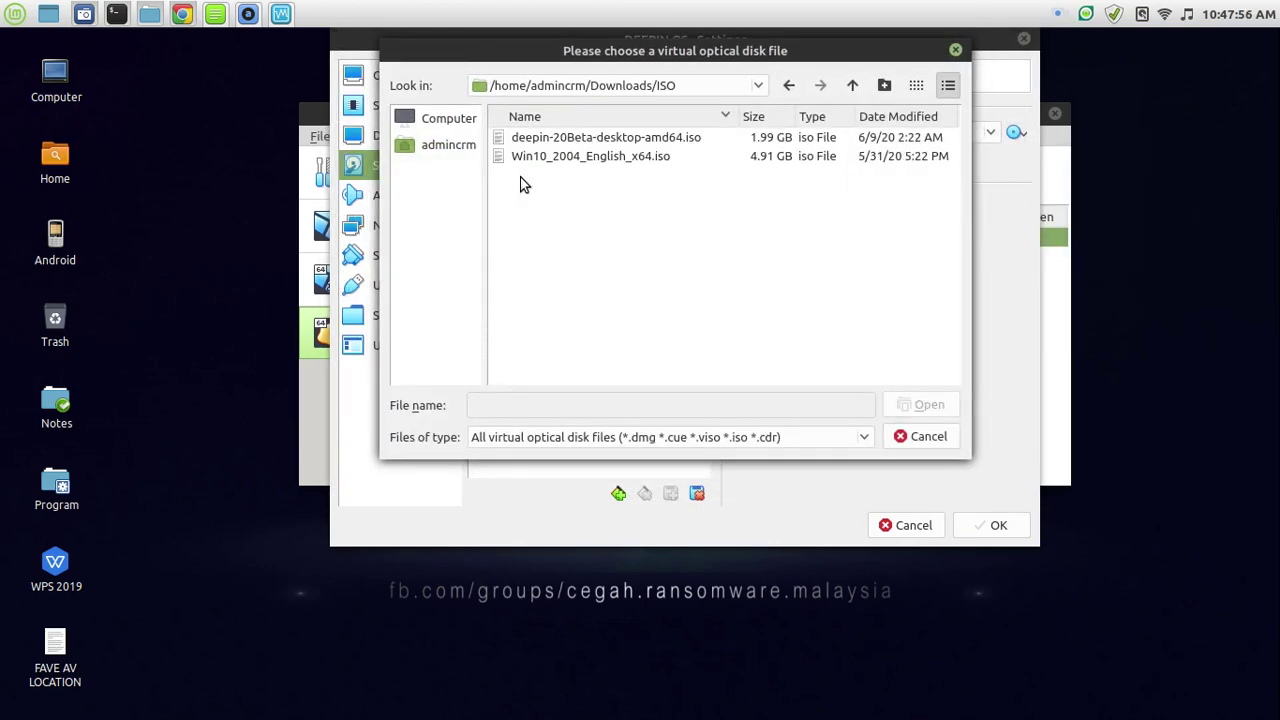
click(594, 140)
click(912, 406)
click(838, 162)
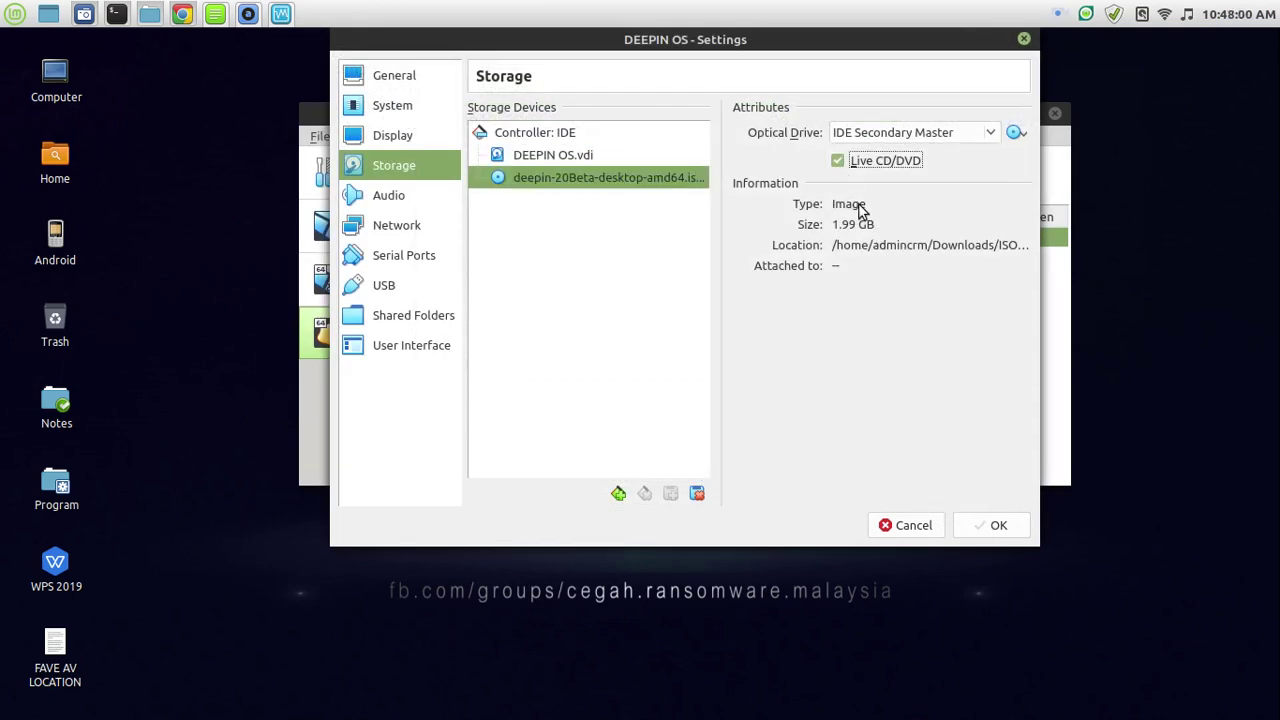
click(994, 527)
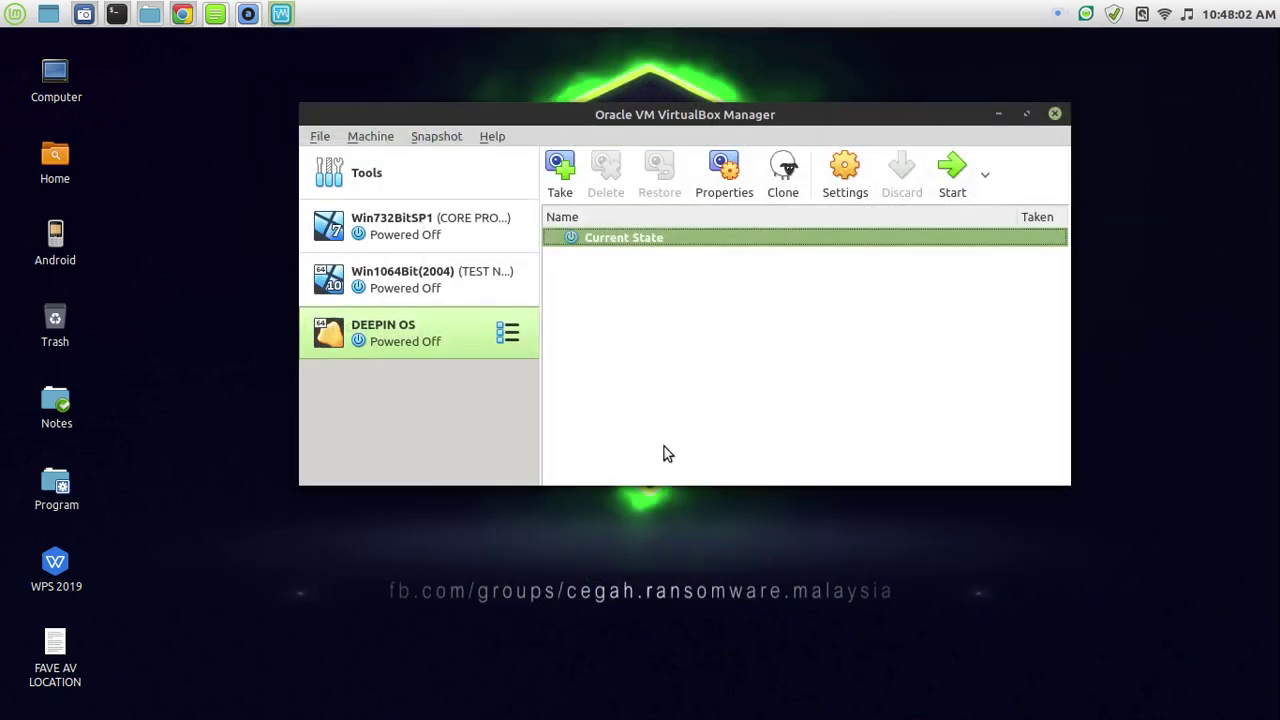
Start DEEPIN OS in a maximized window, then search the Mint menu for 'CALCU'.
click(949, 183)
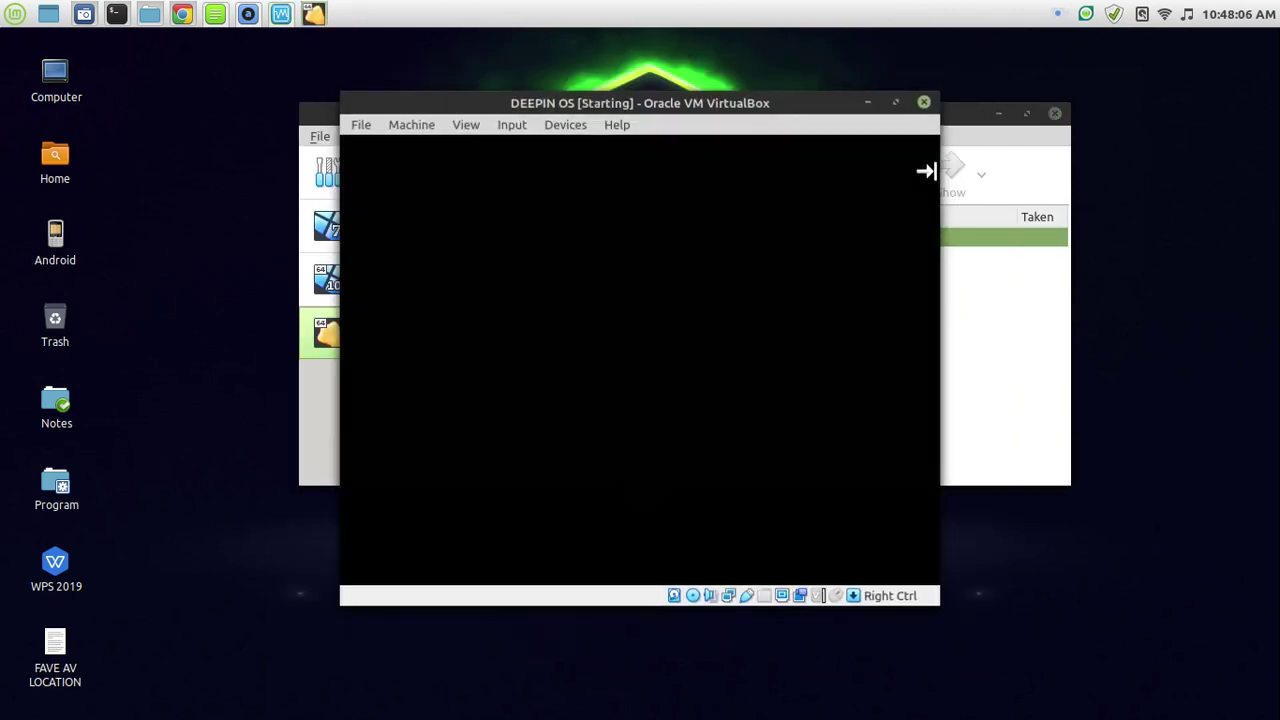
double_click(815, 106)
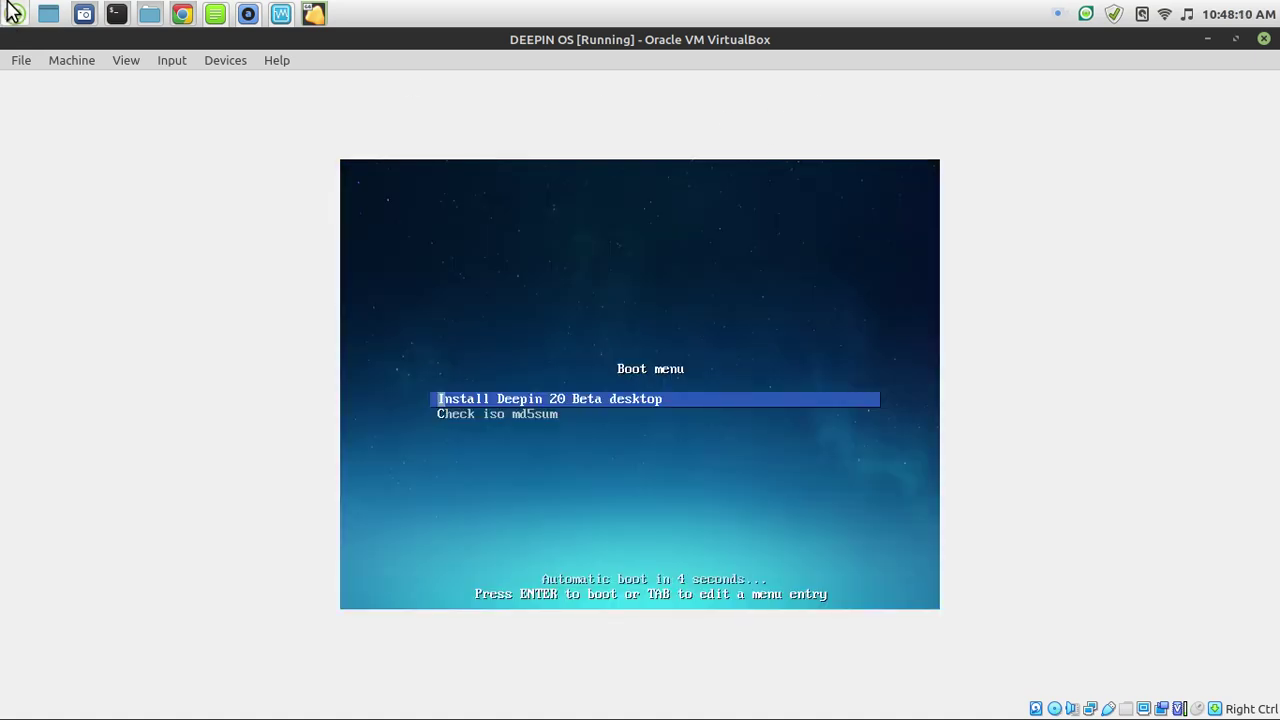
click(13, 13)
text(CALCU)
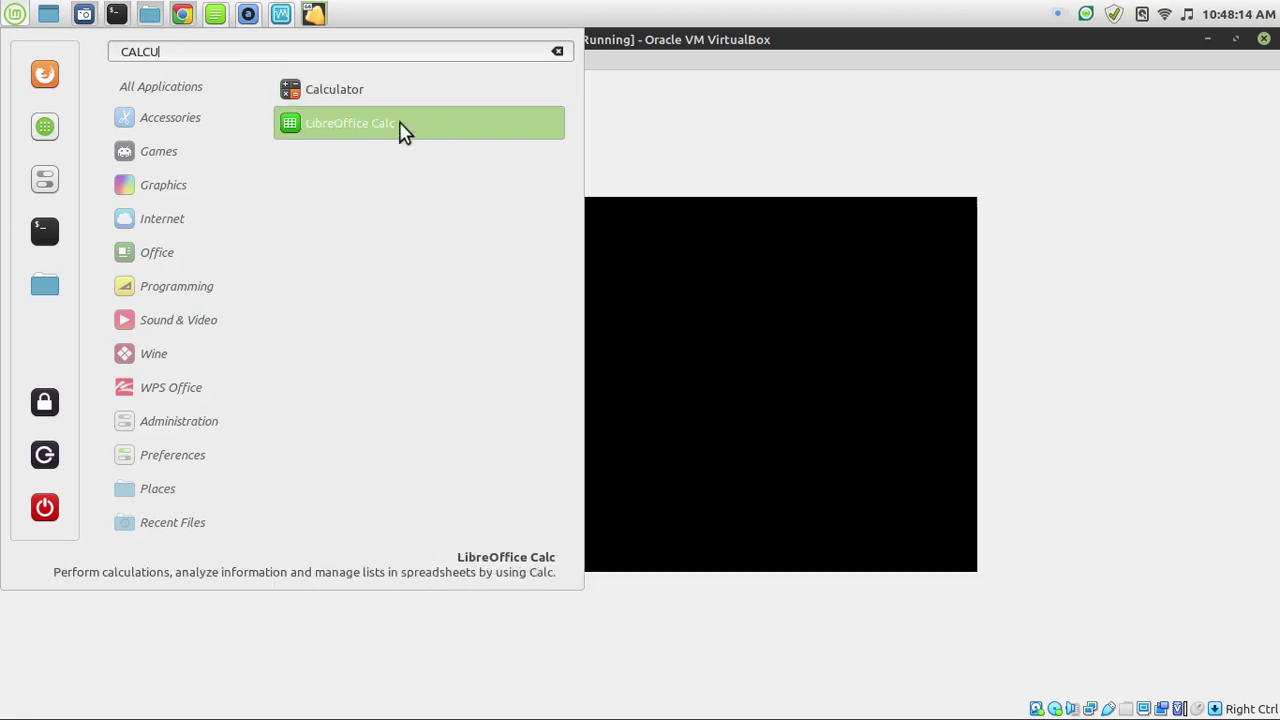
Launch Calculator, move it right, start entering 102×10, then clear it.
click(432, 100)
drag(590, 215, 1020, 169)
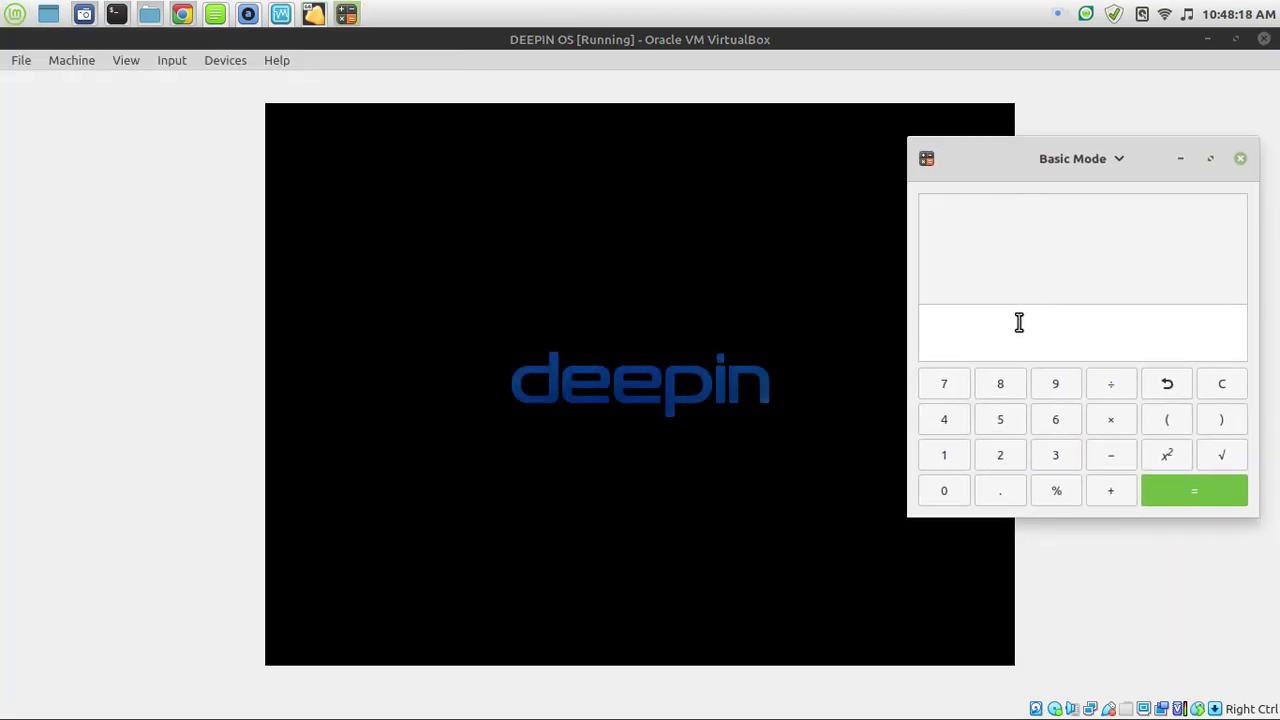
click(943, 455)
click(943, 490)
click(999, 455)
click(1112, 428)
click(950, 460)
click(944, 492)
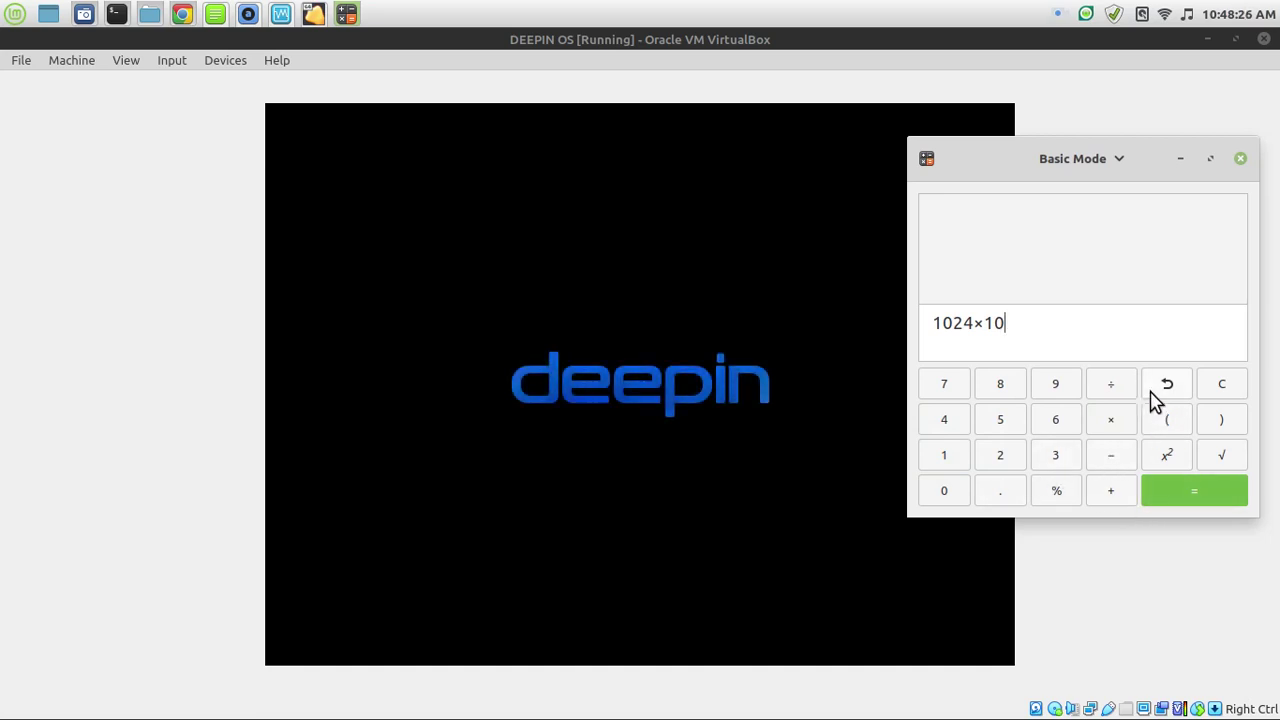
click(1214, 391)
Calculate 1024×20, giving 20480.
click(955, 458)
click(957, 495)
click(990, 452)
click(943, 420)
click(1112, 422)
click(1008, 457)
click(943, 492)
click(1186, 500)
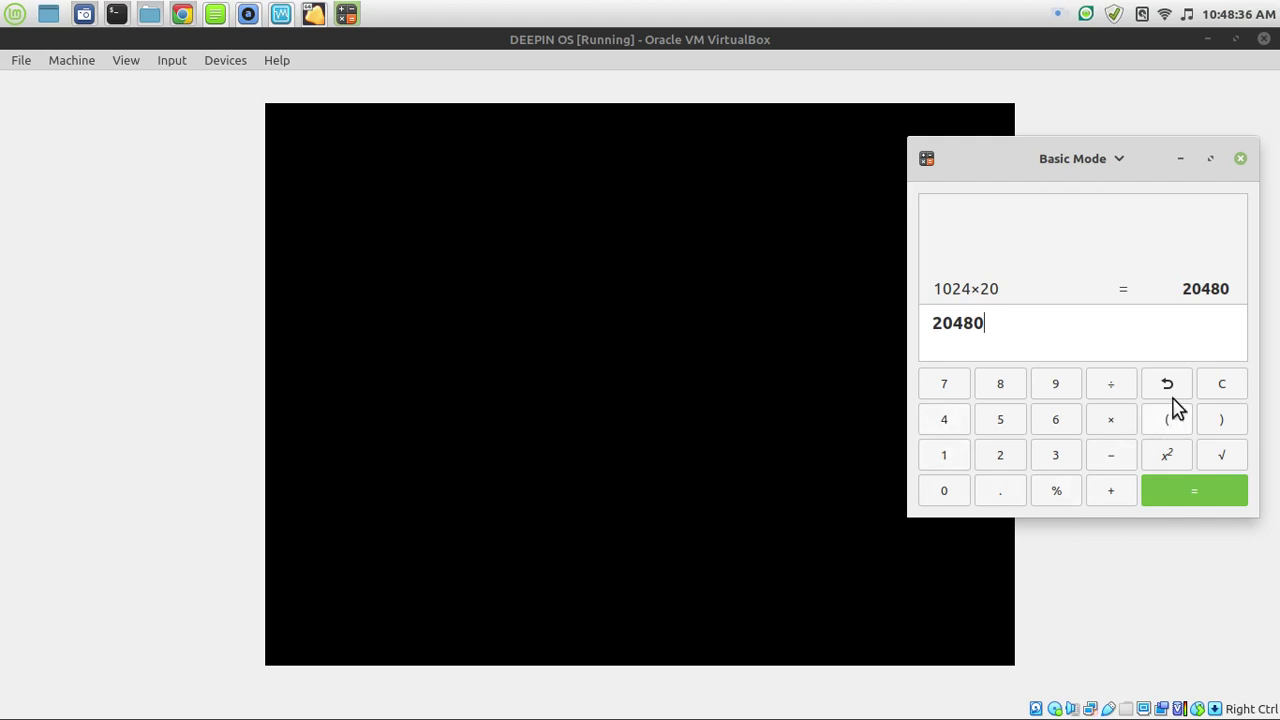
Calculate 1024×2 = 2048, then choose English as the Deepin installer language.
click(1220, 386)
text(1024)
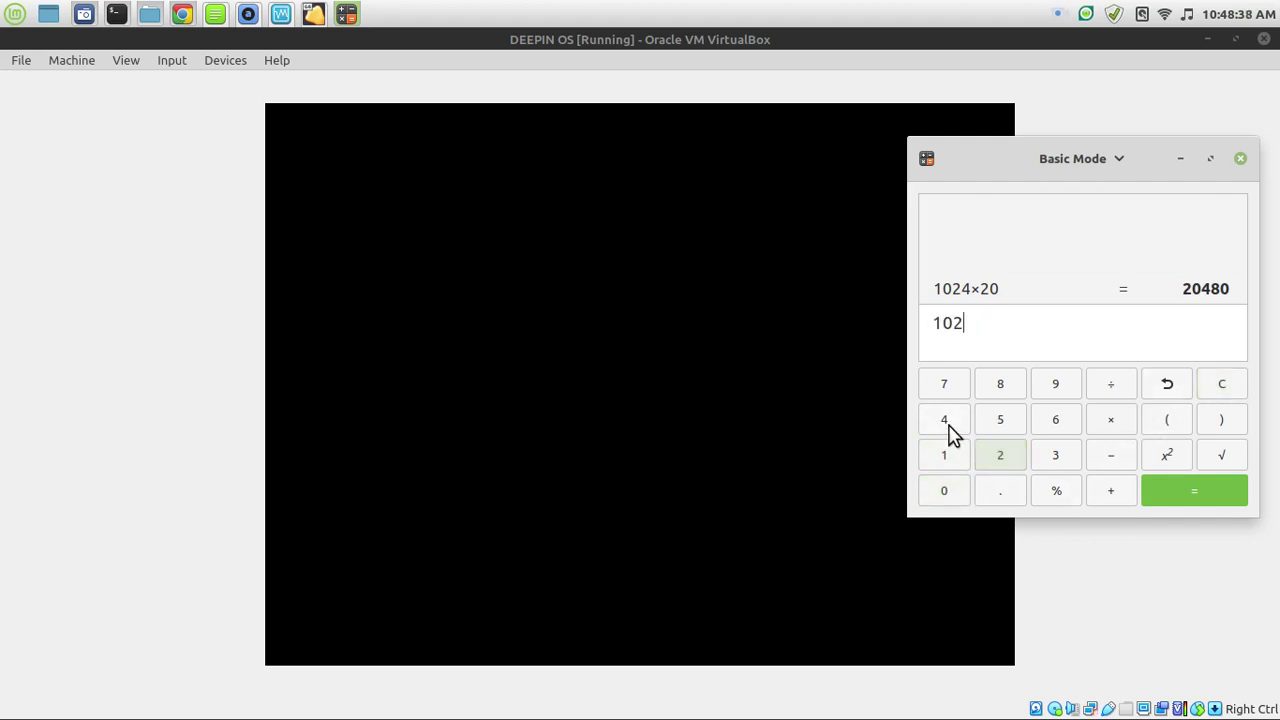
click(1118, 424)
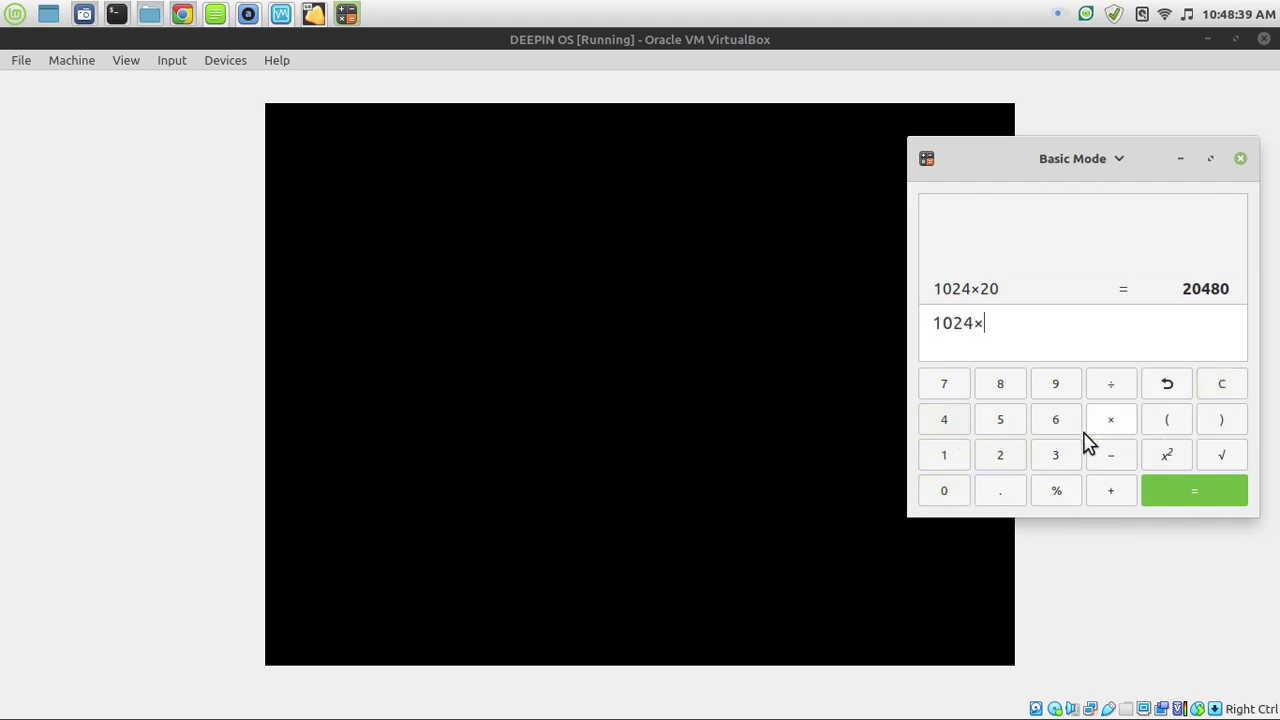
click(1003, 465)
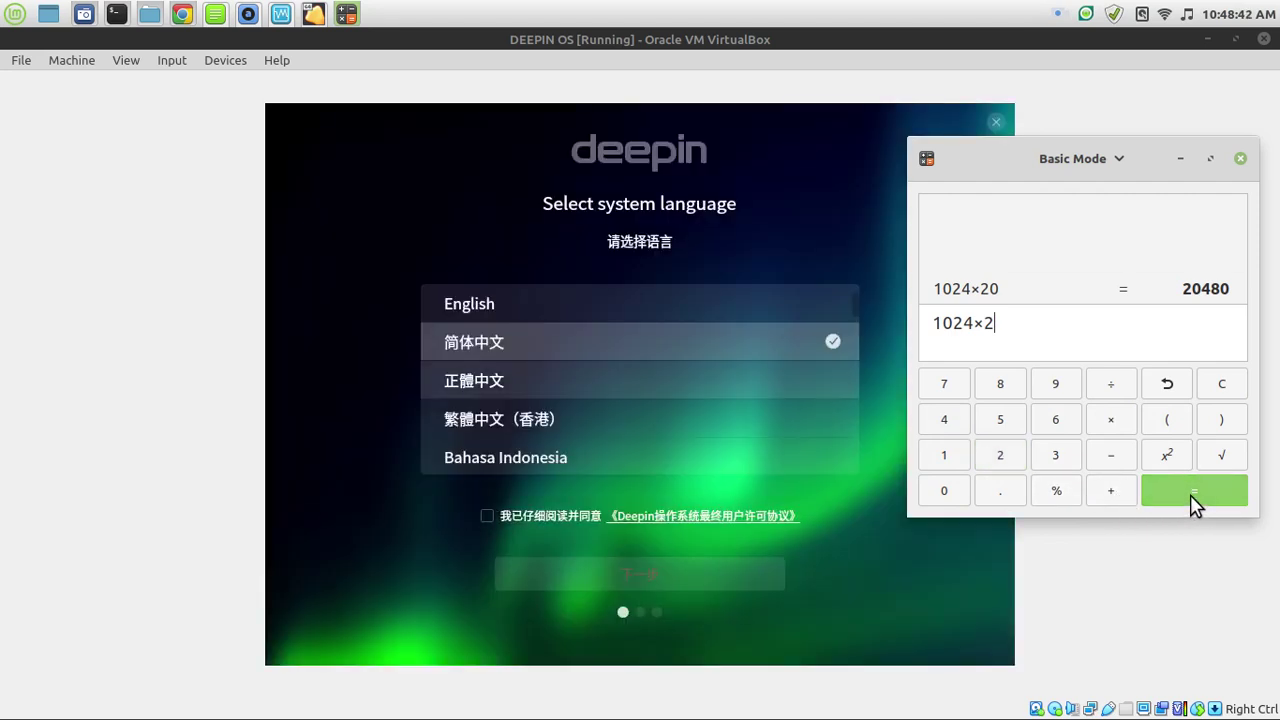
click(1193, 500)
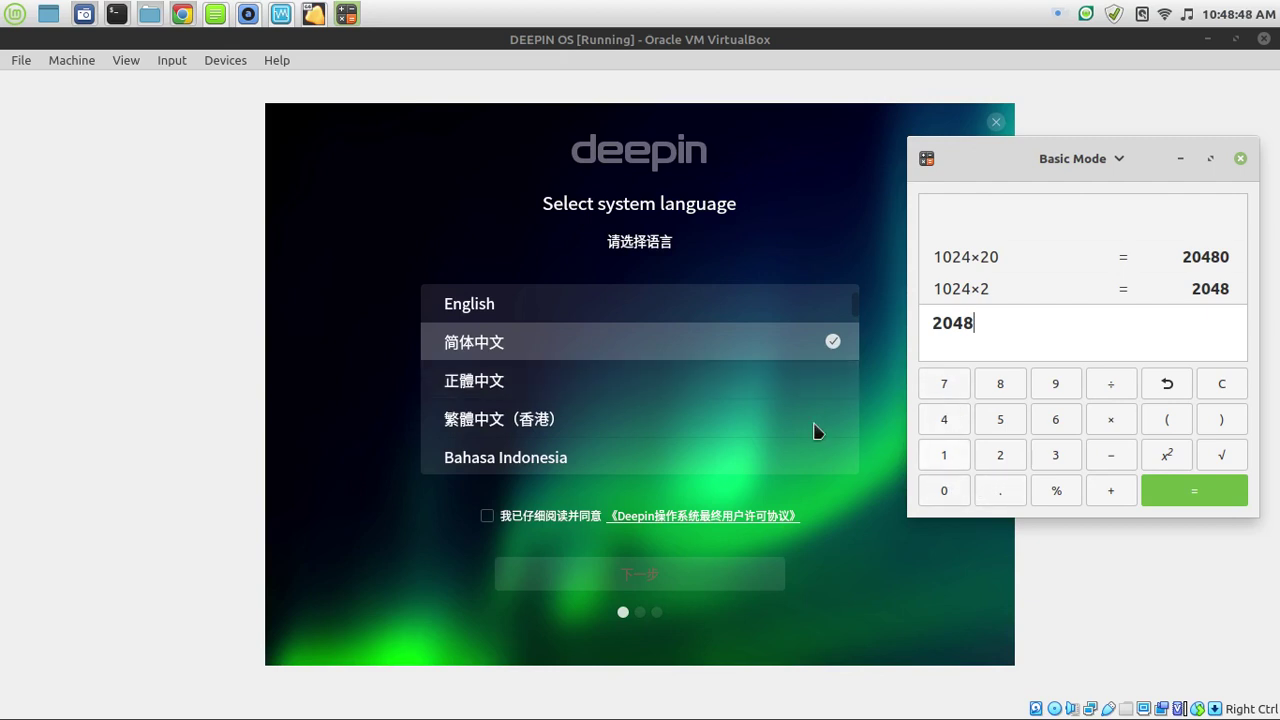
click(600, 315)
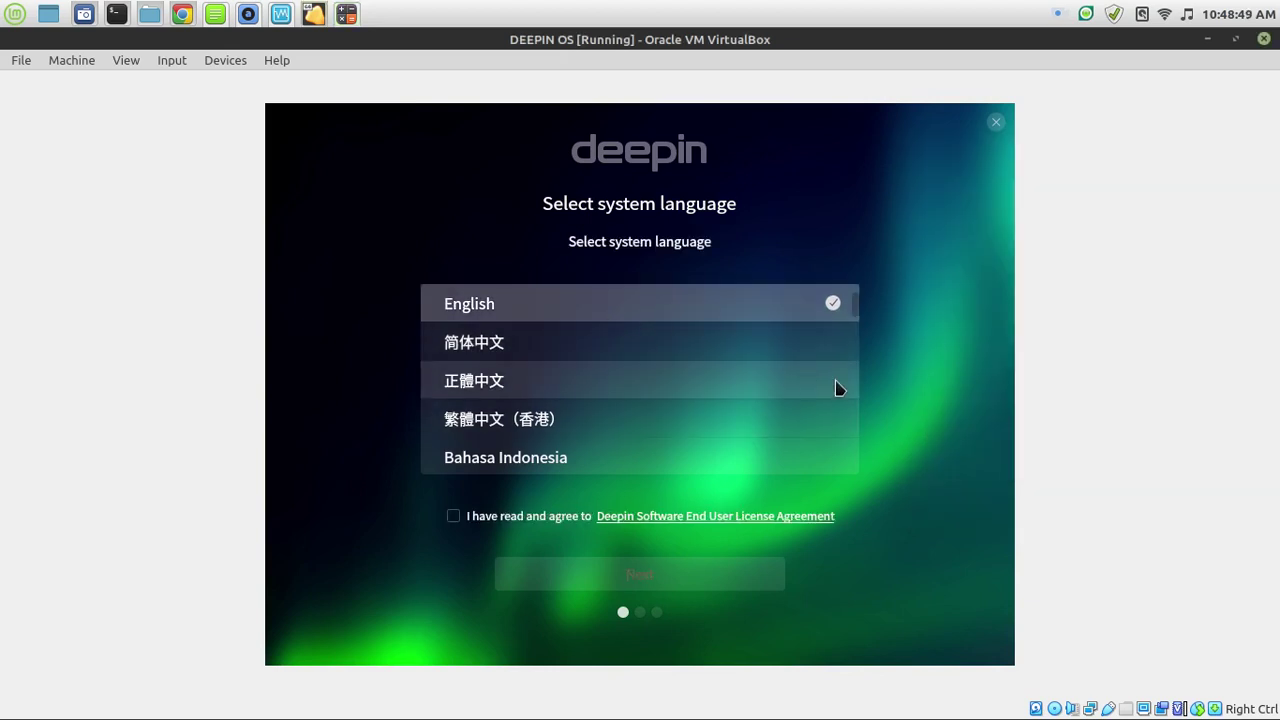
Agree to the Deepin licence agreement and acknowledge the virtual-machine performance reminder.
click(454, 516)
click(640, 578)
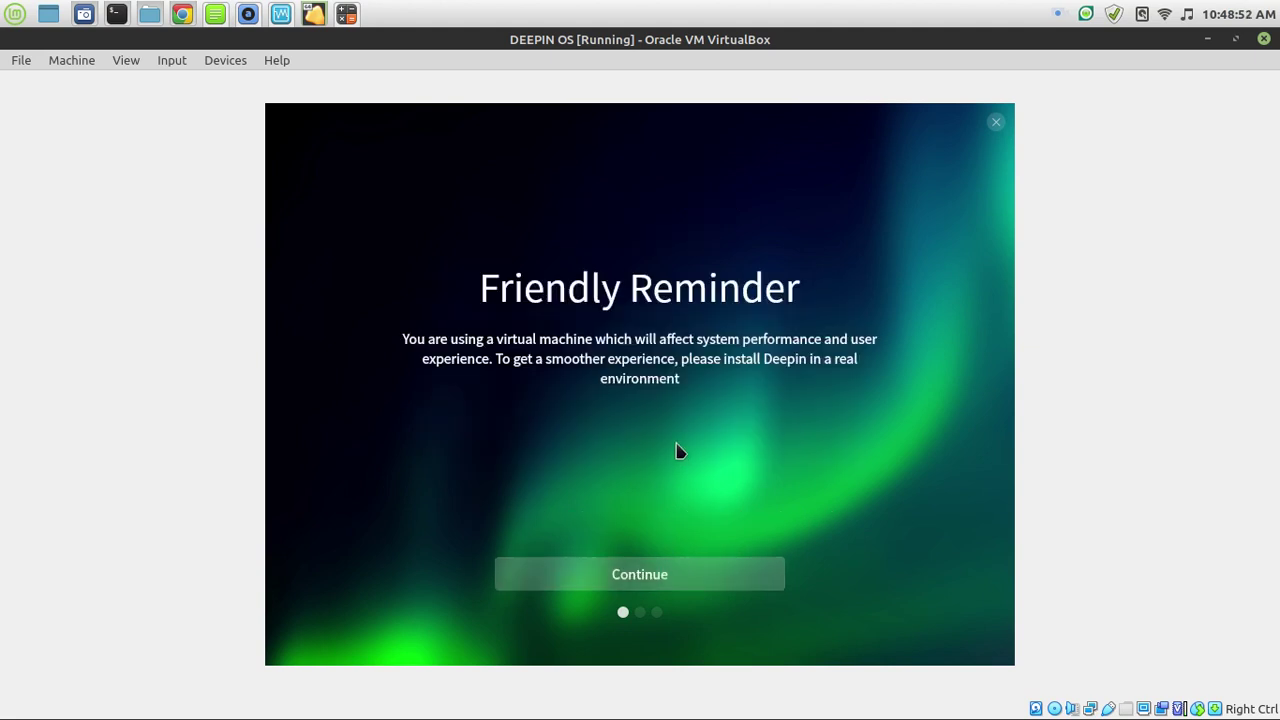
click(686, 585)
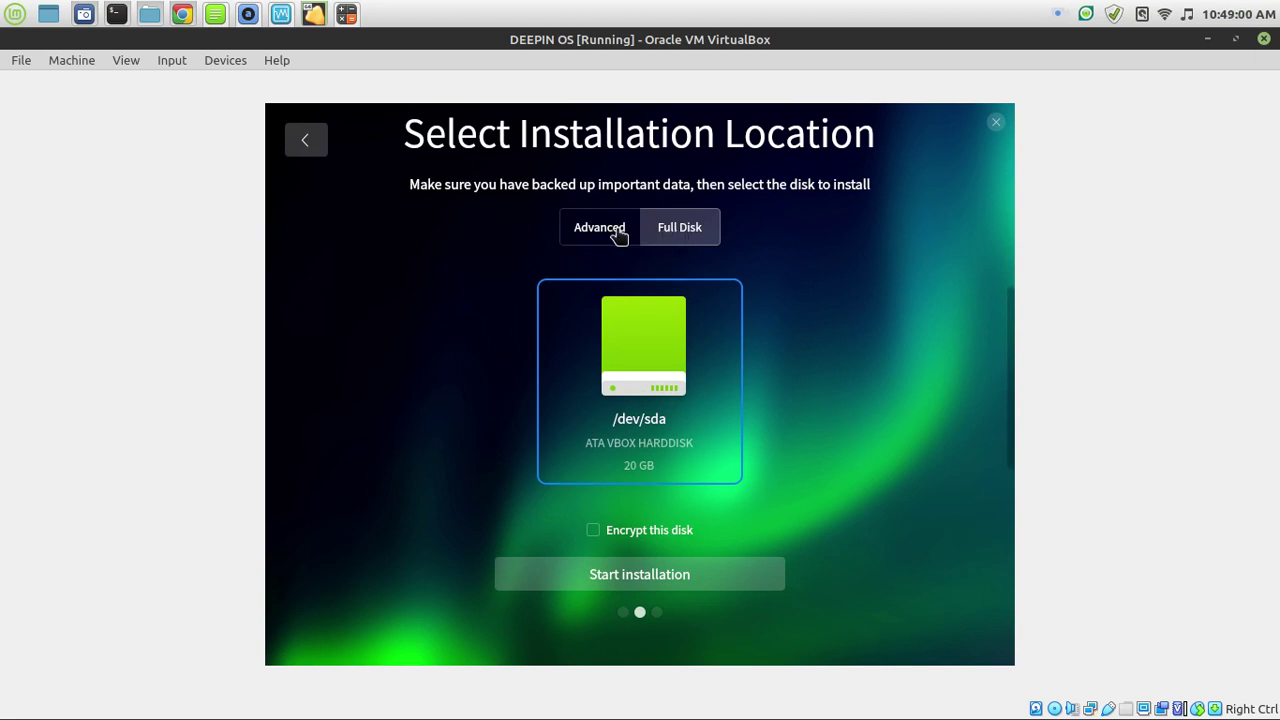
Try a full-disk install on the 20 GB /dev/sda disk, which triggers the 64 GB minimum warning.
click(613, 232)
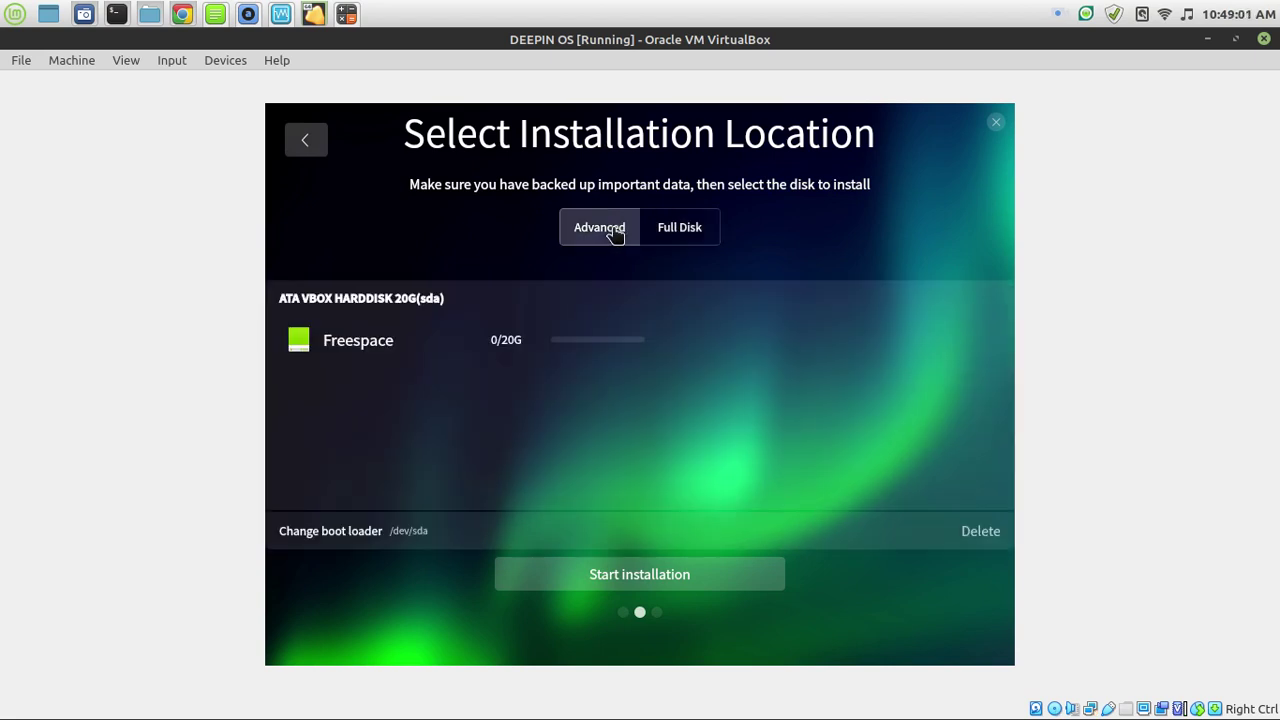
click(685, 231)
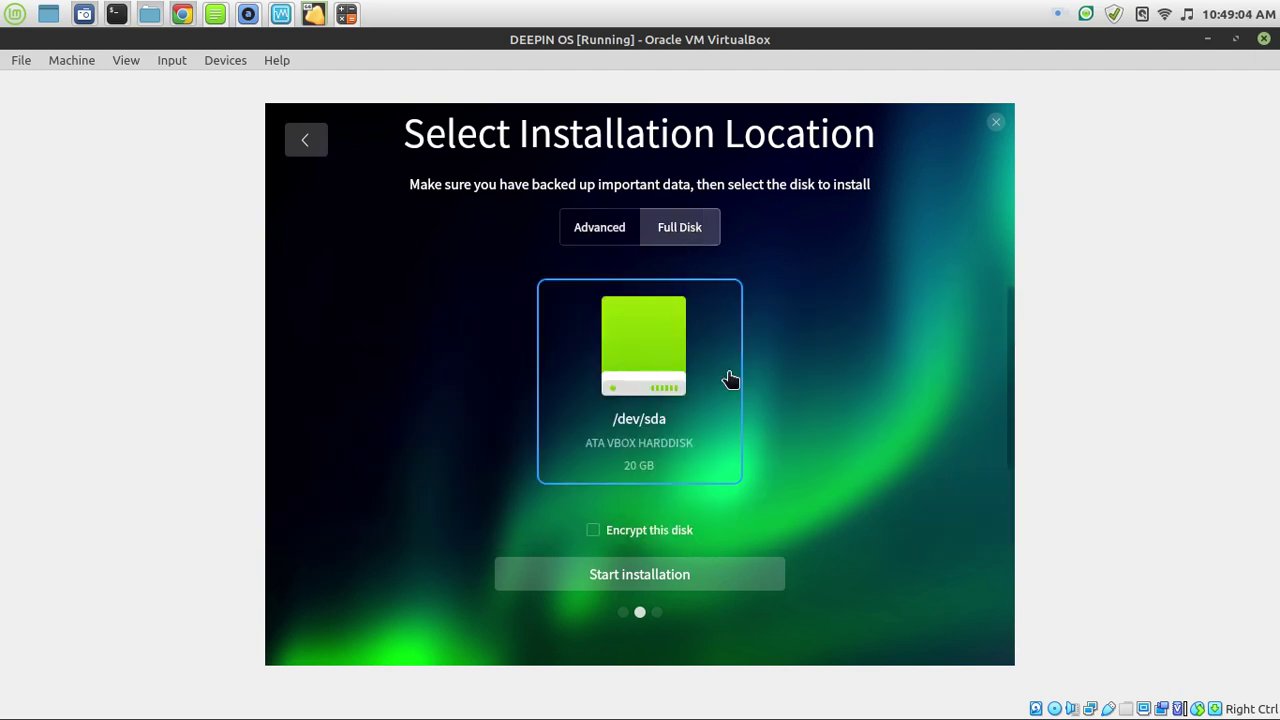
click(747, 587)
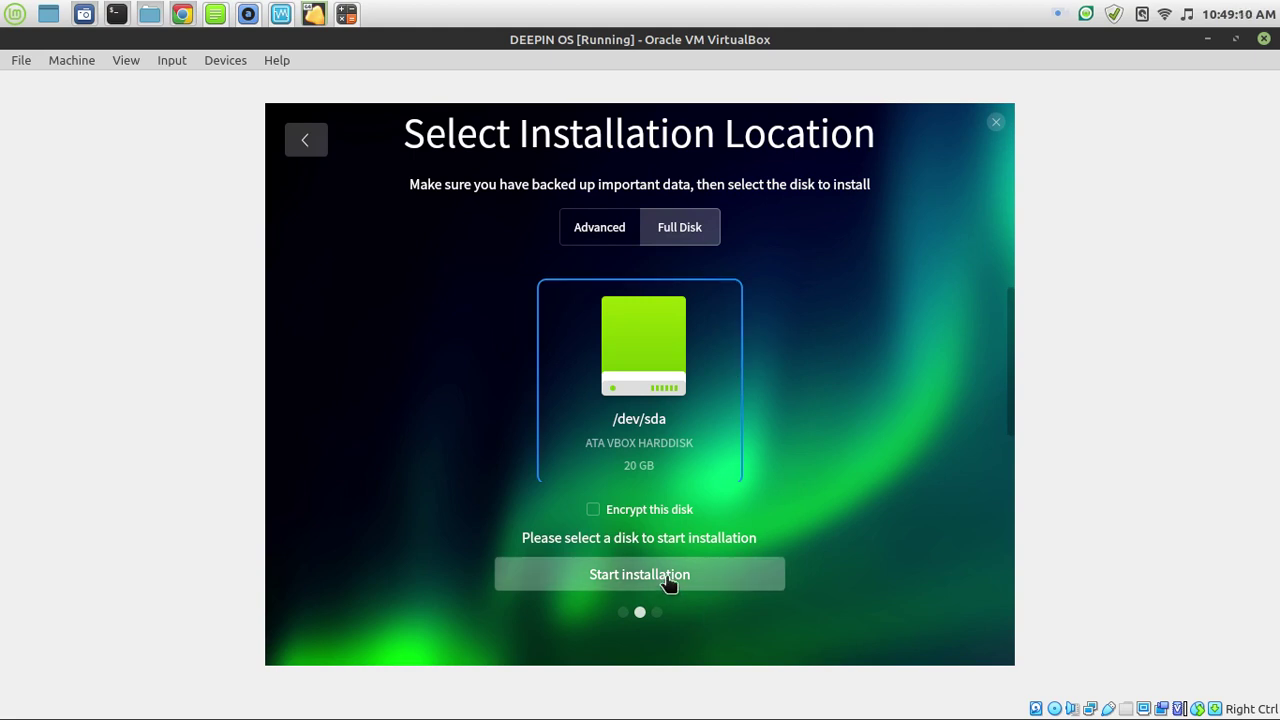
click(656, 372)
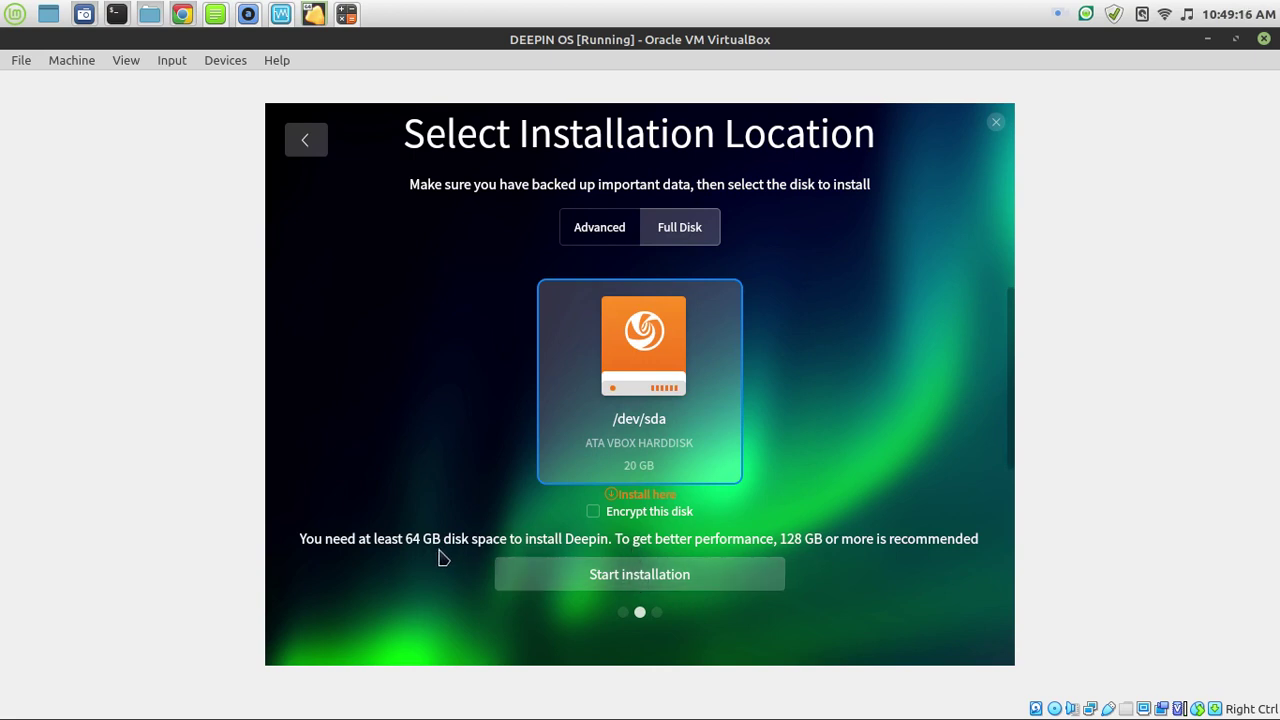
In Advanced partitioning, create a new partition in the free space mounted at /.
click(586, 230)
click(348, 358)
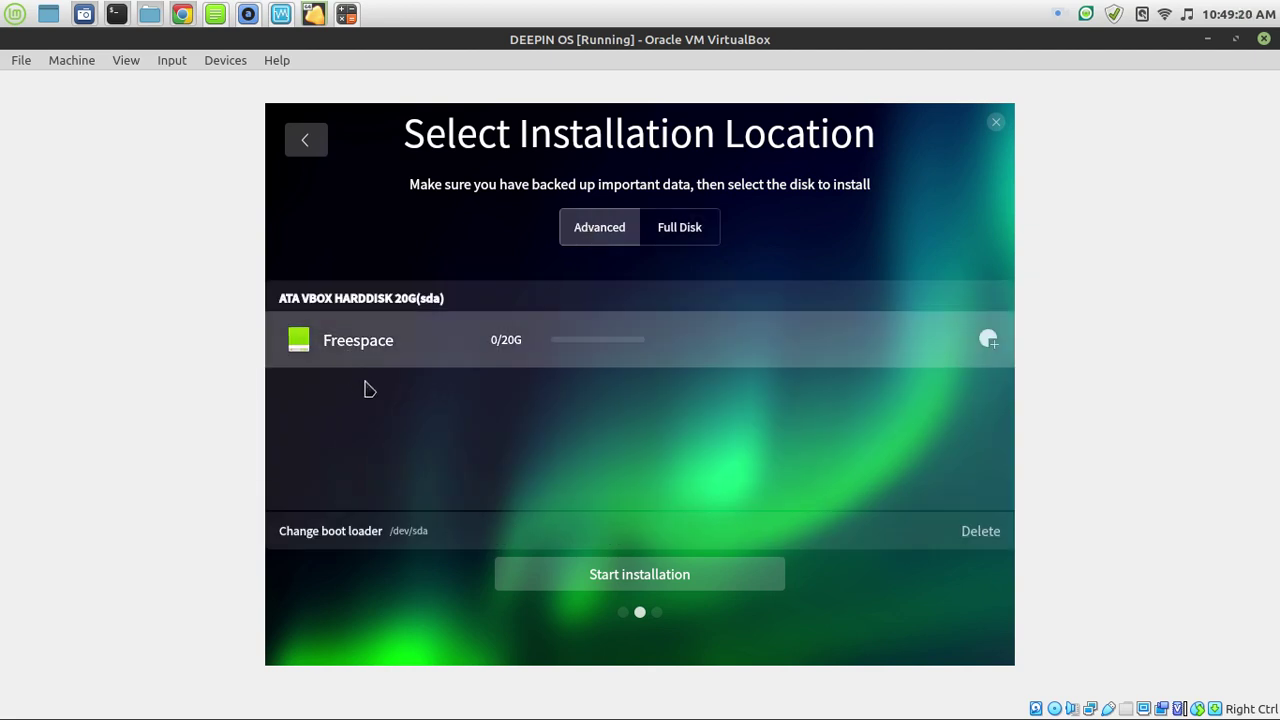
click(988, 341)
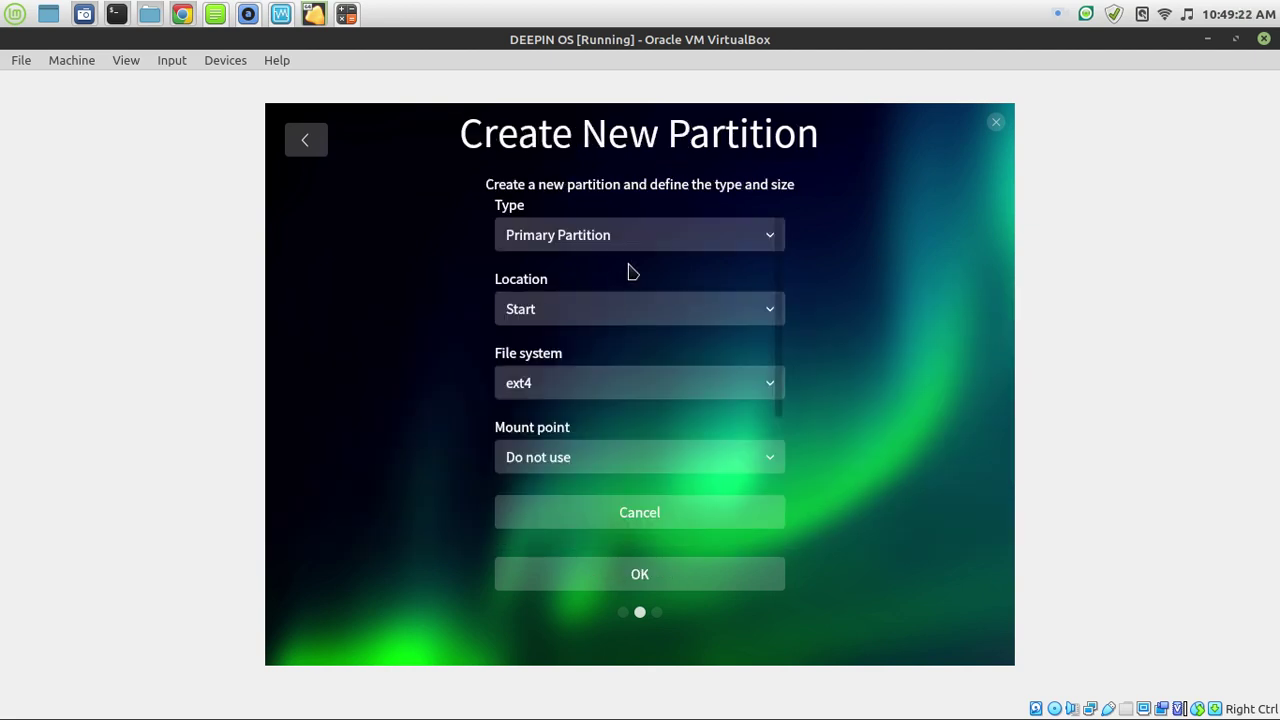
click(737, 468)
click(672, 417)
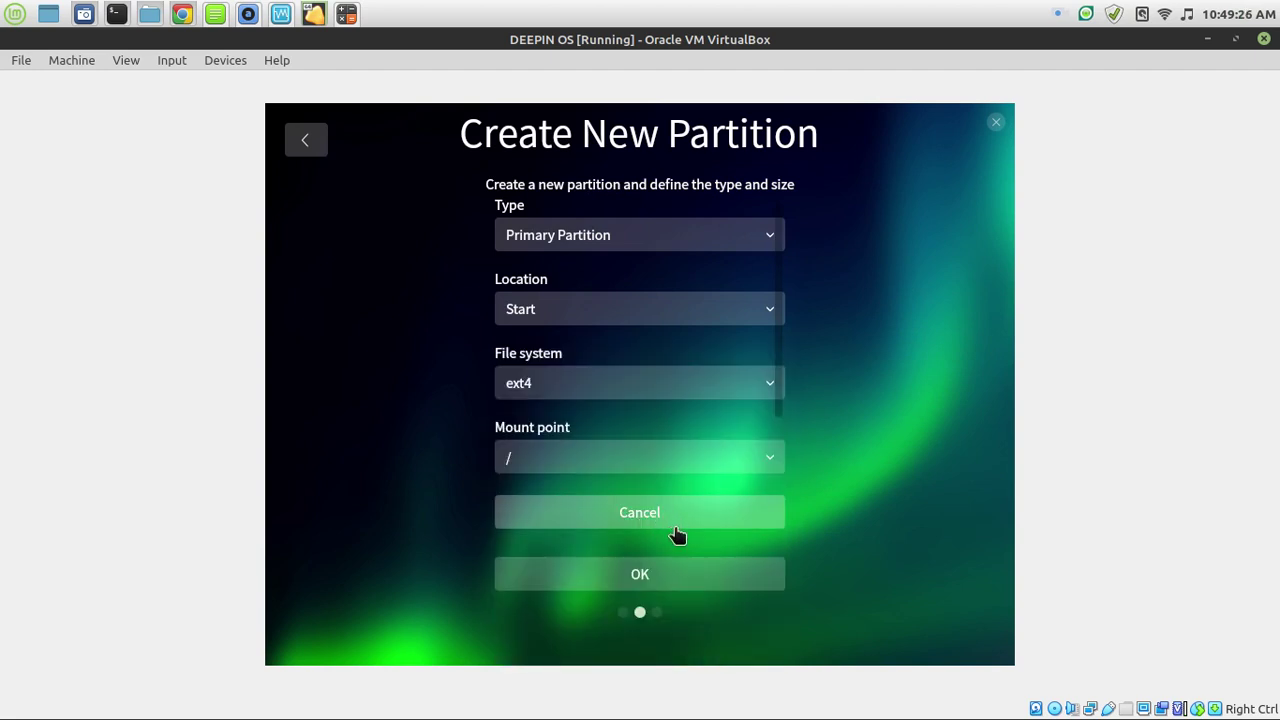
click(662, 582)
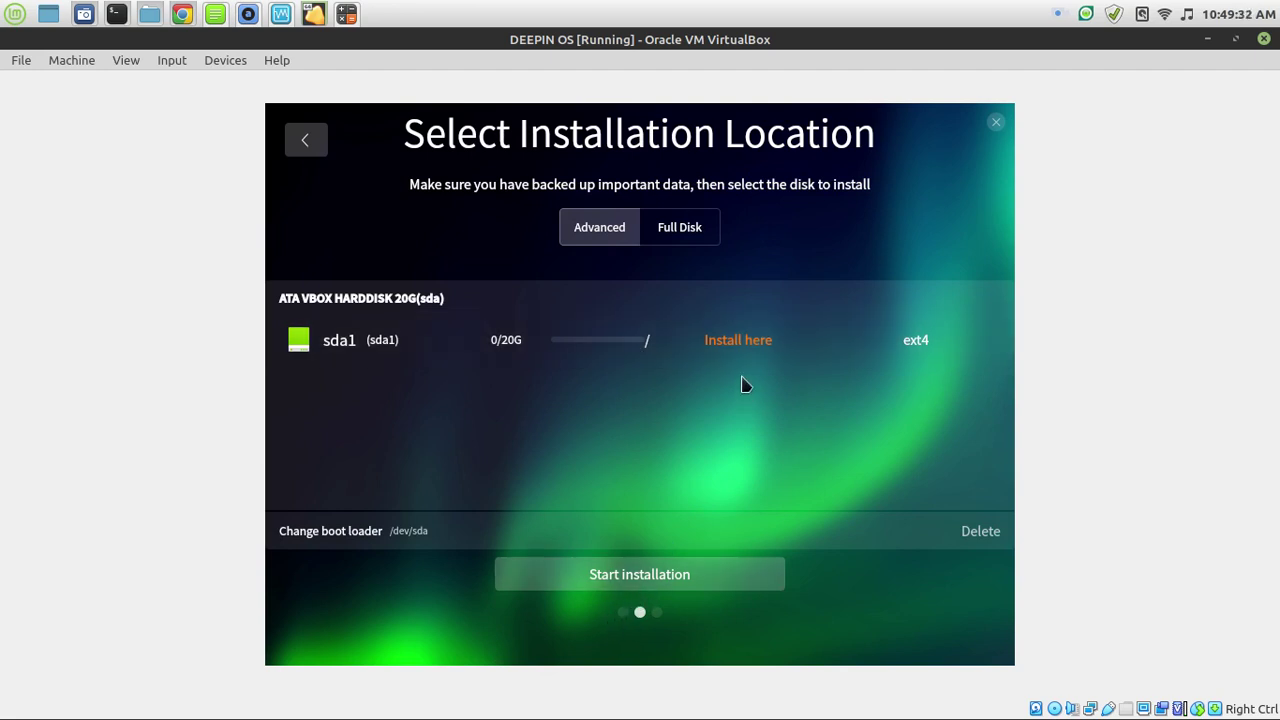
Open the new sda1 partition's edit page to check it, then close it.
click(740, 350)
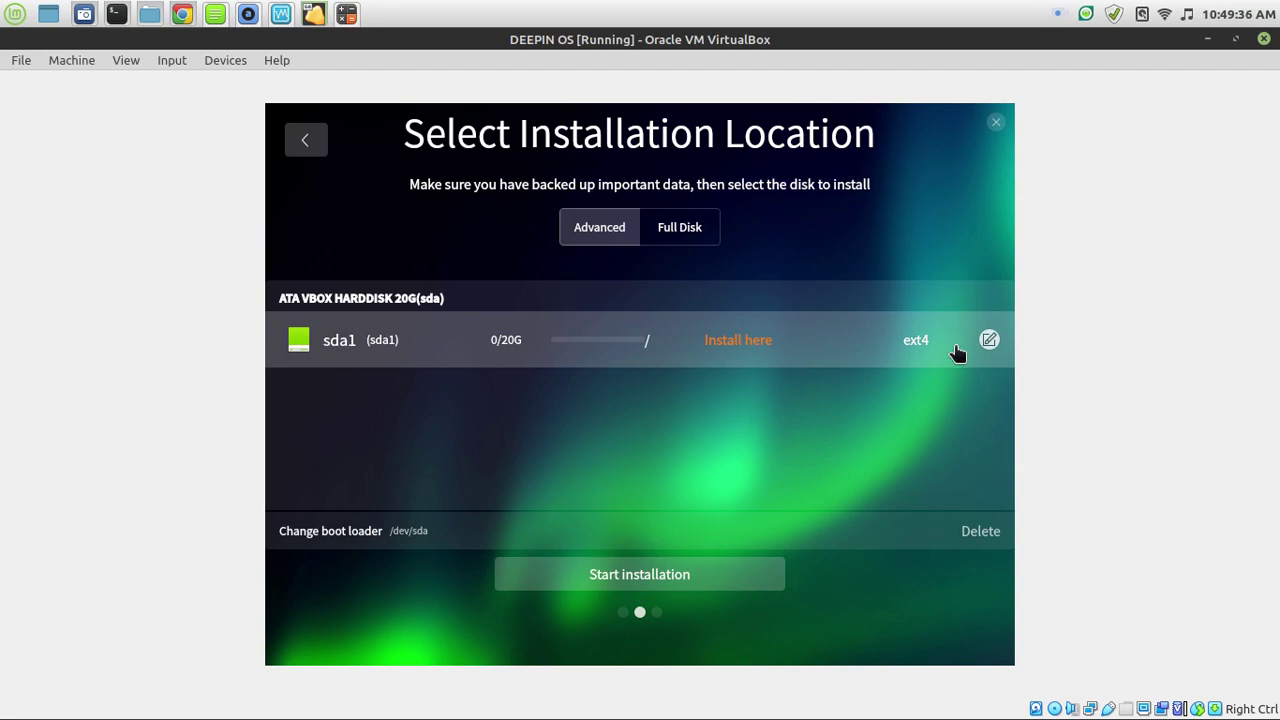
click(989, 340)
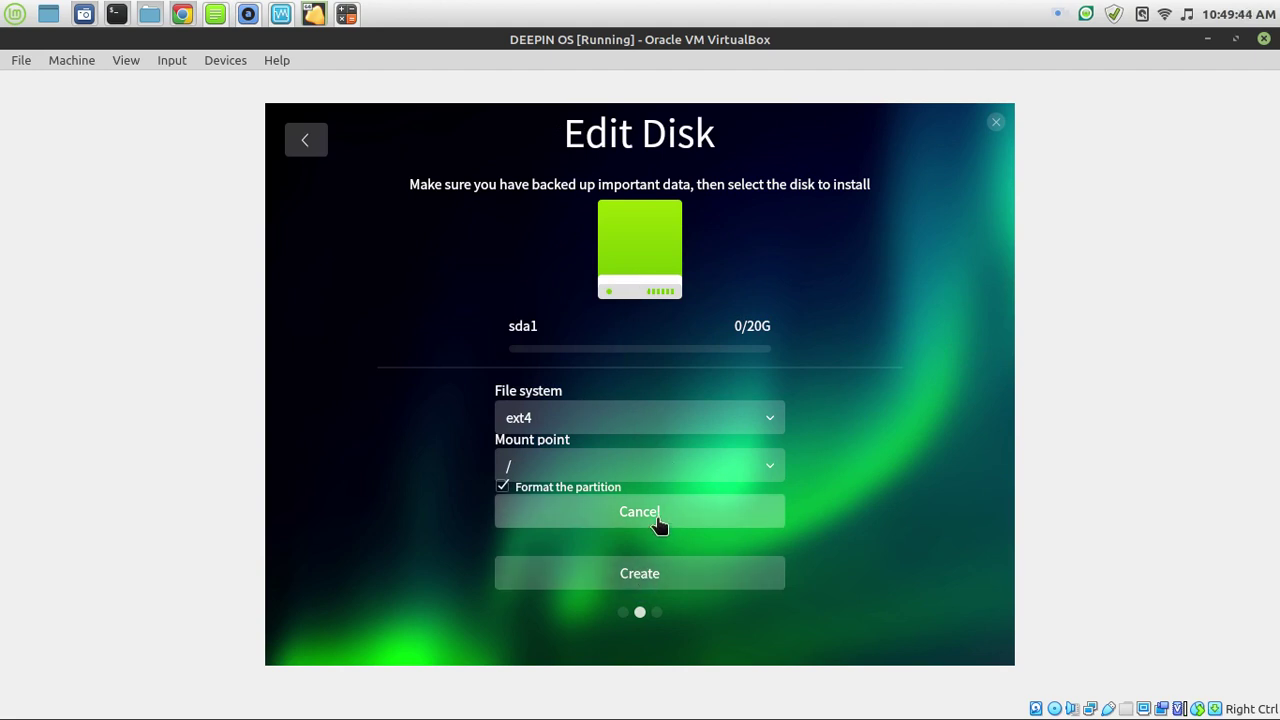
click(640, 574)
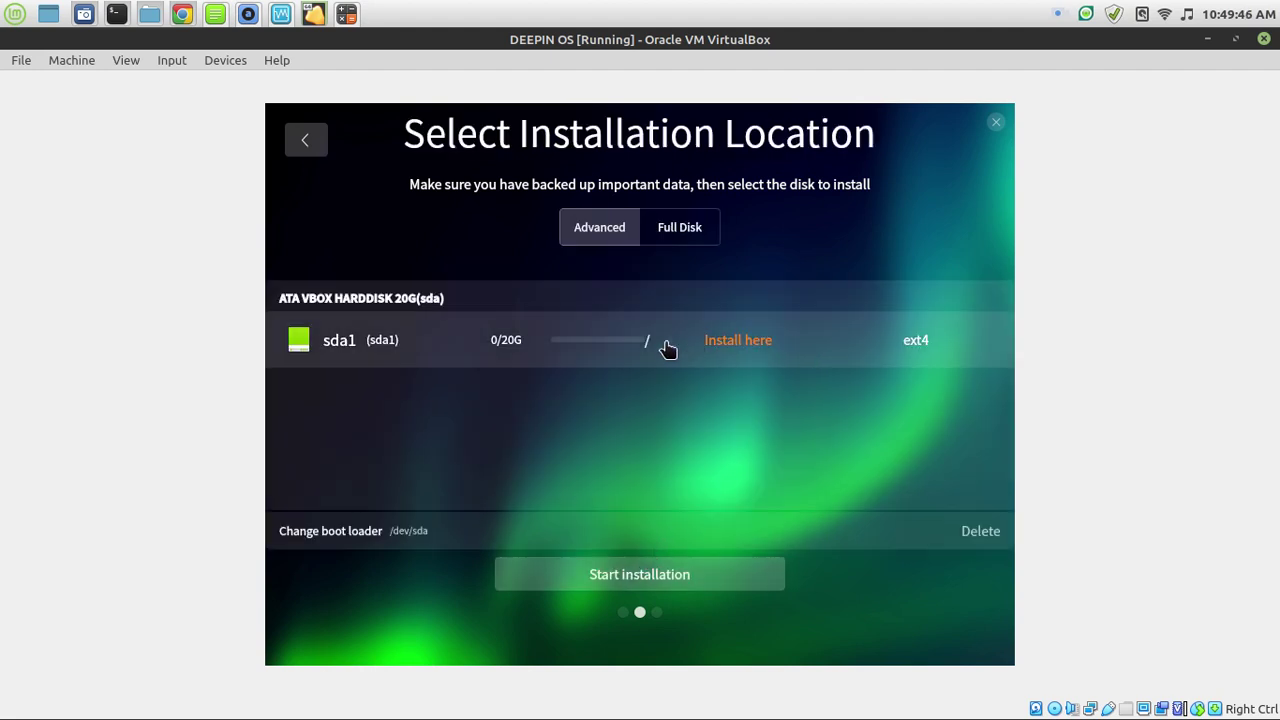
Select sda1 to reach the Ready to Install summary, and switch the VM to full-screen mode.
click(384, 343)
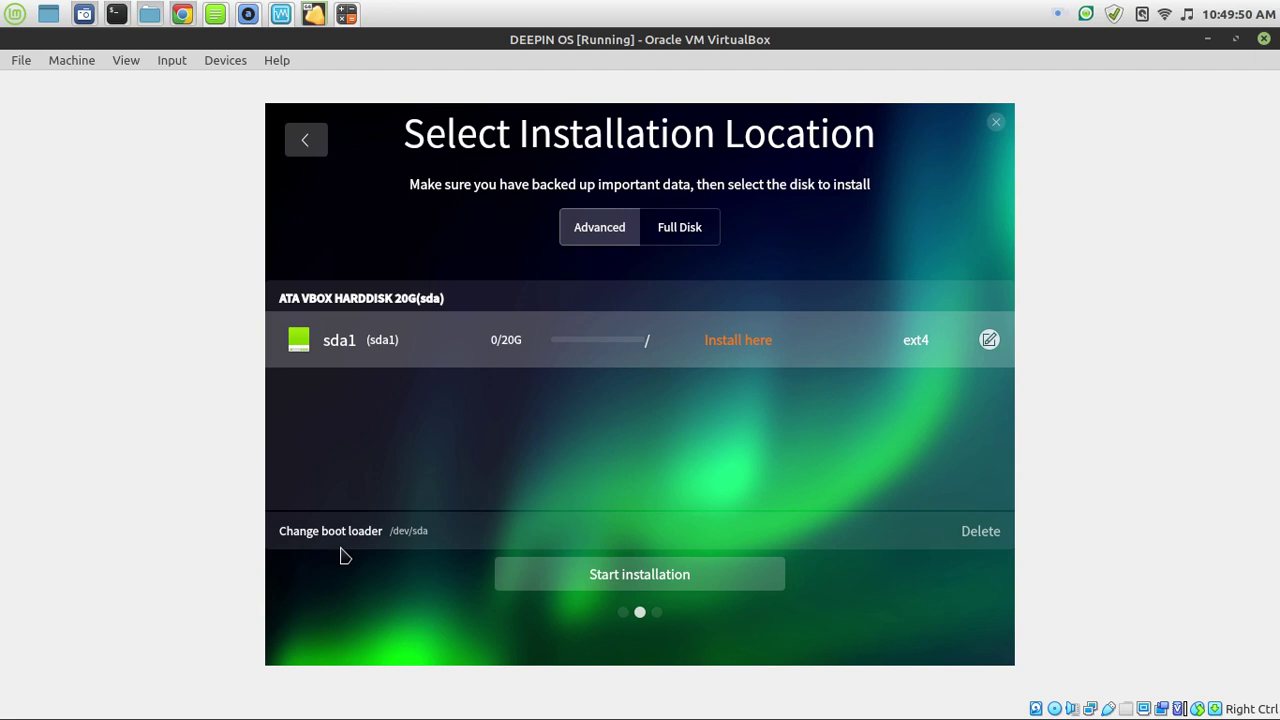
click(653, 572)
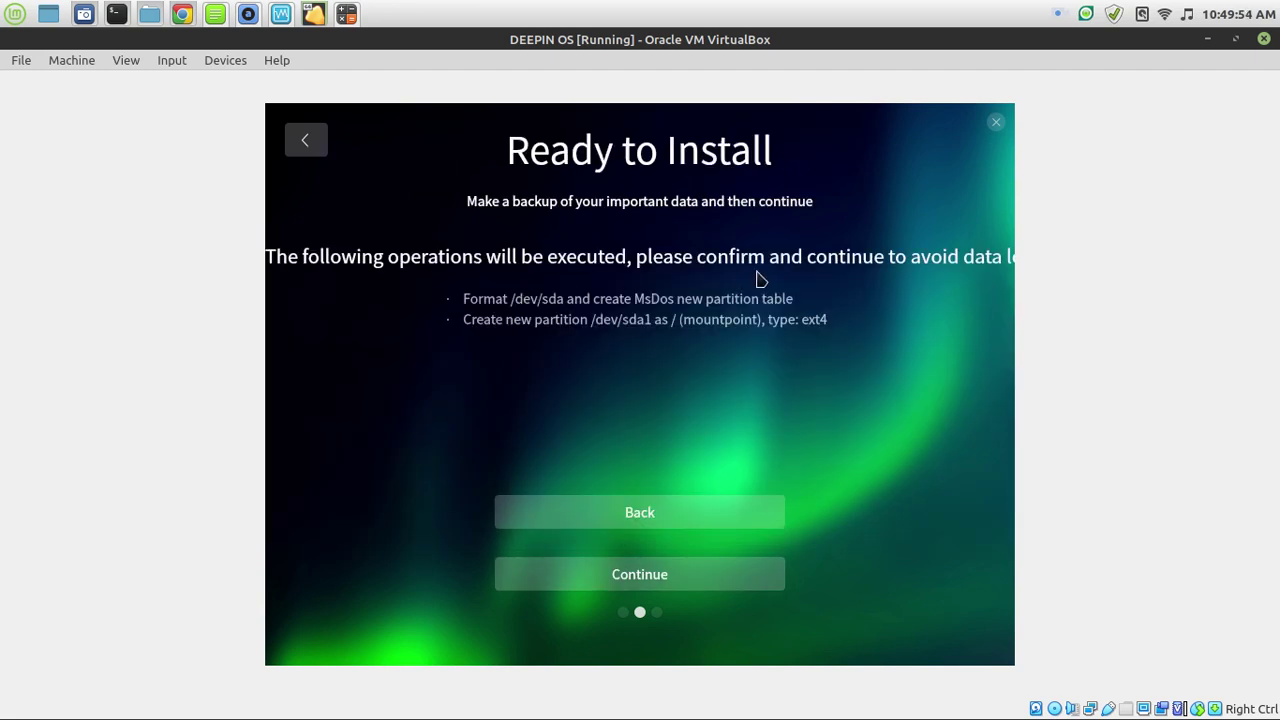
click(126, 60)
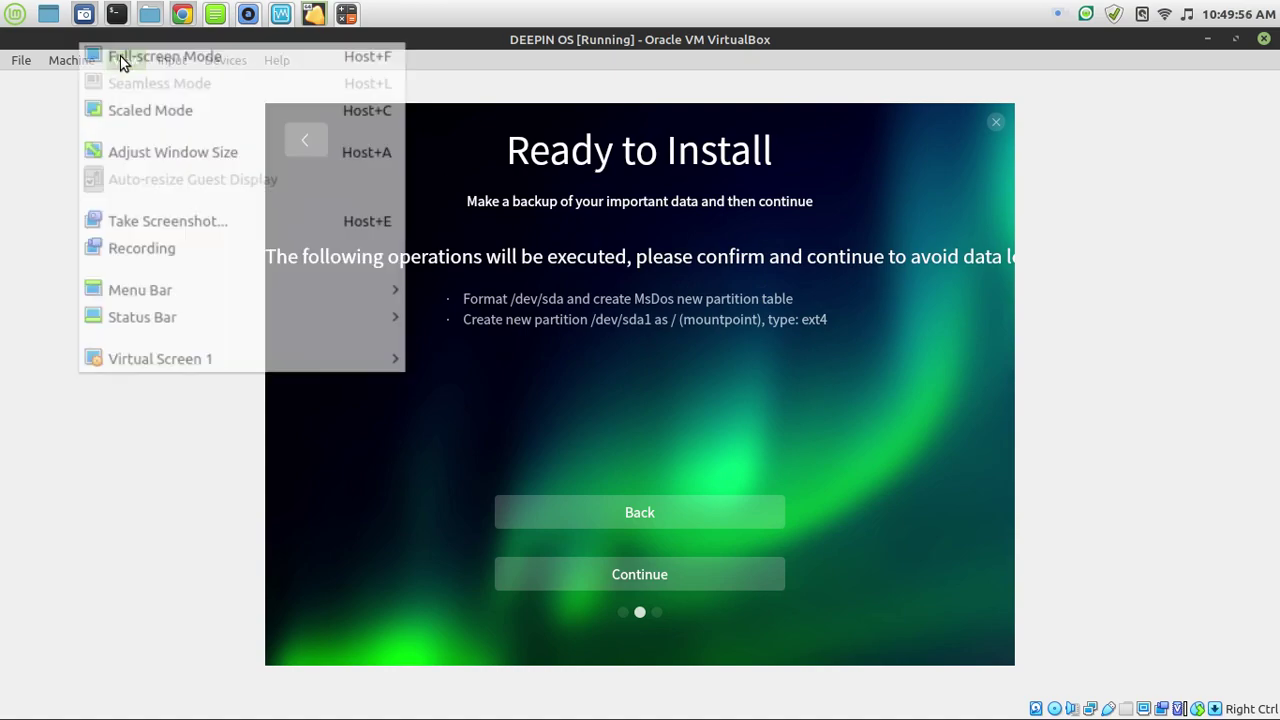
click(130, 80)
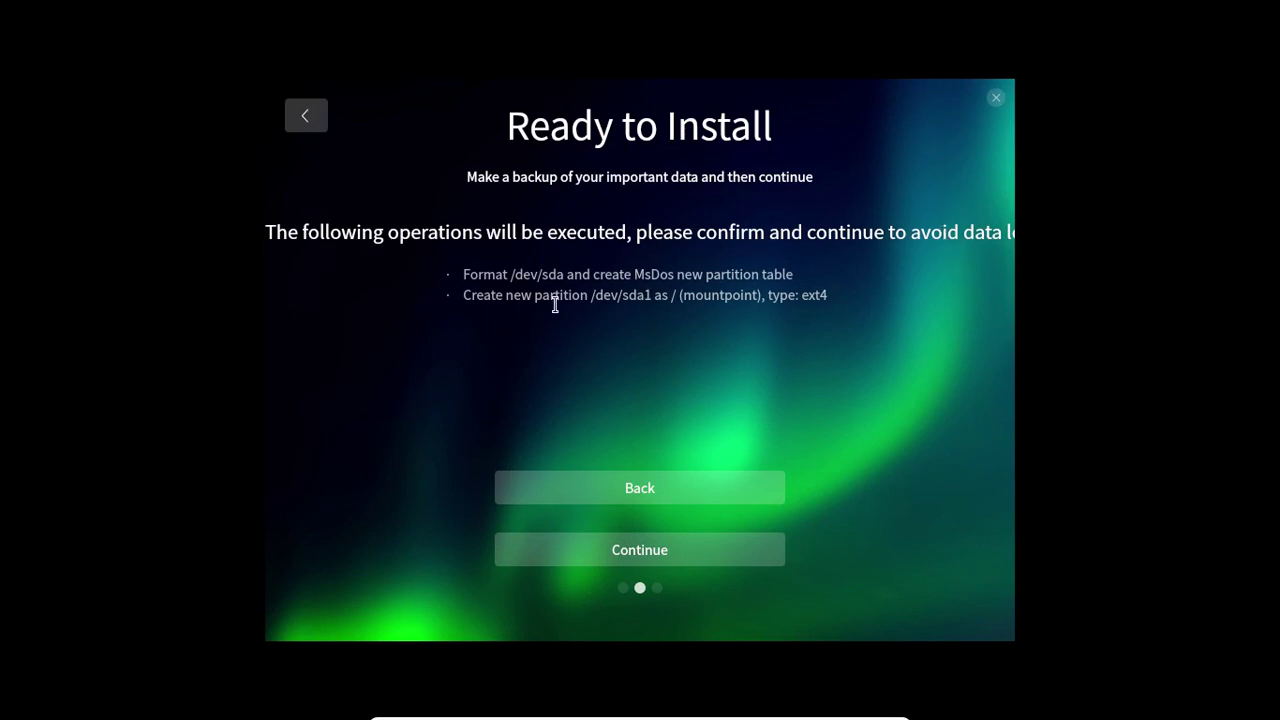
Begin installing Deepin, exit full-screen with Host+F, and quit Google Chrome from its menu.
click(667, 566)
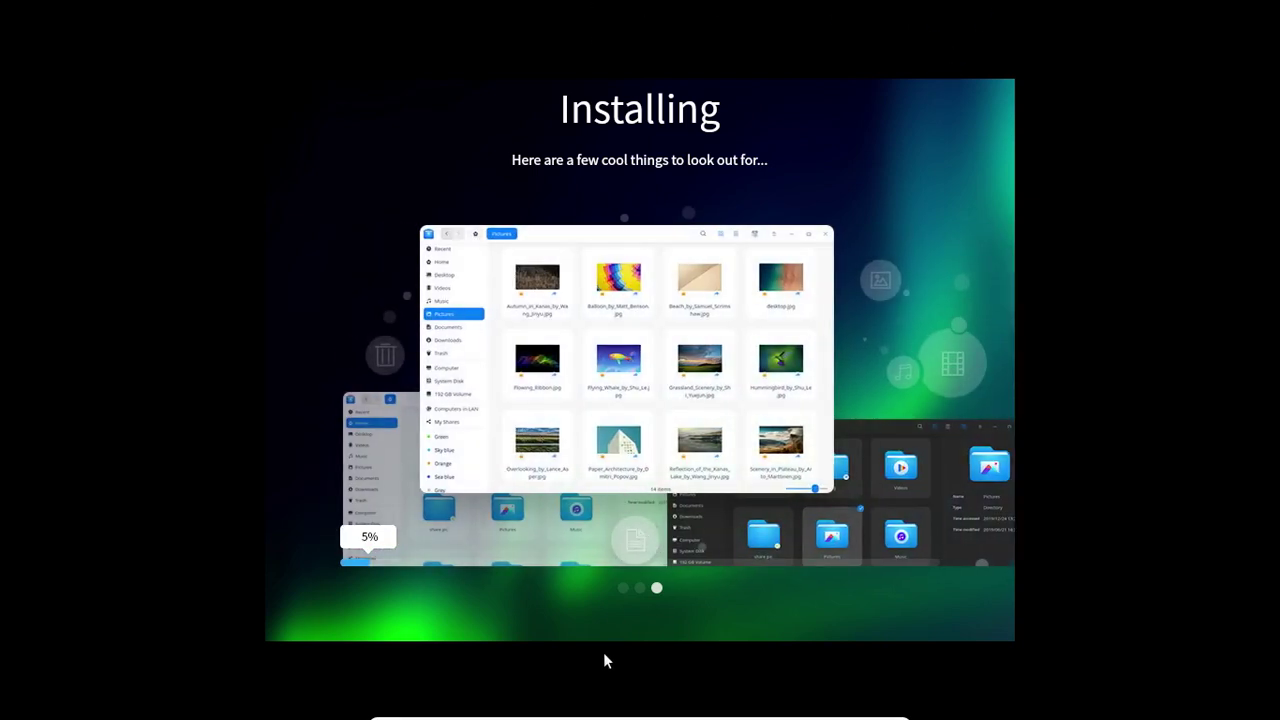
key(Control_R+f)
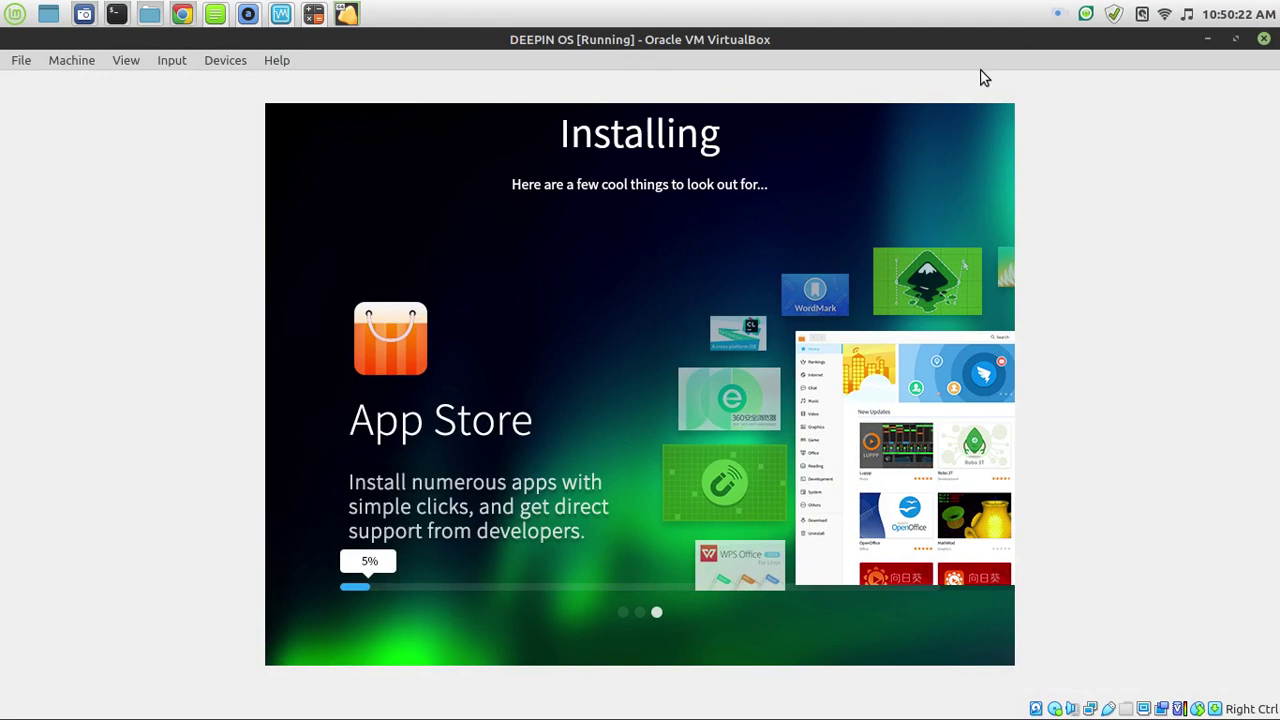
click(182, 14)
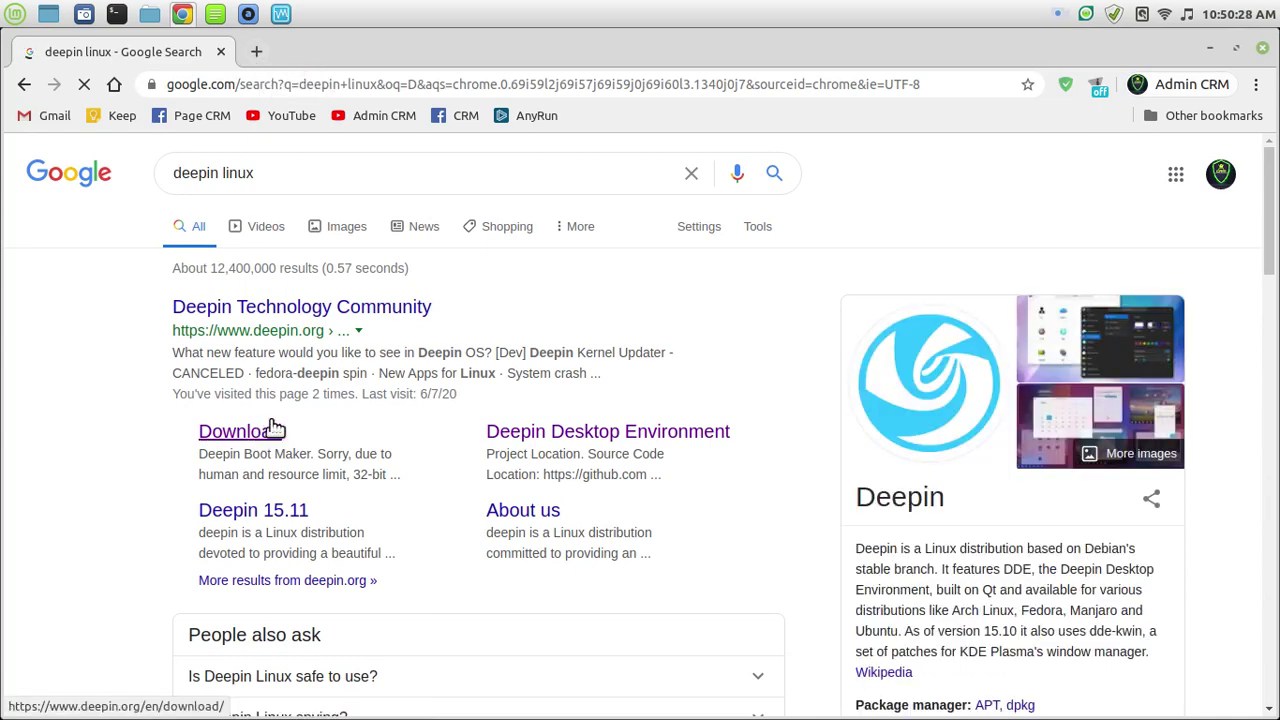
click(1255, 84)
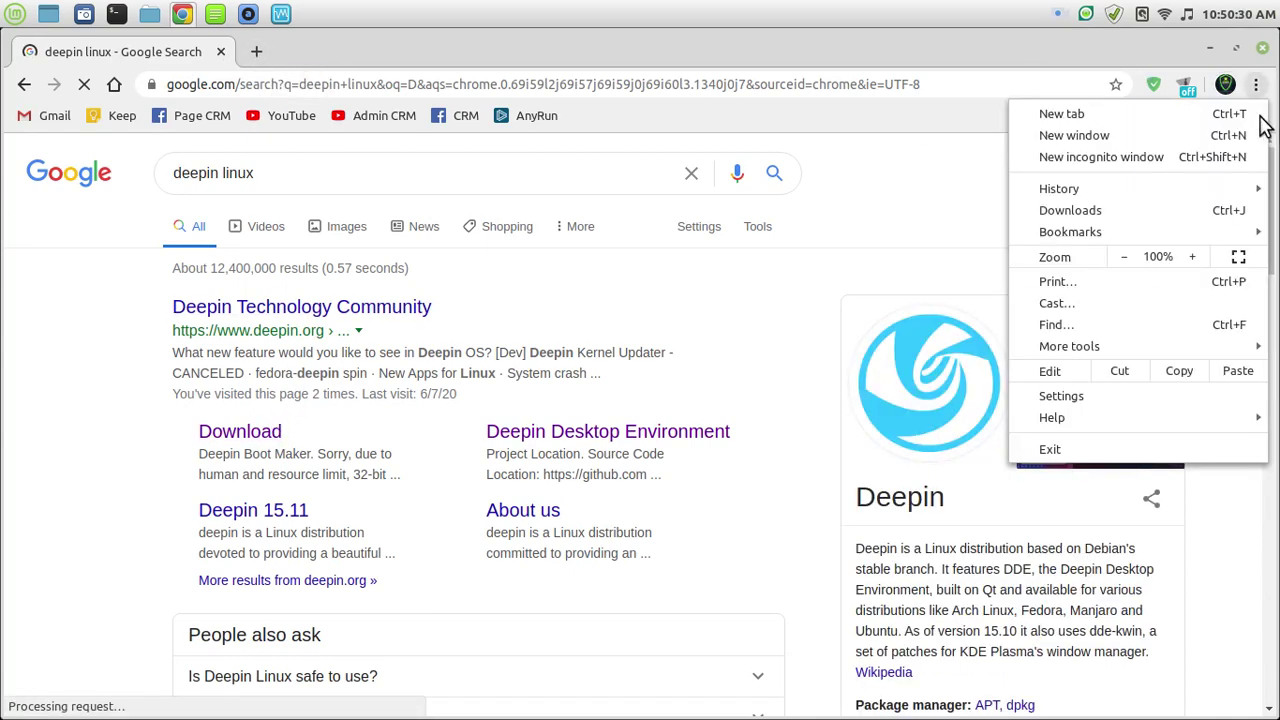
click(1120, 452)
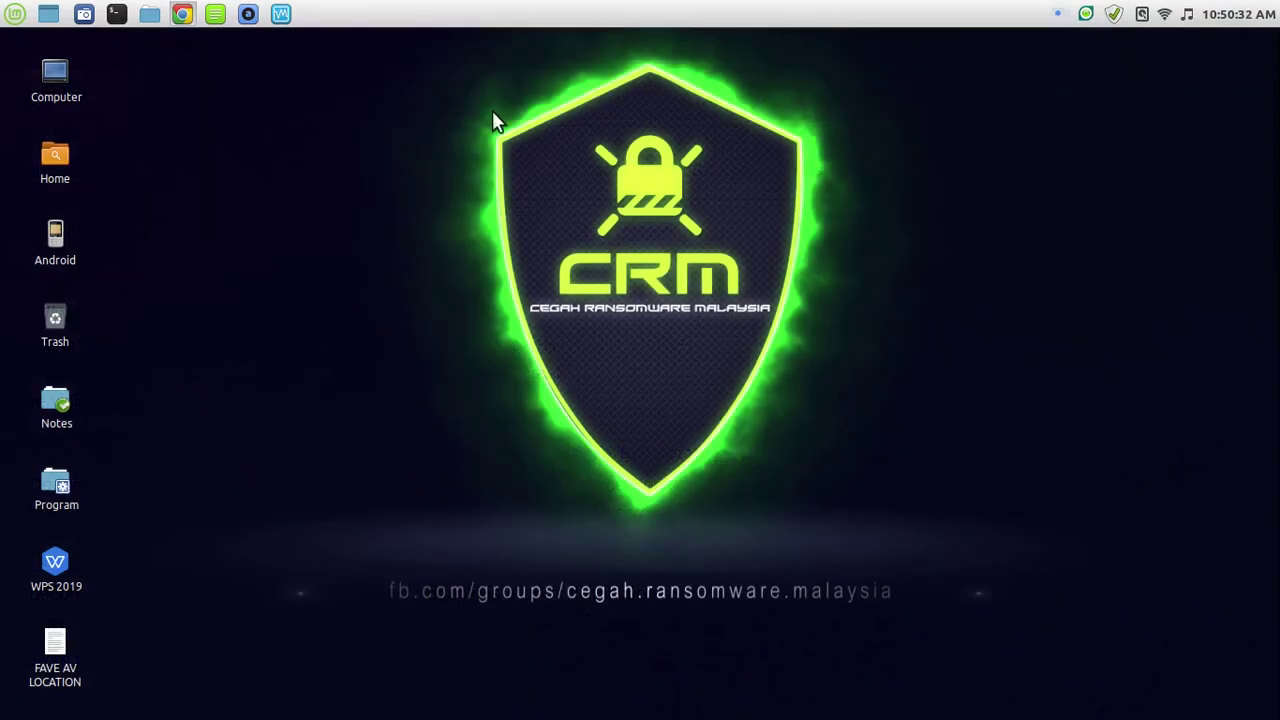
mouse_move(1276, 4)
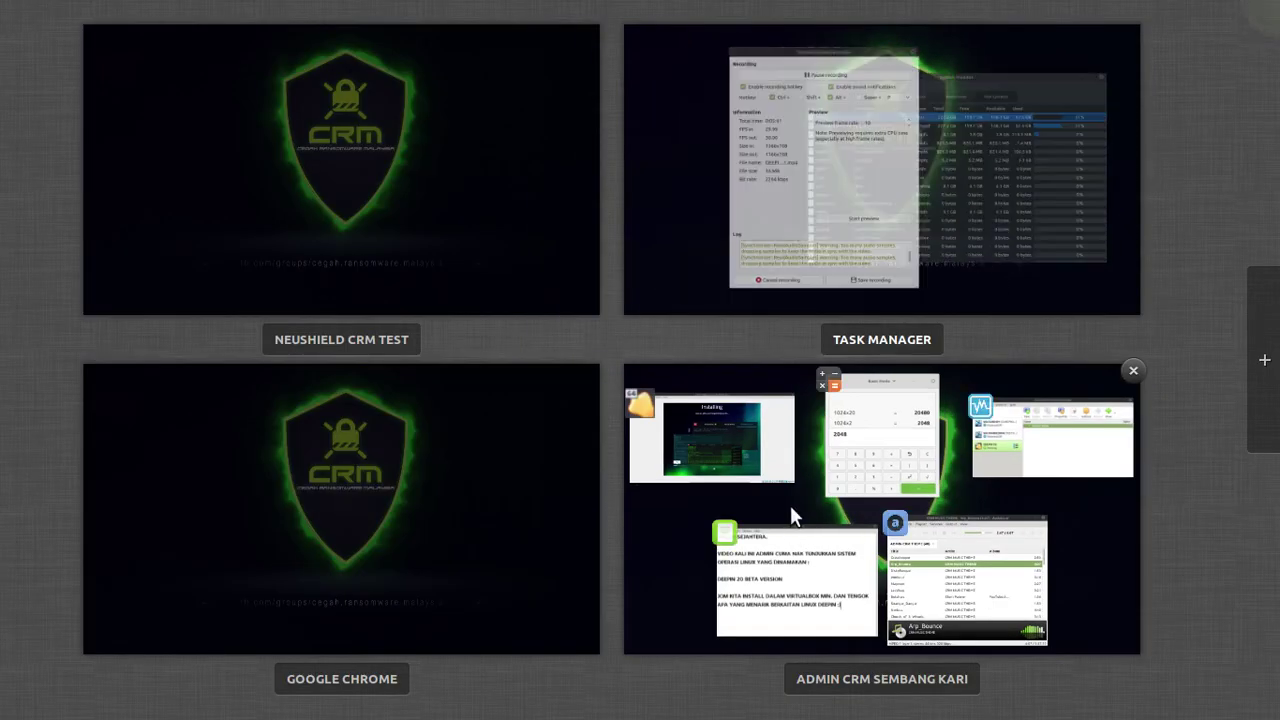
In Expo, move VirtualBox, Calculator and VirtualBox Manager to their workspaces, then enter NEUSHIELD CRM TEST.
drag(790, 505, 380, 215)
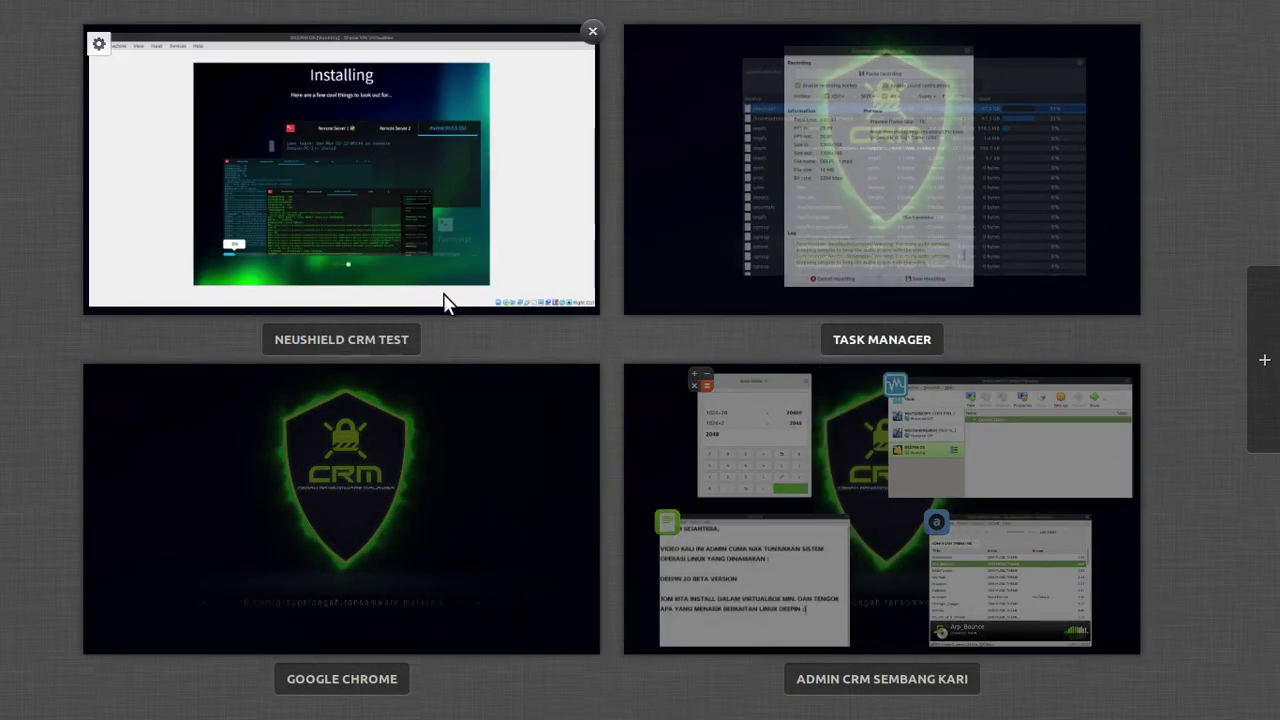
drag(783, 465, 462, 520)
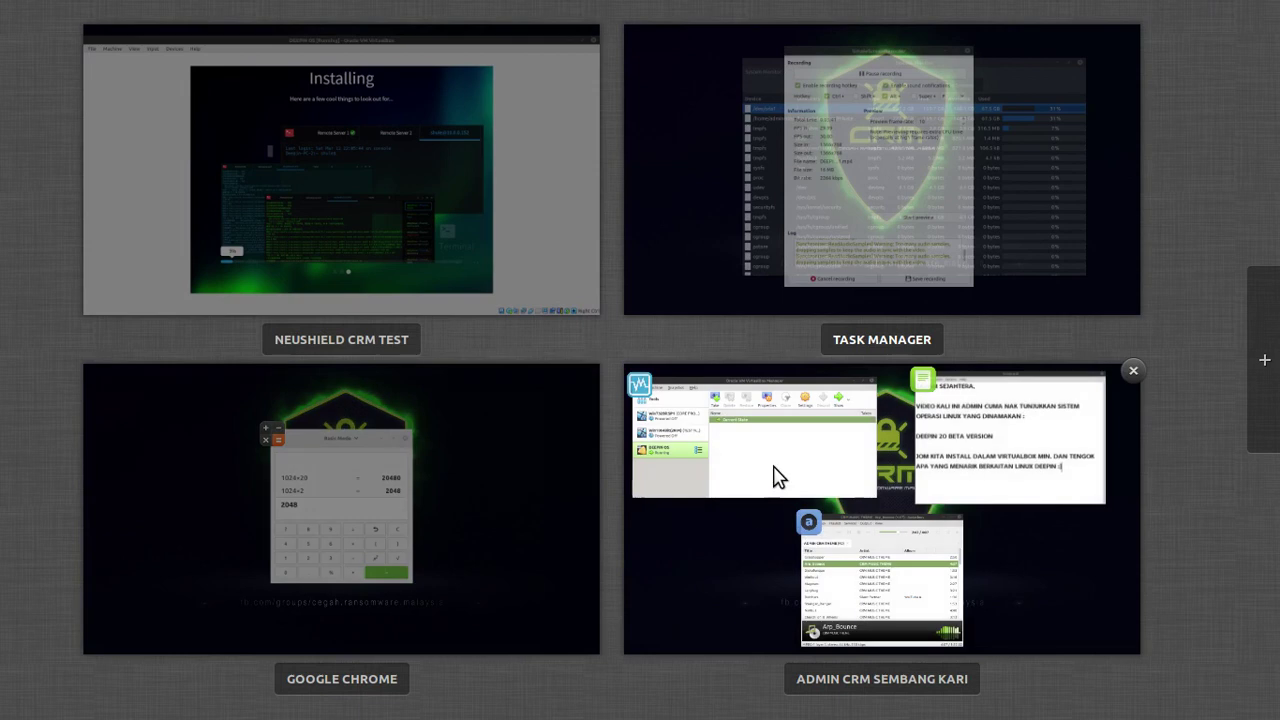
drag(818, 465, 883, 284)
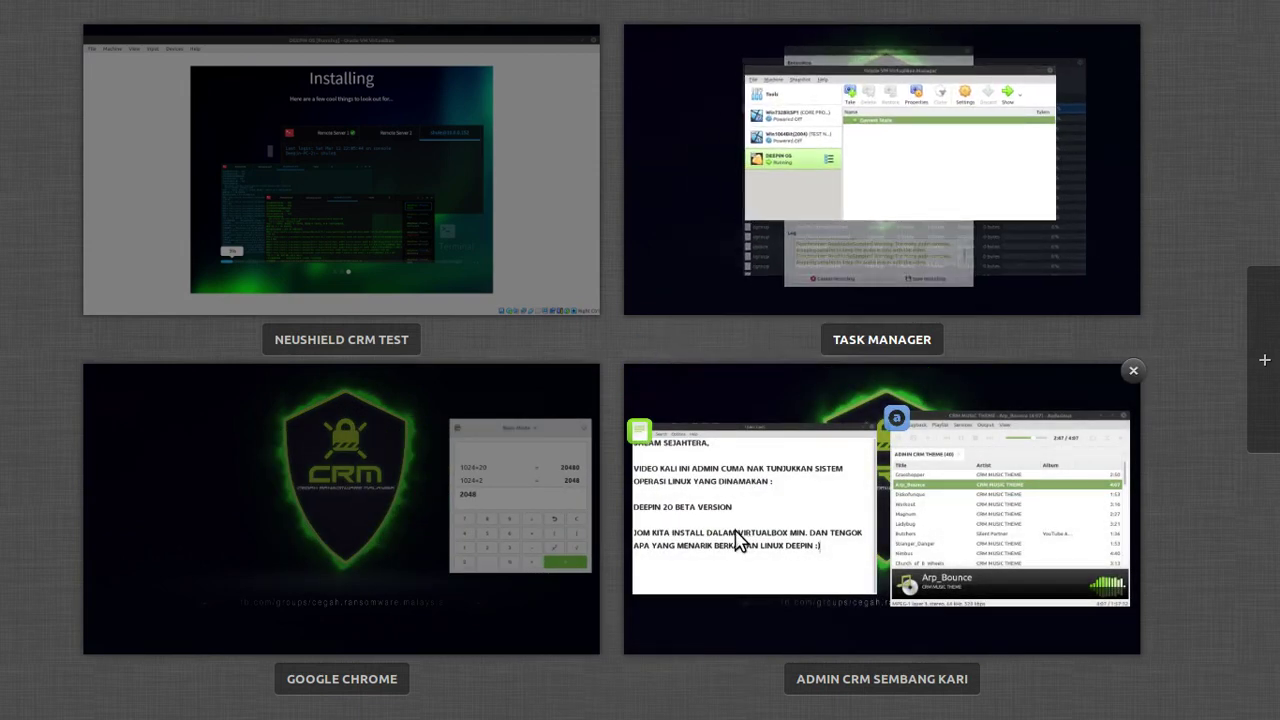
click(364, 211)
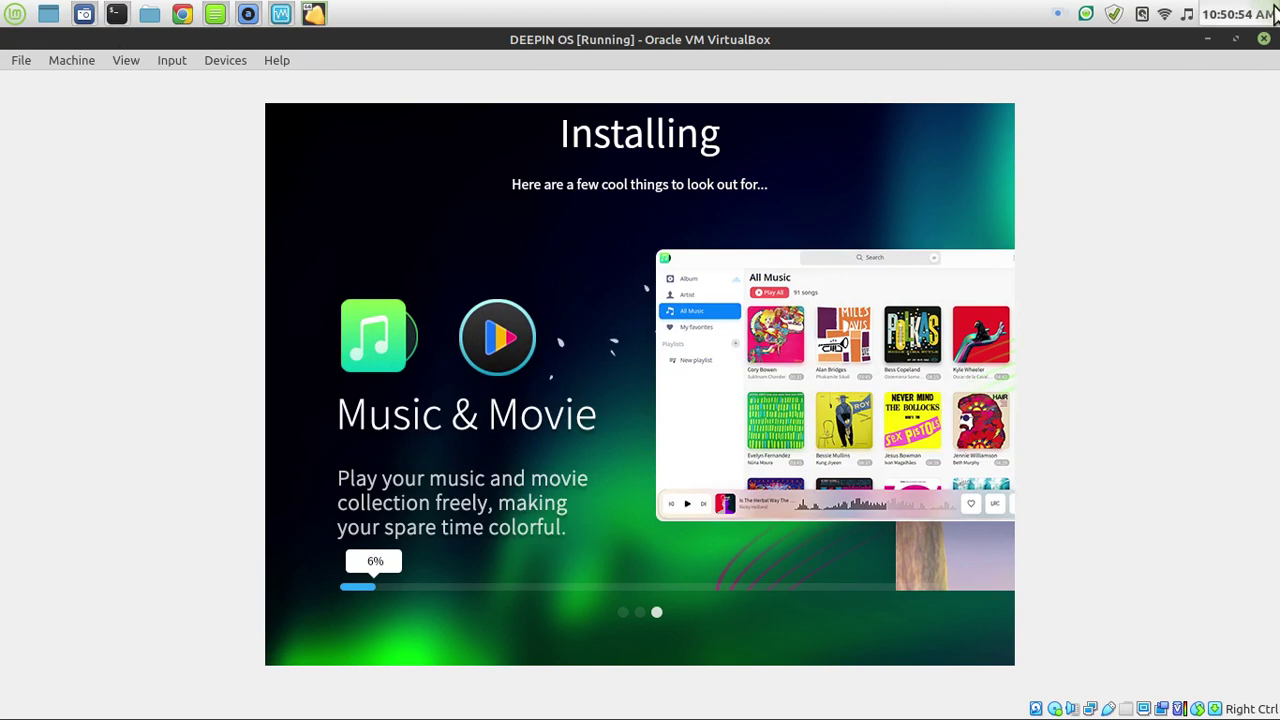
Open a new Xed note, shrink it and place it at the top right.
click(216, 20)
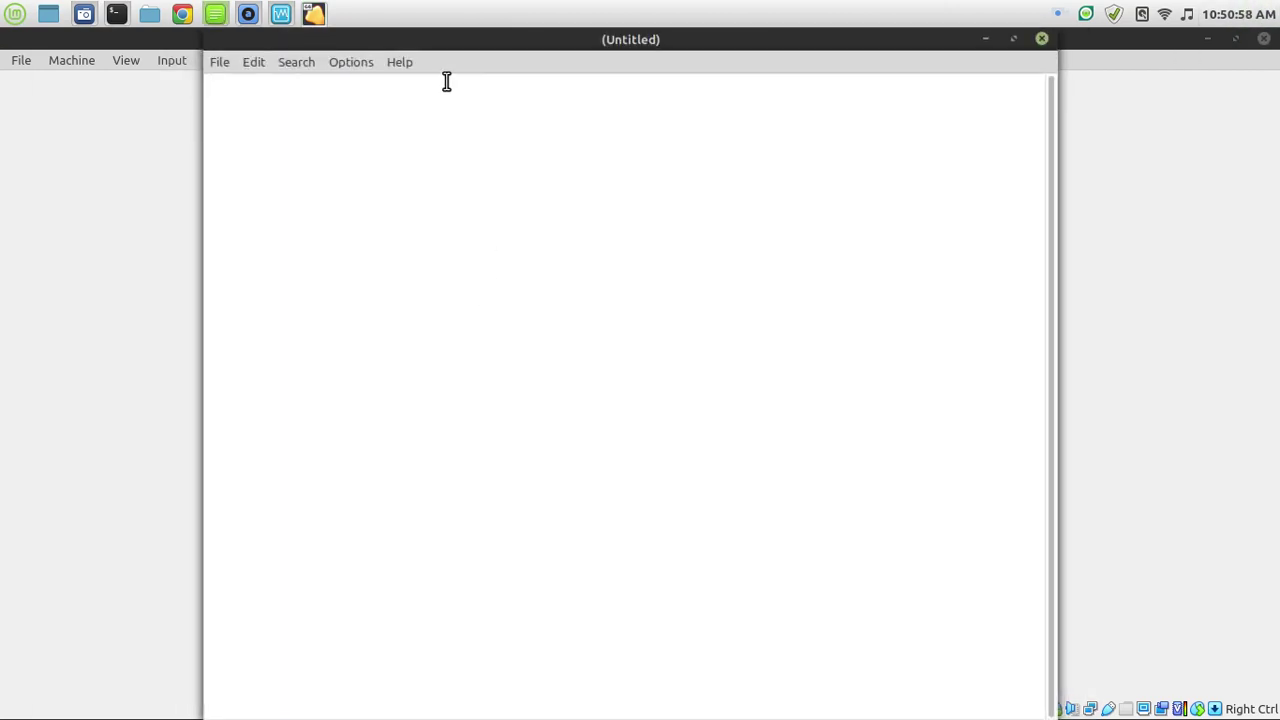
drag(212, 36, 424, 514)
drag(547, 528, 873, 56)
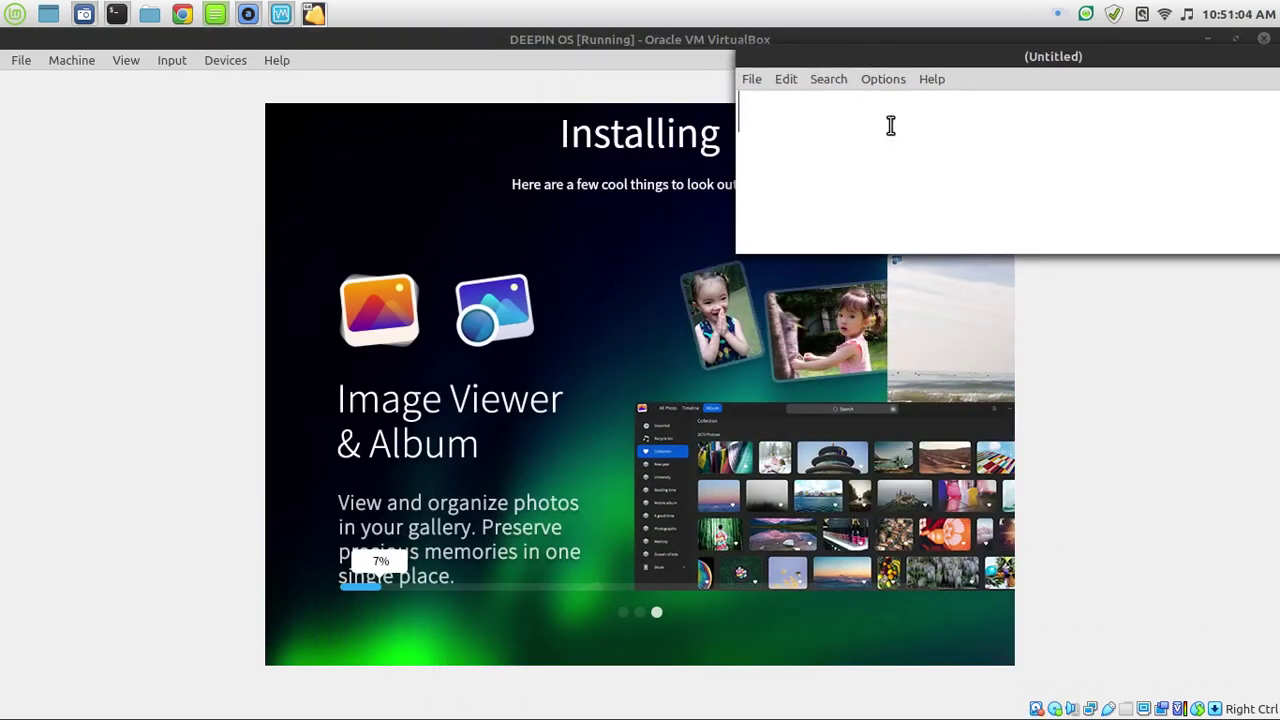
Type the 'KORANG KENA TUNGGU KEJAP LA..' and 'MIN TUNJUK LEBIH KURANG JE LA.. YE' lines, then shift the note left.
text(KORA)
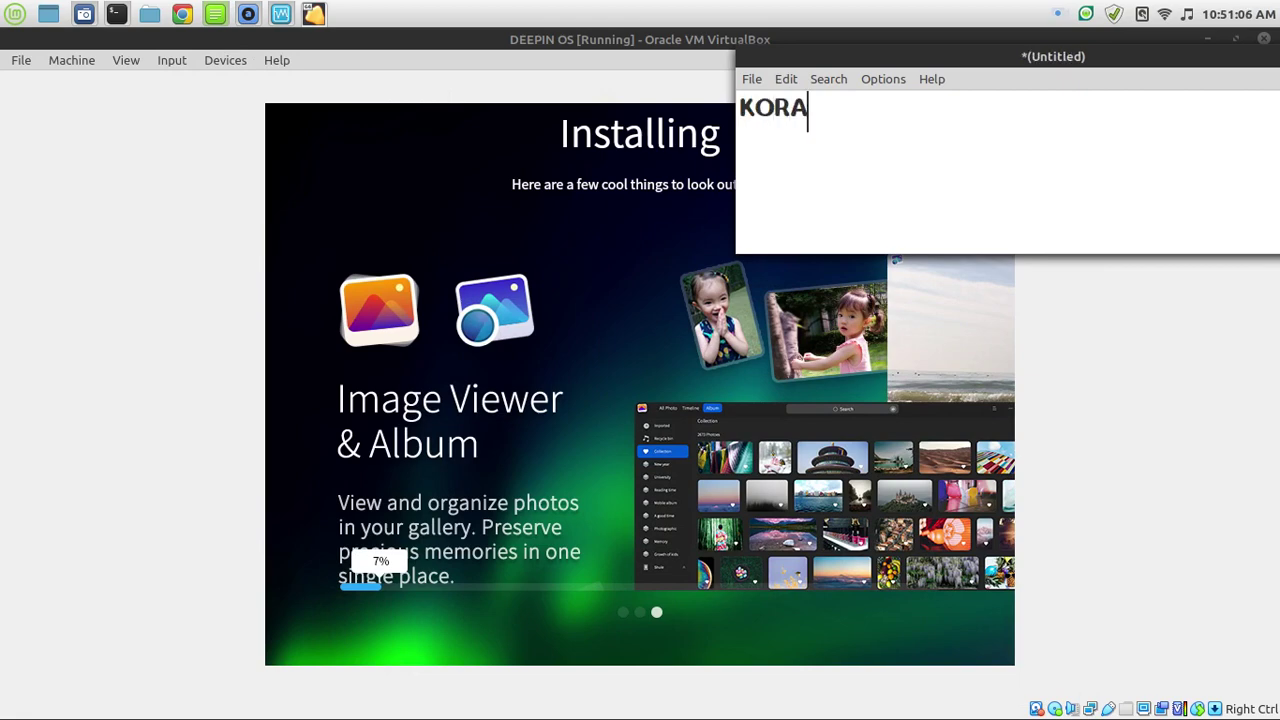
text(NG KENA TUNGGU KEJAP LA.. )
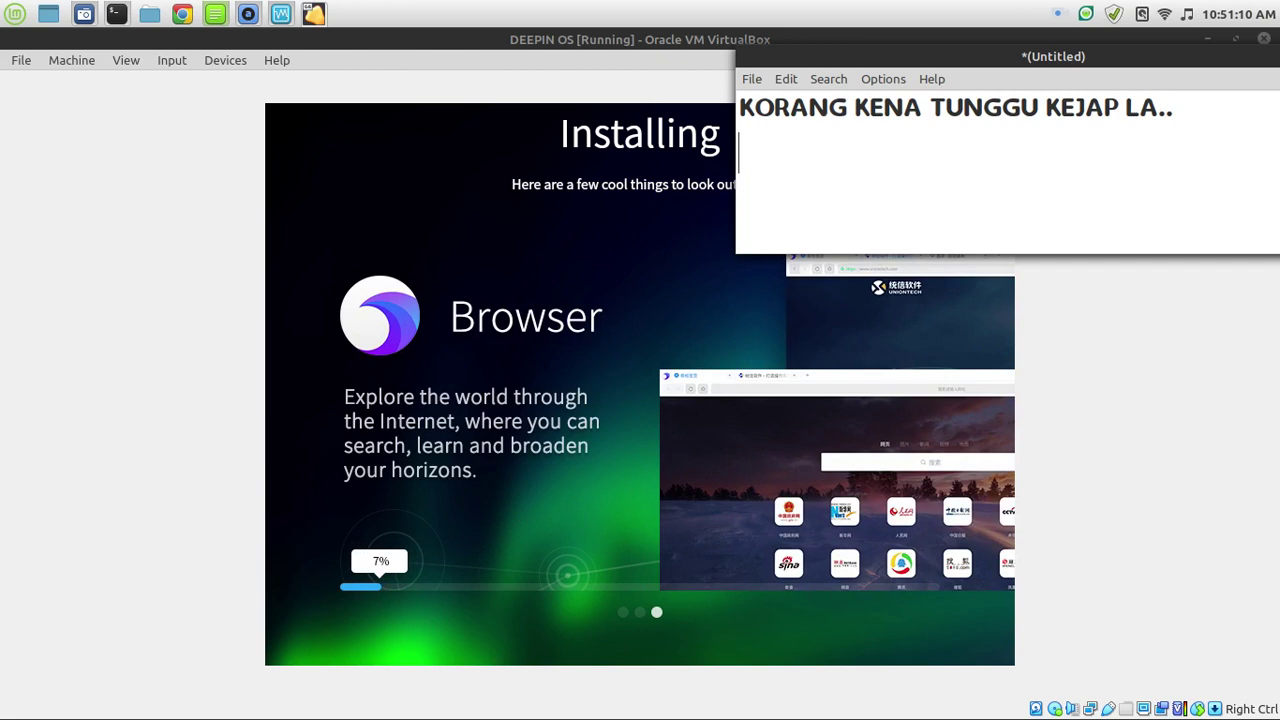
text(VIDEO NI )
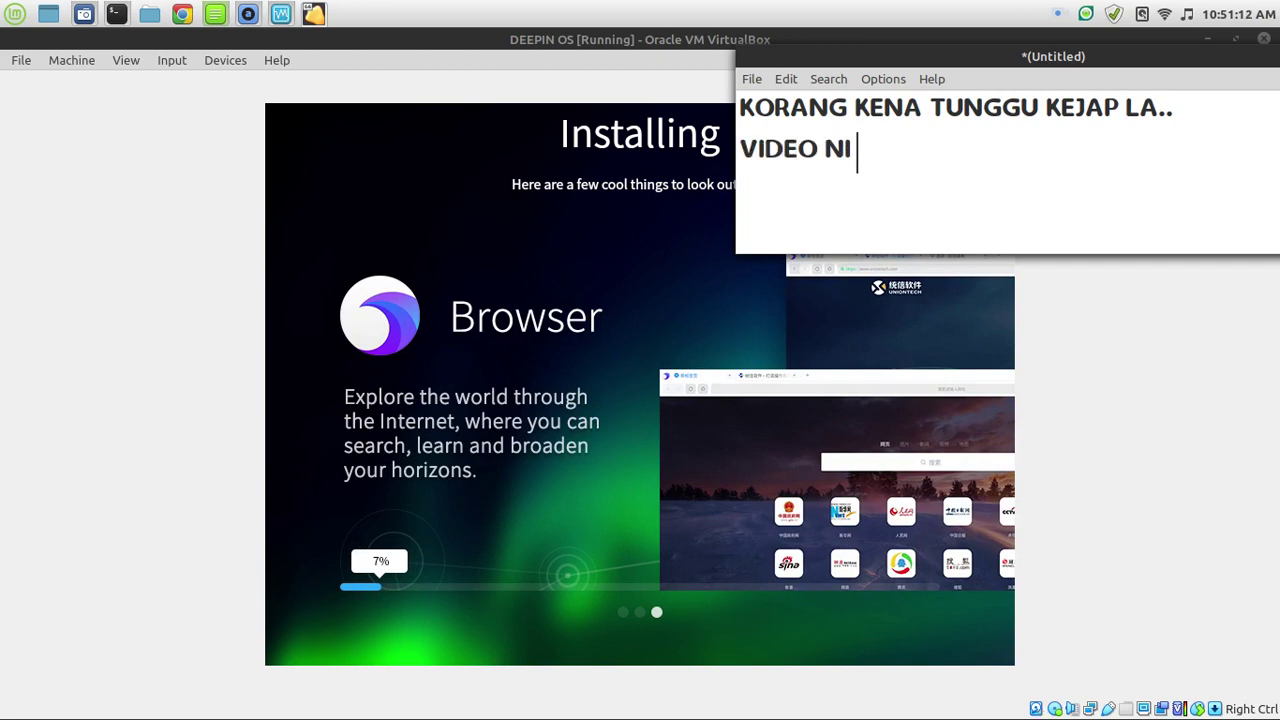
text(NAK TUNJUK PRO)
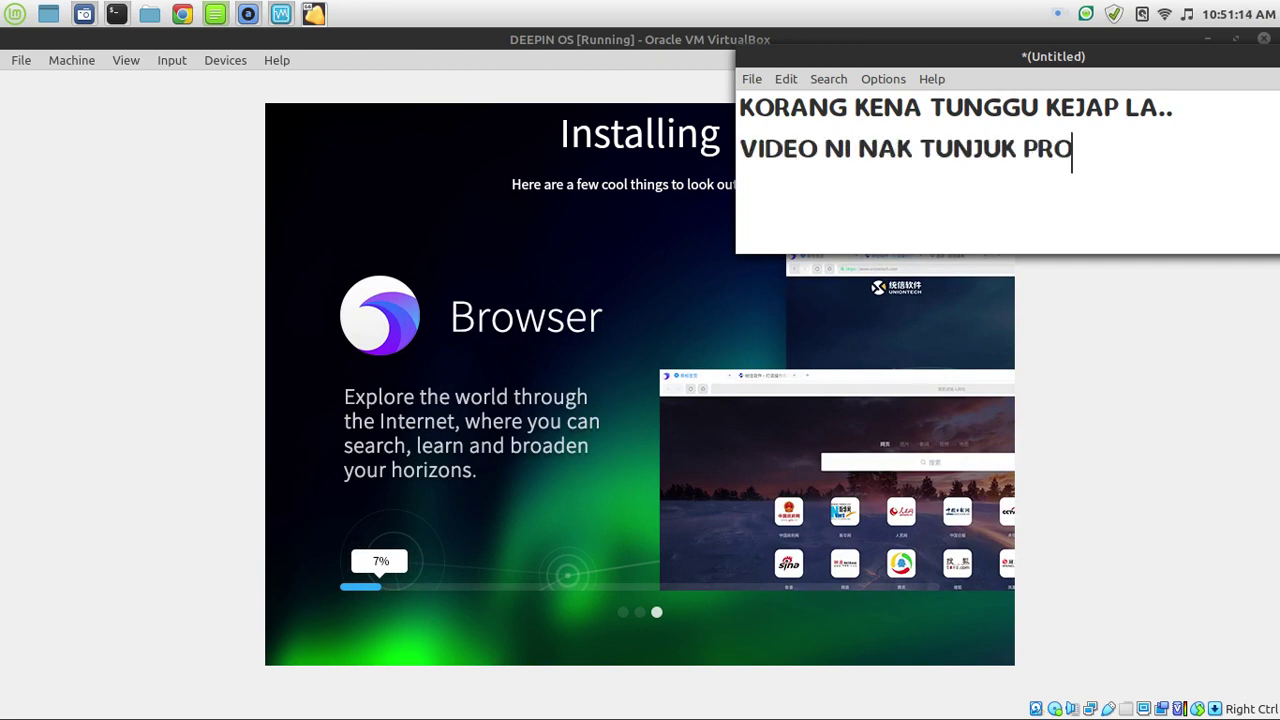
text(SES INSTALL..)
key(Return)
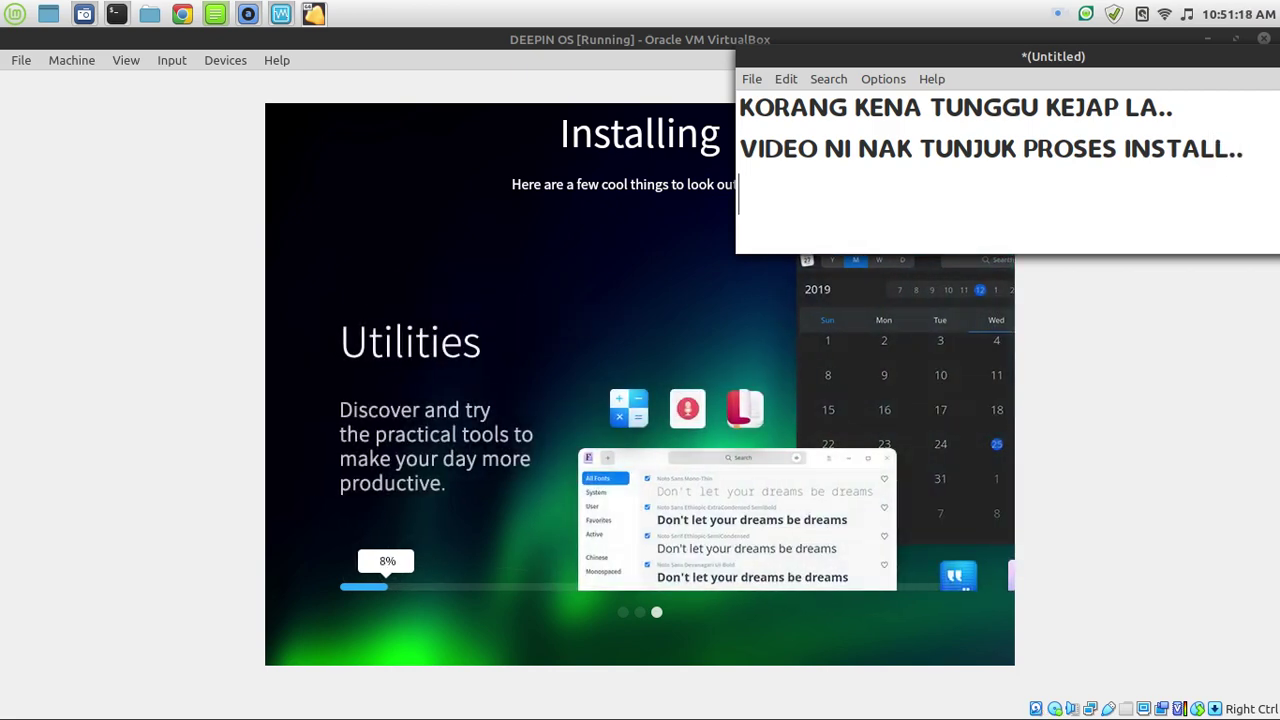
text(MIN TU)
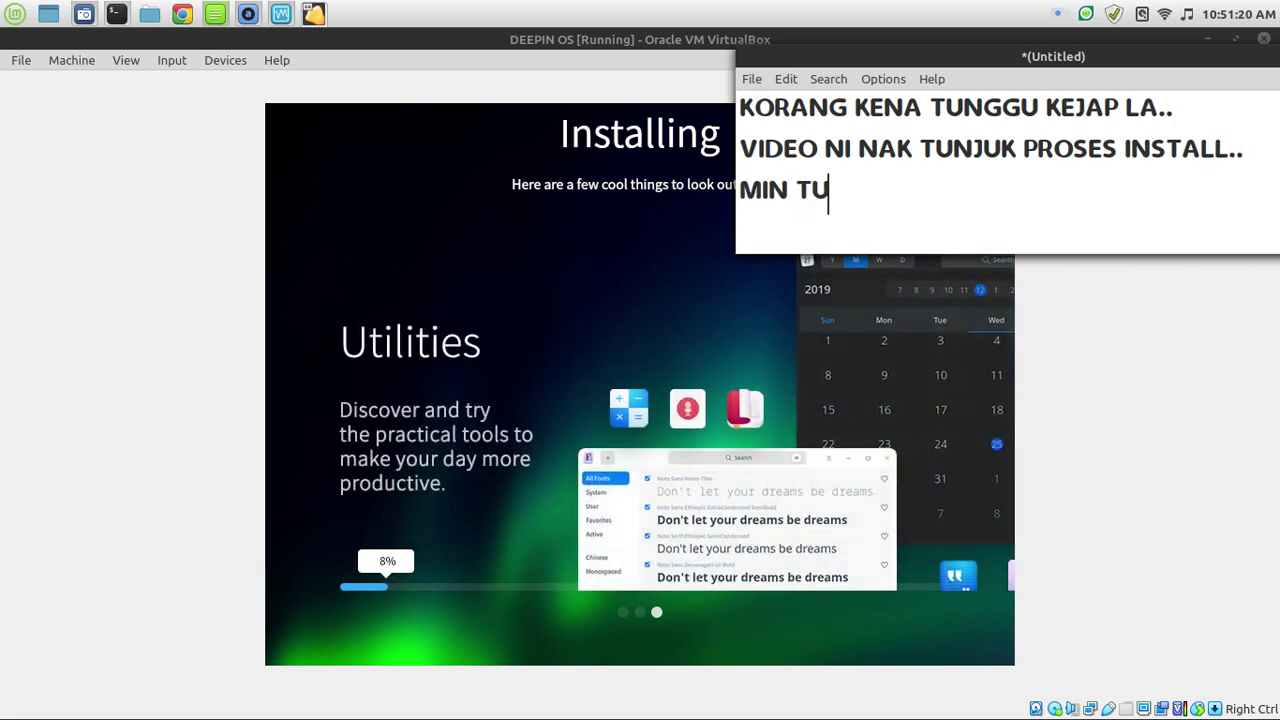
text(NJUK LEBIH K)
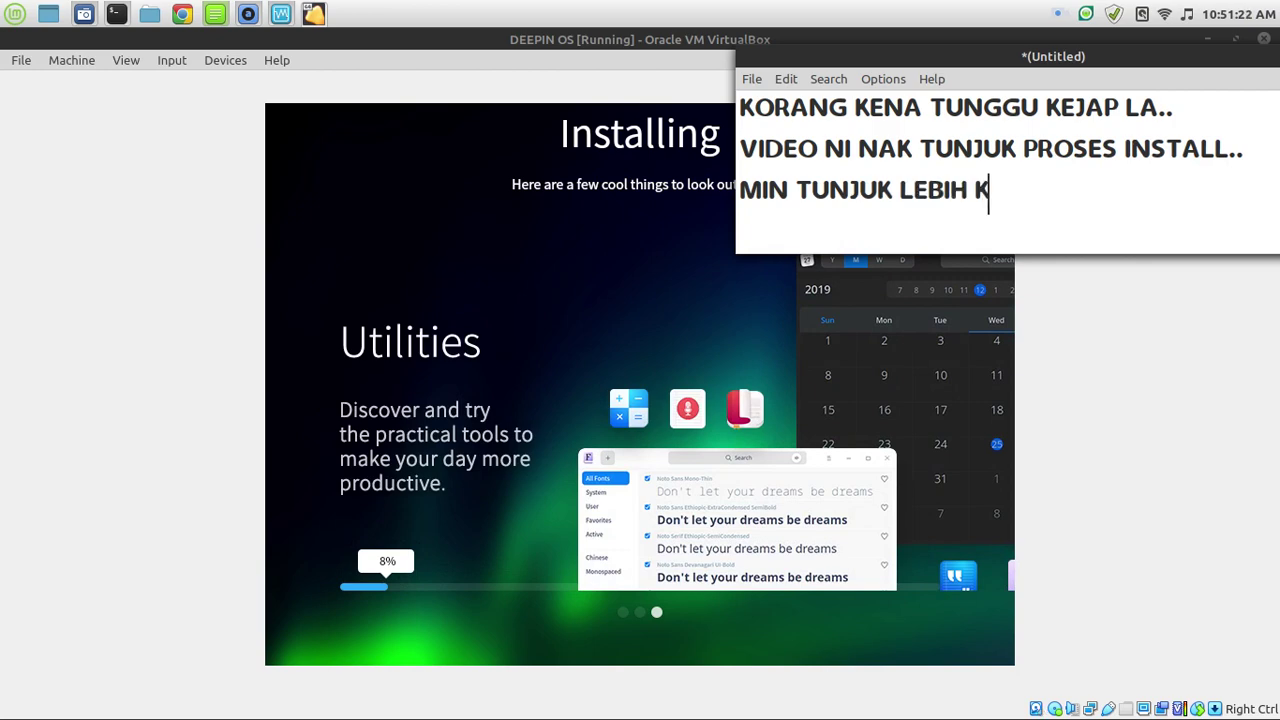
text(URANG JE LA.. YE :))
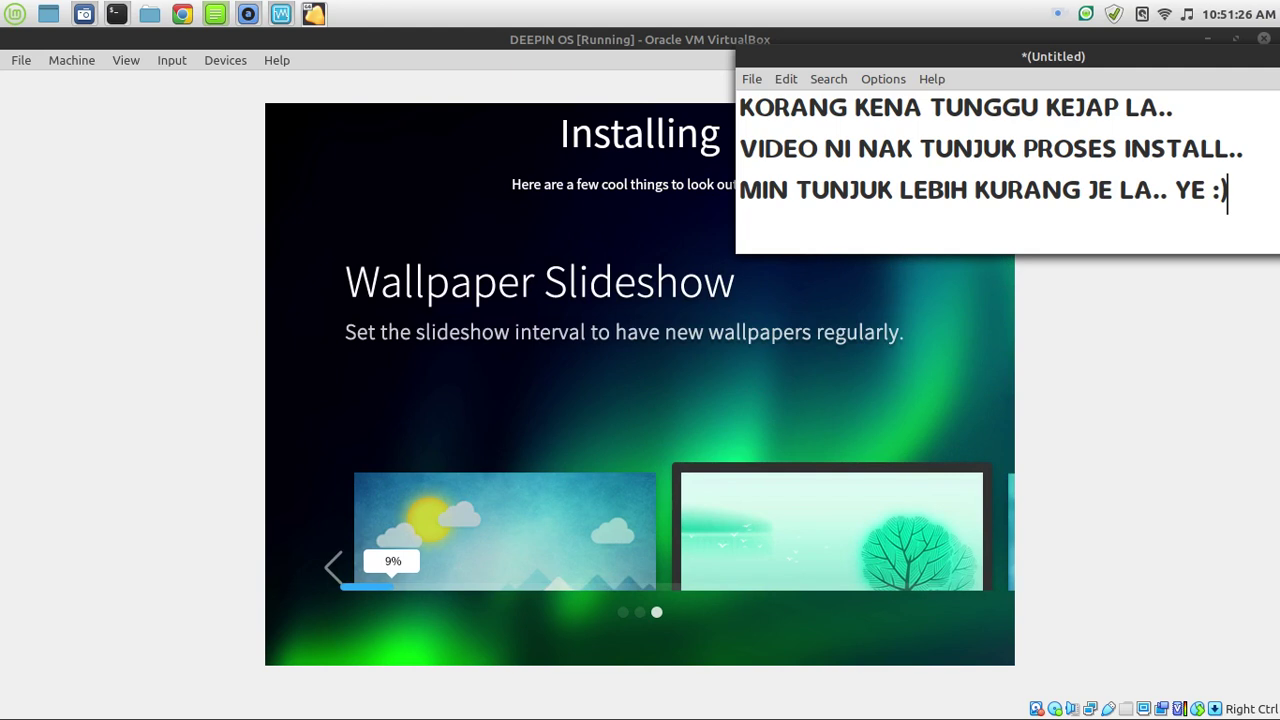
drag(1010, 58, 644, 58)
Minimise the note, go to the Google Chrome workspace via the hot corner, and open Home in Nemo.
click(931, 56)
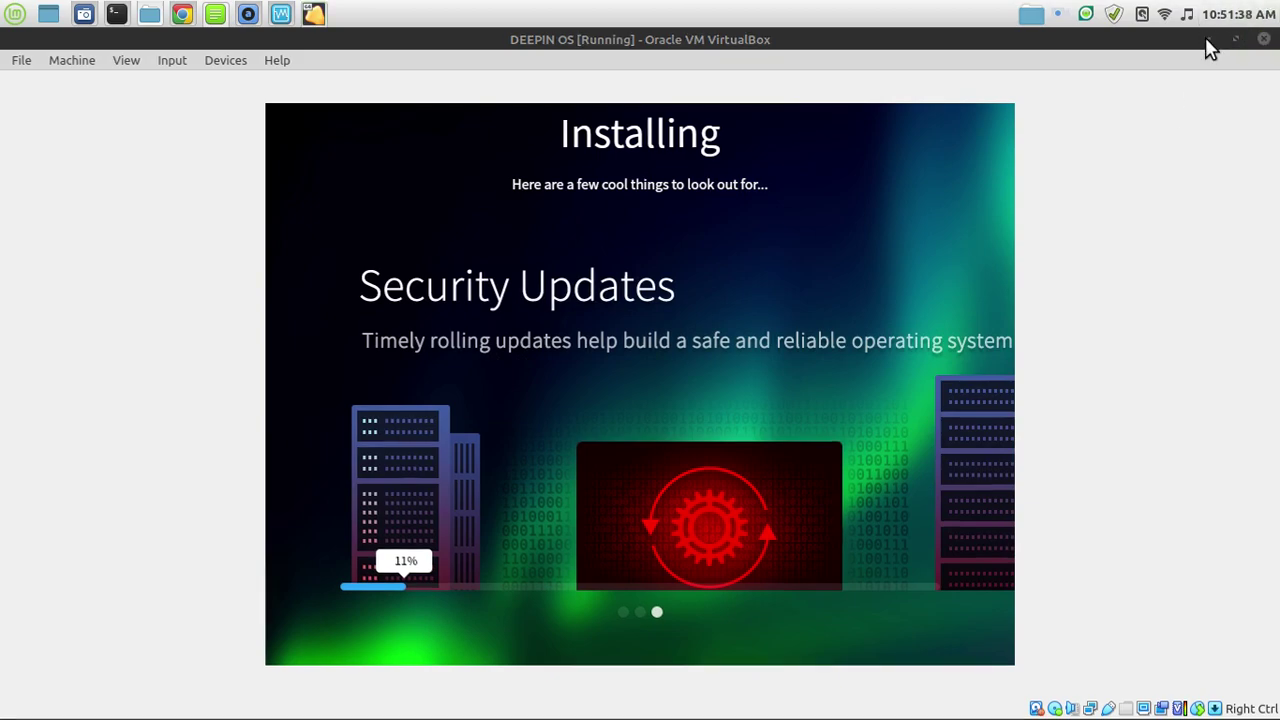
mouse_move(1279, 0)
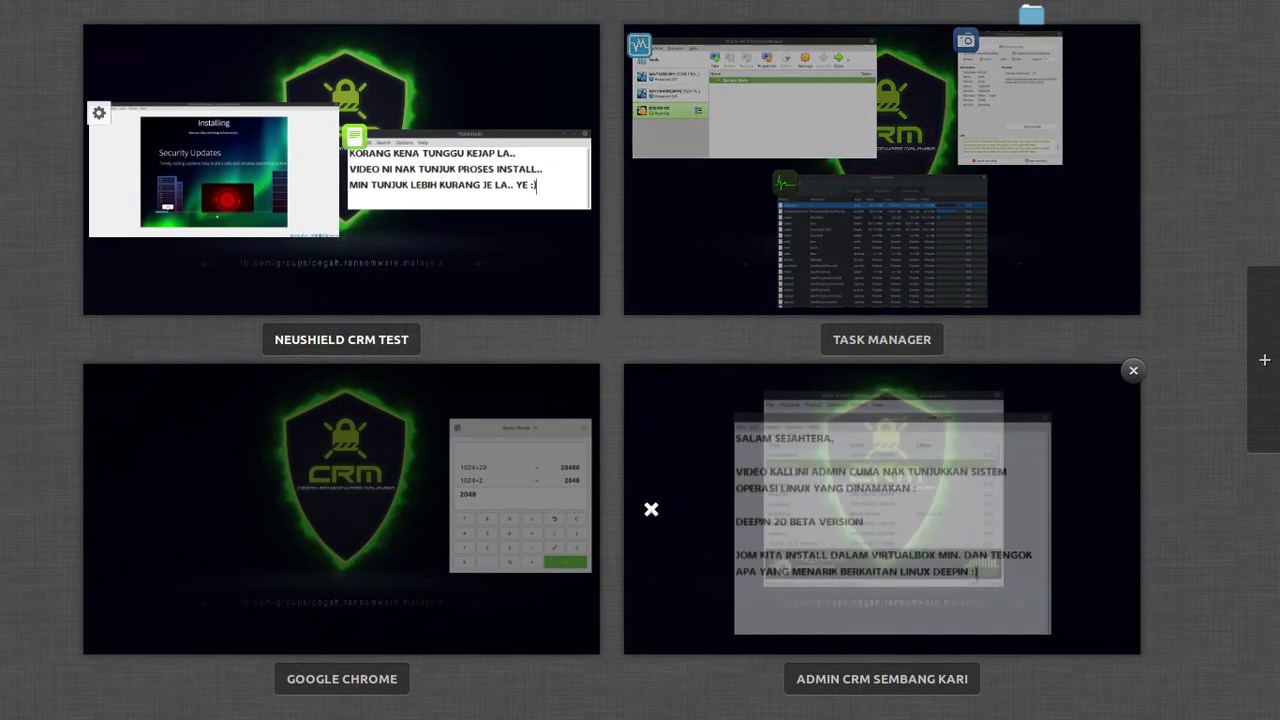
click(225, 479)
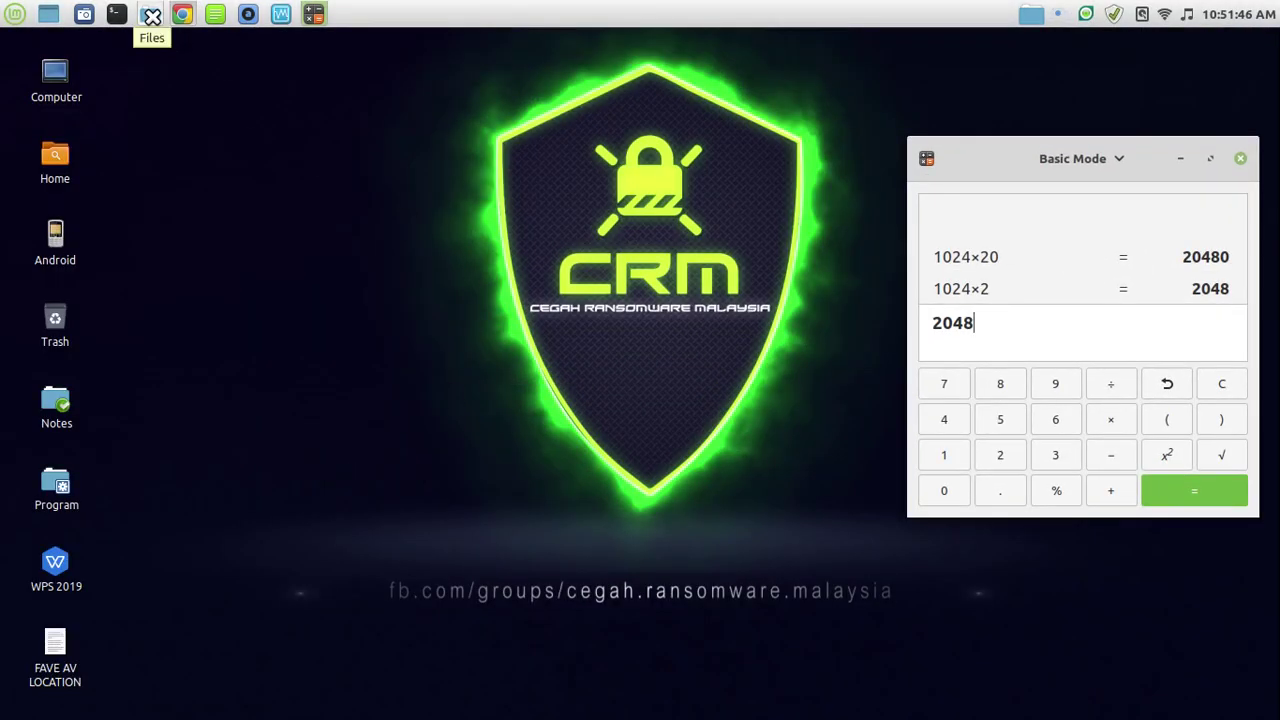
click(149, 14)
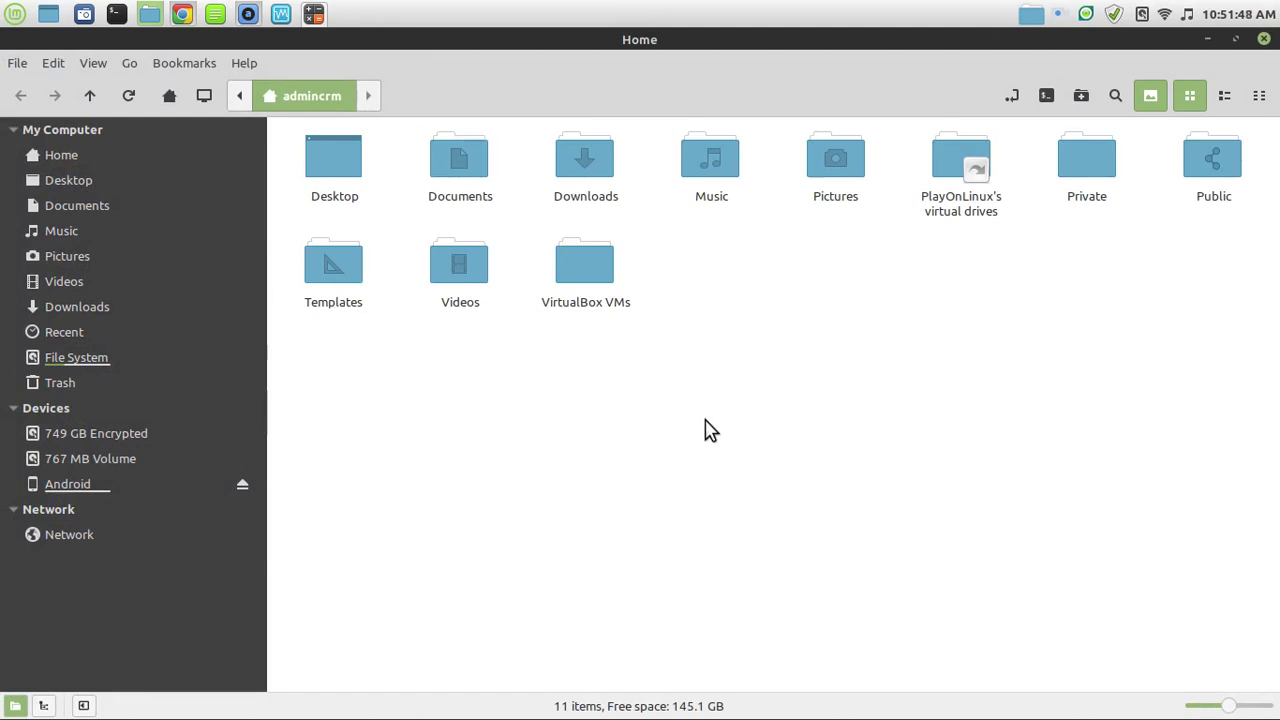
Try playing the Deepin OS 20 beta mp4 from Videos/CRM VIDEO, then dismiss Celluloid's format error.
click(101, 281)
double_click(359, 178)
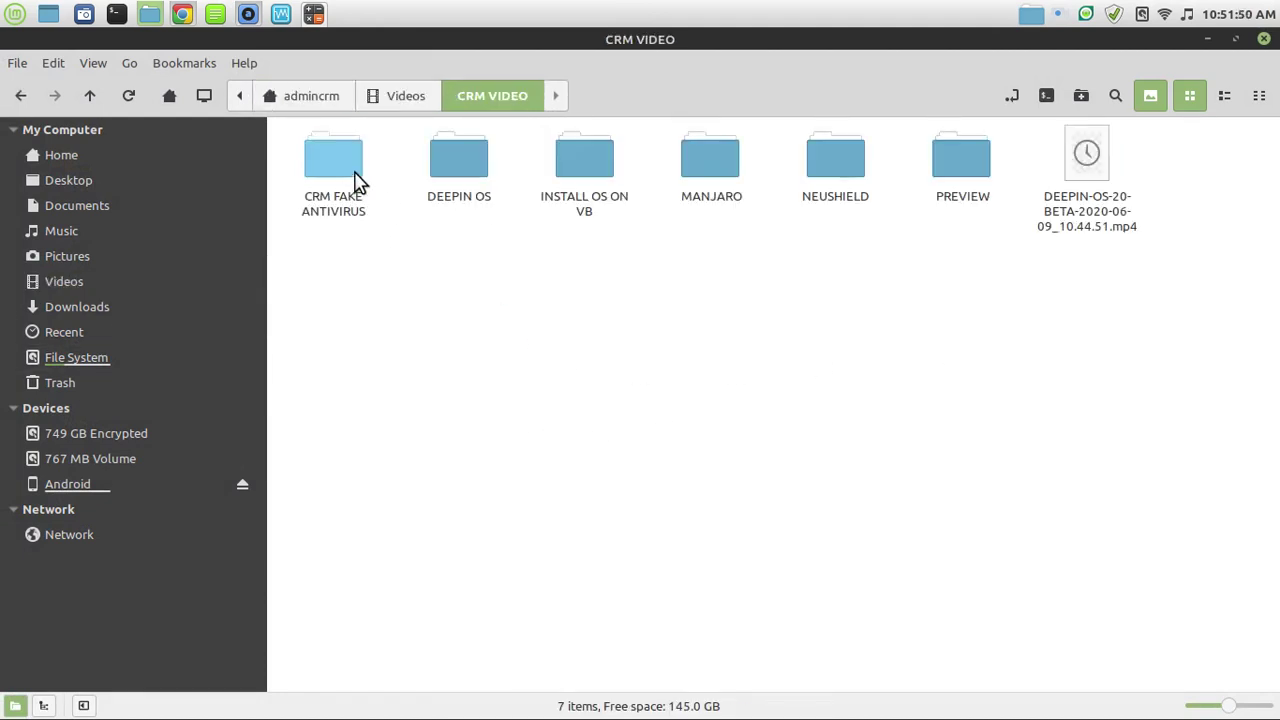
double_click(1088, 187)
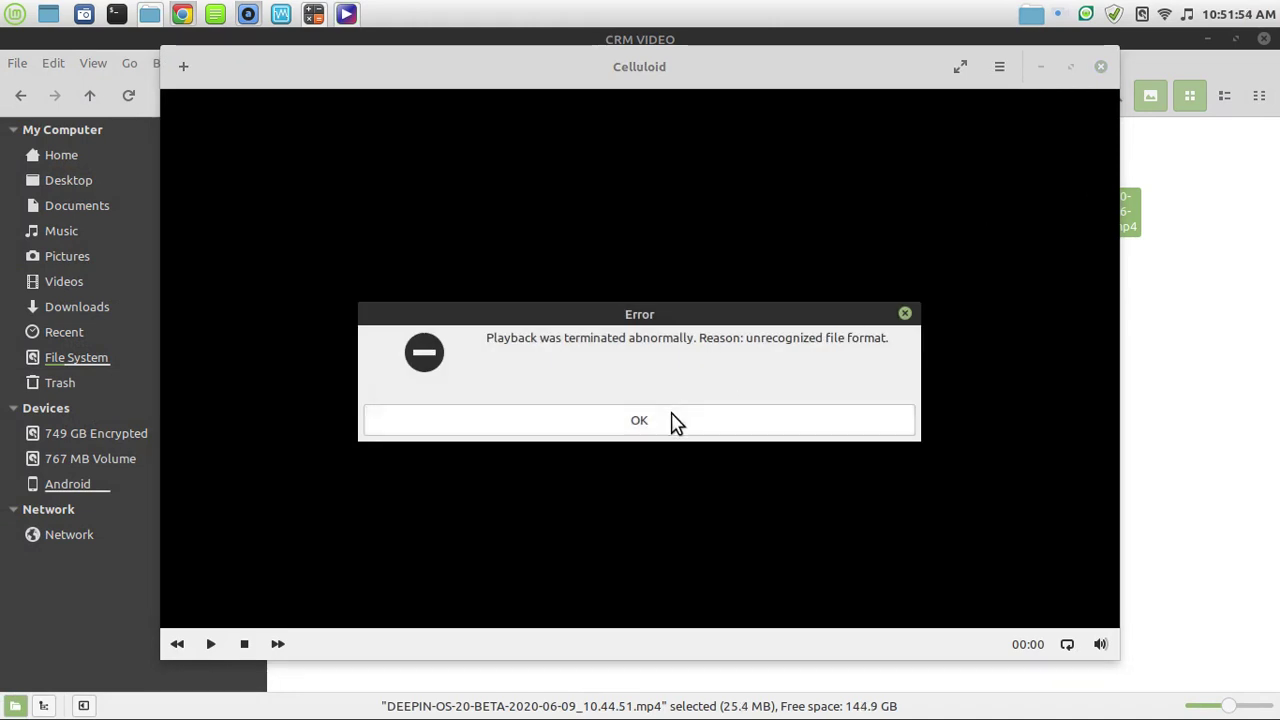
click(667, 424)
click(1101, 67)
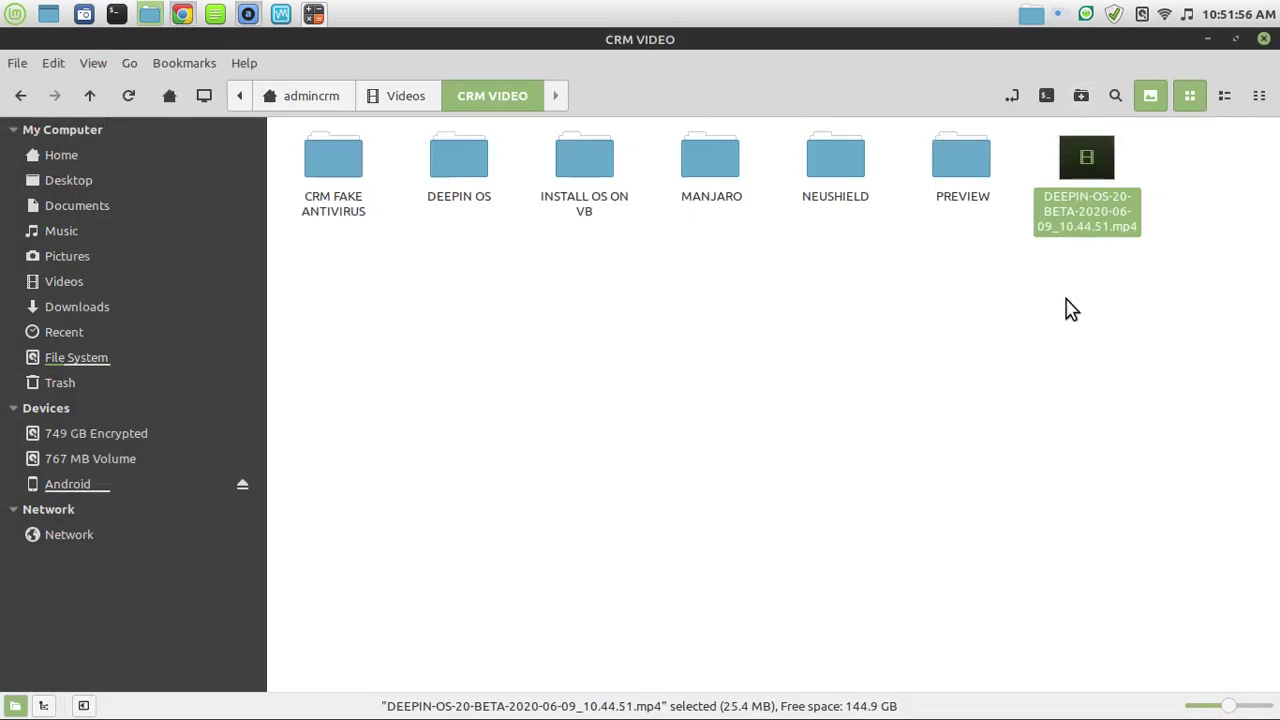
click(1066, 294)
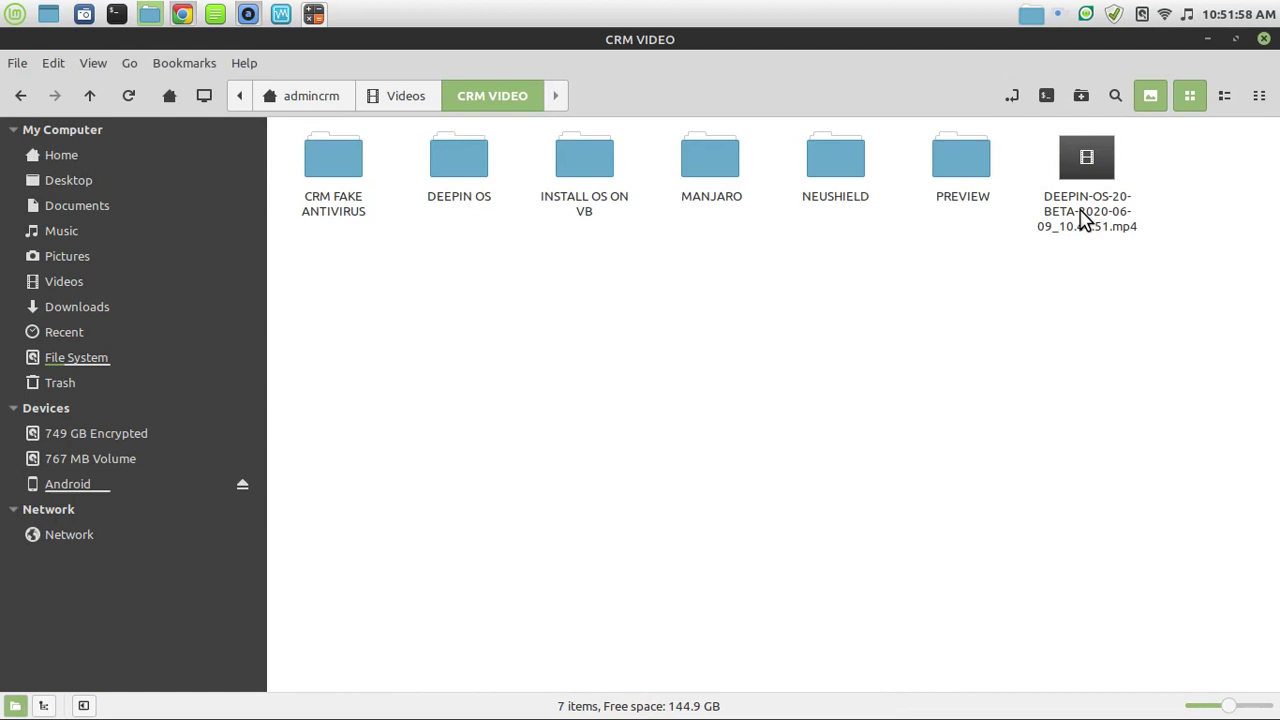
click(1085, 215)
click(388, 238)
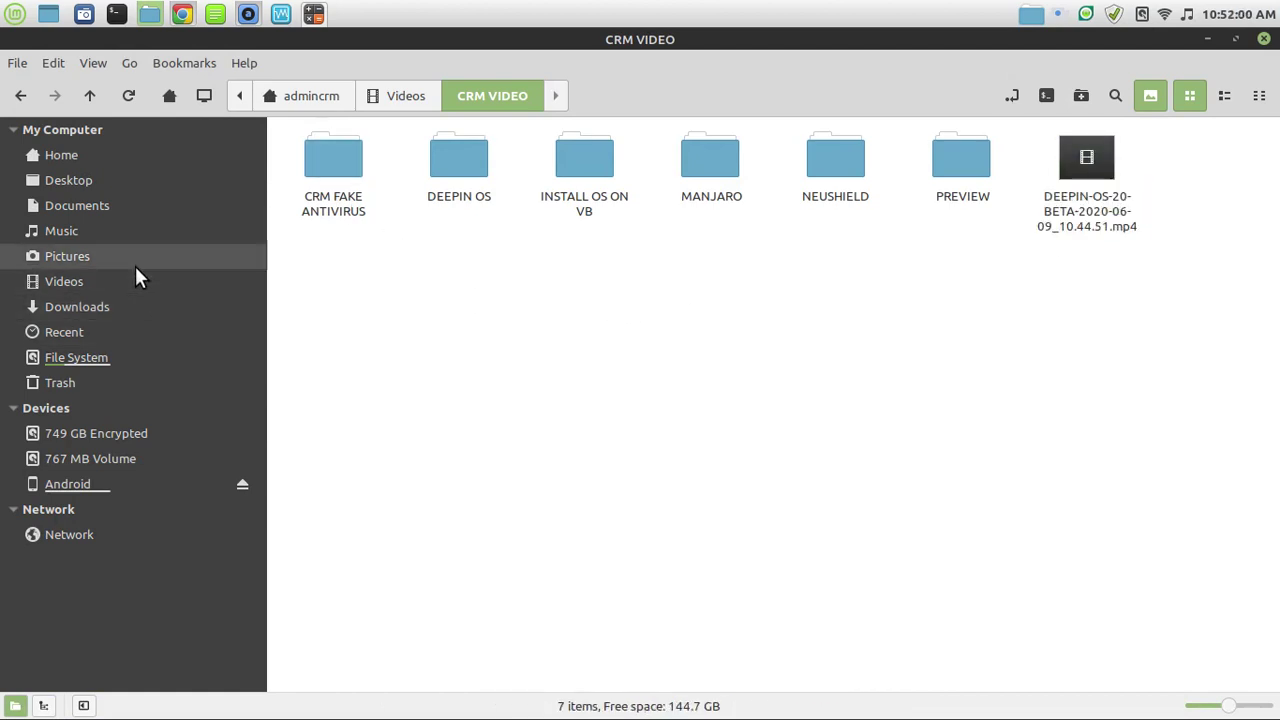
Play the Deepin 20 Beta Impressions video from Downloads/VIDEO.
click(177, 306)
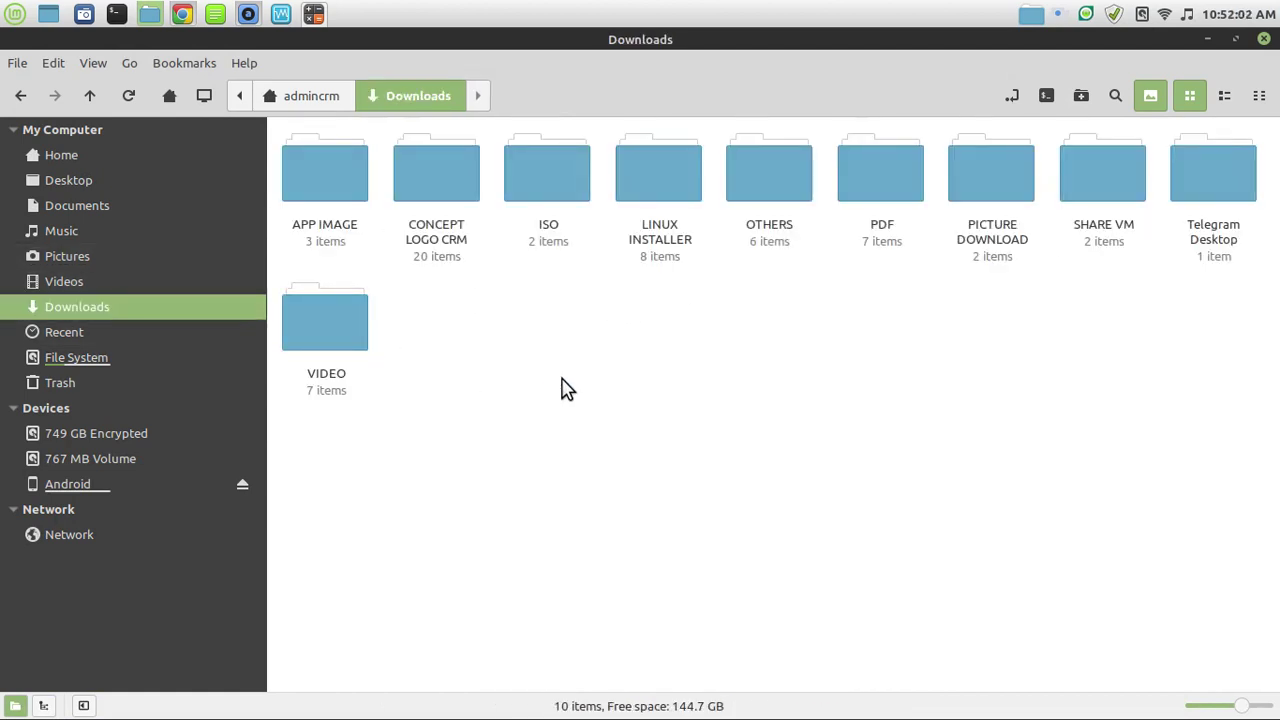
double_click(350, 346)
scroll(670, 405, up, 2)
double_click(829, 238)
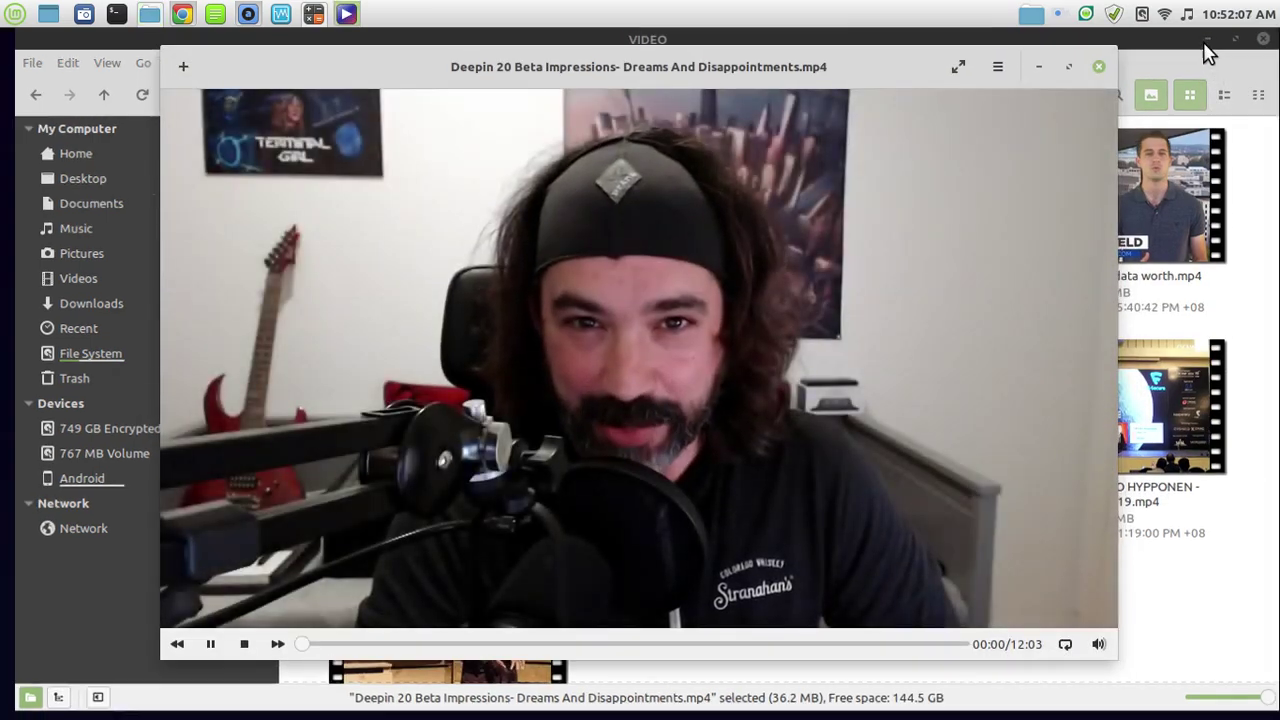
Minimise the file manager and move the video player to the NEUSHIELD CRM TEST workspace.
click(1207, 38)
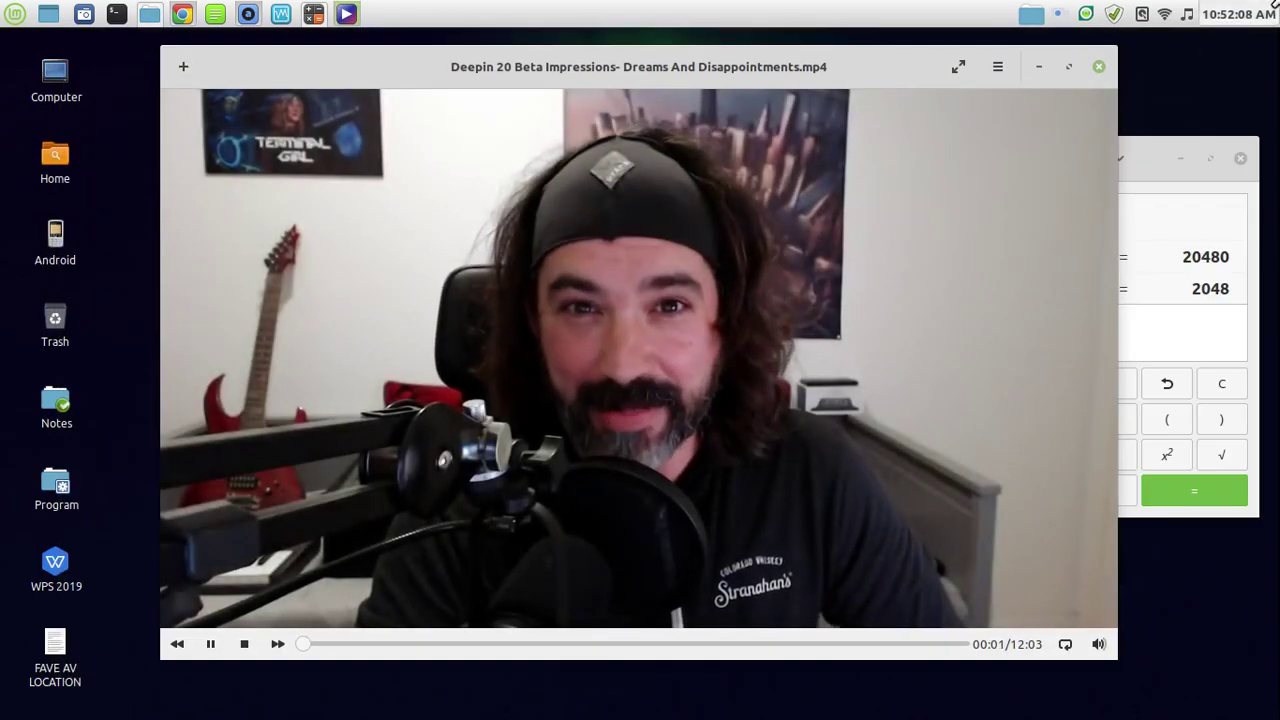
mouse_move(1278, 2)
drag(210, 430, 390, 205)
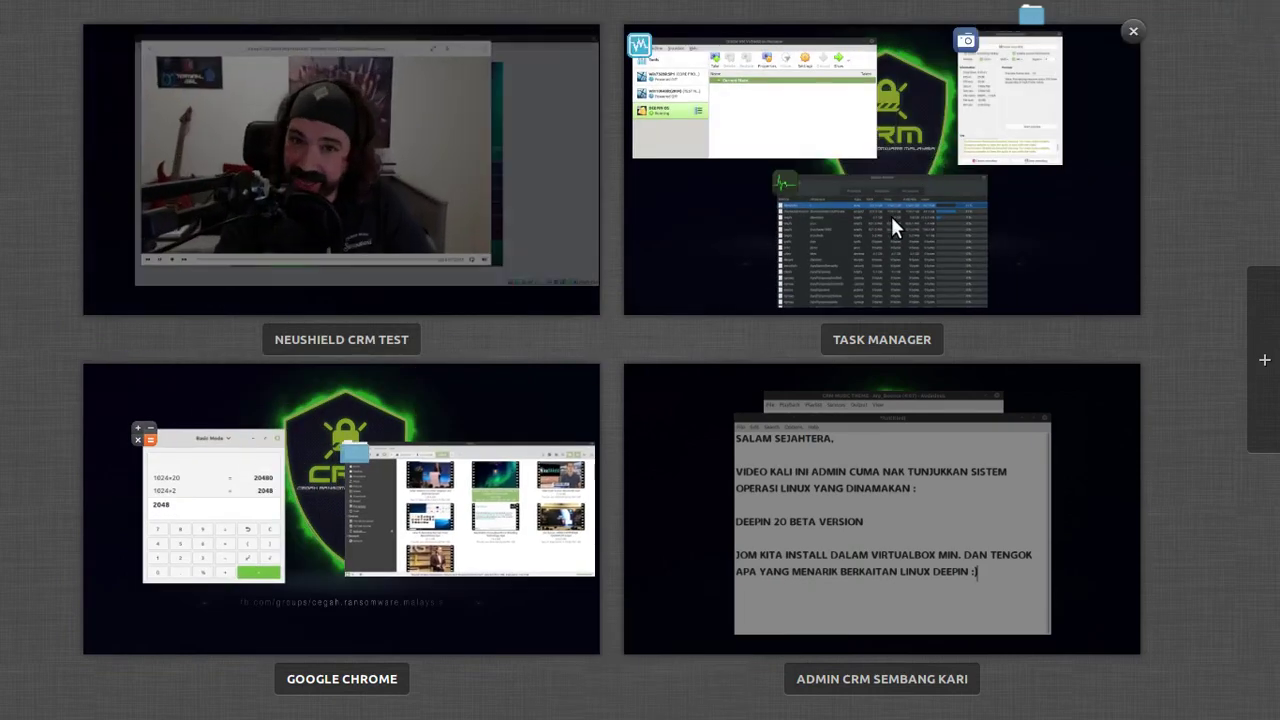
On TASK MANAGER, view System Monitor's Processes and Resources pages, then return to NEUSHIELD CRM TEST.
click(888, 218)
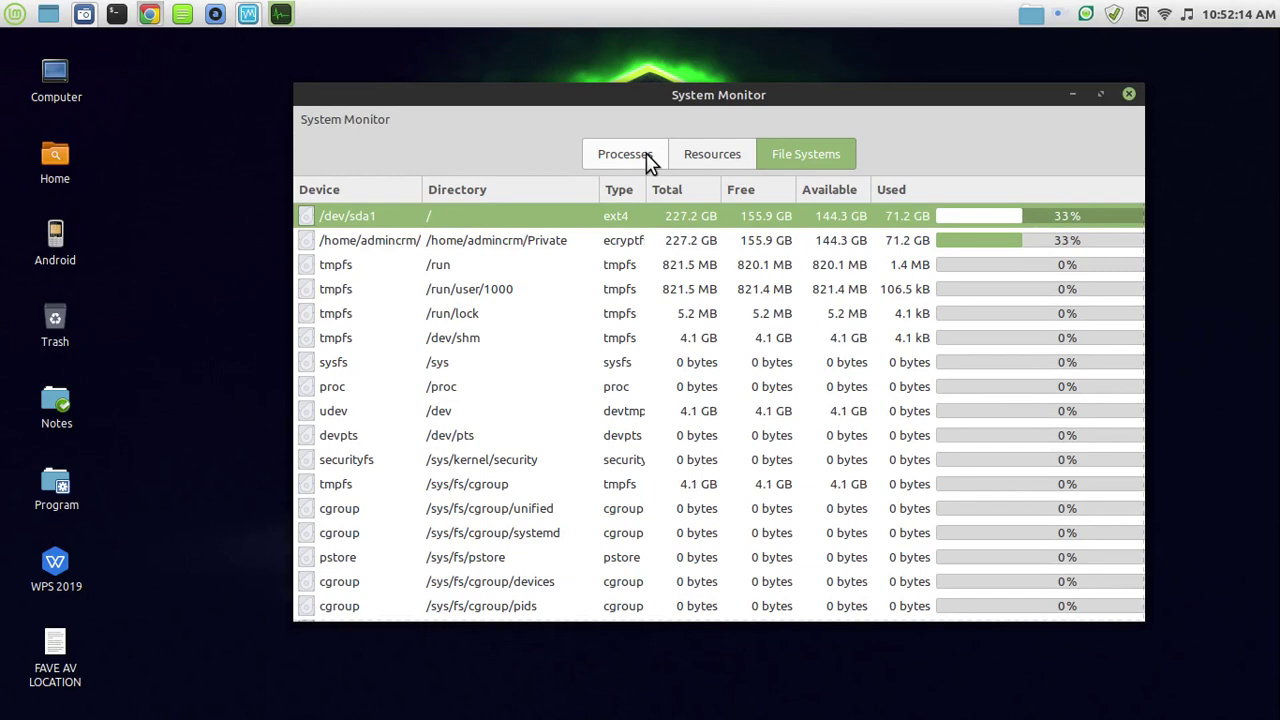
click(645, 157)
click(722, 160)
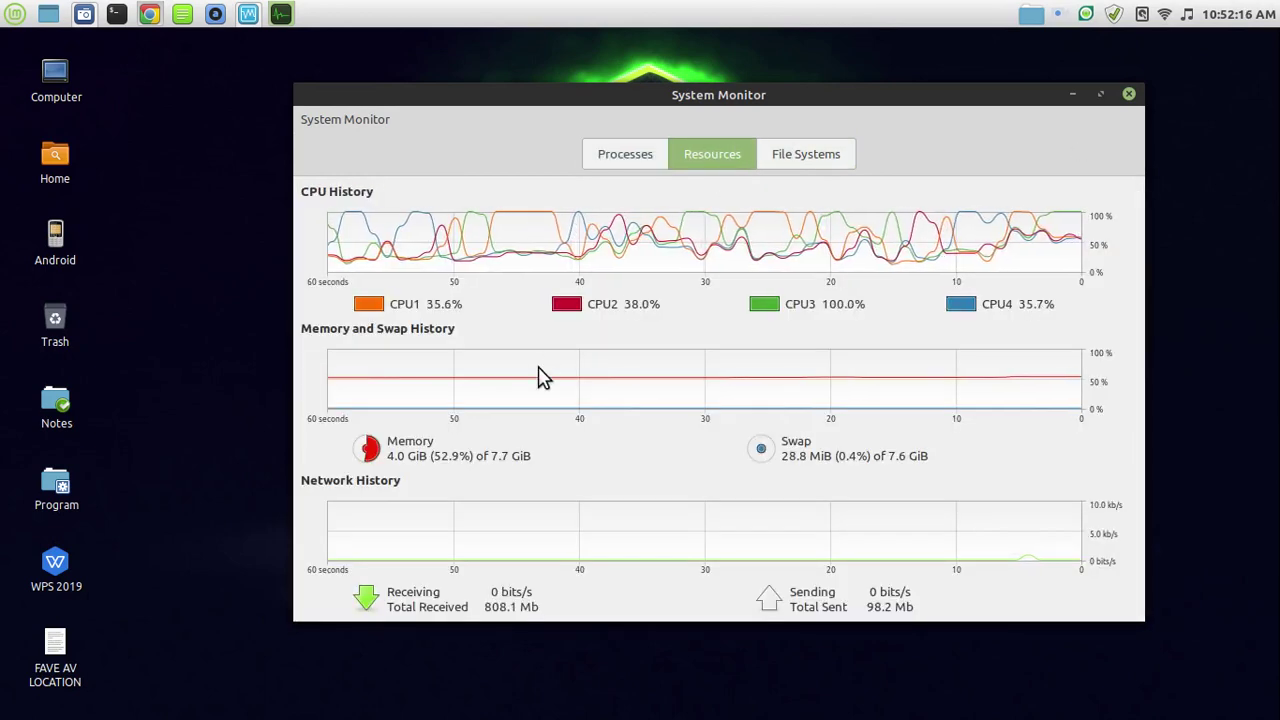
key(ctrl+alt+Up)
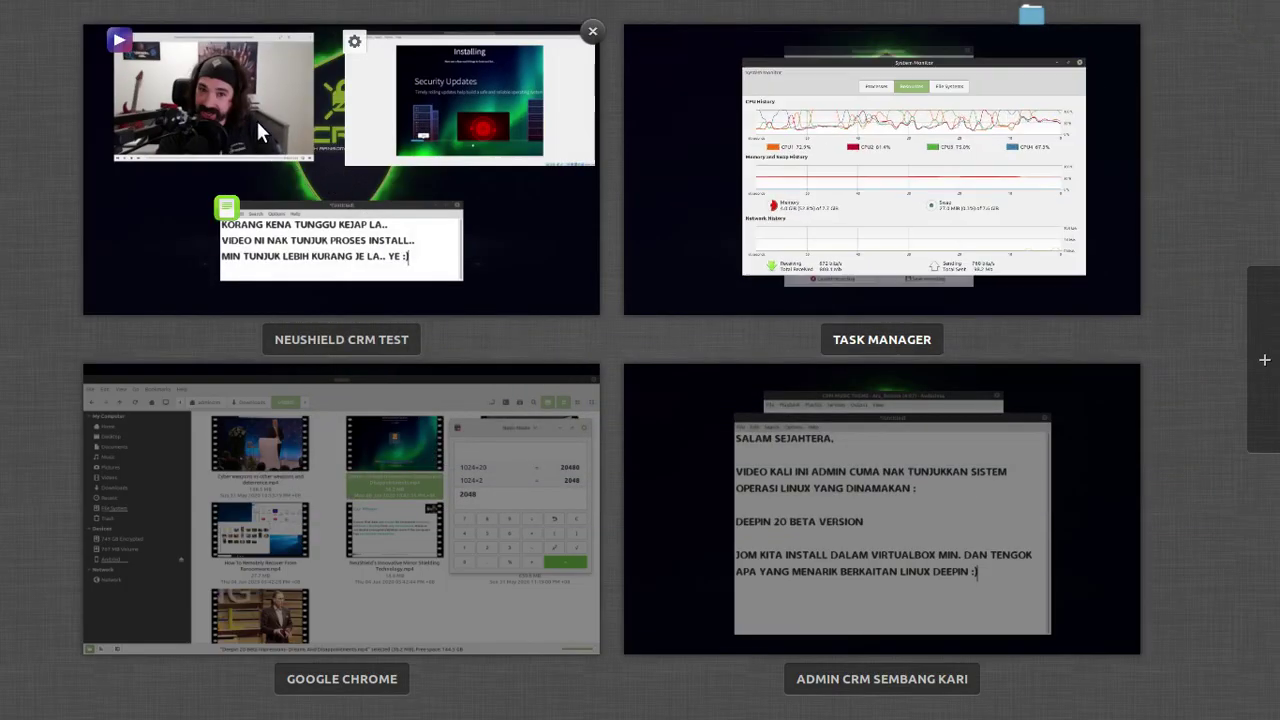
click(256, 119)
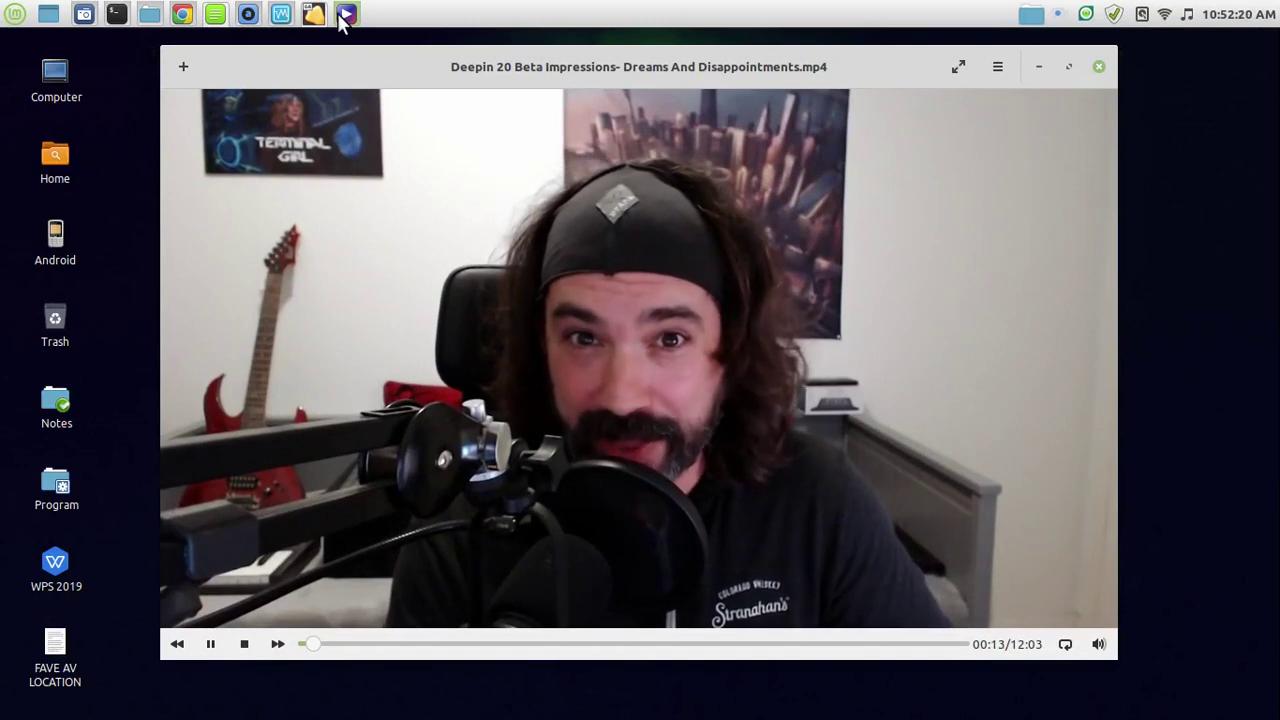
Skip the review to about 00:45, glance at the VirtualBox window, then bring Celluloid back in front.
drag(314, 645, 345, 648)
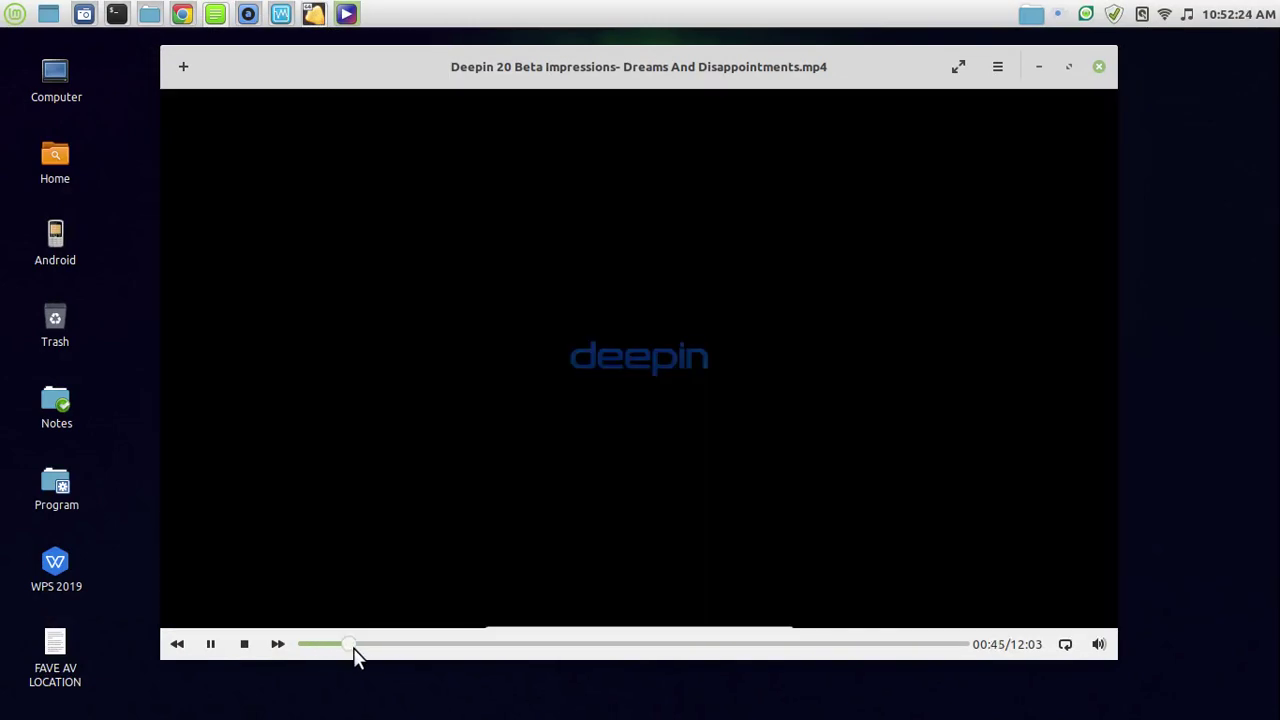
drag(704, 69, 730, 63)
mouse_move(314, 14)
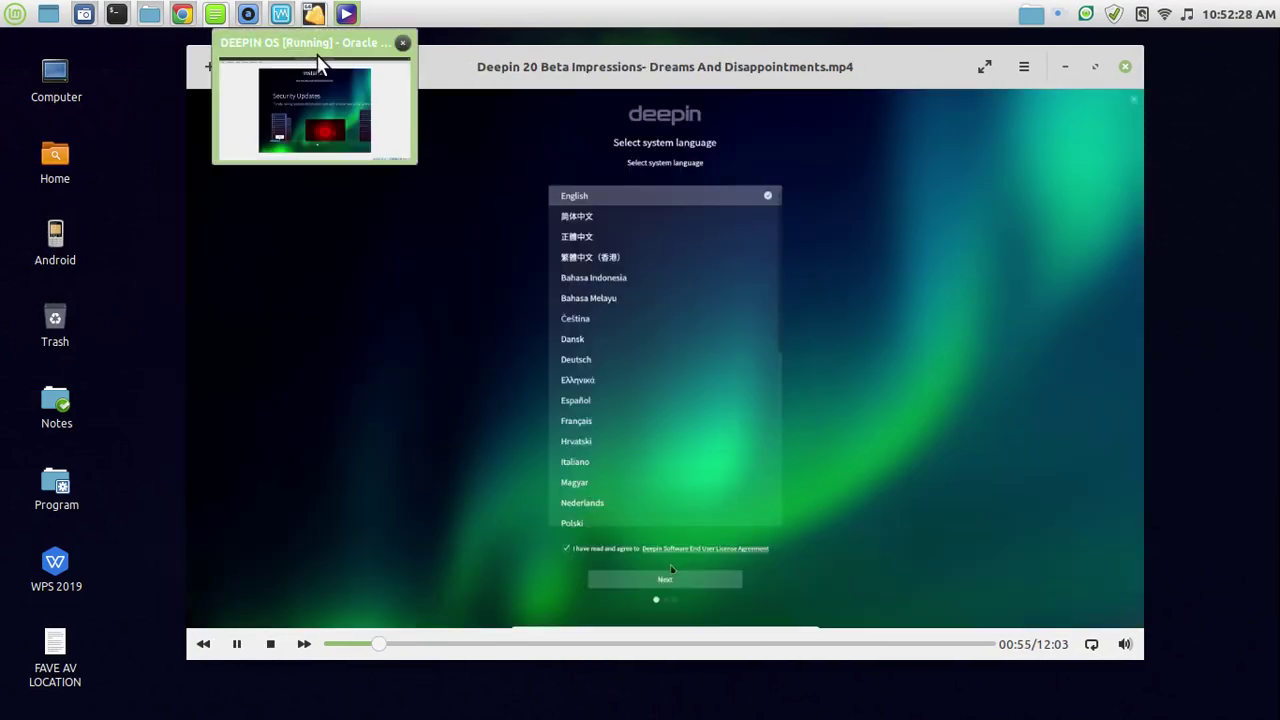
click(318, 100)
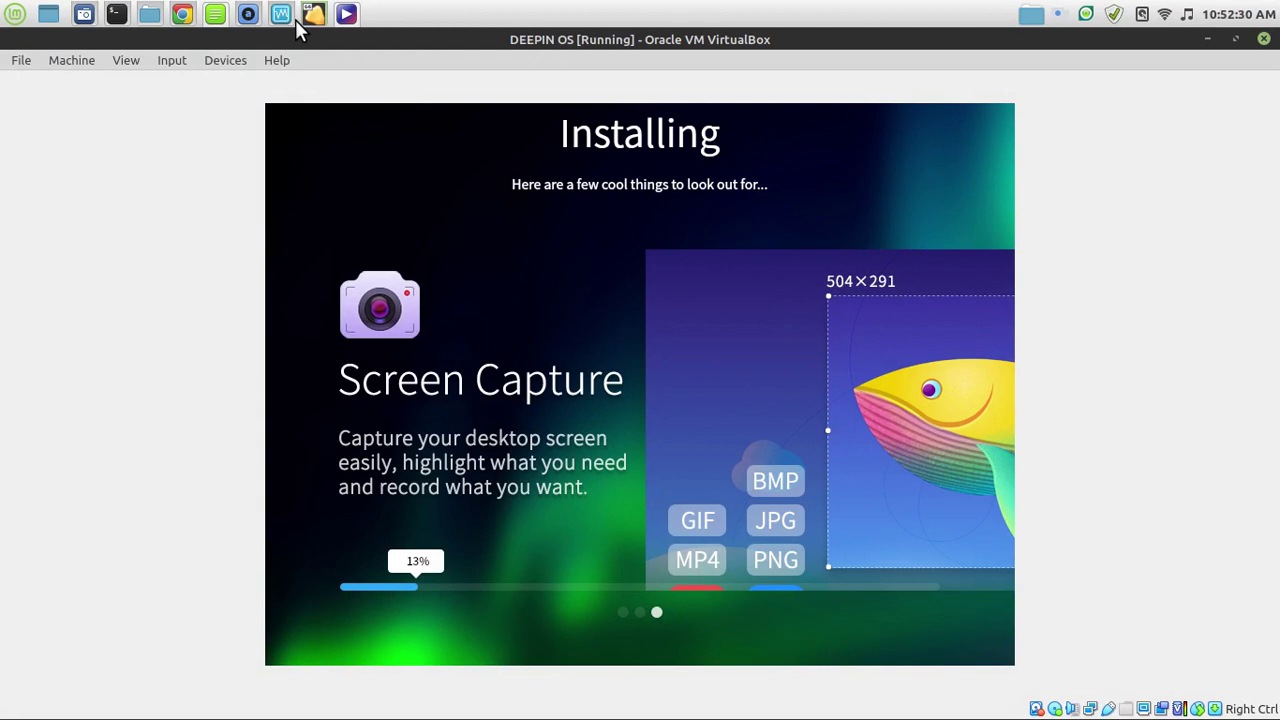
mouse_move(344, 14)
click(398, 102)
drag(510, 75, 648, 100)
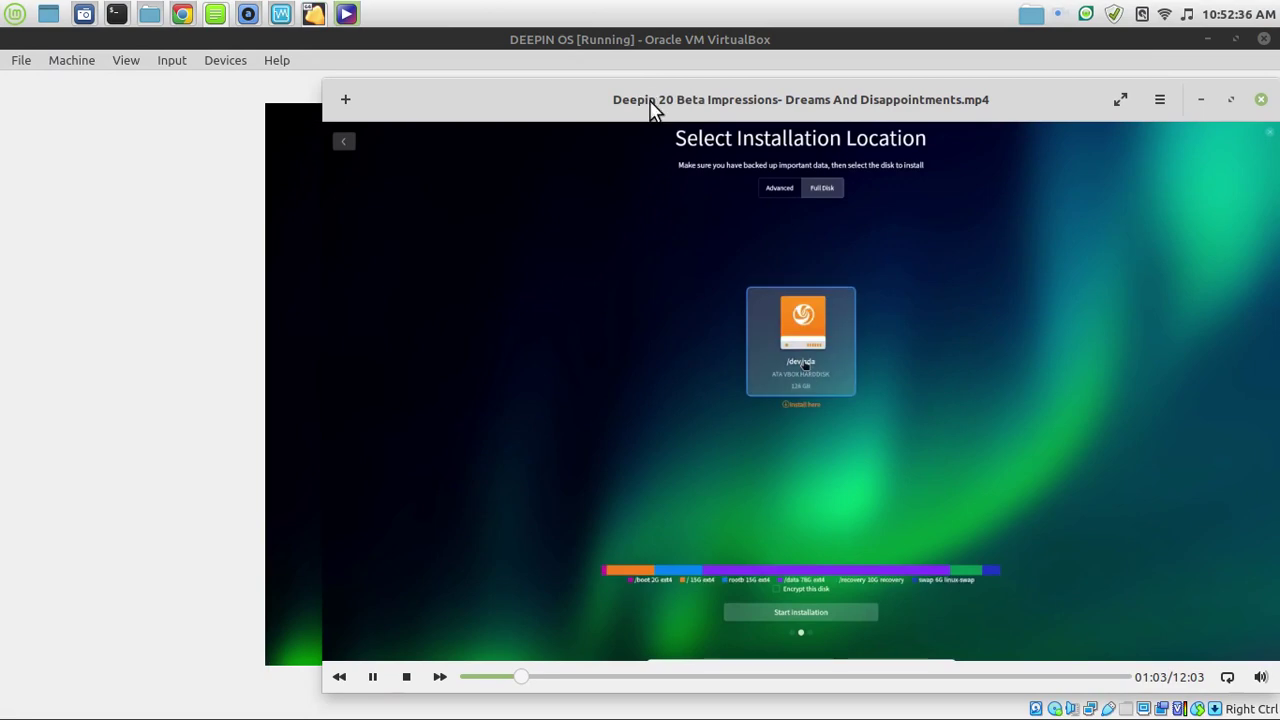
mouse_move(2, 717)
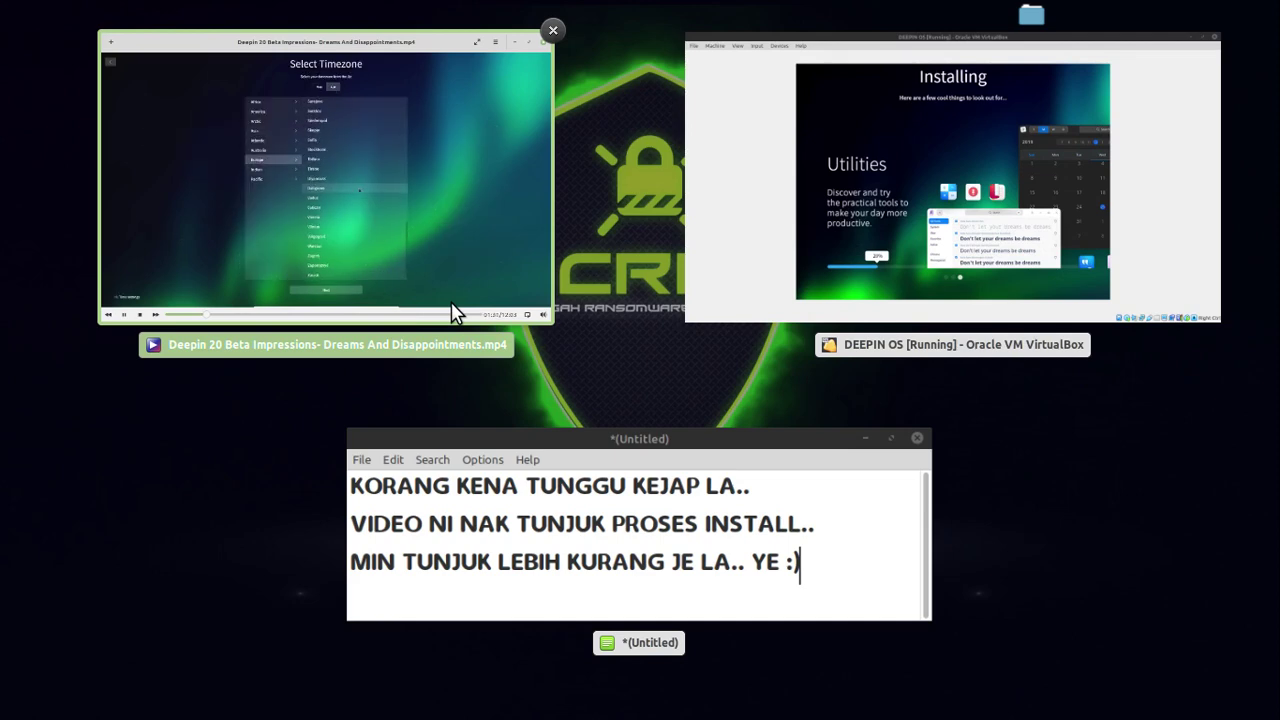
click(448, 238)
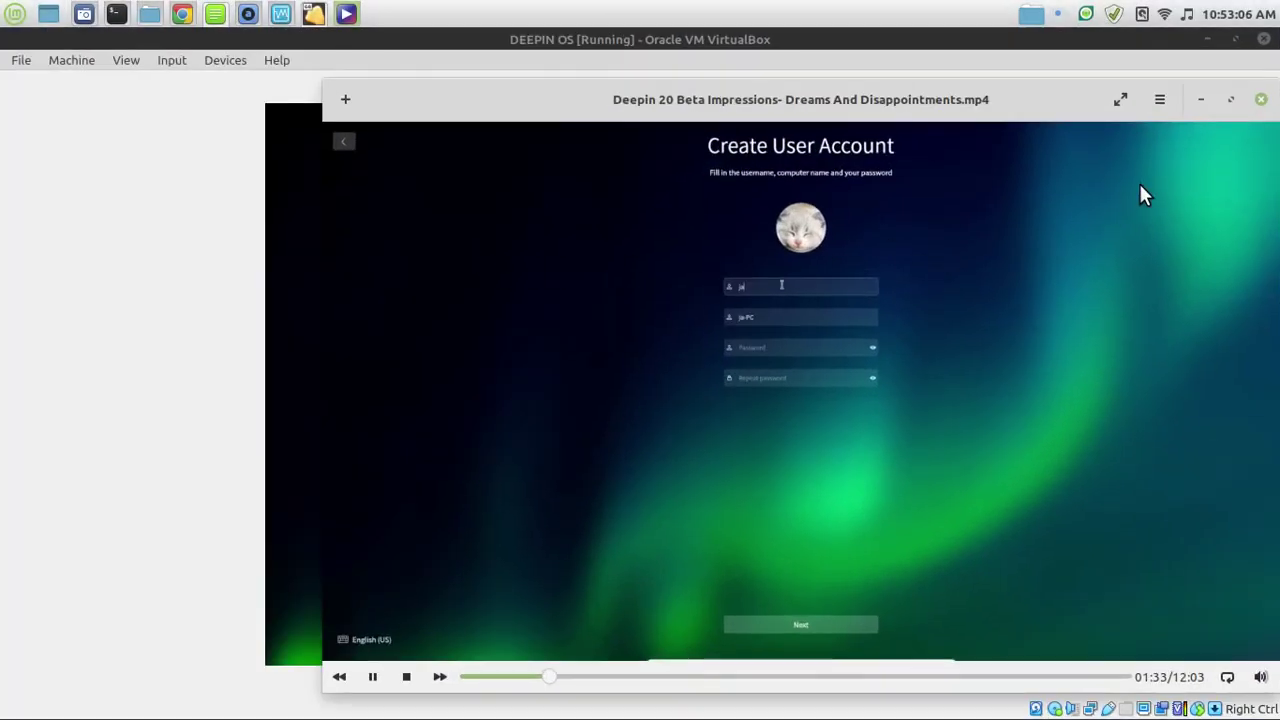
Play the Deepin review fullscreen through the Deepin welcome screens.
click(1121, 100)
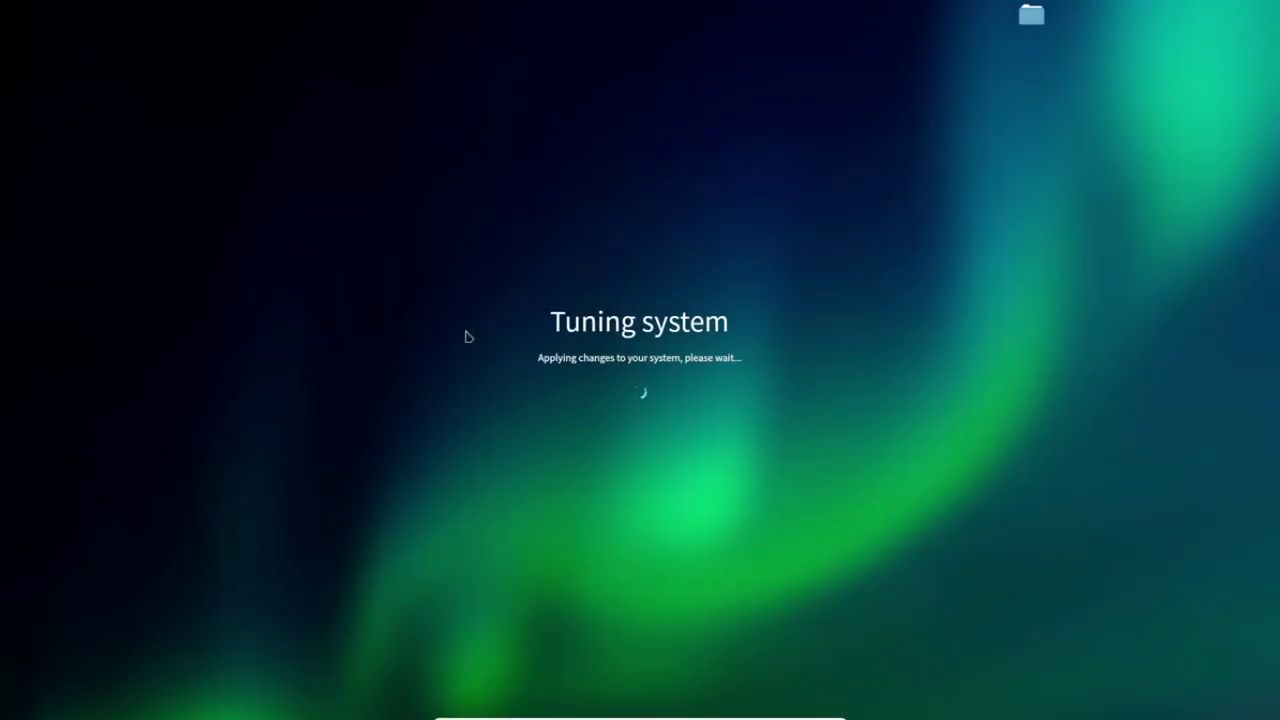
mouse_move(1126, 108)
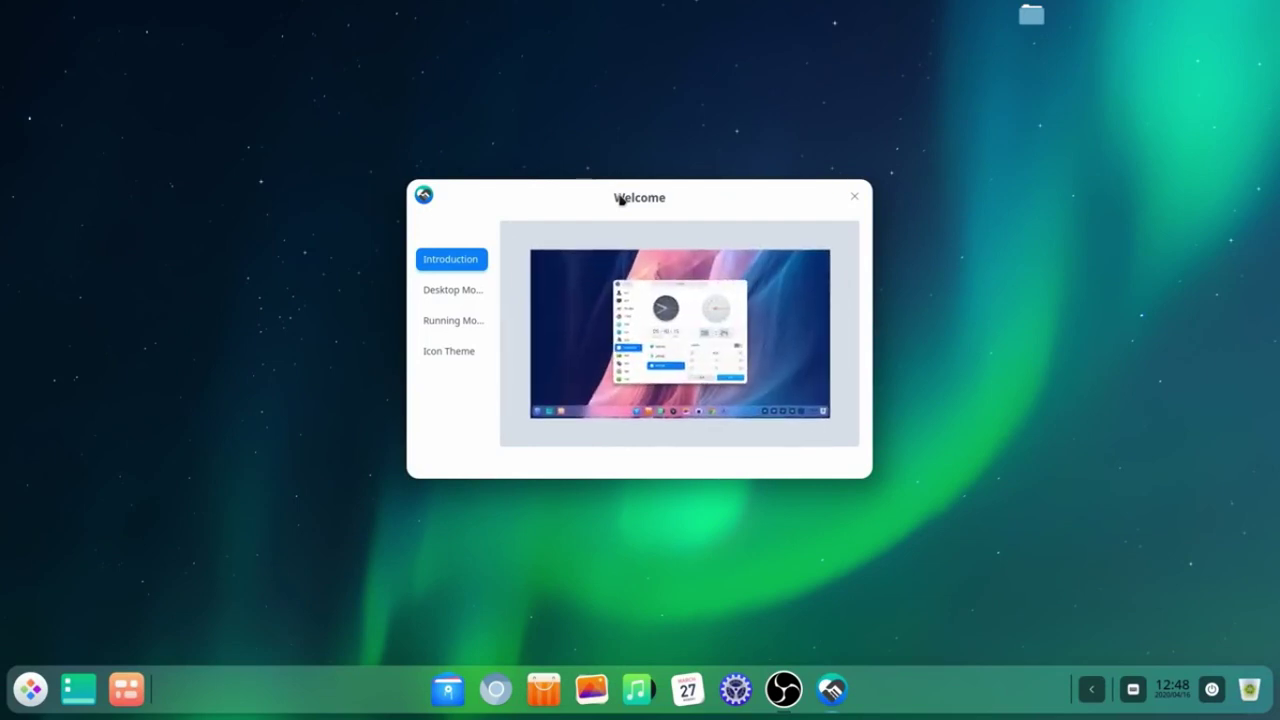
mouse_move(1100, 171)
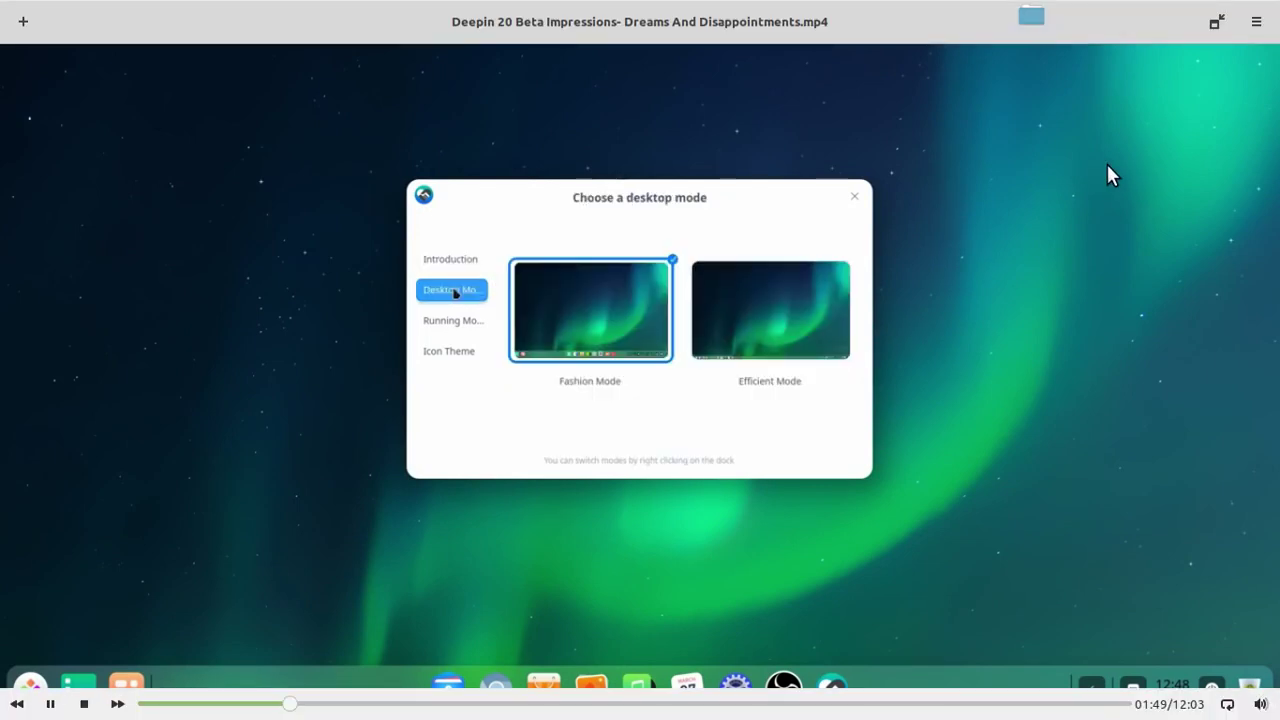
Restore the player to a window, shift it up-left, and show all four workspaces.
click(1217, 22)
drag(1030, 98, 966, 84)
mouse_move(1278, 1)
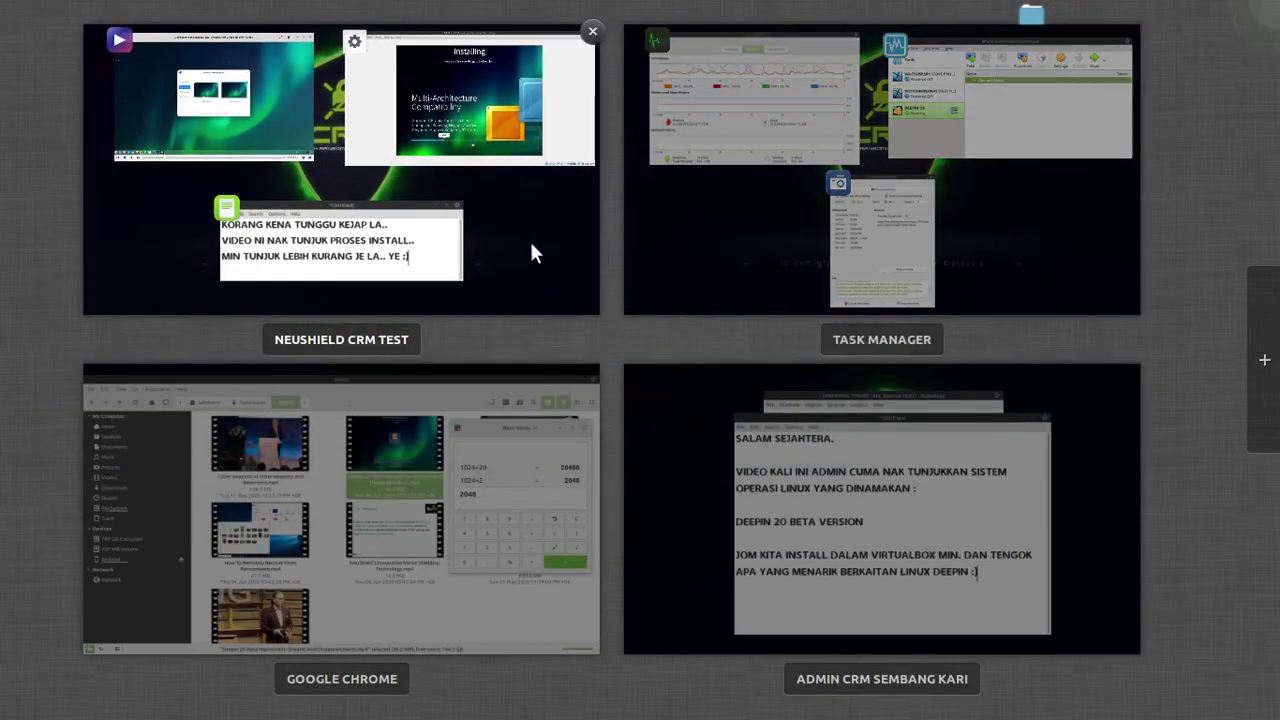
Bring the VirtualBox installer window forward, unmaximized to a smaller size, with installation at 45%.
click(499, 198)
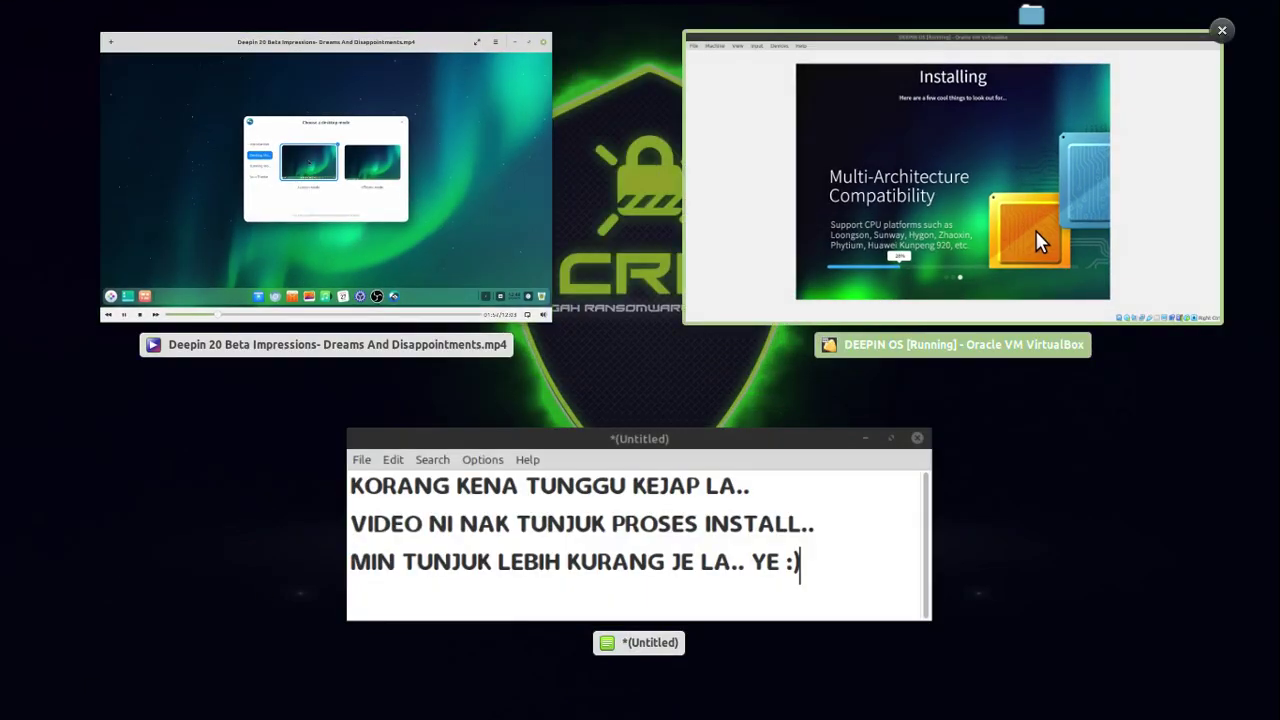
click(1035, 230)
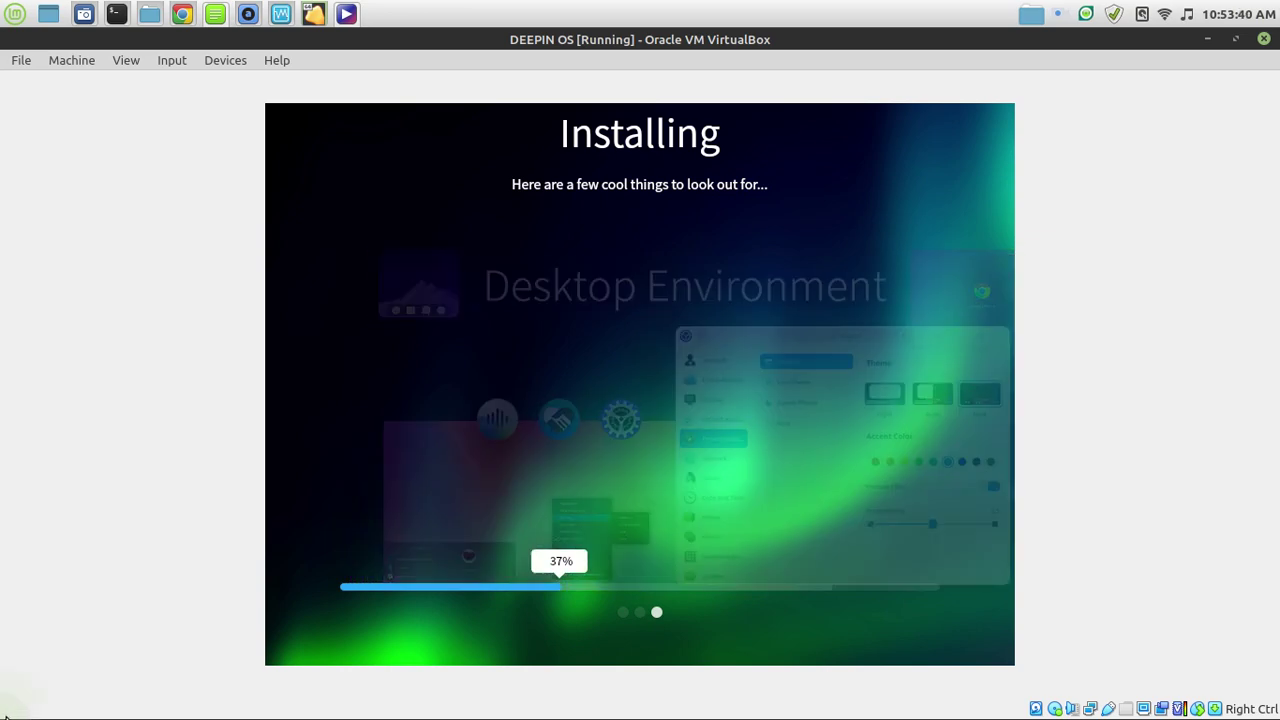
drag(1087, 69, 882, 80)
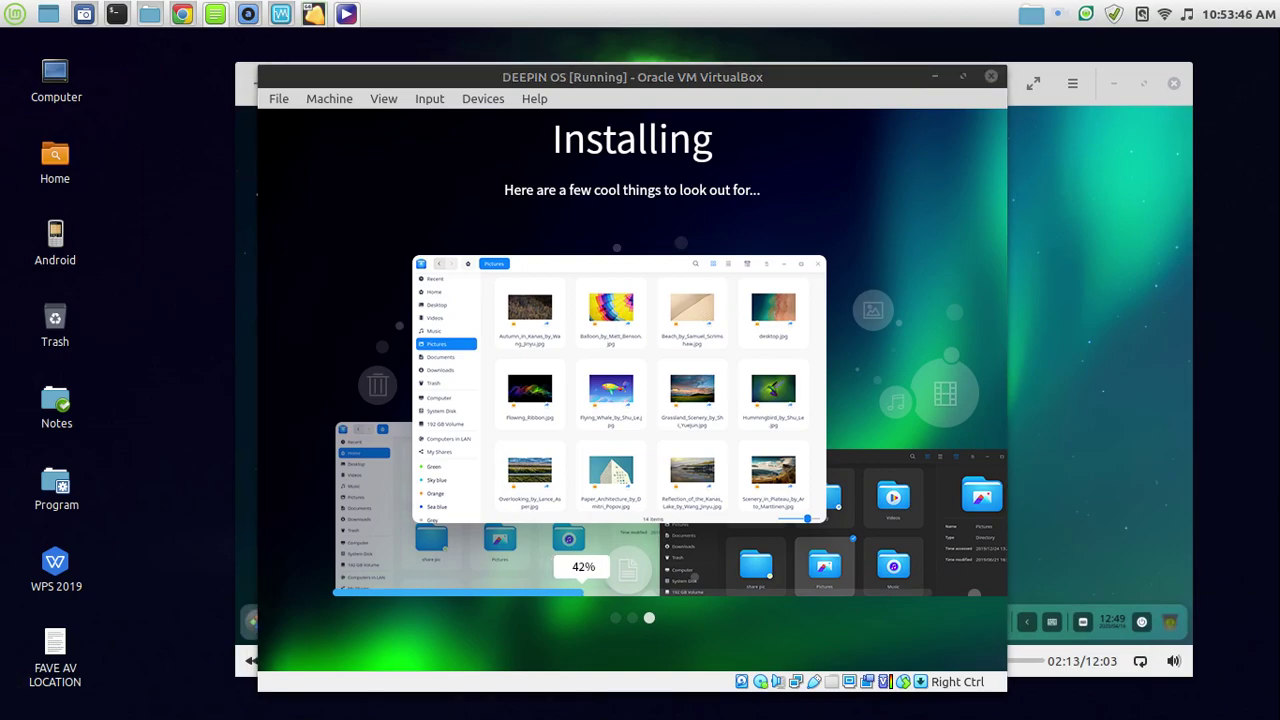
mouse_move(4, 716)
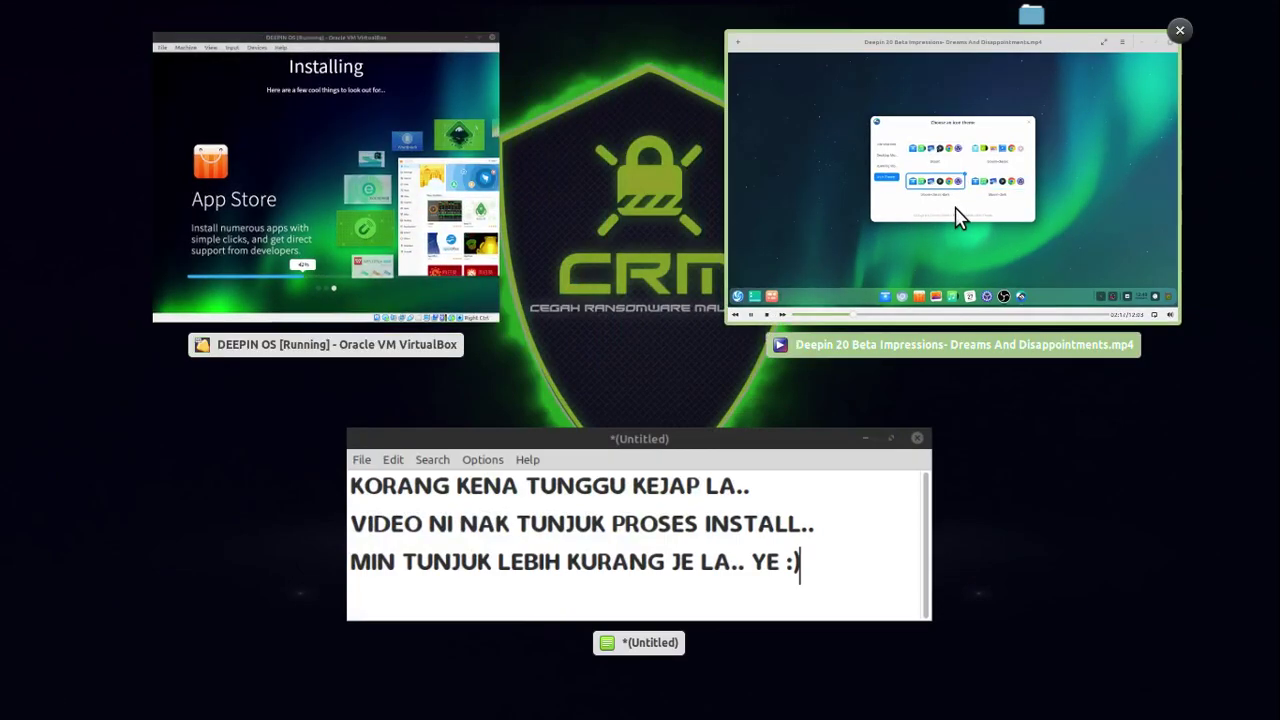
click(405, 220)
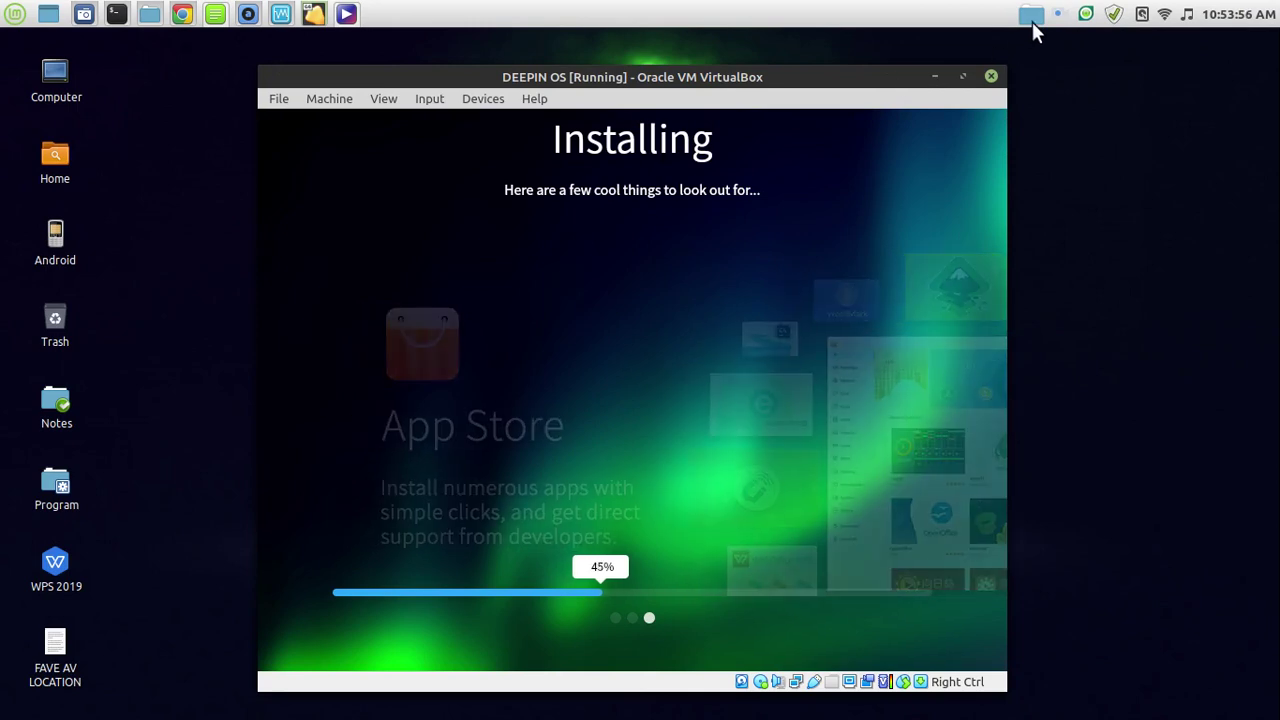
Move the Celluloid player around over the installer, then minimize it.
mouse_move(346, 22)
click(346, 22)
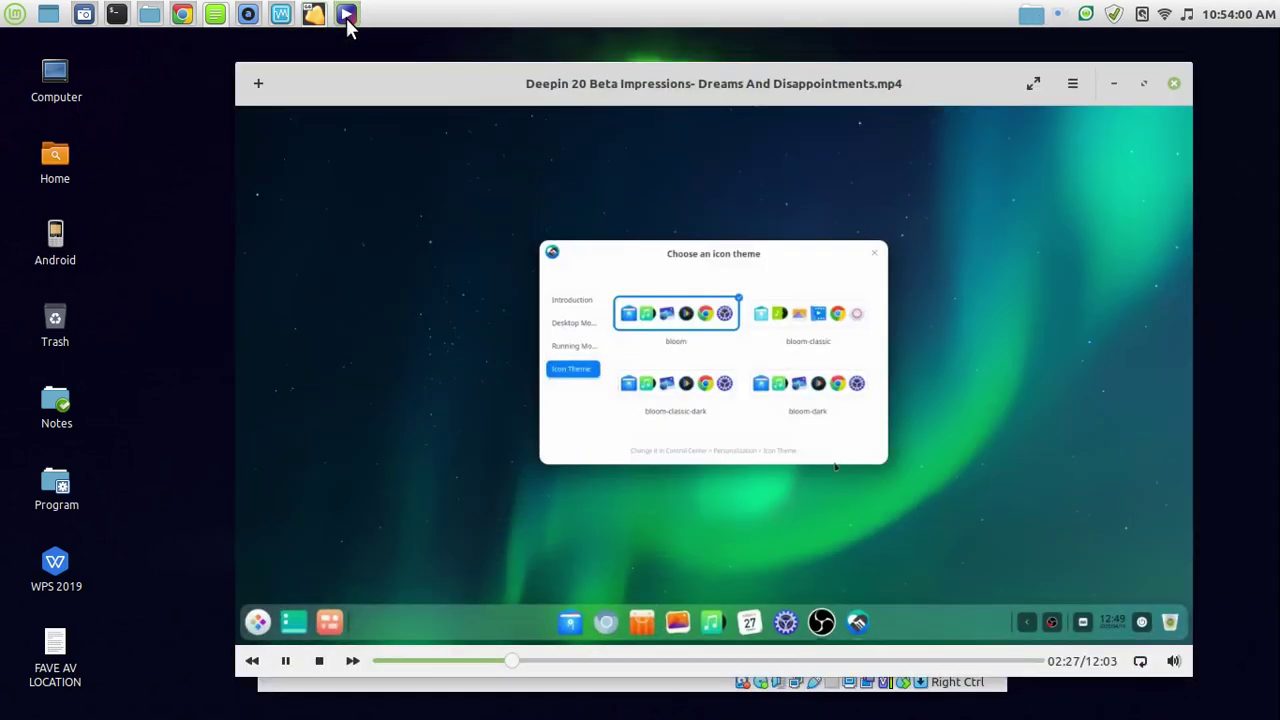
drag(748, 98, 660, 80)
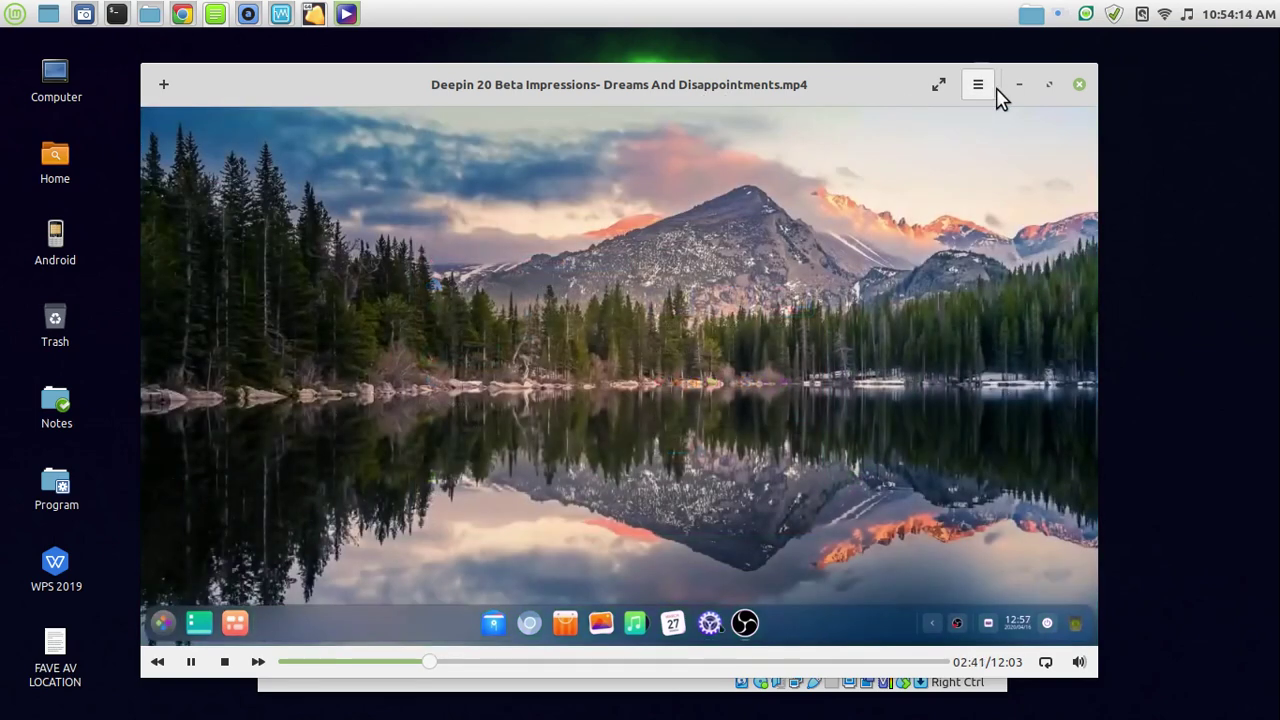
drag(866, 80, 914, 661)
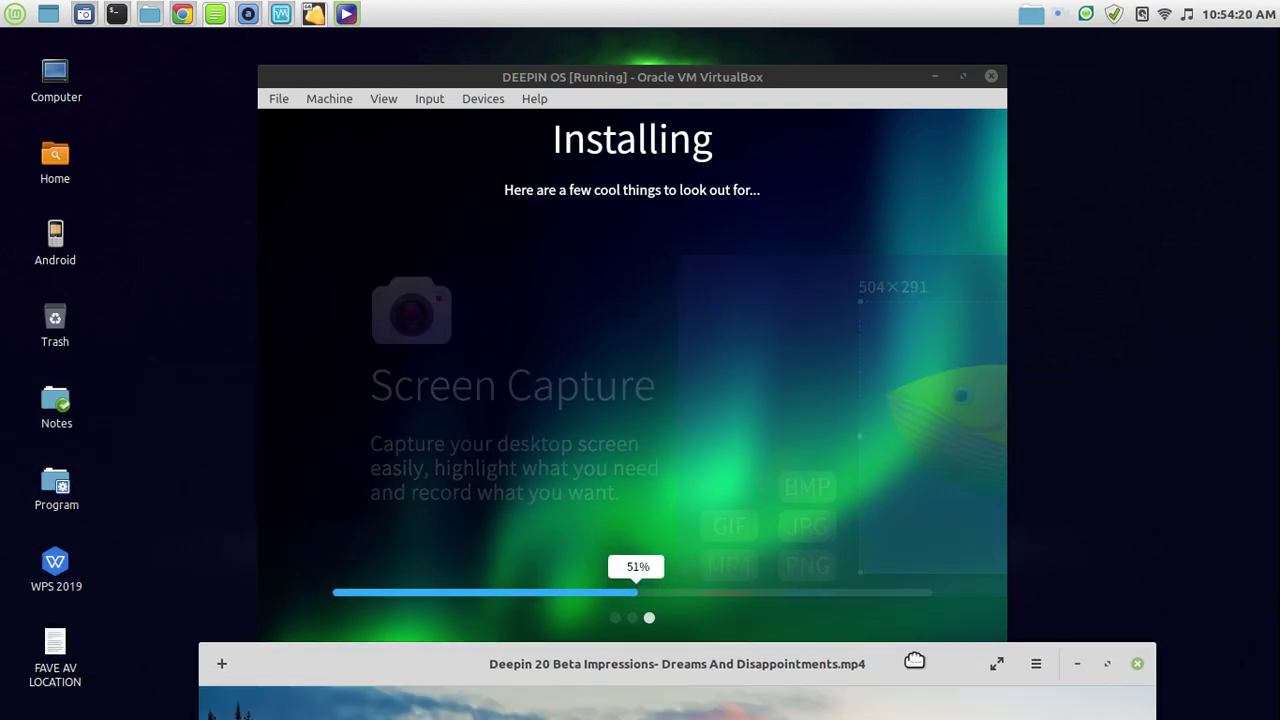
drag(914, 661, 849, 95)
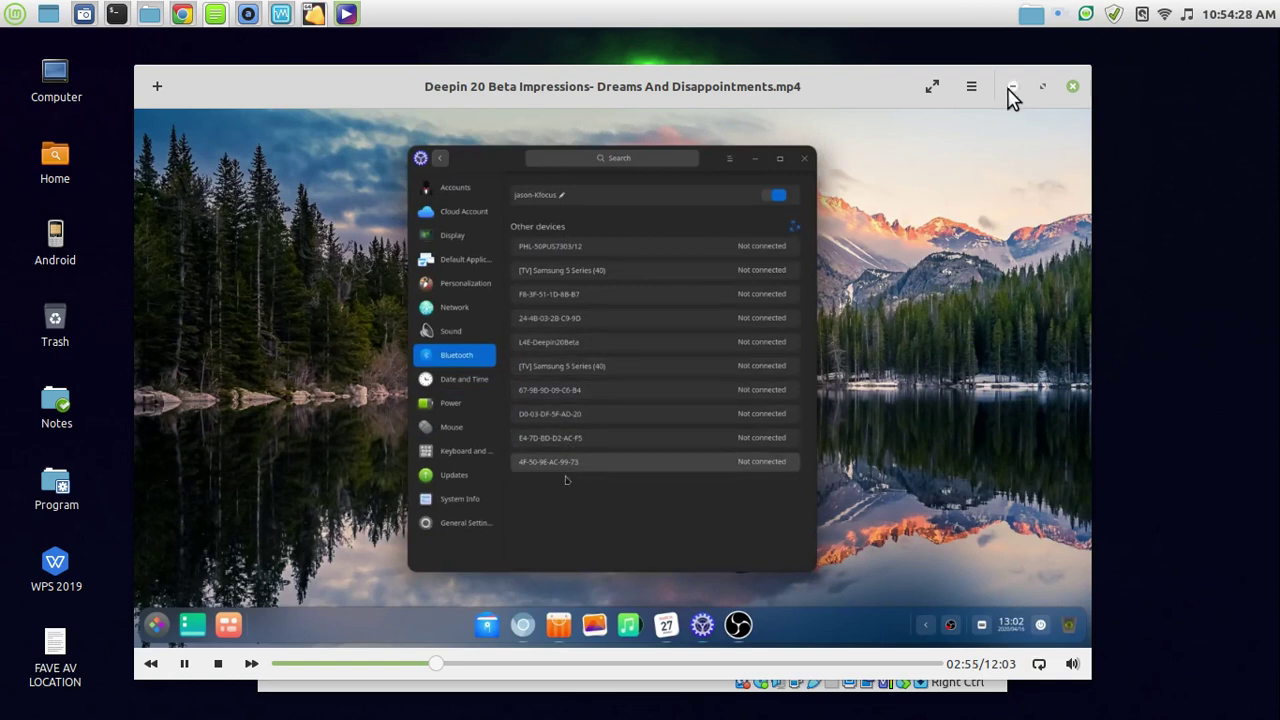
click(1011, 88)
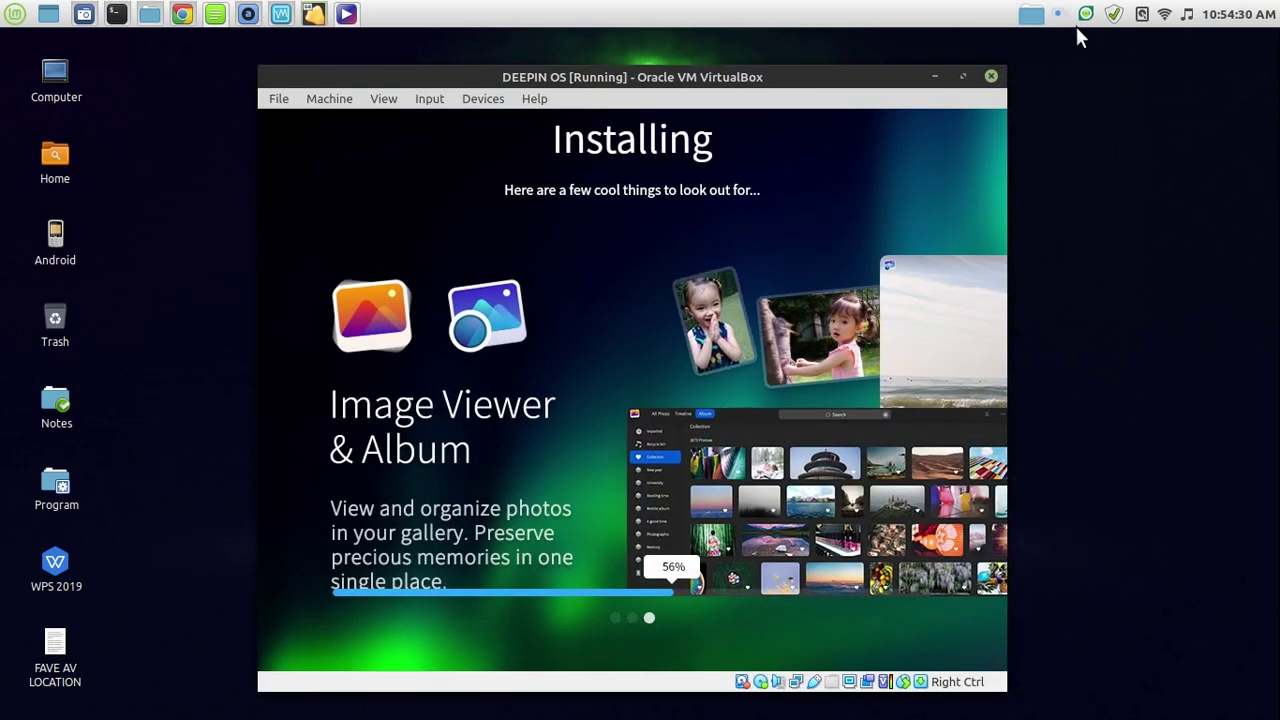
Maximize the VirtualBox window, then pull it back out of maximized.
drag(840, 85, 826, 88)
double_click(826, 88)
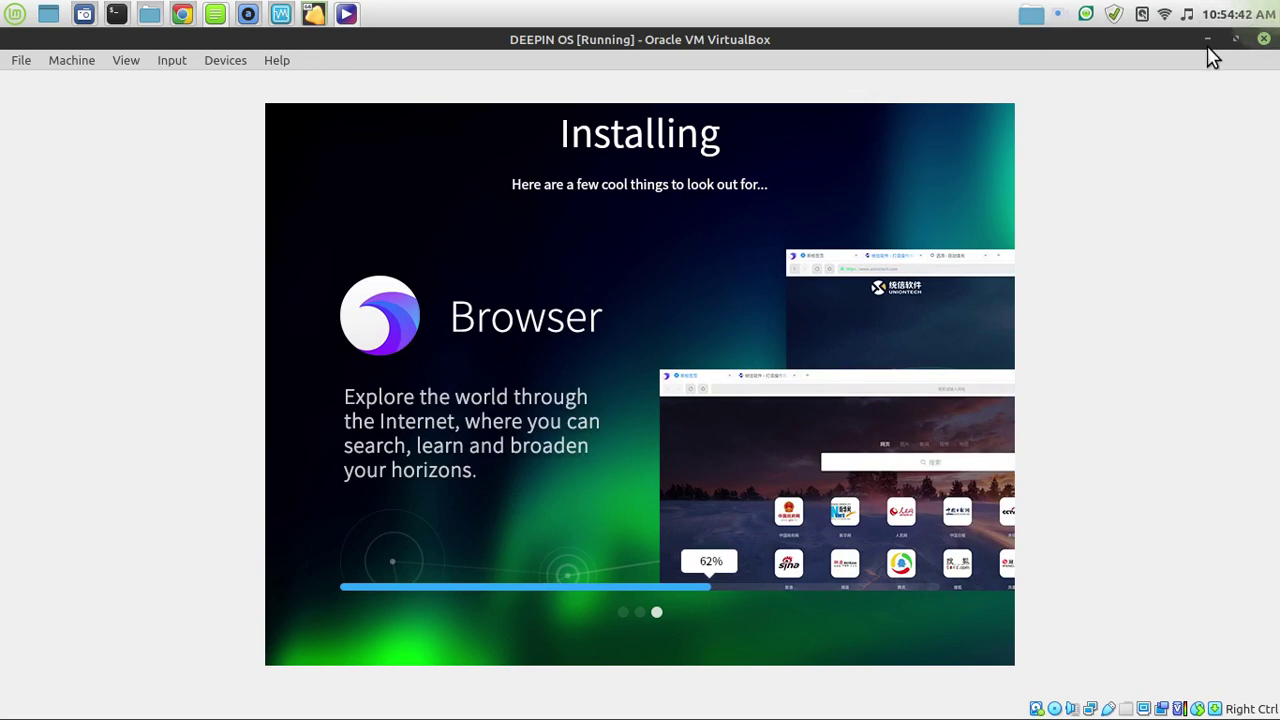
drag(1069, 76, 839, 82)
Switch to the ADMIN CRM SEMBANG KARI workspace and play Magnum in Audacious.
mouse_move(1277, 6)
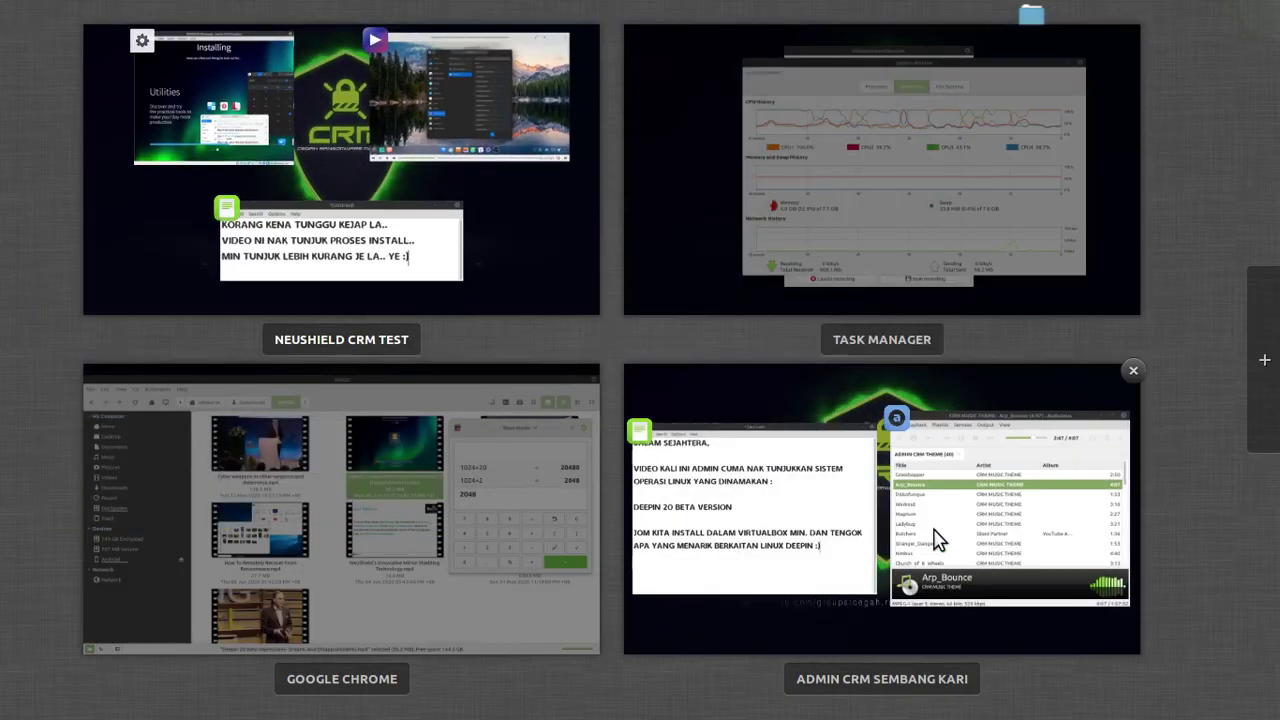
click(934, 540)
click(392, 320)
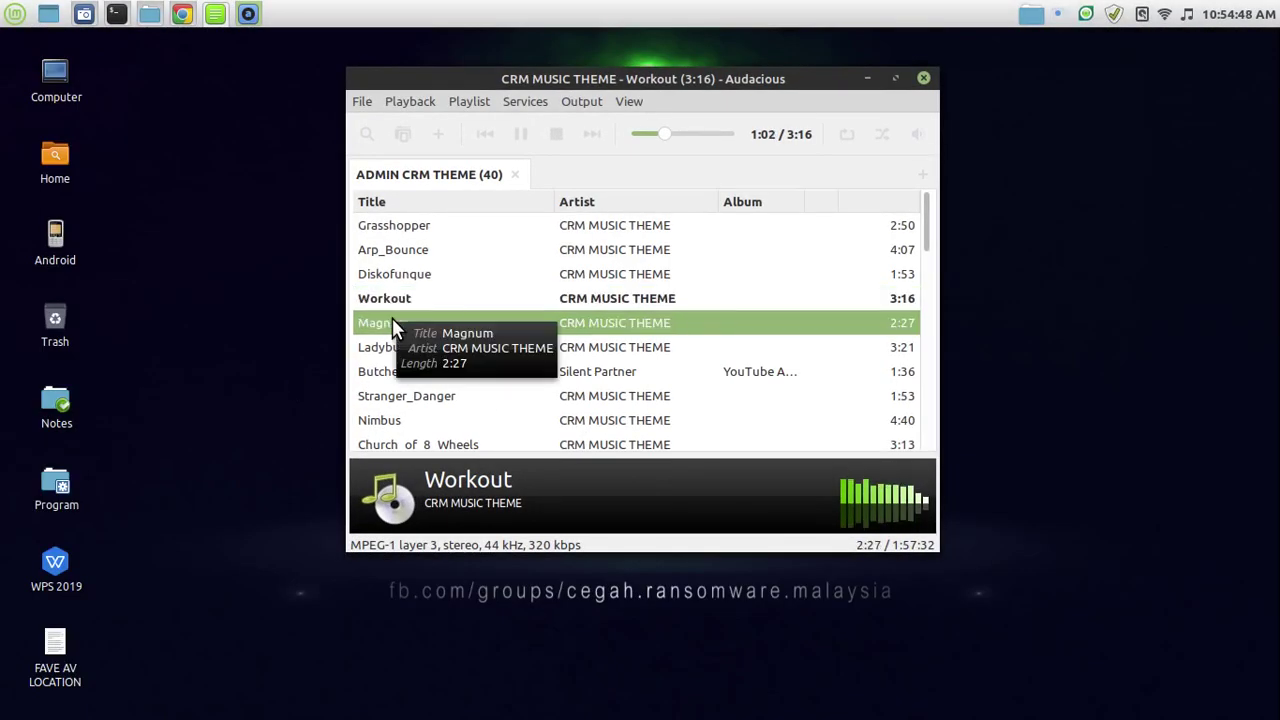
double_click(392, 320)
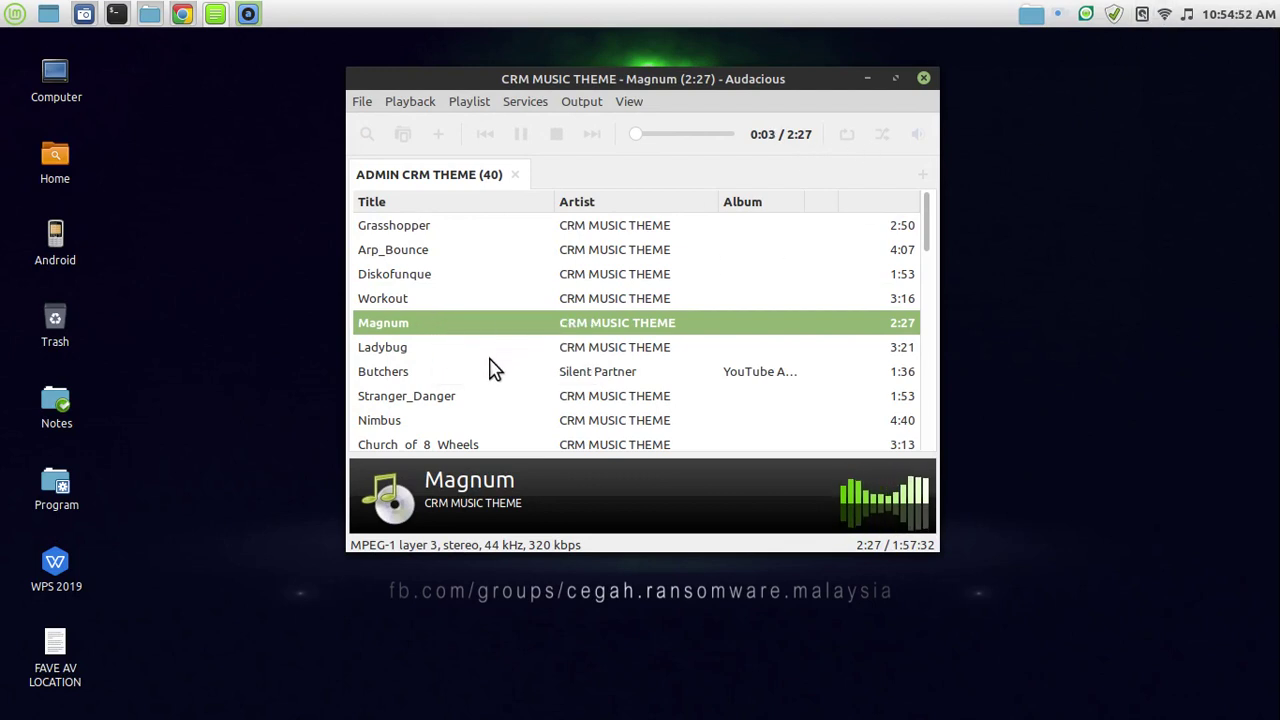
Open System Settings themes and set the desktop theme to Linux Mint.
right_click(776, 16)
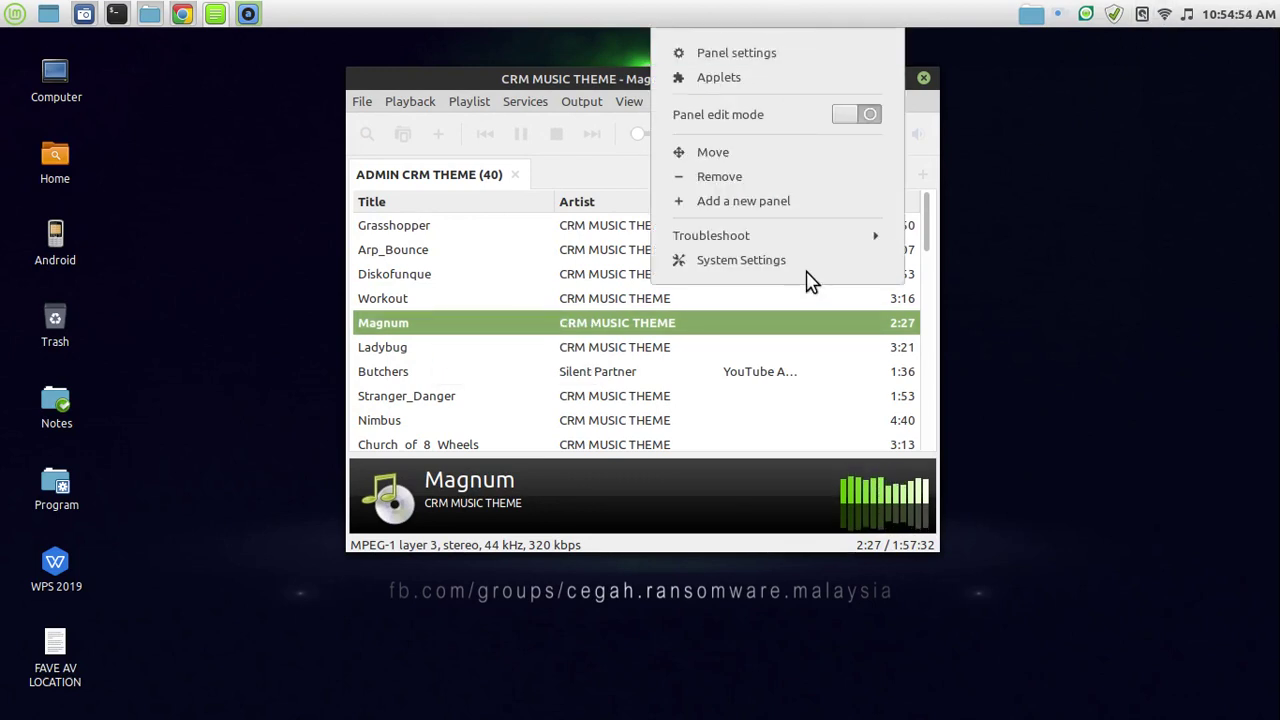
click(794, 266)
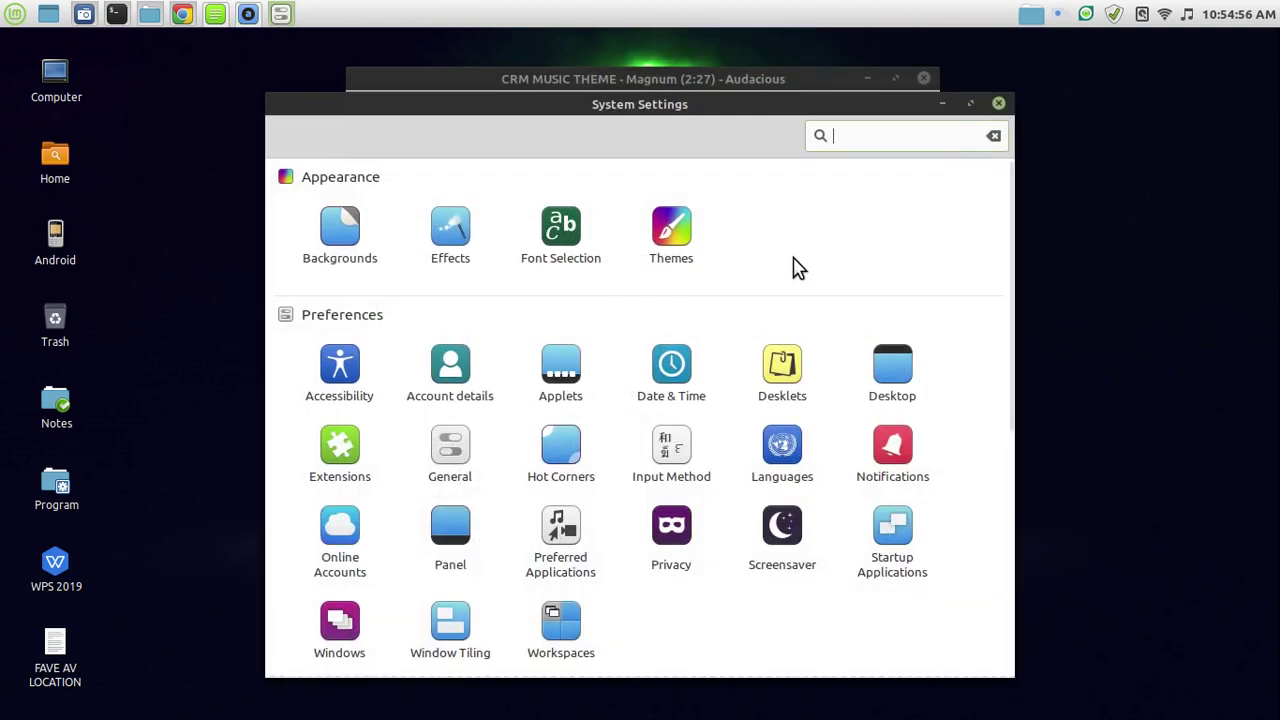
click(674, 258)
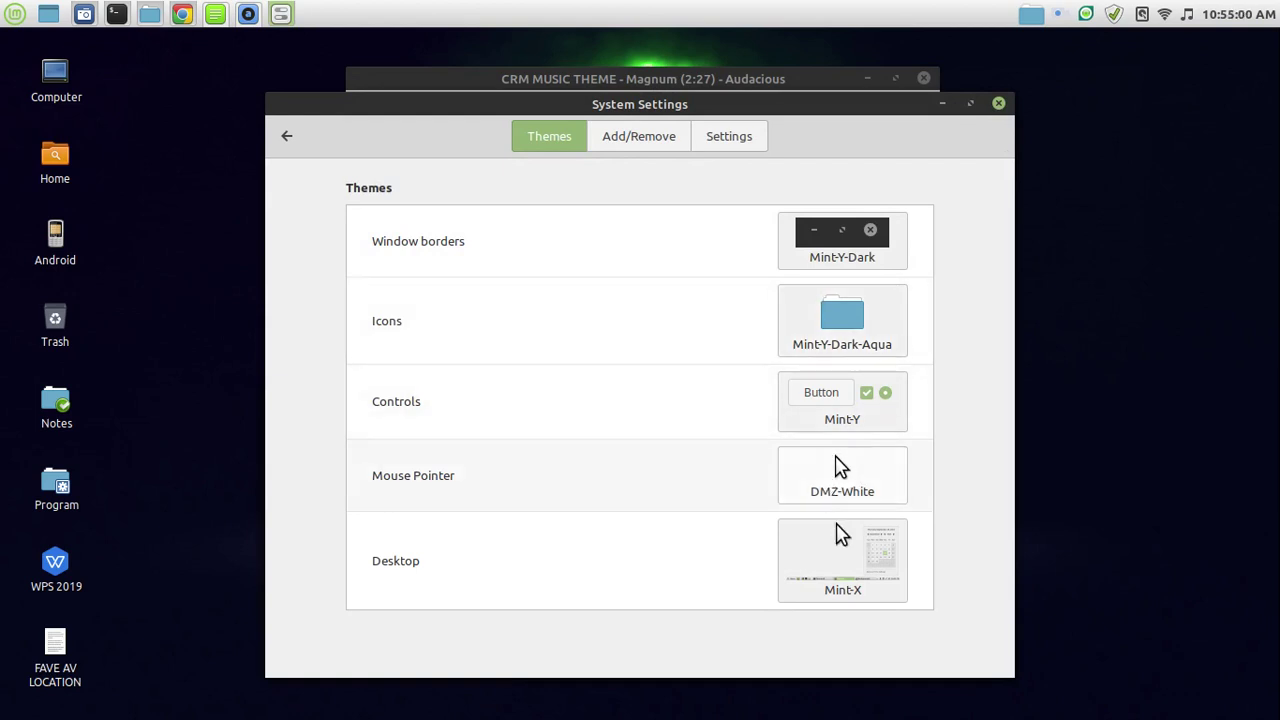
click(853, 582)
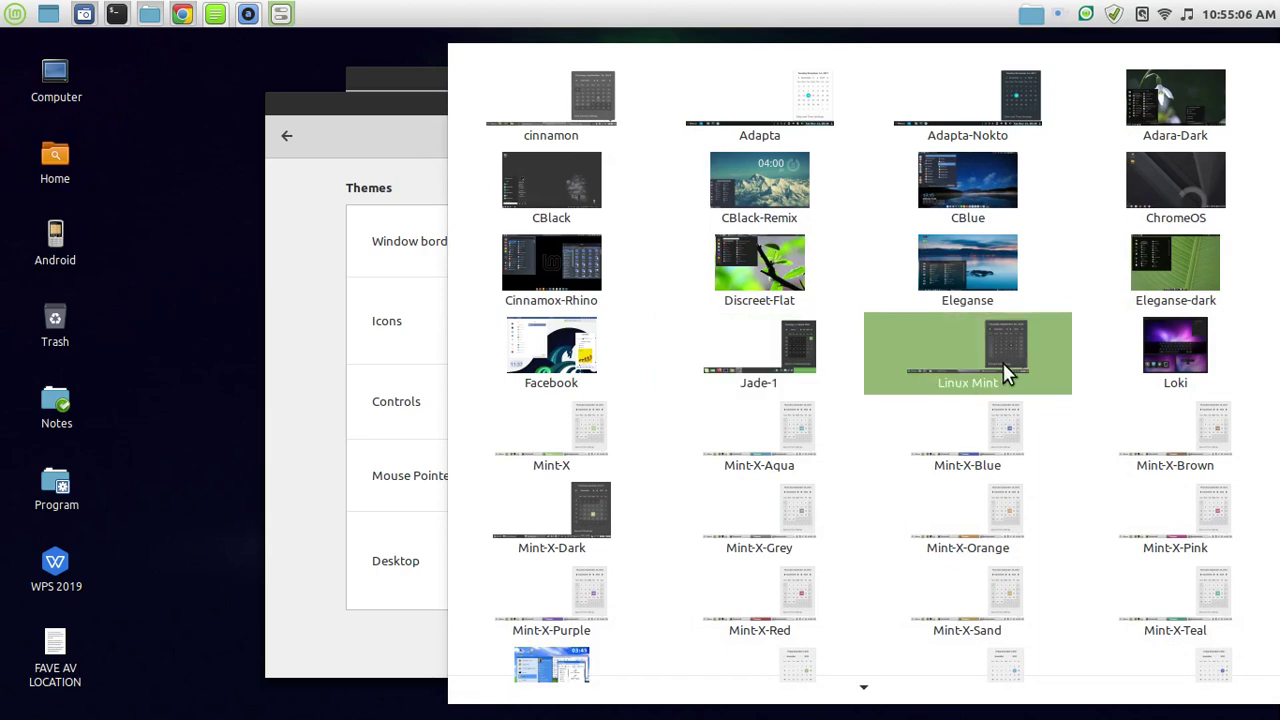
click(1003, 370)
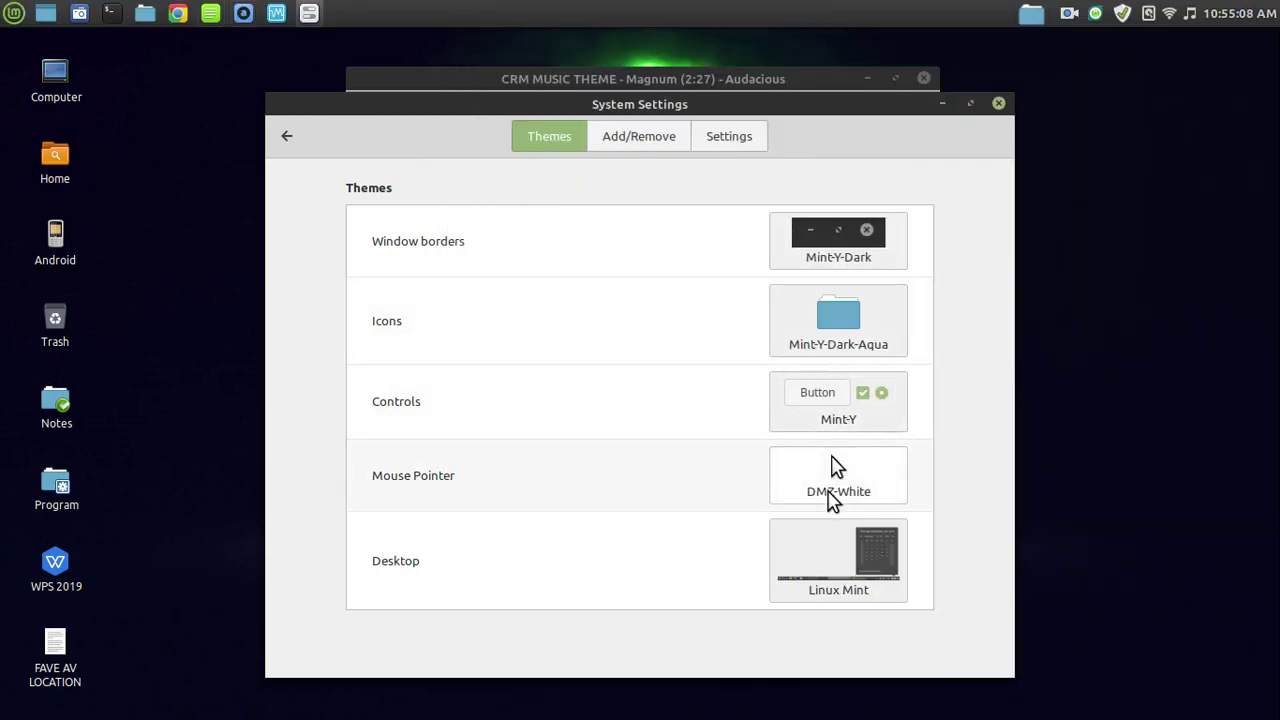
Set the controls theme to Mint-Y-Dark-Aqua.
click(830, 420)
click(958, 449)
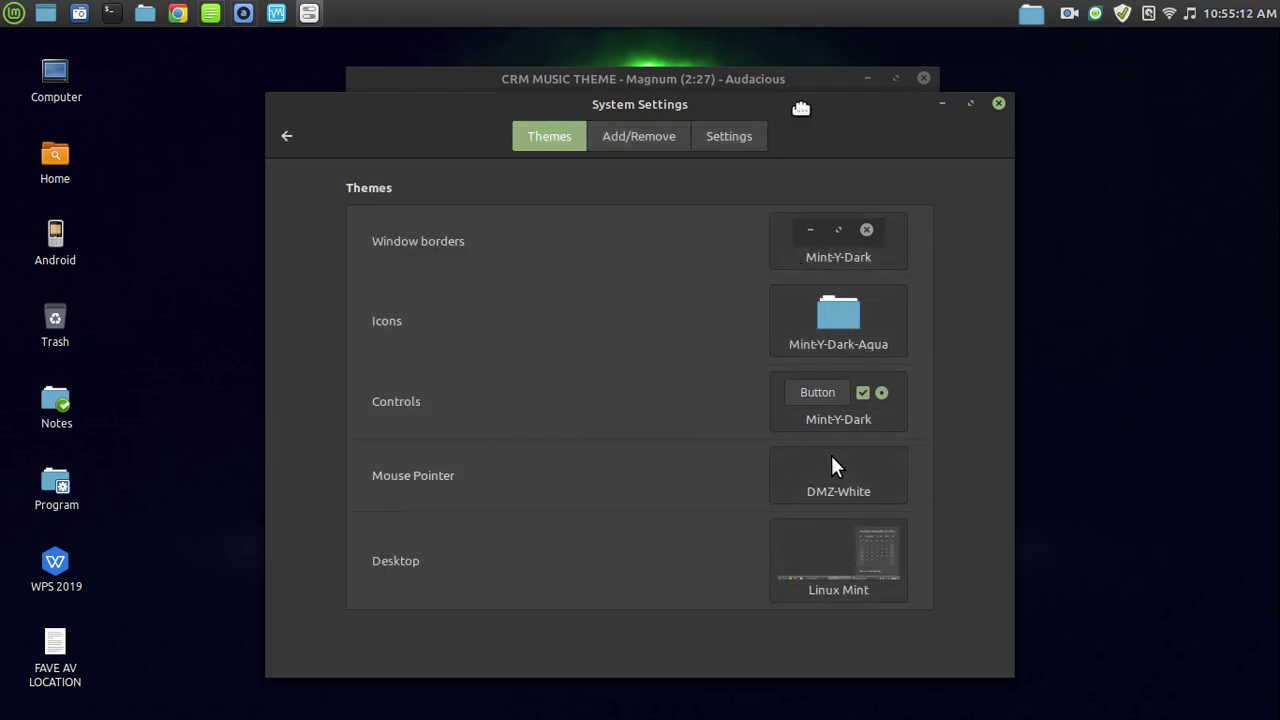
drag(800, 117, 826, 120)
click(873, 400)
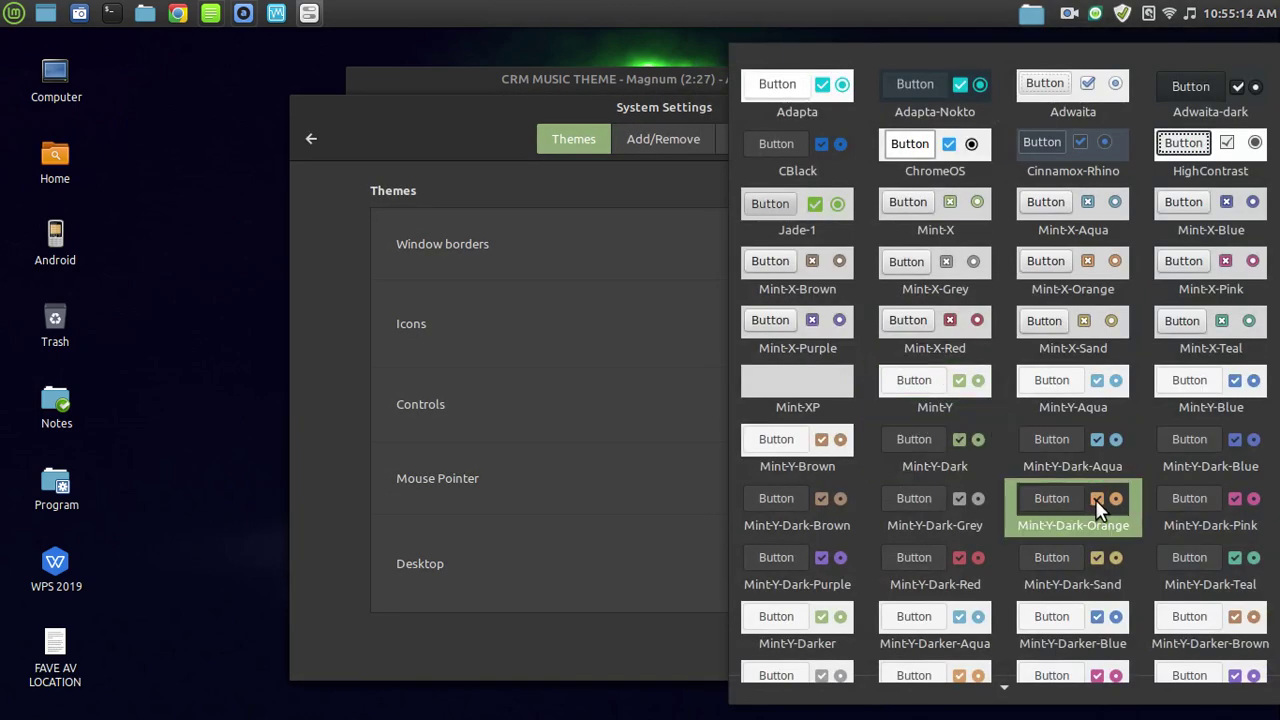
click(1072, 452)
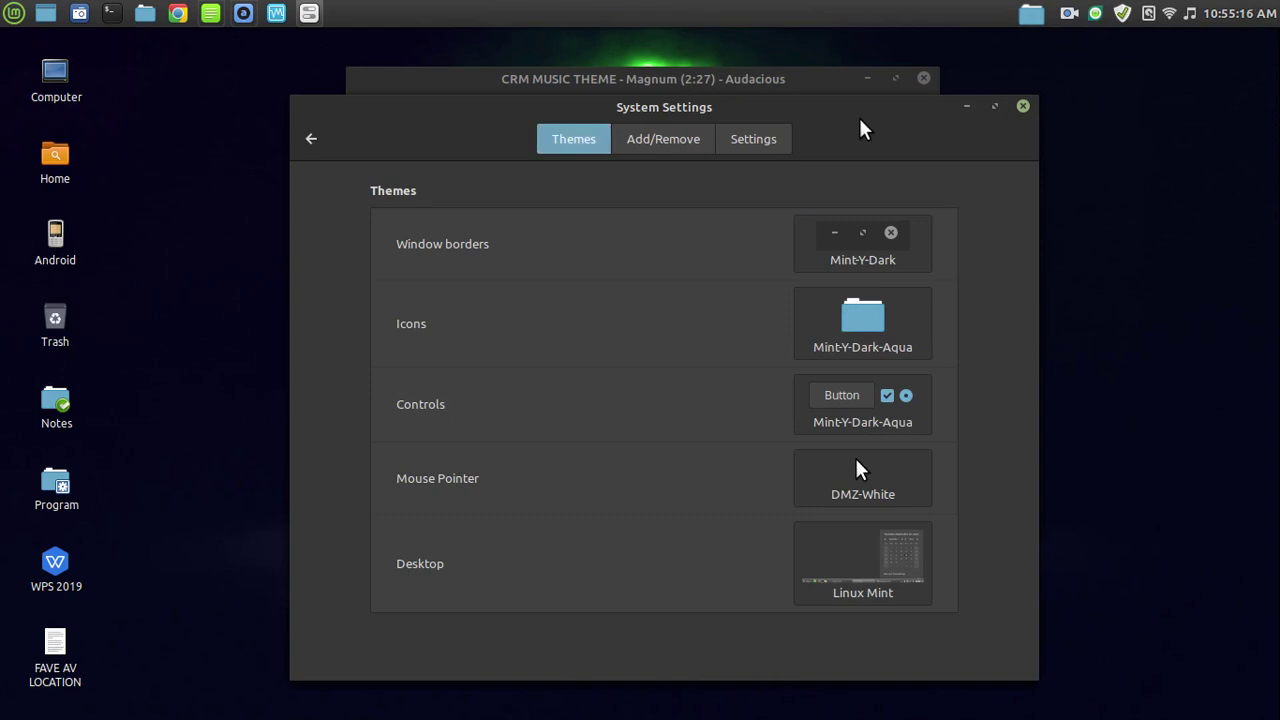
drag(848, 127, 806, 114)
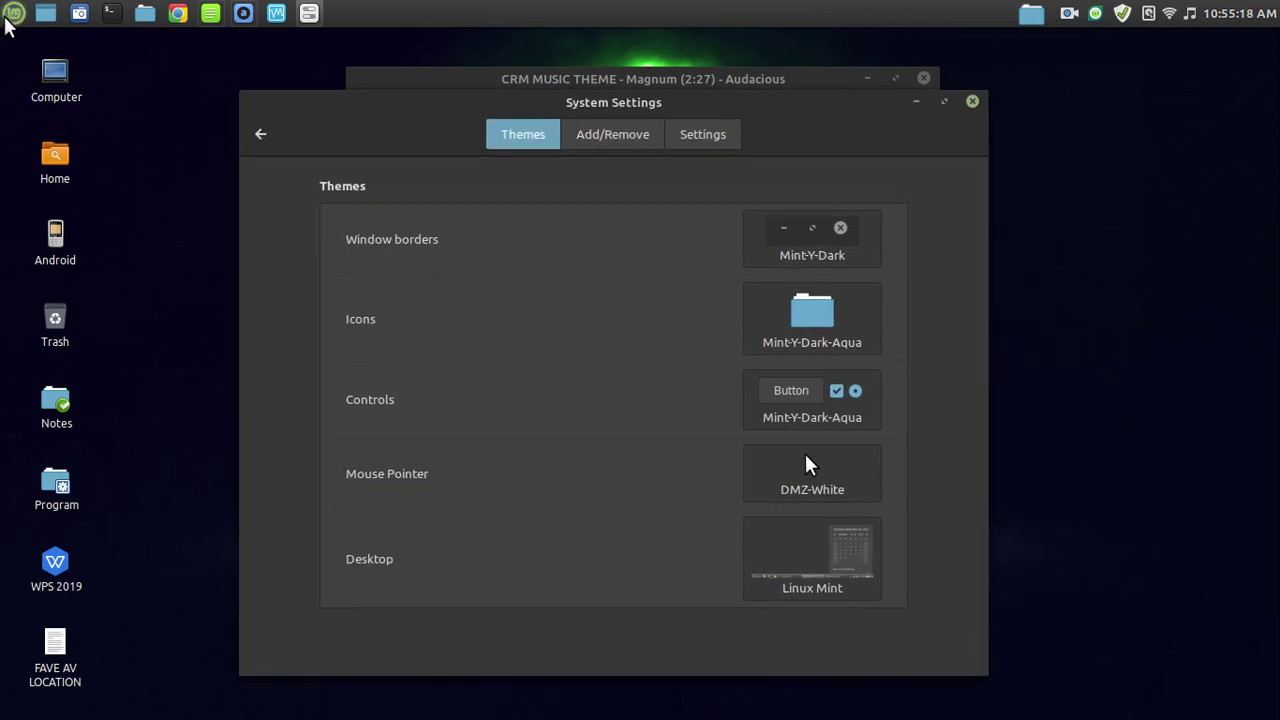
Close System Settings and show all four workspaces.
click(14, 13)
click(974, 102)
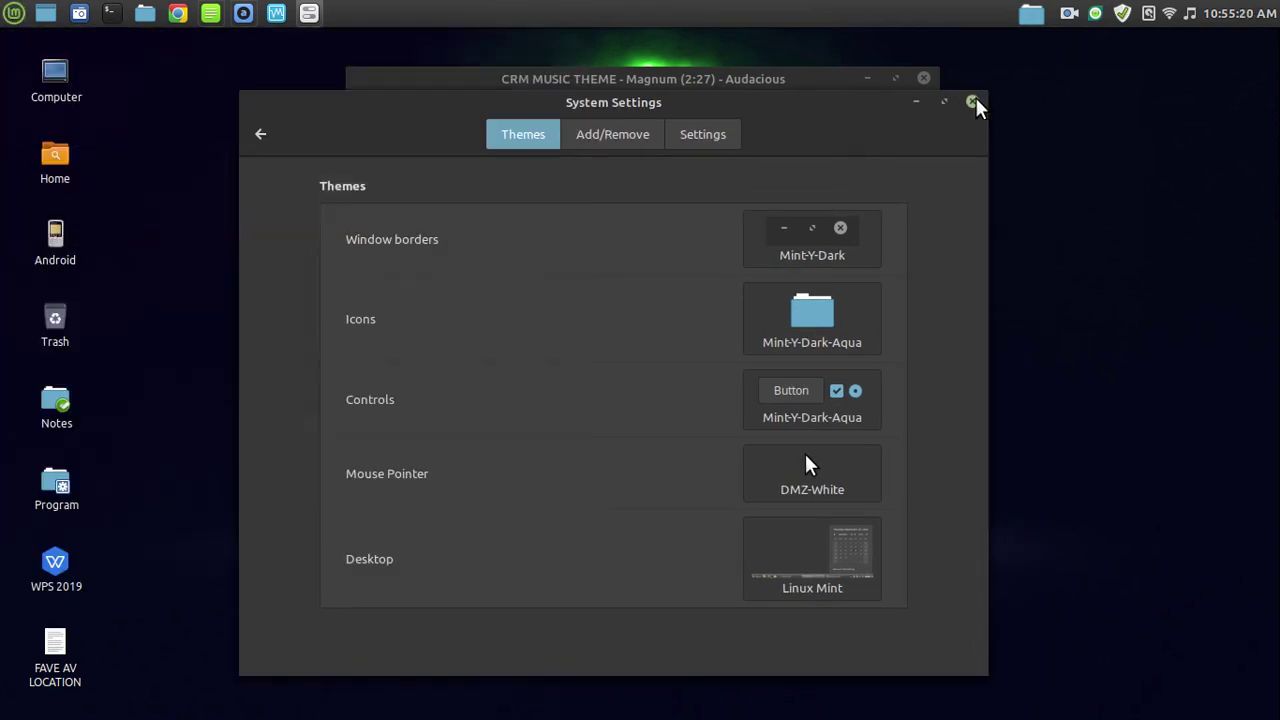
click(972, 102)
key(ctrl+alt+Up)
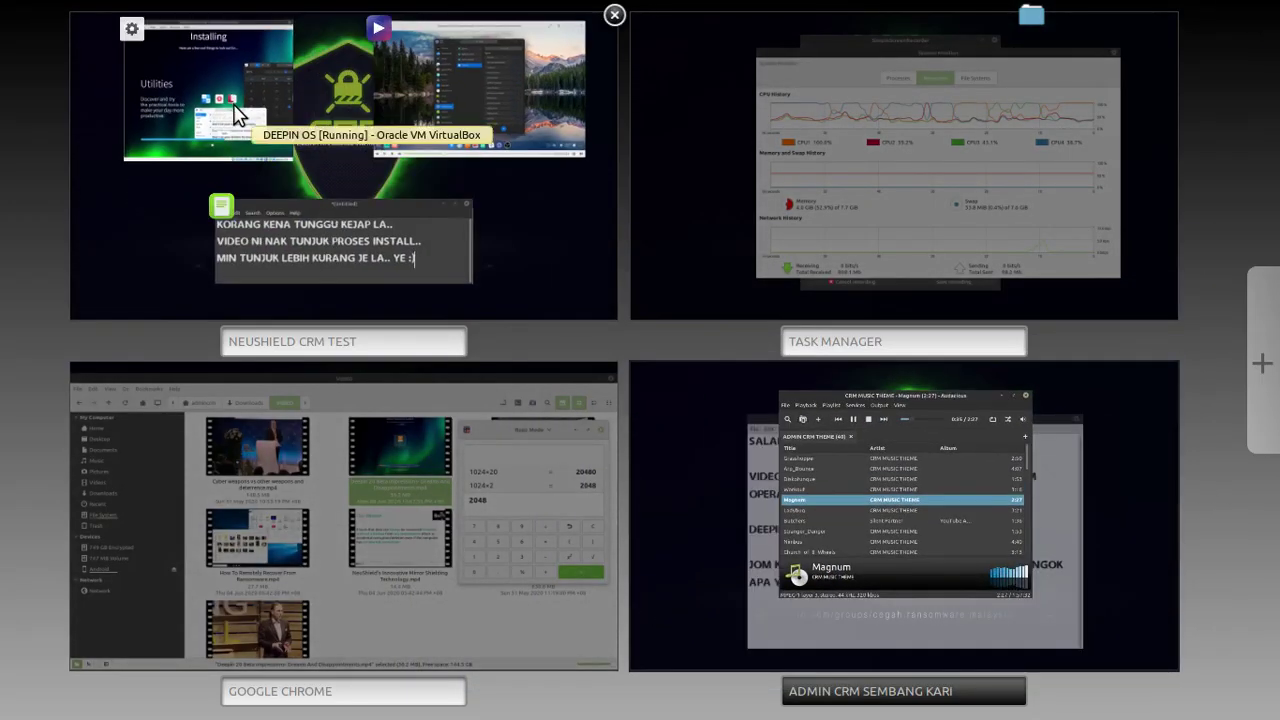
Move the video player into GOOGLE CHROME and discard the file manager and calculator there.
click(236, 122)
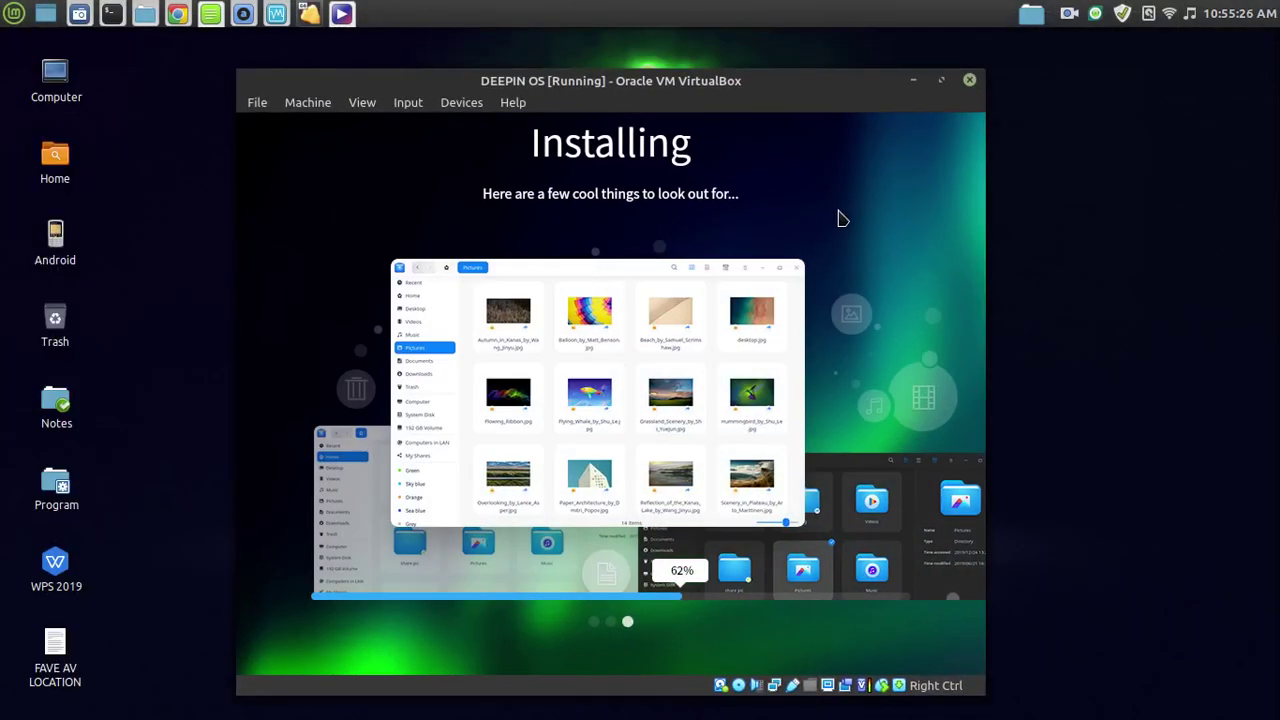
drag(776, 84, 754, 82)
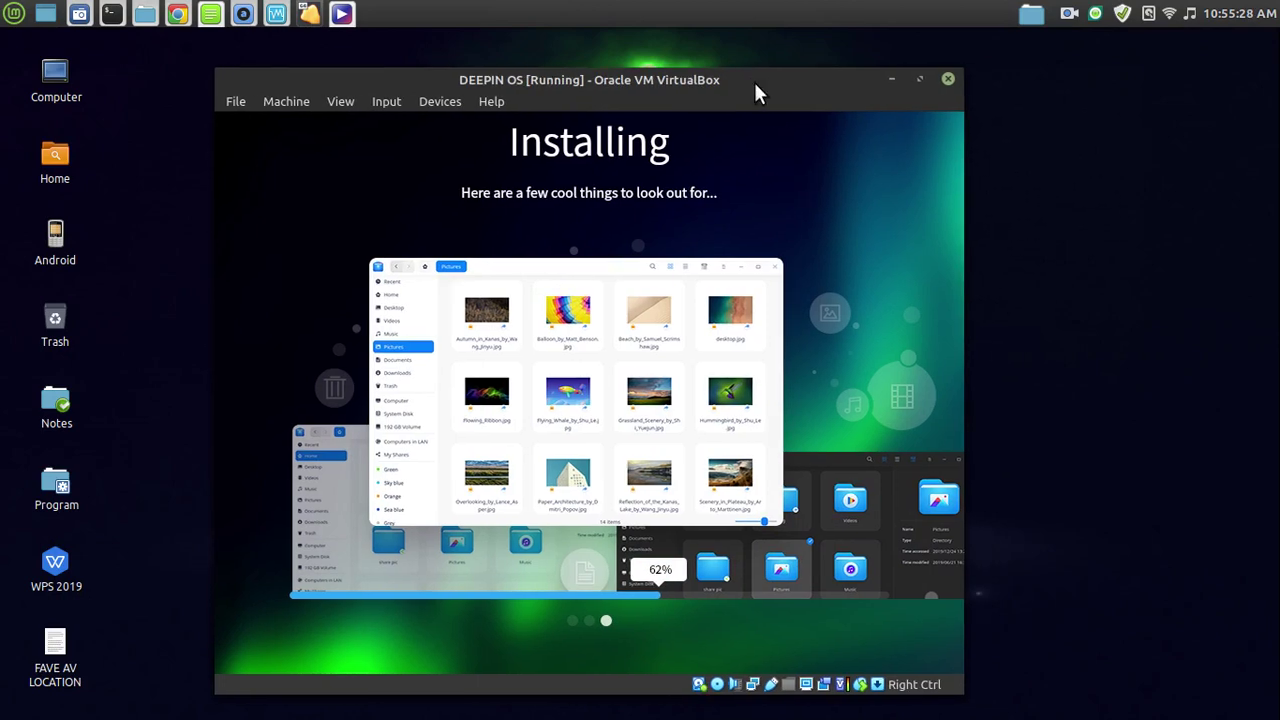
key(ctrl+alt+Up)
drag(503, 125, 405, 555)
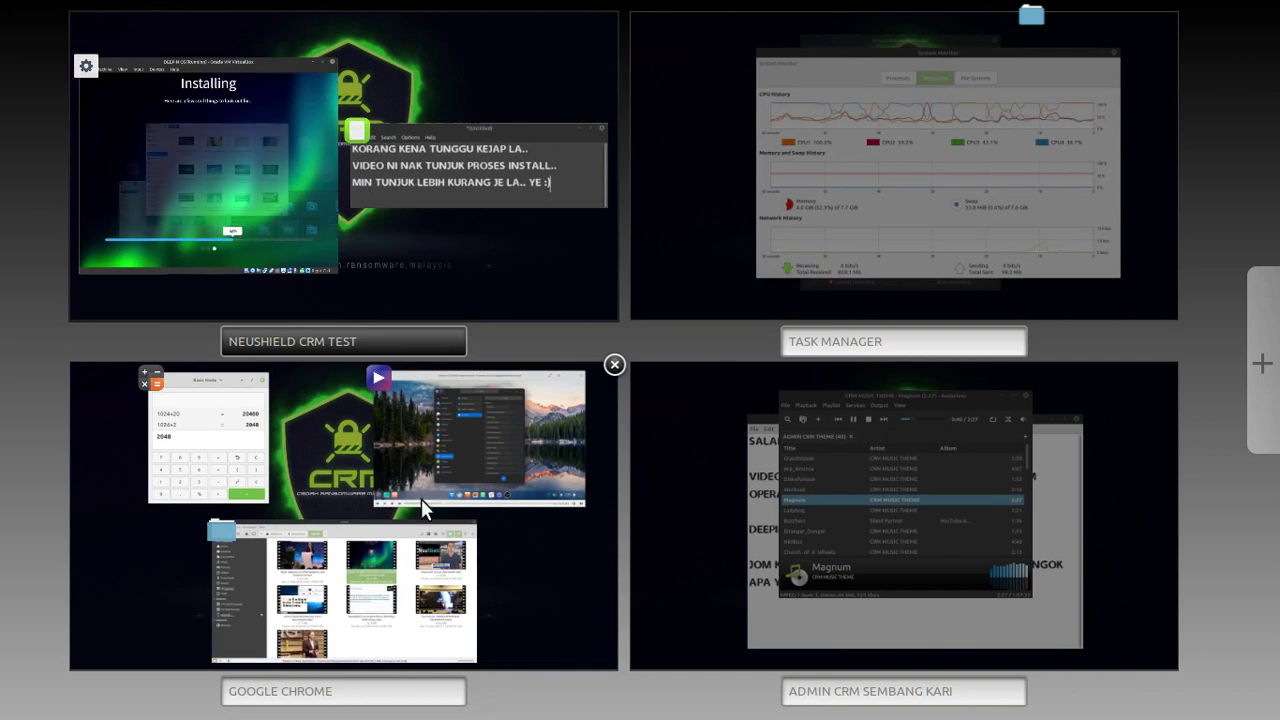
drag(378, 592, 672, 678)
drag(302, 556, 688, 692)
Go to the GOOGLE CHROME workspace and maximize the video player.
click(392, 518)
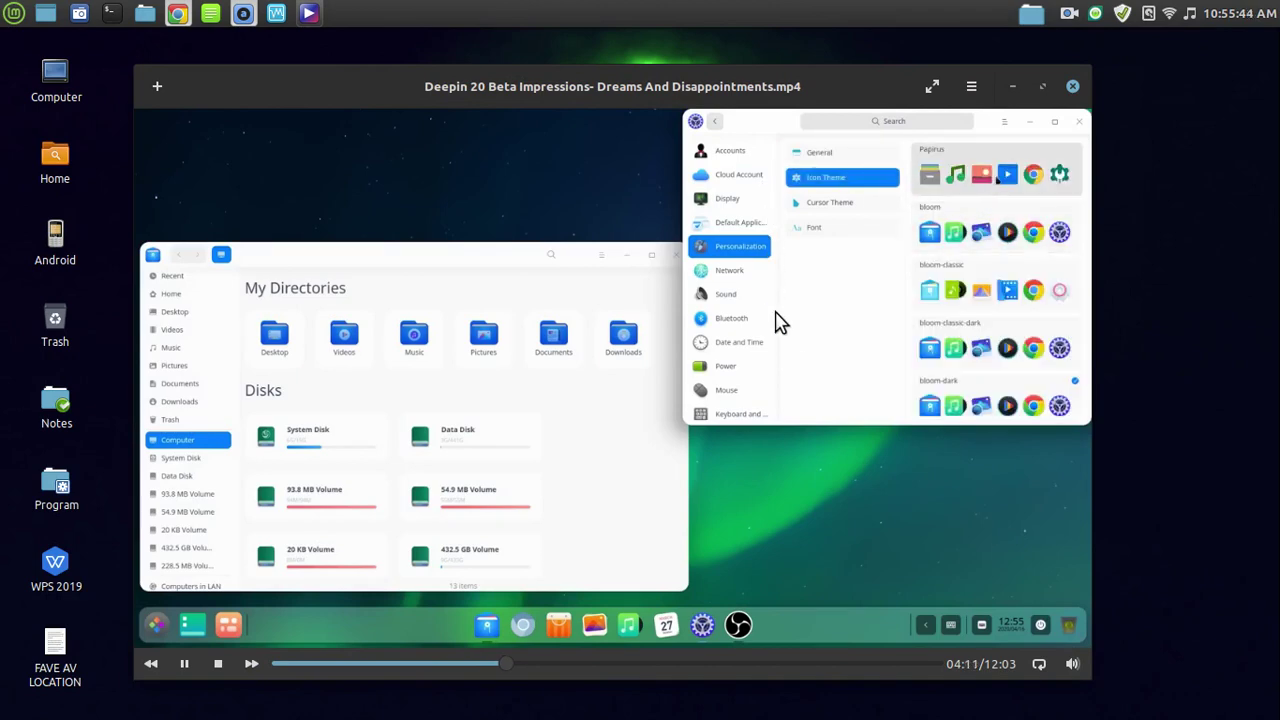
double_click(870, 83)
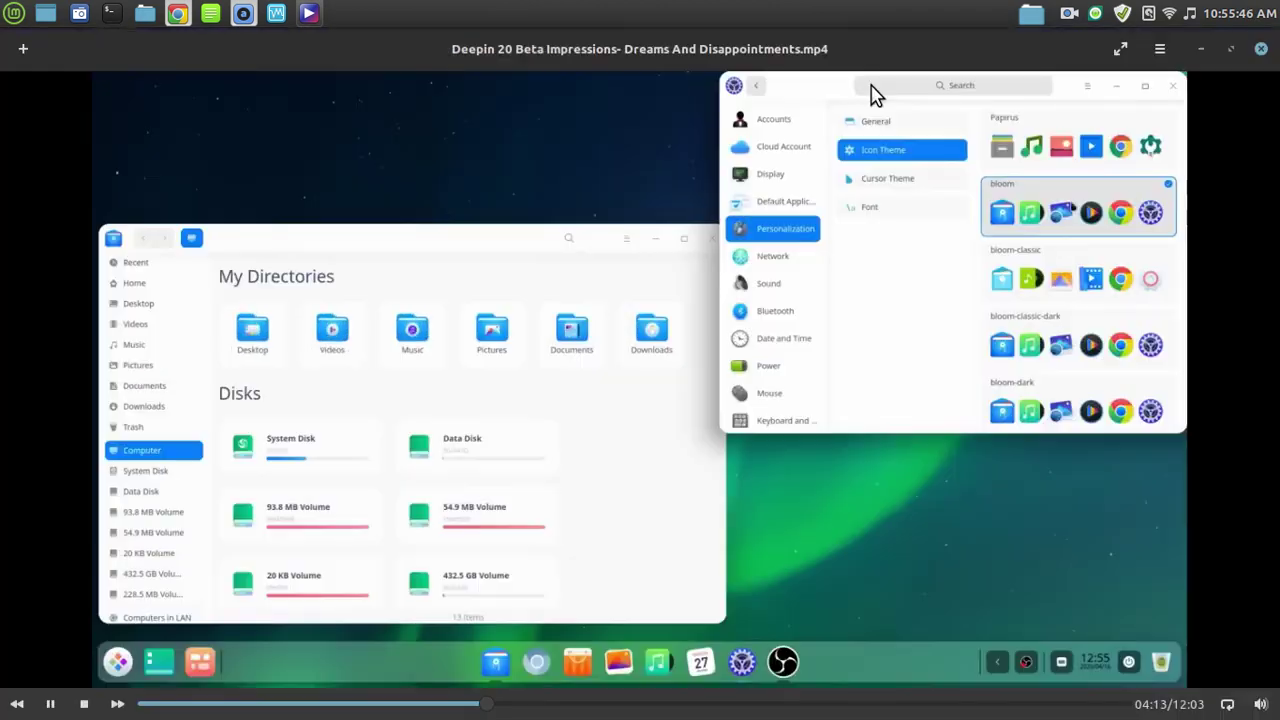
key(ctrl+alt+Down)
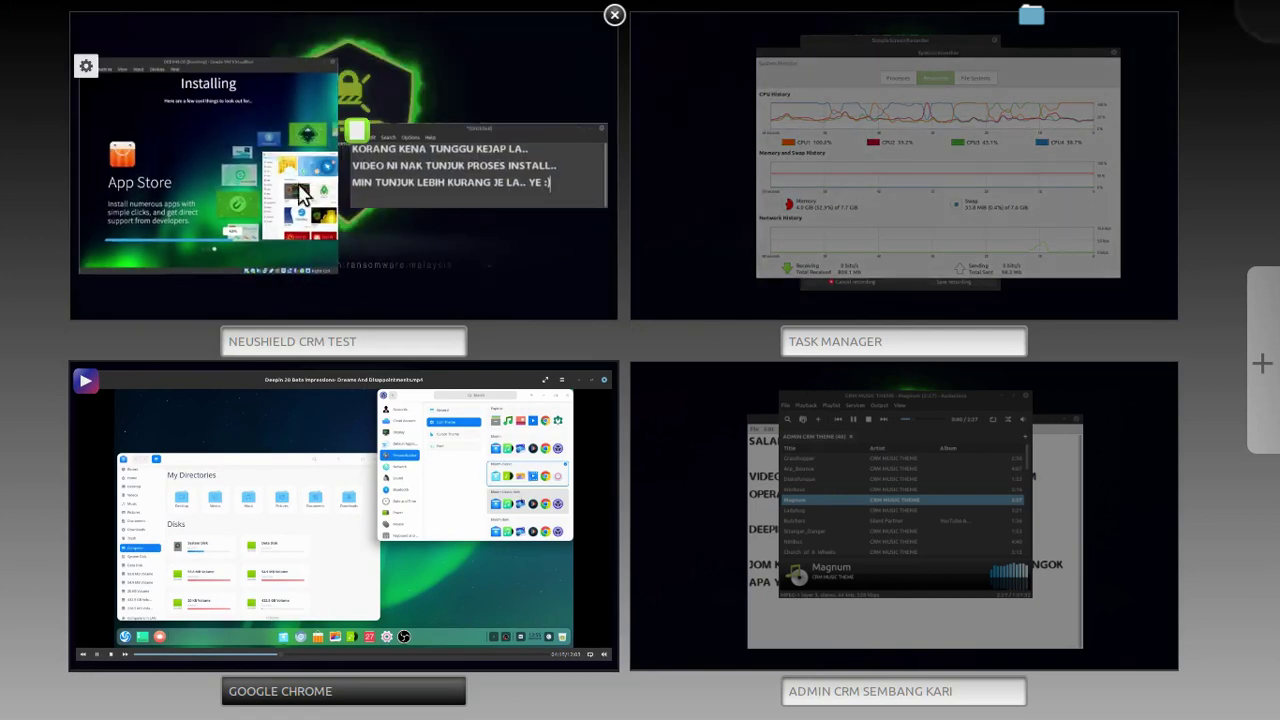
click(239, 133)
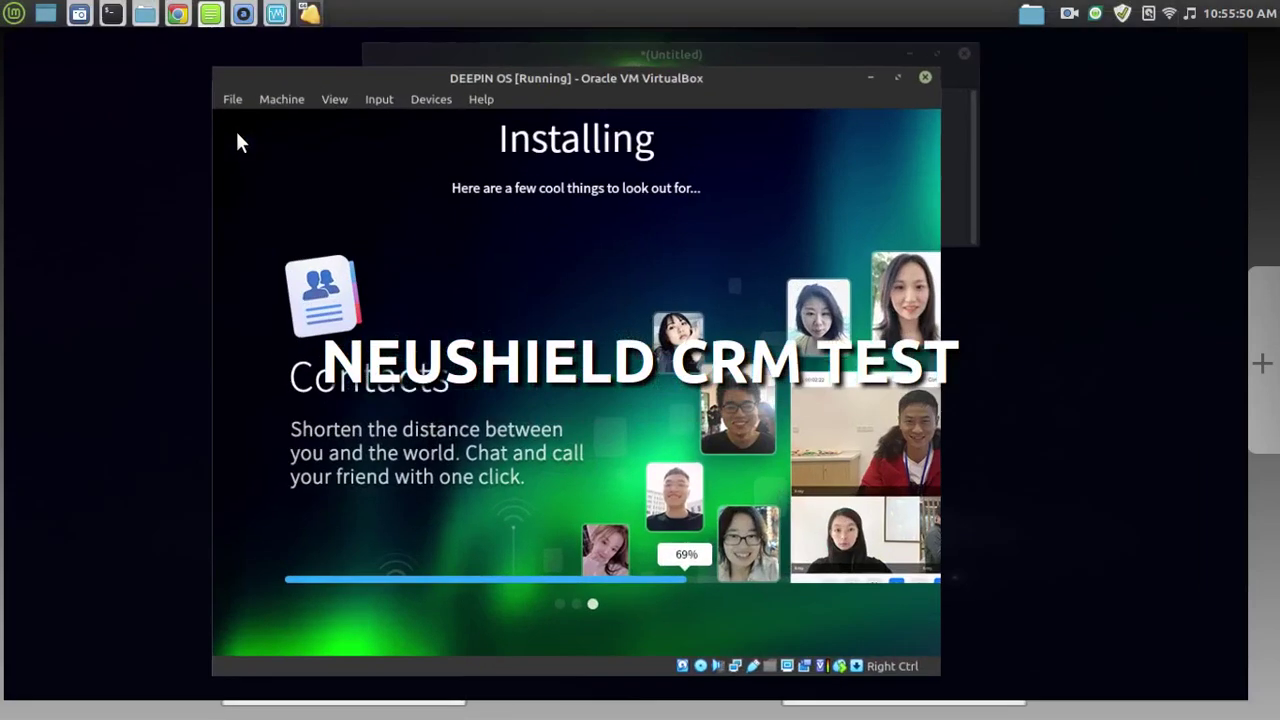
double_click(750, 81)
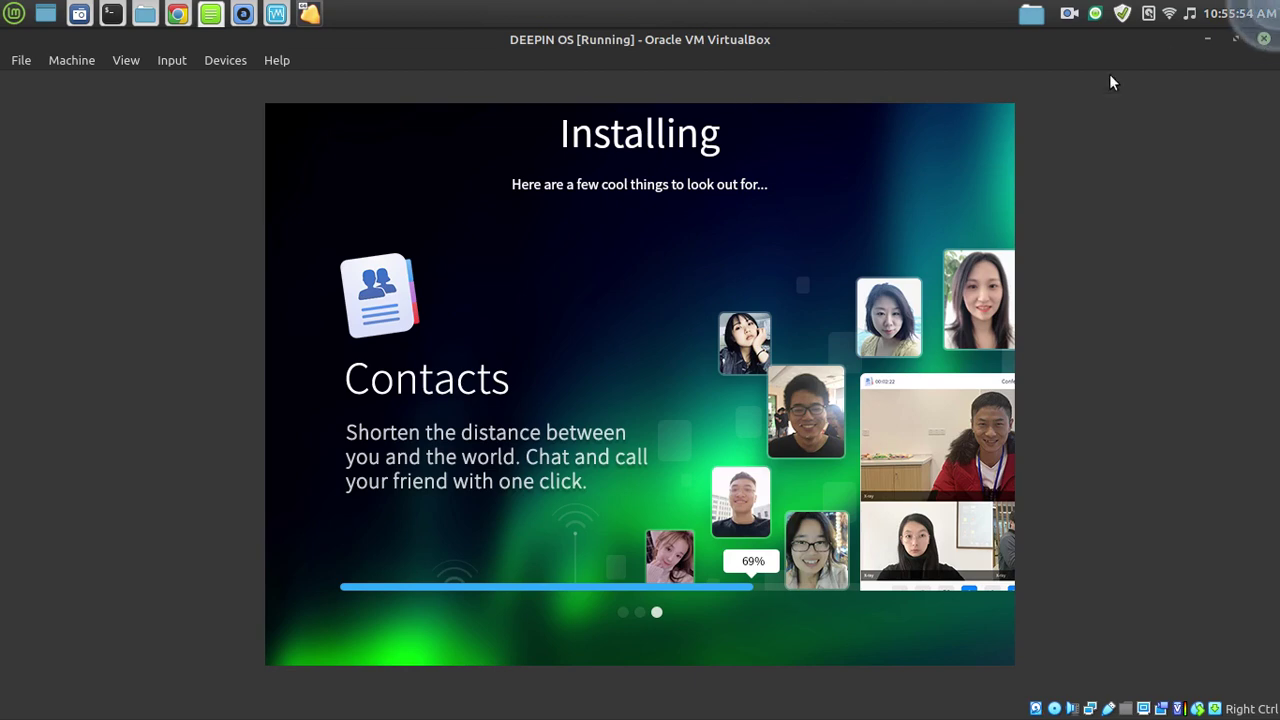
drag(1073, 41, 831, 86)
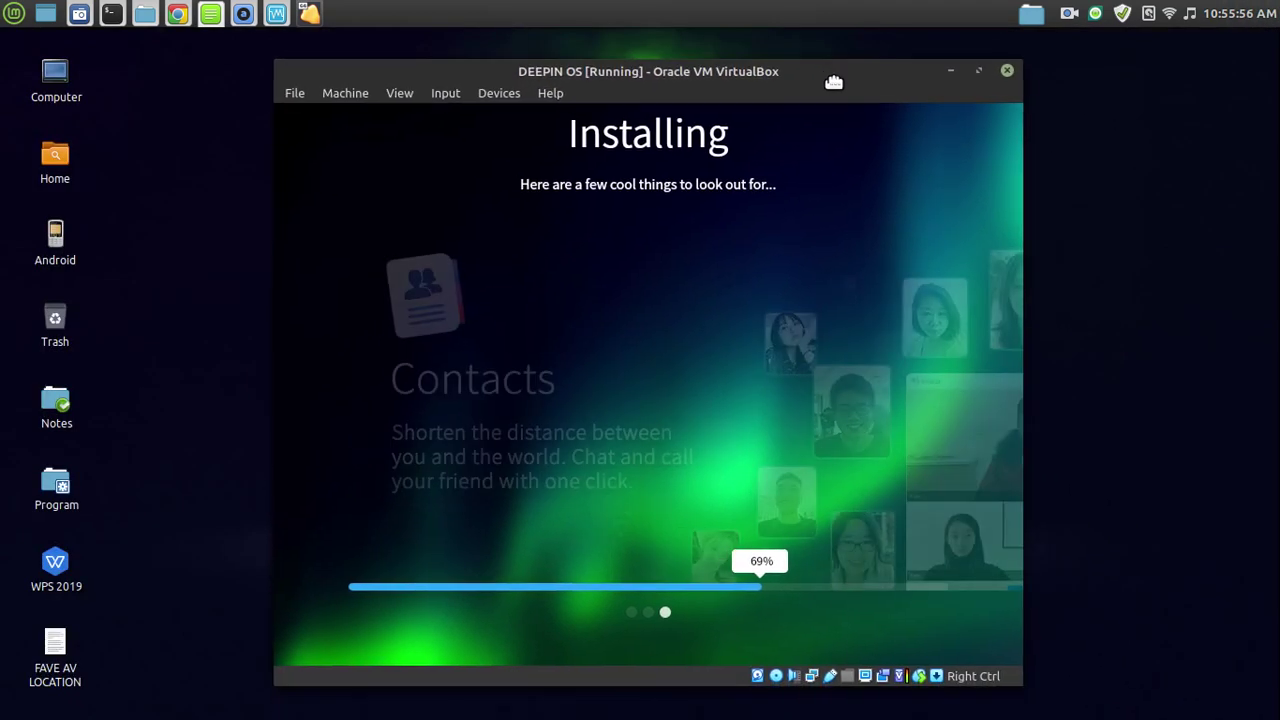
mouse_move(1277, 13)
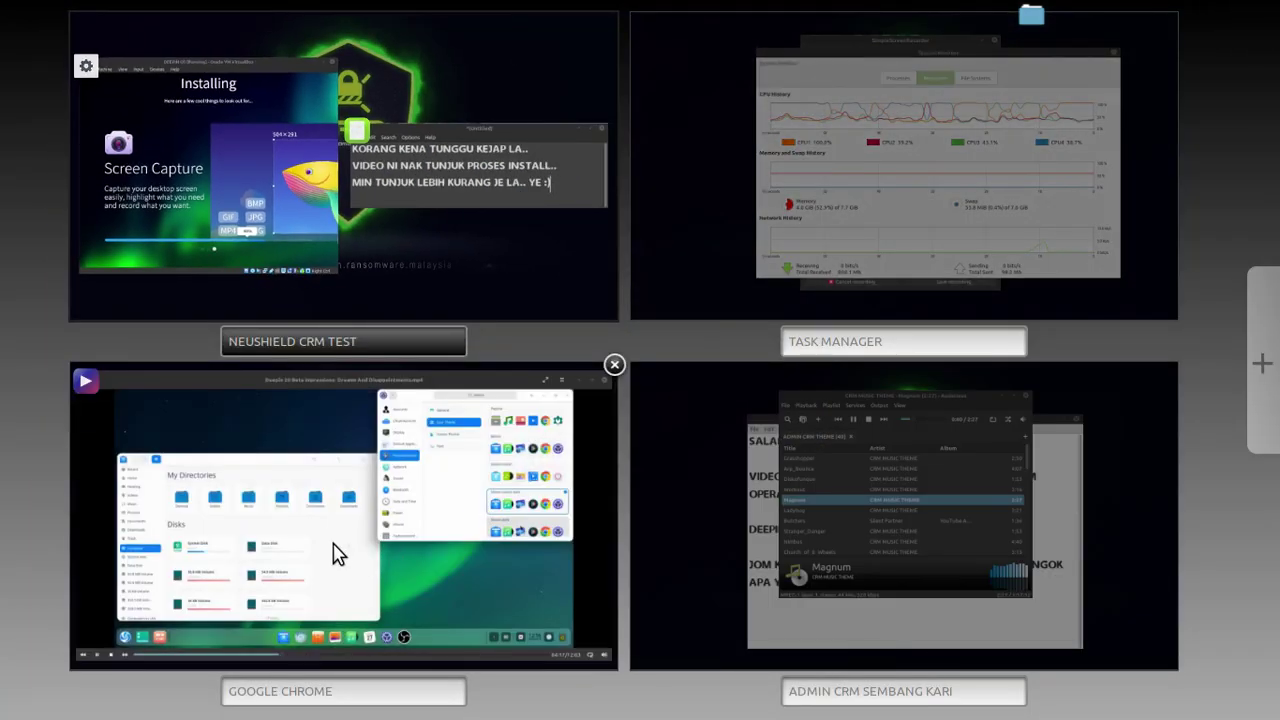
click(340, 553)
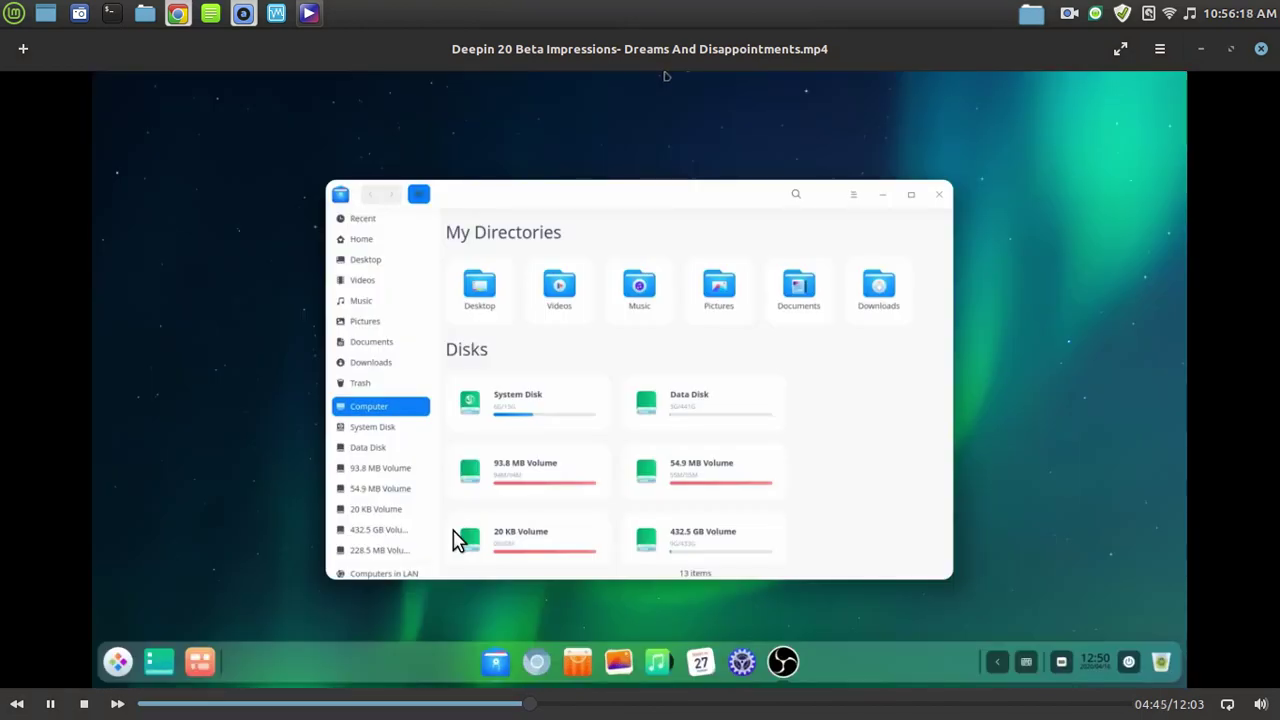
key(ctrl+alt+Down)
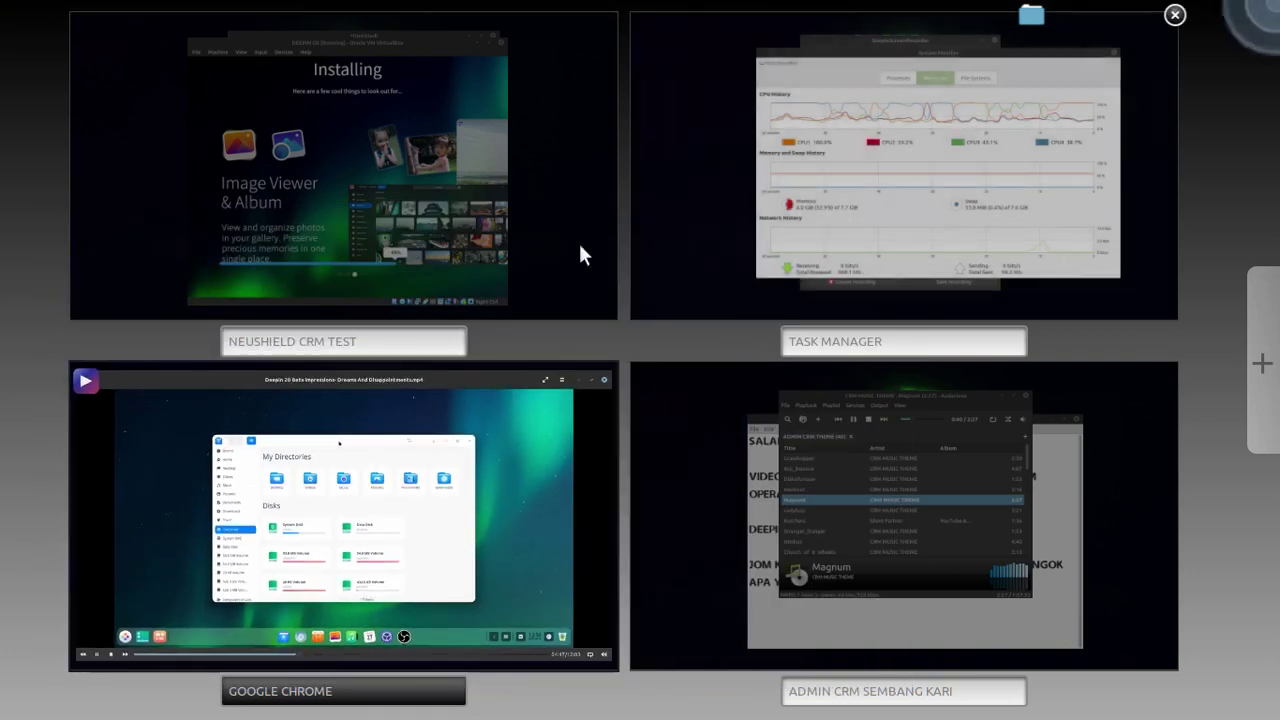
Move the Xed notes window from NEUSHIELD CRM TEST to ADMIN CRM SEMBANG KARI.
click(246, 215)
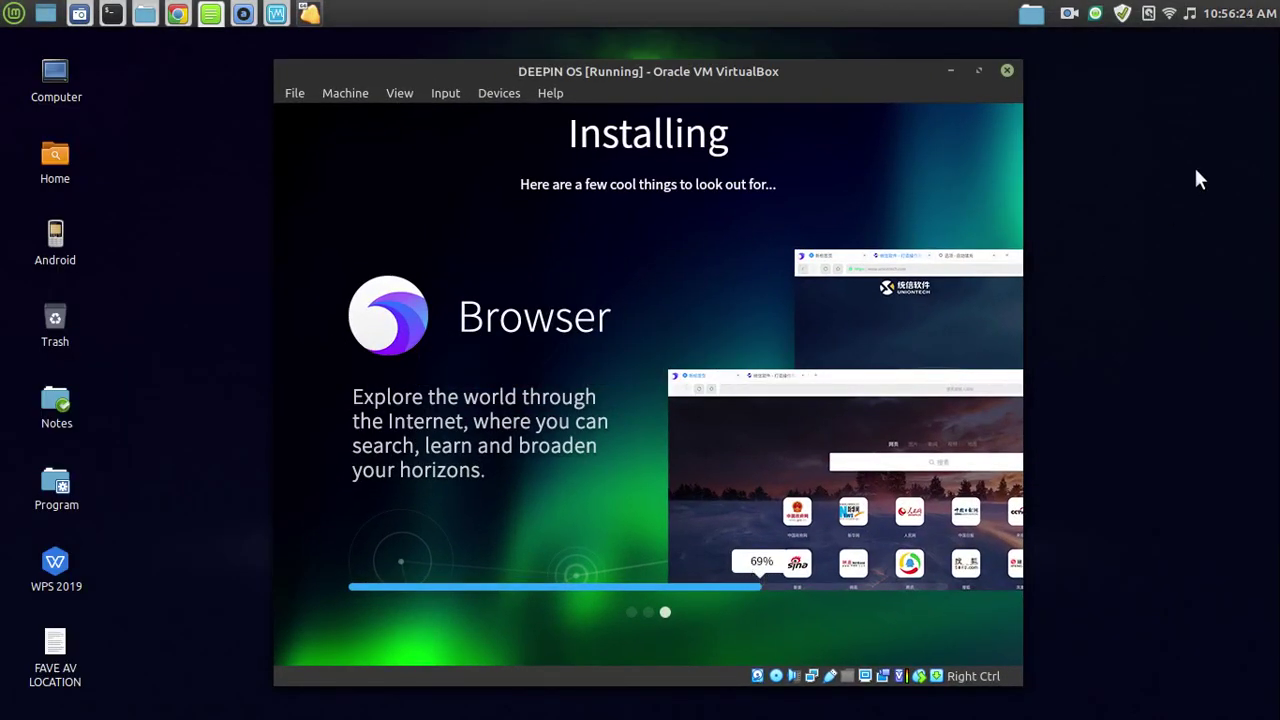
mouse_move(1279, 1)
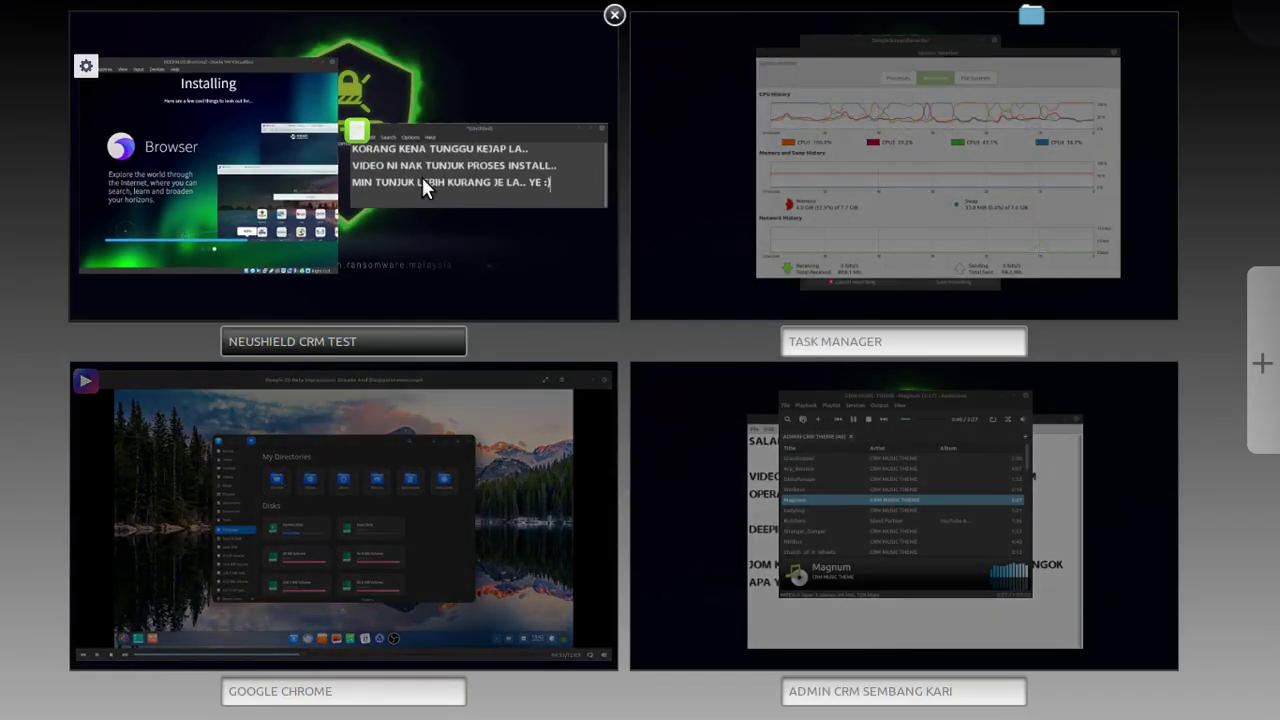
drag(423, 180, 808, 511)
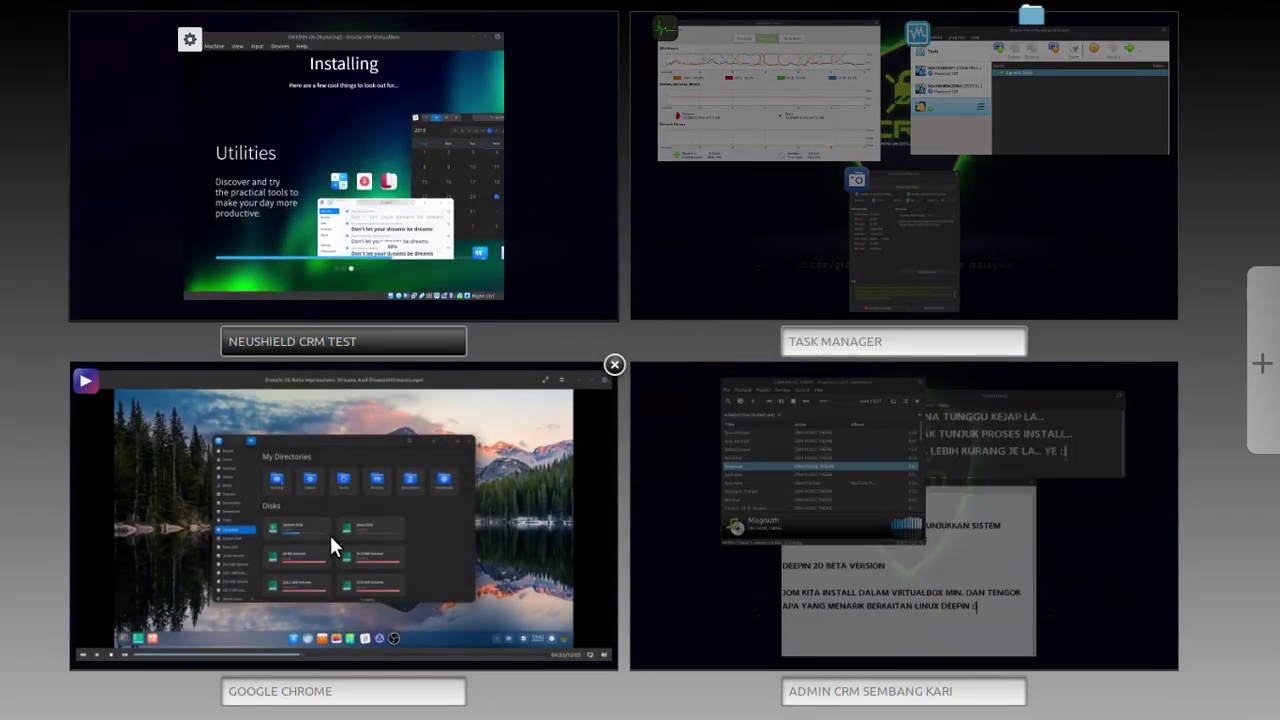
Check the video in GOOGLE CHROME, then return to the installer workspace and reposition the VM.
click(366, 539)
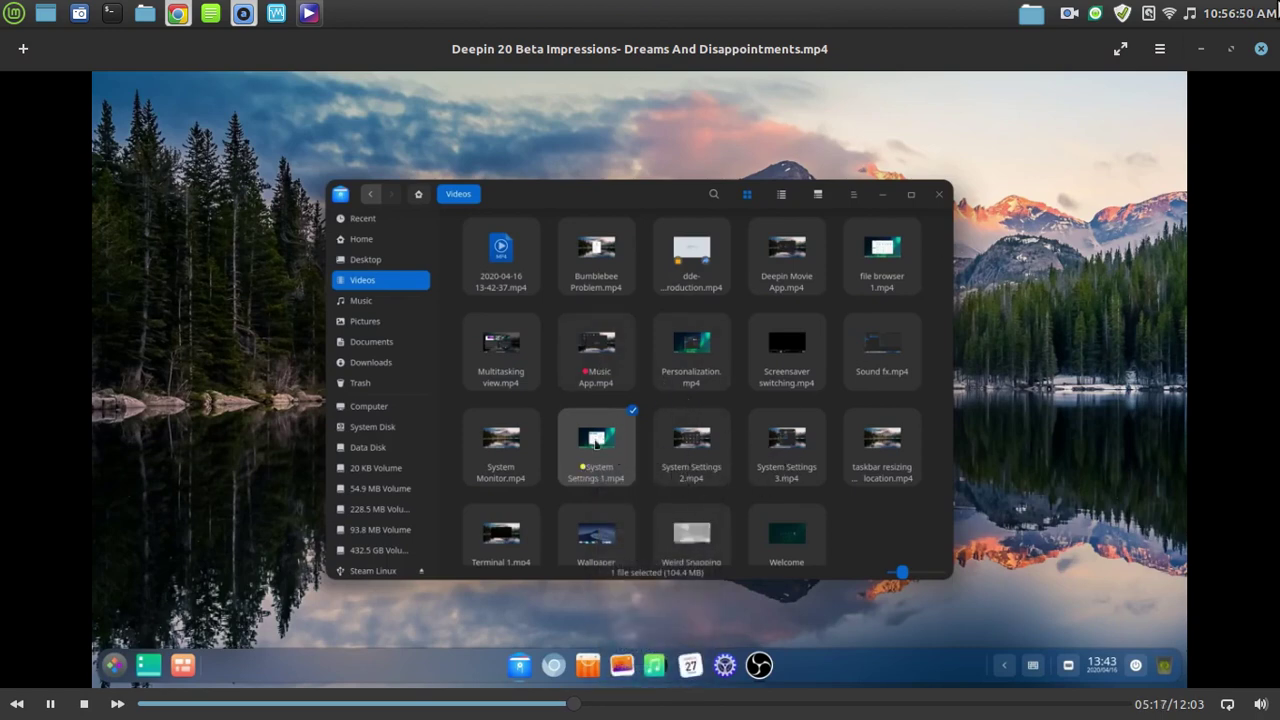
mouse_move(1279, 0)
click(409, 491)
mouse_move(1279, 0)
click(291, 223)
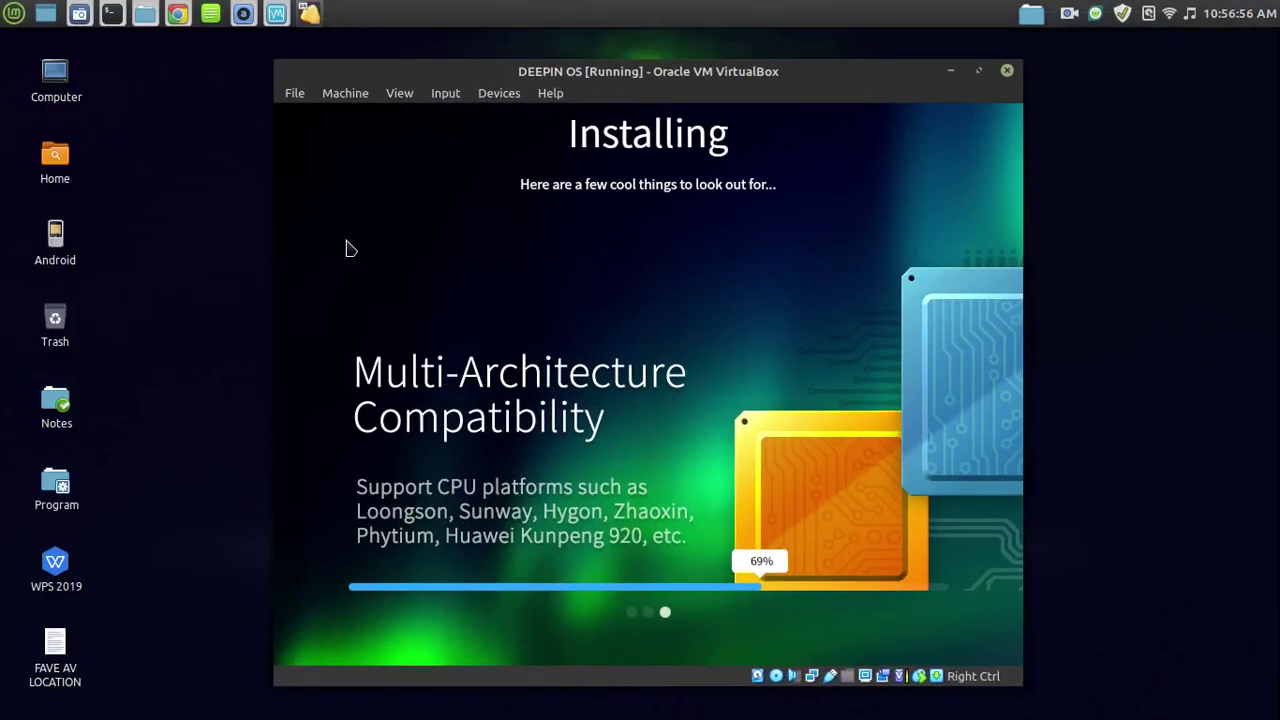
drag(676, 80, 625, 73)
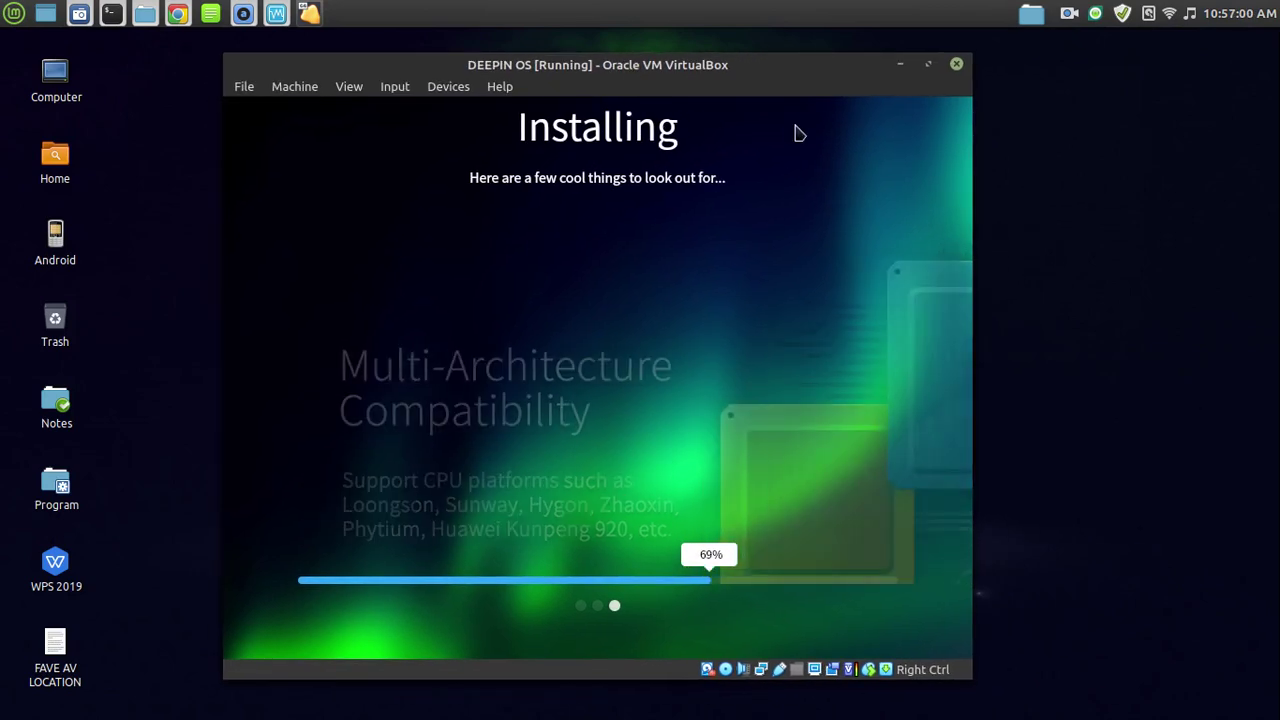
On the music workspace, play Ladybug, Stranger_Danger, then Nimbus in Audacious.
mouse_move(1279, 0)
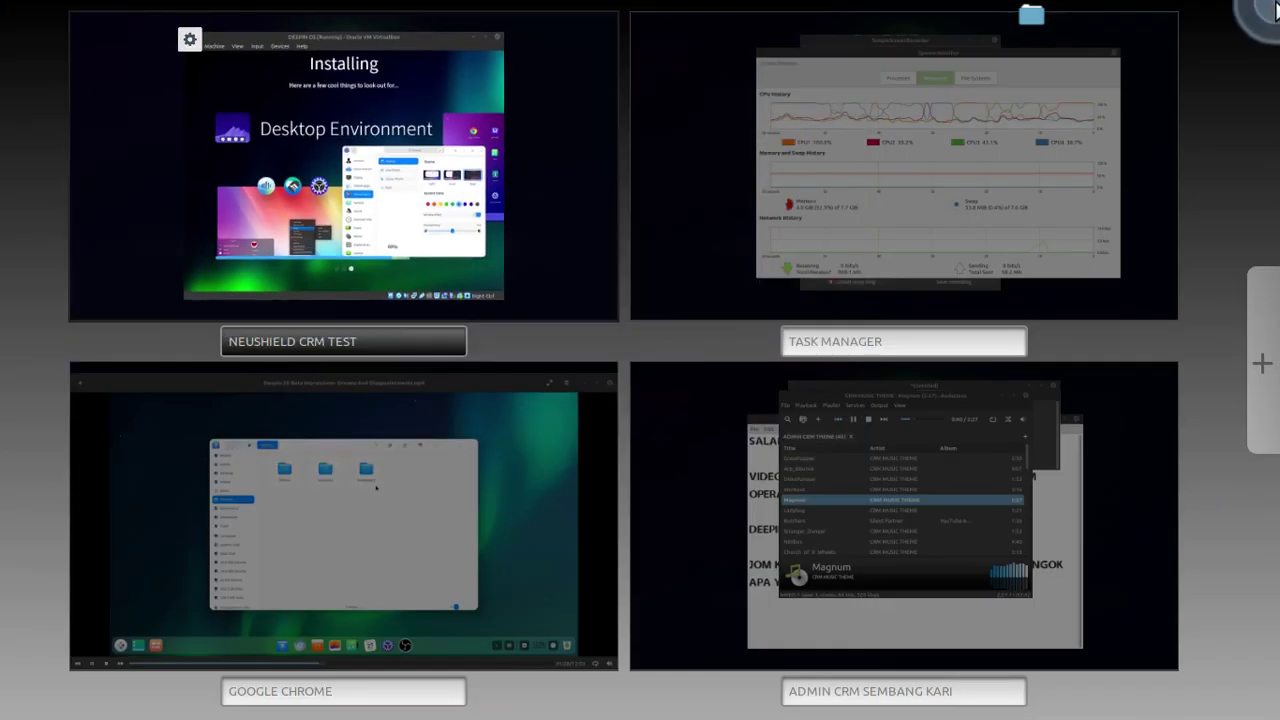
mouse_move(944, 414)
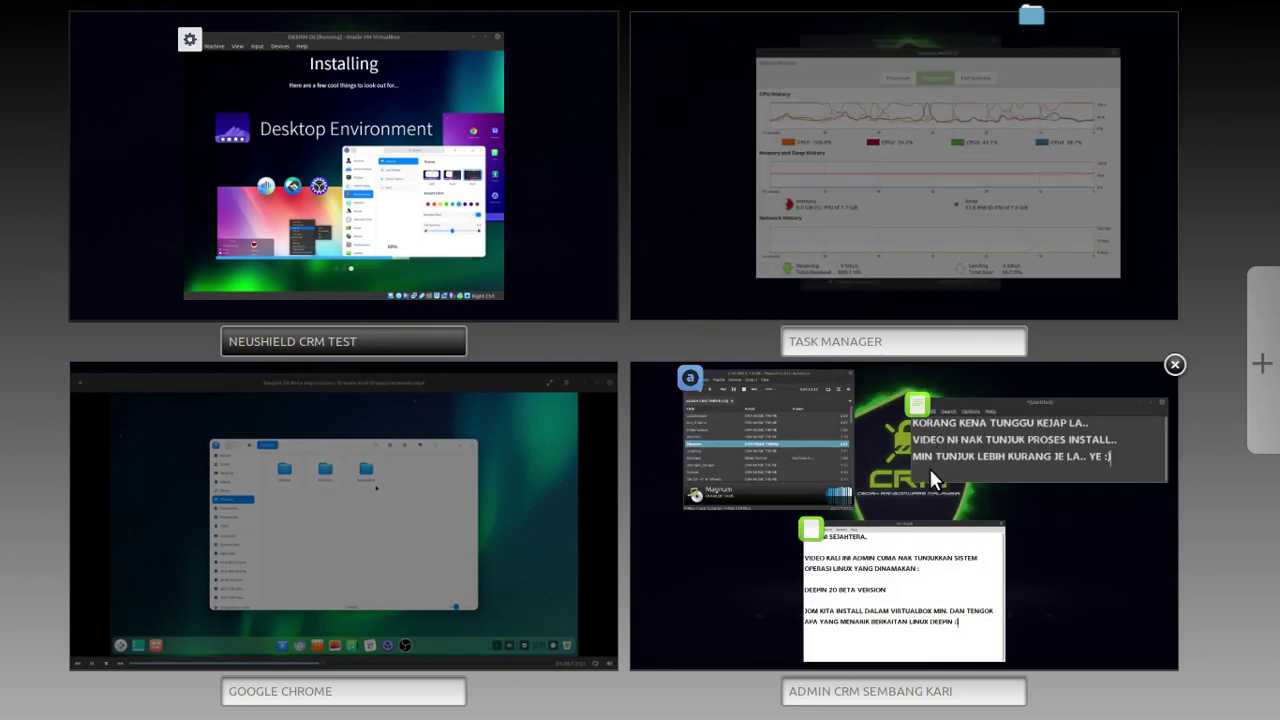
click(797, 475)
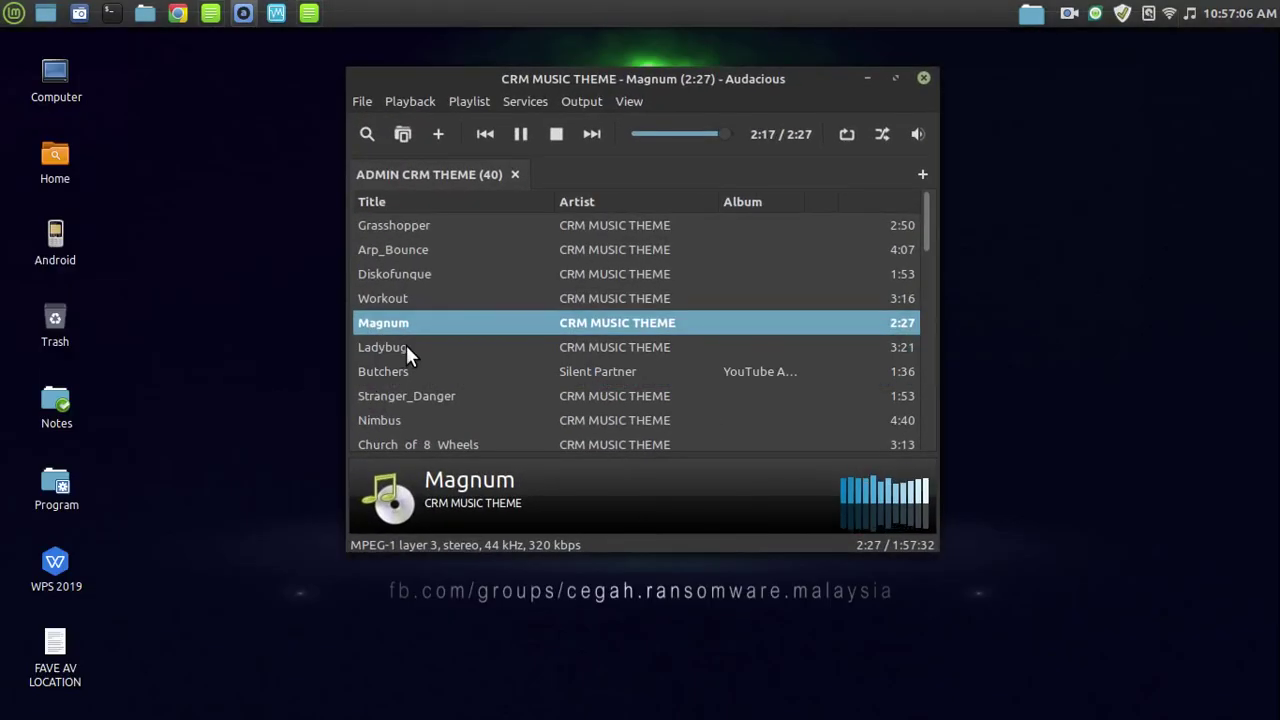
double_click(406, 345)
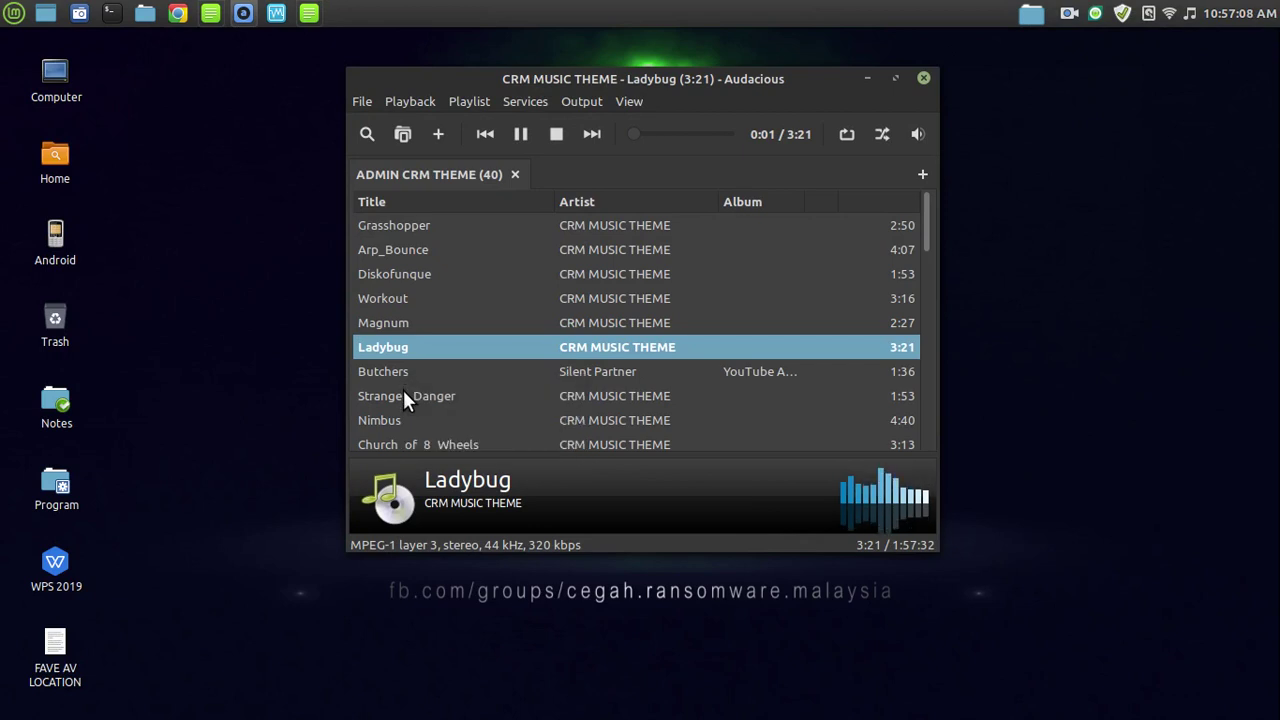
double_click(403, 396)
scroll(437, 390, down, 1)
double_click(433, 380)
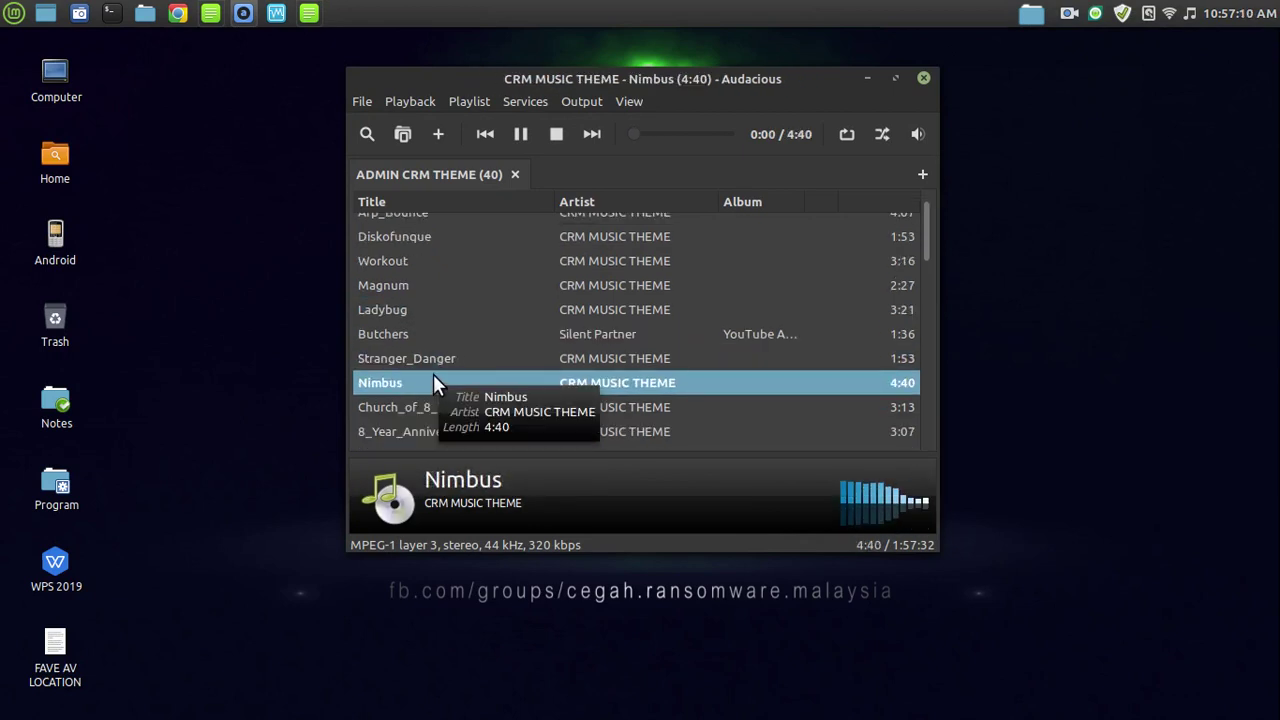
Move Nimbus between Butchers and Stranger_Danger, then bring Celluloid back in front.
scroll(433, 383, down, 1)
drag(439, 340, 450, 322)
key(ctrl+alt+Down)
click(360, 516)
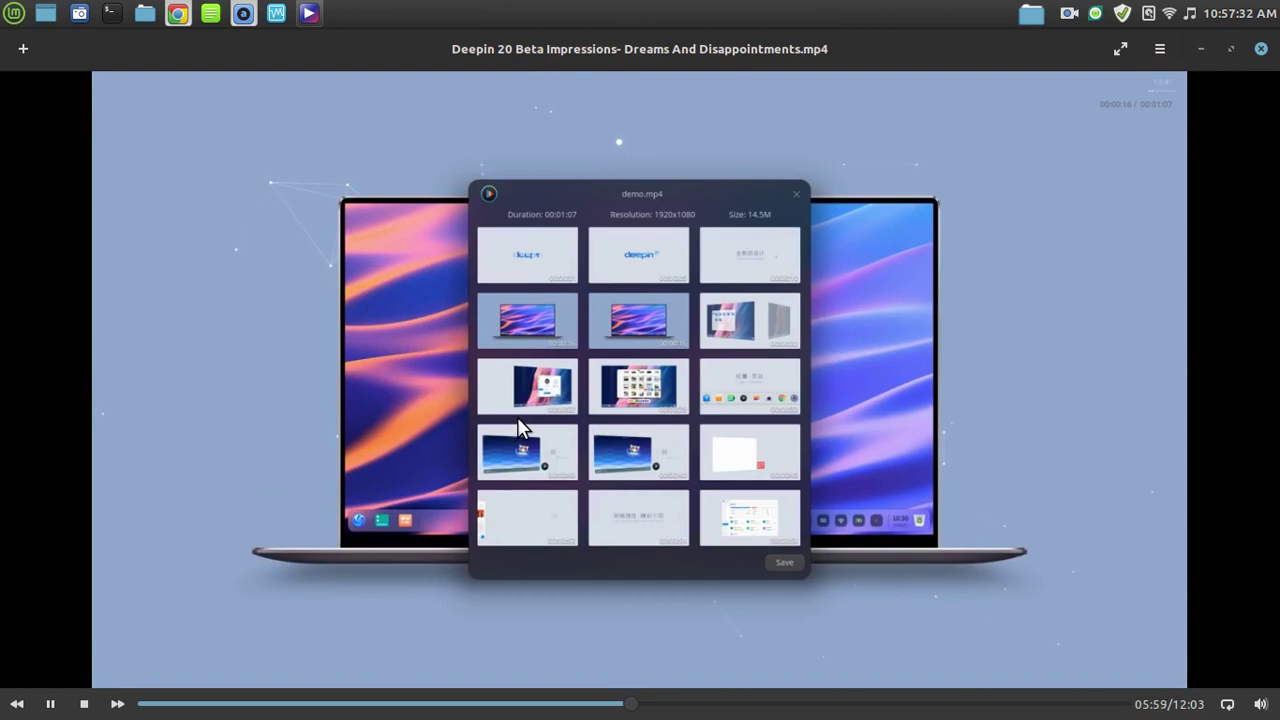
mouse_move(1278, 2)
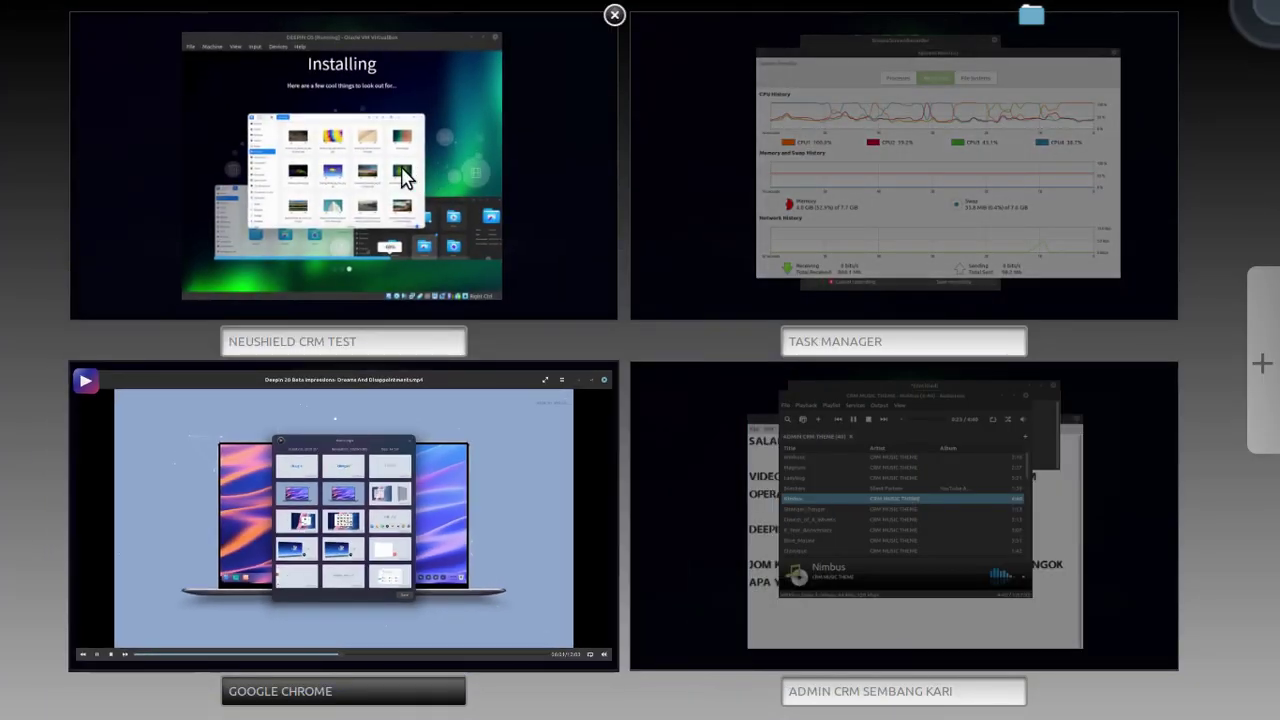
Raise the installer VM and discard the leftover window on the GOOGLE CHROME workspace.
click(396, 172)
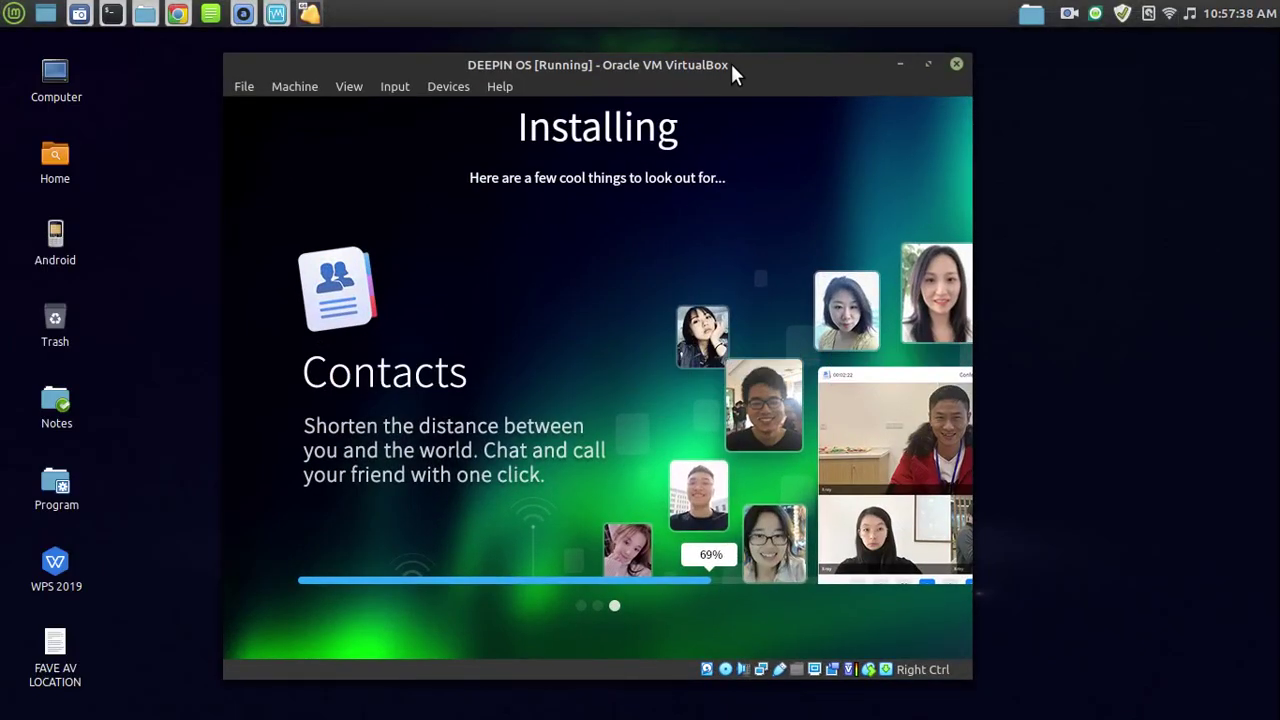
drag(731, 70, 717, 66)
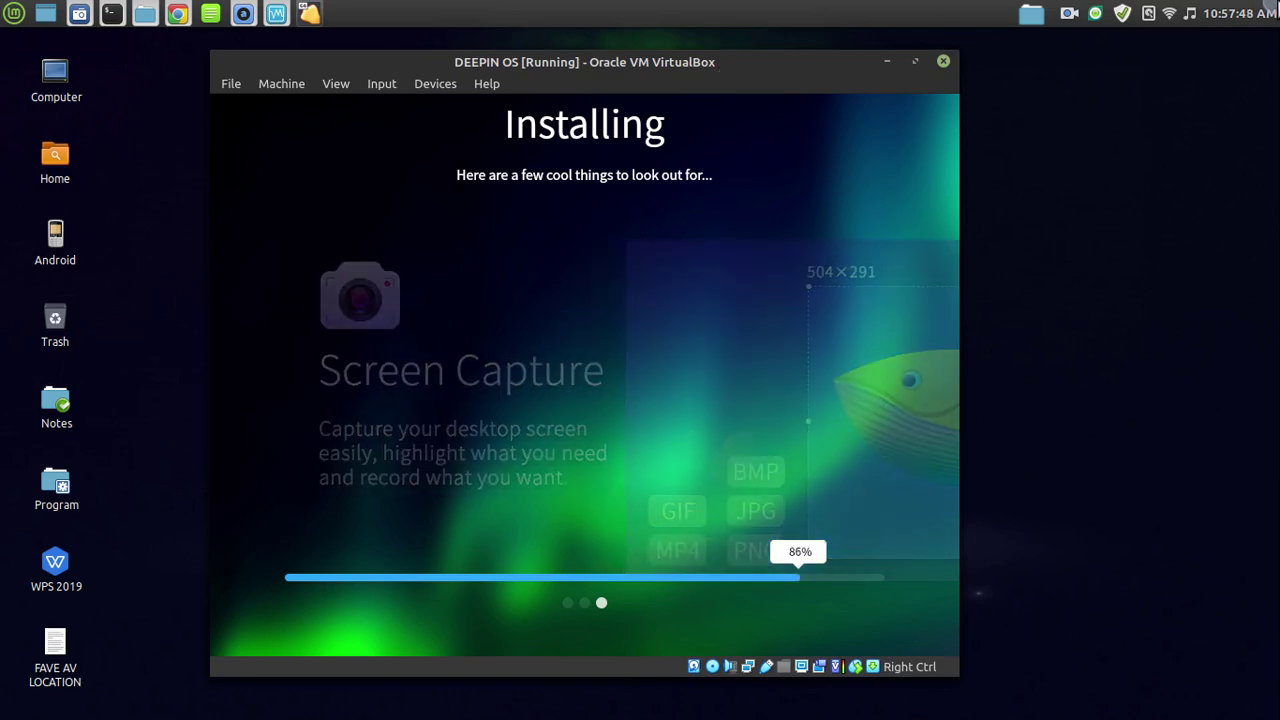
mouse_move(1279, 1)
drag(414, 472, 646, 684)
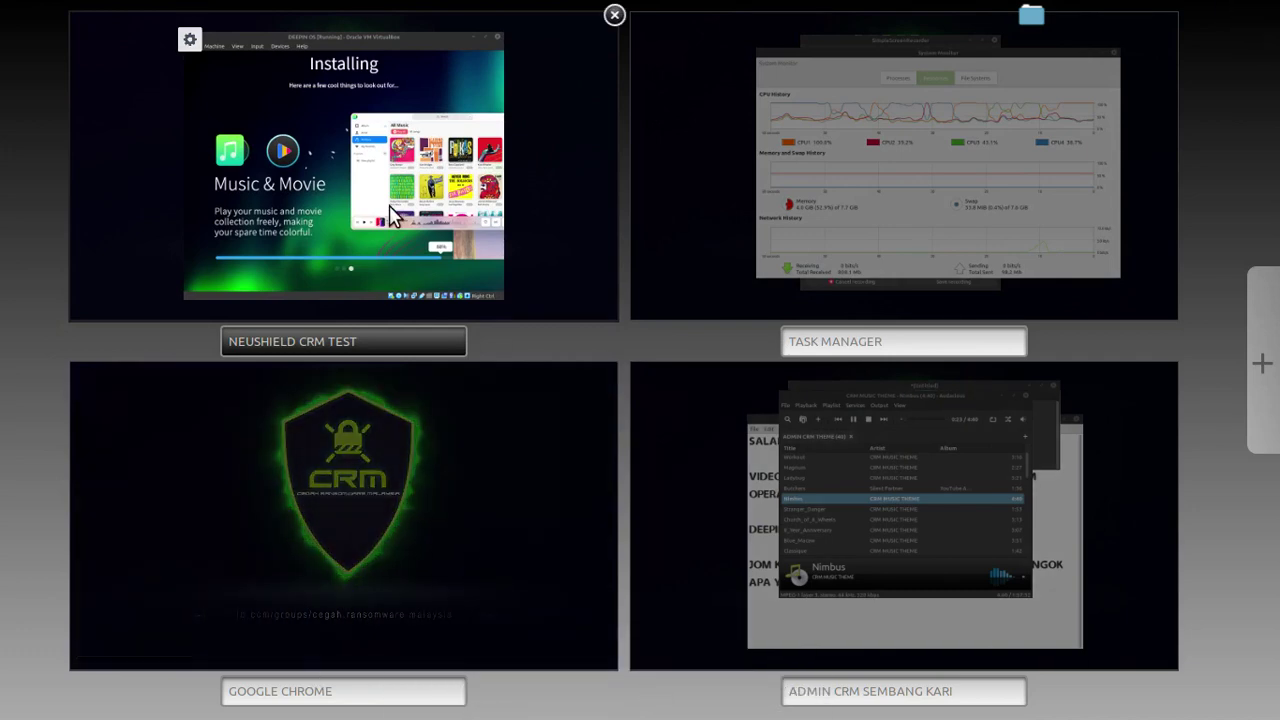
click(397, 226)
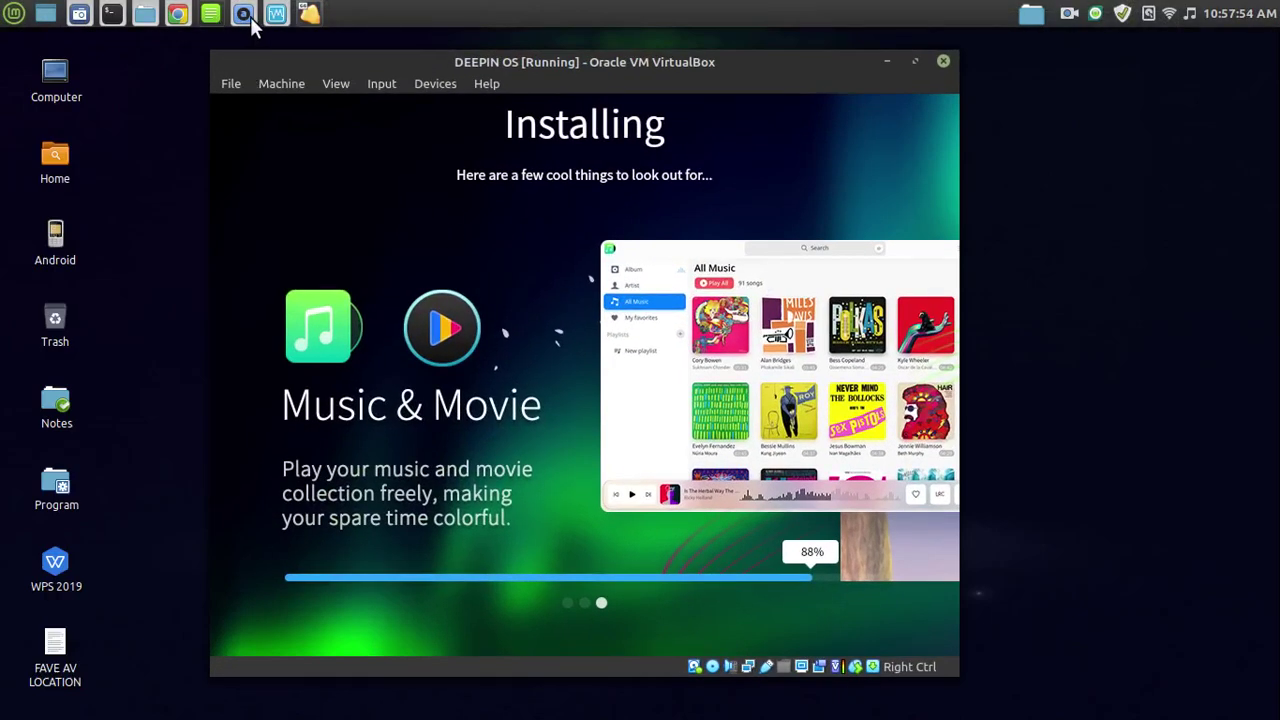
Drag the Xed note onto the installer's workspace and go there.
mouse_move(1279, 1)
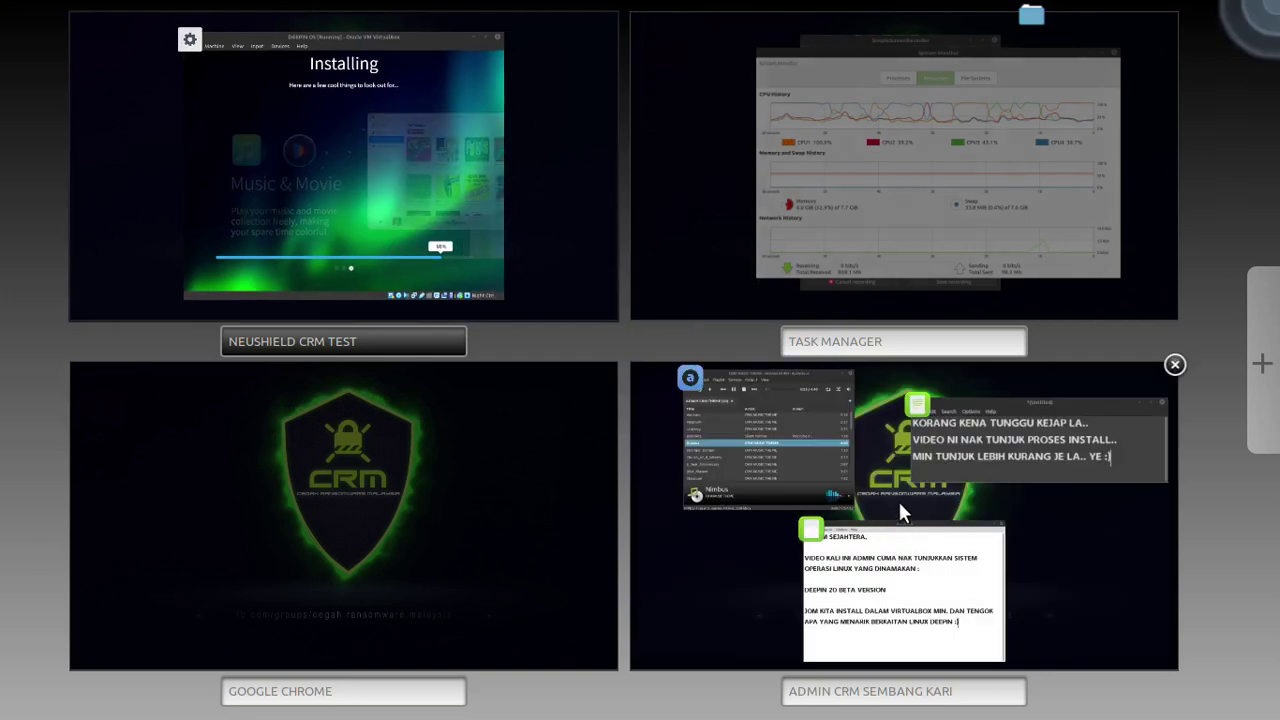
drag(1022, 426, 439, 206)
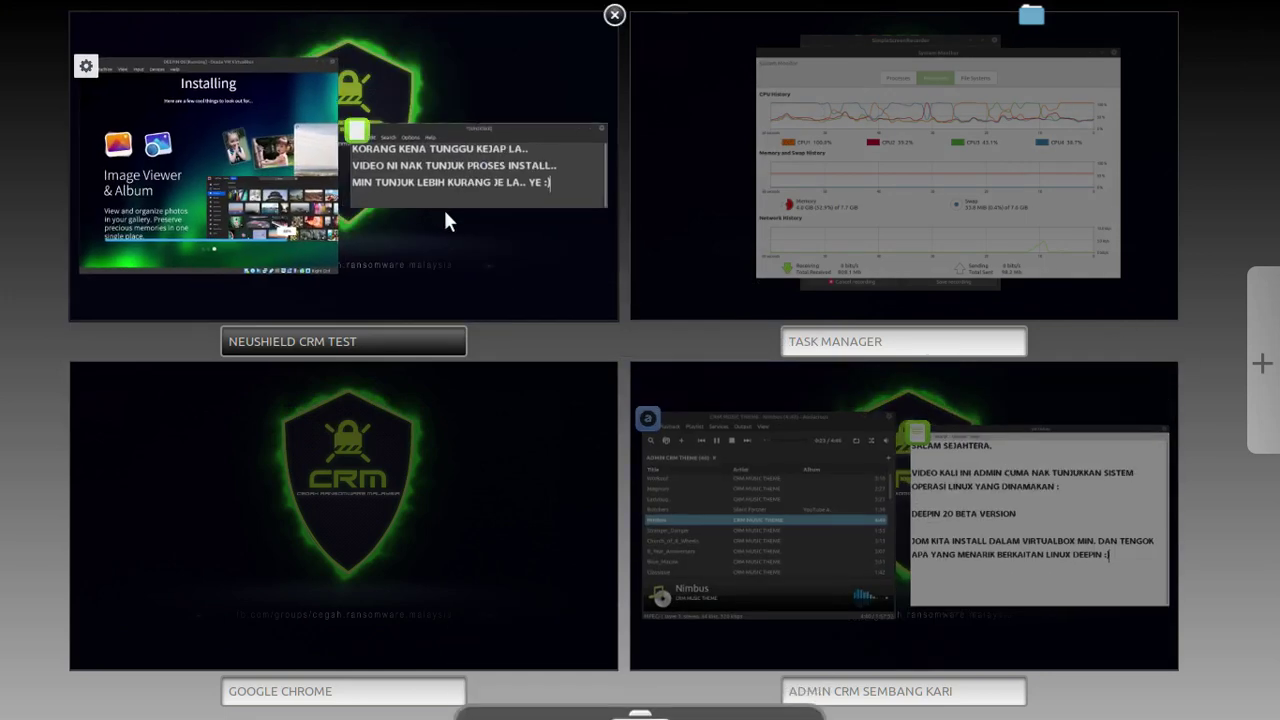
click(475, 190)
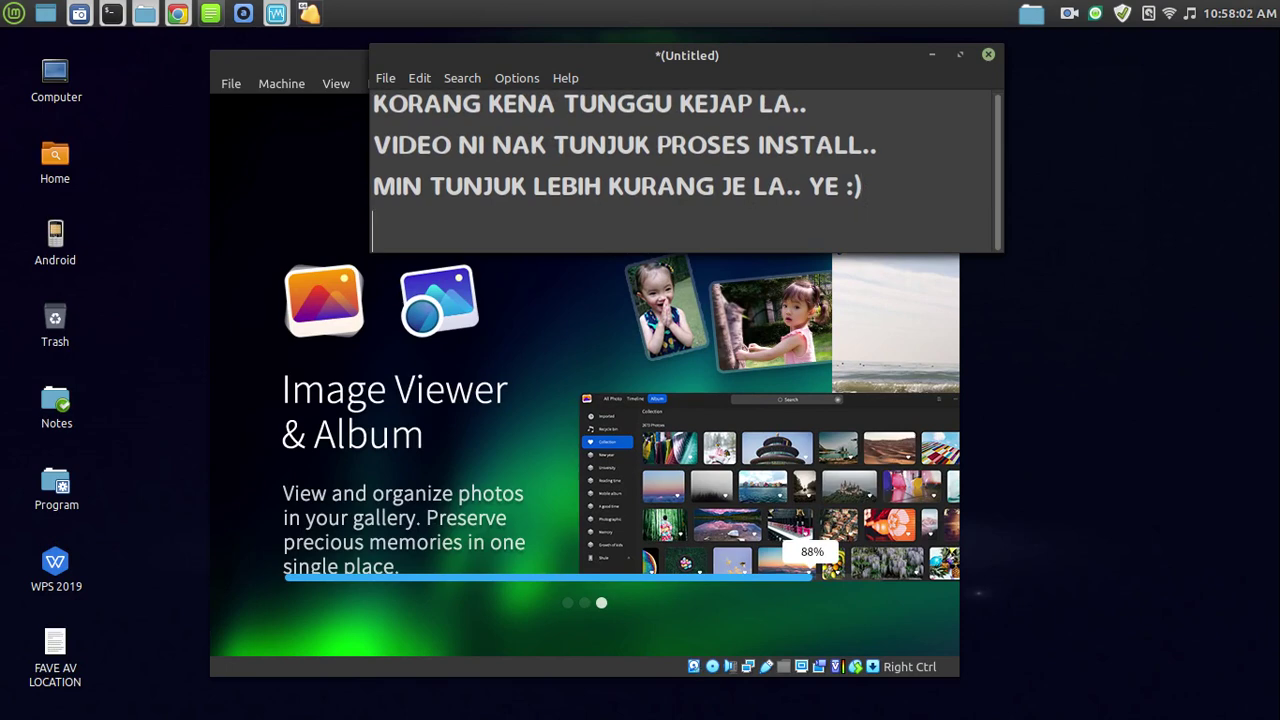
Append the line 'OKAY DAH NAK SIAP NI.. DAH 88% YEAYYY SIAP :)' to the note and minimise it.
key(Return)
key(Return)
text(OKAY DAH)
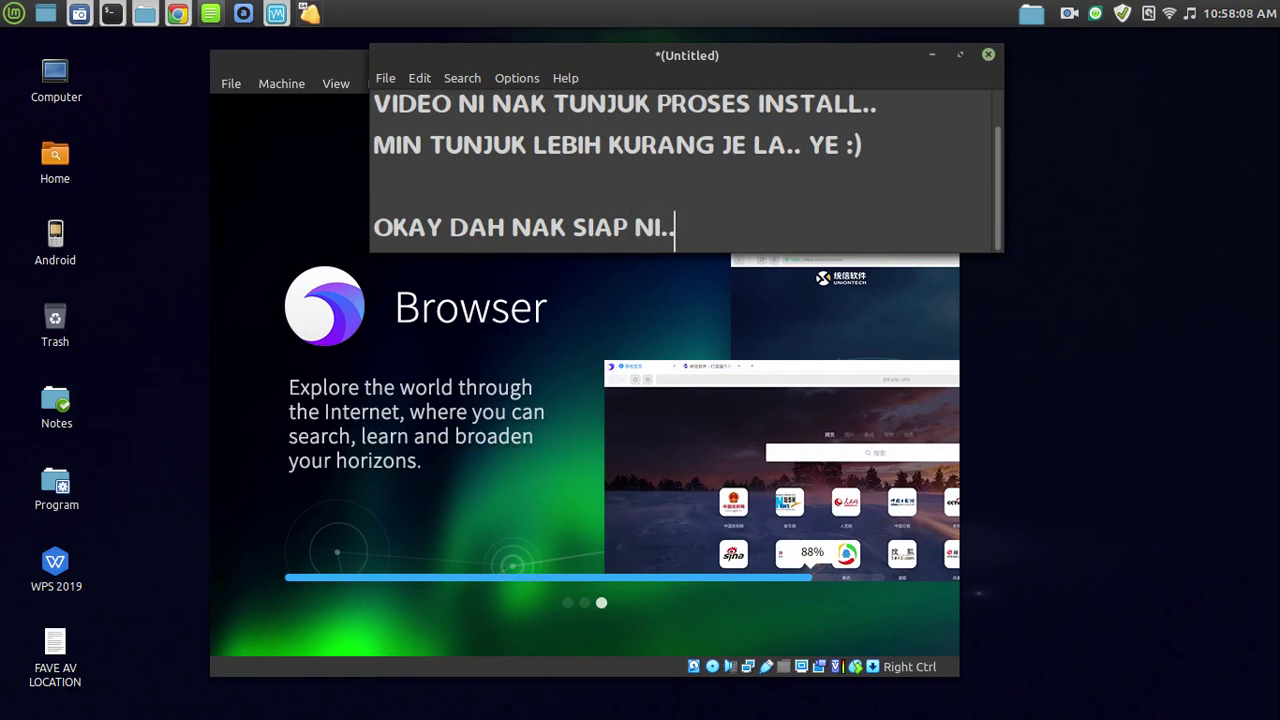
text(NAK SIAP NI.. DAH 88%)
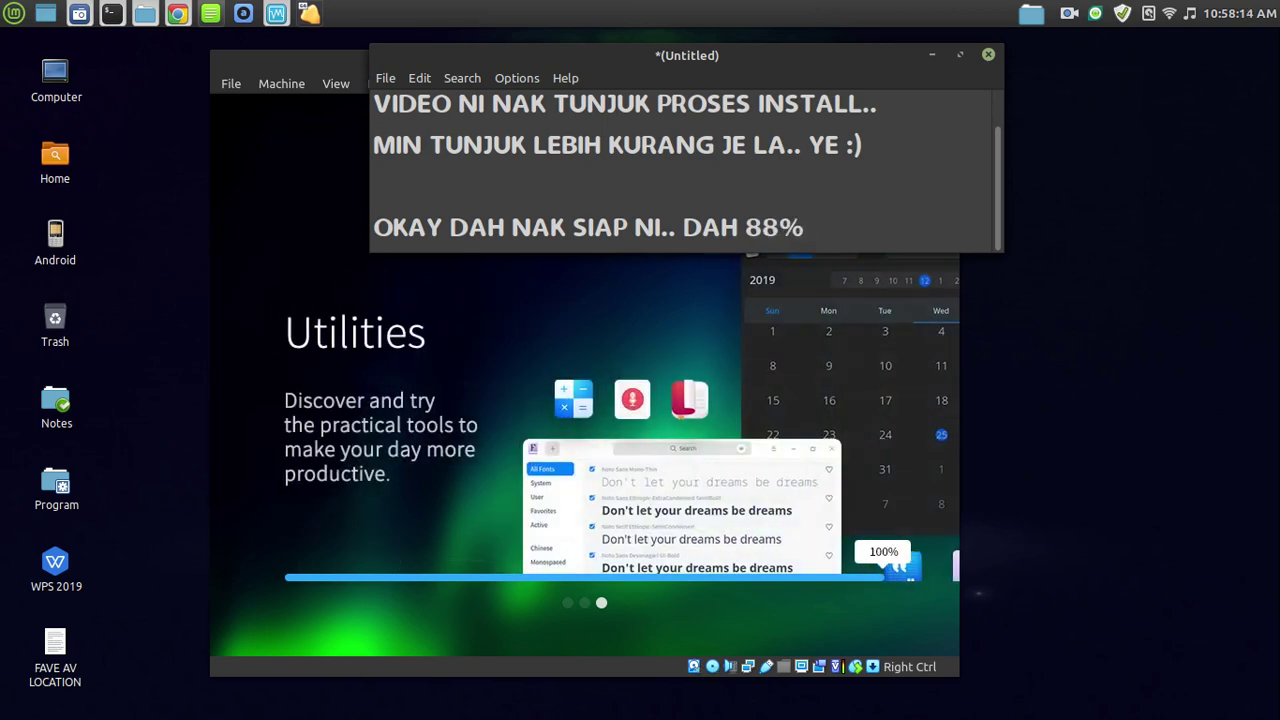
text( Y)
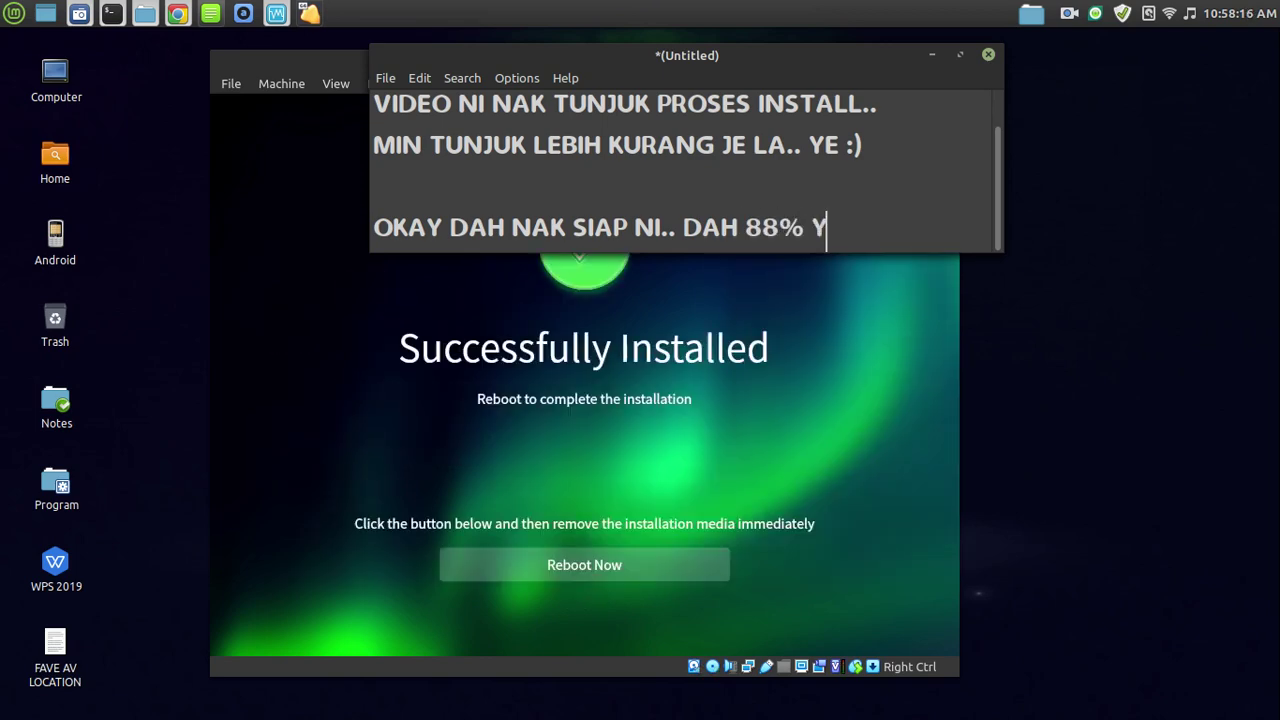
text(EAYYY SIAP :))
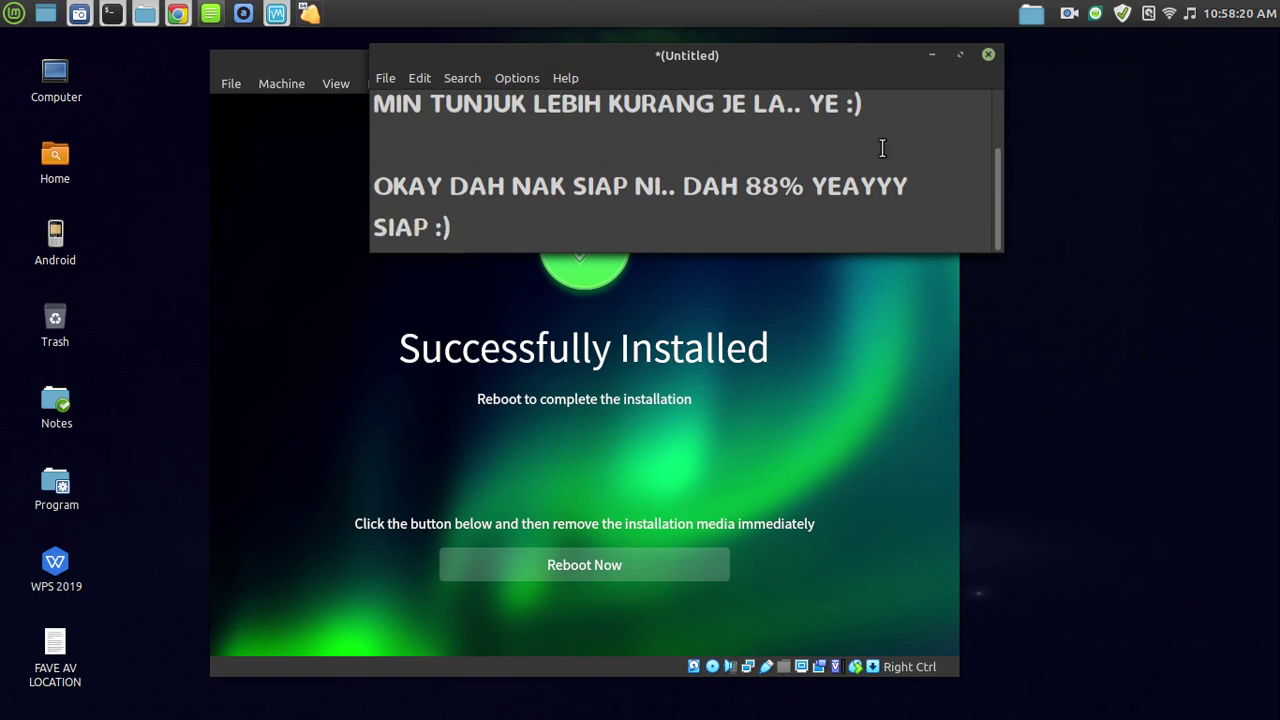
click(931, 56)
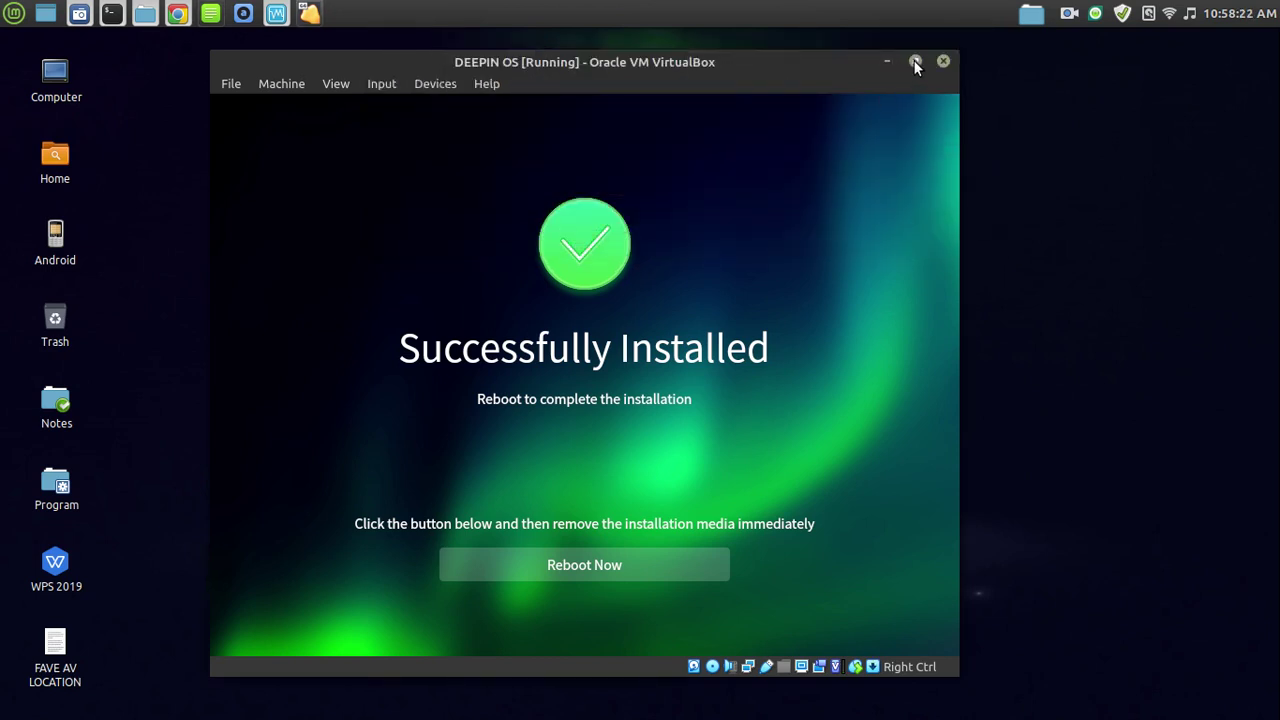
Reboot the newly installed Deepin in a full-screen VM, then return to windowed view.
click(914, 61)
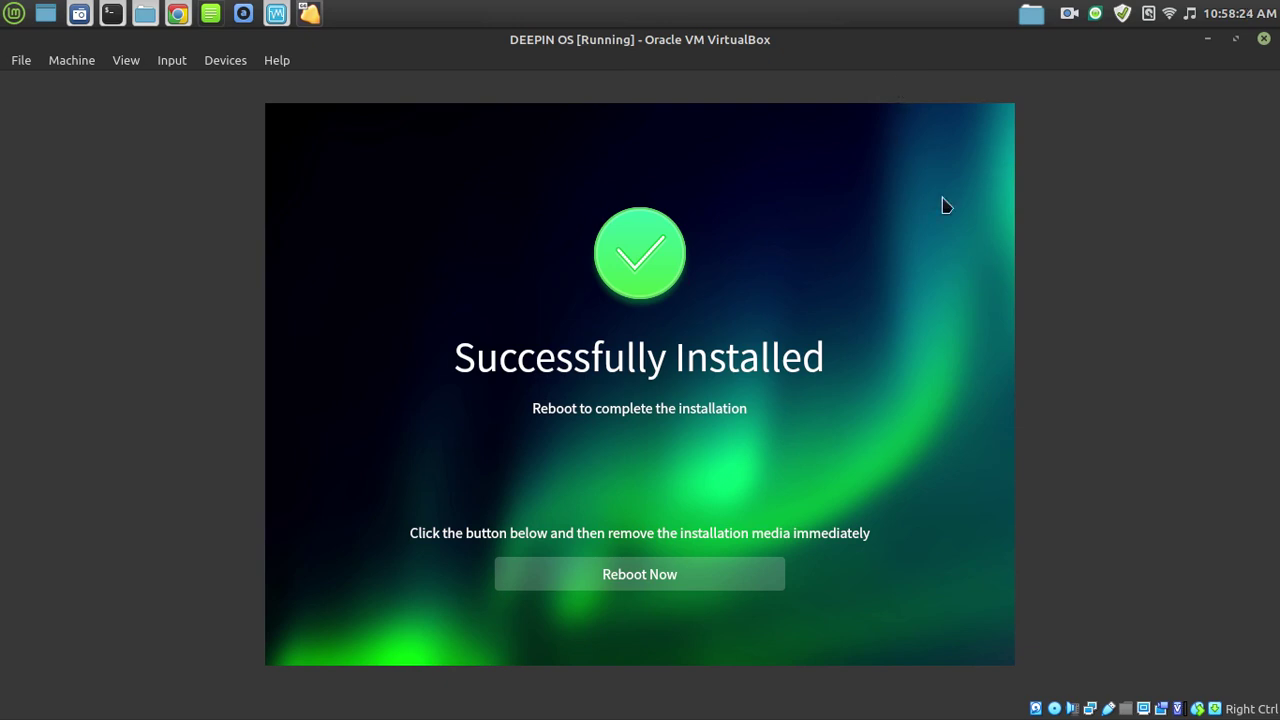
key(ctrl+f)
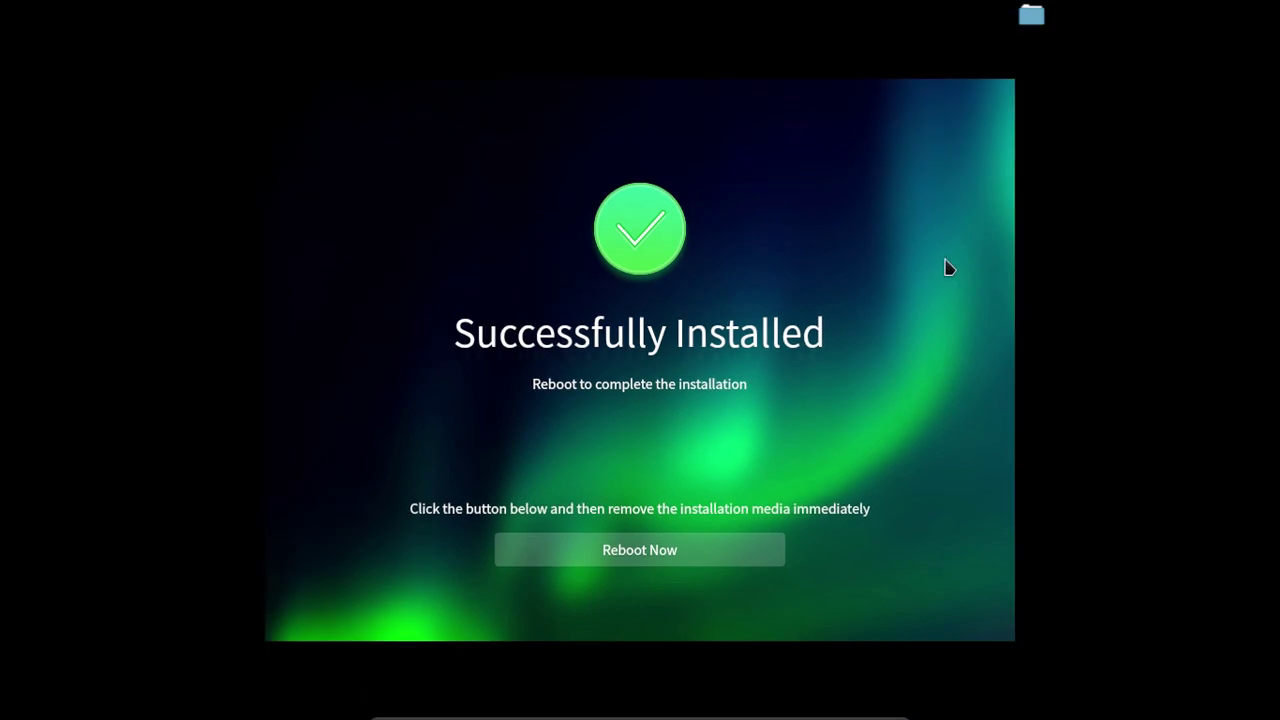
click(651, 562)
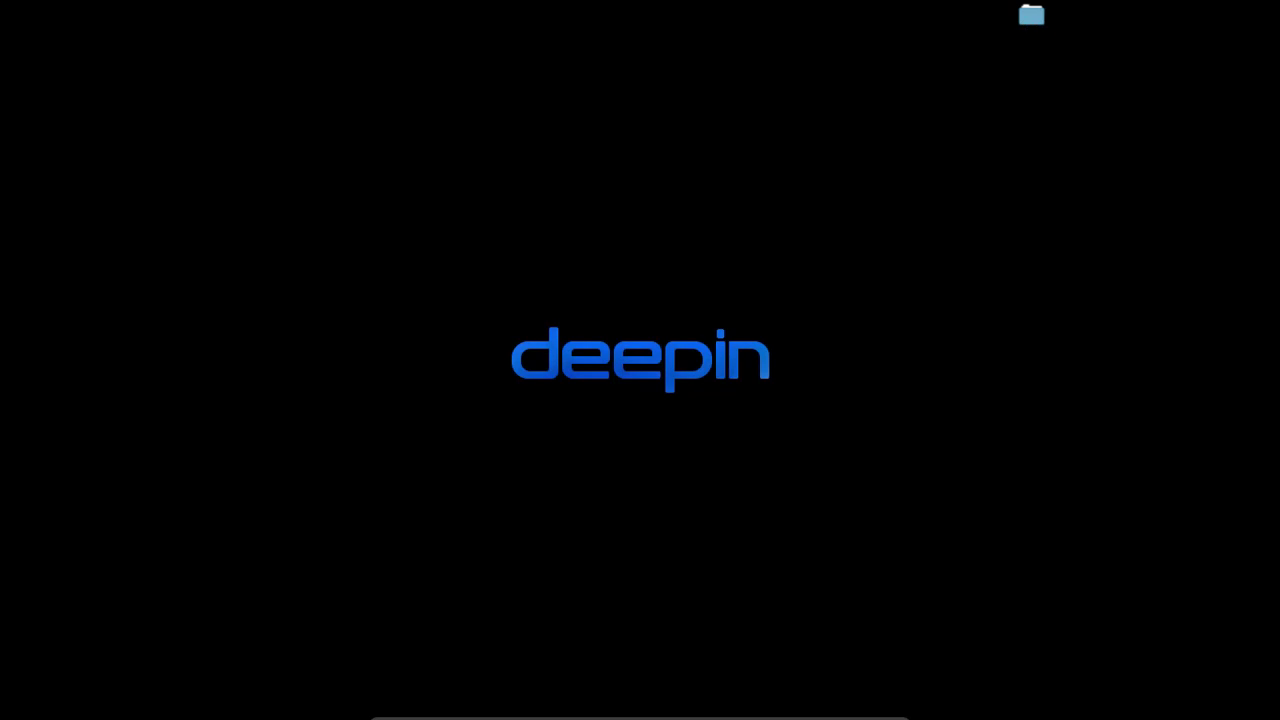
key(Control_R+f)
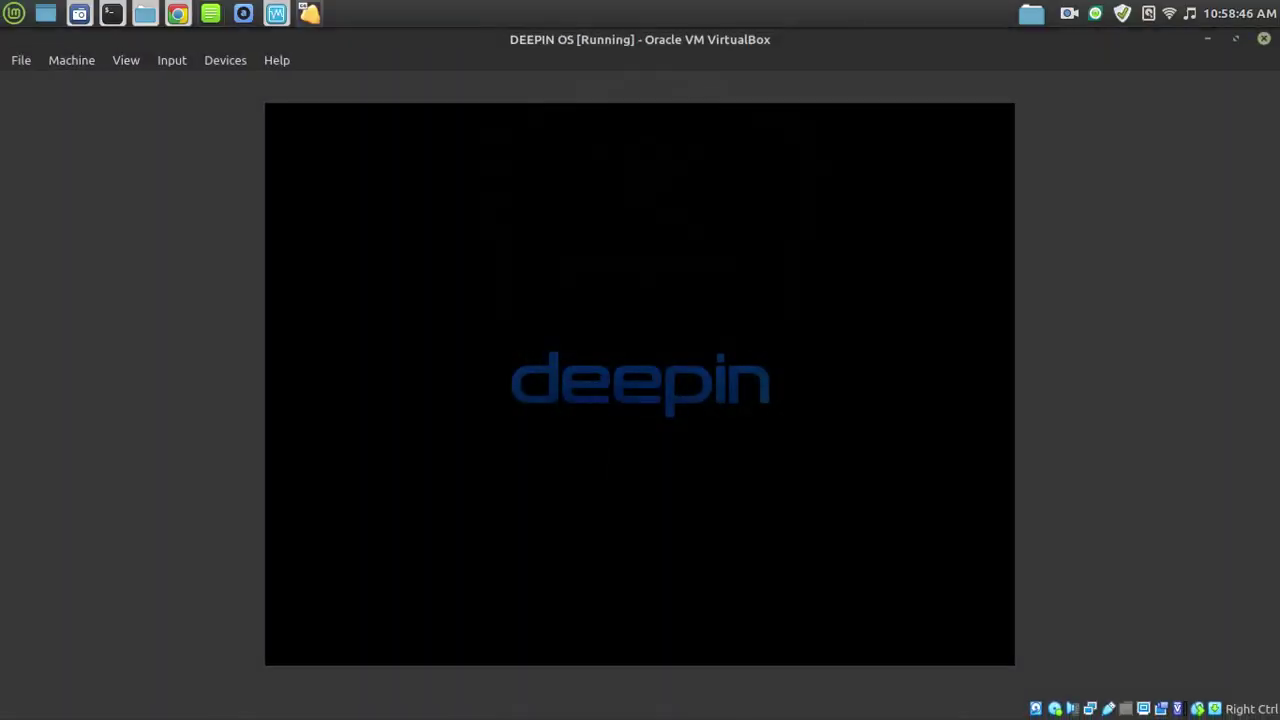
Restore the VM window and maximise it again while Deepin boots to the language page.
right_click(1032, 16)
click(998, 15)
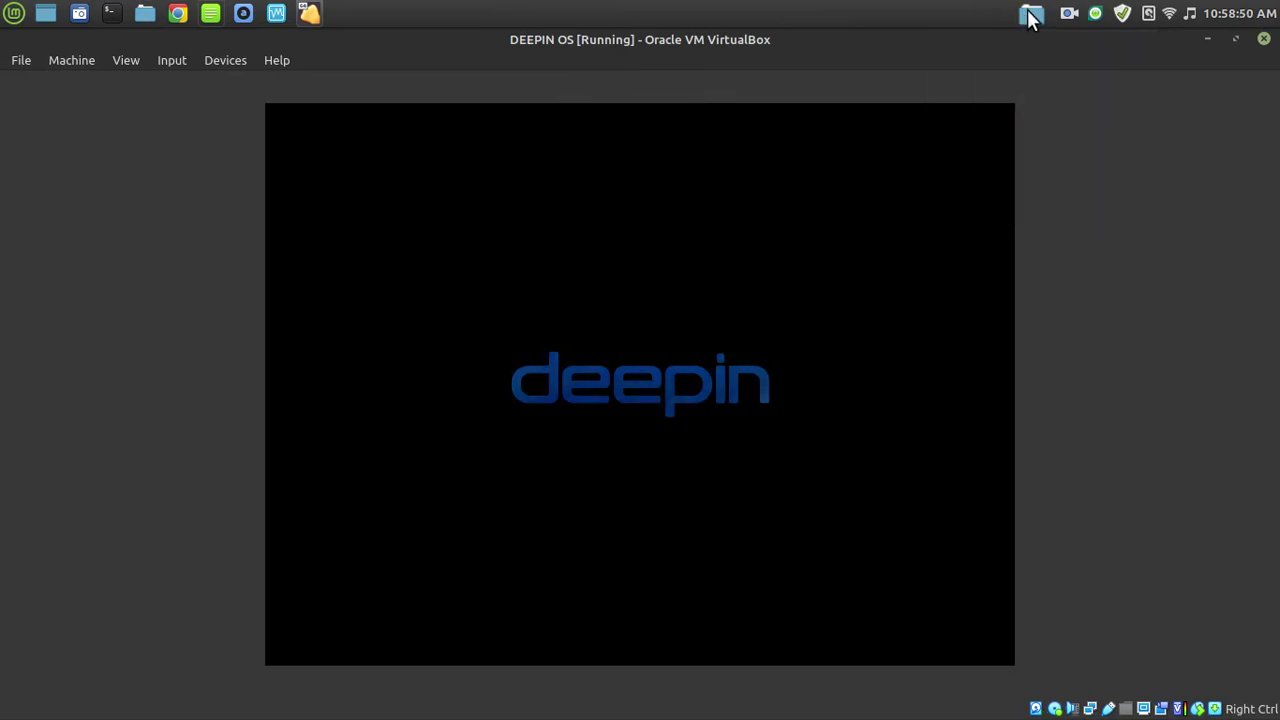
click(1236, 38)
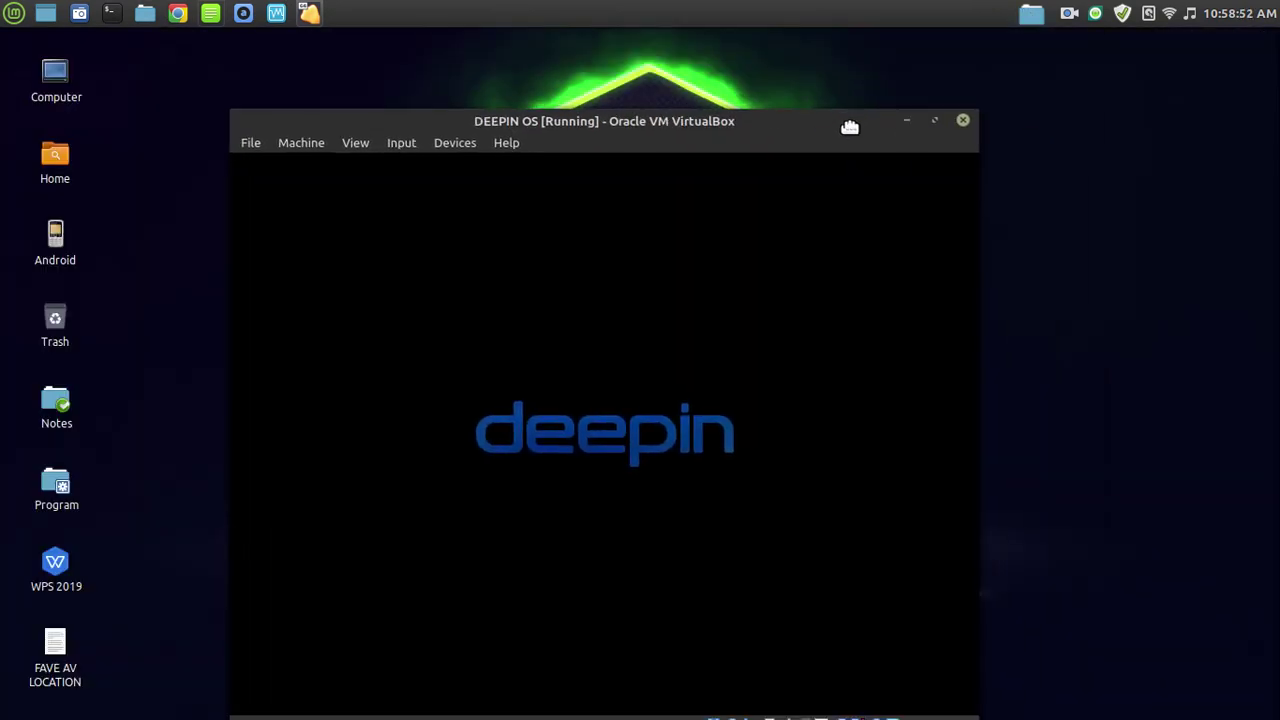
right_click(1034, 17)
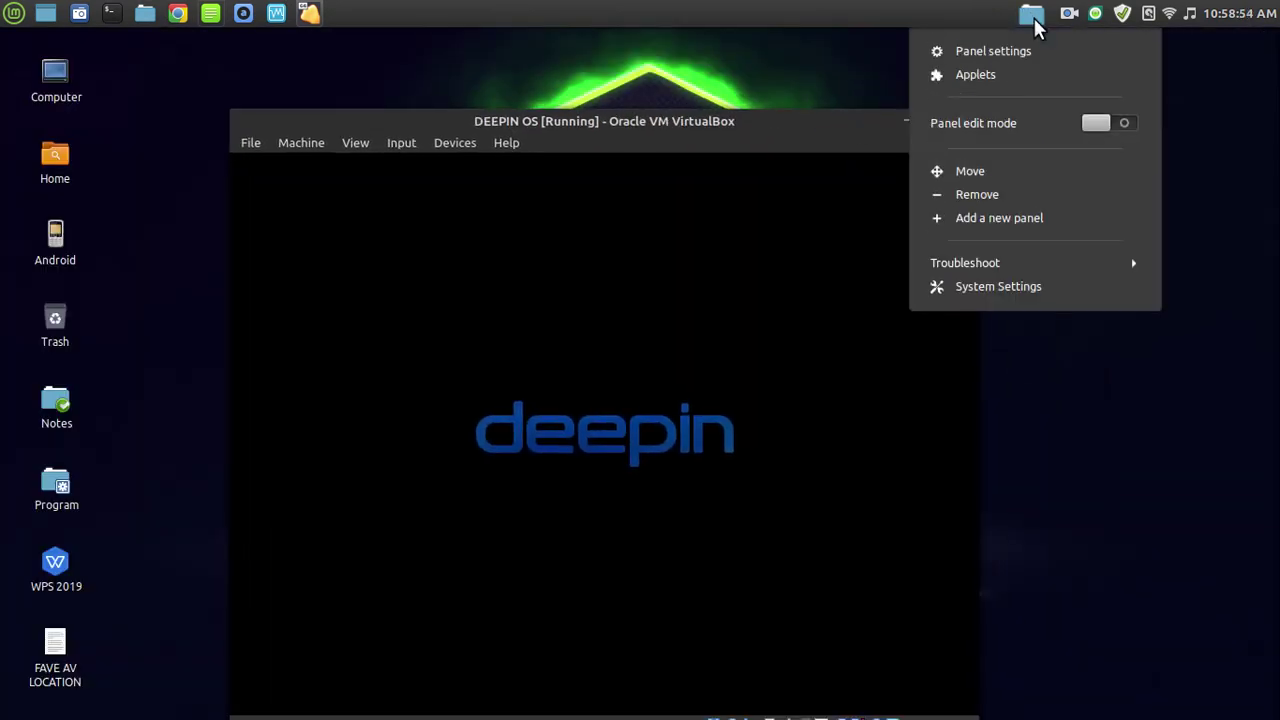
click(984, 267)
click(995, 309)
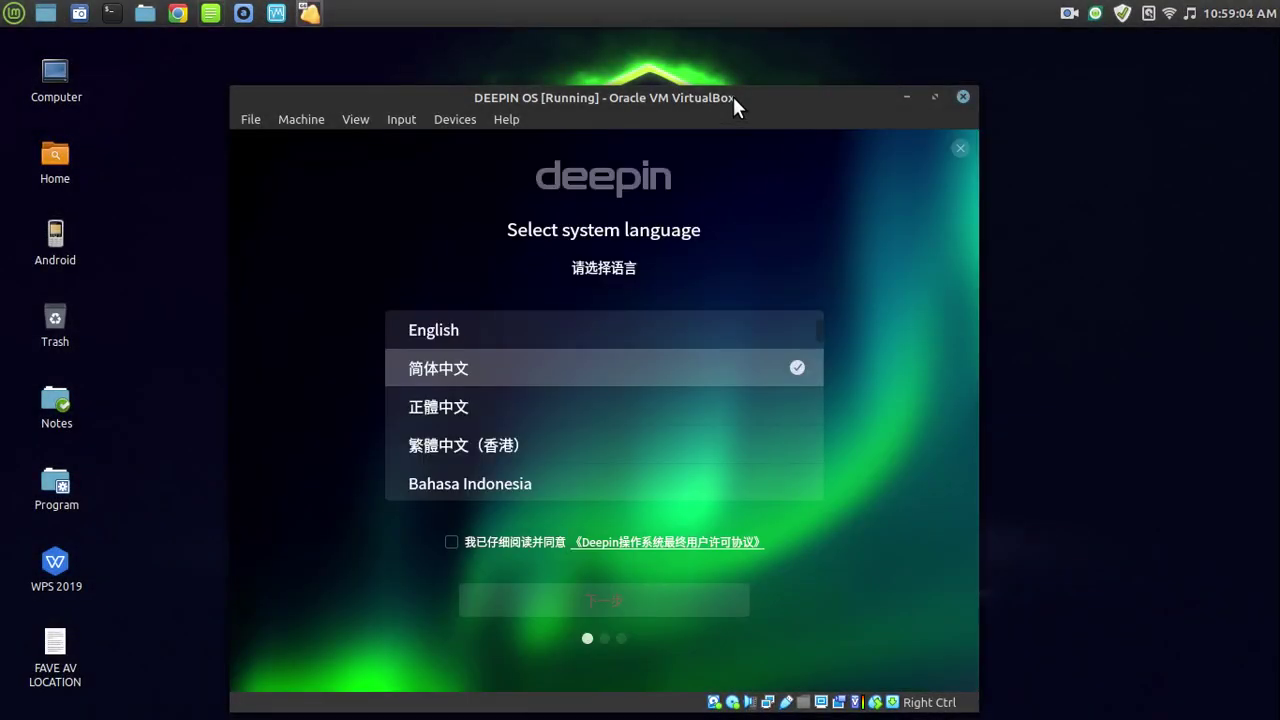
double_click(733, 97)
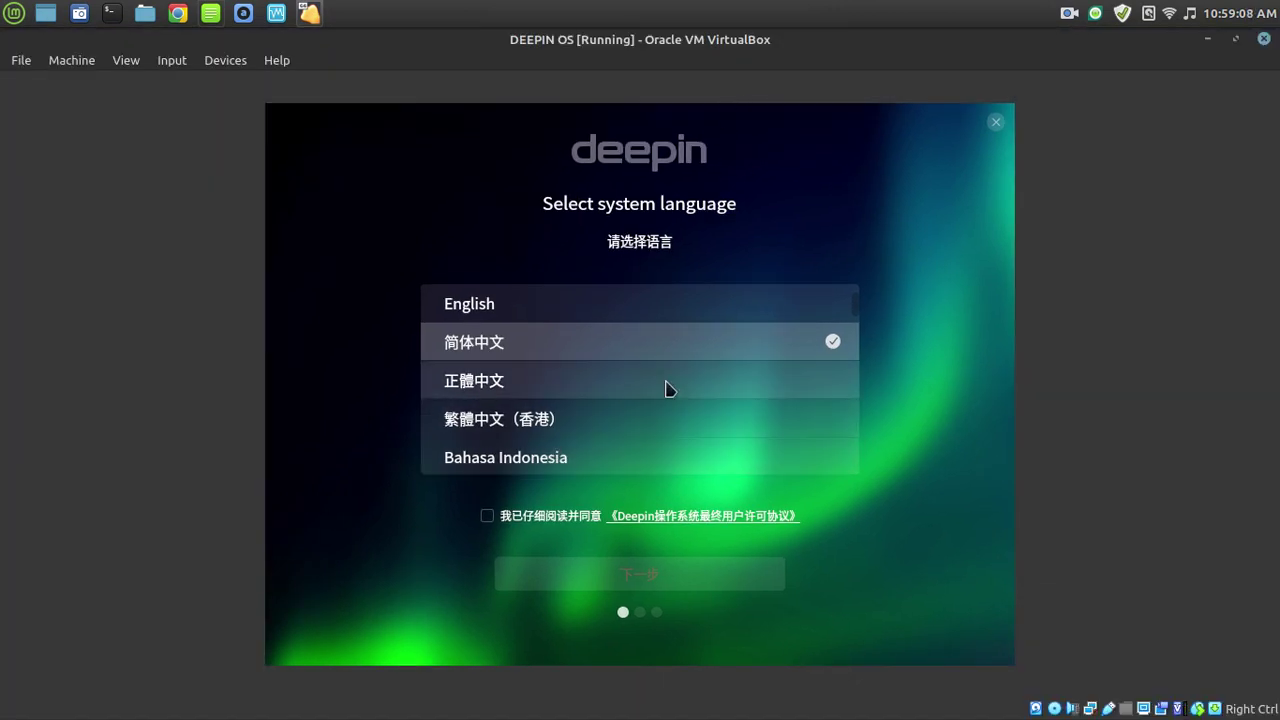
Select Bahasa Indonesia, browse the Machine menu, then quit setup by choosing Batal.
key(Down)
key(Down)
key(Down)
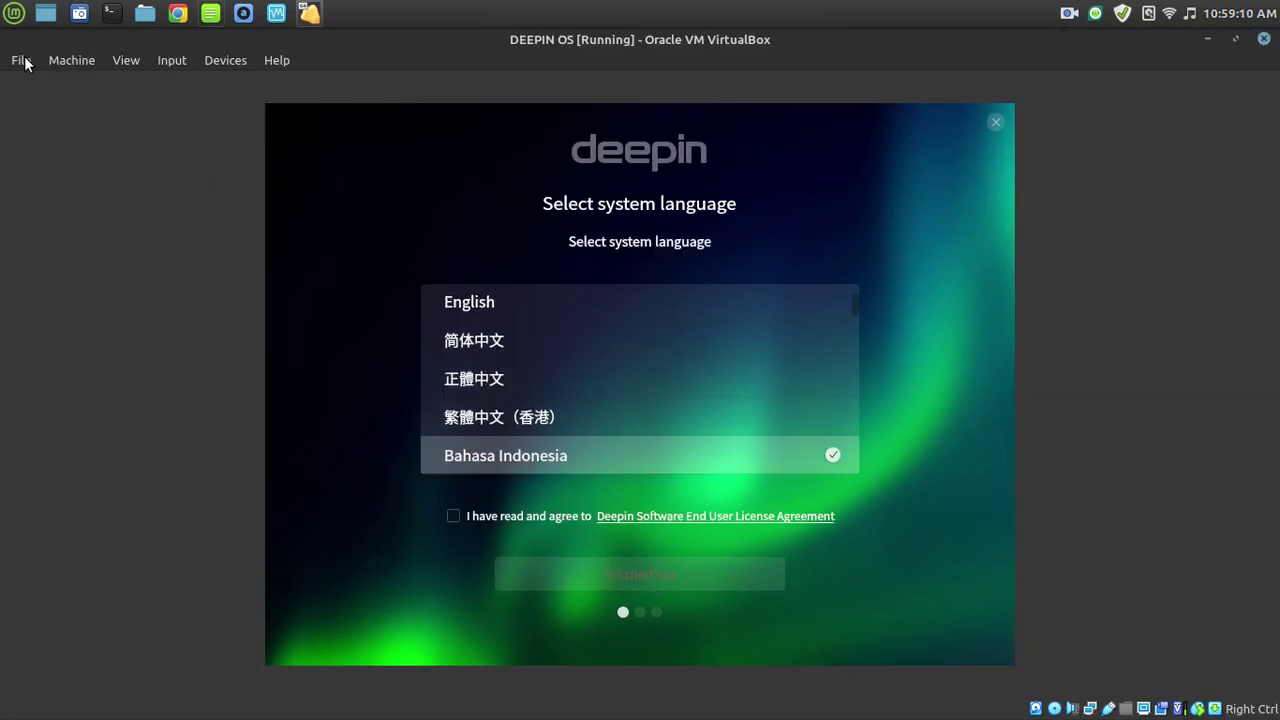
click(70, 62)
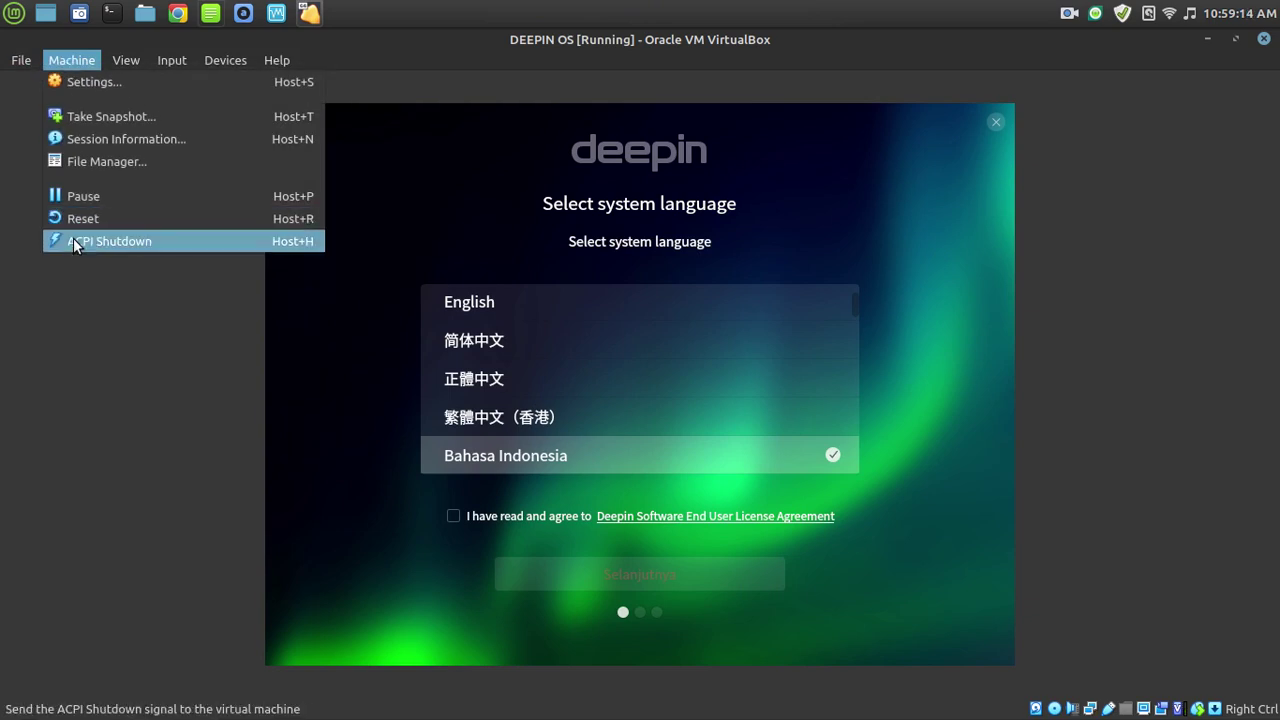
click(73, 241)
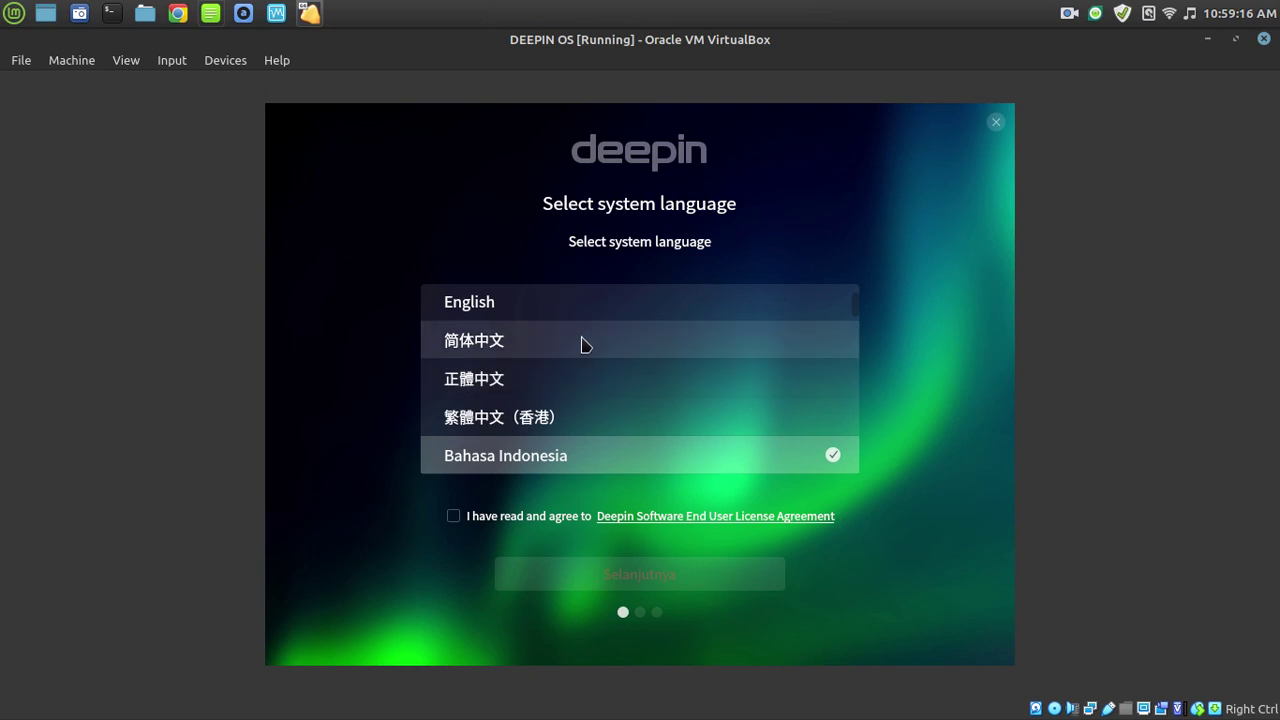
click(67, 64)
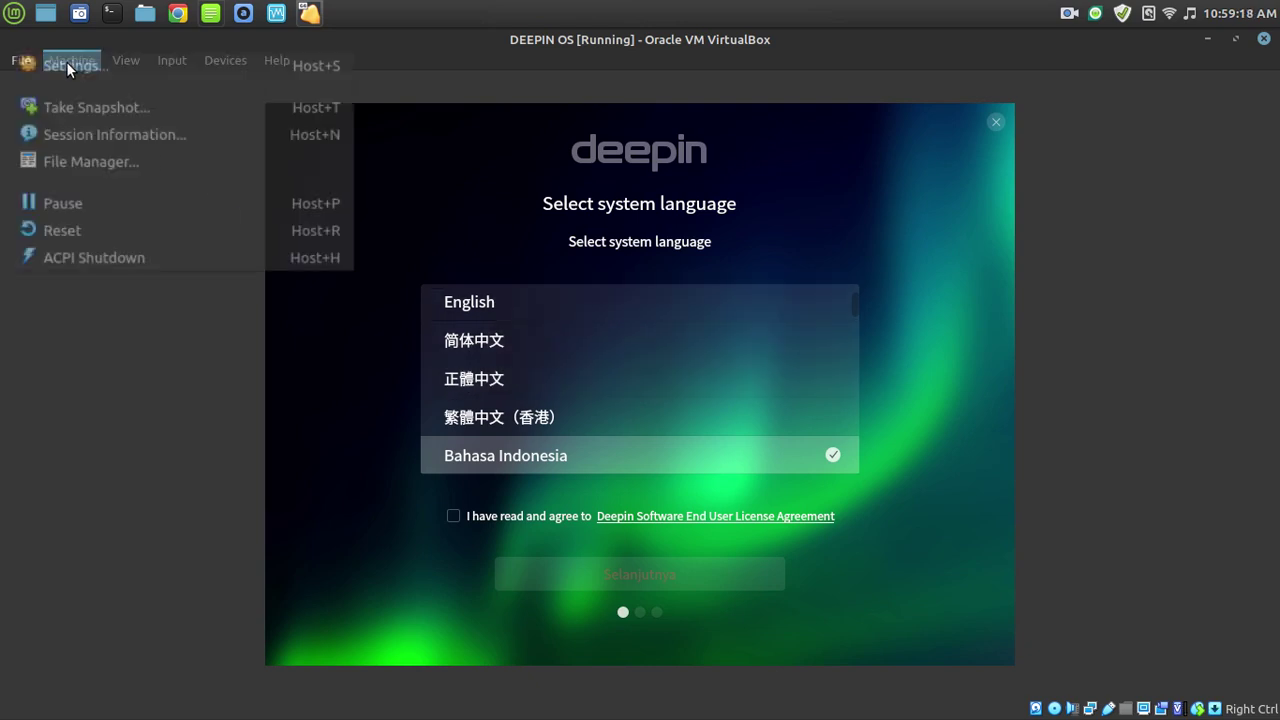
mouse_move(8, 62)
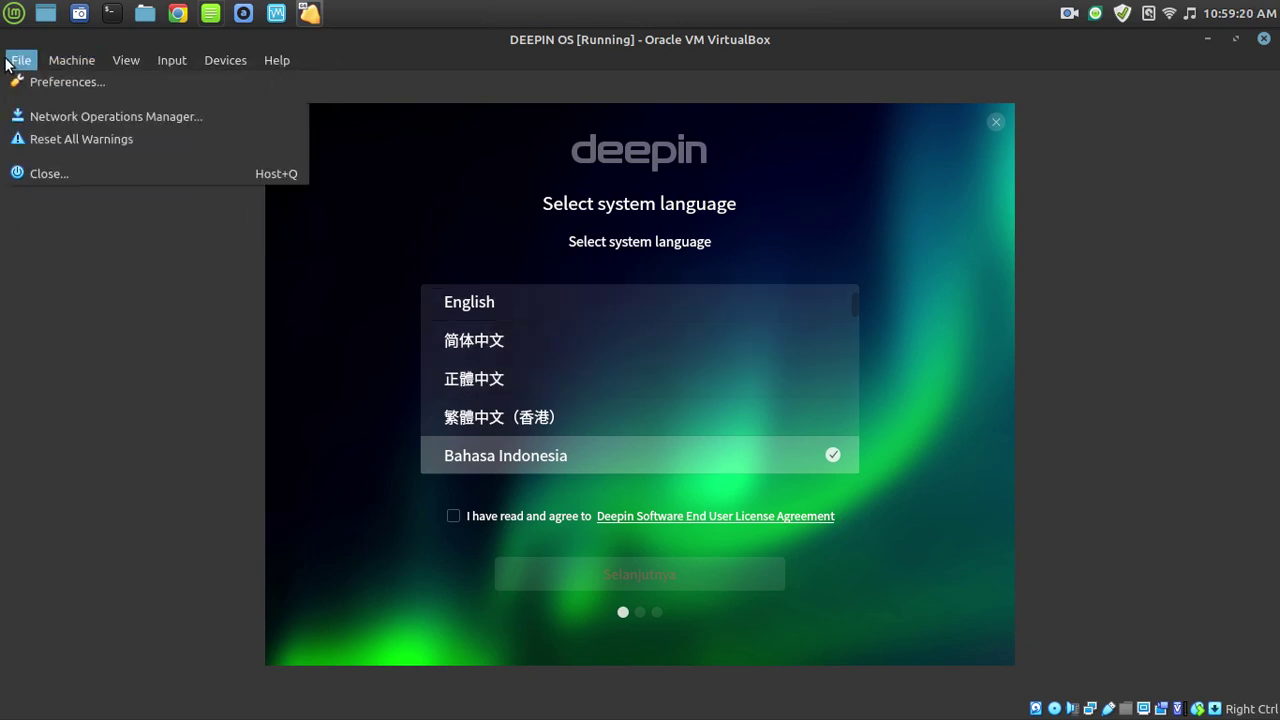
mouse_move(76, 62)
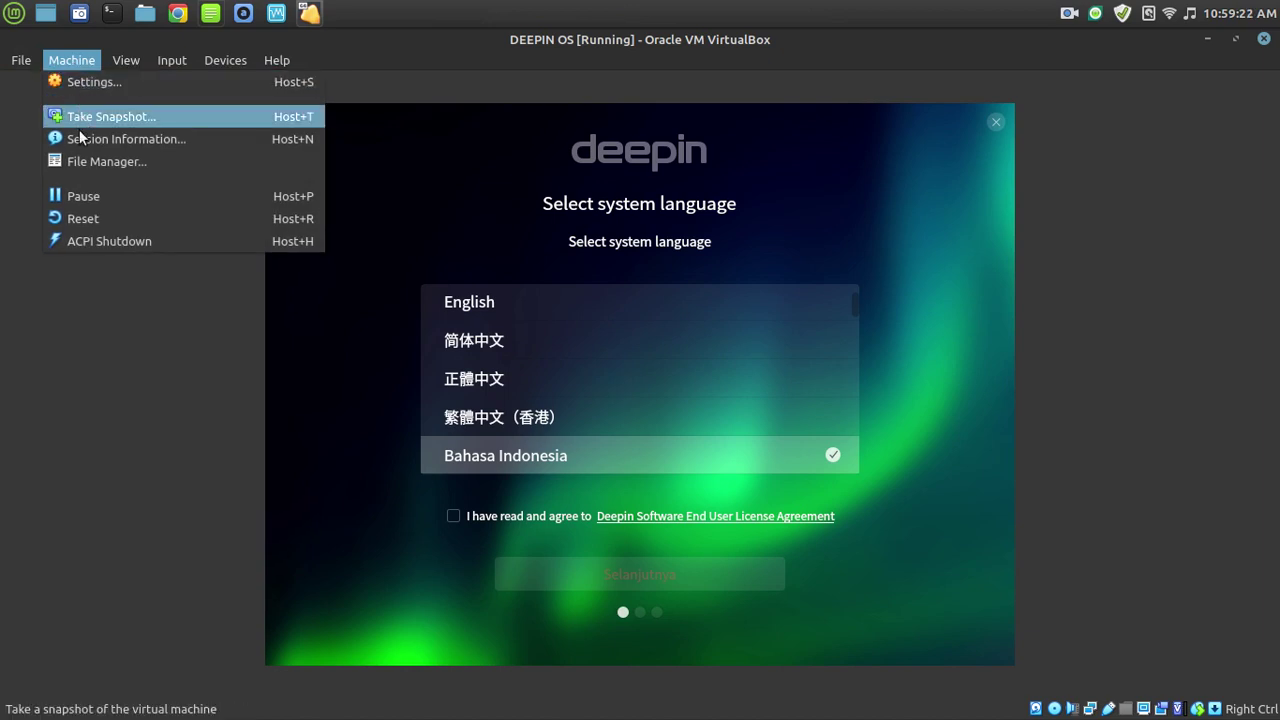
click(176, 243)
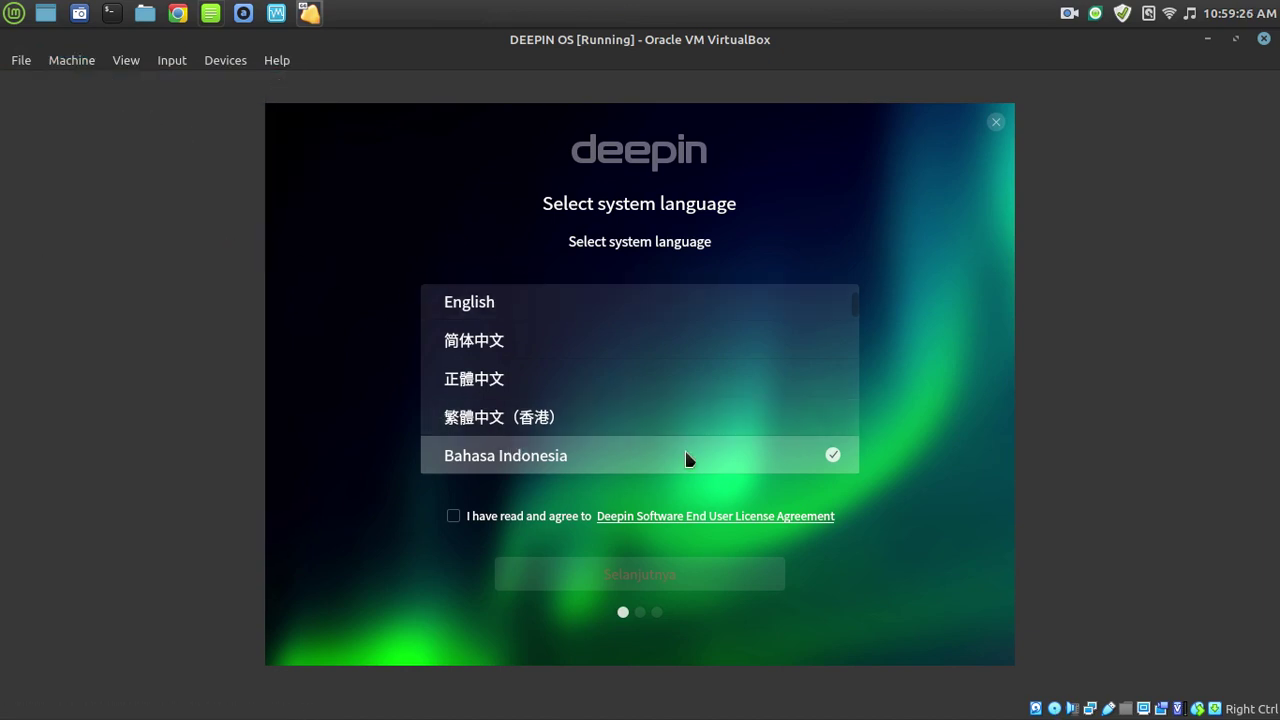
click(996, 121)
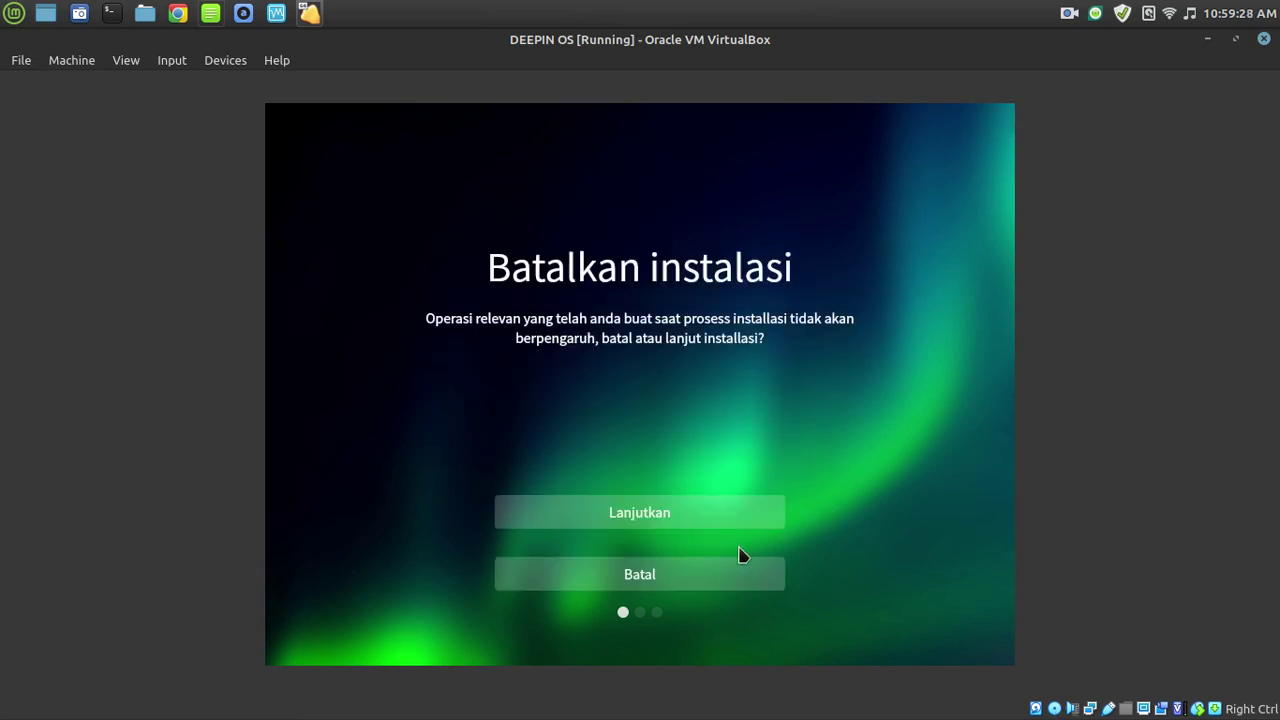
click(665, 577)
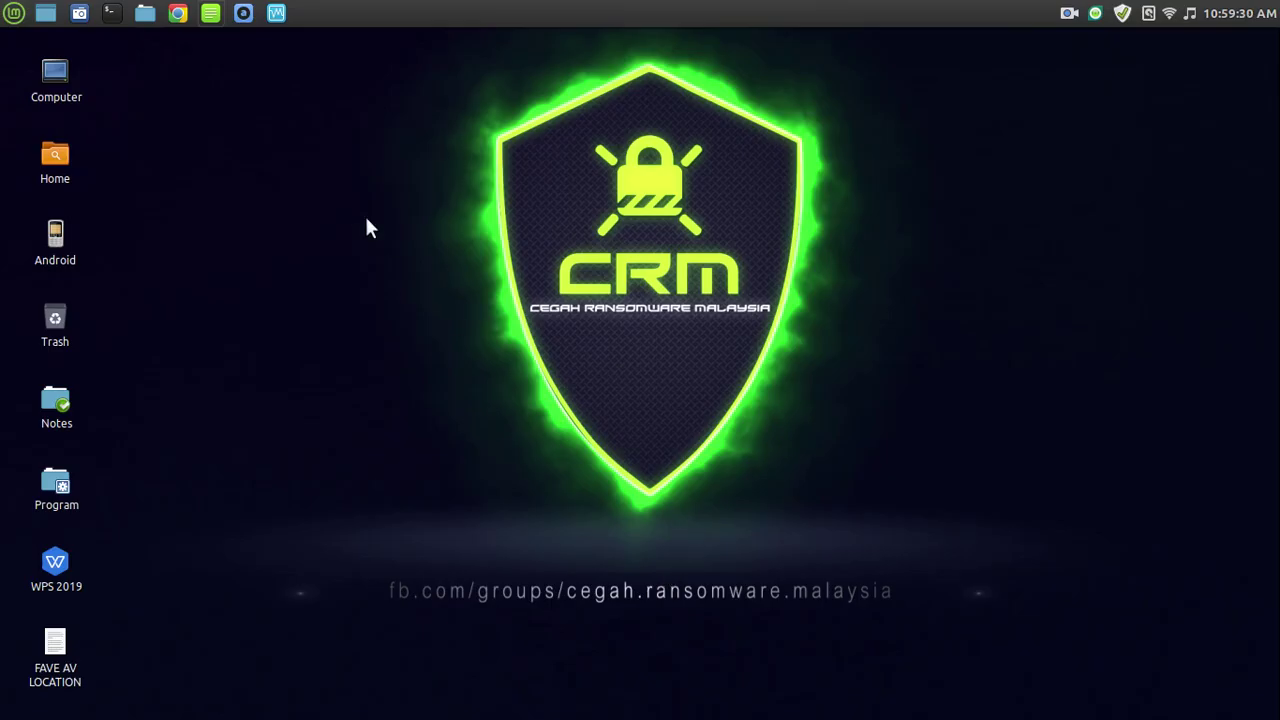
In DEEPIN OS Storage settings, remove the installer ISO from the optical drive and untick Live CD/DVD.
mouse_move(1279, 0)
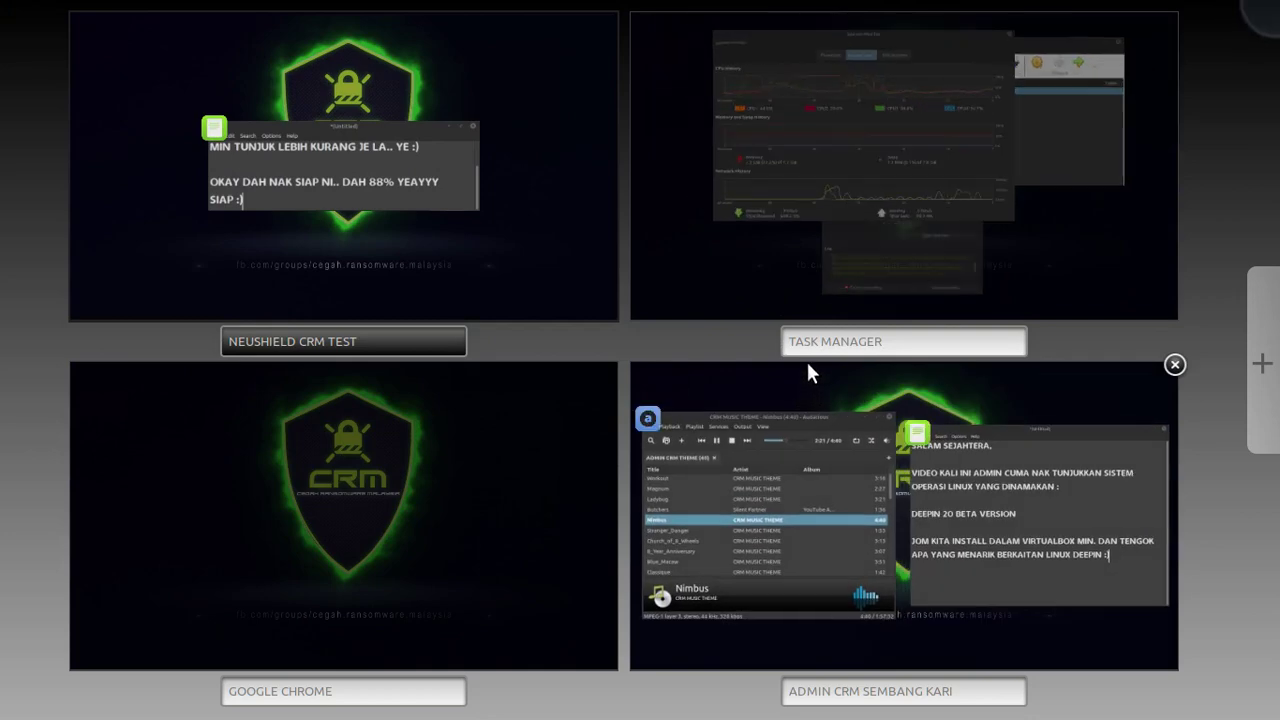
click(1048, 122)
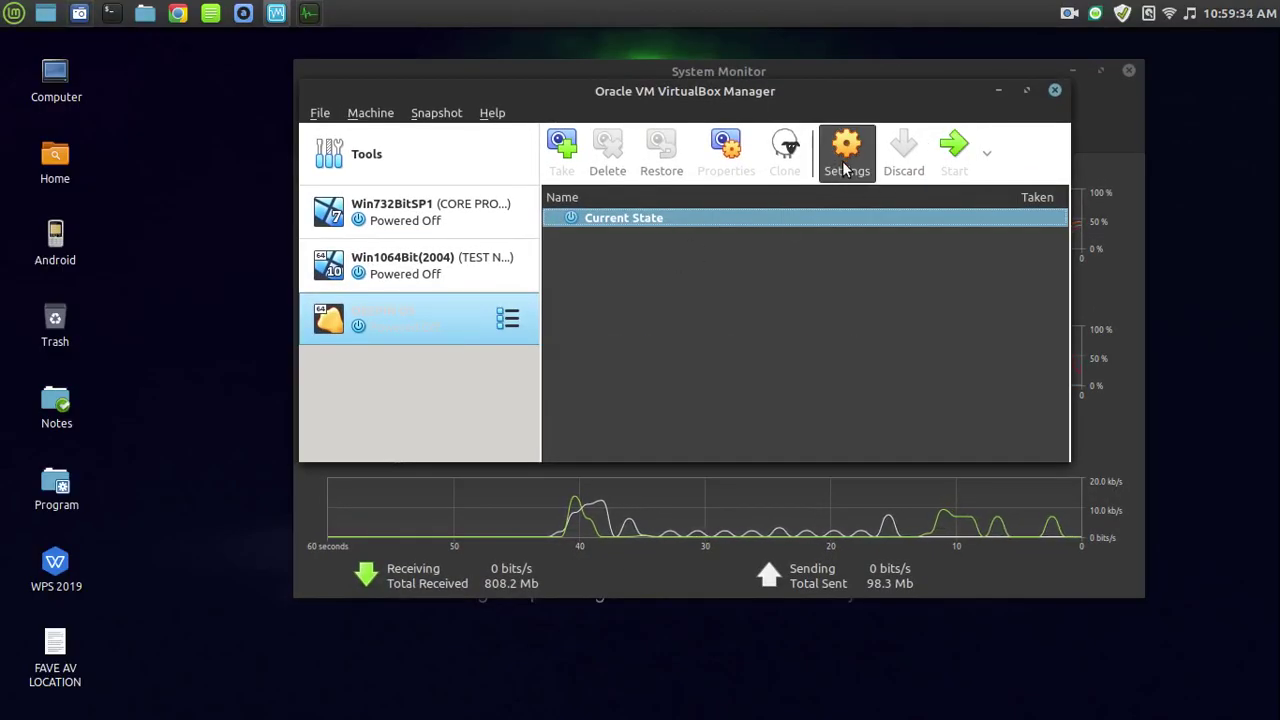
click(845, 165)
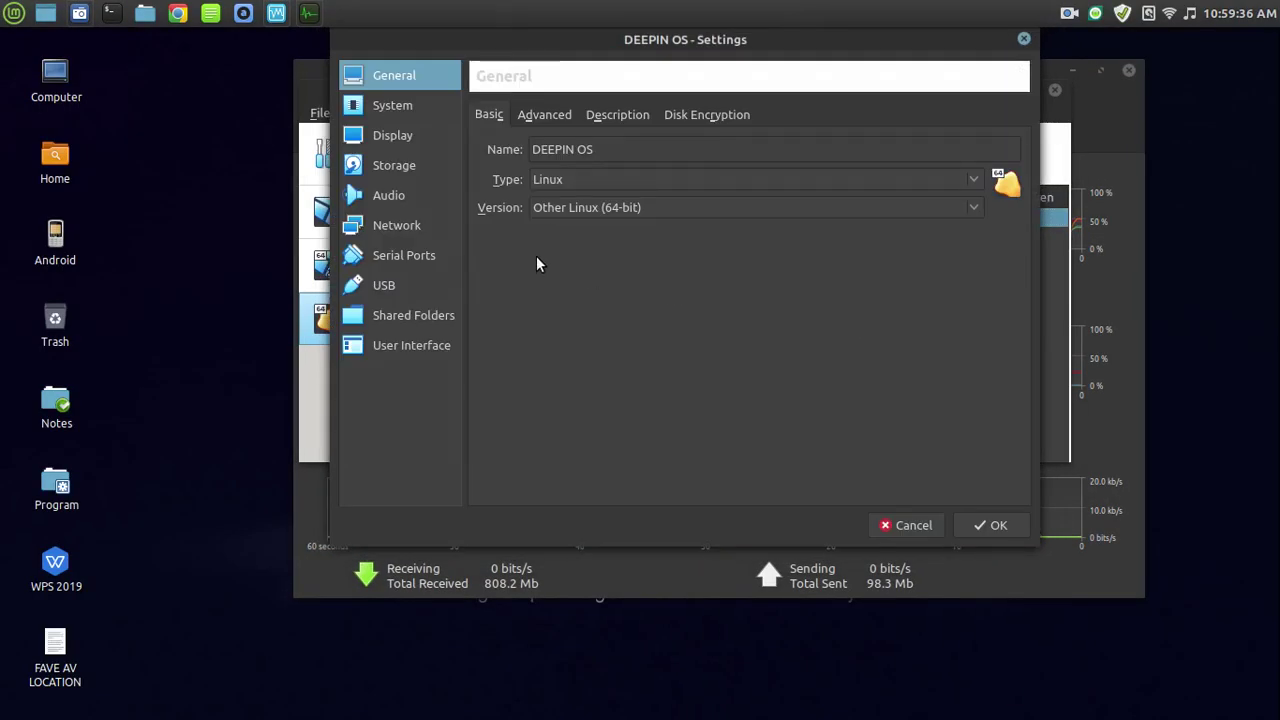
click(396, 166)
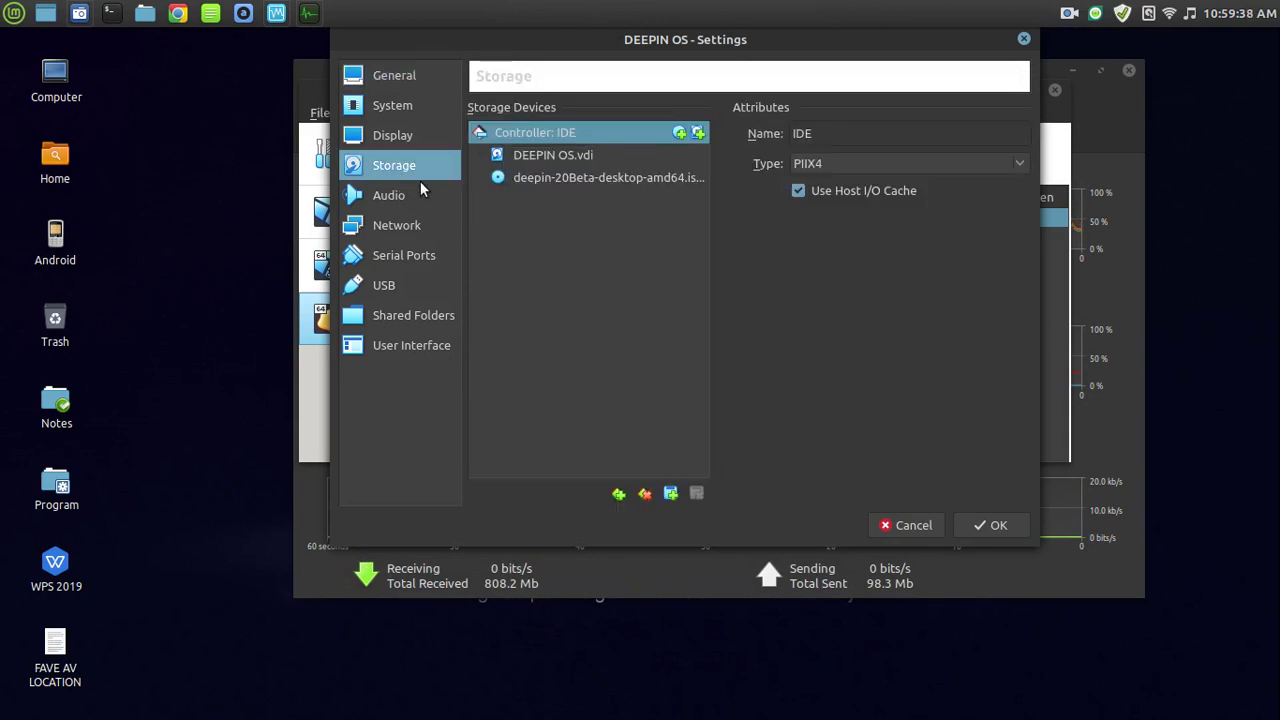
click(590, 180)
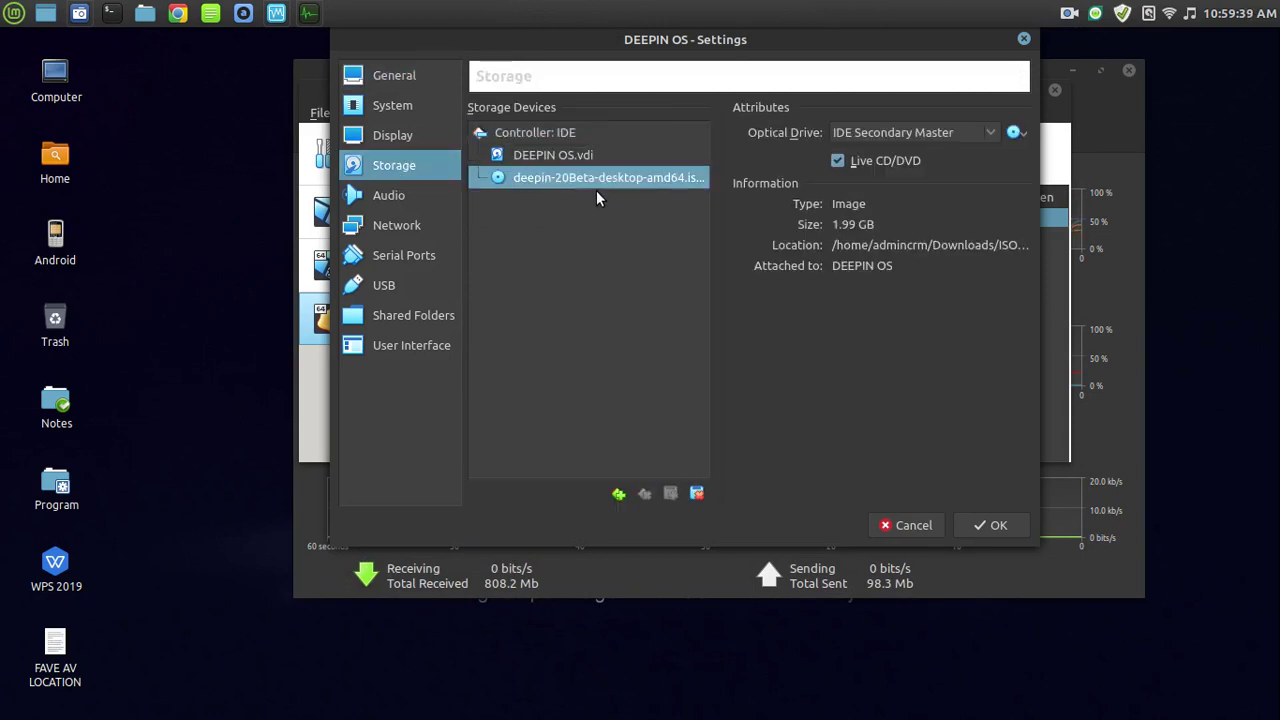
click(1014, 132)
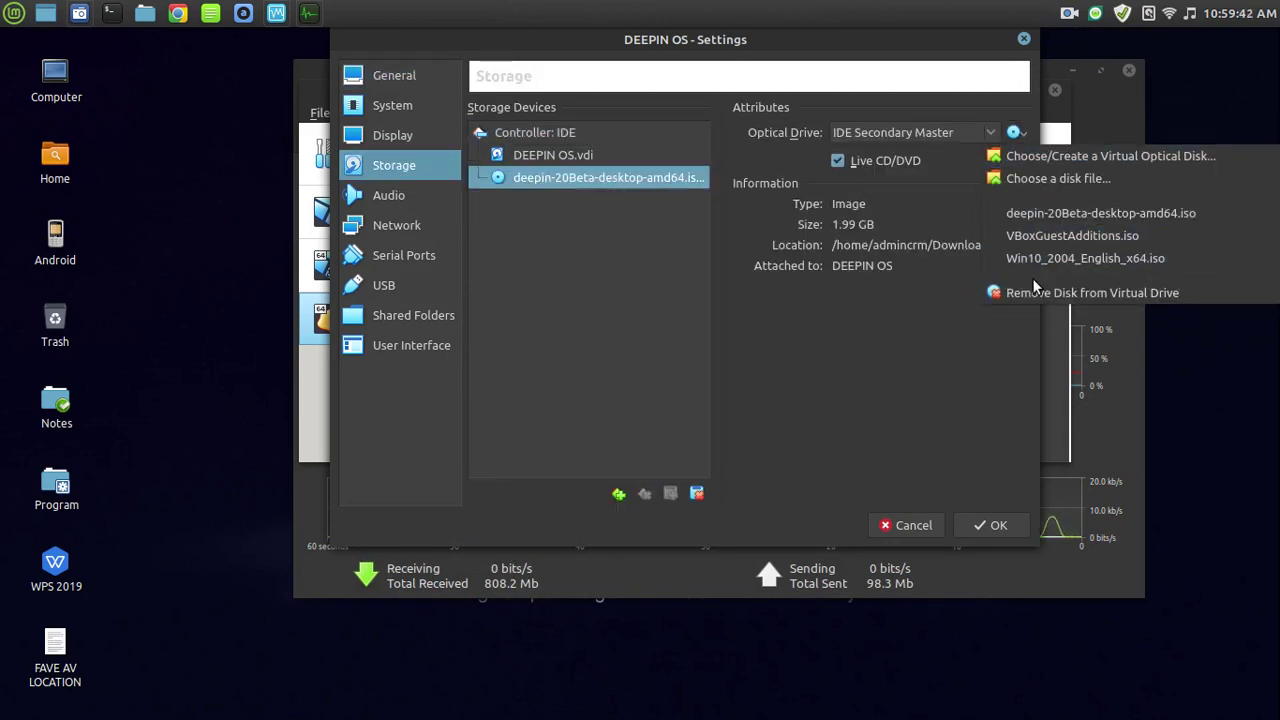
click(1035, 287)
click(1014, 132)
click(1005, 291)
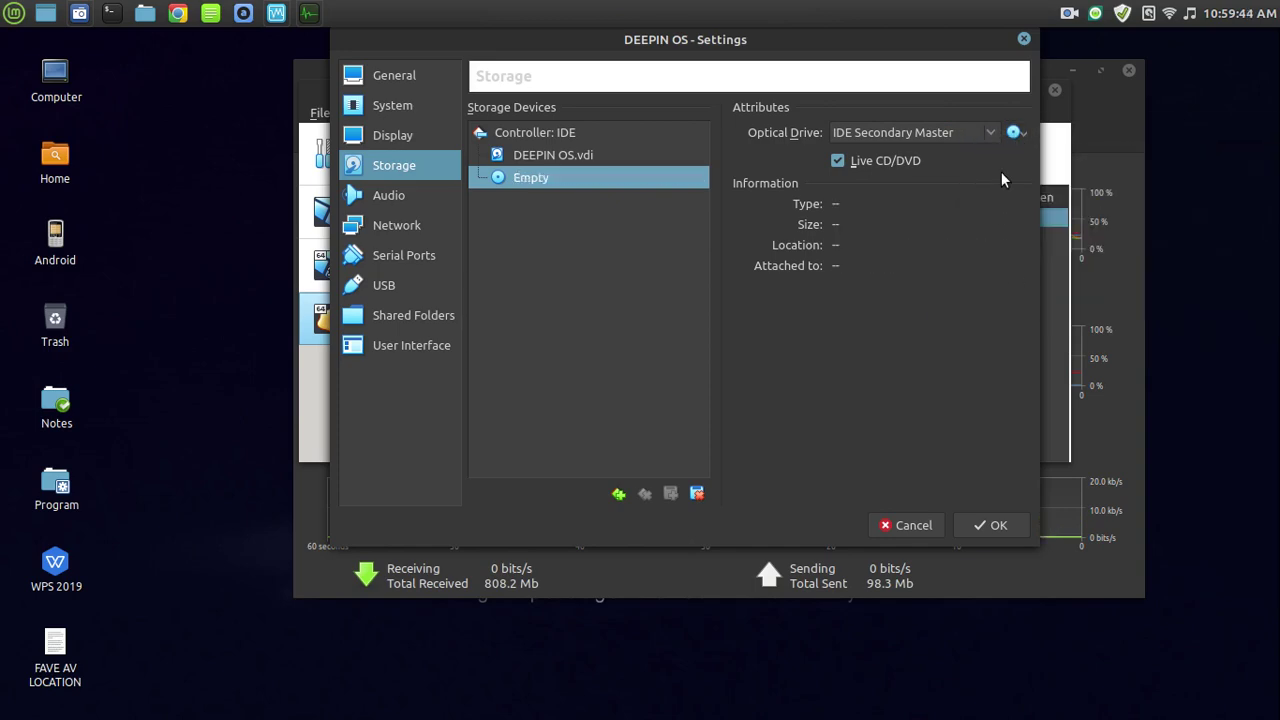
click(838, 161)
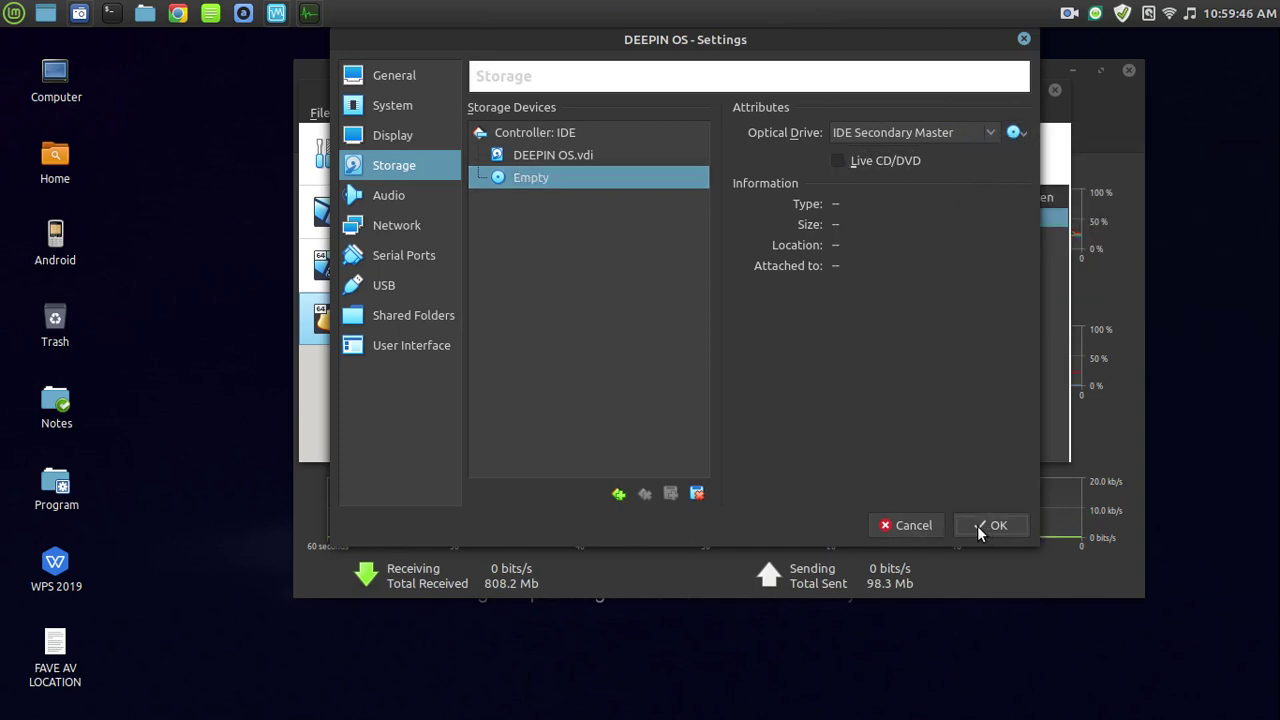
click(985, 525)
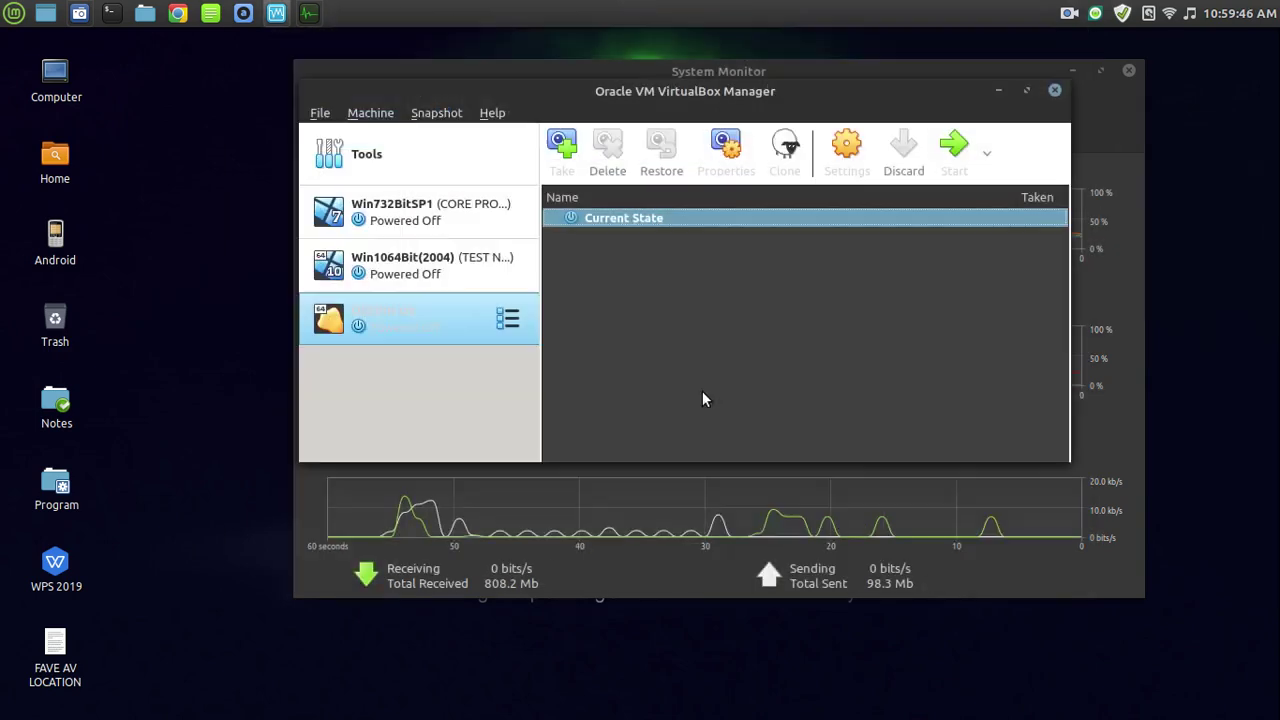
Start DEEPIN OS on the NEUSHIELD CRM TEST workspace and boot Deepin 20 Beta full-screen.
click(963, 163)
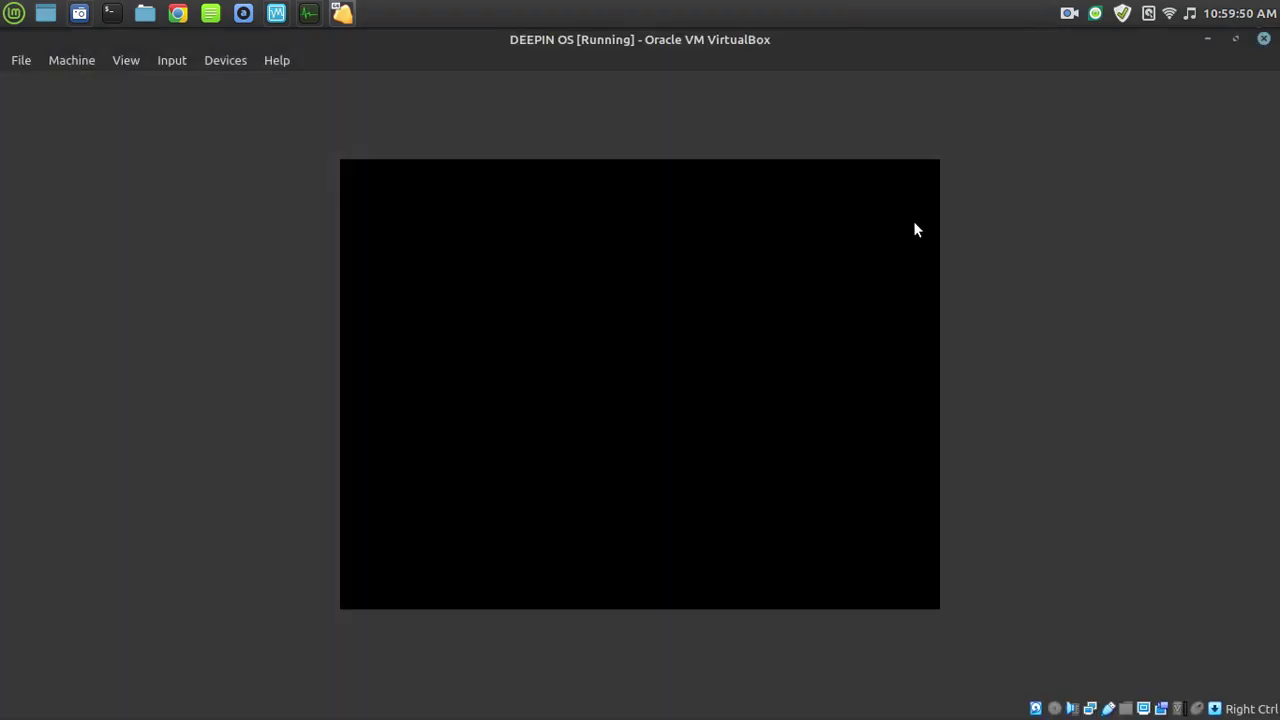
double_click(1044, 37)
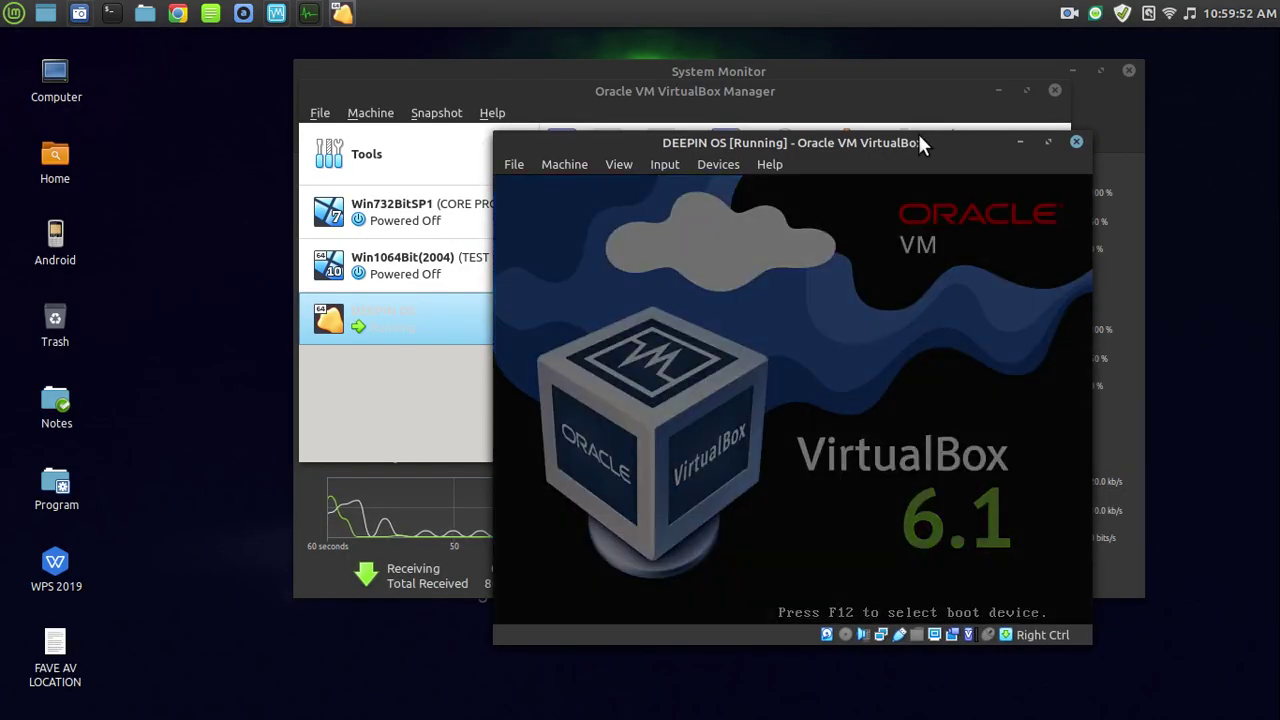
right_click(919, 140)
mouse_move(970, 322)
click(857, 325)
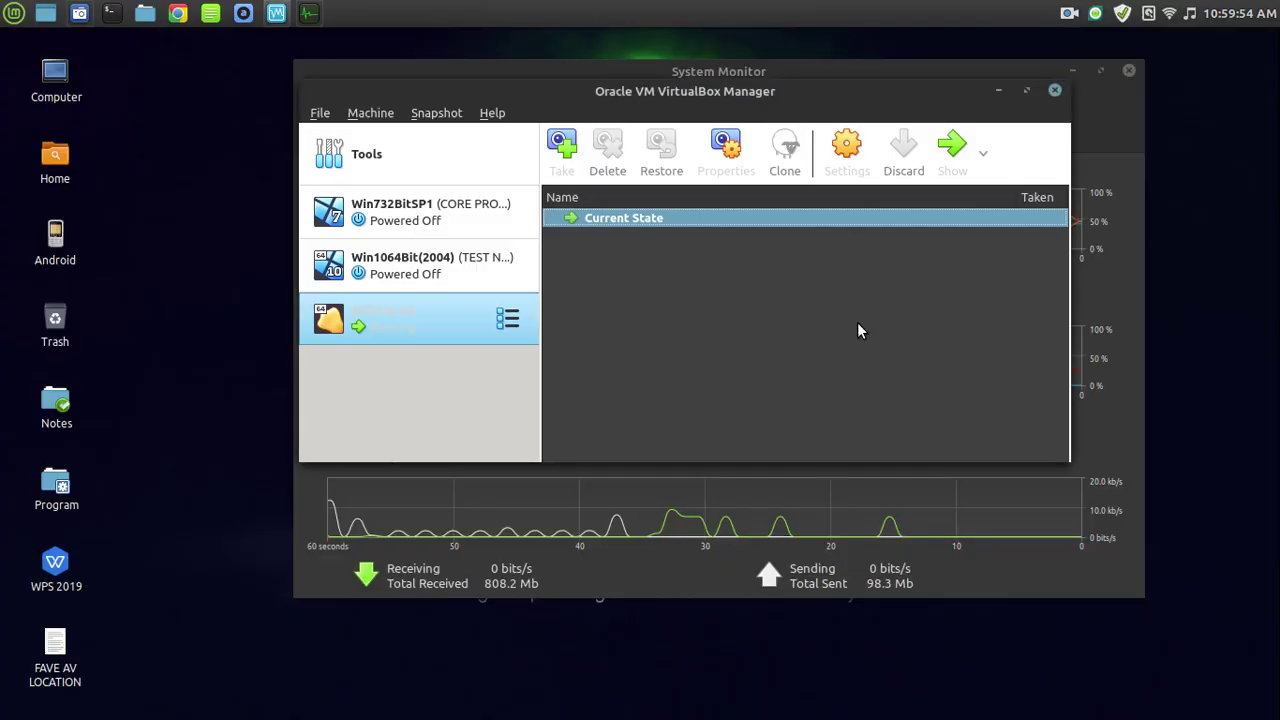
key(ctrl+alt+Up)
click(274, 211)
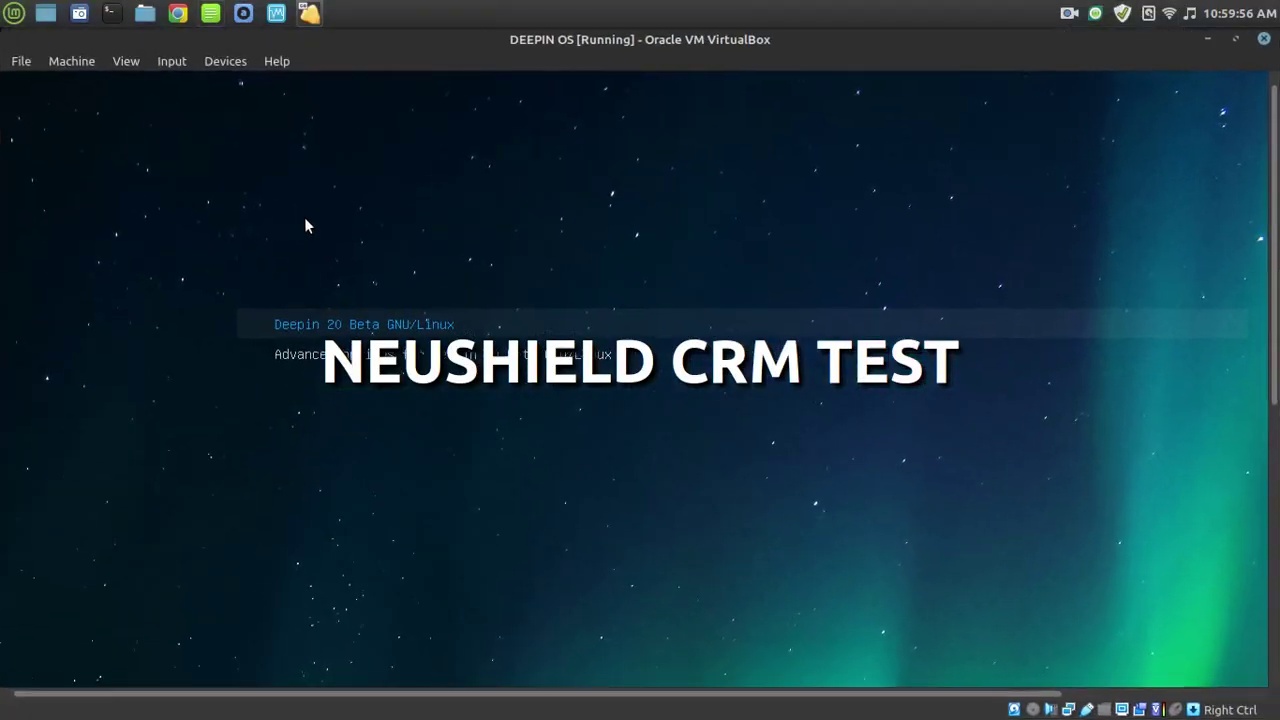
key(Return)
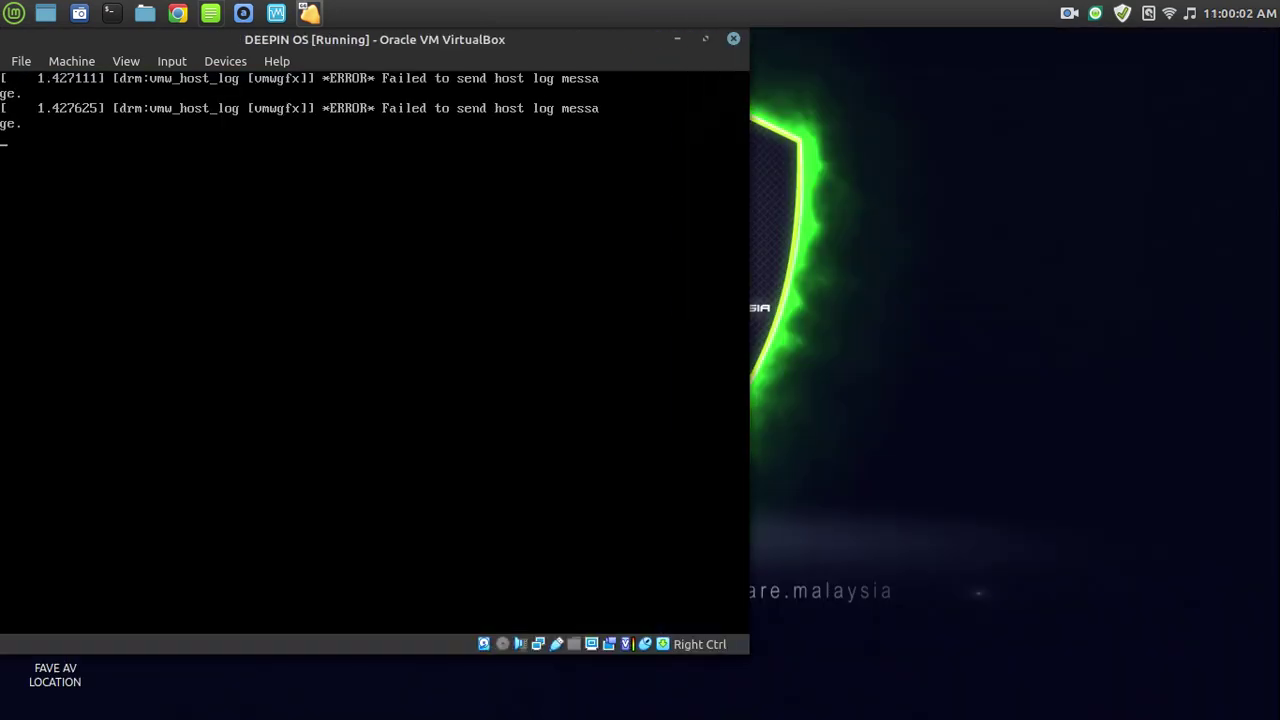
key(Control_R+f)
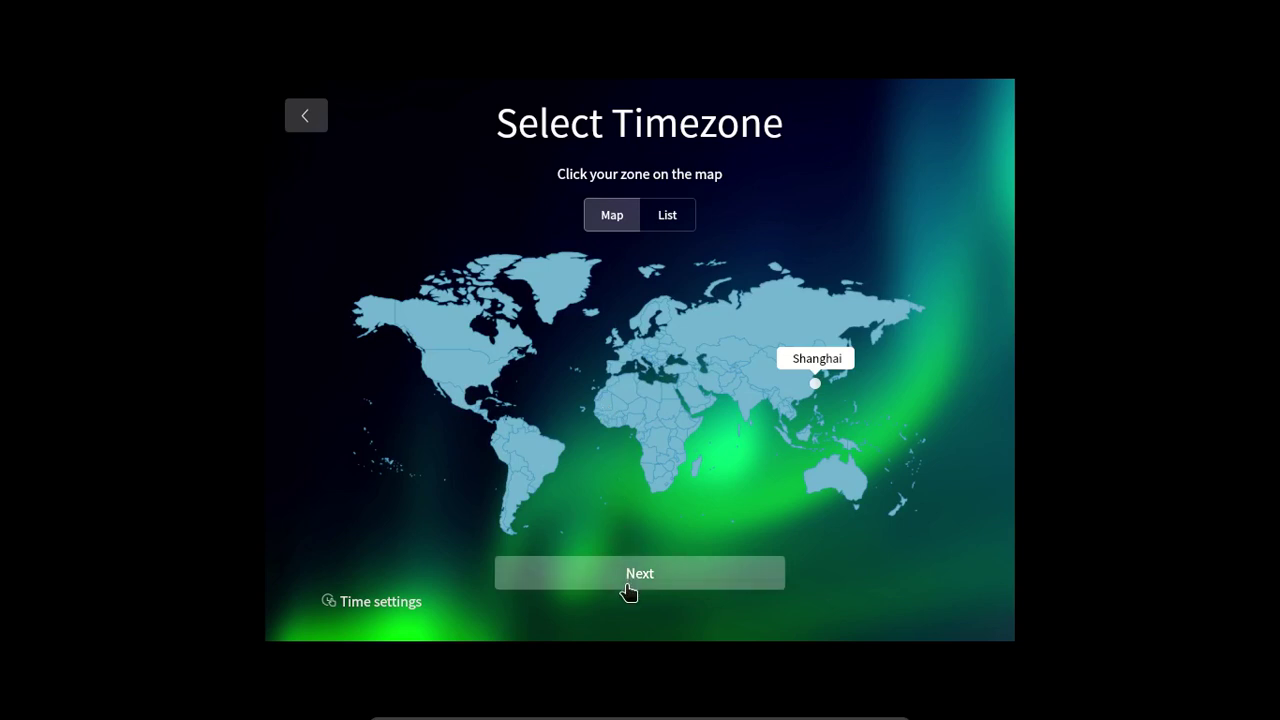
Set the timezone to Kuala_Lumpur and continue to account creation.
click(787, 444)
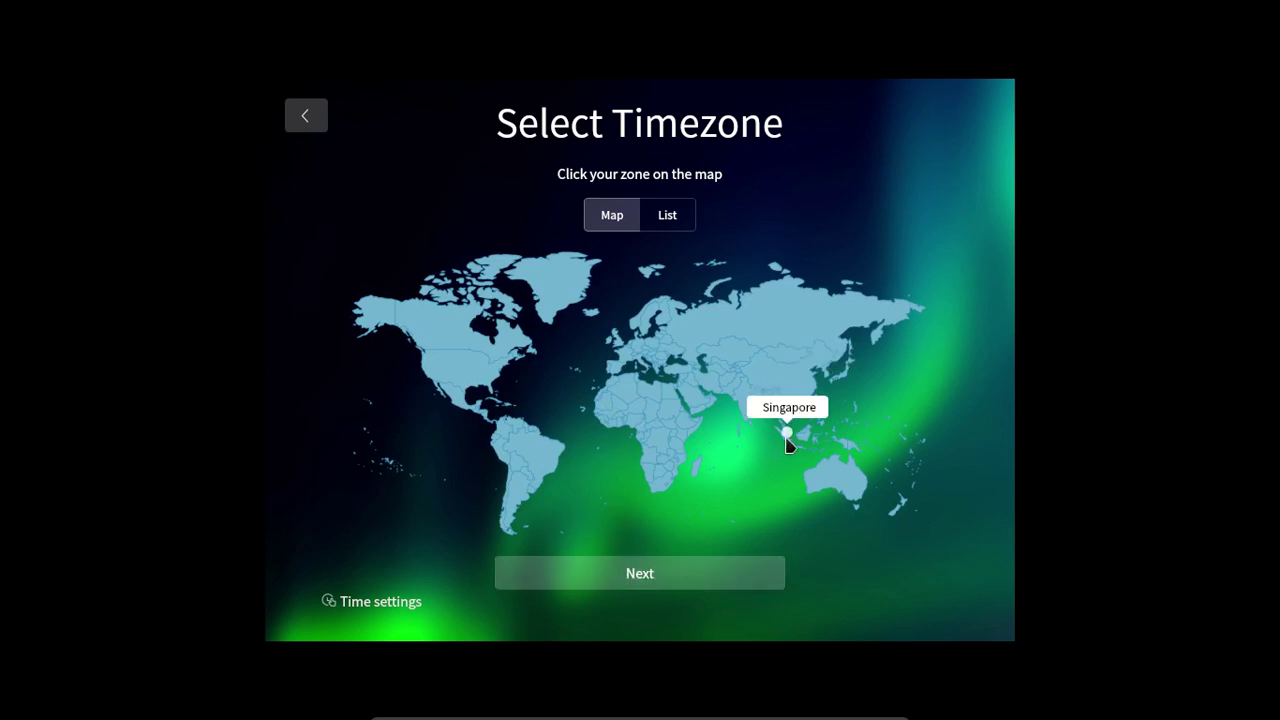
click(786, 436)
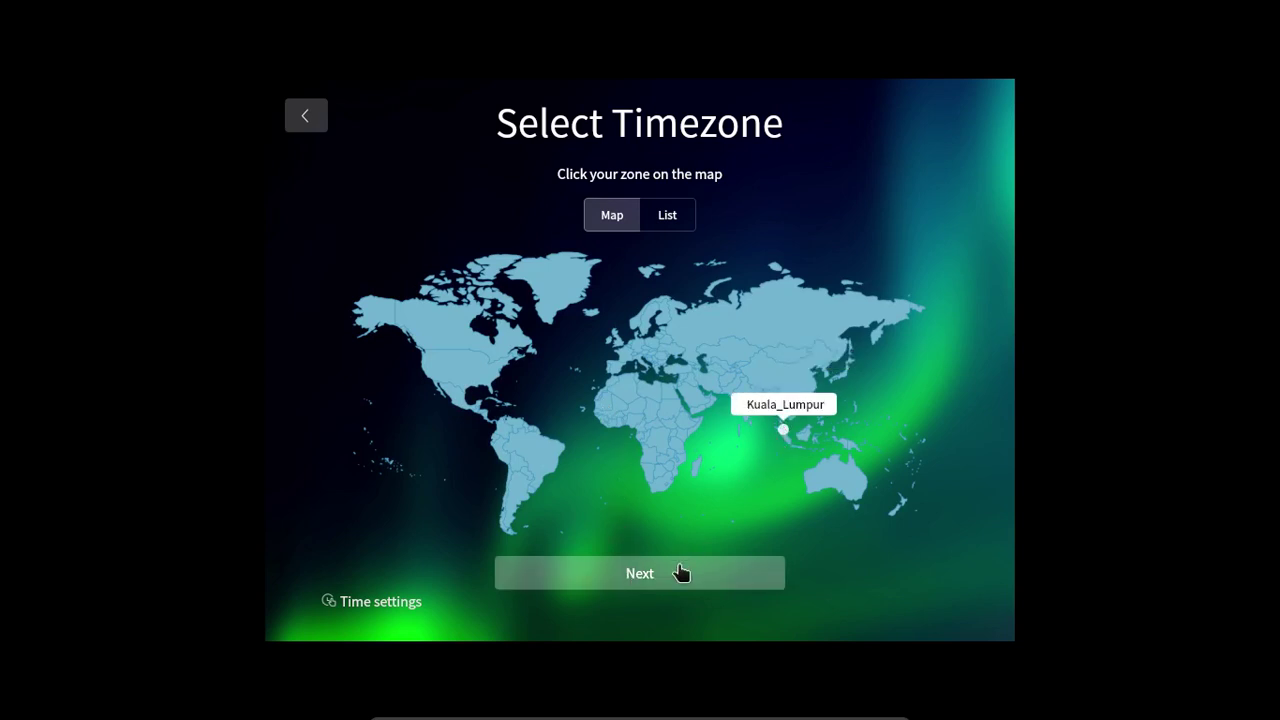
click(658, 585)
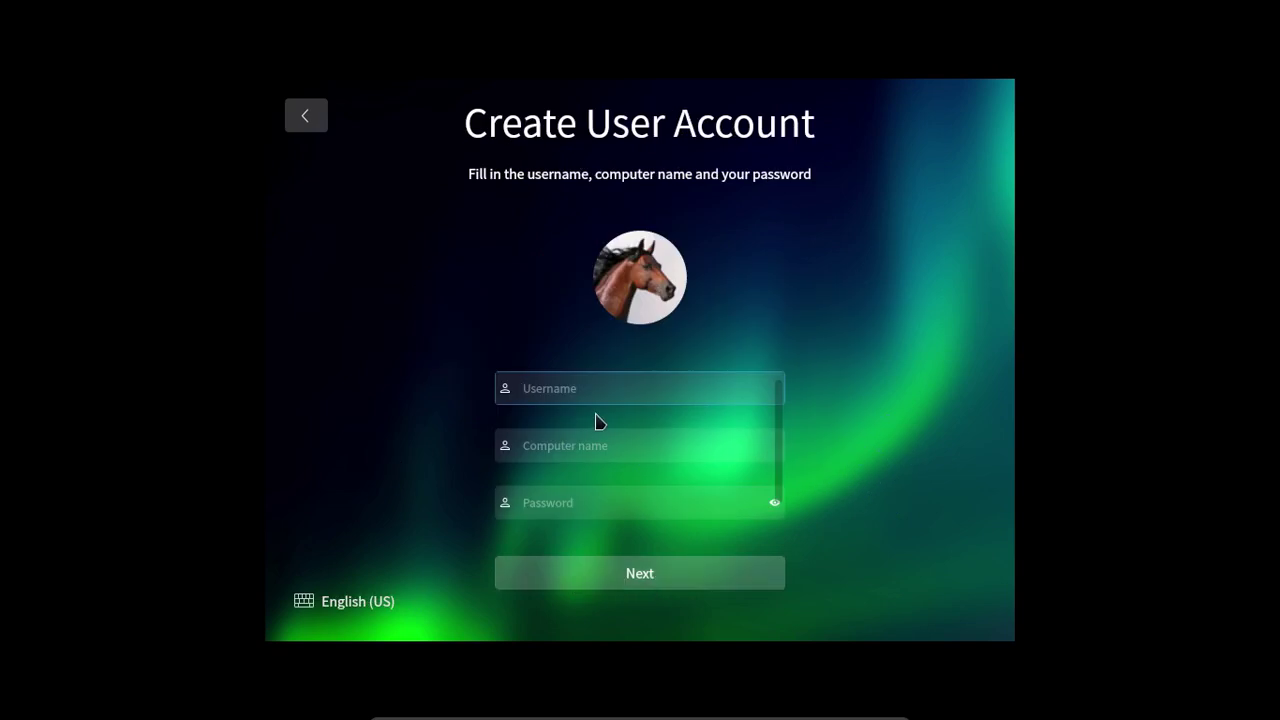
Enter the username admin_crm, replacing the earlier mistyped entry.
text(AD)
text(MIN)
text(IS)
key(BackSpace)
key(BackSpace)
text(CRM)
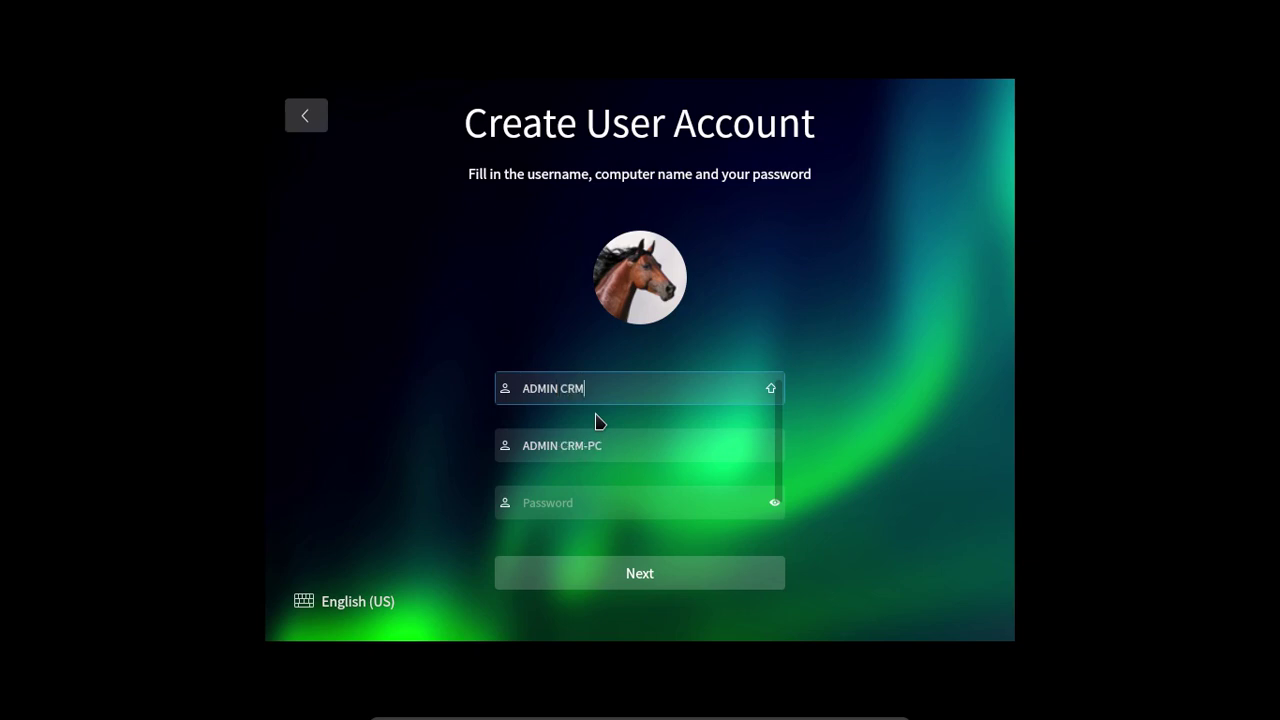
click(613, 447)
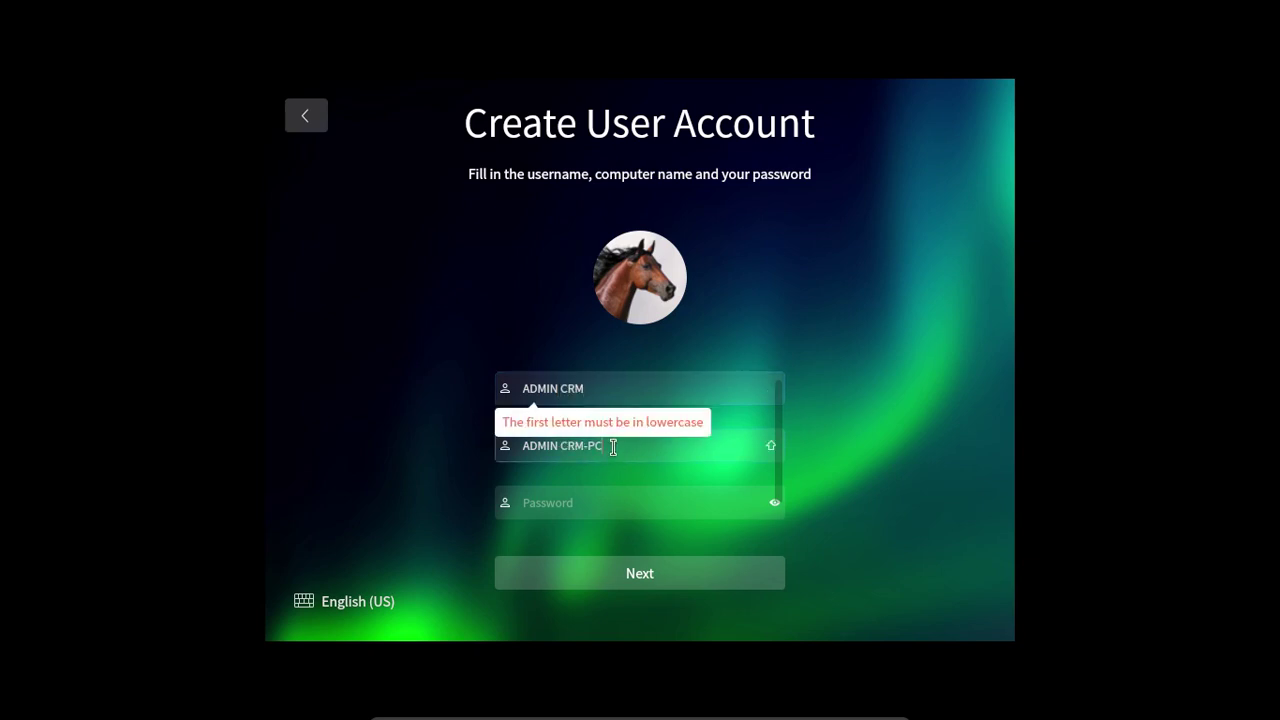
click(588, 503)
click(603, 382)
drag(603, 382, 484, 378)
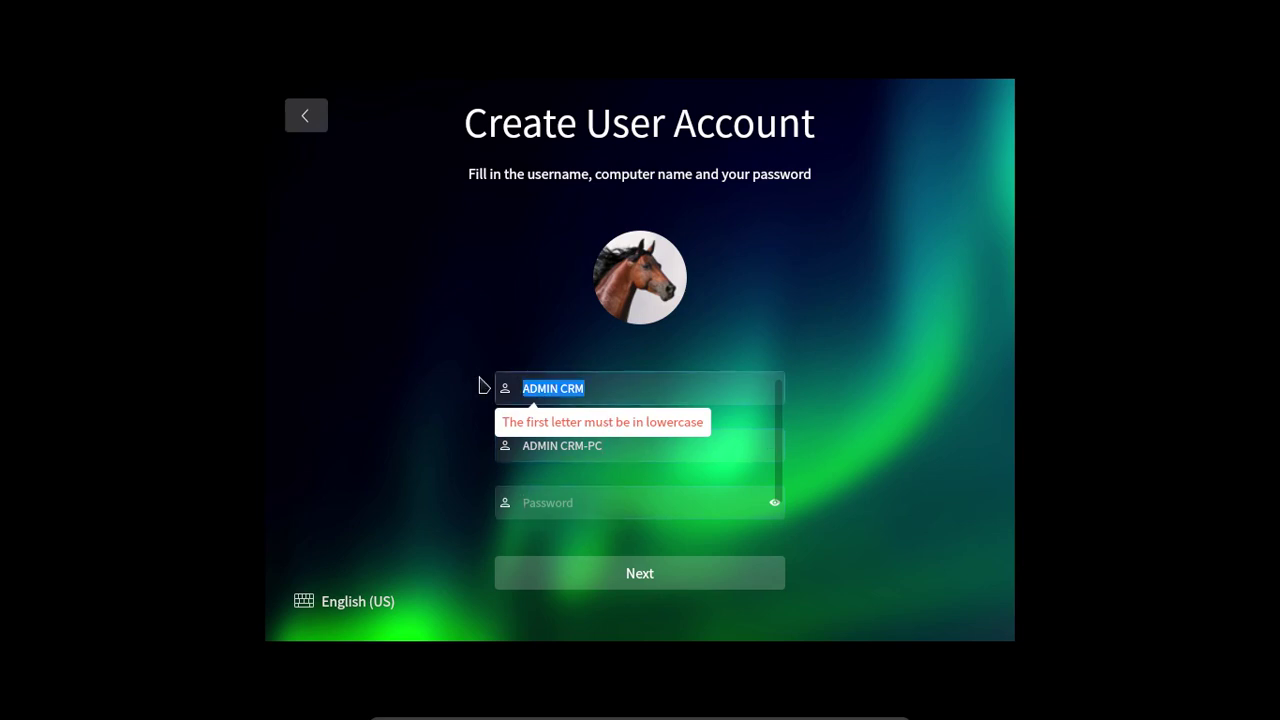
text(admin crm)
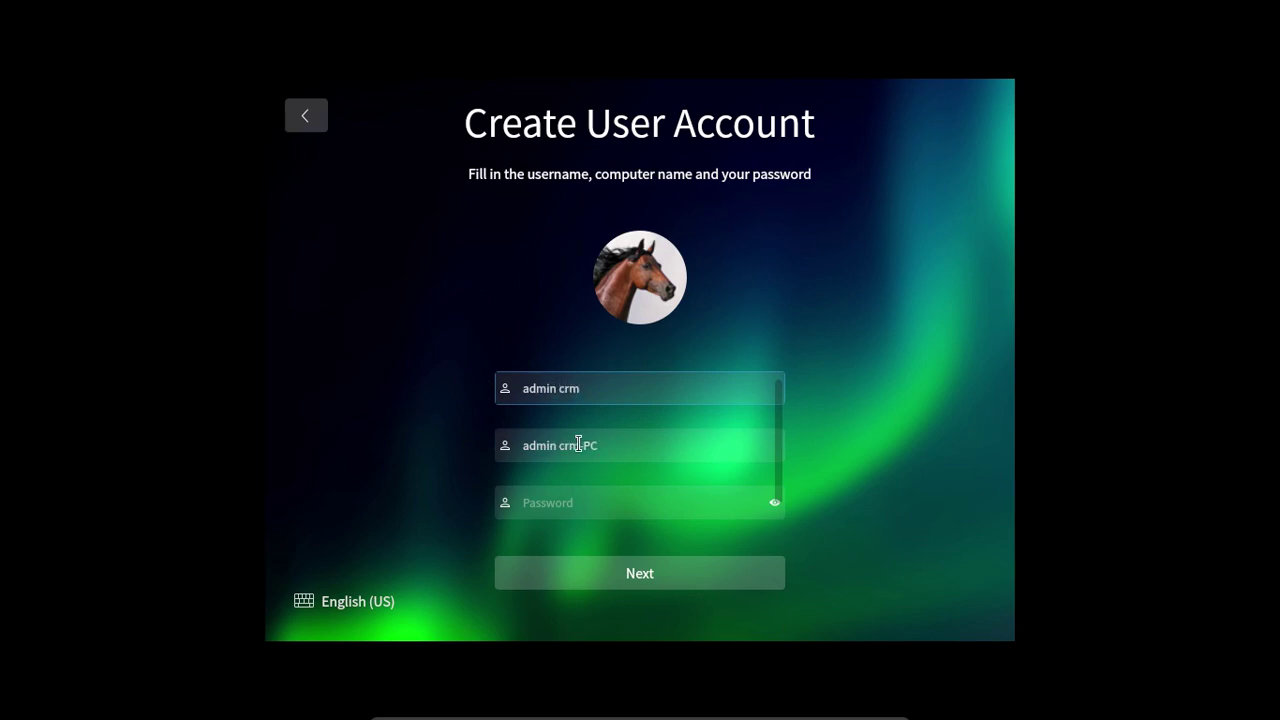
click(630, 451)
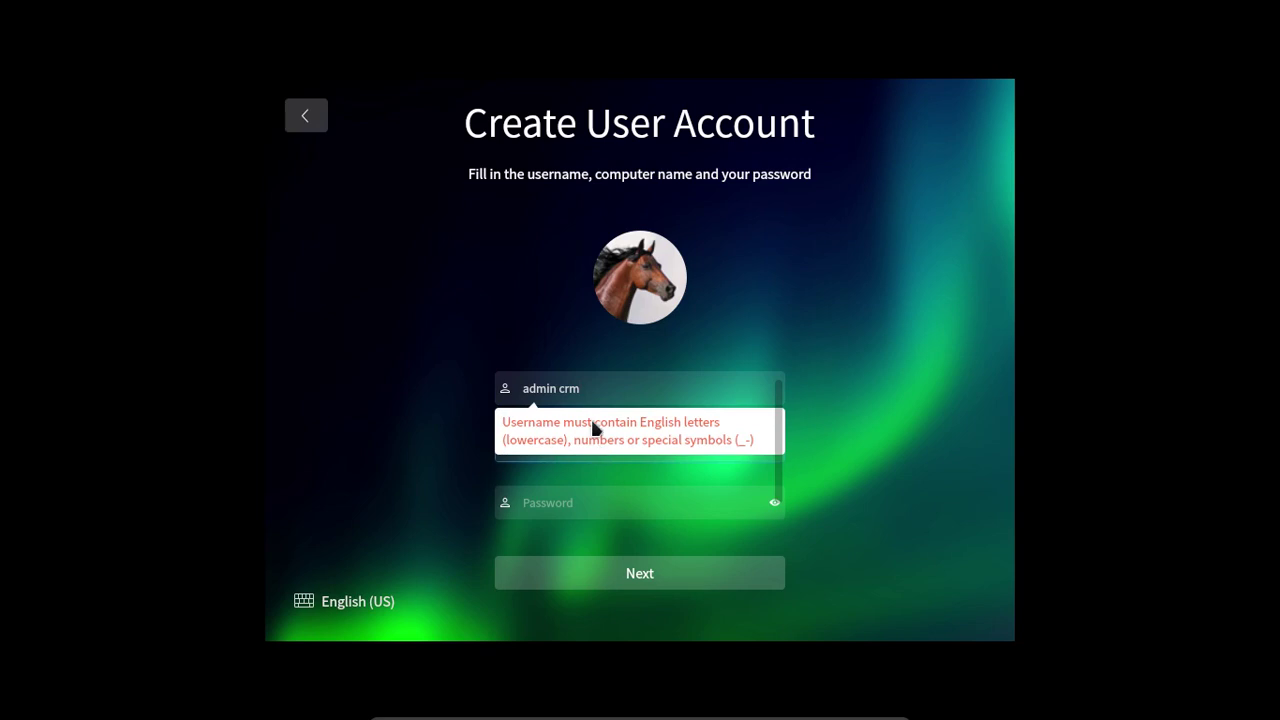
click(563, 390)
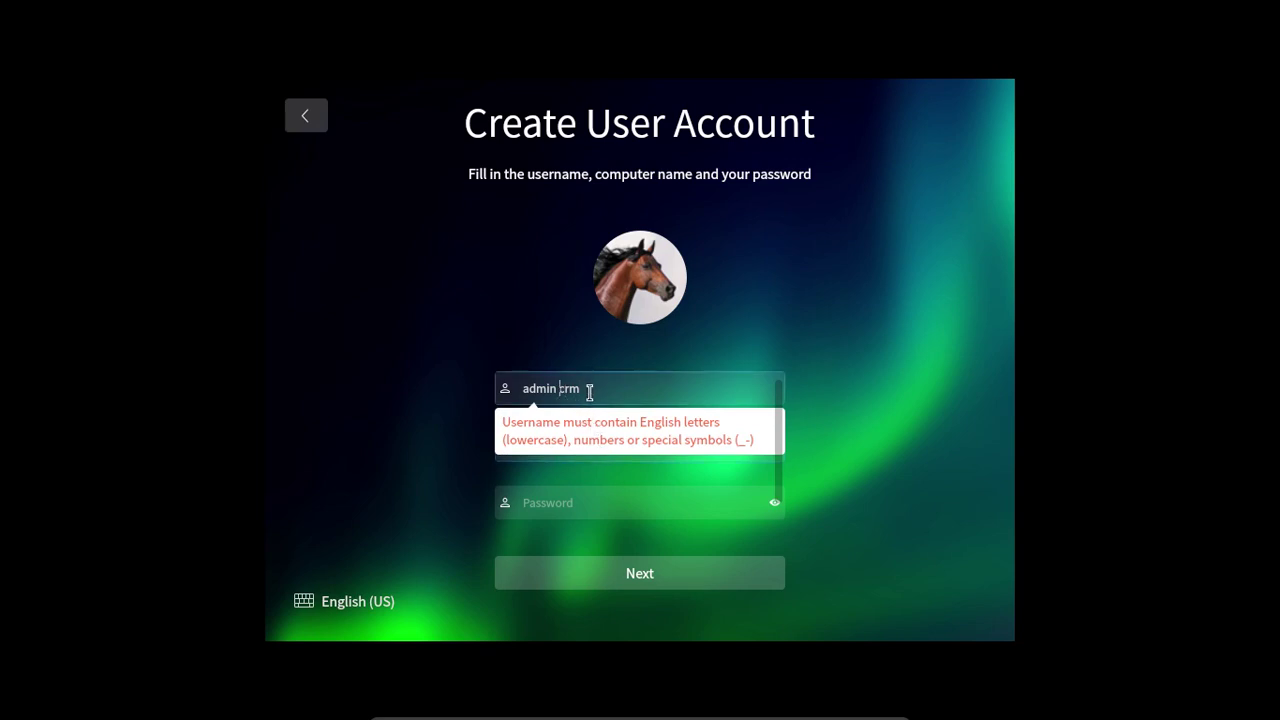
key(BackSpace)
text(_)
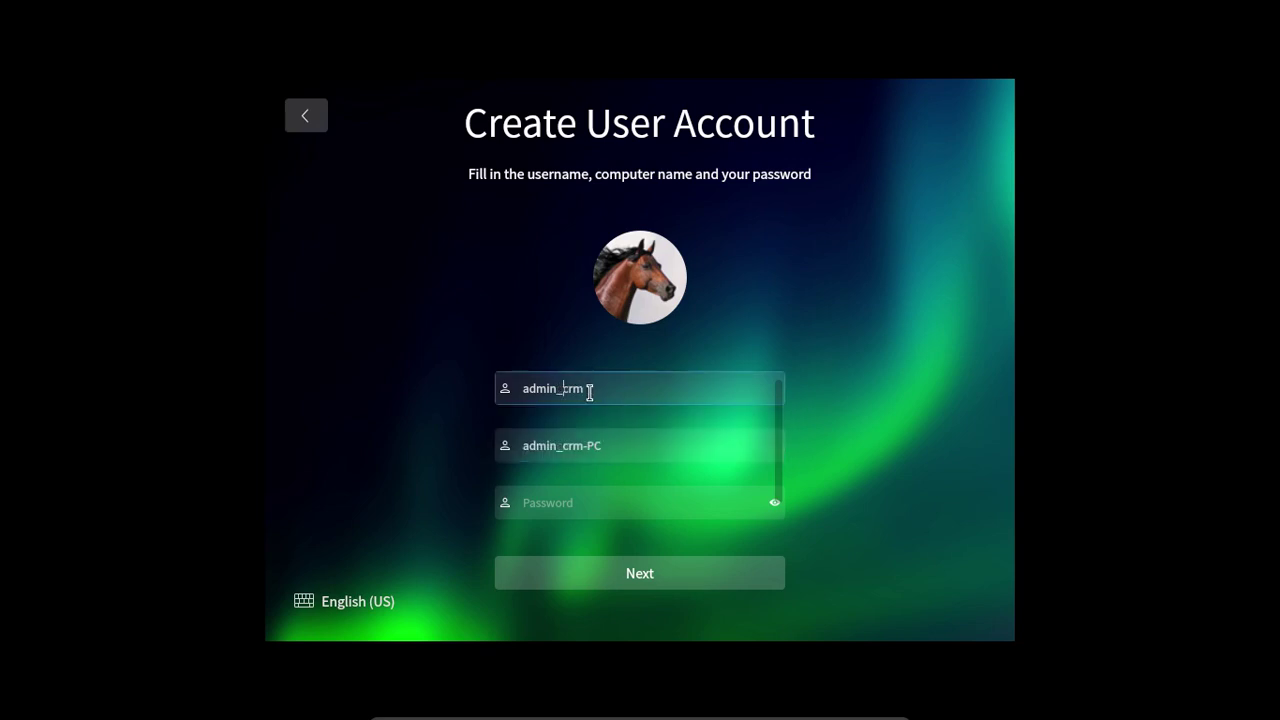
Type the account password and submit the account details.
click(616, 506)
text(123456)
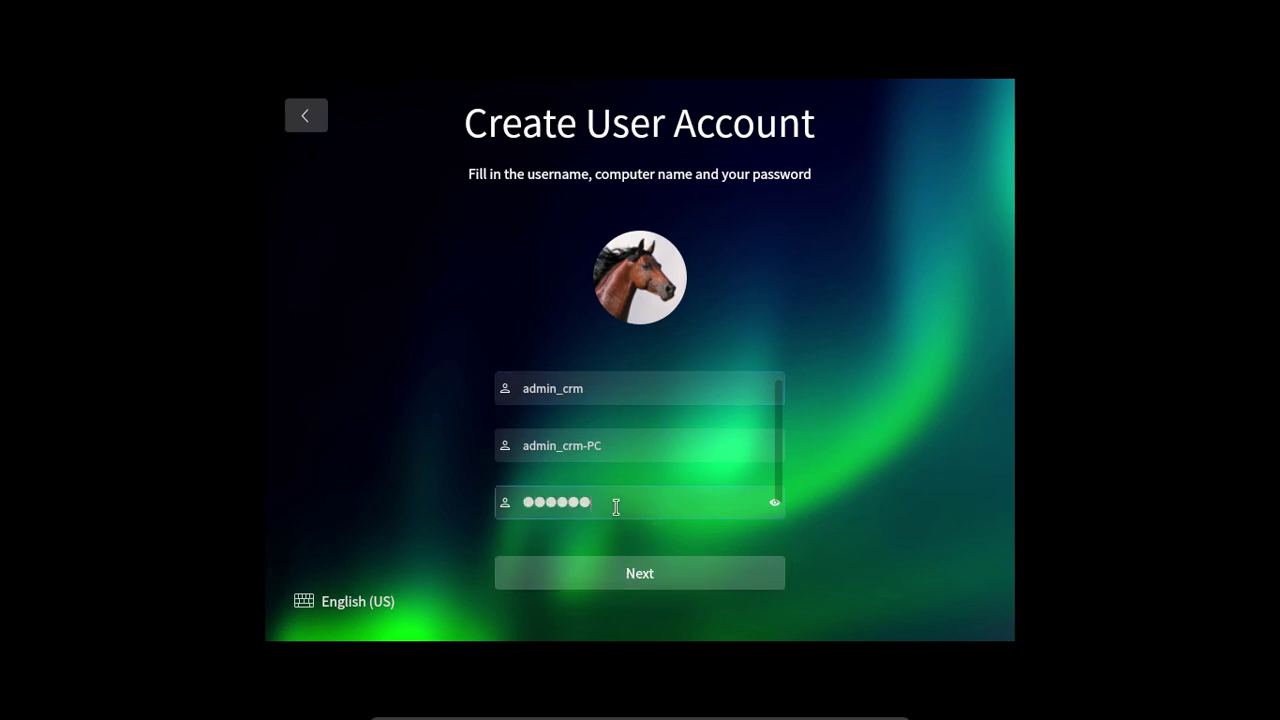
drag(616, 506, 385, 494)
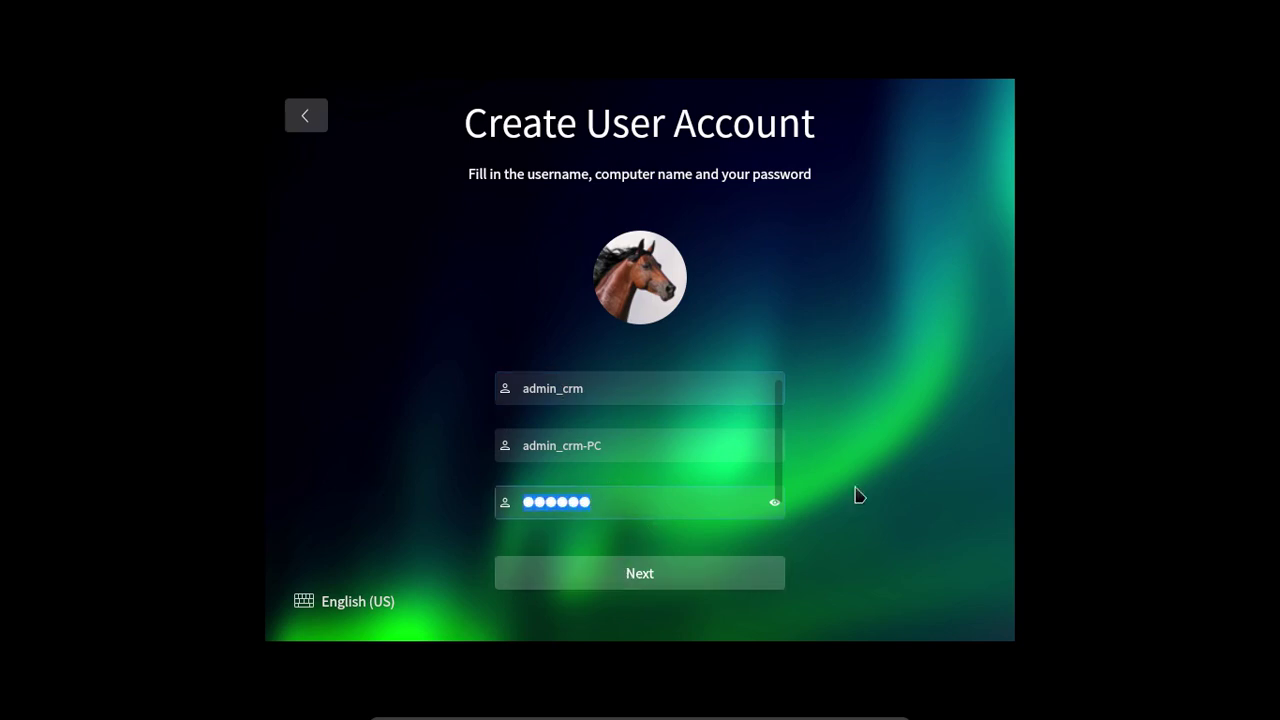
text(●●)
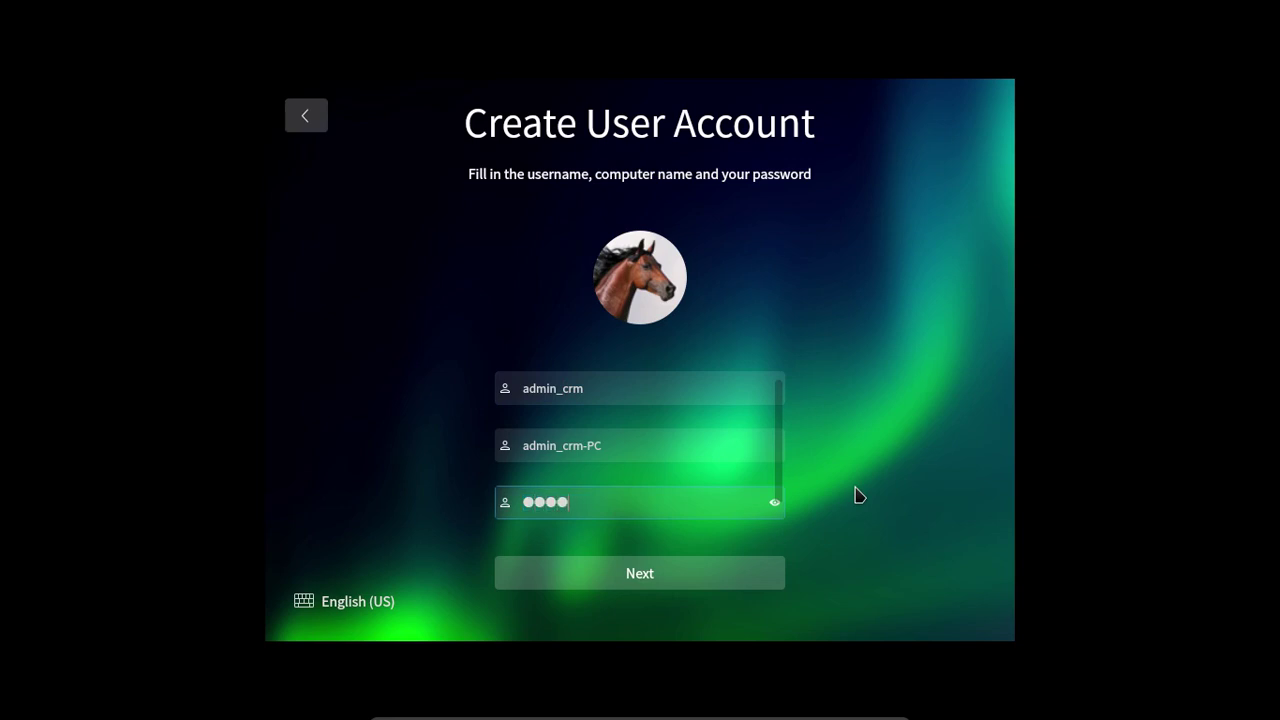
click(714, 583)
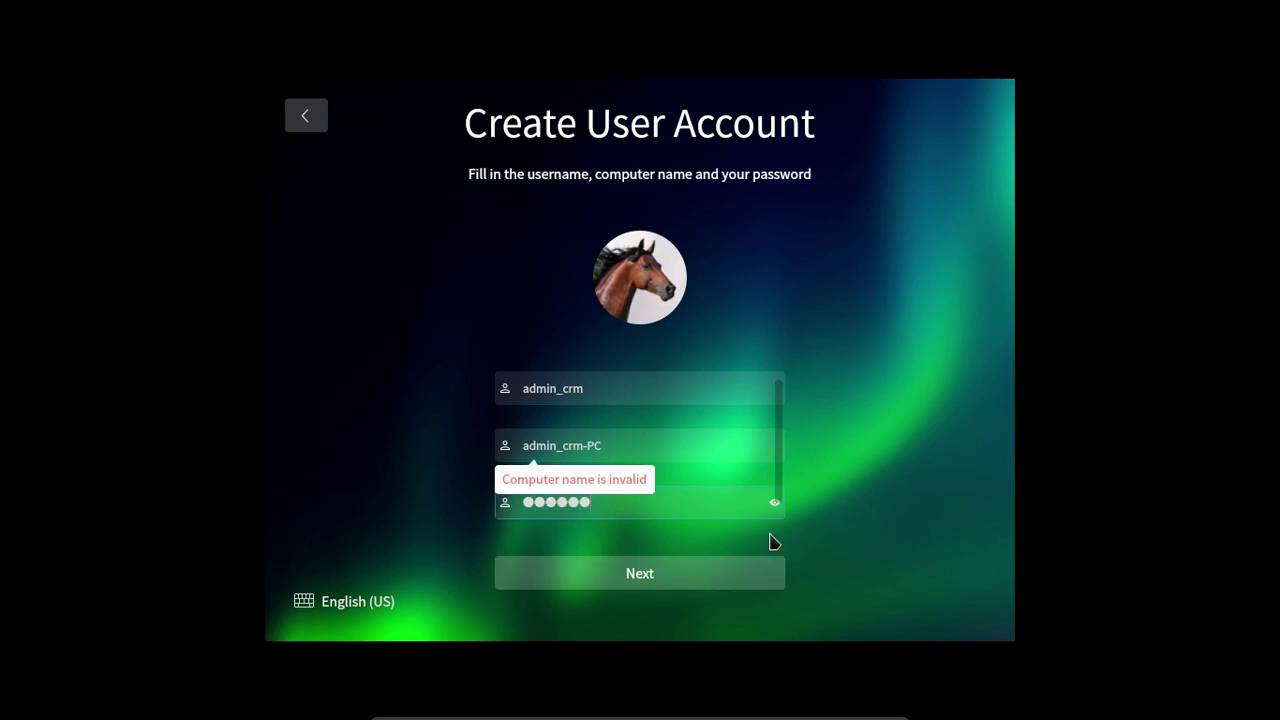
Change the computer name to deepin_crm-PC, which is rejected, then begin removing the deepin_ prefix.
click(583, 446)
drag(557, 450, 509, 444)
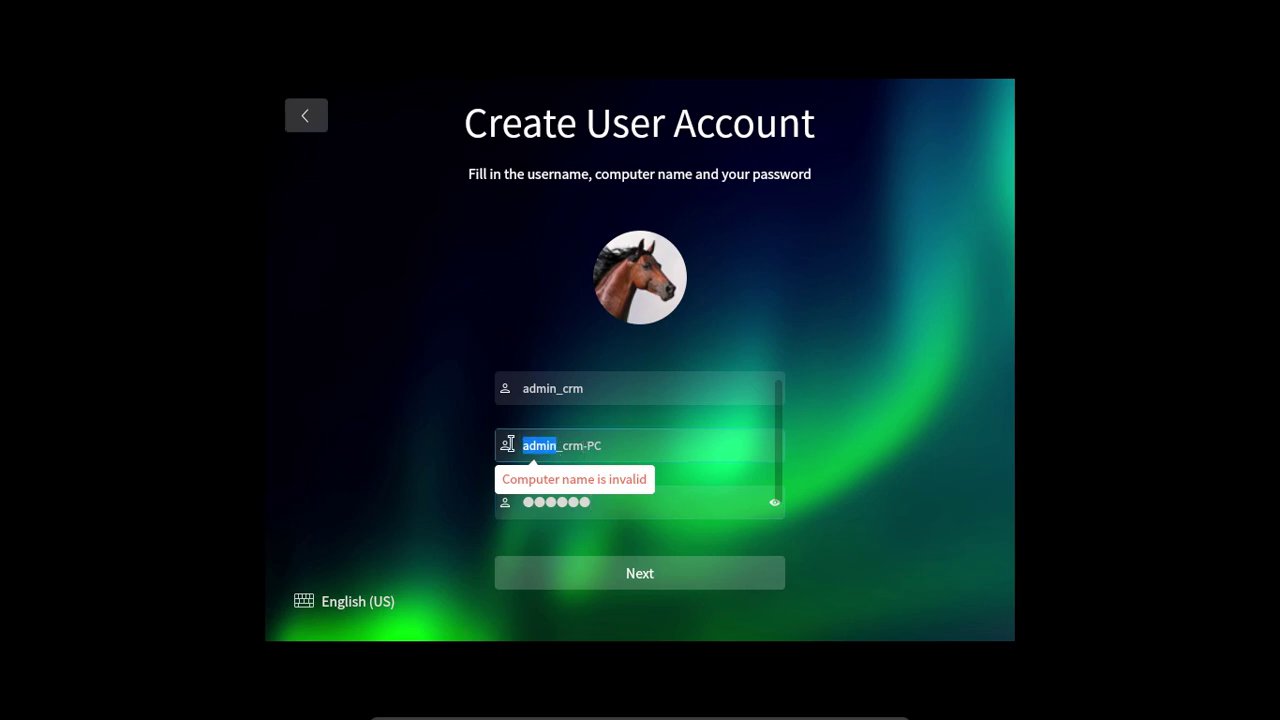
text(deepin)
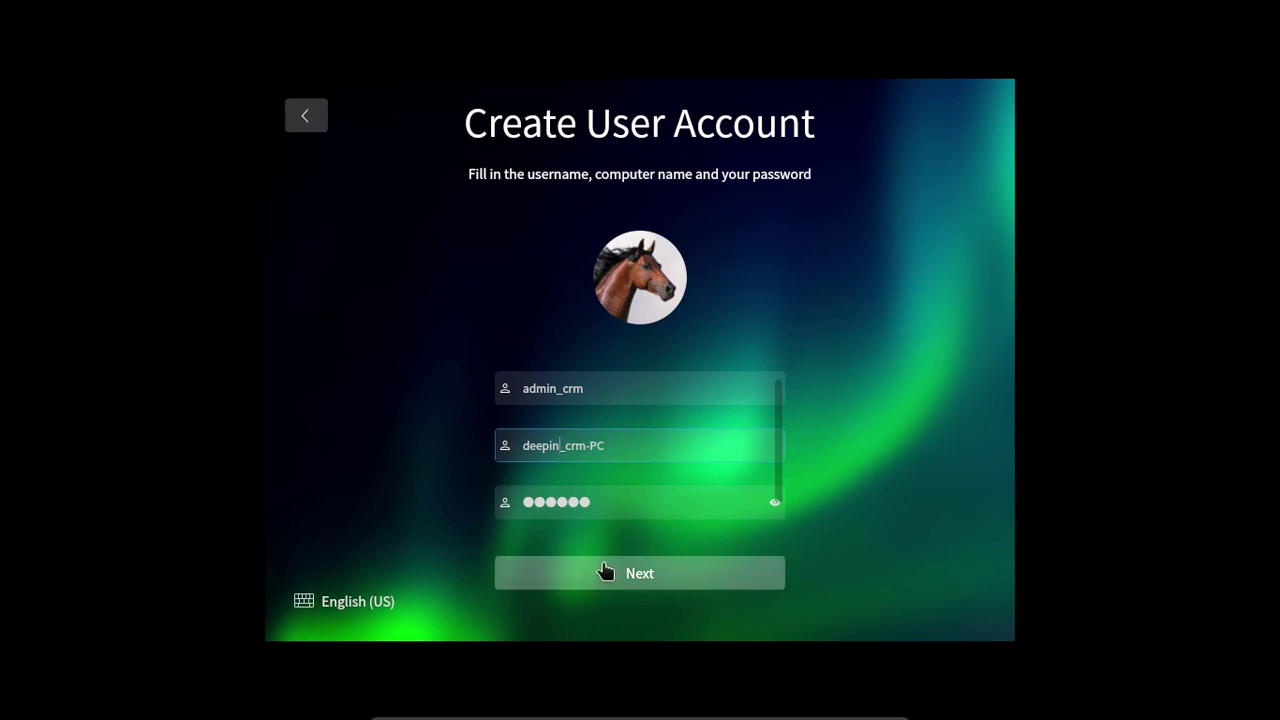
click(640, 575)
click(567, 446)
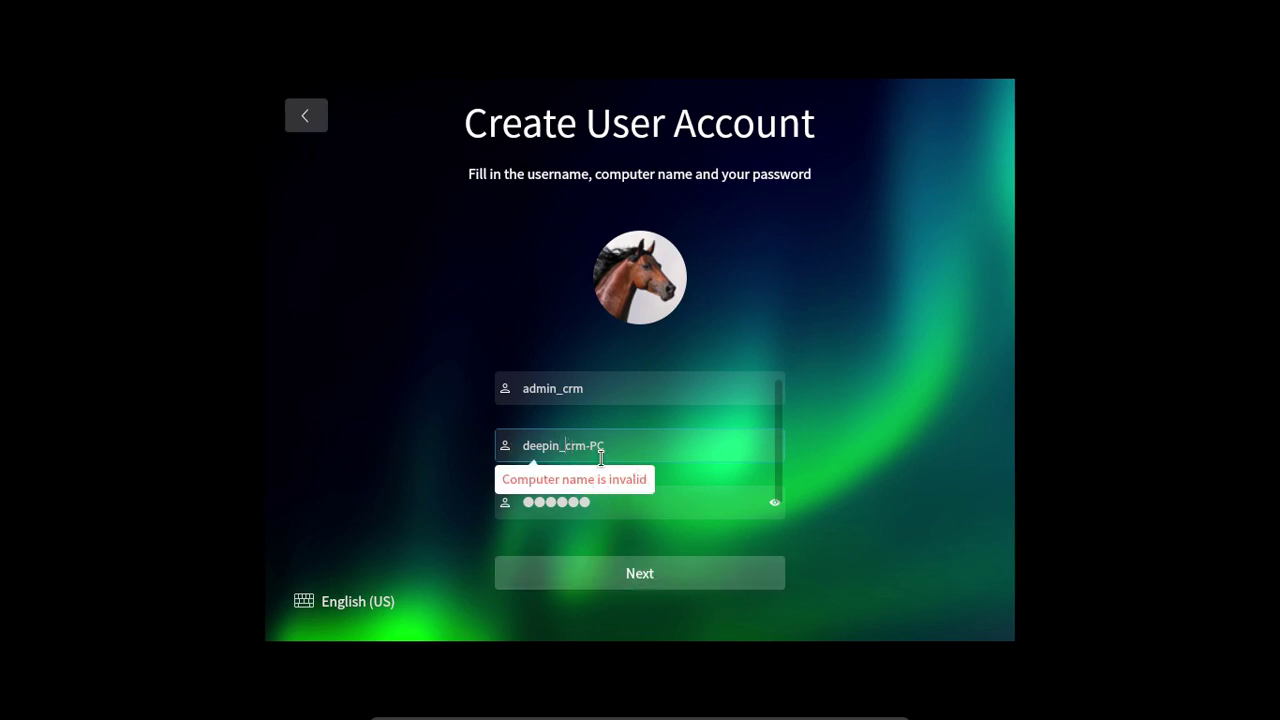
key(BackSpace)
key(BackSpace)
key(BackSpace)
key(BackSpace)
key(BackSpace)
key(BackSpace)
key(BackSpace)
Rename the computer to admincrm-VM.
text(admin)
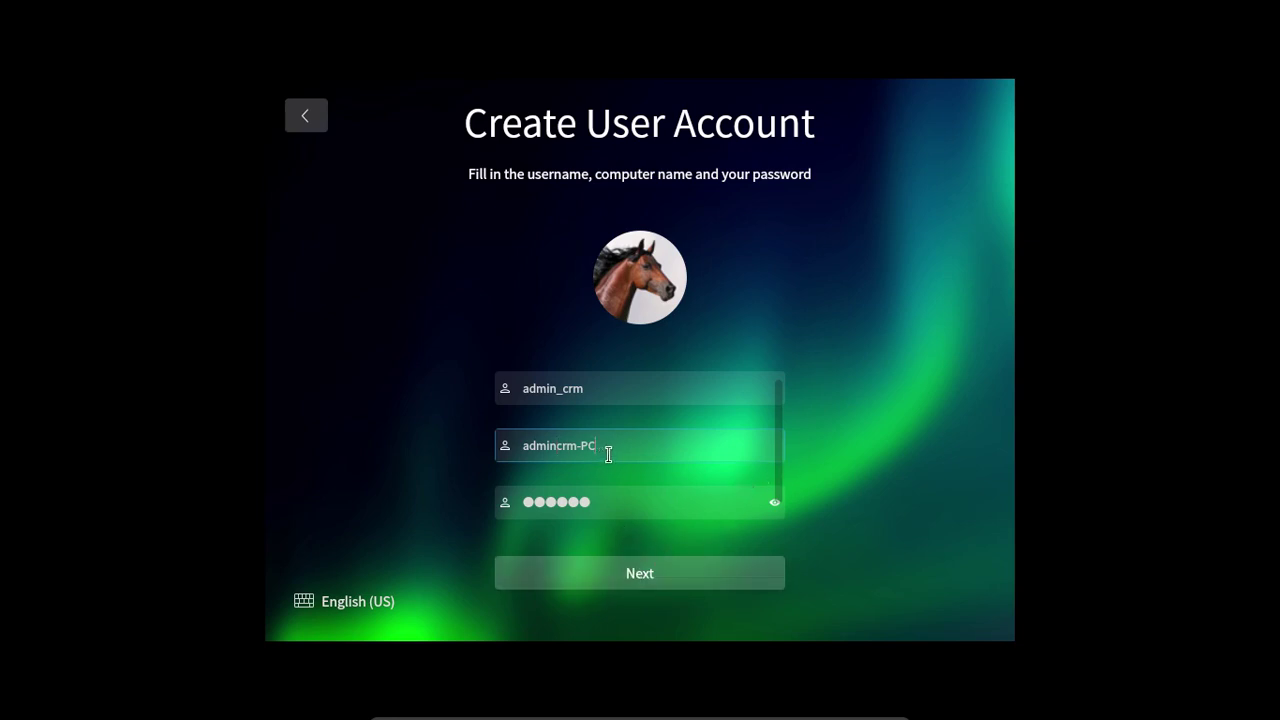
drag(609, 452, 585, 450)
text(VM)
Replace the password with a new one, repeat it, and submit to start system tuning.
drag(624, 493, 471, 491)
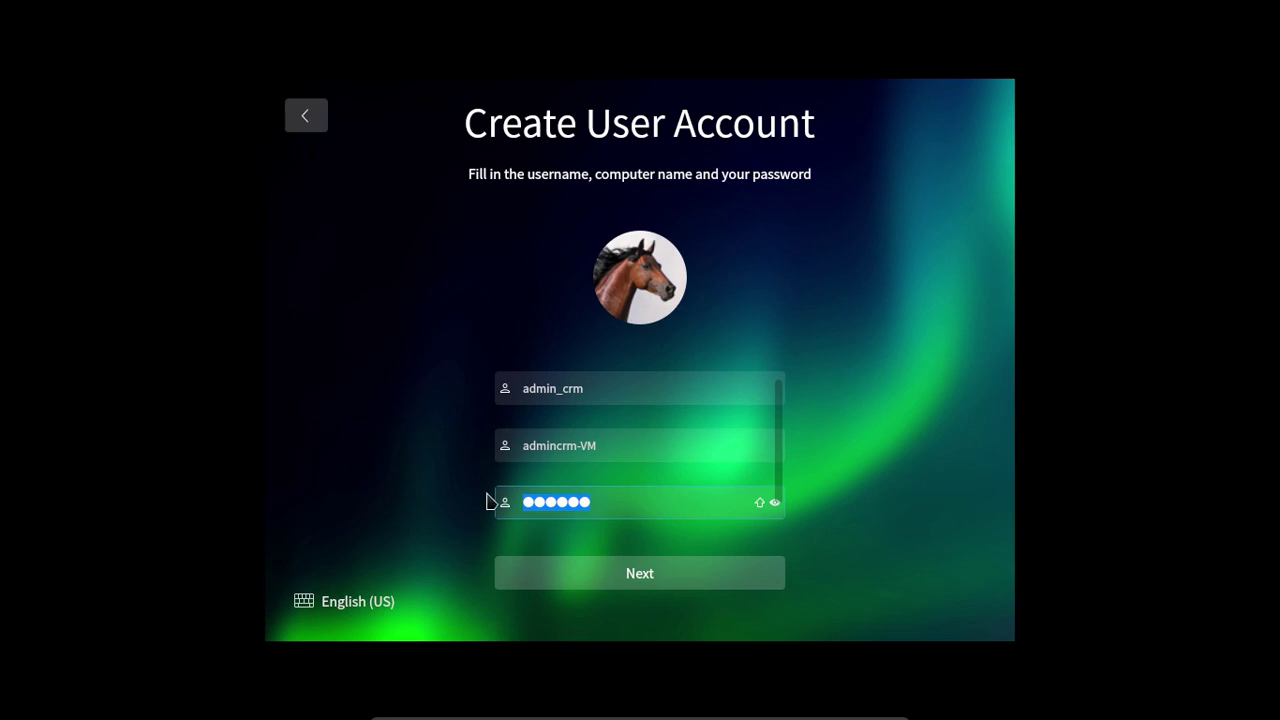
key(BackSpace)
scroll(779, 510, down, 1)
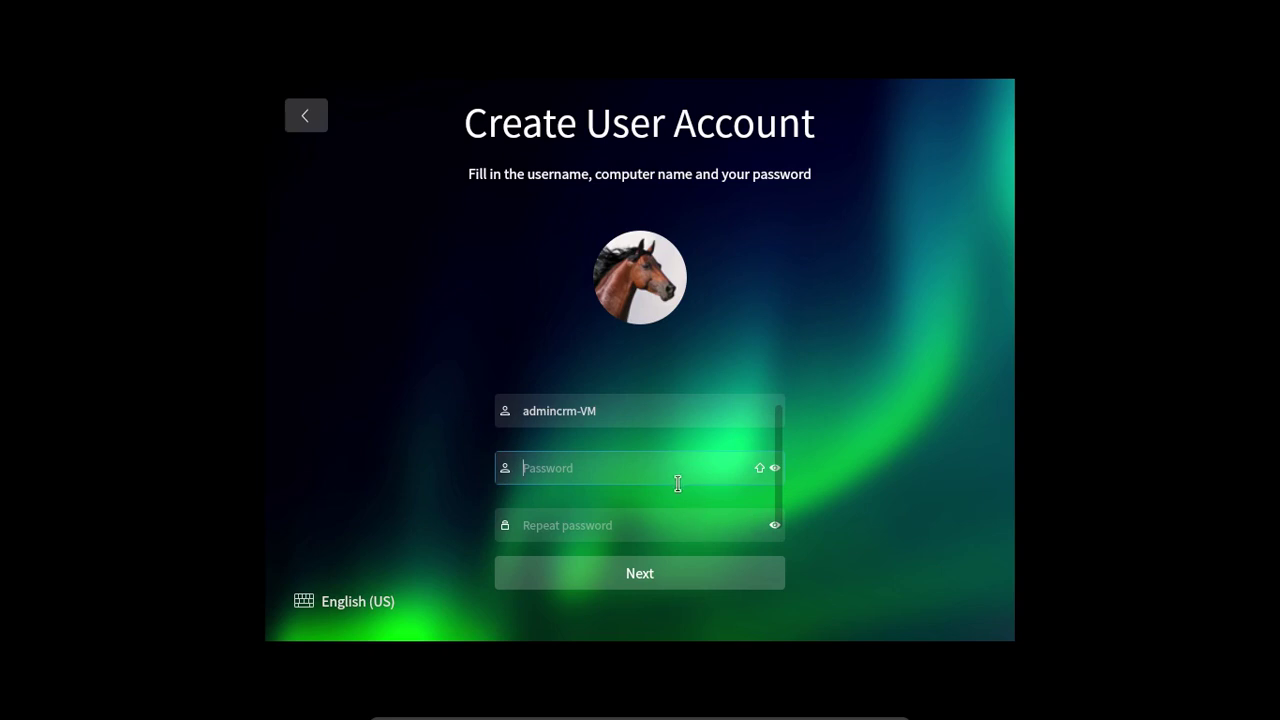
text(aaaaaa)
key(Tab)
text(aaaaa)
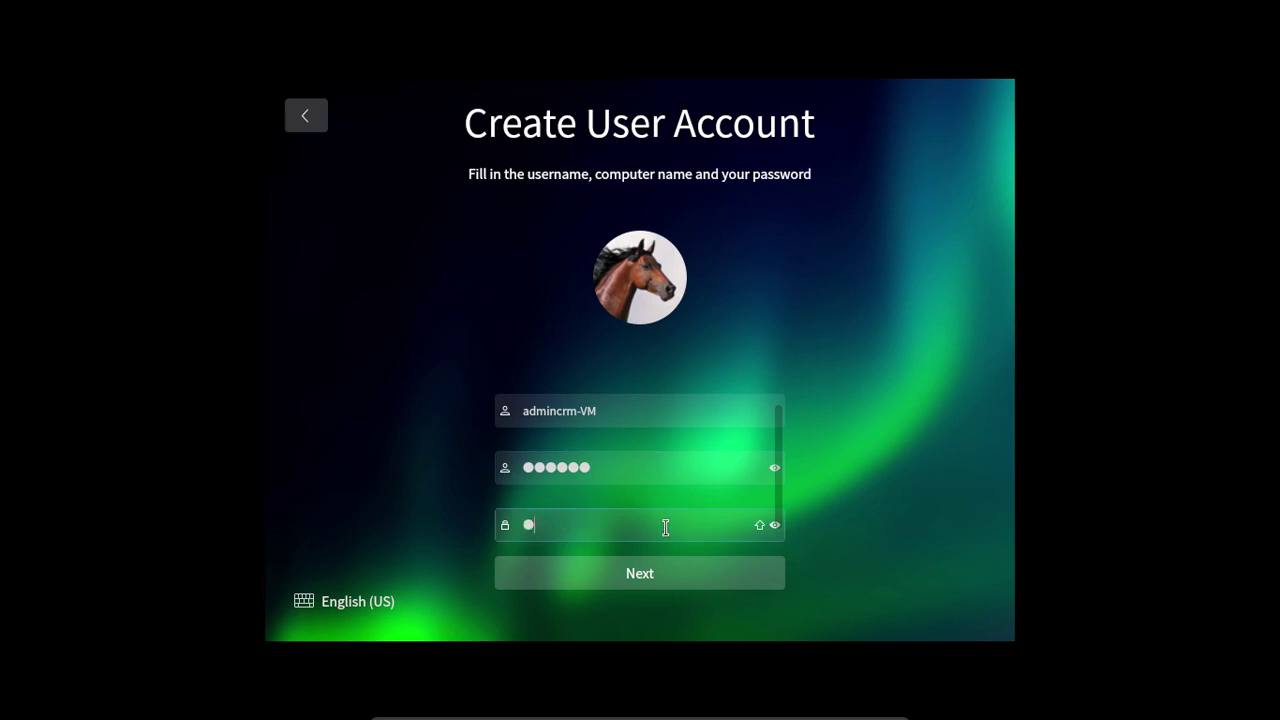
click(645, 585)
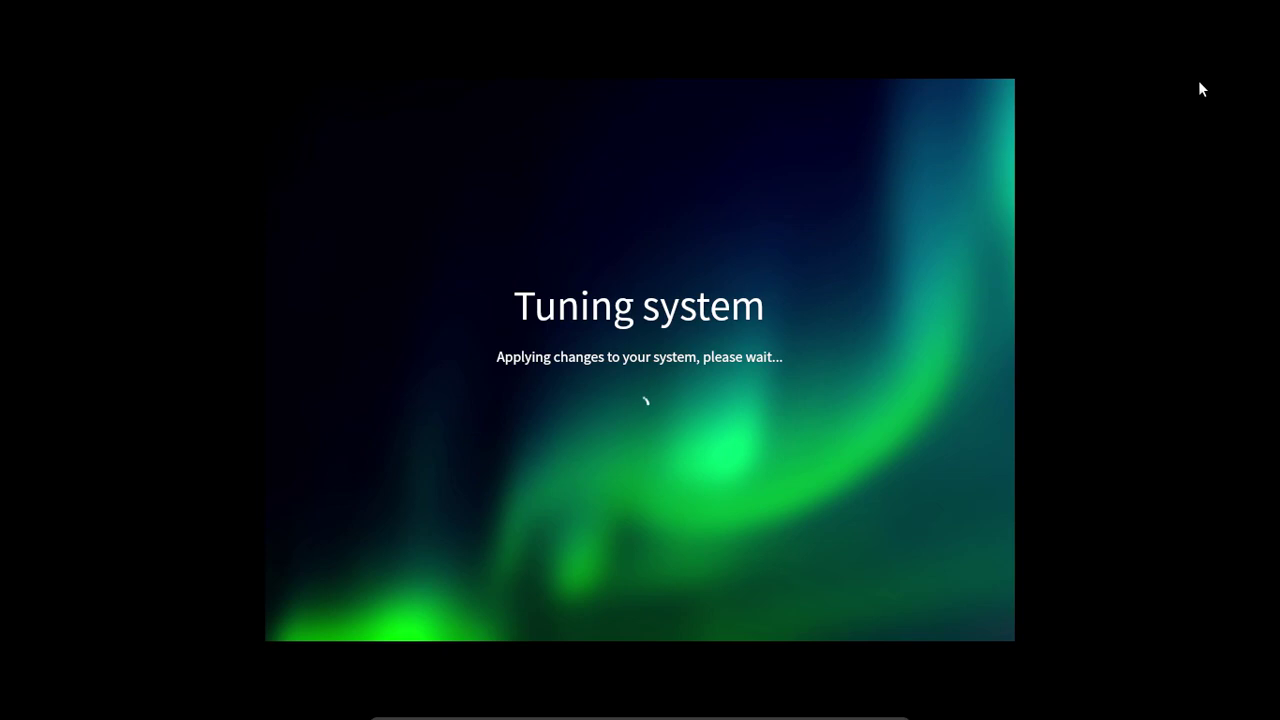
Leave full-screen, centre the DEEPIN OS window, check the host calendar, then maximise the window.
key(Control_R+f)
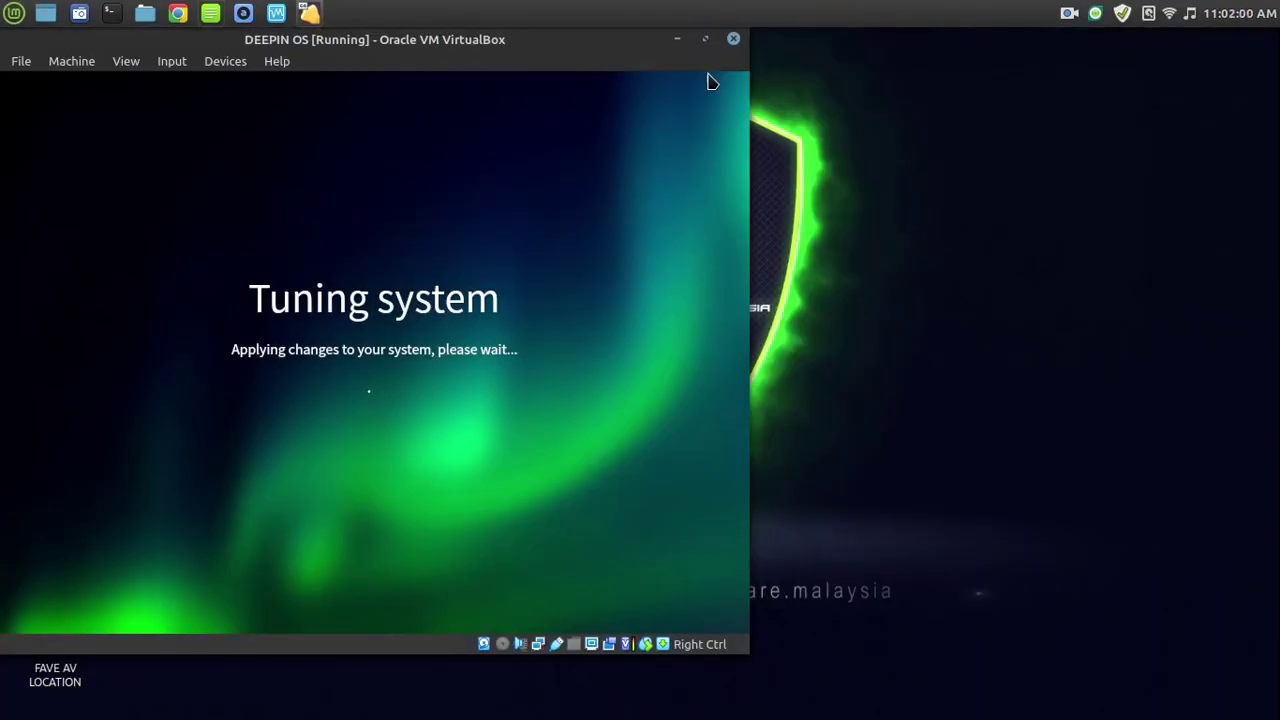
drag(524, 40, 761, 83)
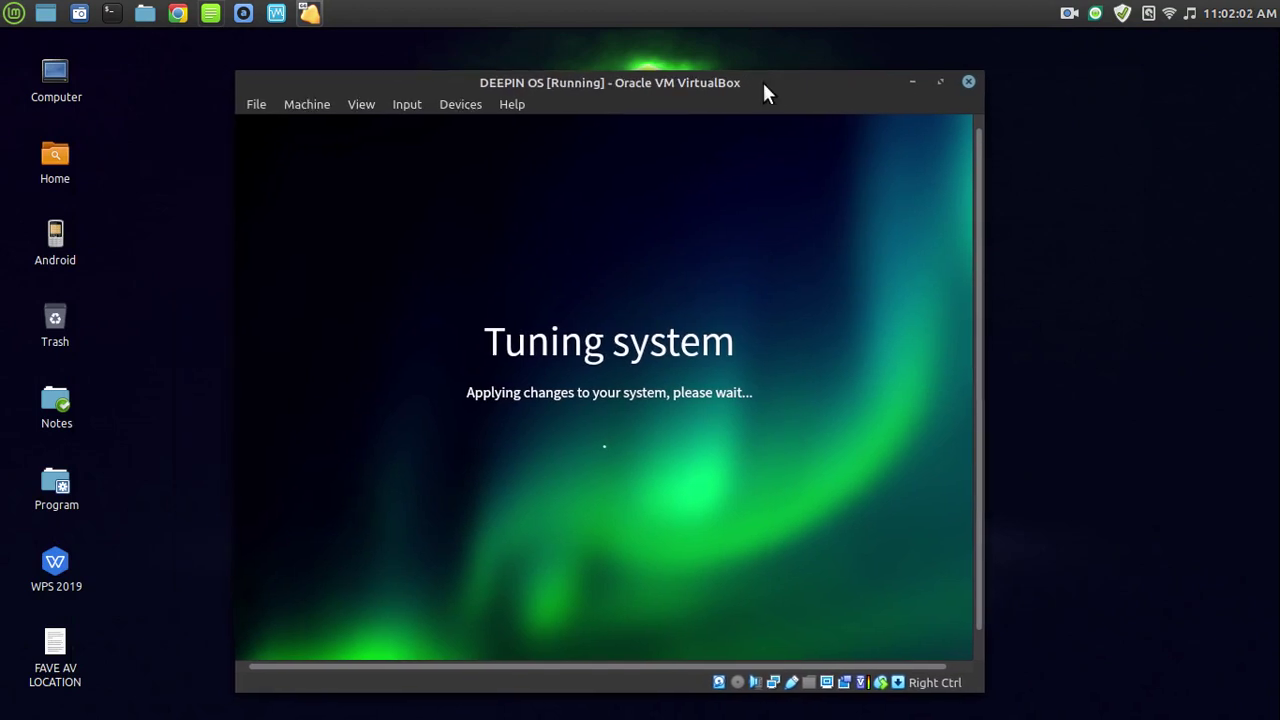
click(1240, 112)
click(1219, 11)
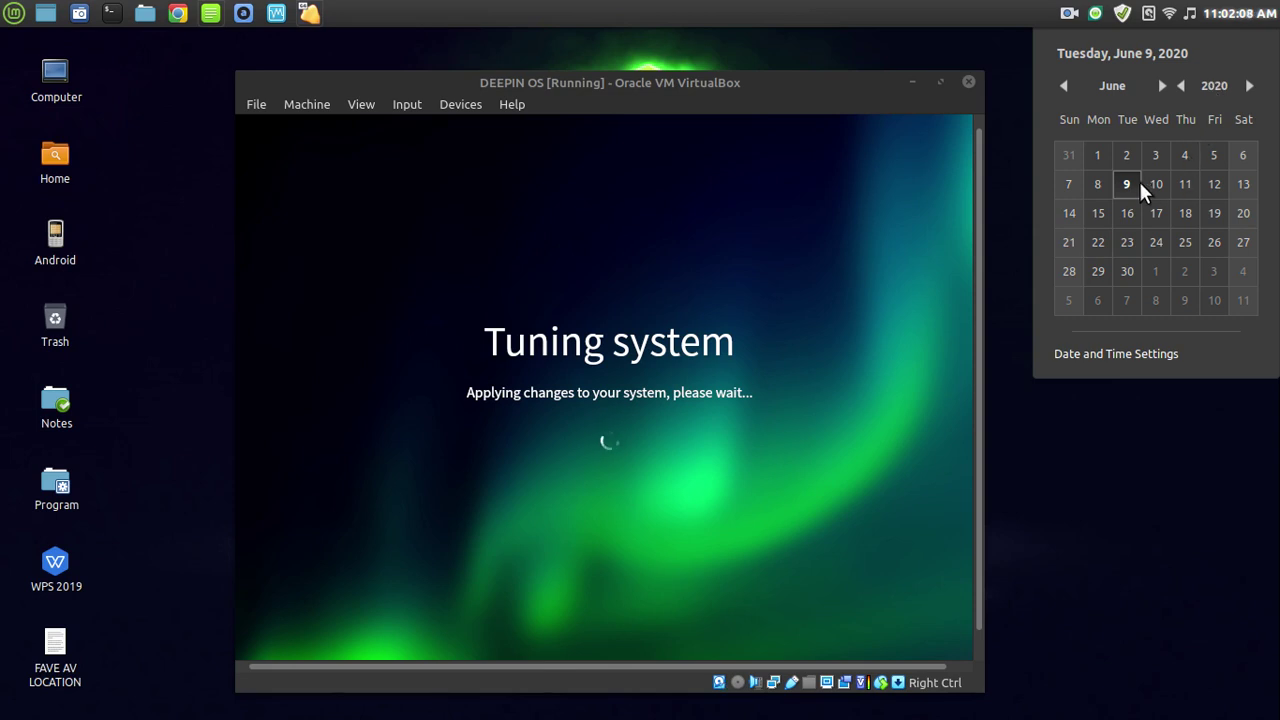
click(1147, 407)
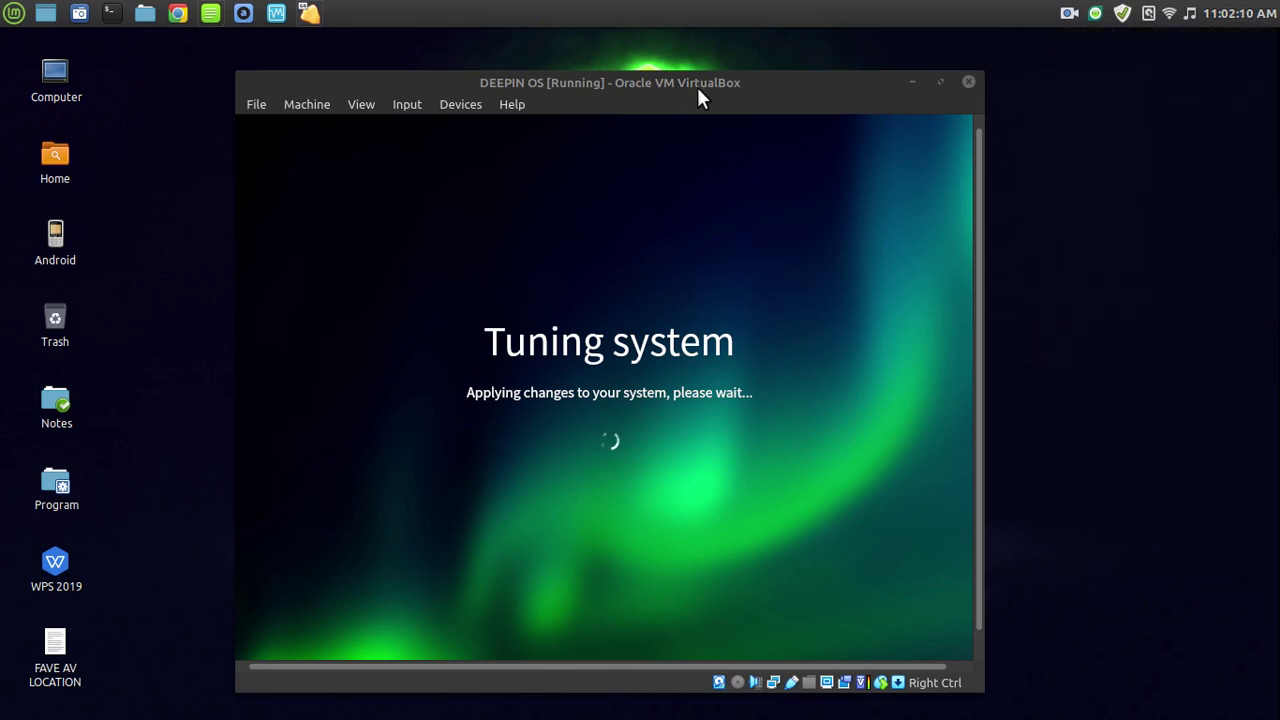
double_click(698, 86)
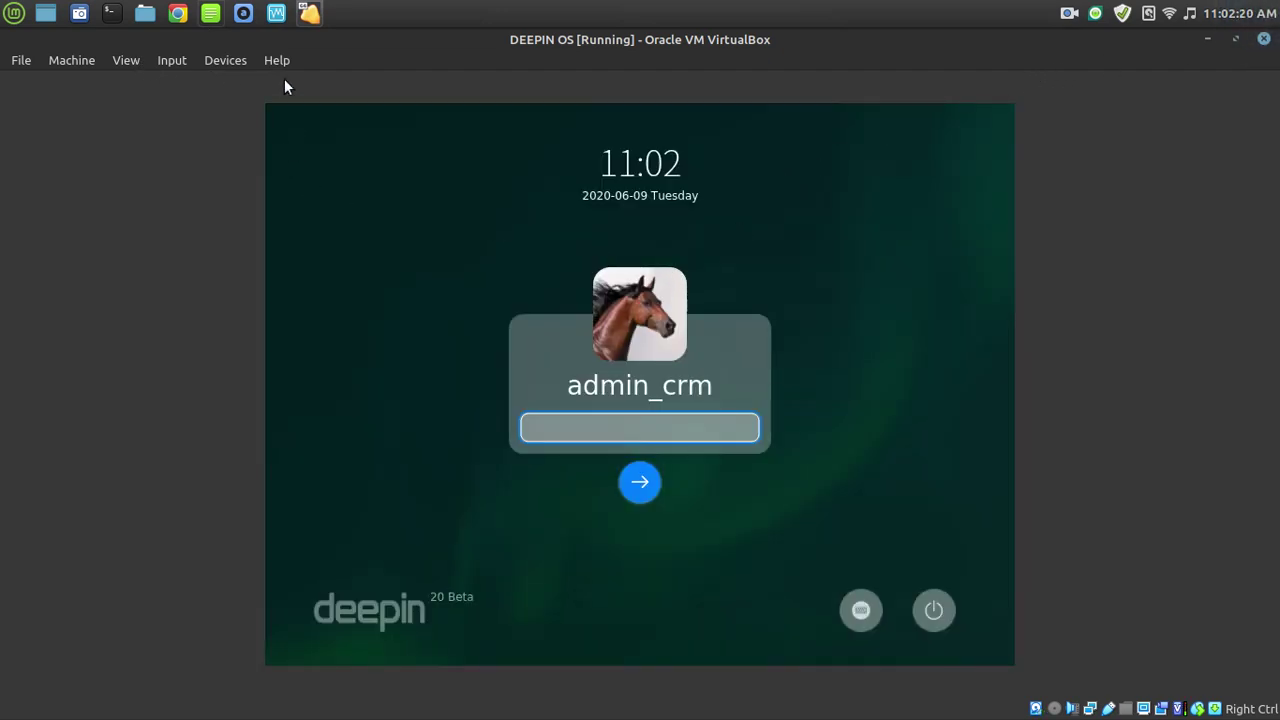
Switch the VM to full-screen, log in as admin_crm with its password, and pick Effect Mode.
click(136, 60)
click(143, 79)
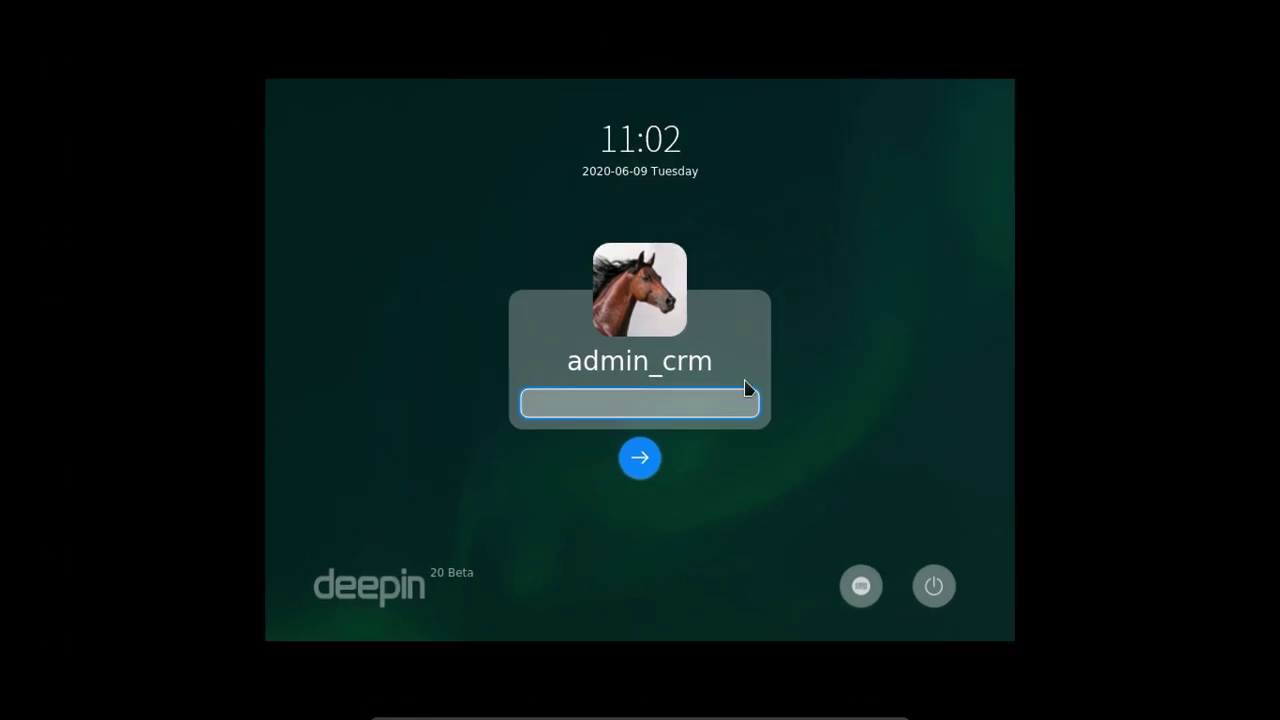
text(******)
key(Return)
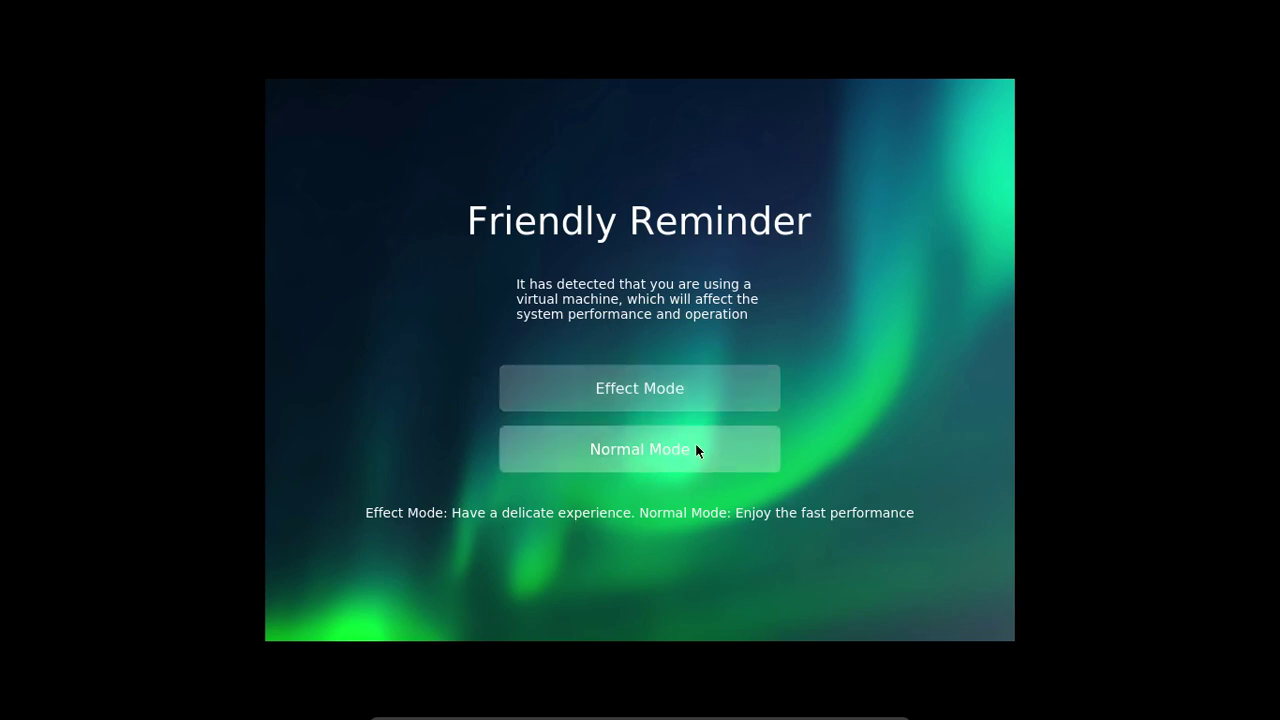
click(629, 389)
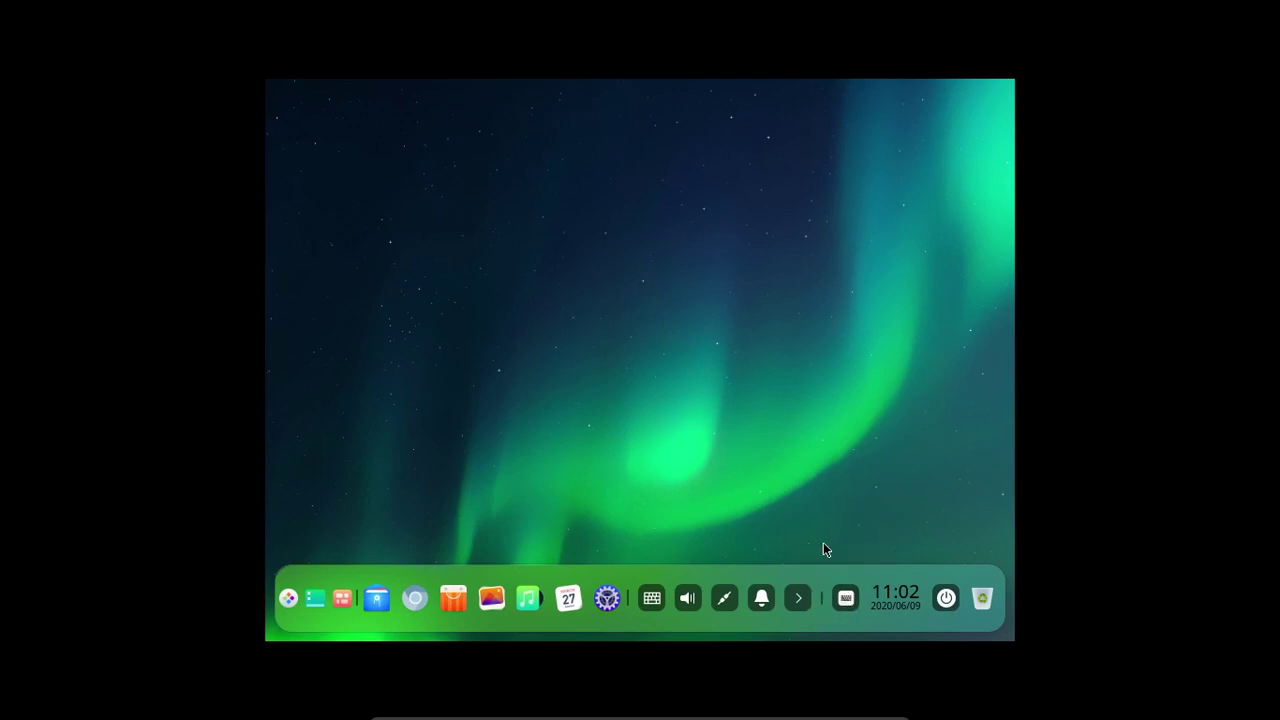
click(848, 597)
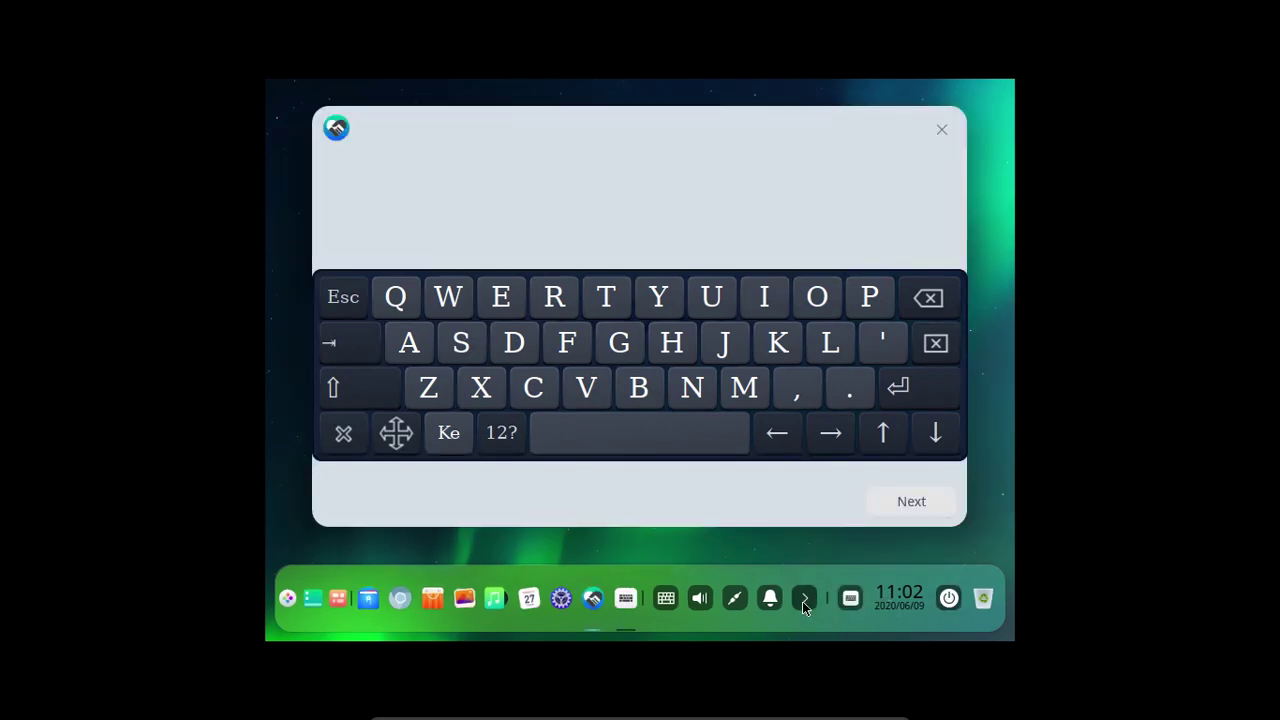
click(941, 131)
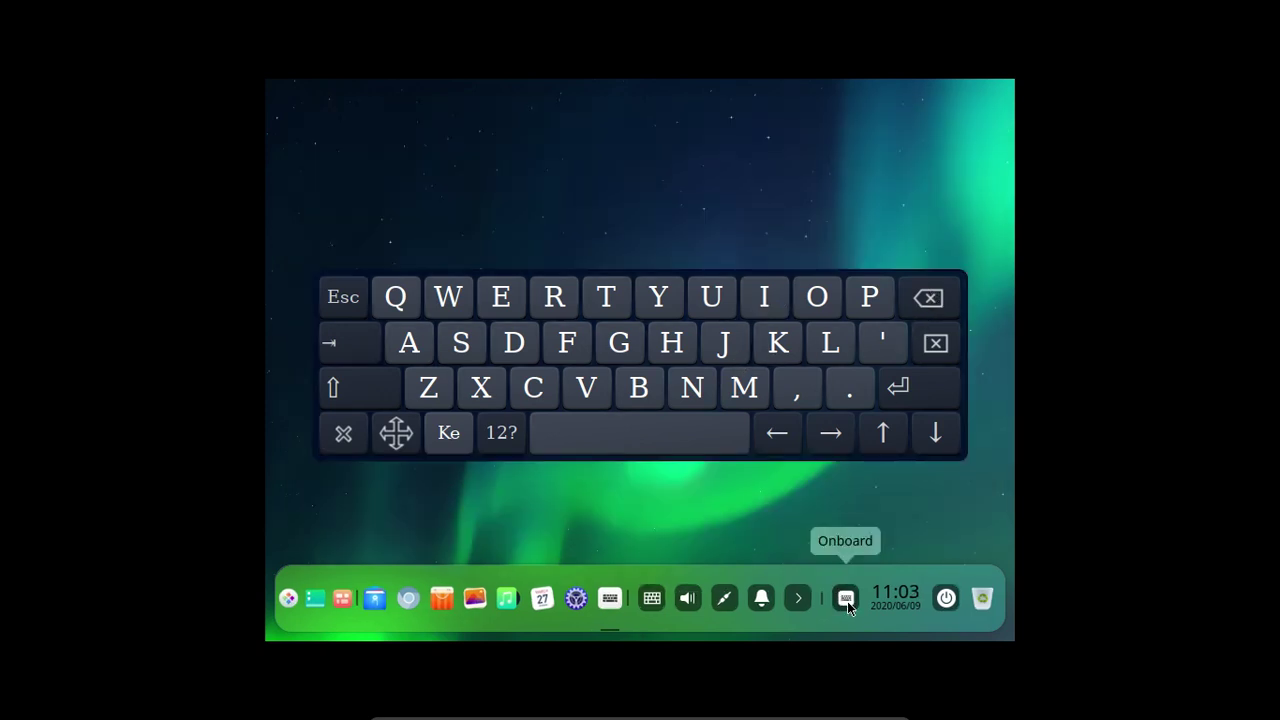
click(766, 300)
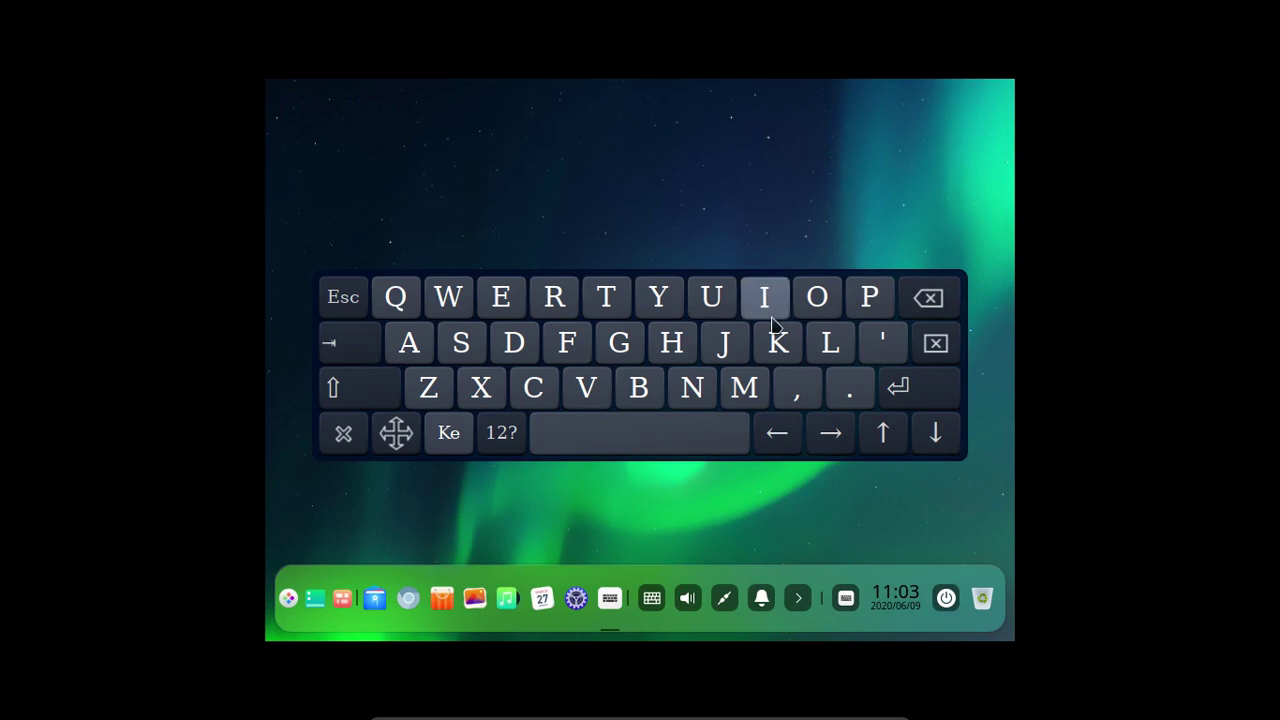
click(870, 297)
click(940, 290)
drag(936, 282, 938, 370)
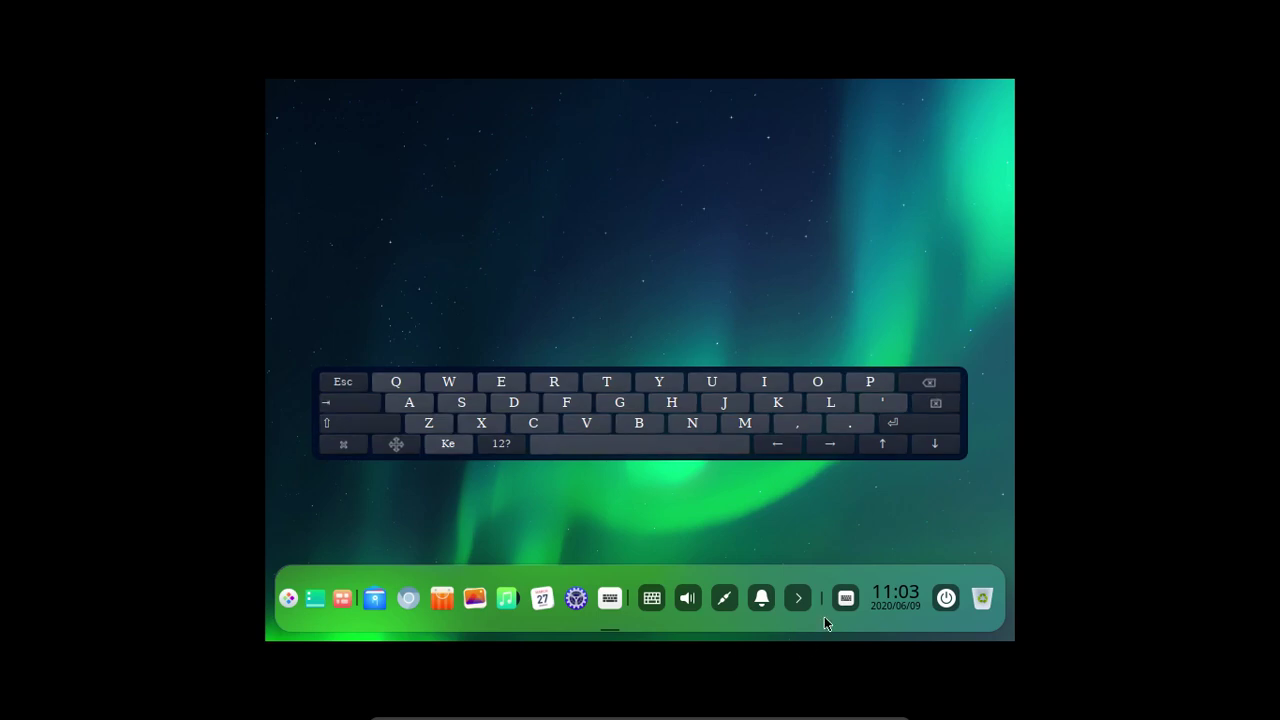
click(846, 597)
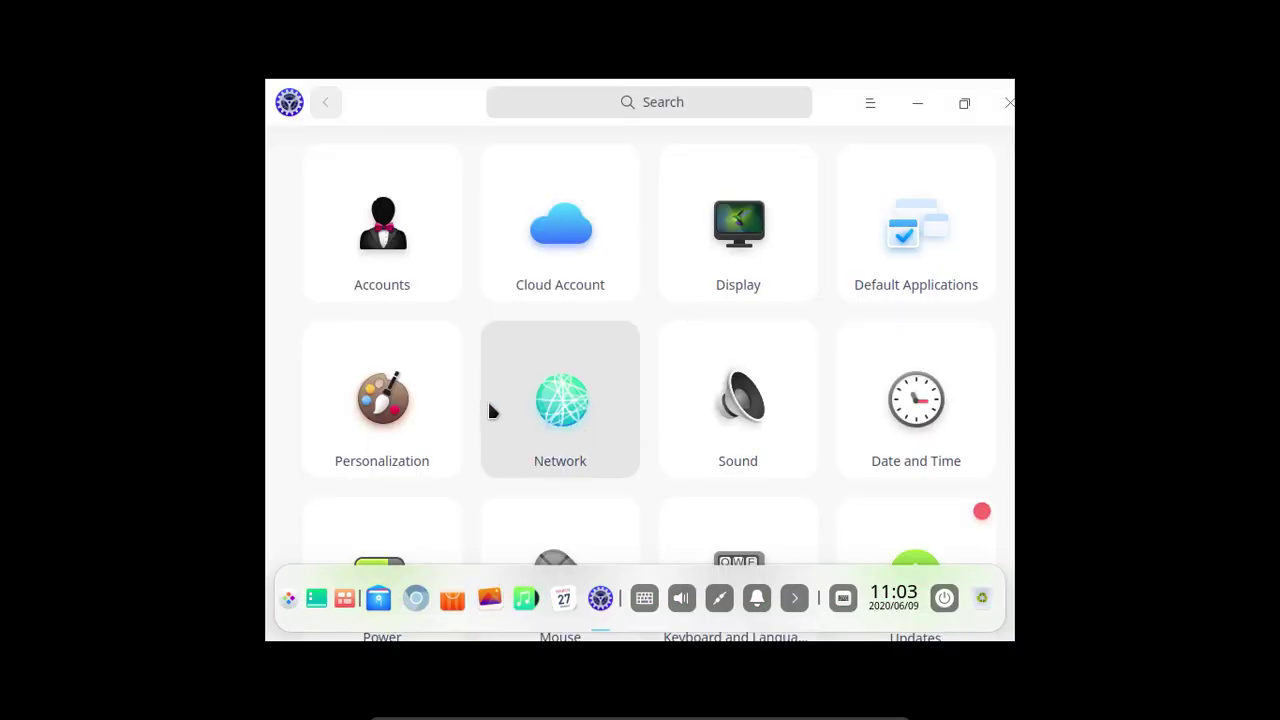
Open Display in Control Center and apply the 2560x1600 (Recommended) resolution.
click(778, 288)
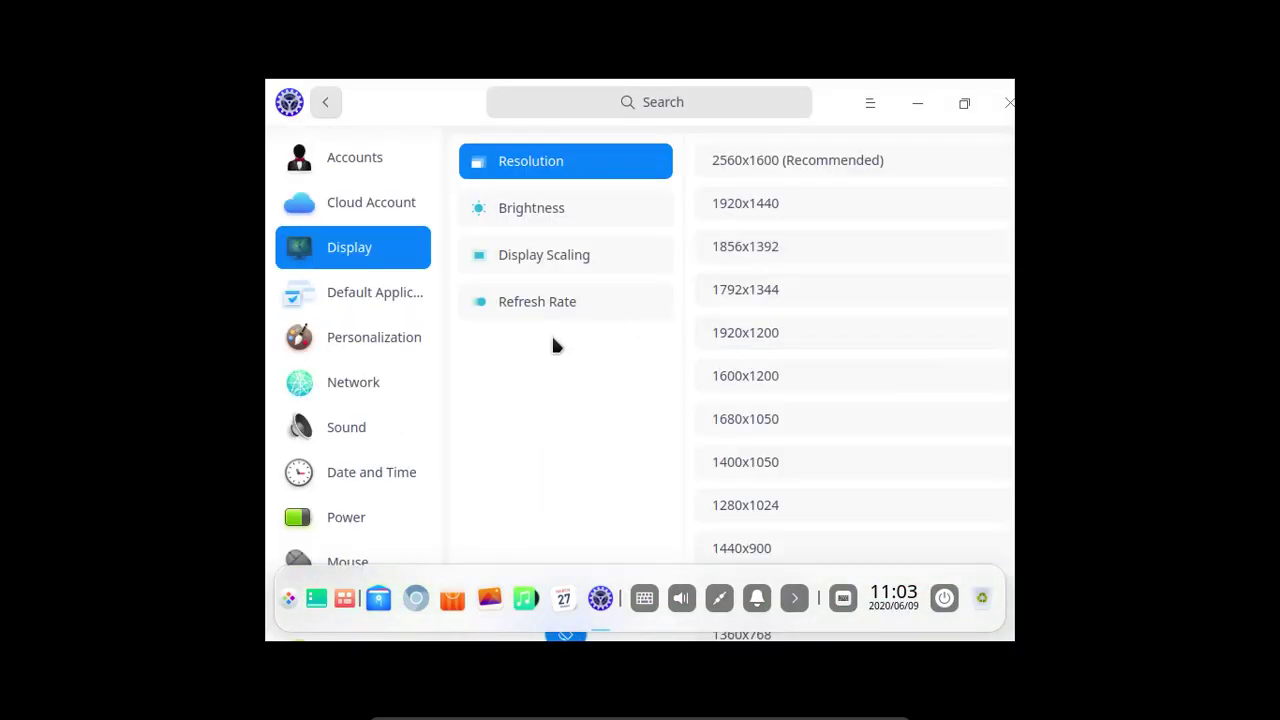
click(866, 160)
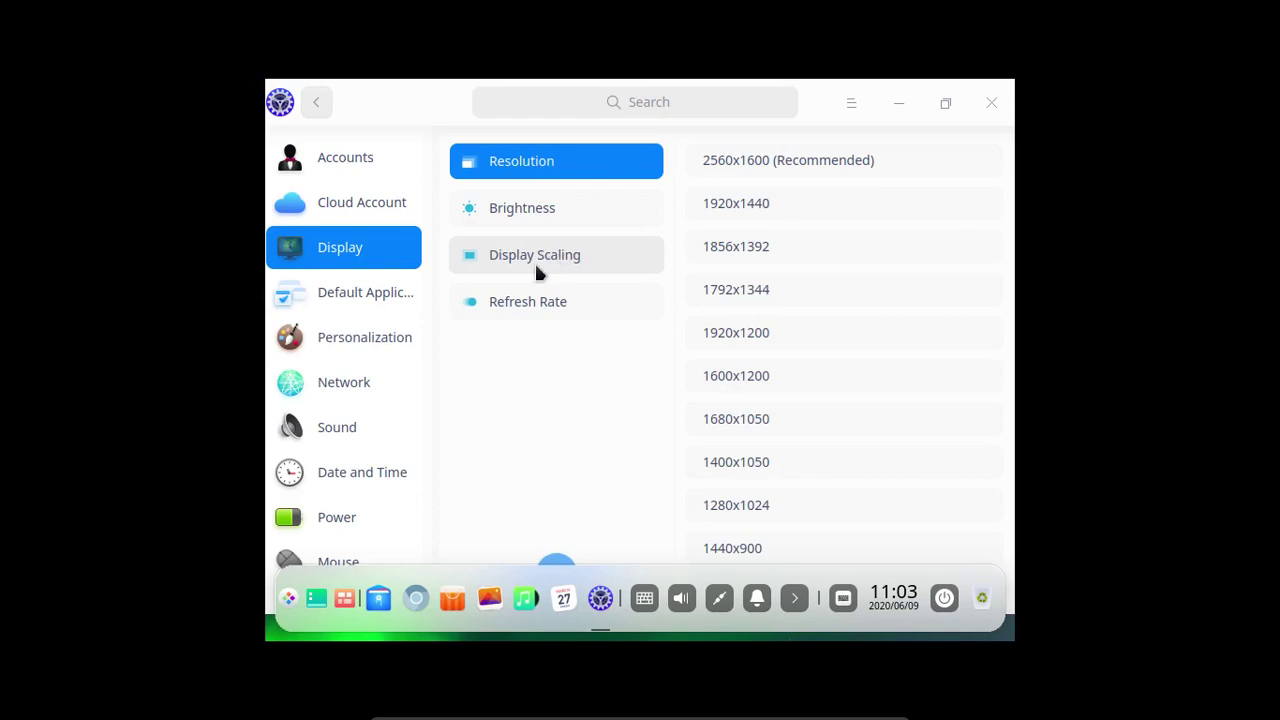
click(717, 162)
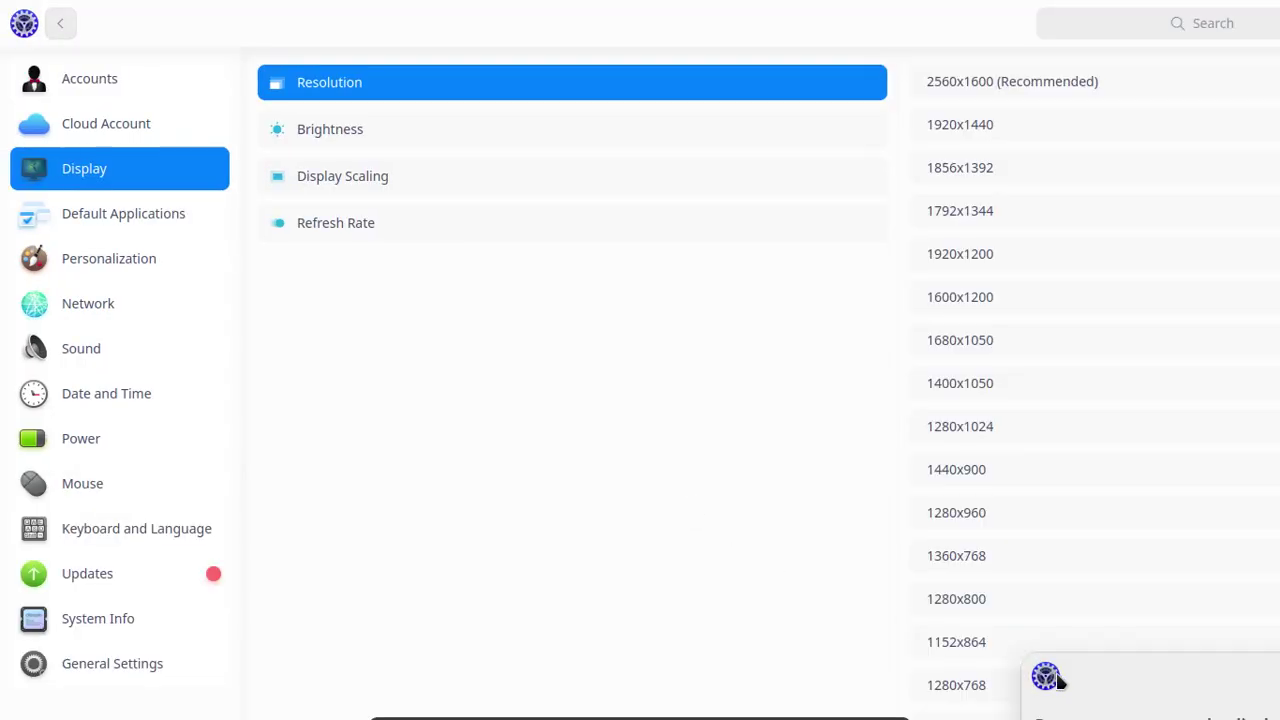
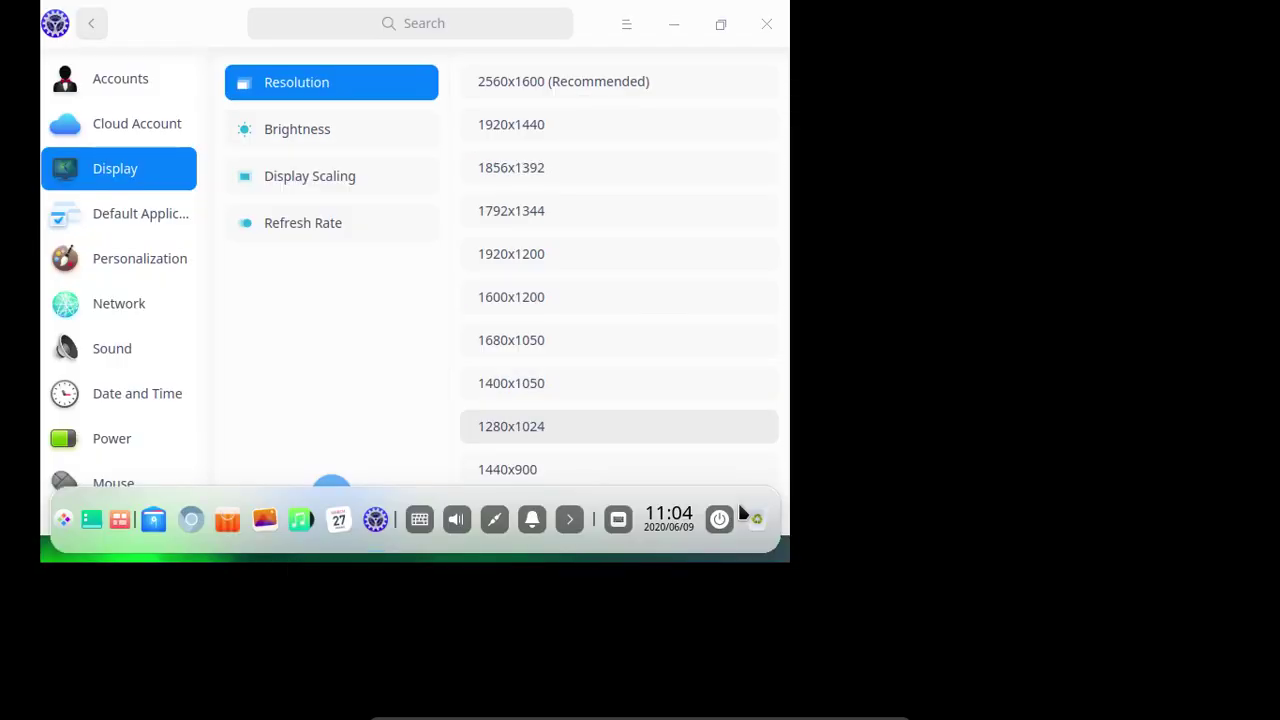
Pick 1280x1024 in Deepin's Display resolution list and save it in the confirmation dialog.
click(737, 428)
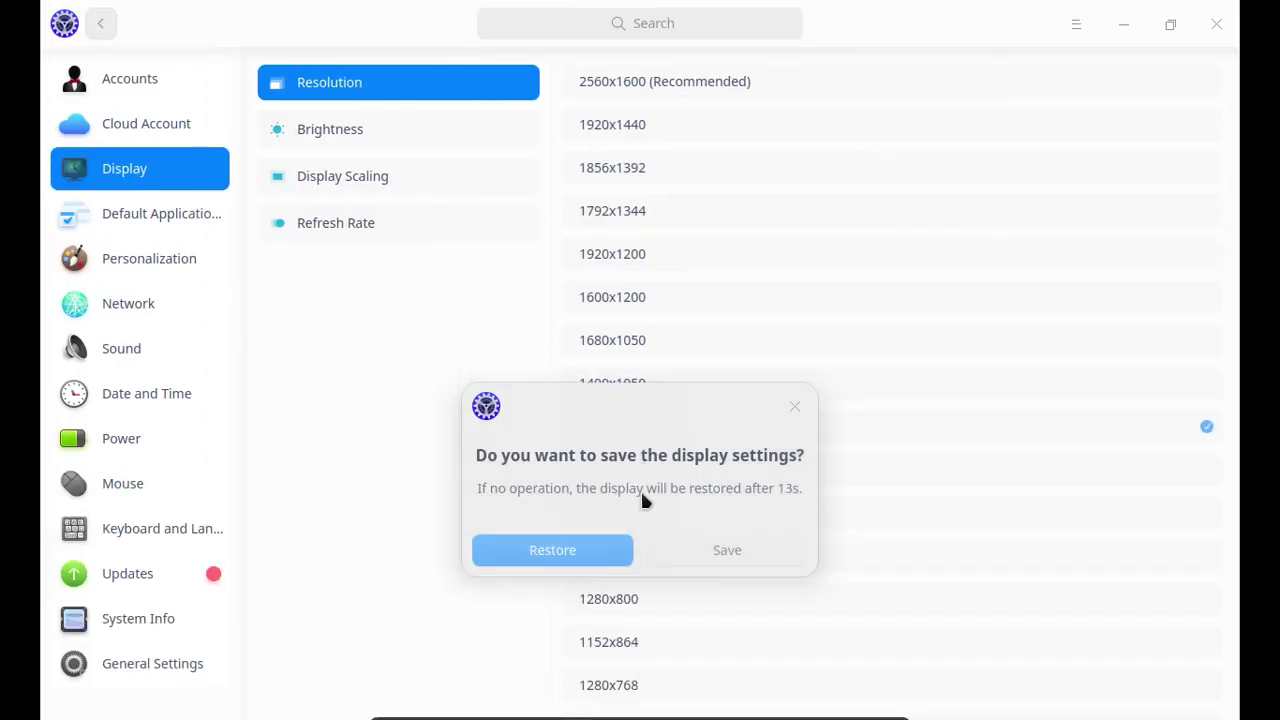
click(686, 558)
Minimize Control Center and look through the mini toolbar's Input and Machine menus.
click(1125, 26)
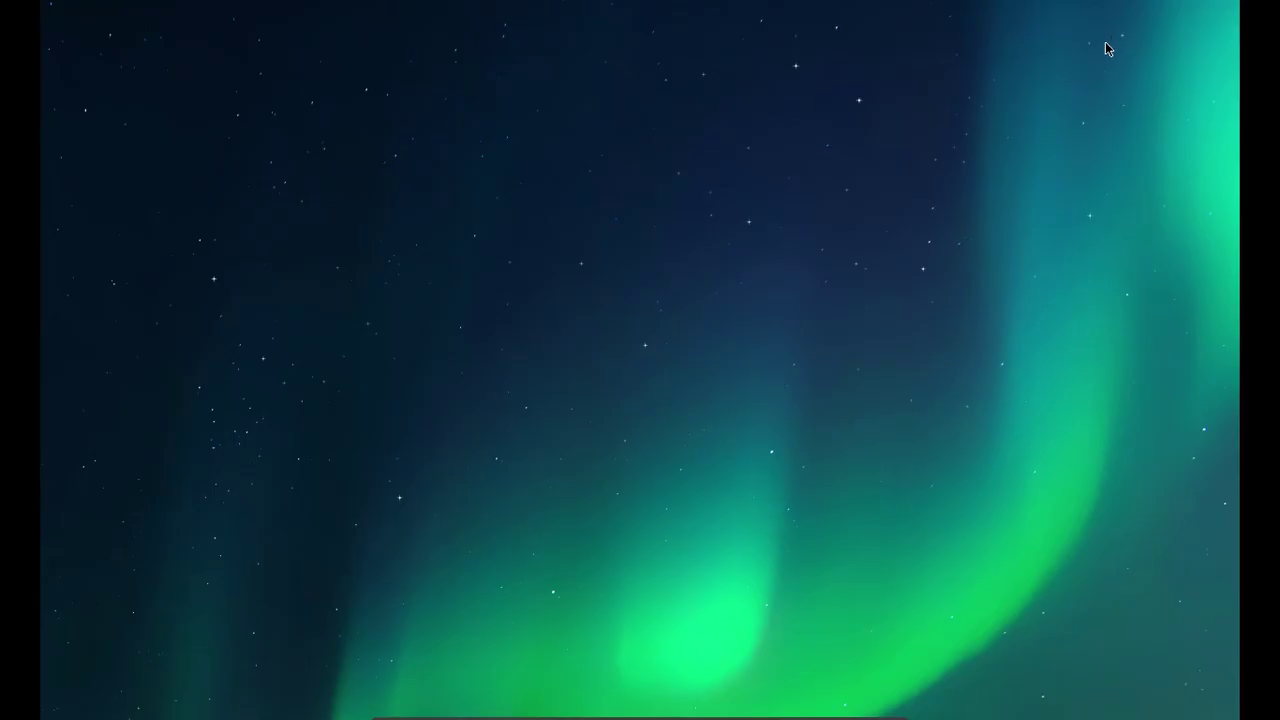
click(592, 713)
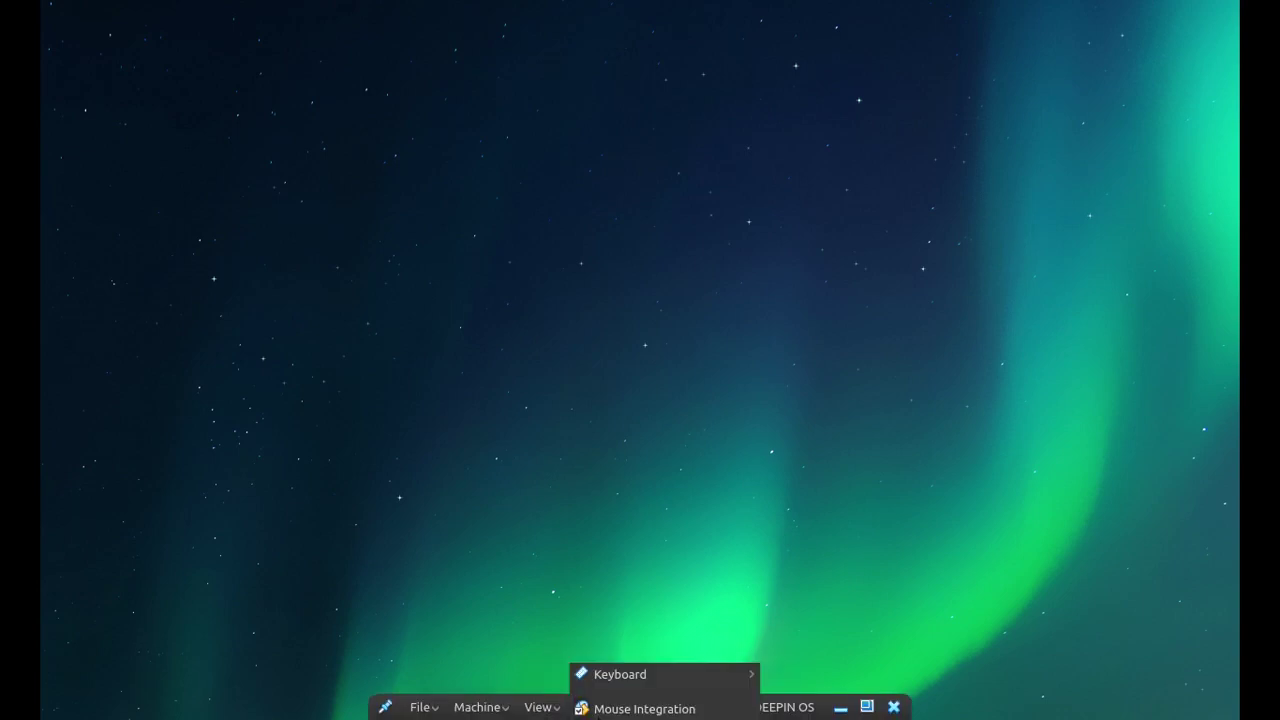
mouse_move(585, 674)
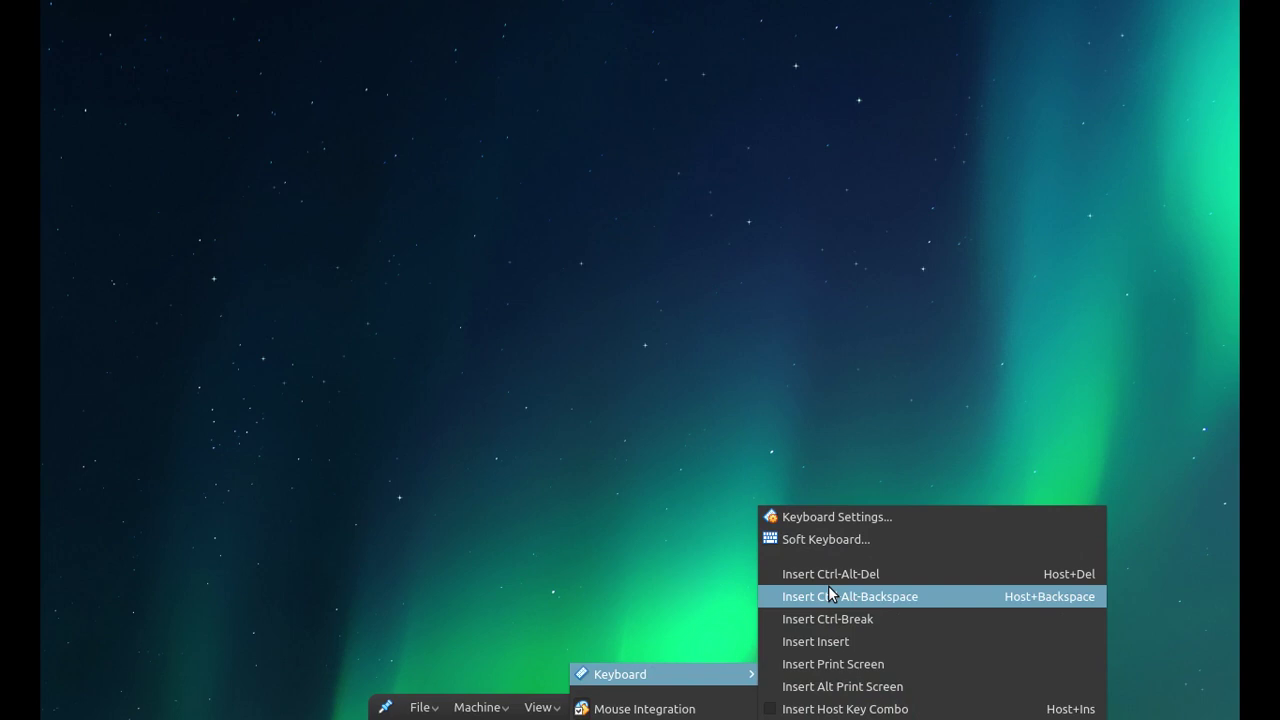
click(507, 710)
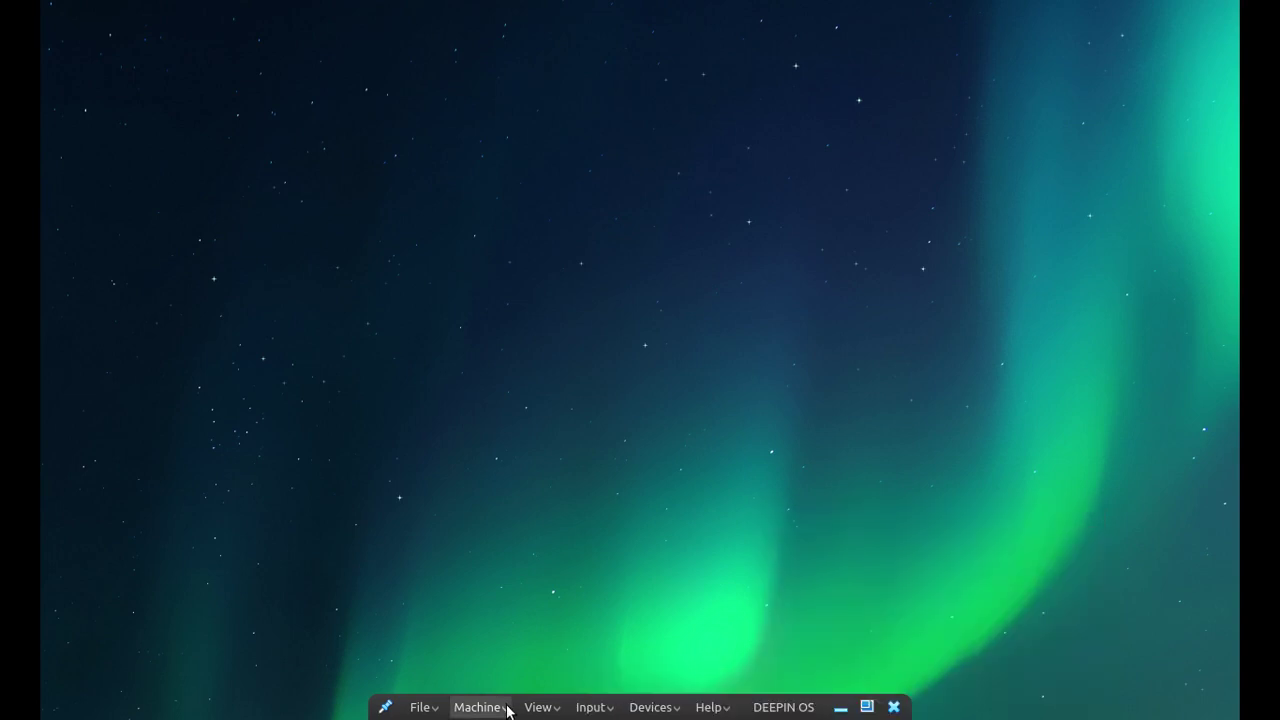
click(507, 710)
click(867, 626)
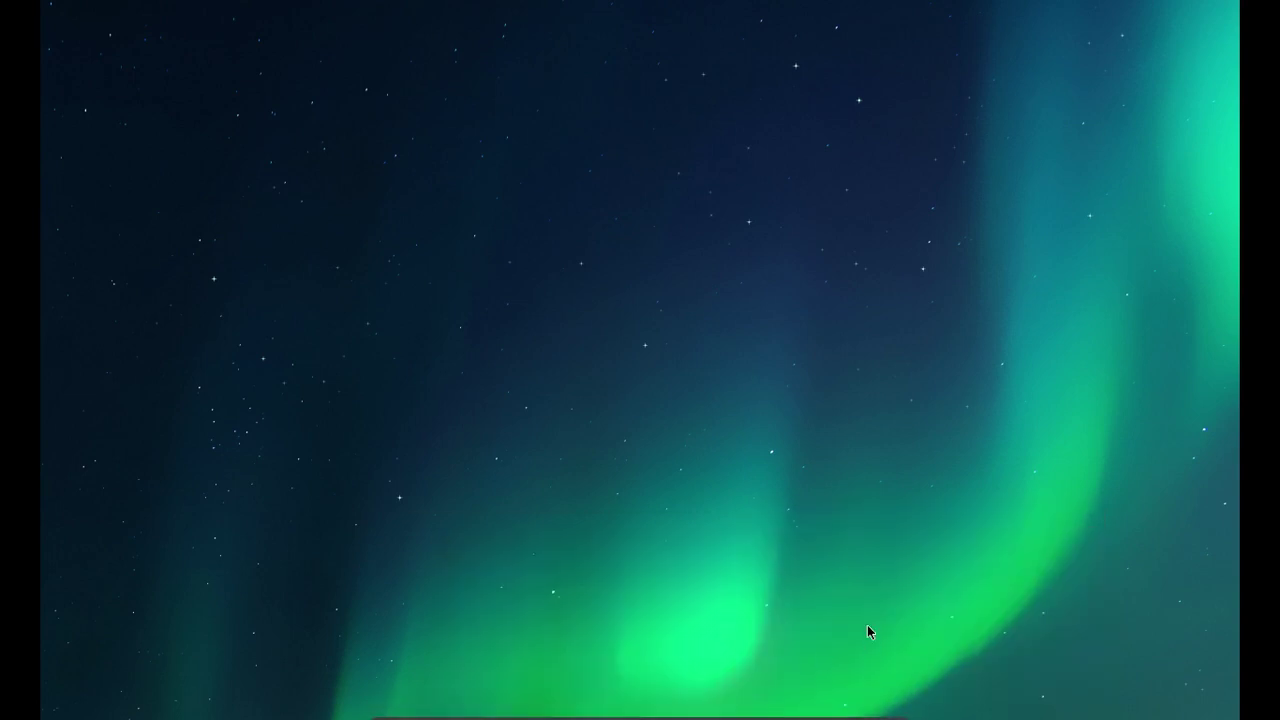
Choose Scaled Mode from the mini toolbar's View menu and confirm the switch.
mouse_move(564, 716)
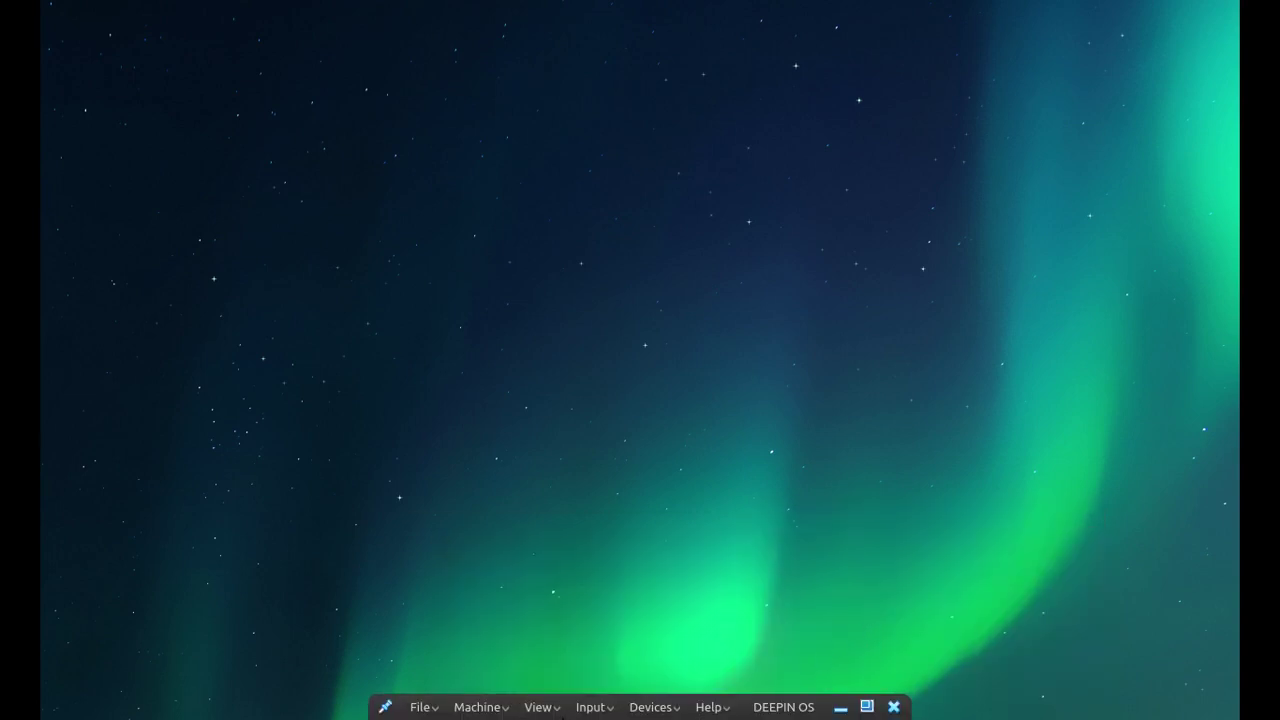
click(553, 708)
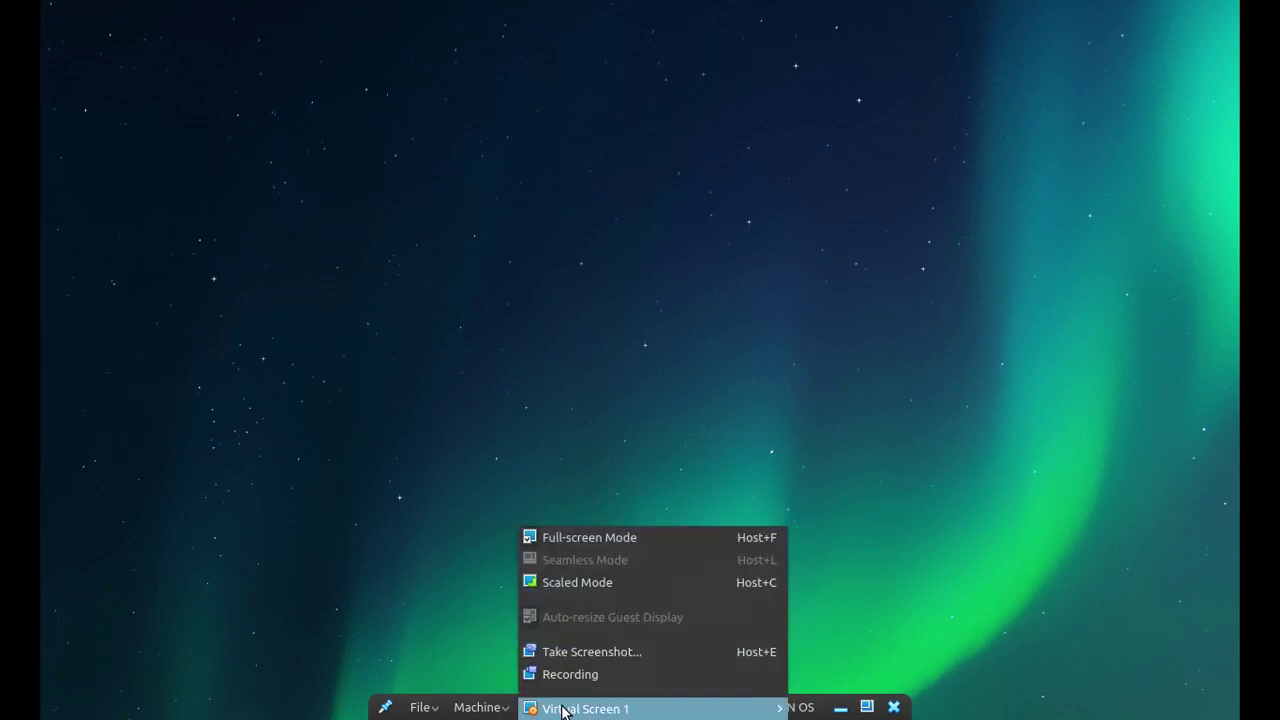
click(565, 581)
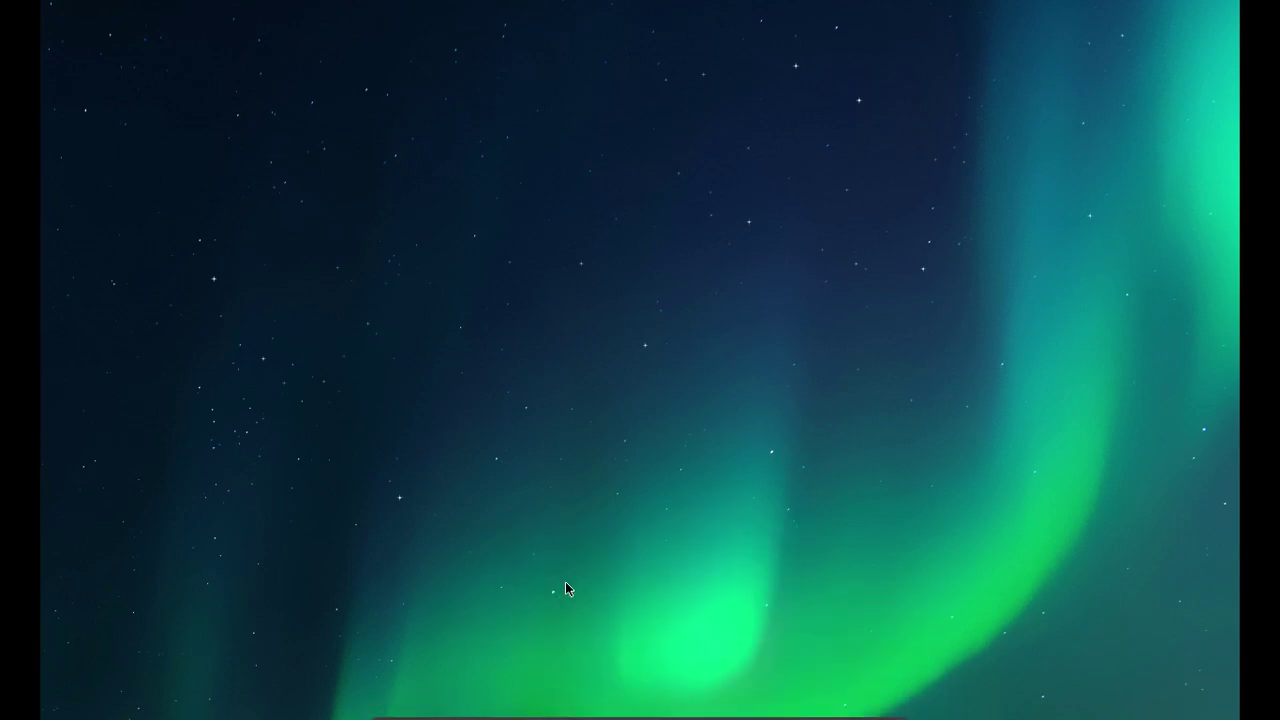
click(670, 448)
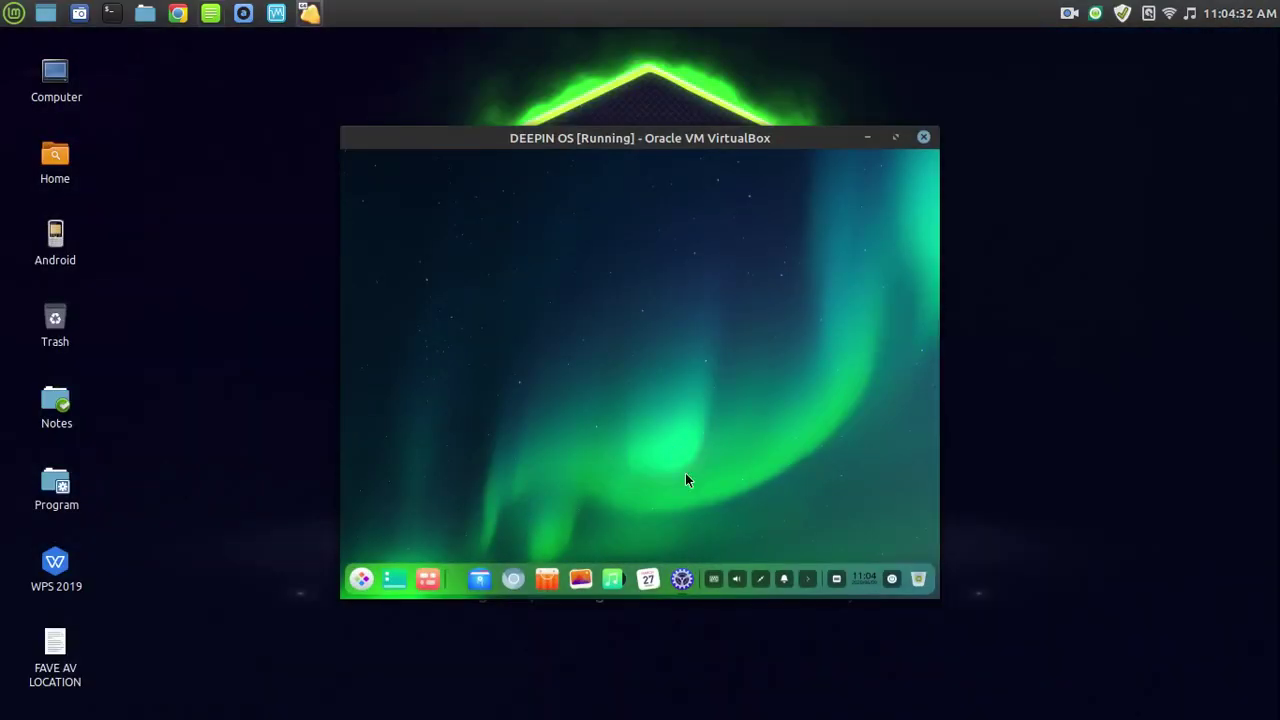
Move and enlarge the scaled VM window, then maximize it on the host desktop.
drag(728, 155, 605, 83)
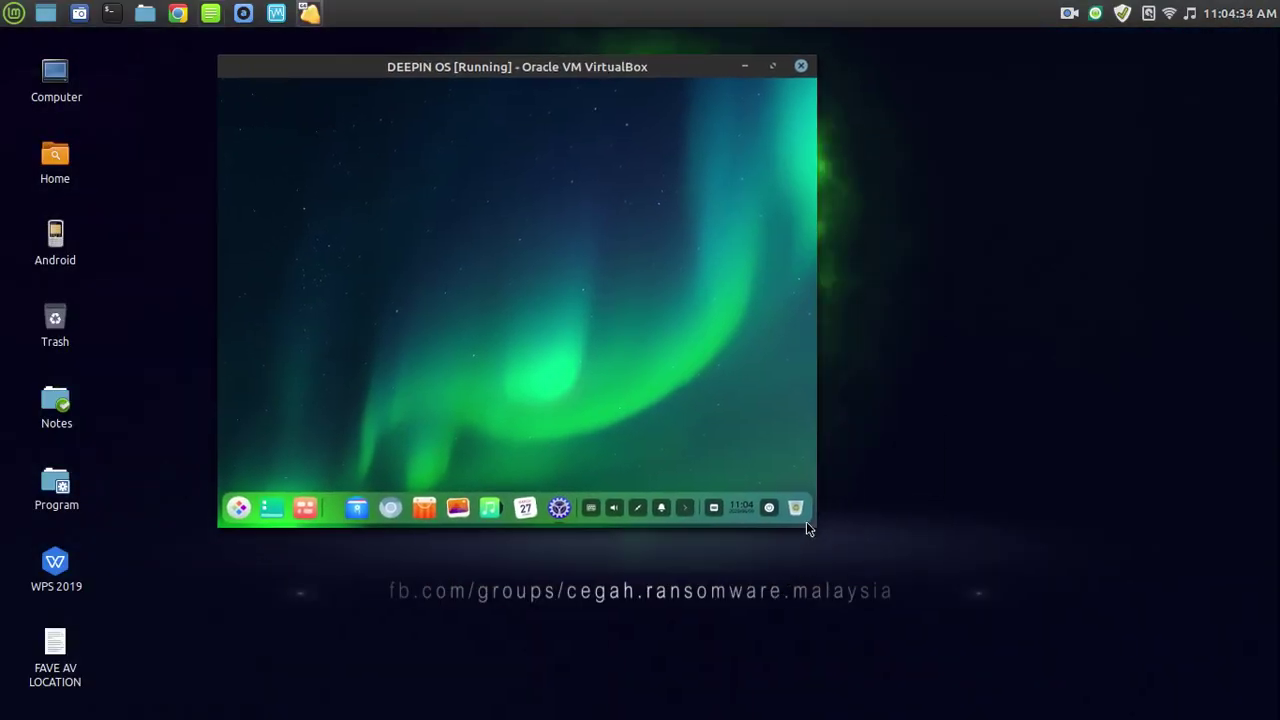
drag(806, 521, 1023, 674)
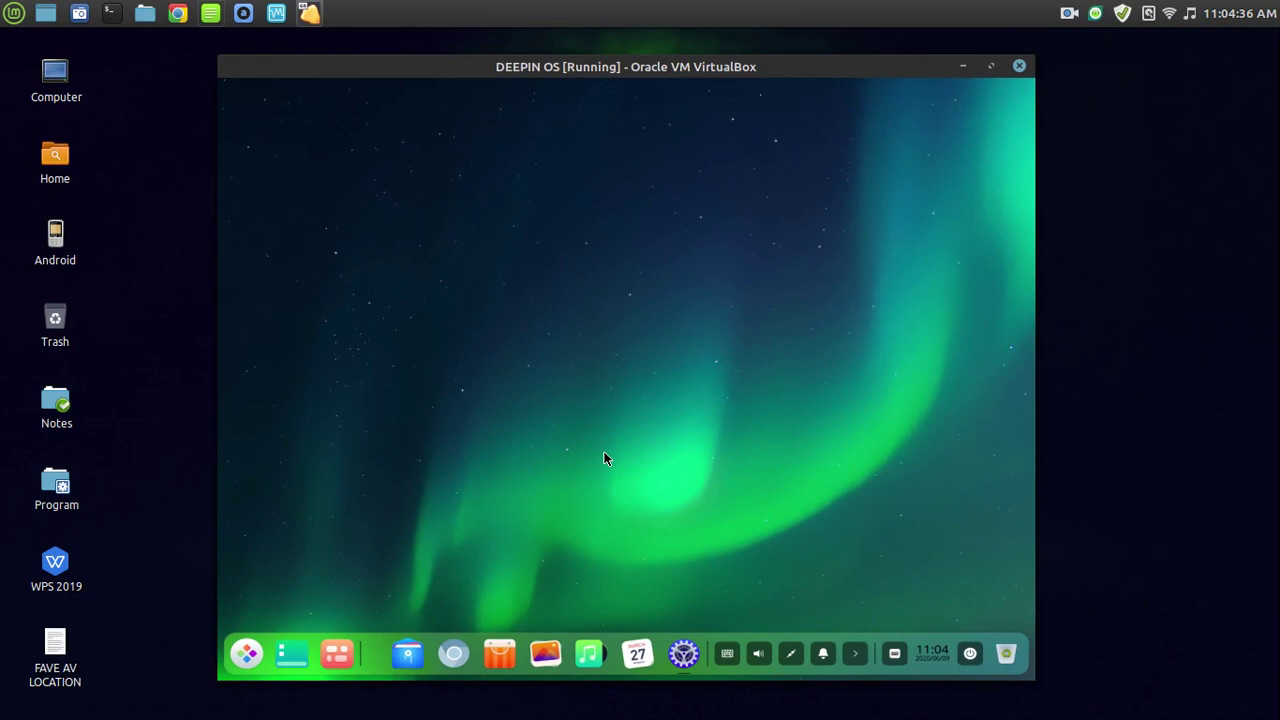
click(250, 650)
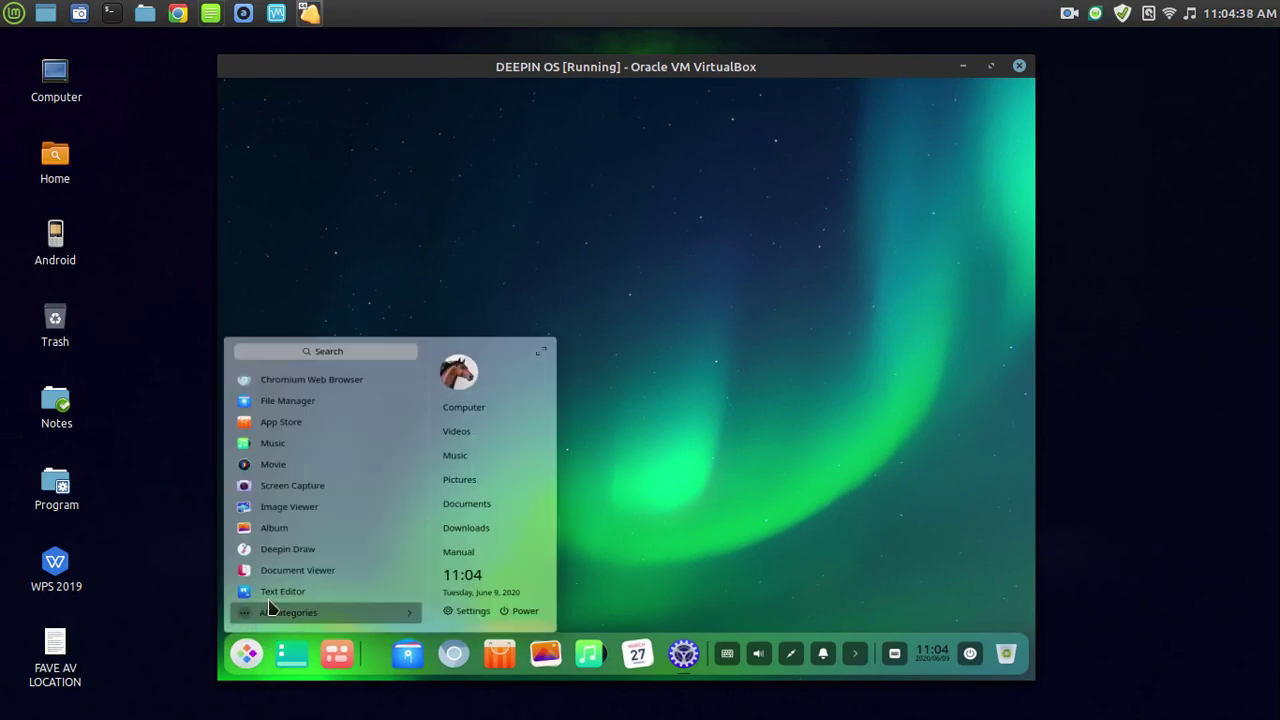
click(708, 486)
double_click(745, 70)
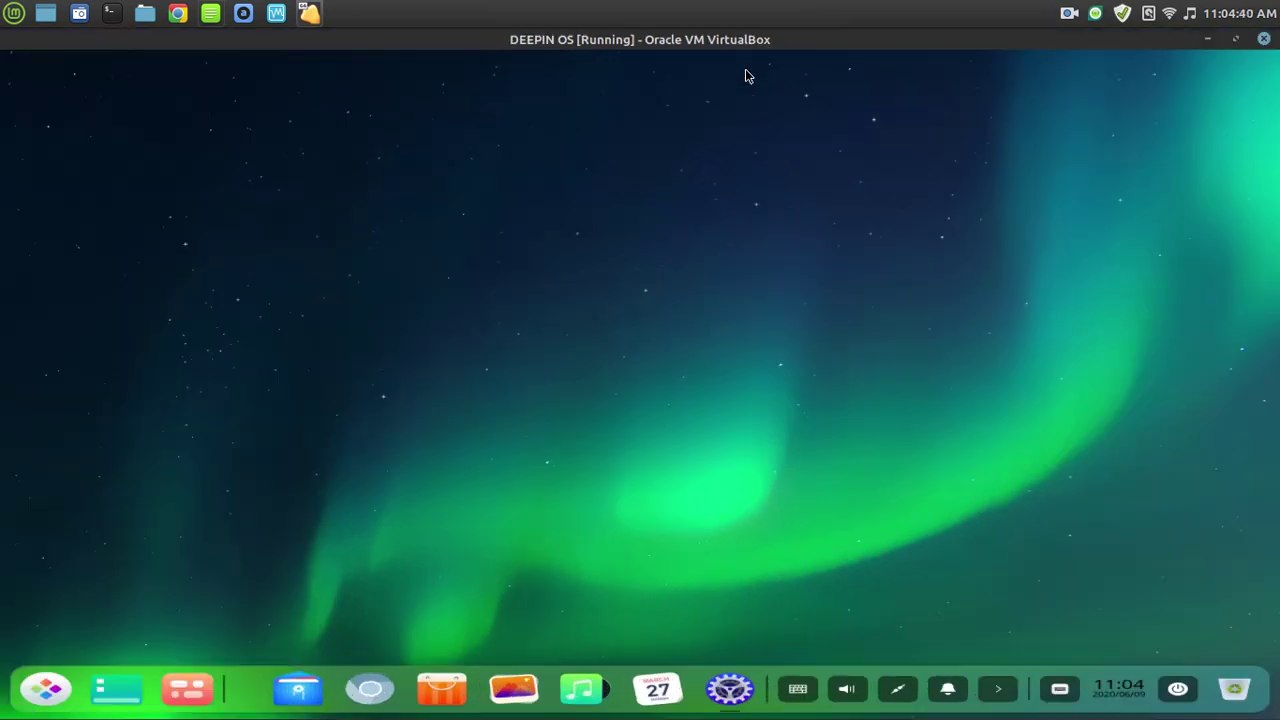
Open Display Settings from the guest desktop menu and save the 2560x1600 resolution.
right_click(505, 283)
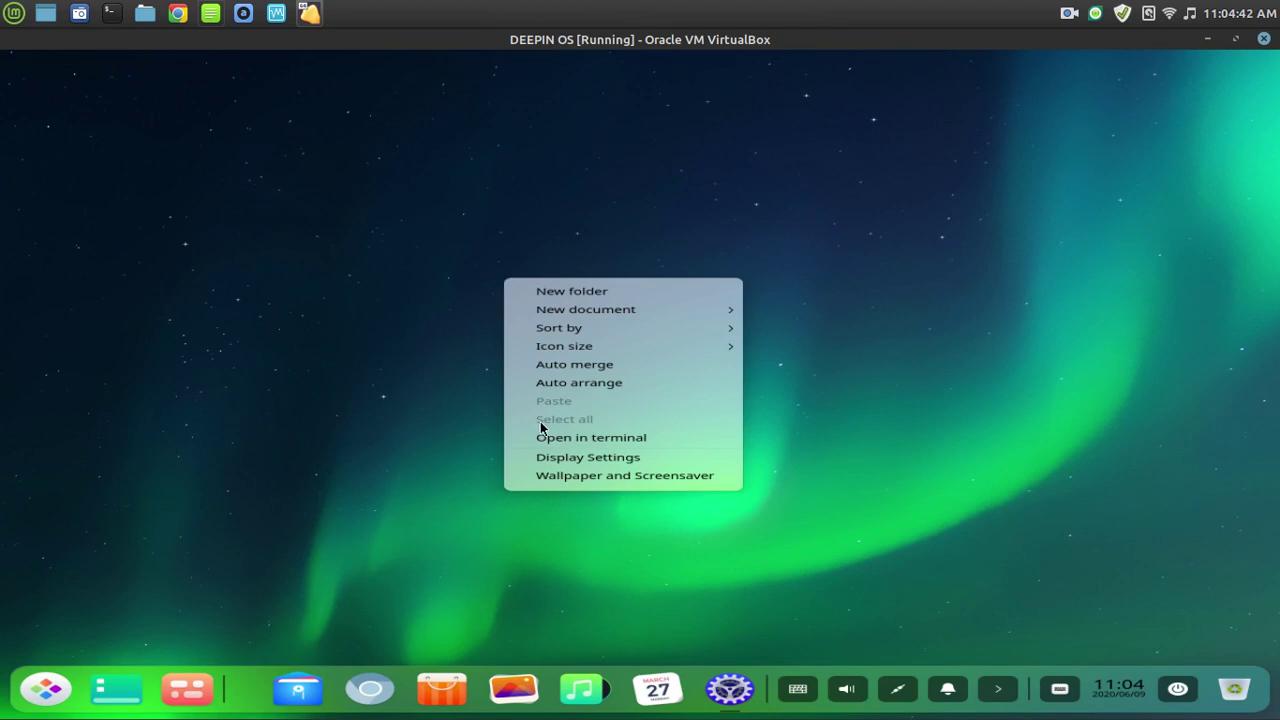
click(527, 455)
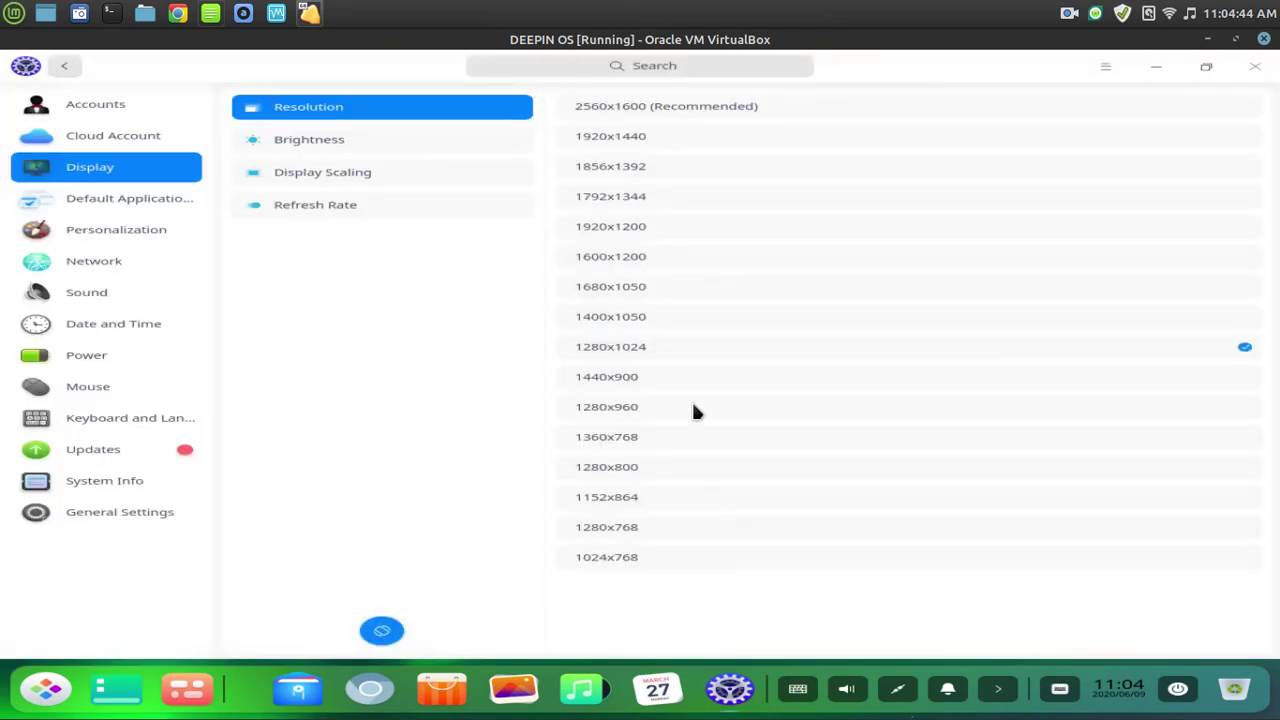
click(662, 108)
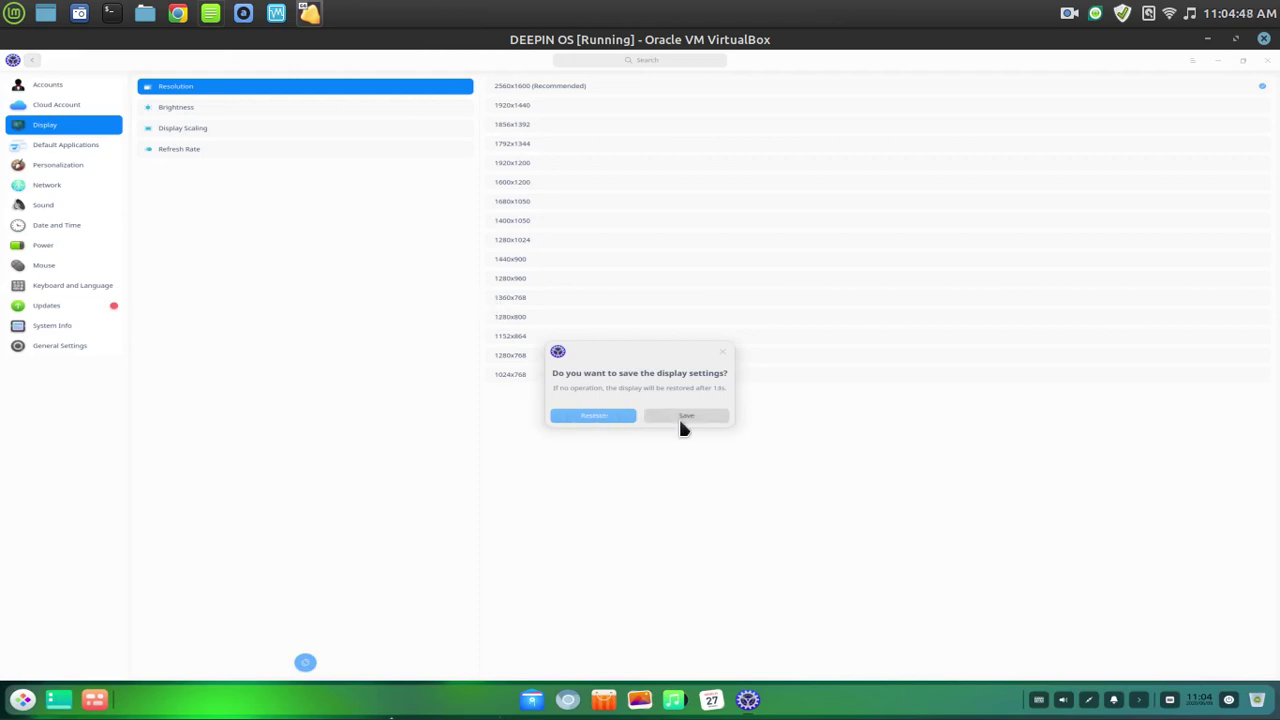
click(684, 416)
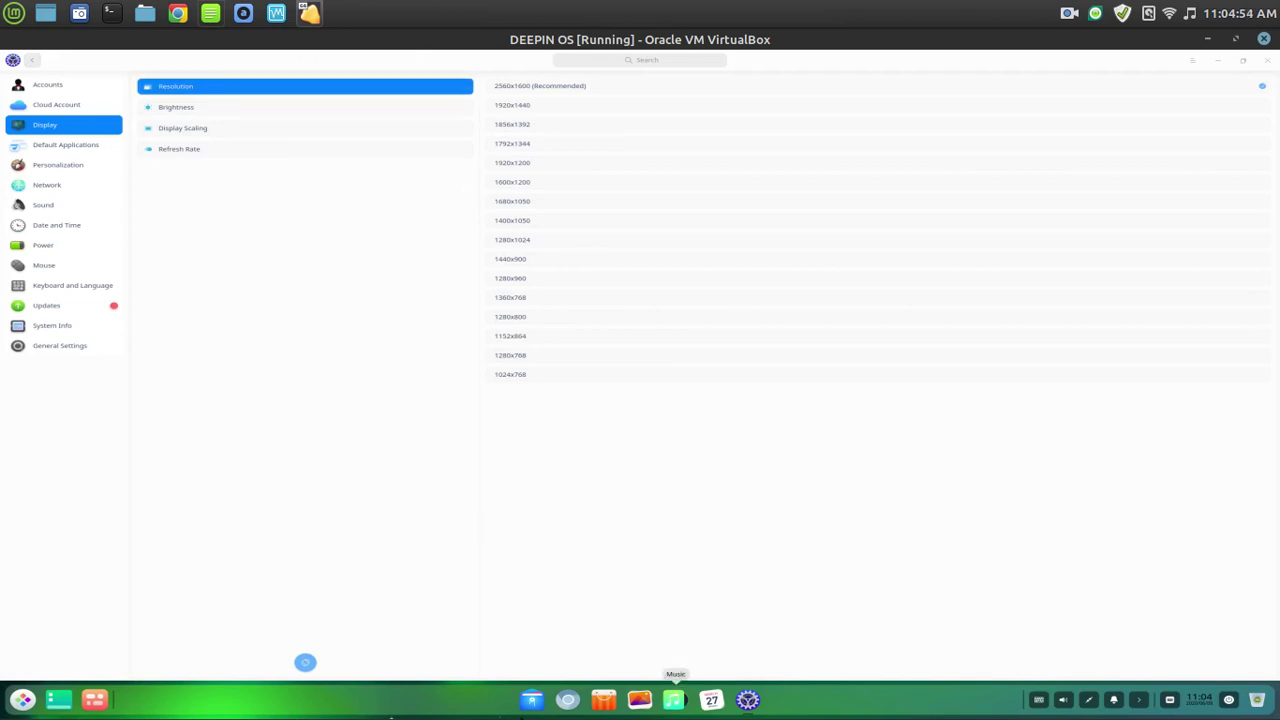
Unmaximize and re-maximize the VM window, then refocus the guest's settings window.
drag(1057, 48, 958, 106)
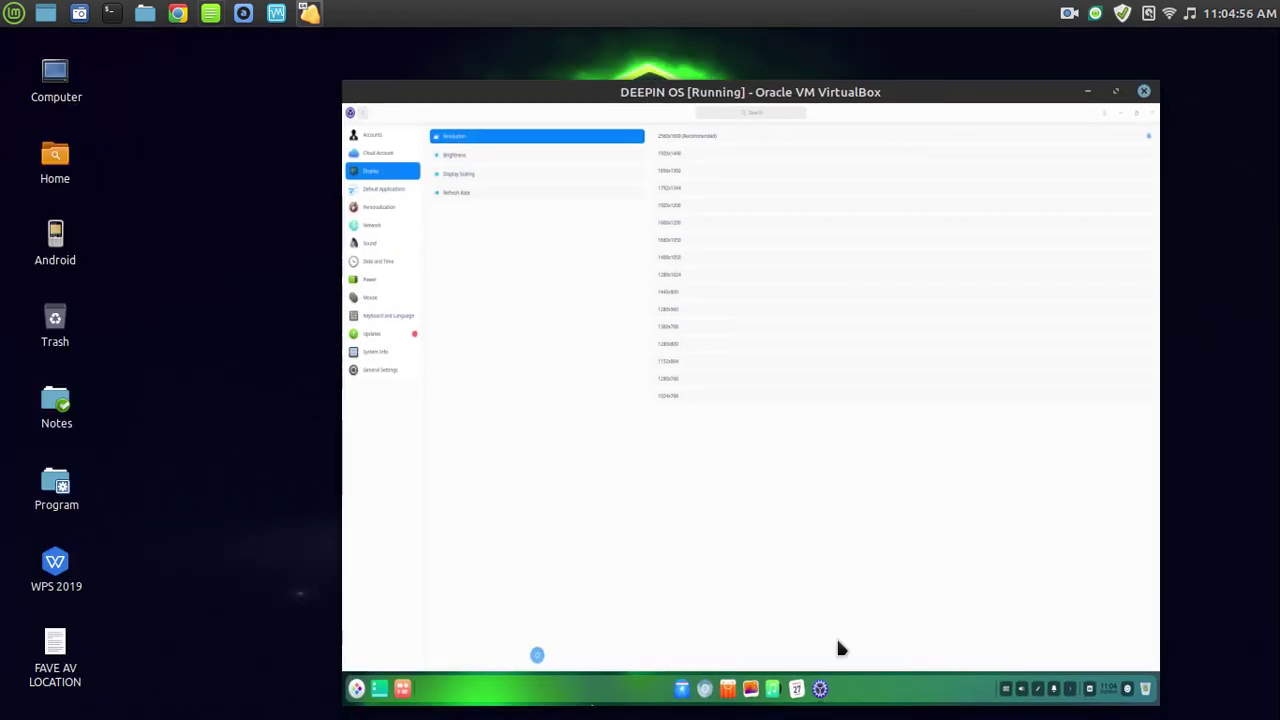
drag(766, 112, 664, 44)
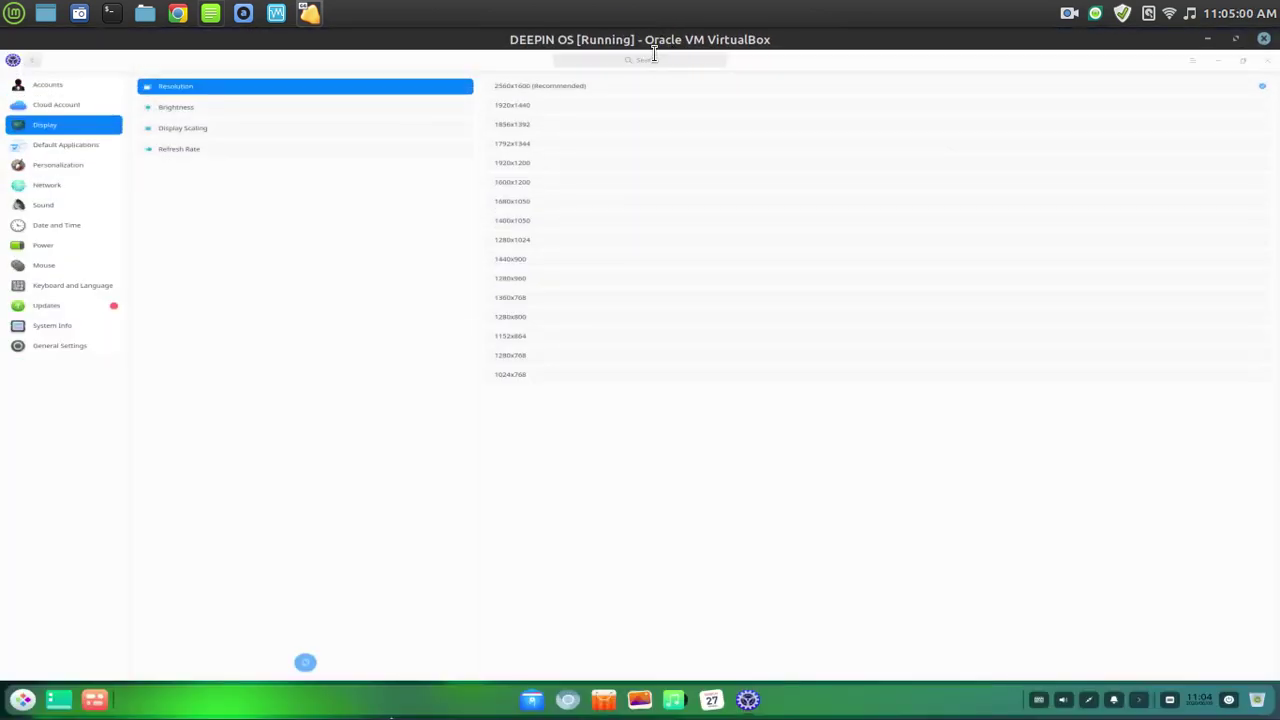
right_click(308, 18)
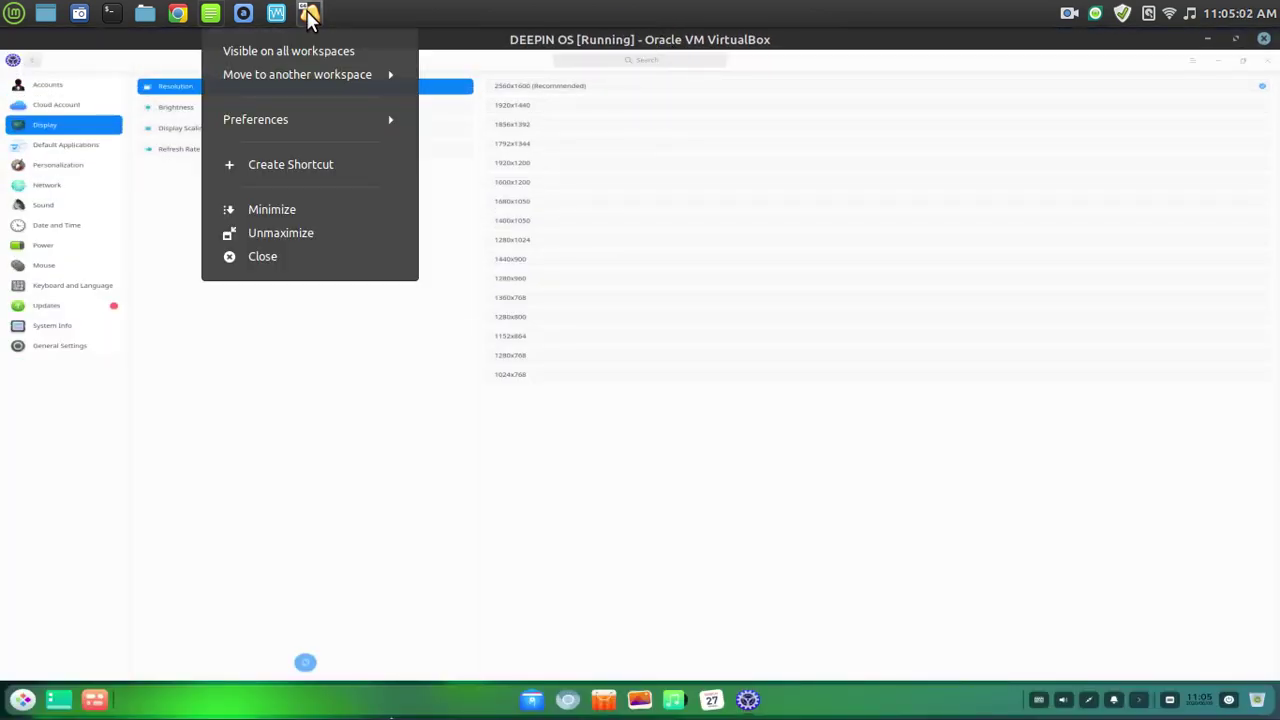
click(605, 652)
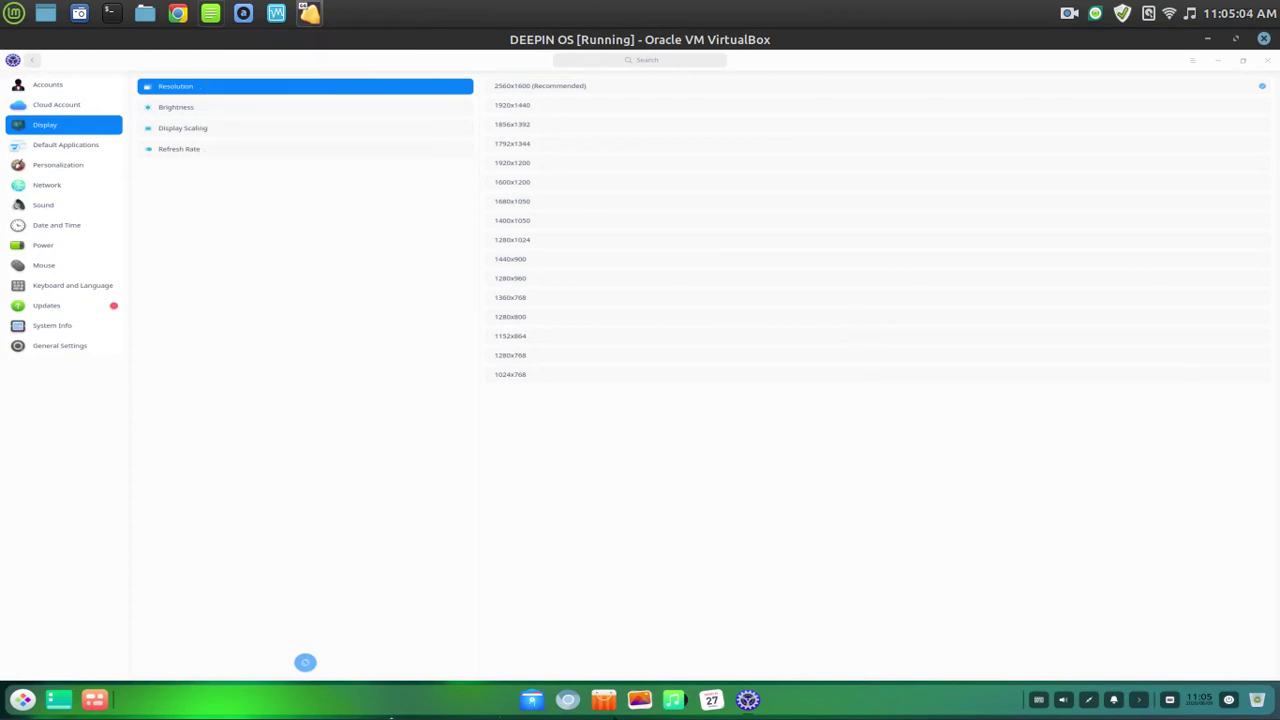
click(699, 605)
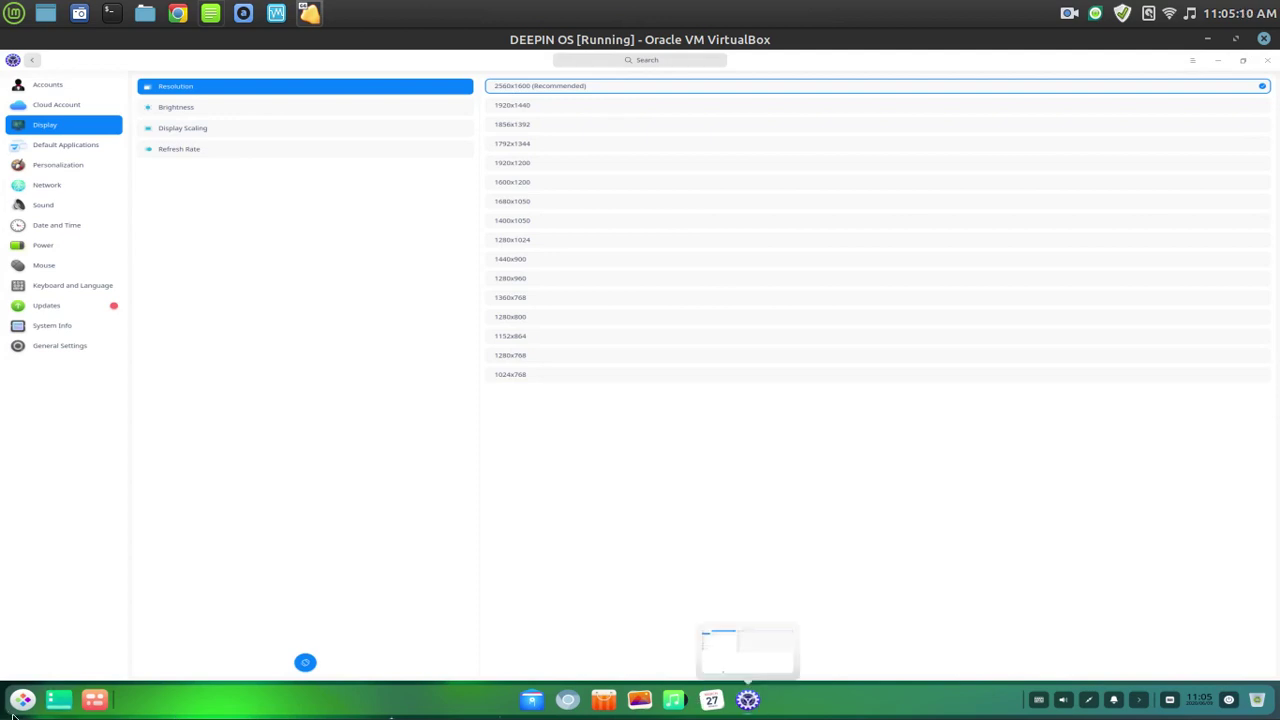
Shut down Deepin from the dock's power options and bring VirtualBox Manager to the front.
click(1228, 701)
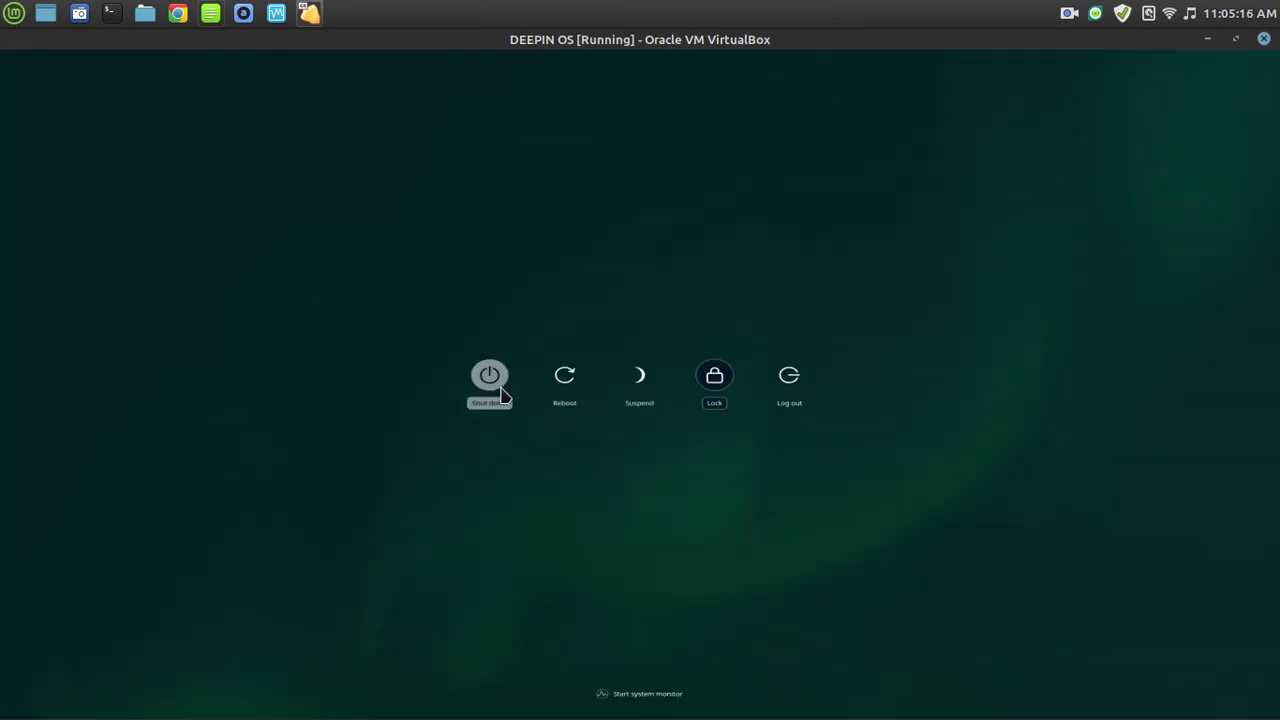
click(500, 391)
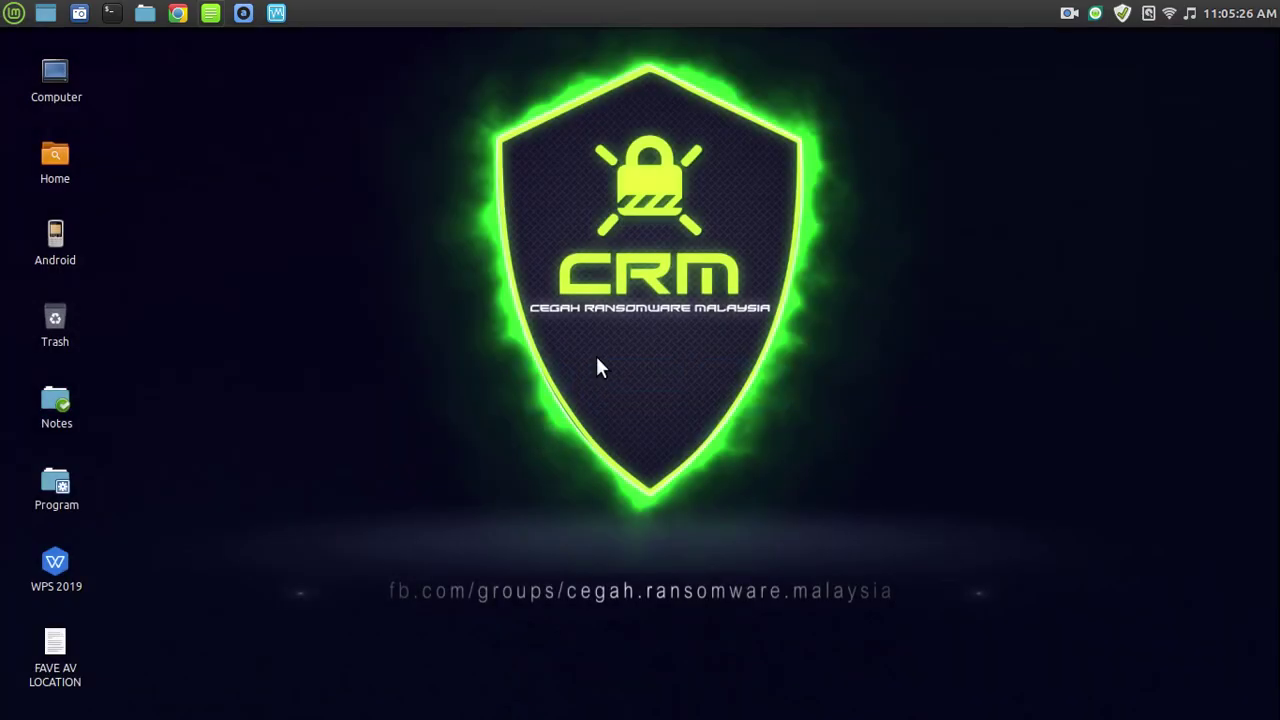
click(276, 13)
mouse_move(1279, 1)
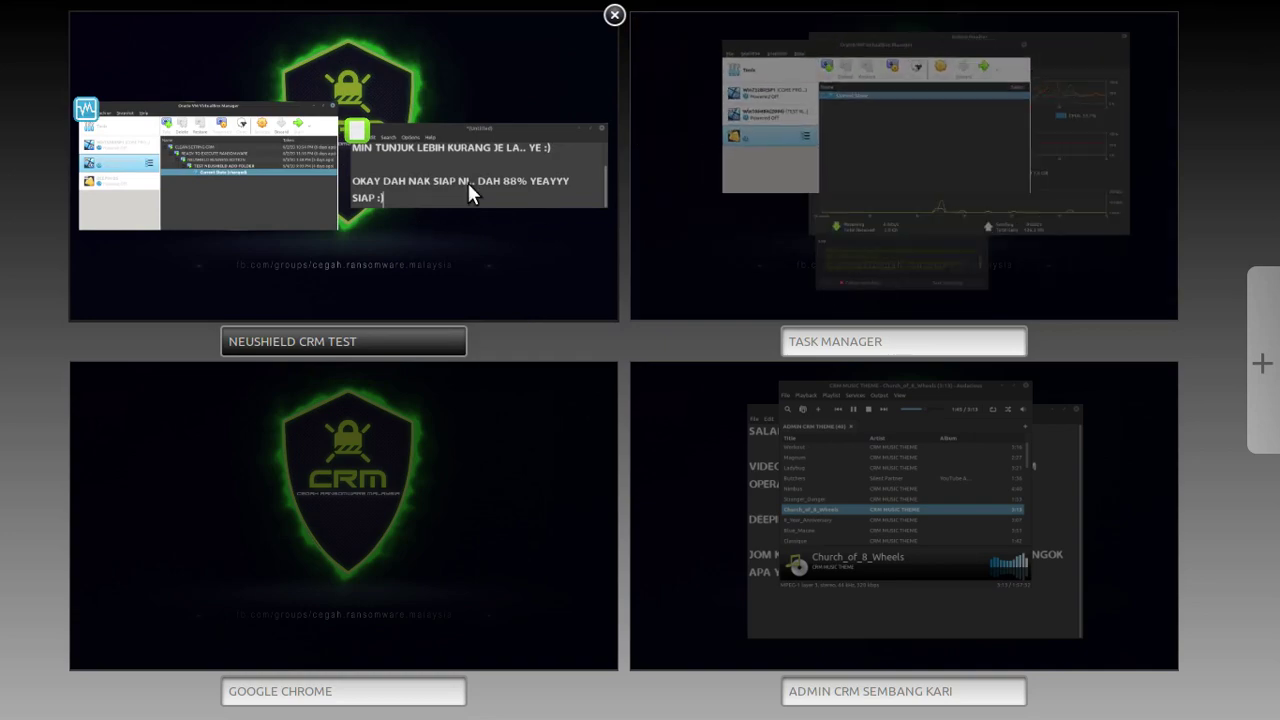
drag(772, 113, 734, 646)
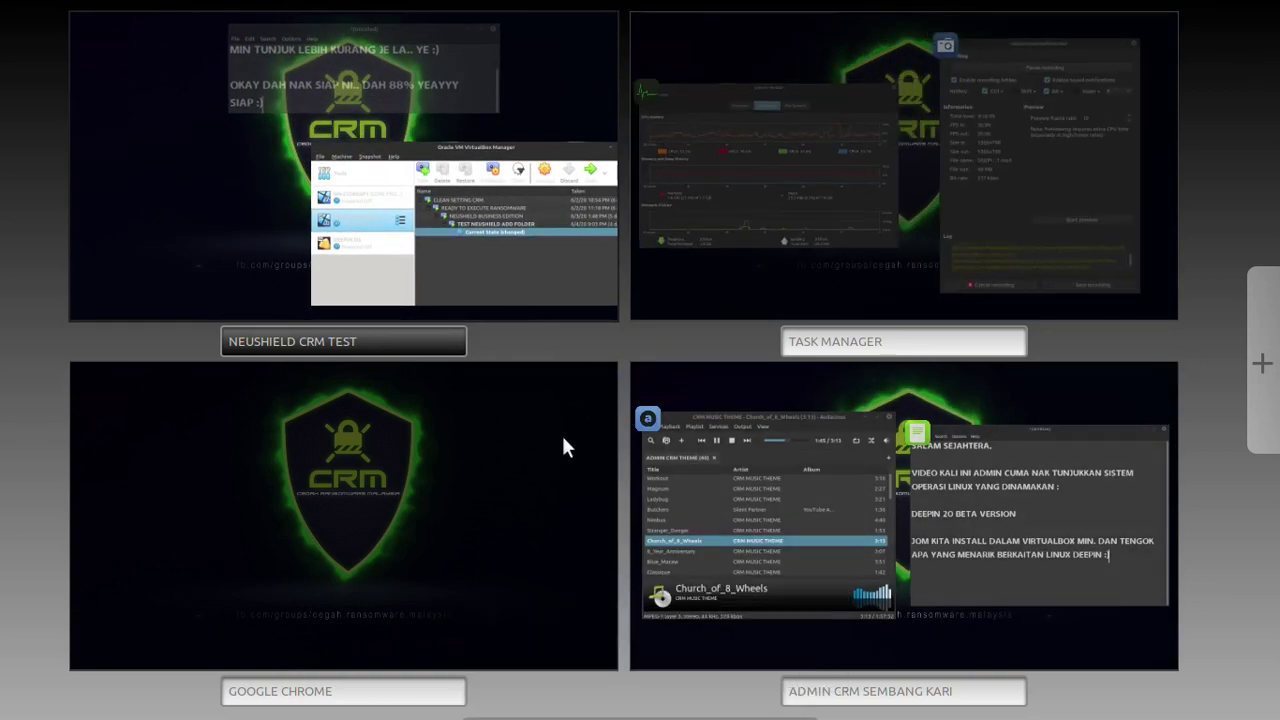
click(431, 249)
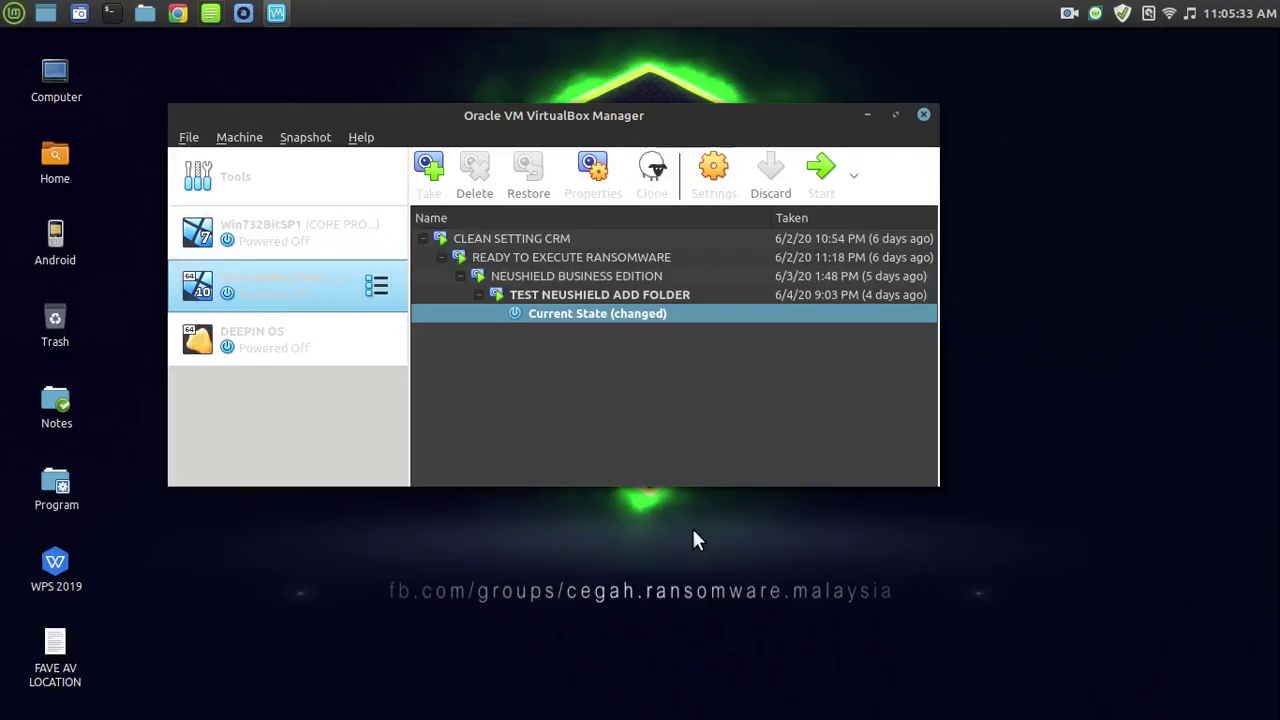
Start the DEEPIN OS machine and accept the scaled-mode notice.
click(251, 357)
click(803, 178)
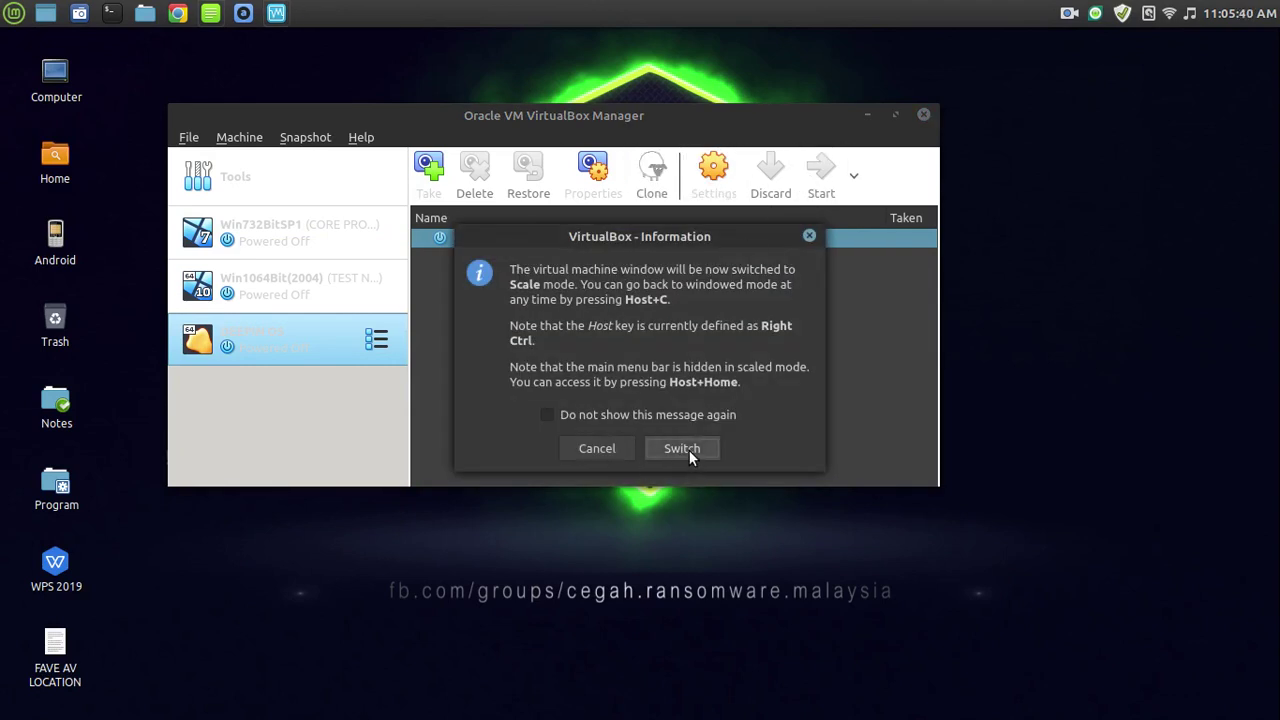
click(682, 449)
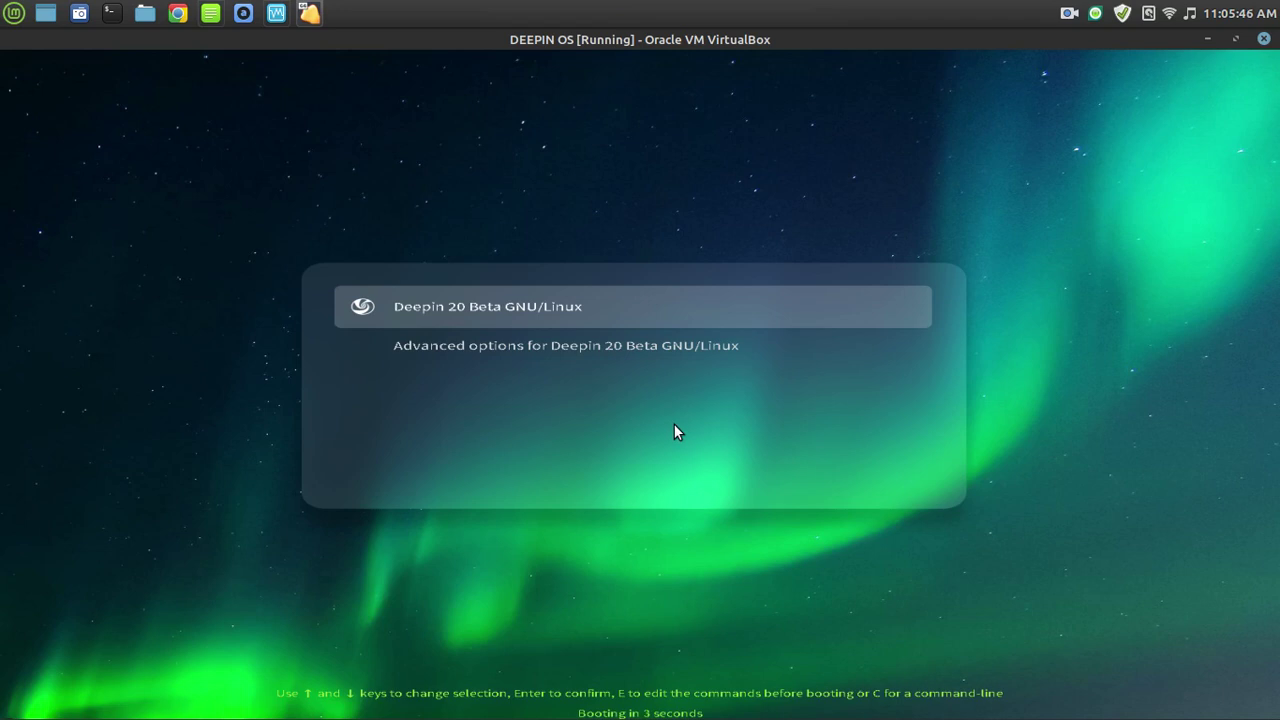
Leave scaled mode and switch the booting VM to Full-screen Mode.
key(ctrl+c)
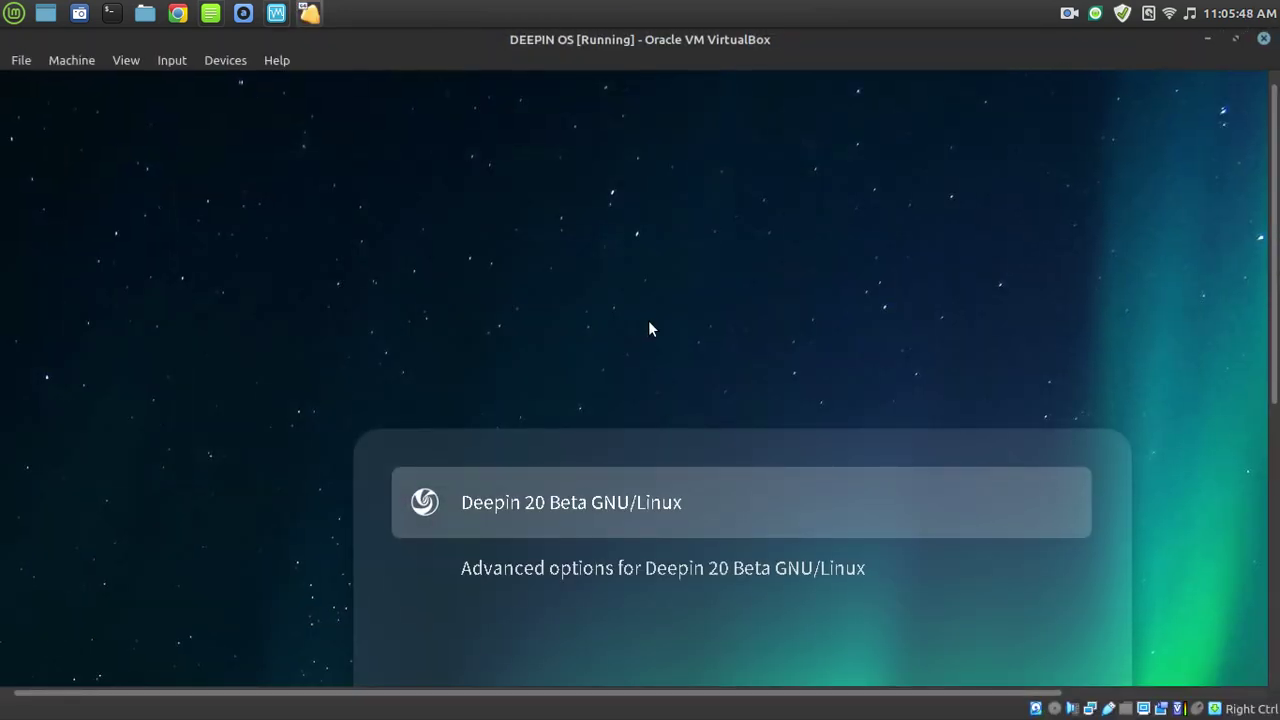
click(181, 62)
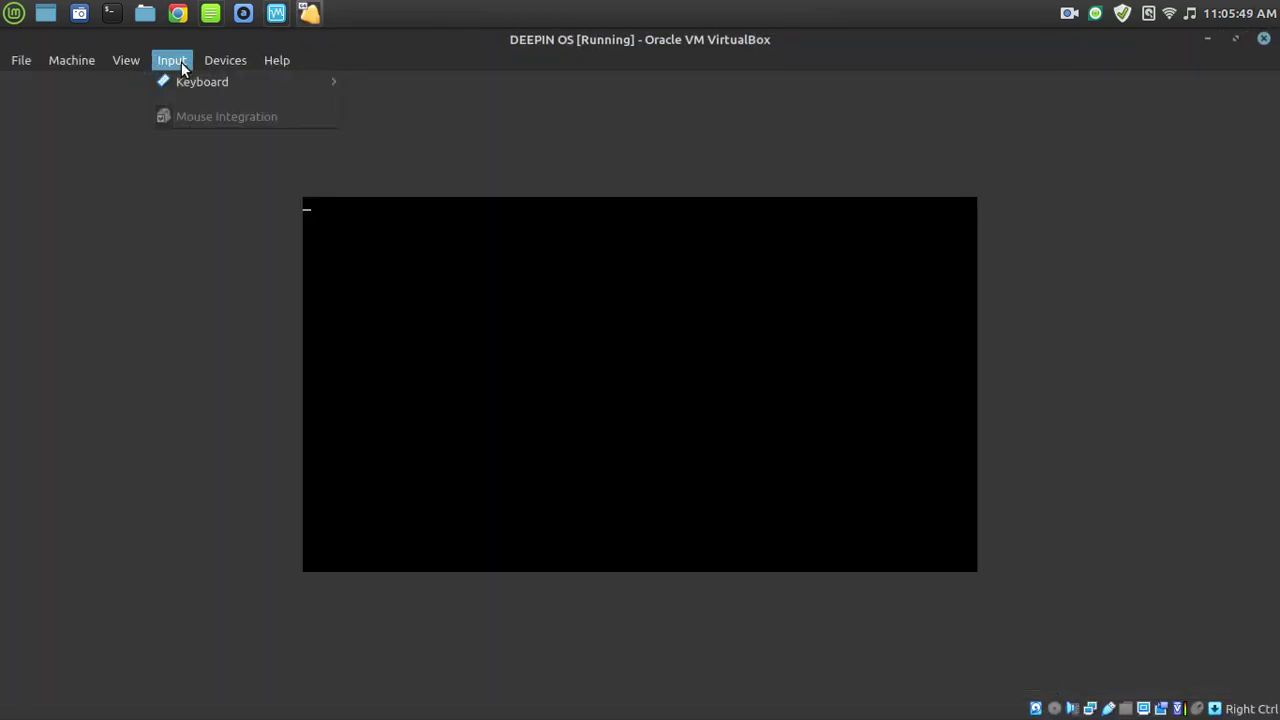
click(128, 82)
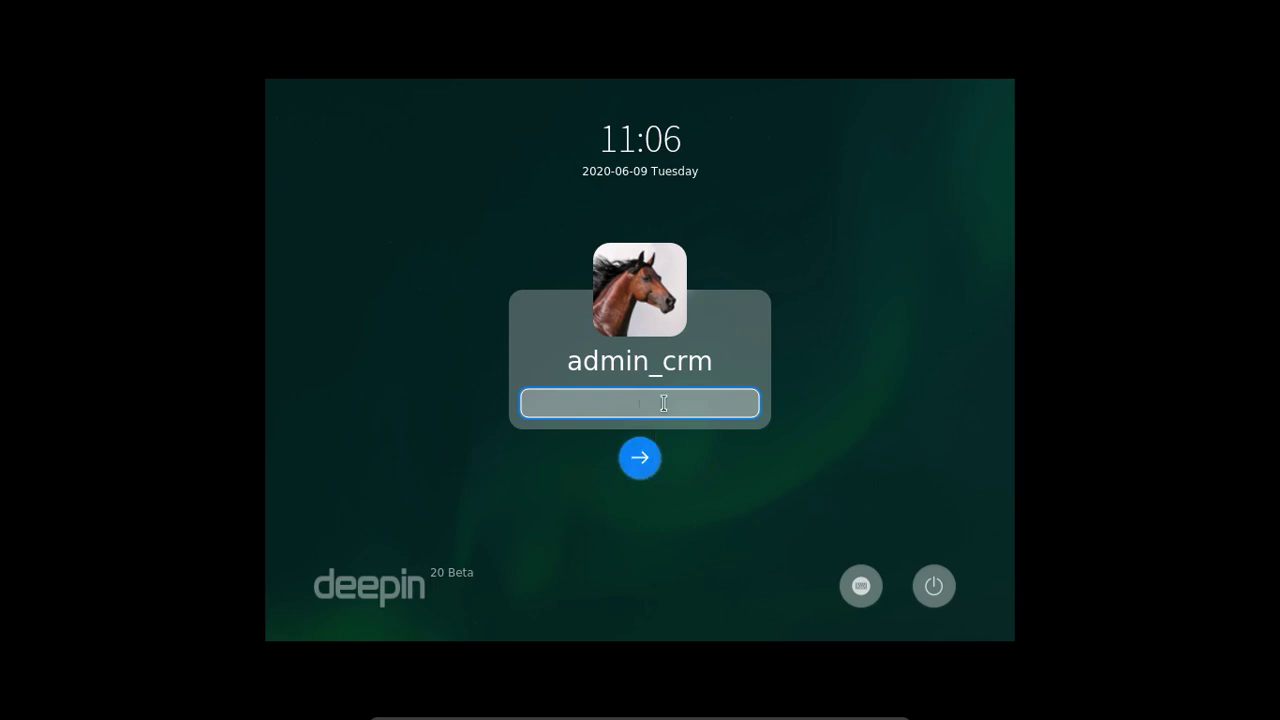
Exit full-screen and log in to Deepin with the account password.
mouse_move(595, 714)
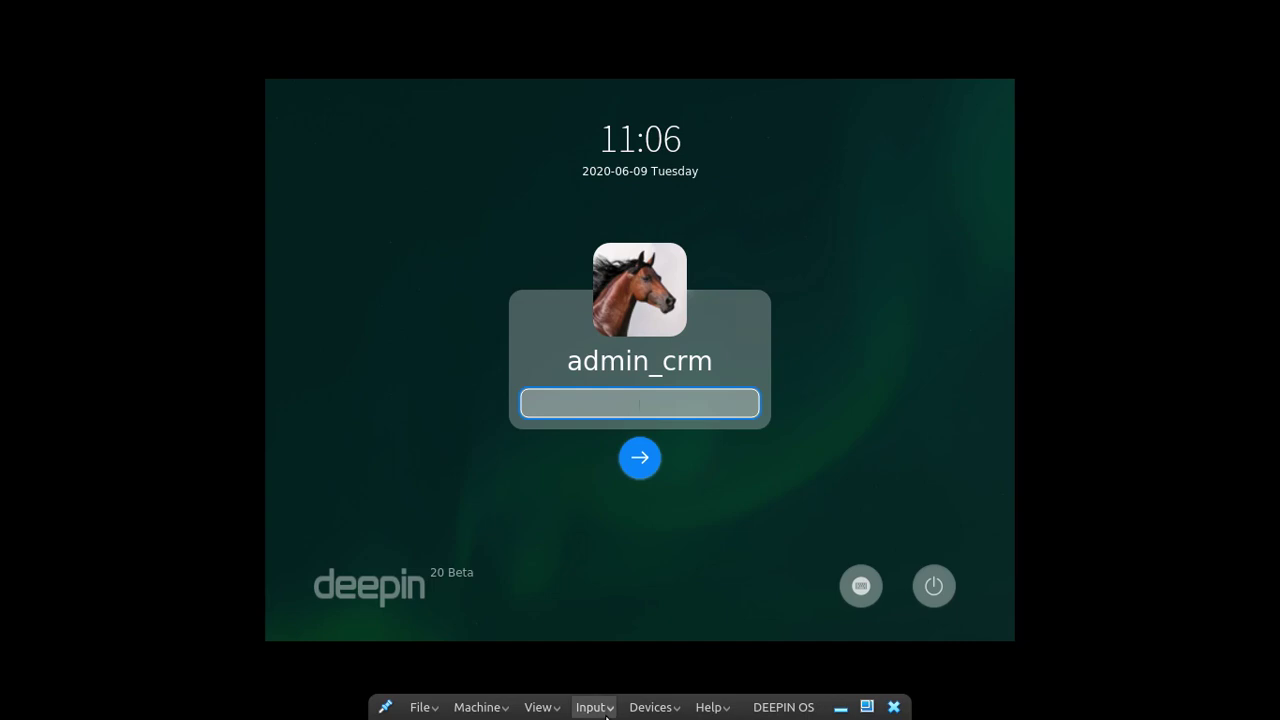
click(538, 709)
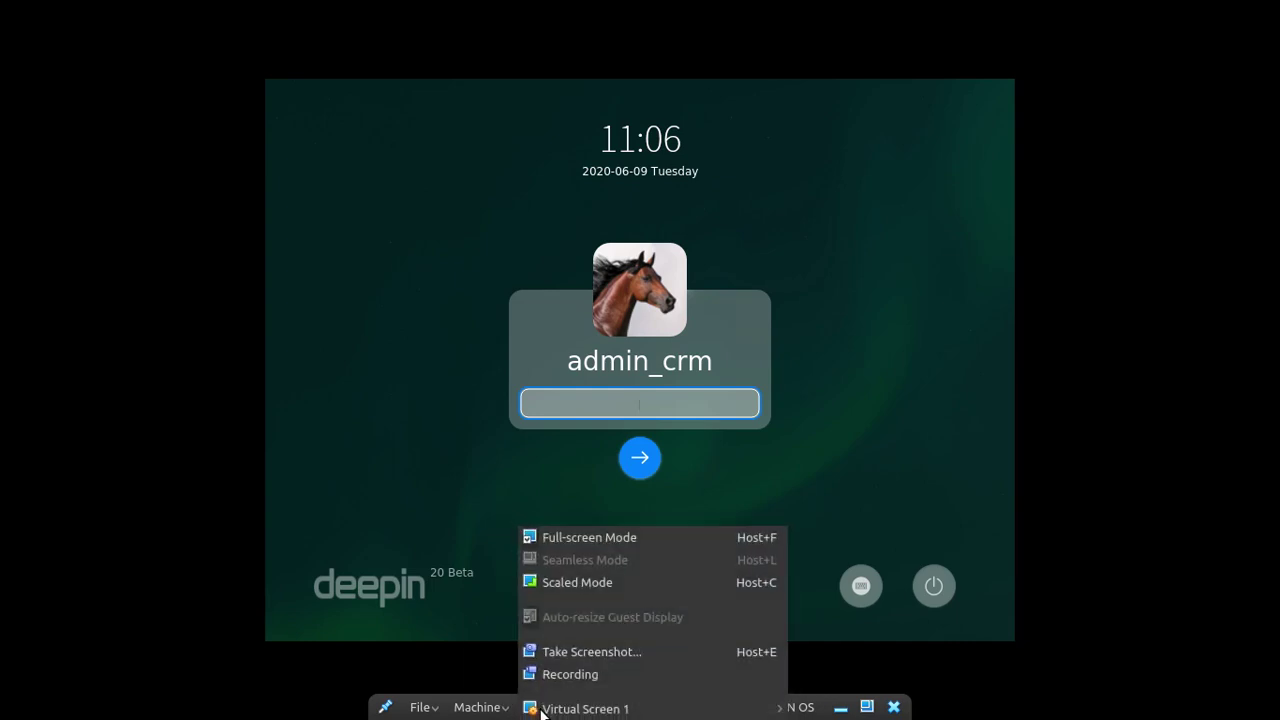
click(588, 541)
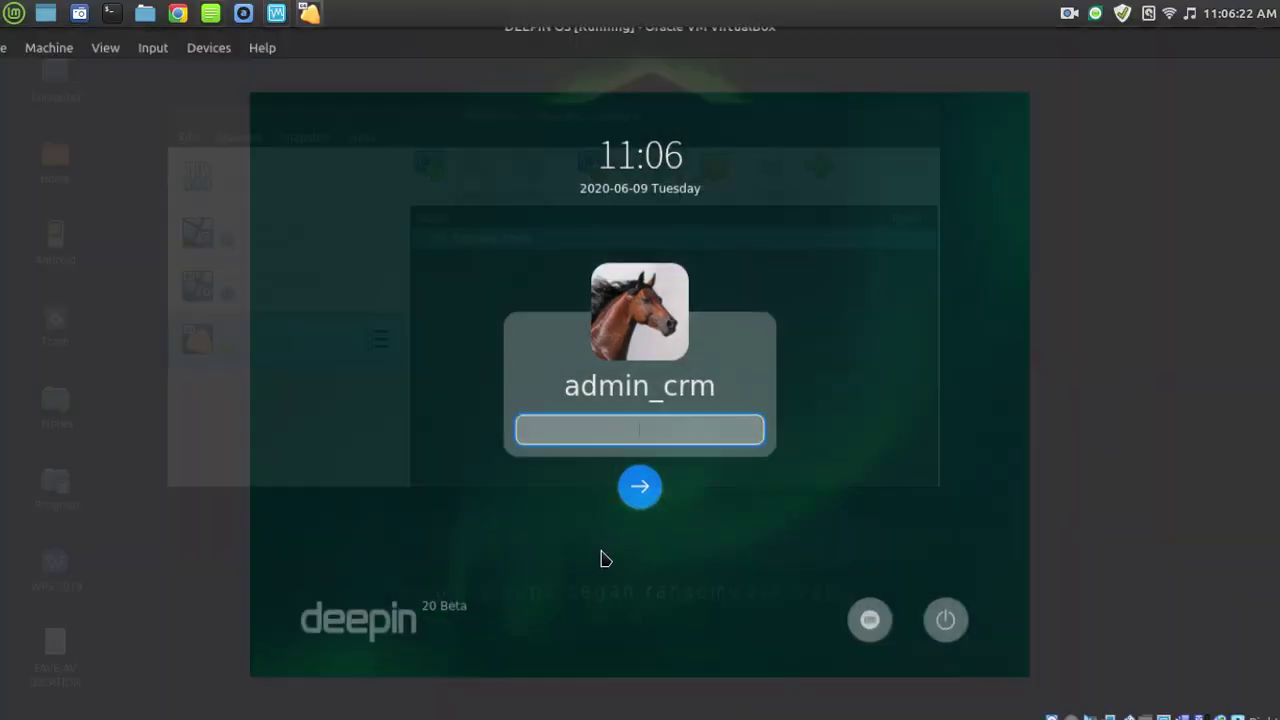
text(******)
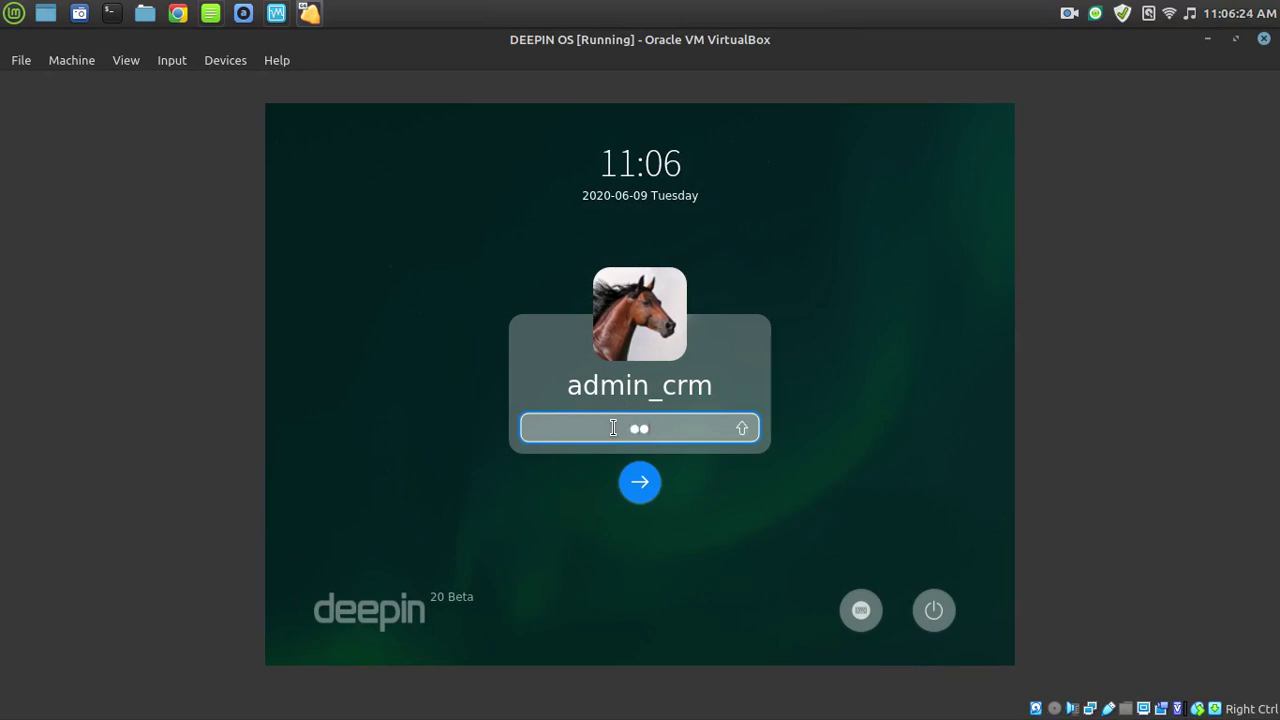
key(Return)
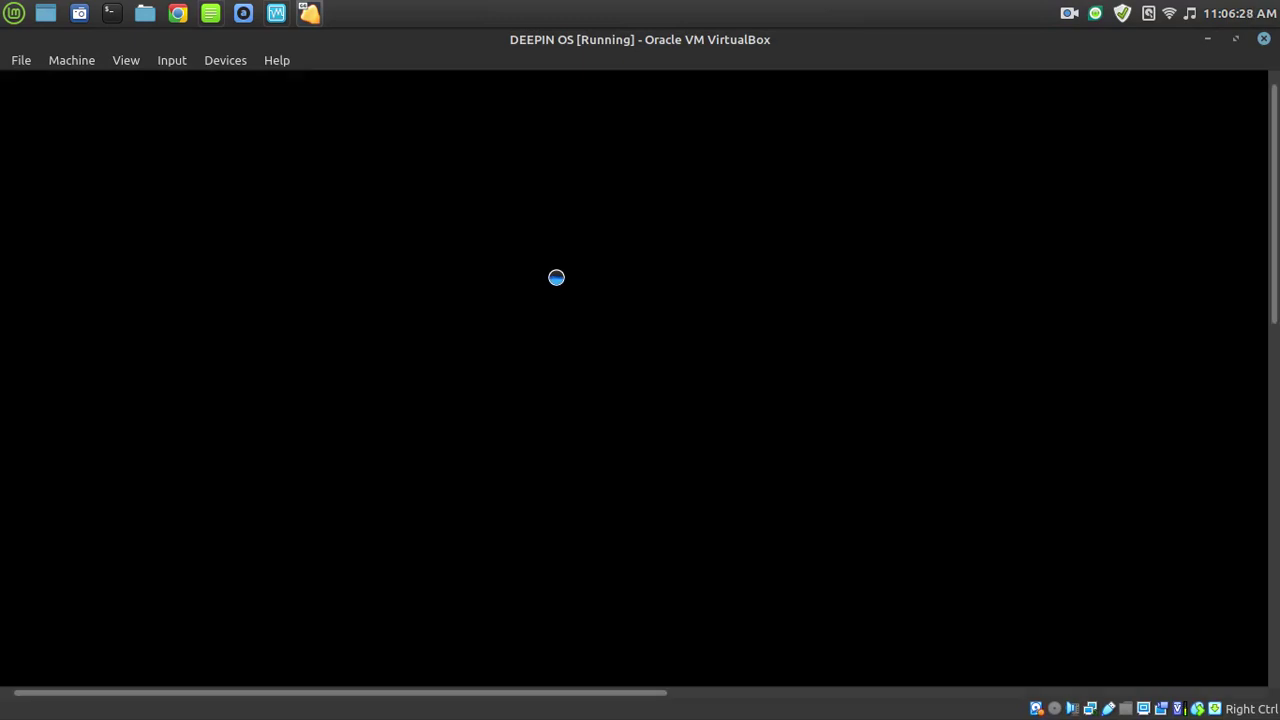
Return to full-screen with Host+F and browse the mini toolbar's View and Devices menus.
key(ctrl+f)
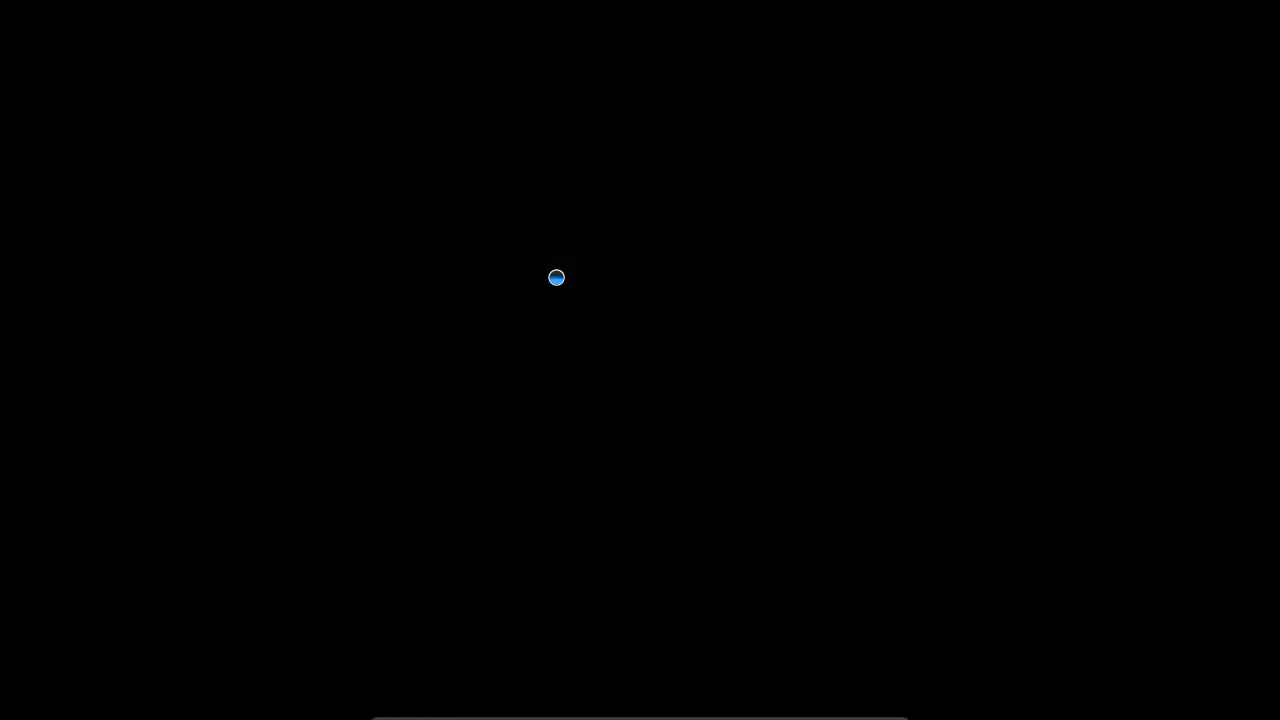
mouse_move(545, 716)
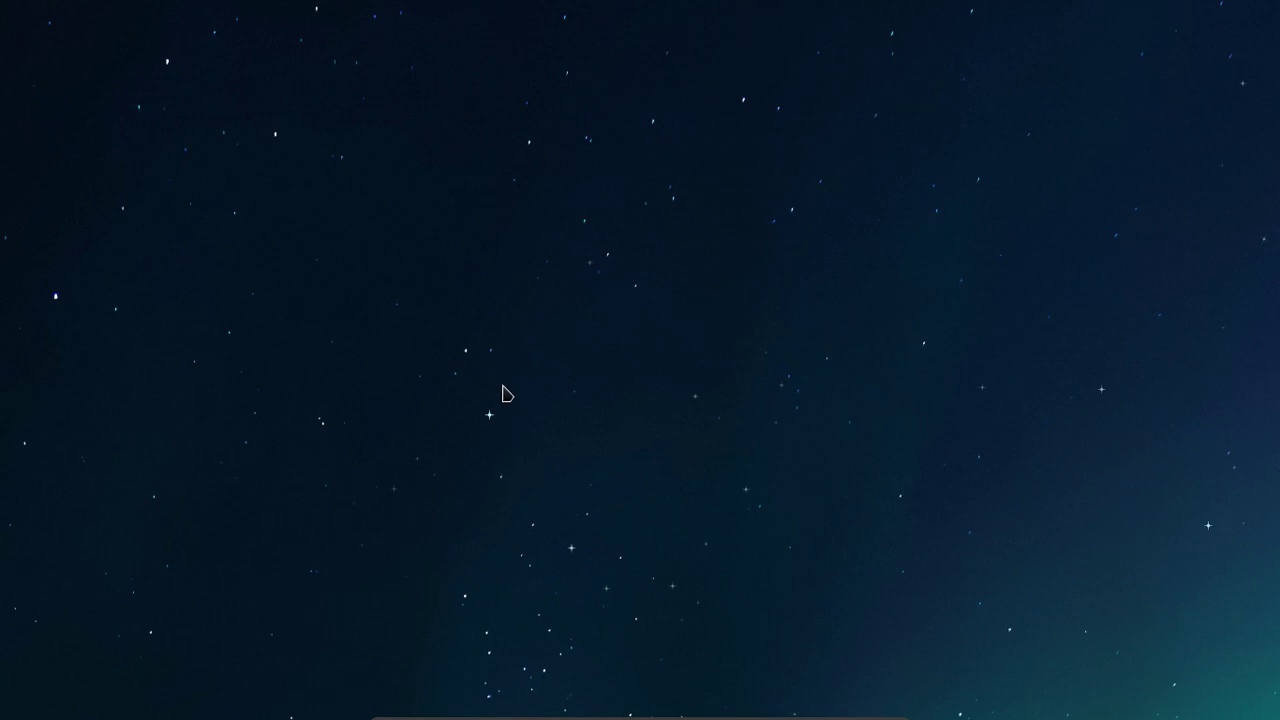
mouse_move(640, 716)
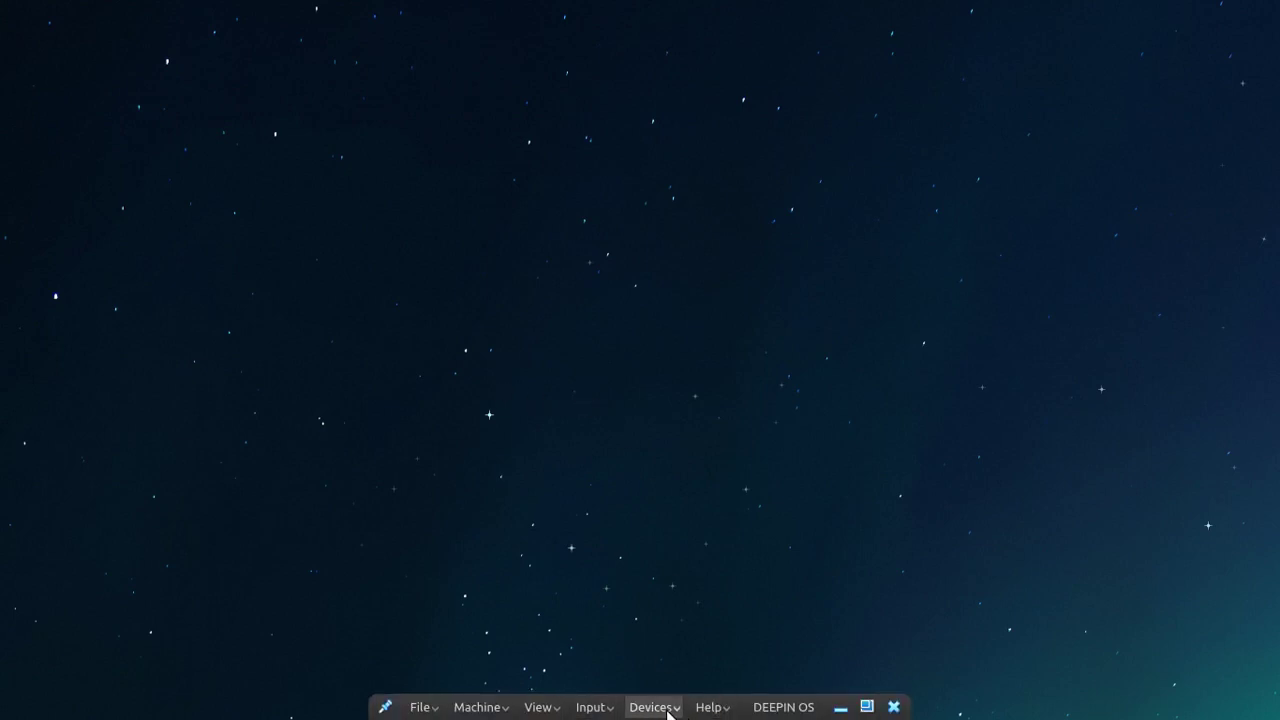
click(552, 709)
mouse_move(558, 712)
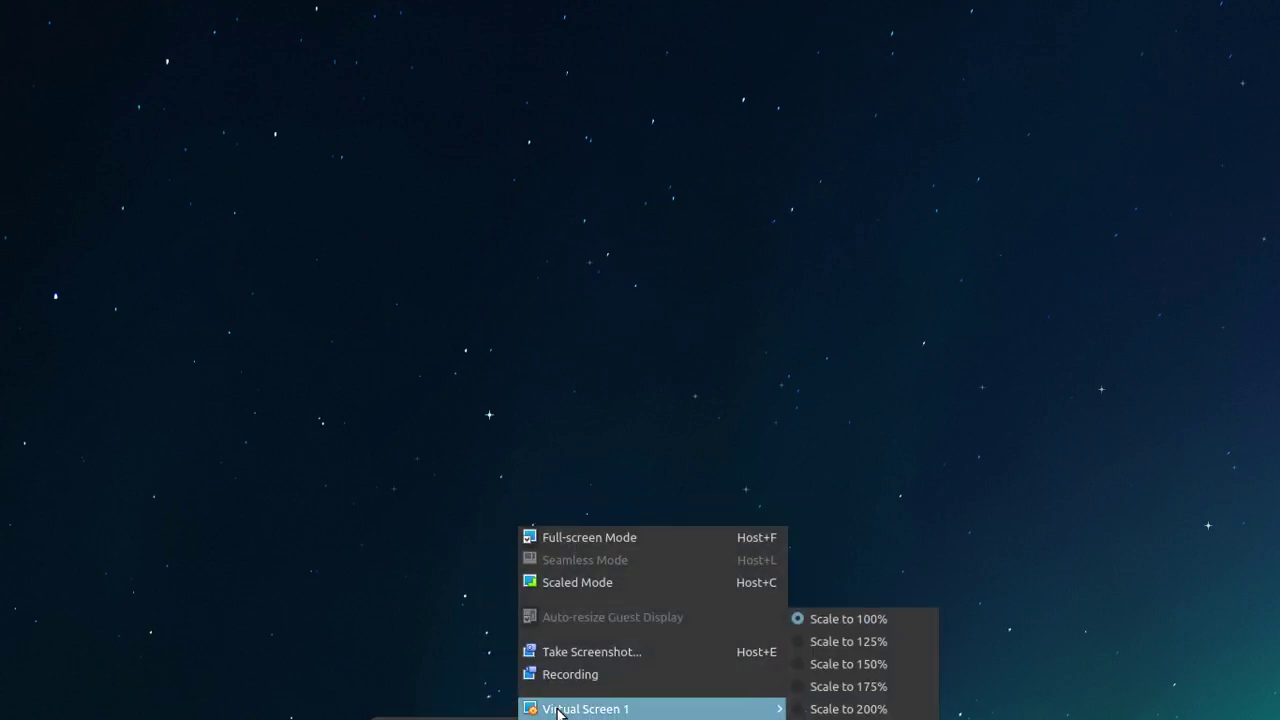
click(448, 622)
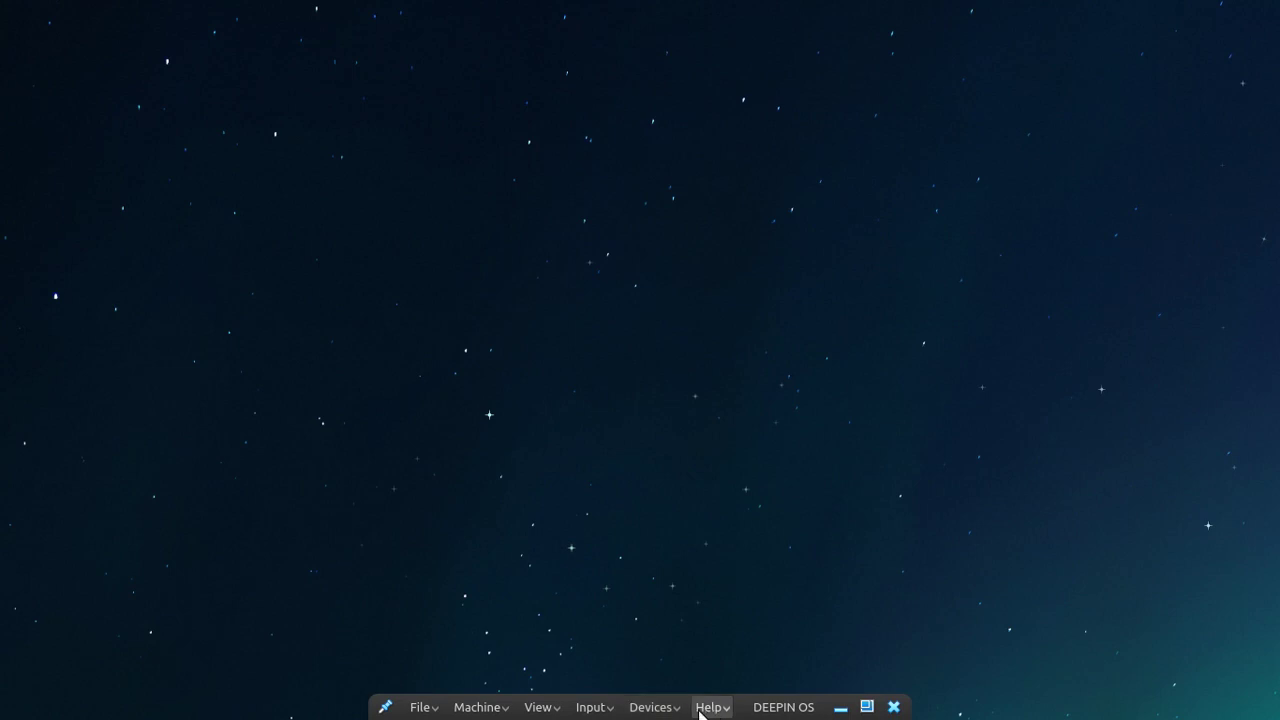
click(652, 708)
Insert the Guest Additions CD image, then switch to Scaled Mode via the mini toolbar.
click(720, 709)
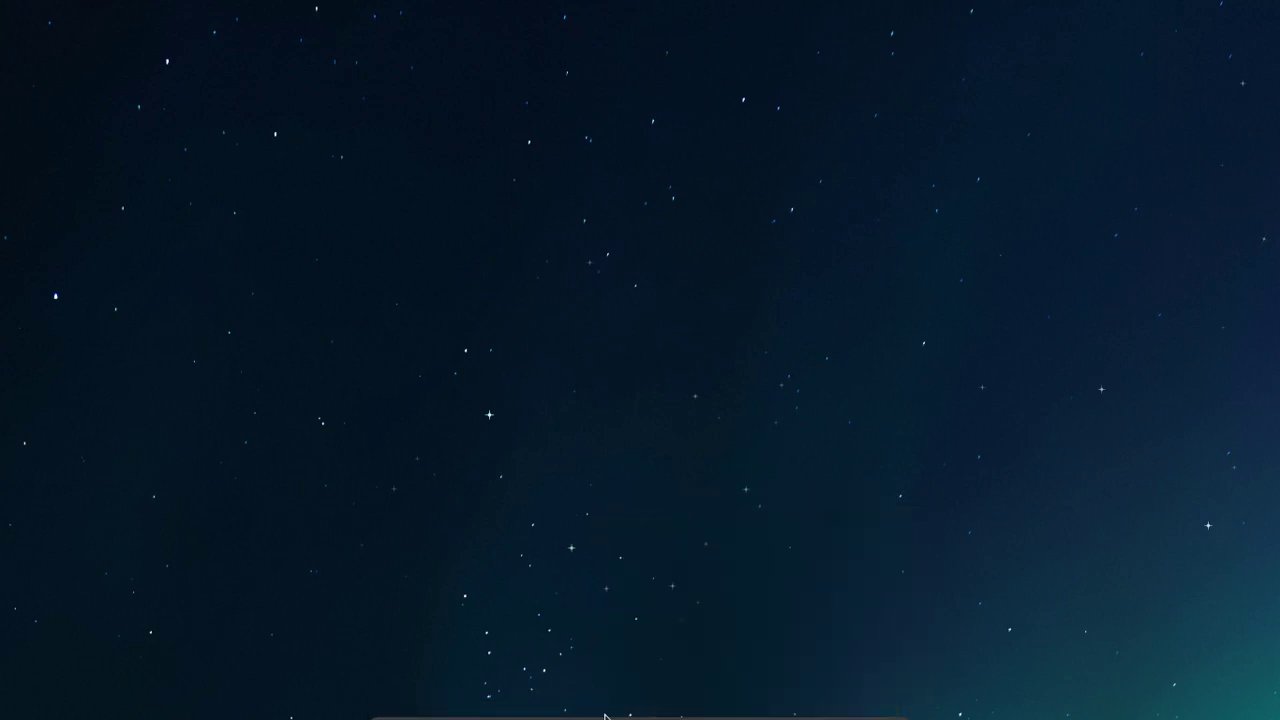
mouse_move(776, 716)
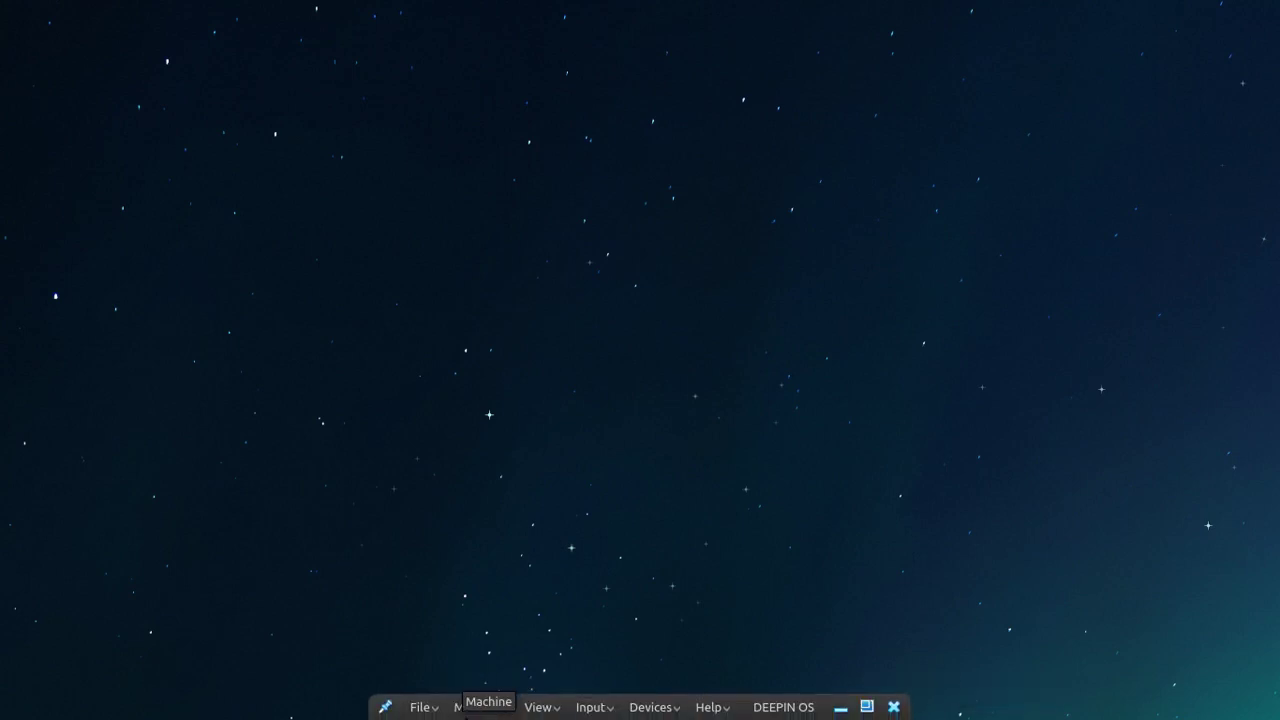
click(540, 707)
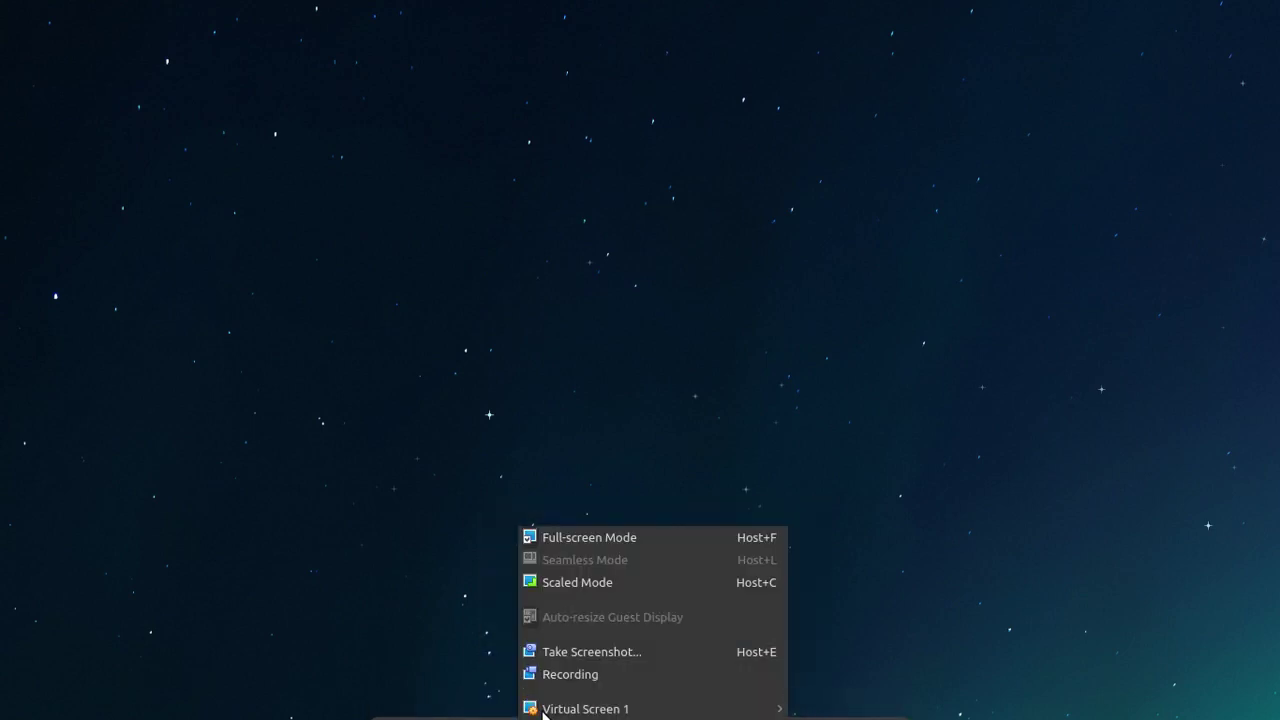
click(595, 584)
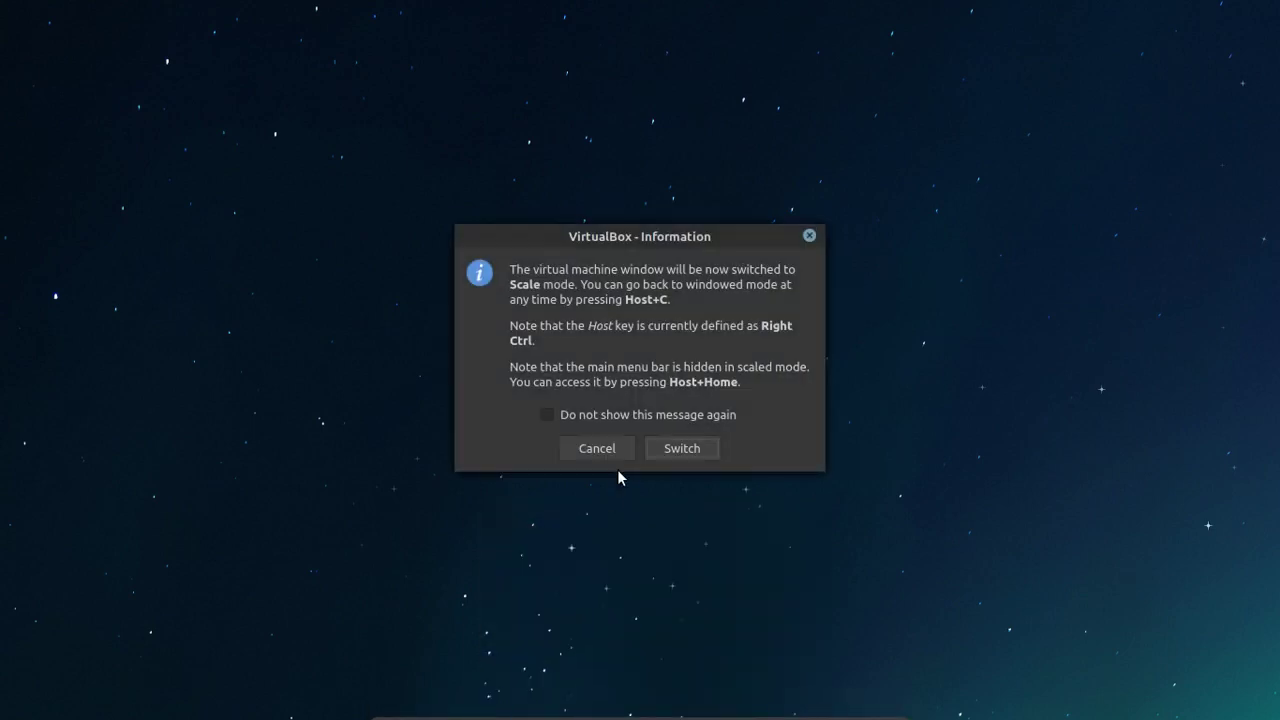
click(683, 449)
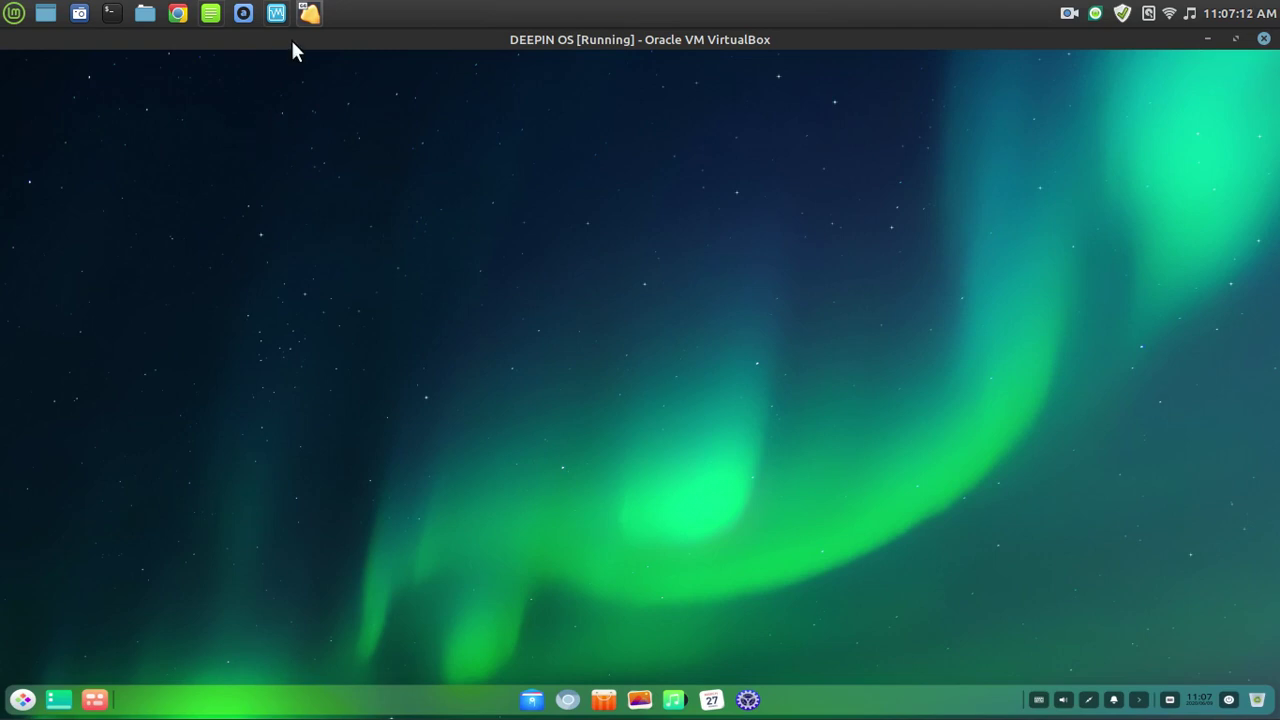
Toggle full-screen then scaled mode, ticking 'Do not show this message again' before switching.
click(33, 705)
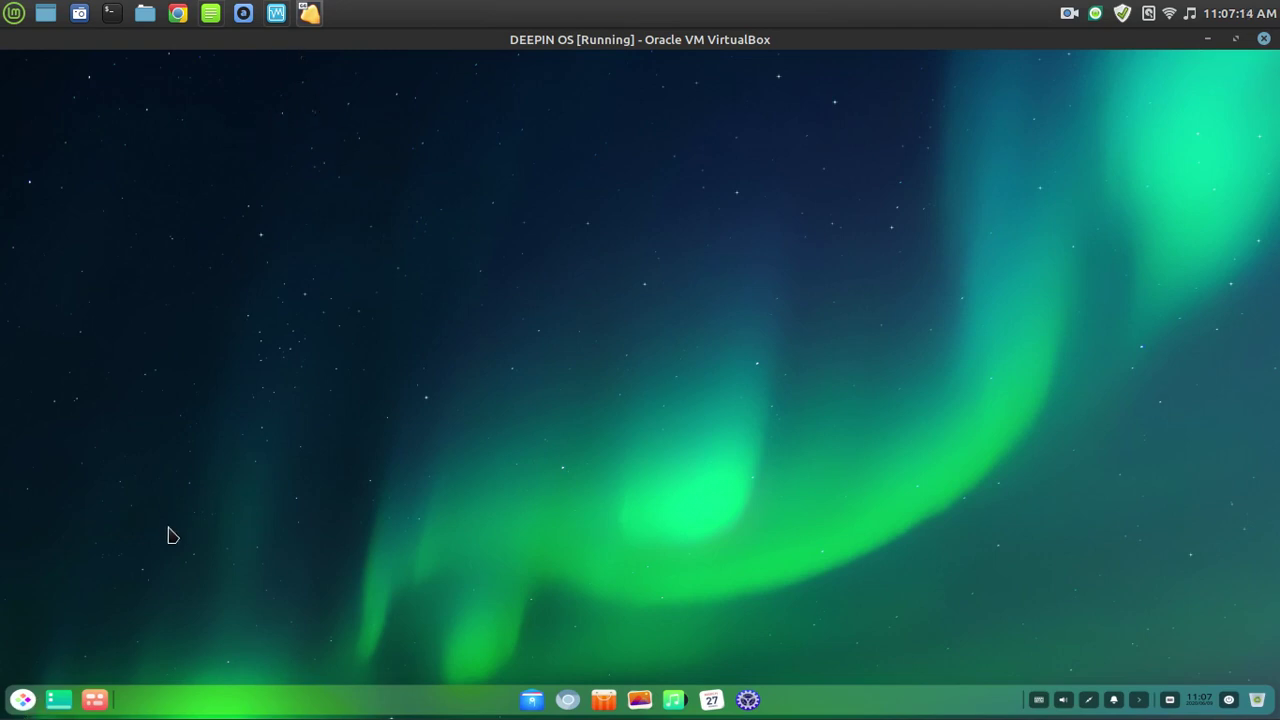
click(553, 447)
key(ctrl+f)
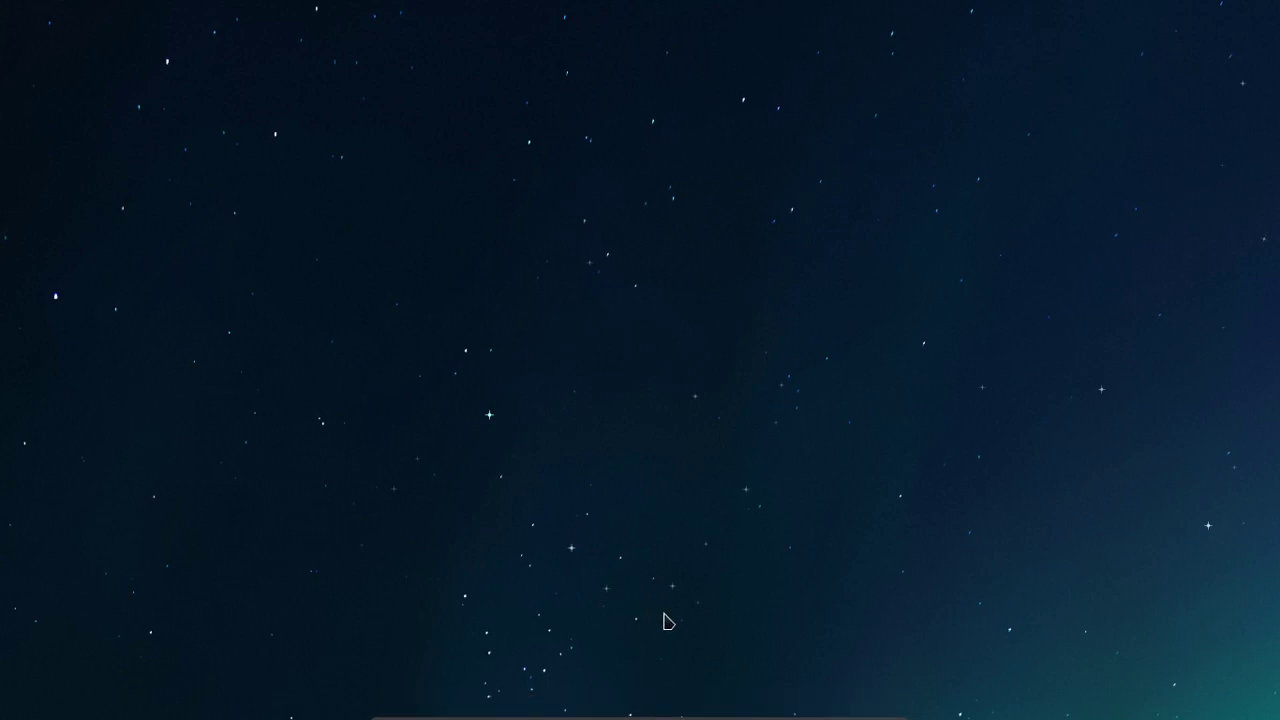
key(ctrl+c)
click(678, 416)
click(690, 449)
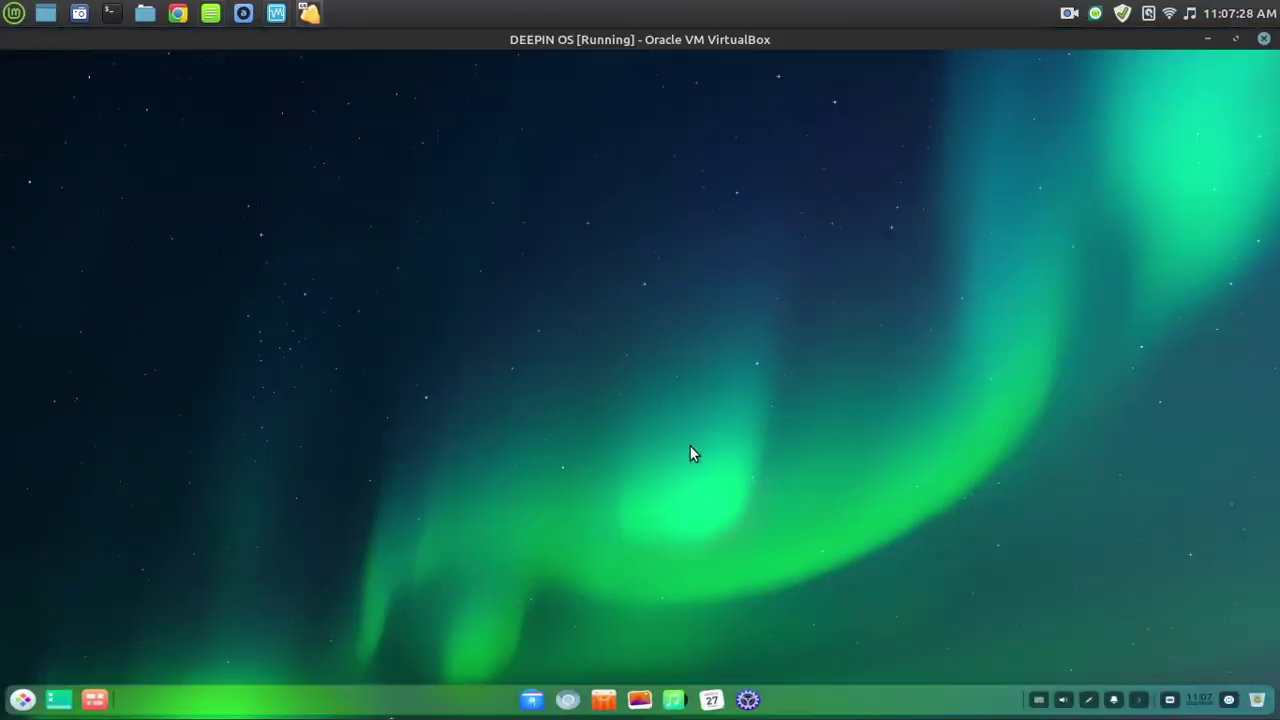
right_click(505, 276)
Save 1024x768 in Control Center's Display settings, then close Control Center.
click(412, 357)
click(747, 701)
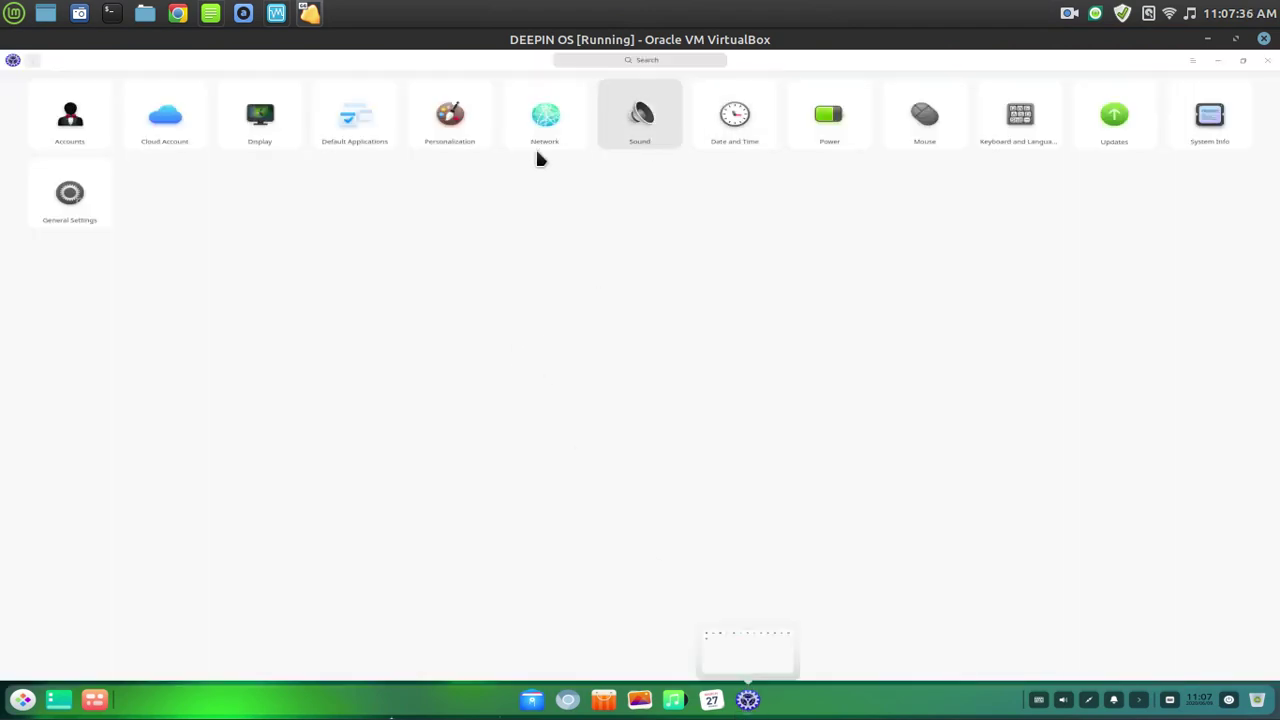
click(256, 125)
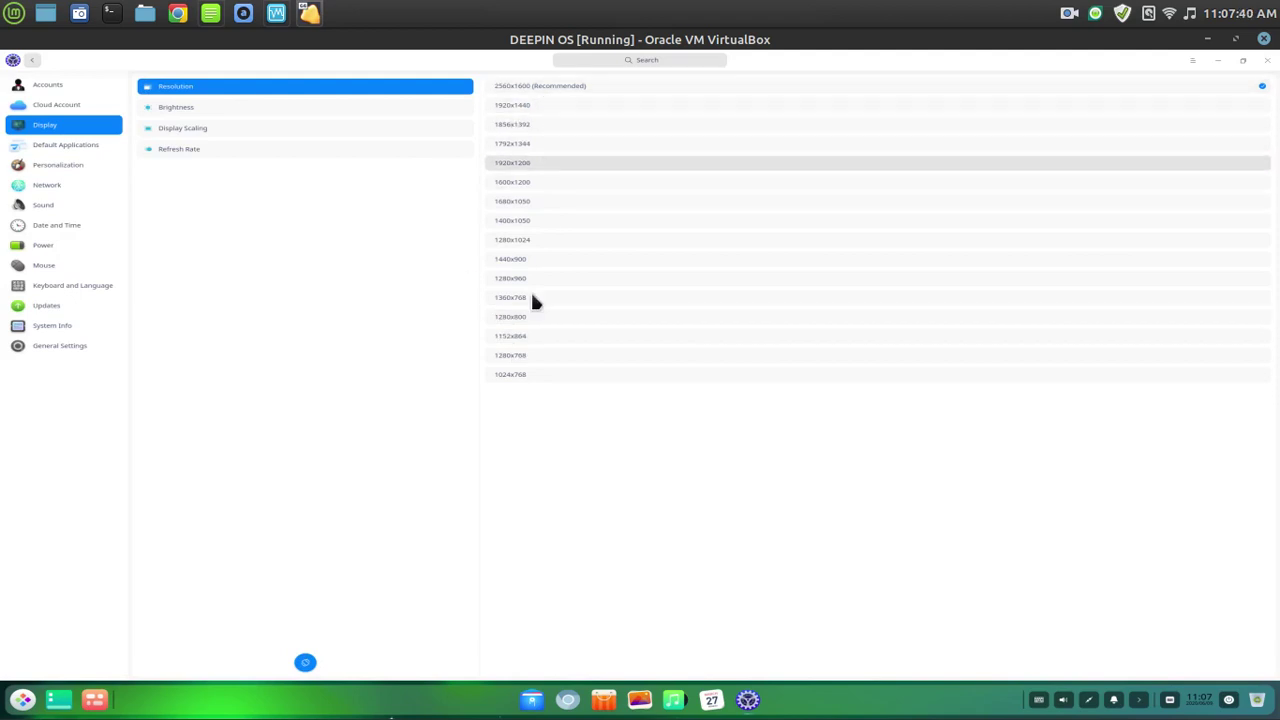
click(530, 372)
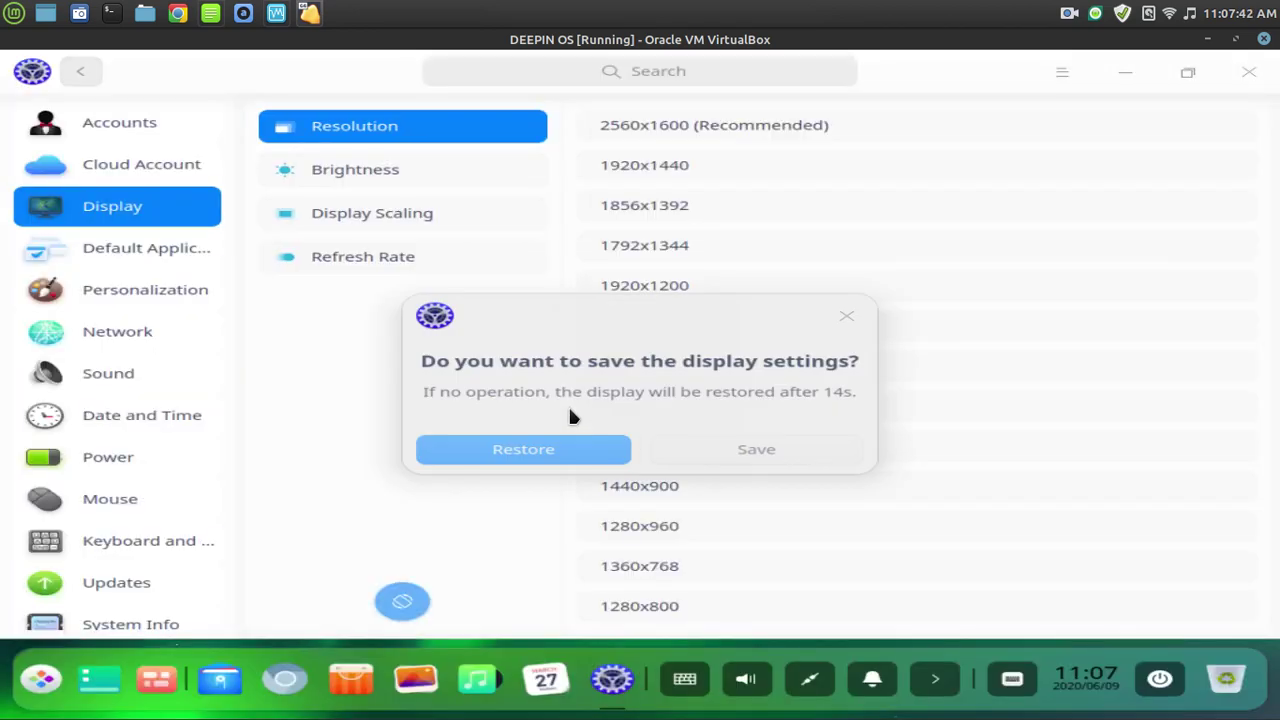
click(724, 458)
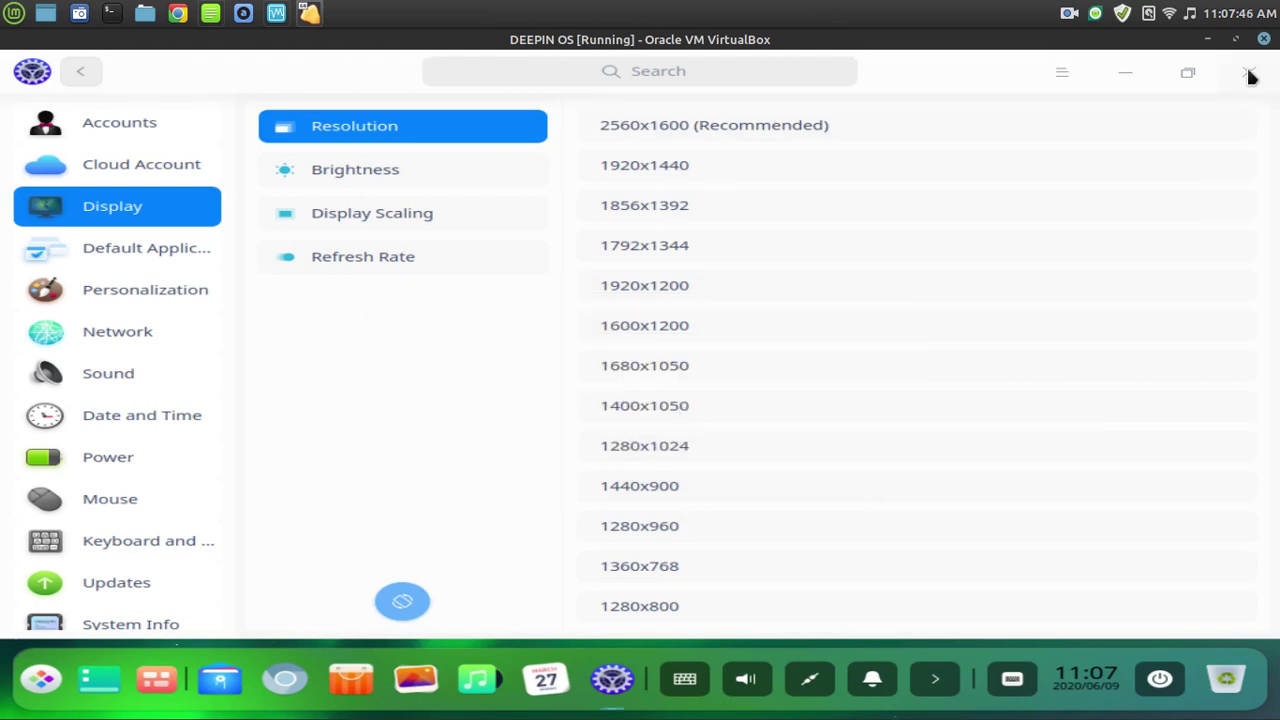
click(1248, 74)
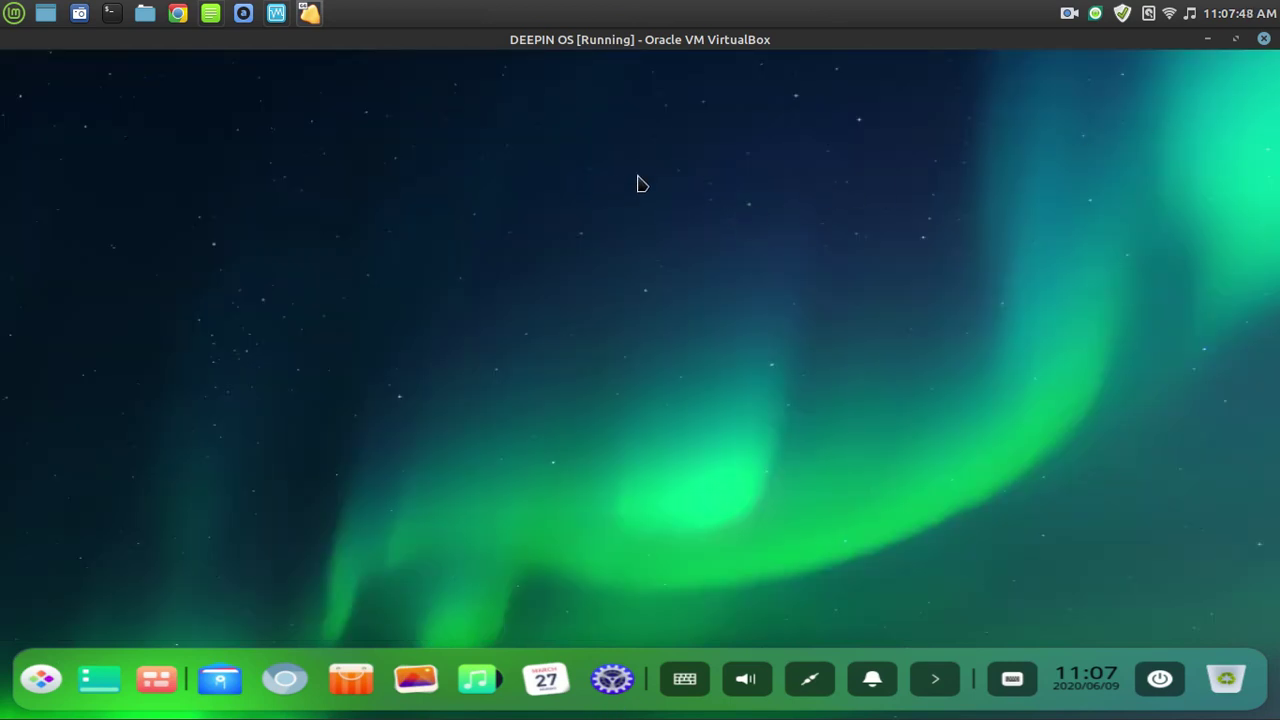
Leave scaled mode, fit the window with Adjust Window Size, then choose Full-screen Mode.
key(ctrl+c)
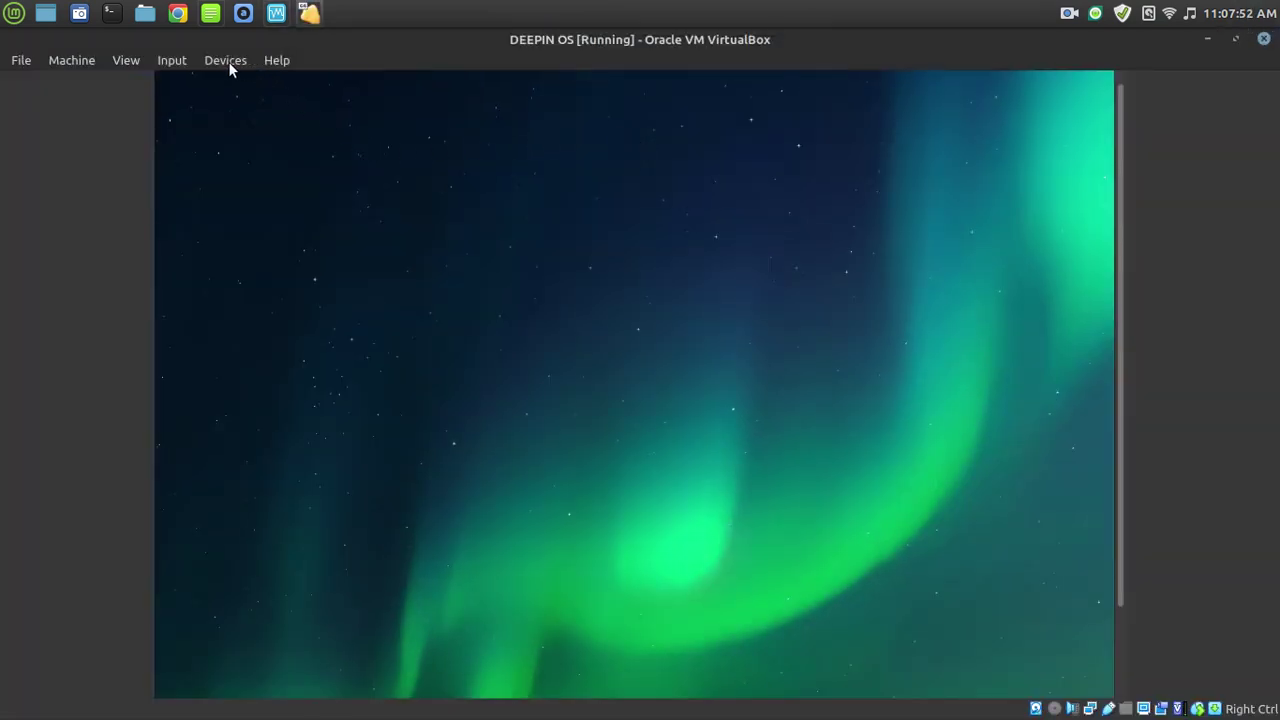
click(177, 68)
mouse_move(126, 58)
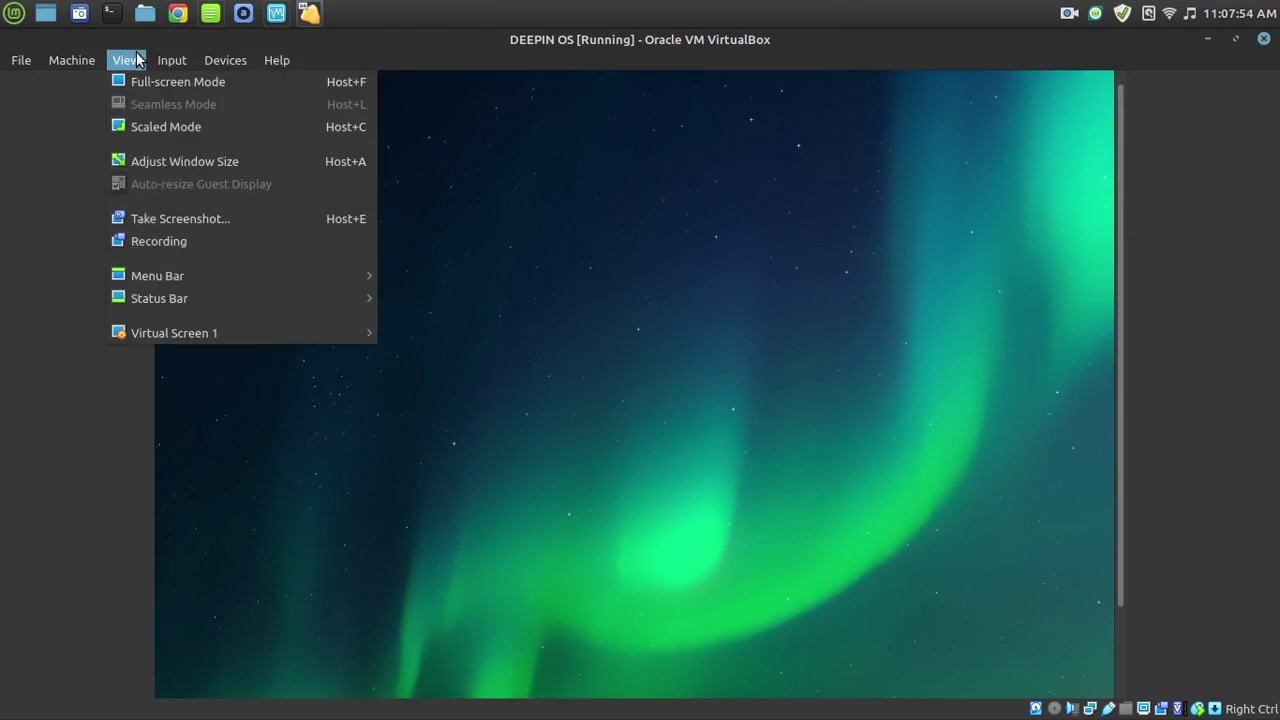
click(143, 161)
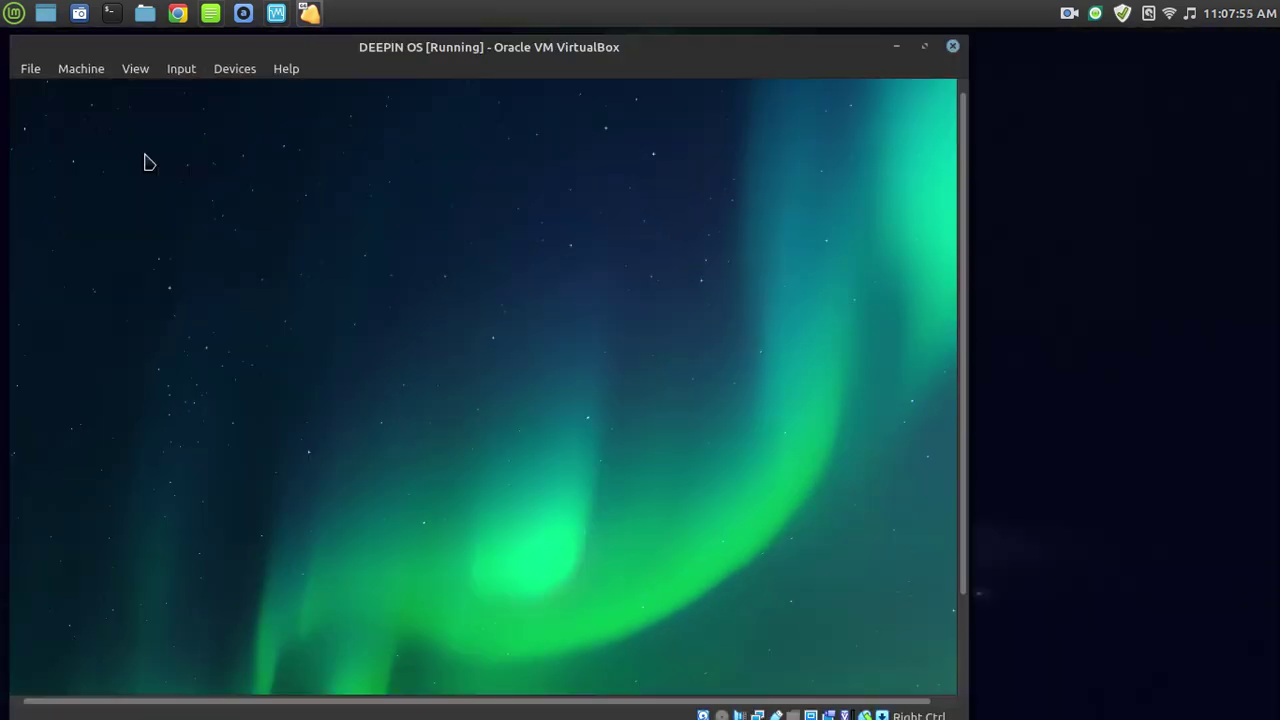
click(142, 68)
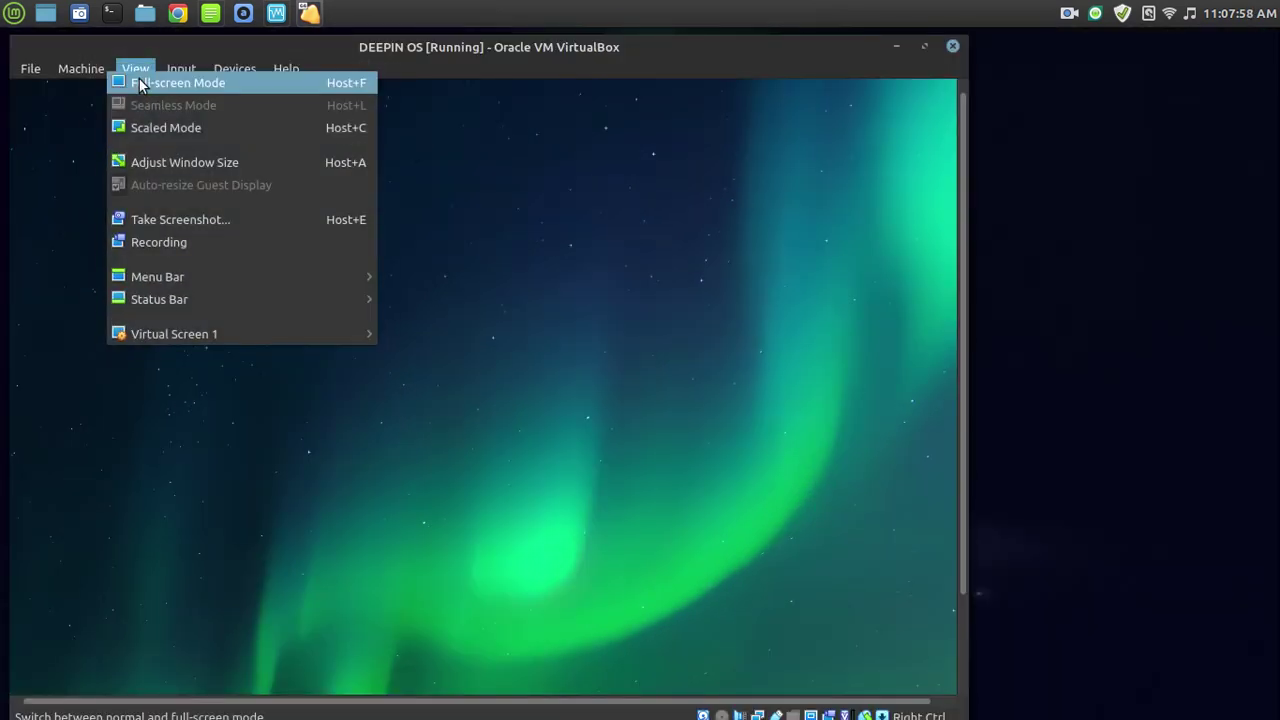
click(137, 84)
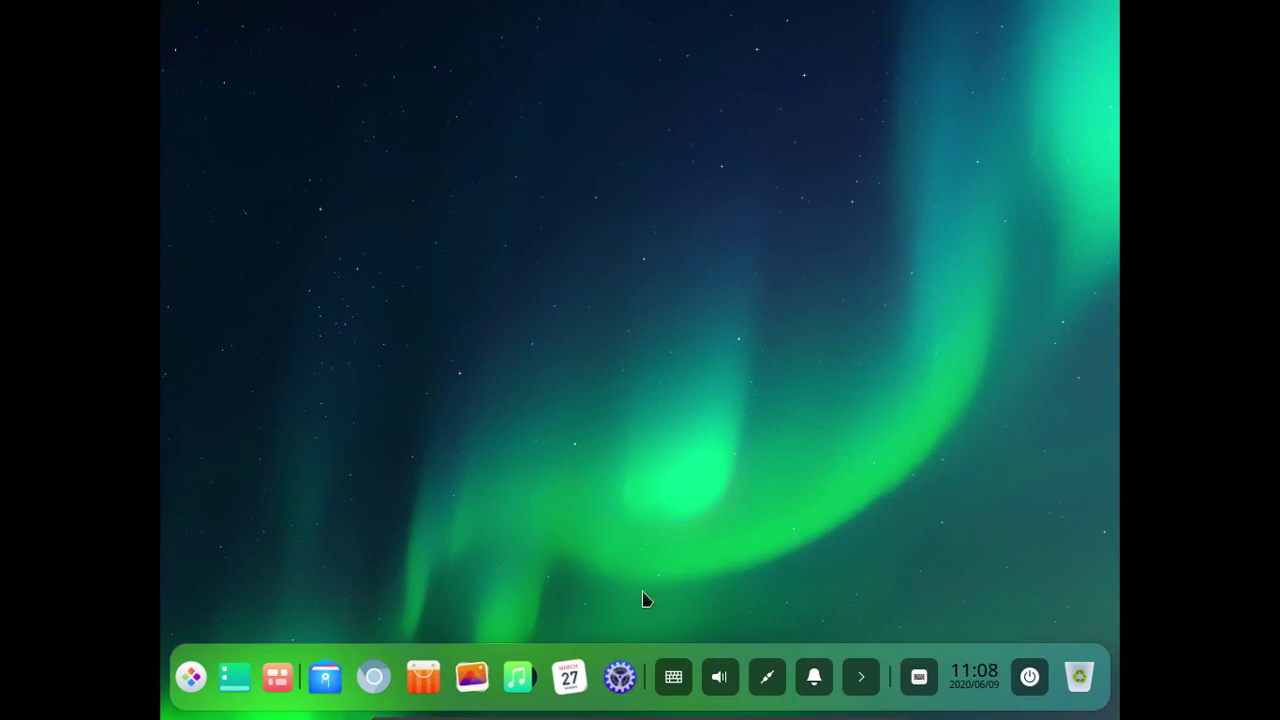
click(619, 677)
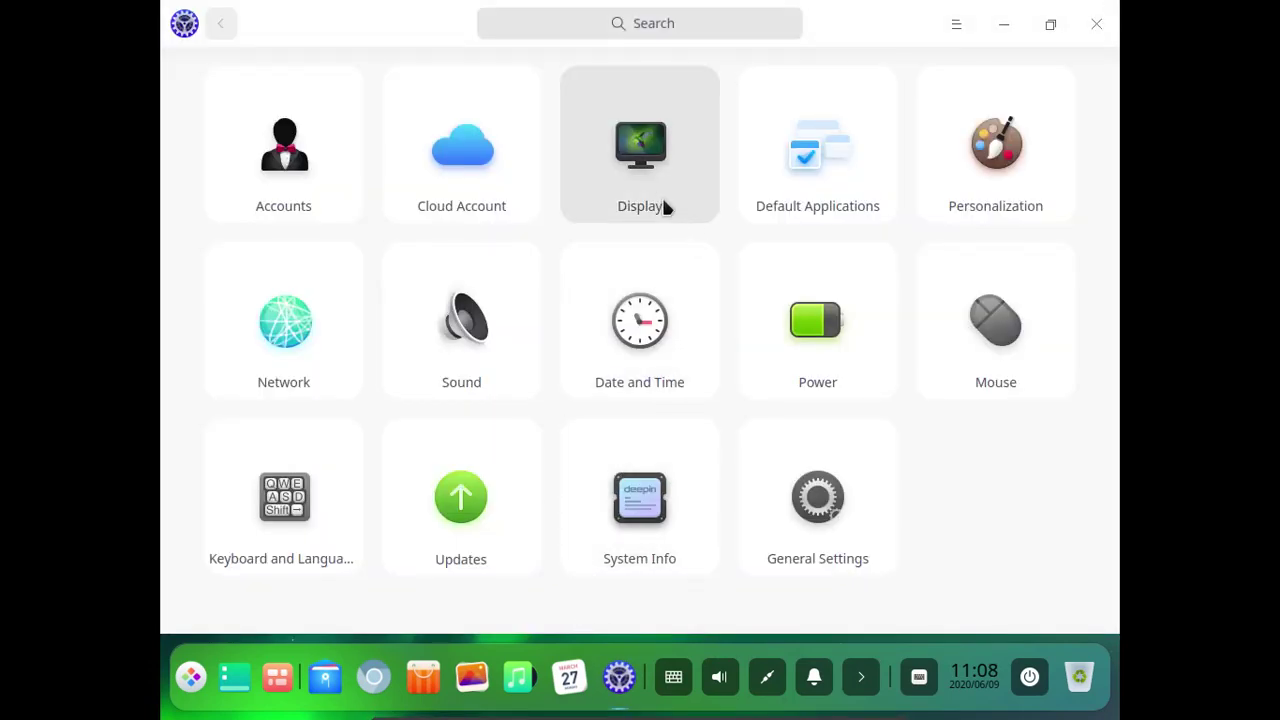
click(667, 210)
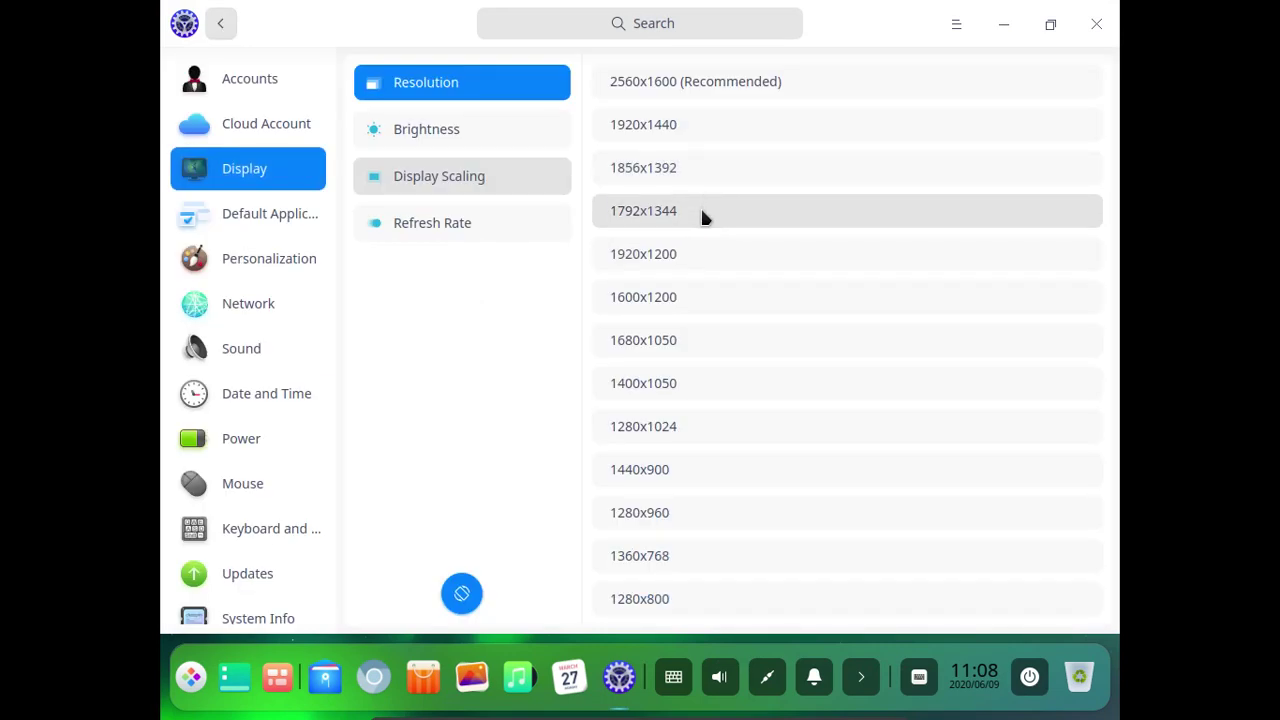
click(692, 128)
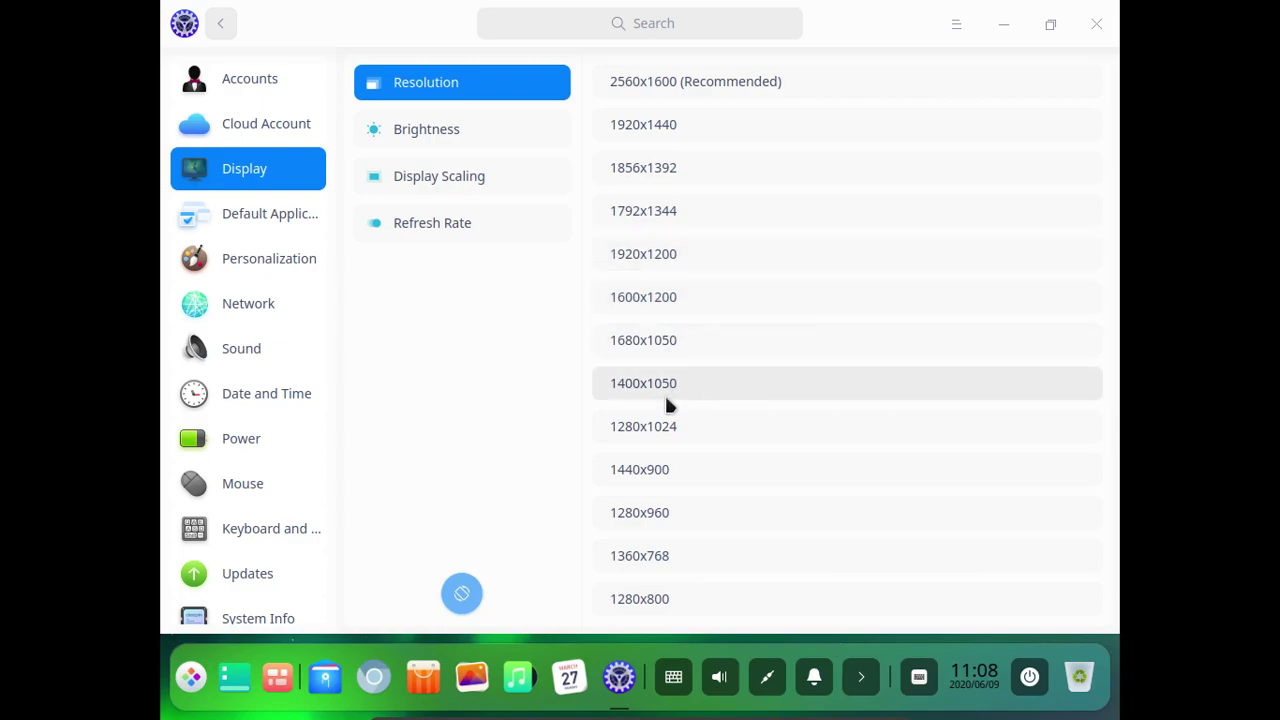
click(664, 426)
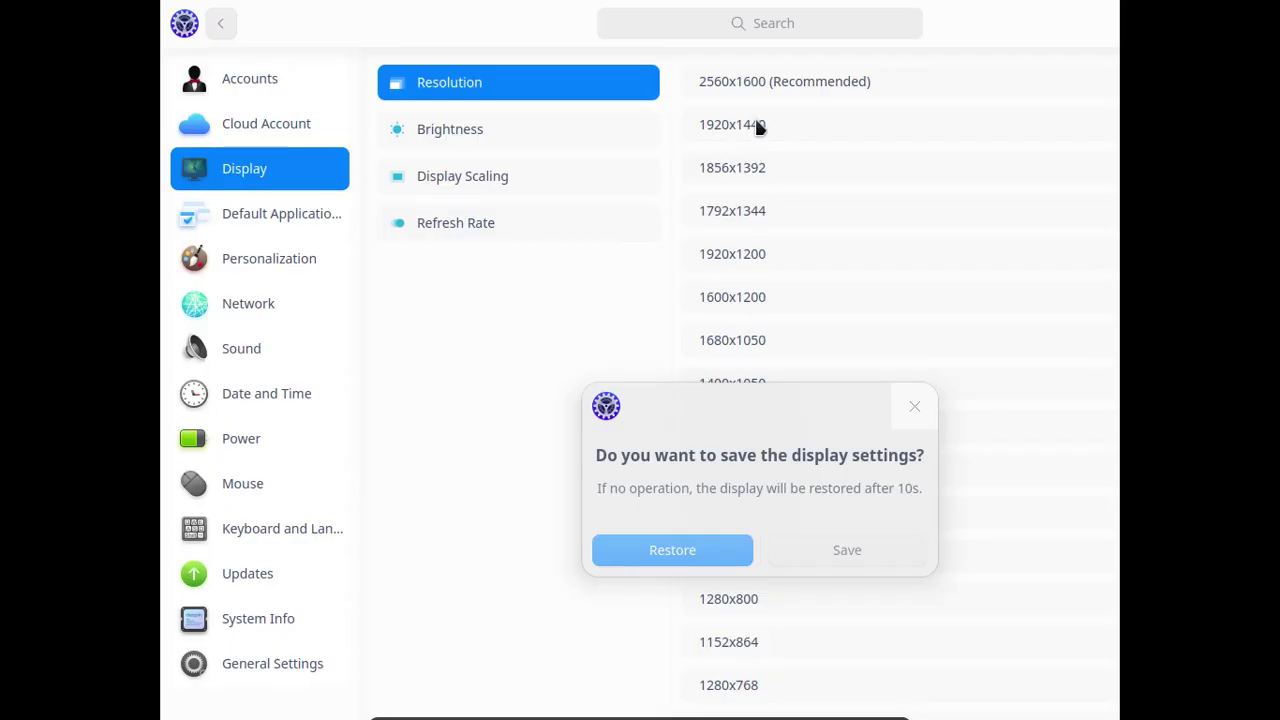
click(760, 82)
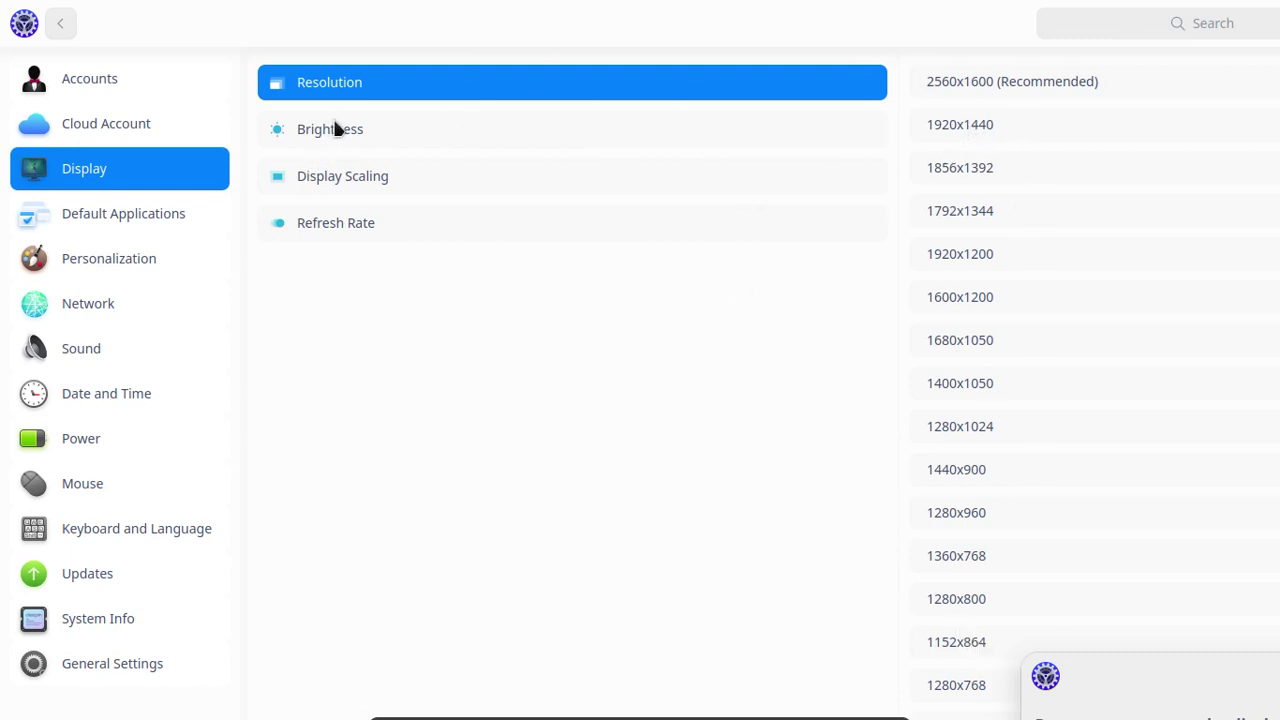
mouse_move(793, 716)
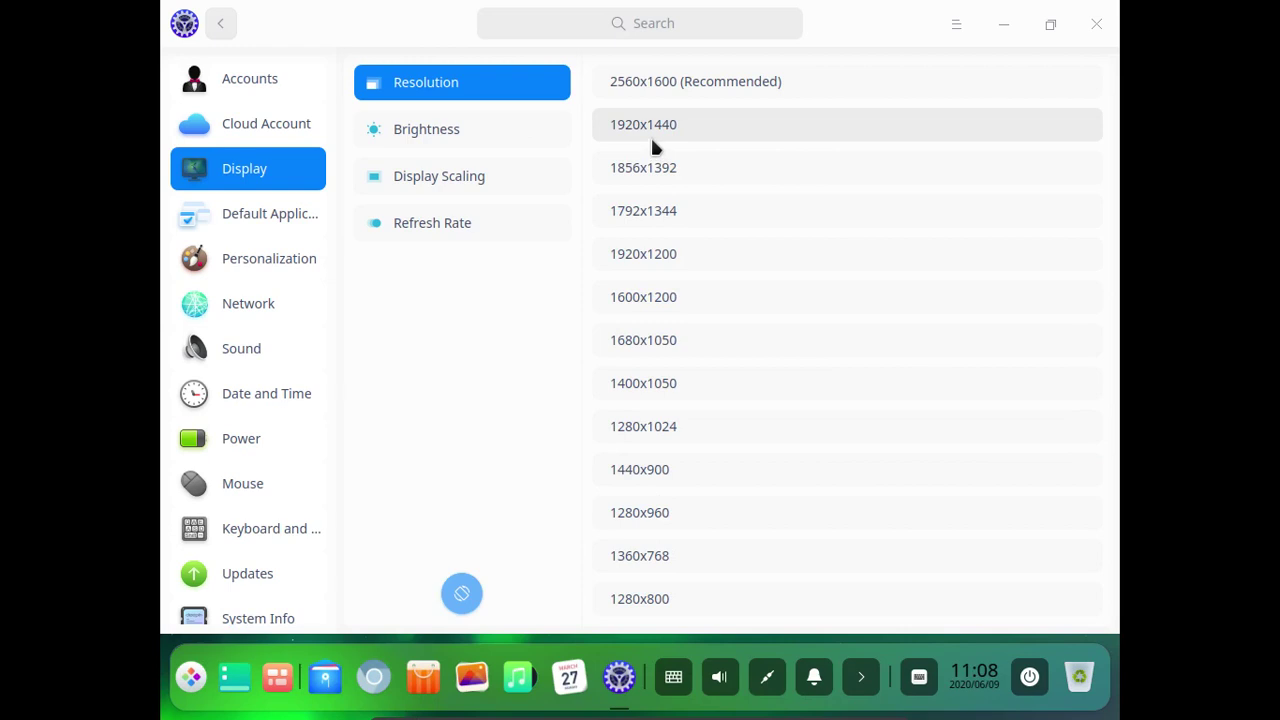
Trial resolutions 1920x1440, 1792x1344, 1600x1200 and 1680x1050, reverting each one.
click(811, 138)
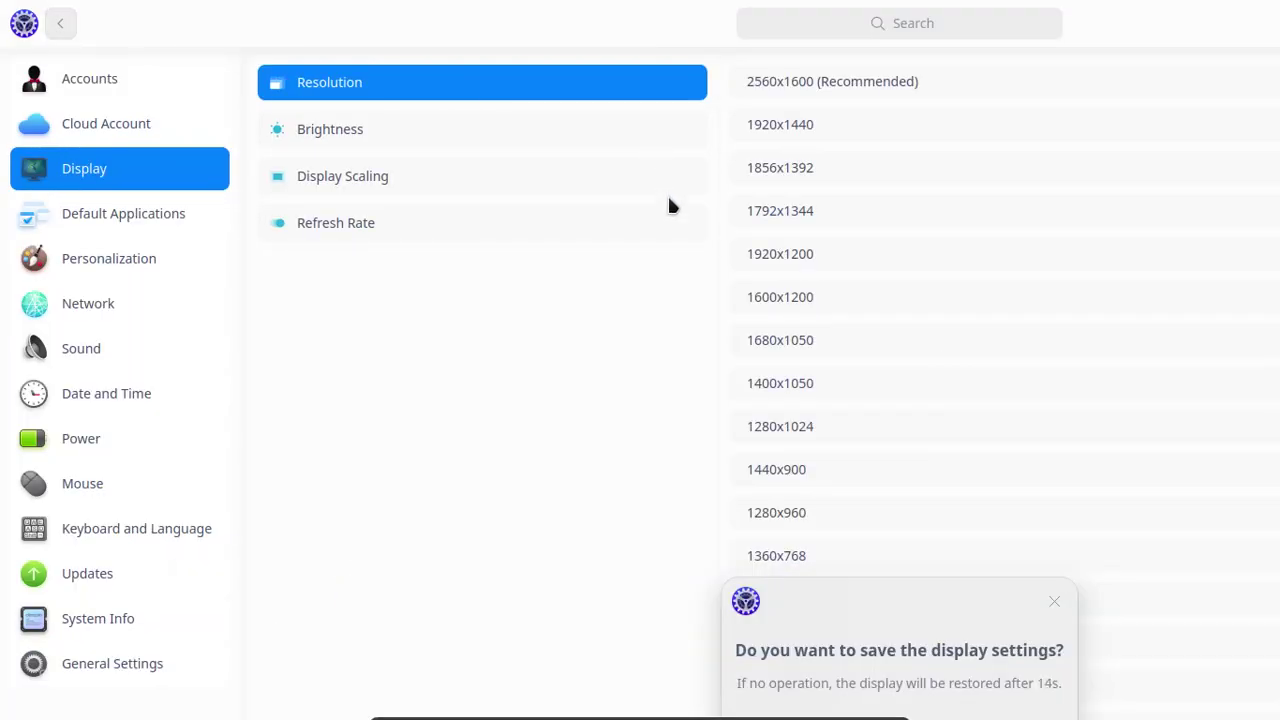
mouse_move(920, 698)
click(1057, 607)
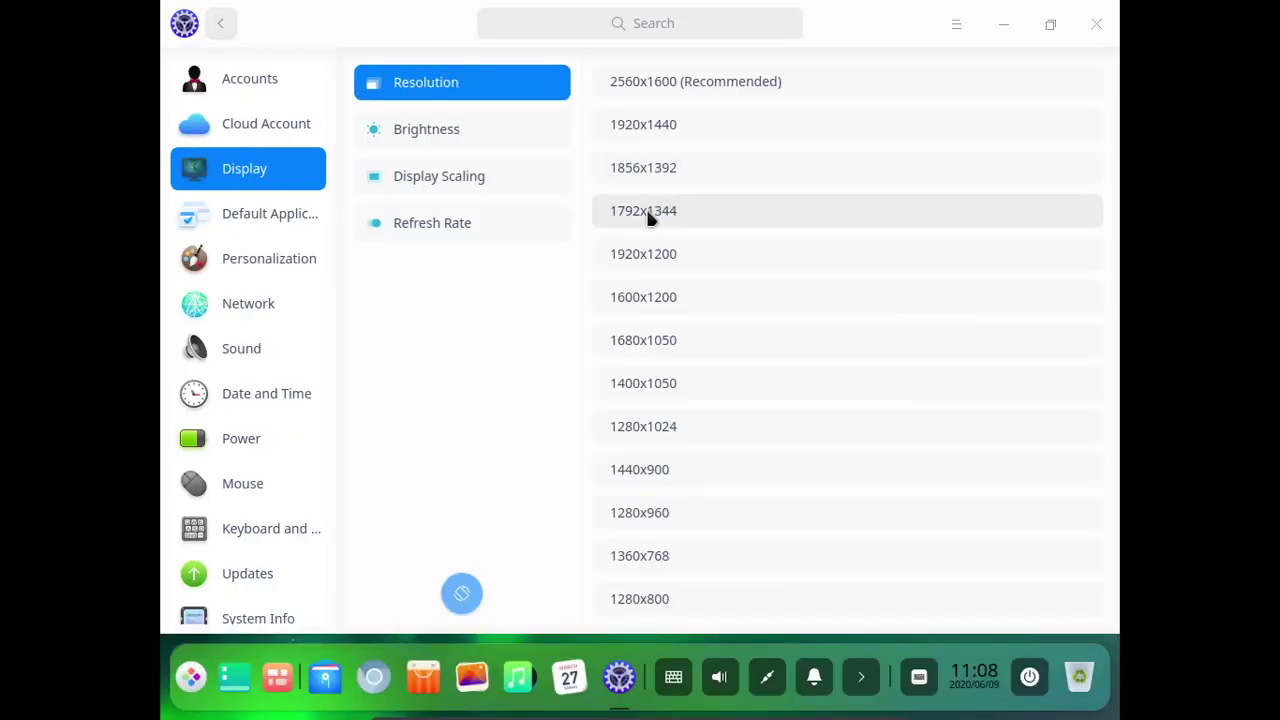
click(648, 214)
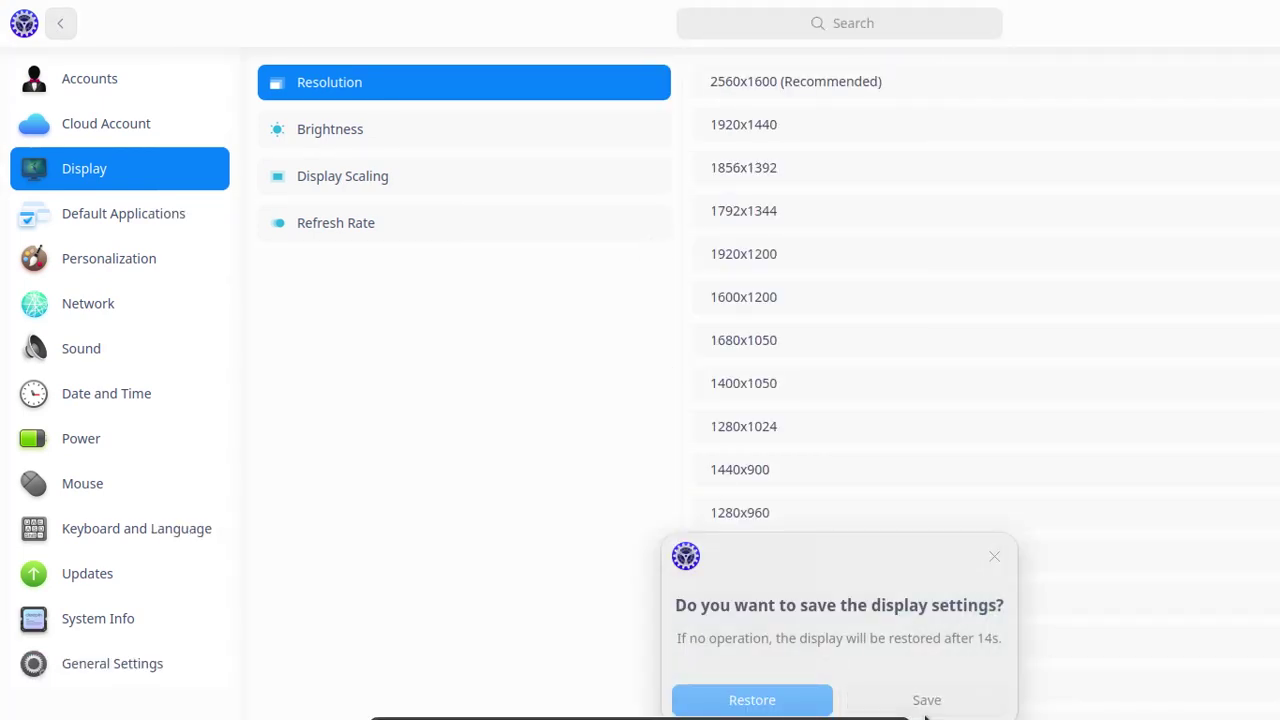
click(992, 555)
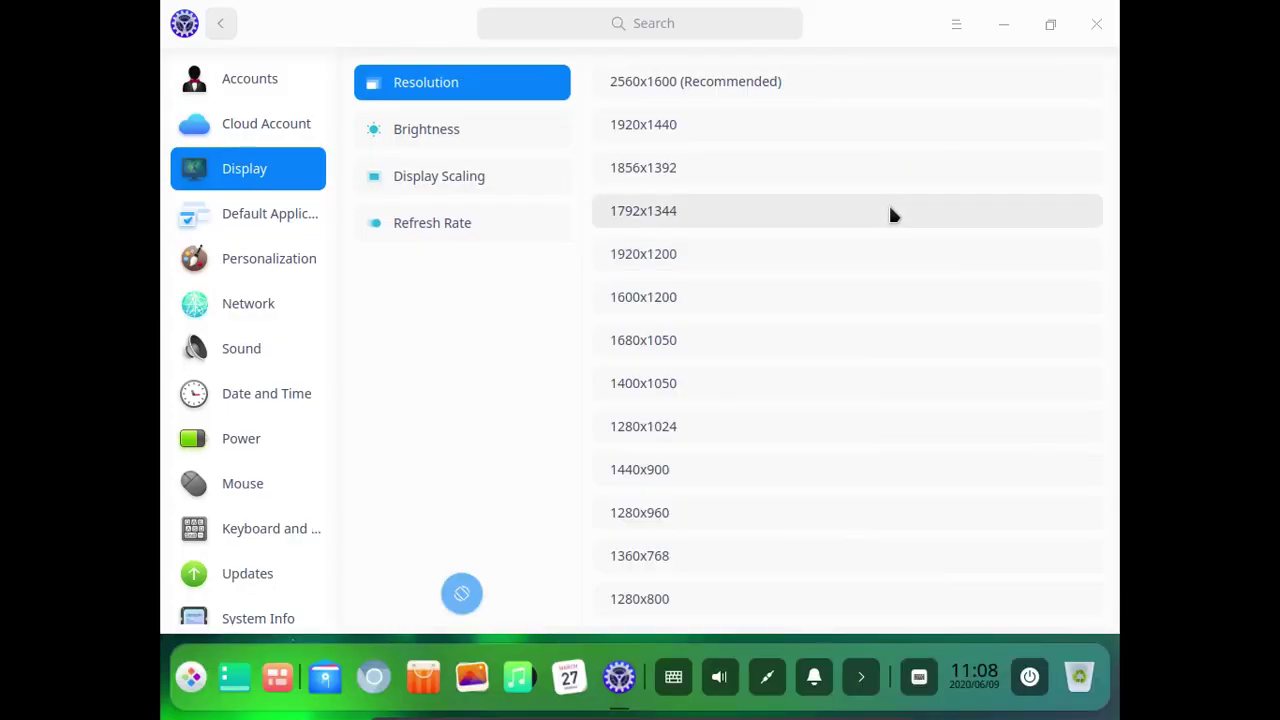
click(688, 298)
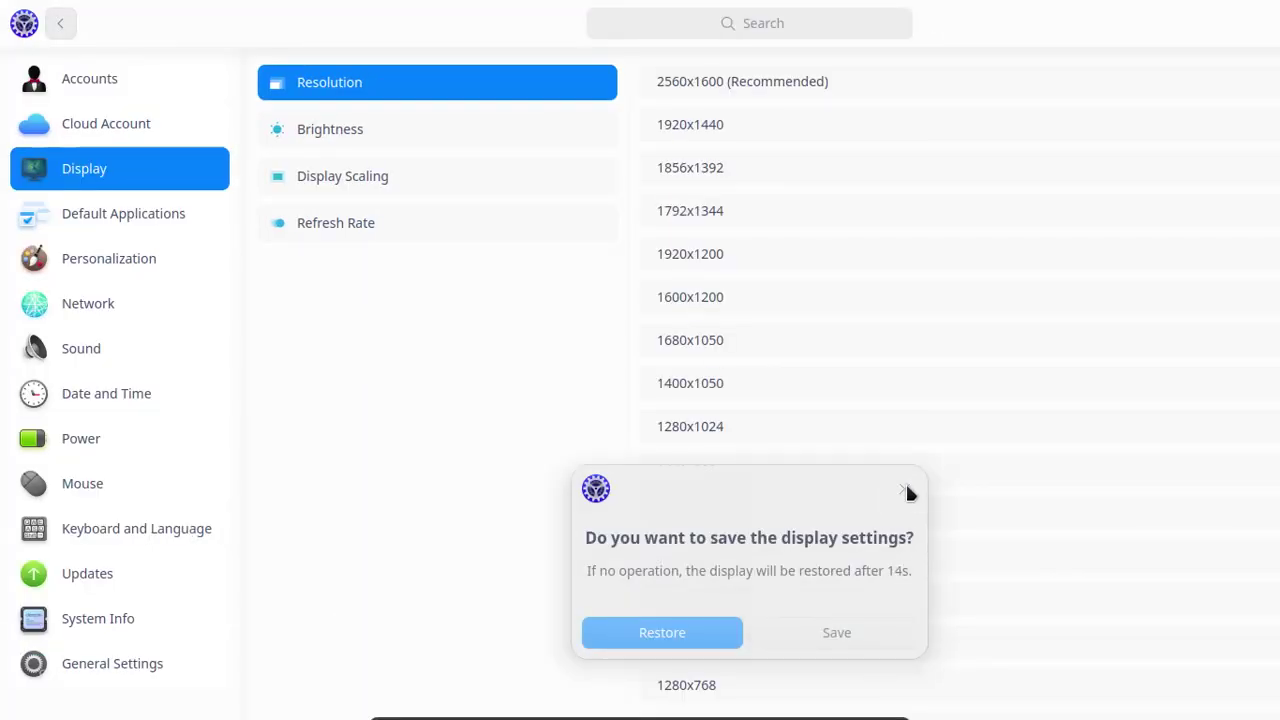
click(905, 492)
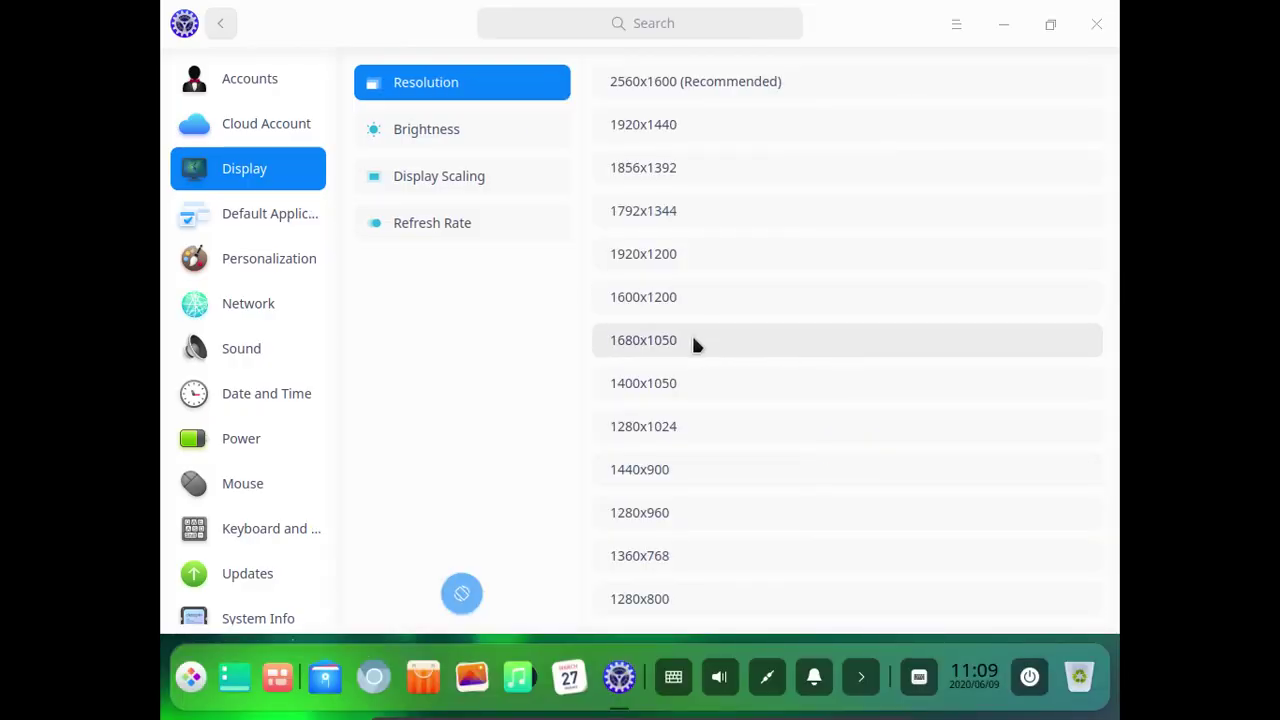
click(697, 345)
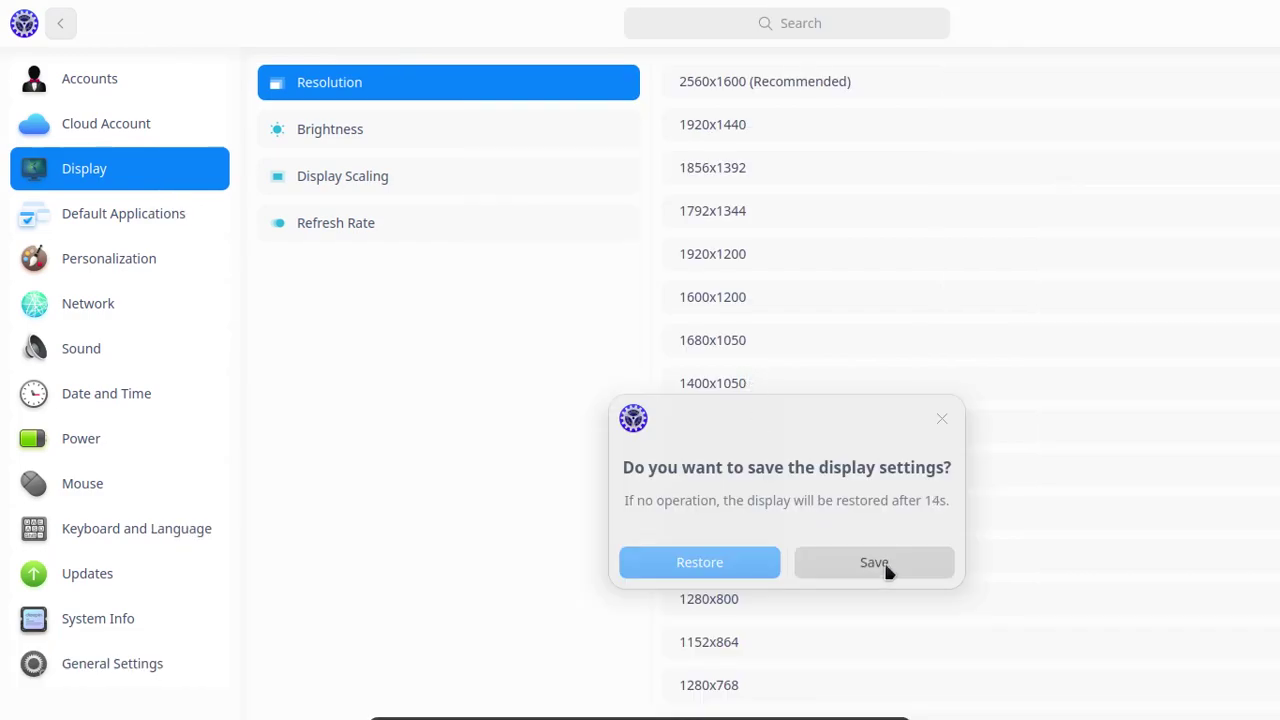
click(941, 418)
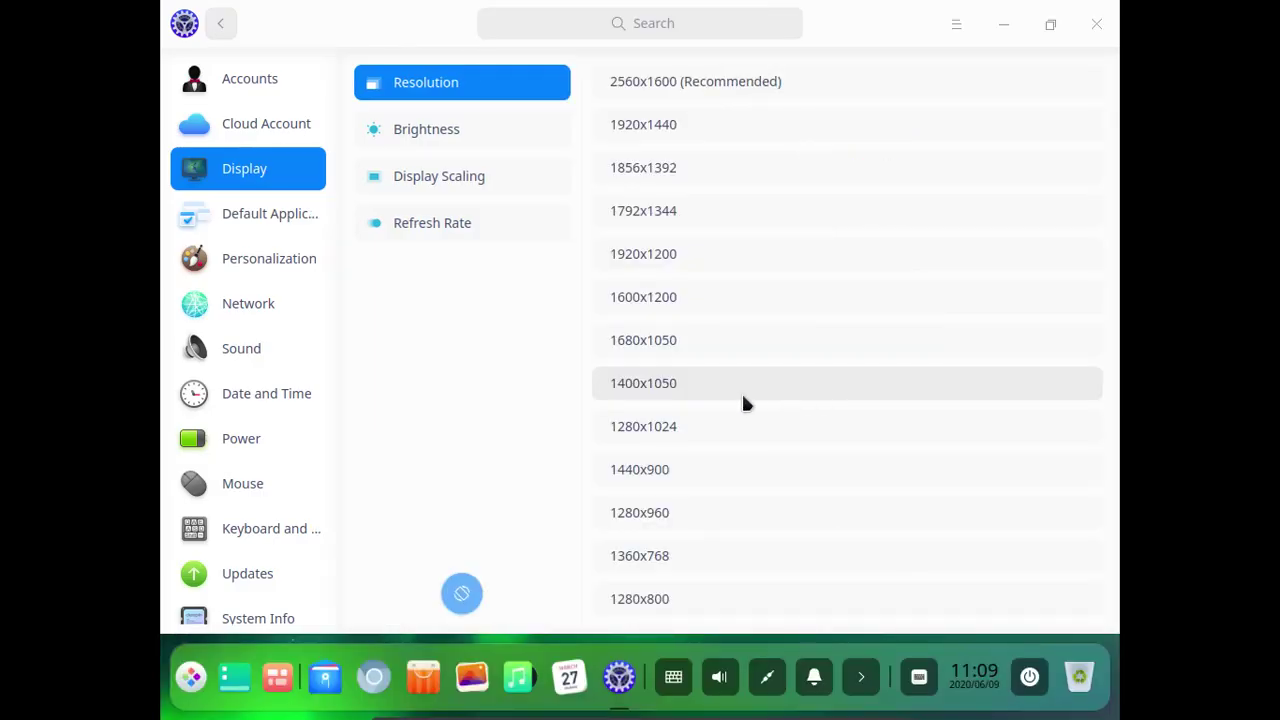
Trial resolutions 1400x1050, 1280x1024 and 1280x960, reverting each one.
click(717, 395)
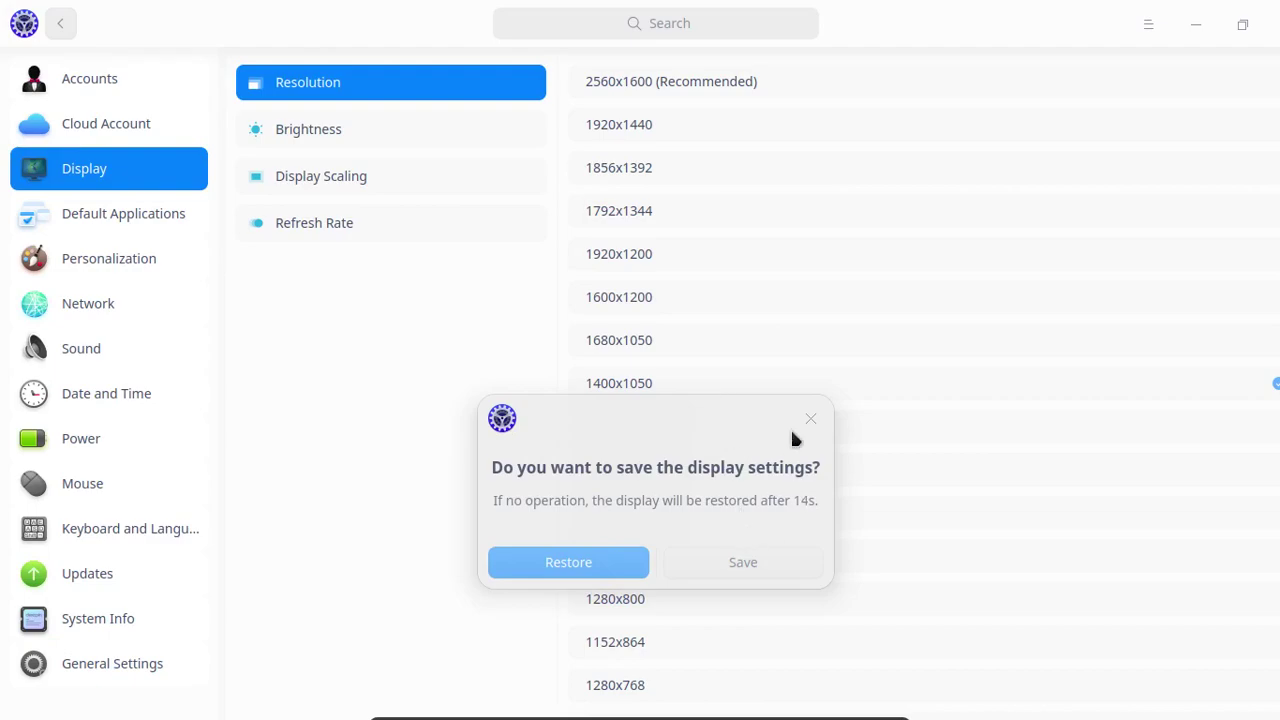
click(810, 418)
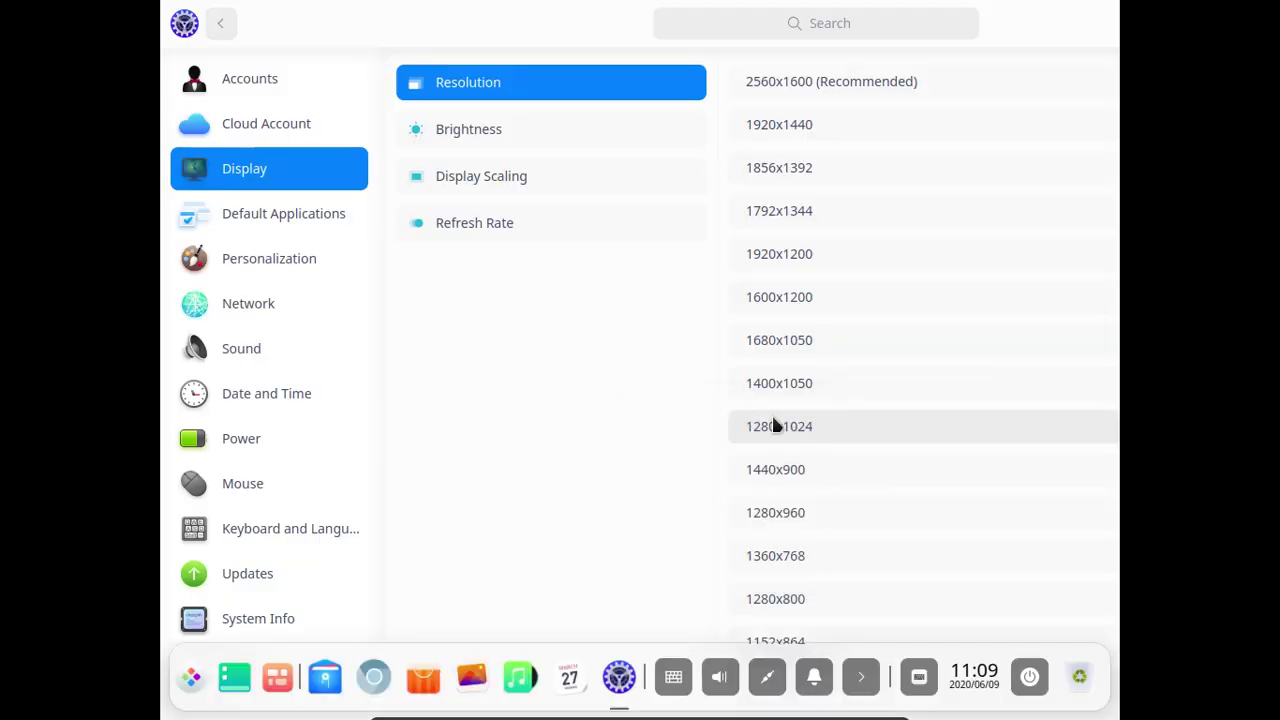
click(702, 442)
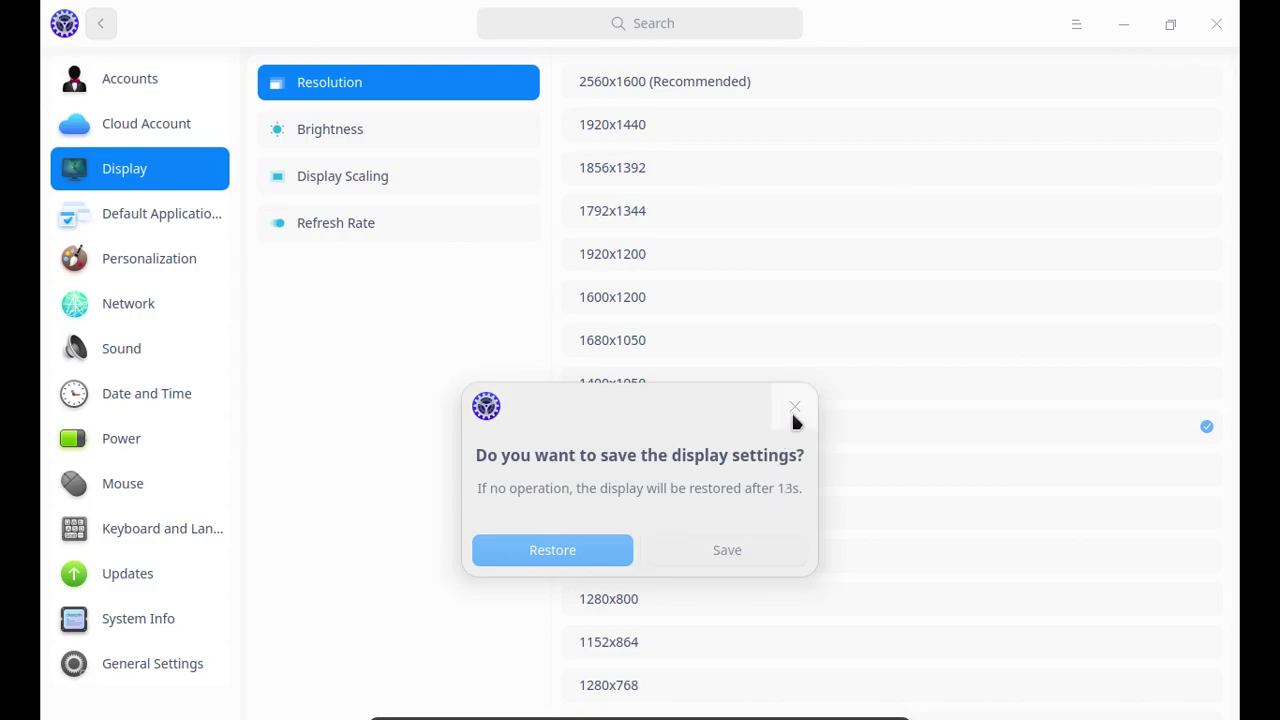
click(793, 408)
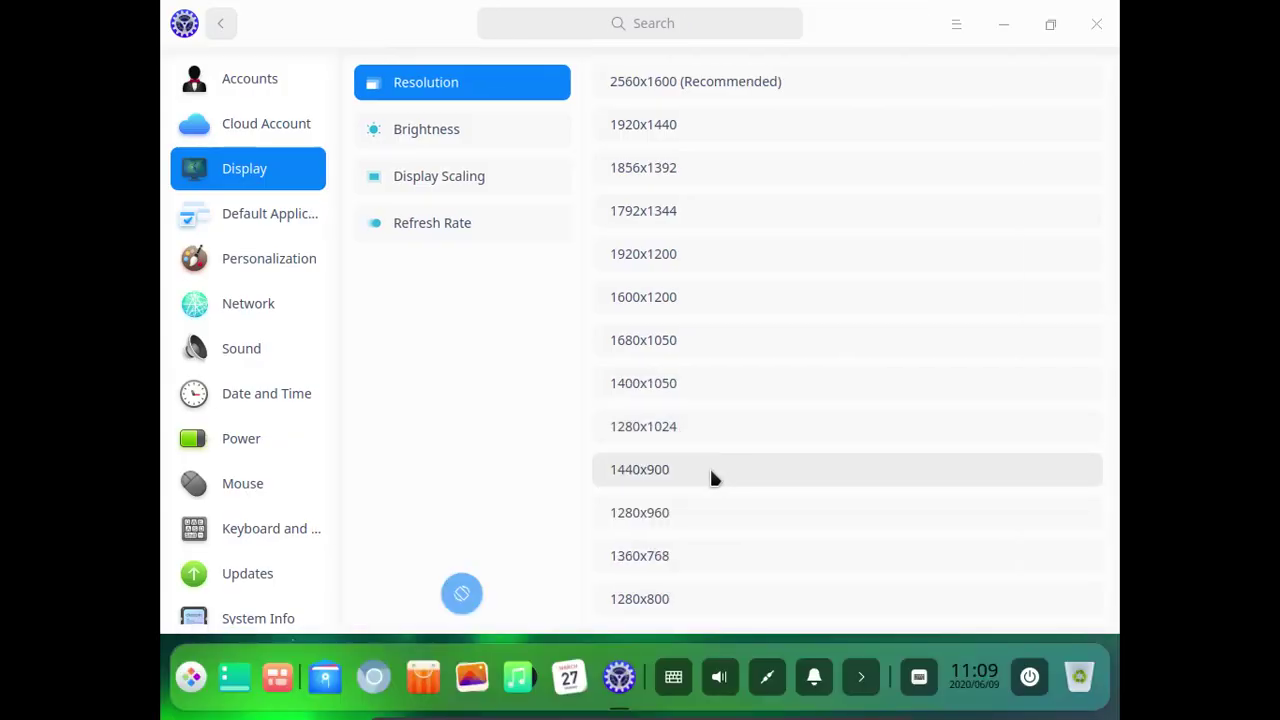
click(699, 511)
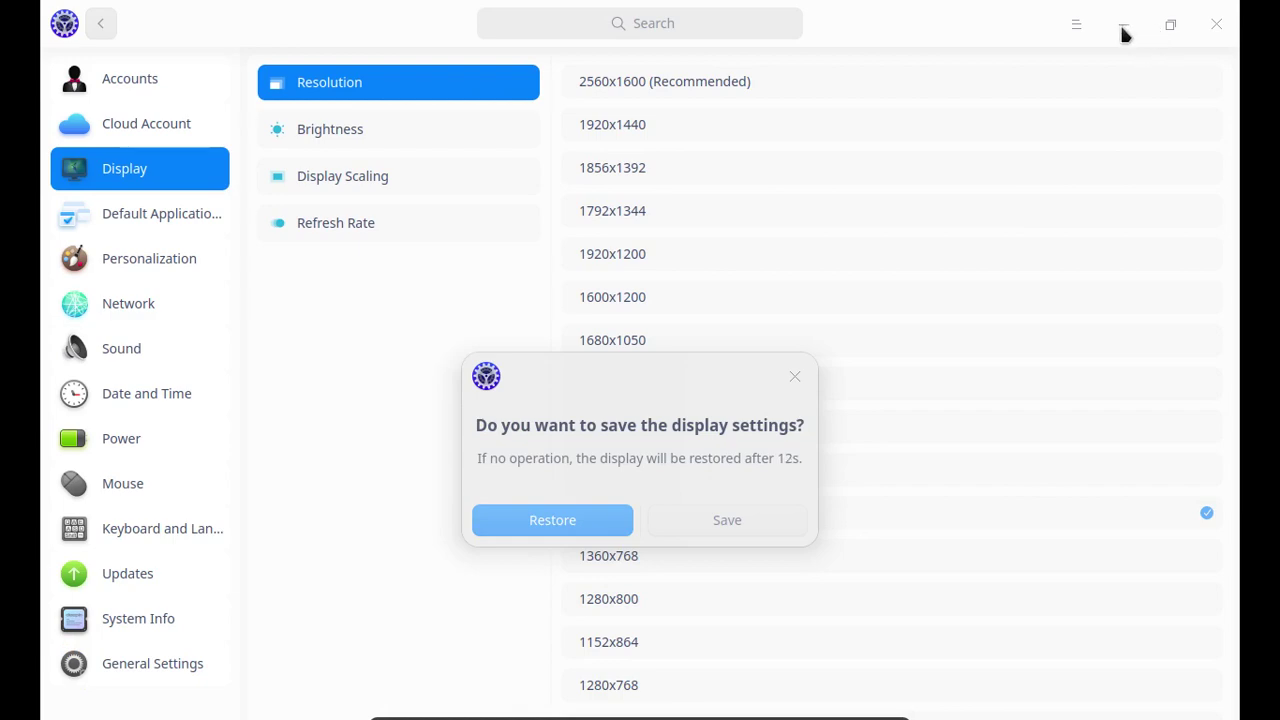
click(797, 377)
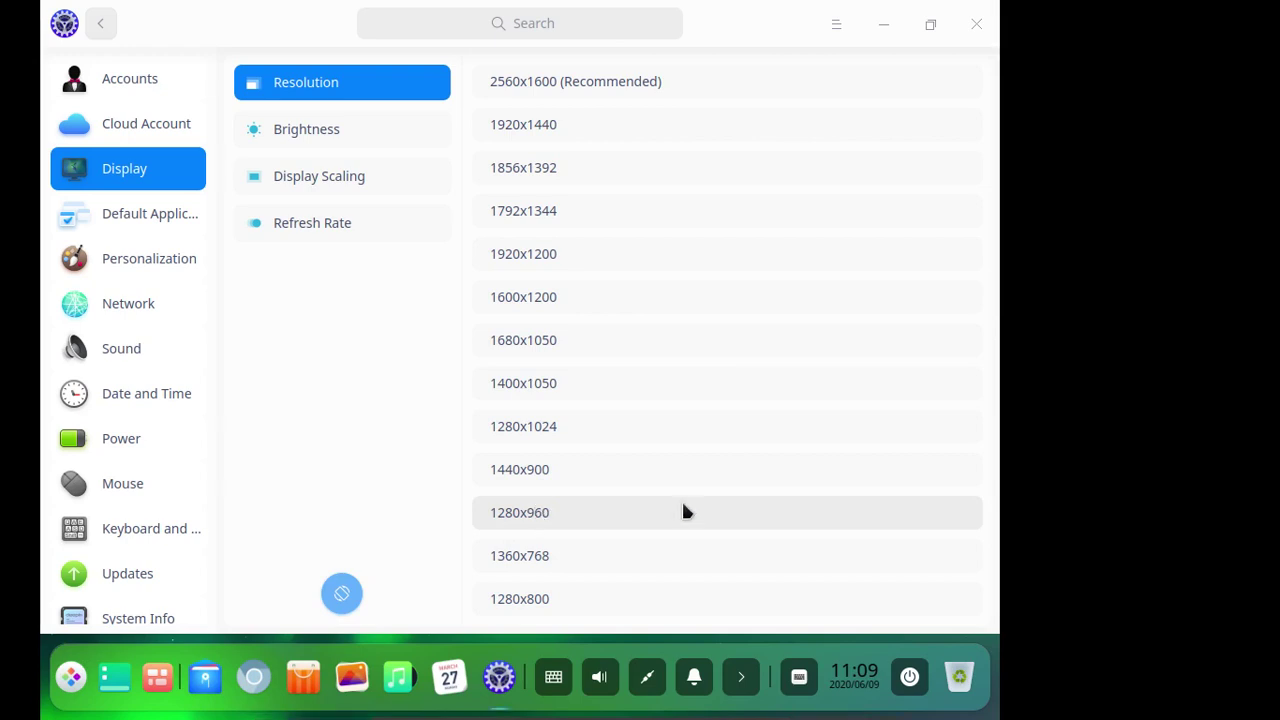
click(683, 511)
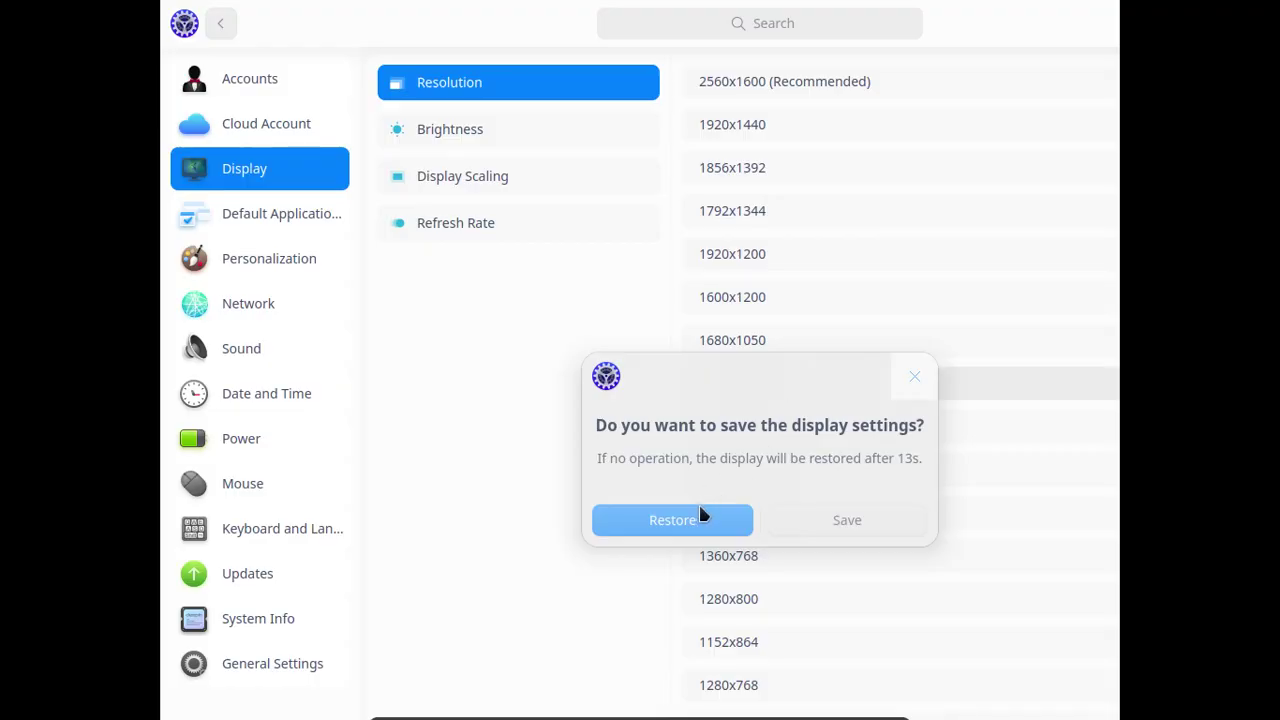
click(700, 514)
Keep 1360x768 as the resolution, then close Control Center and the launcher.
click(664, 552)
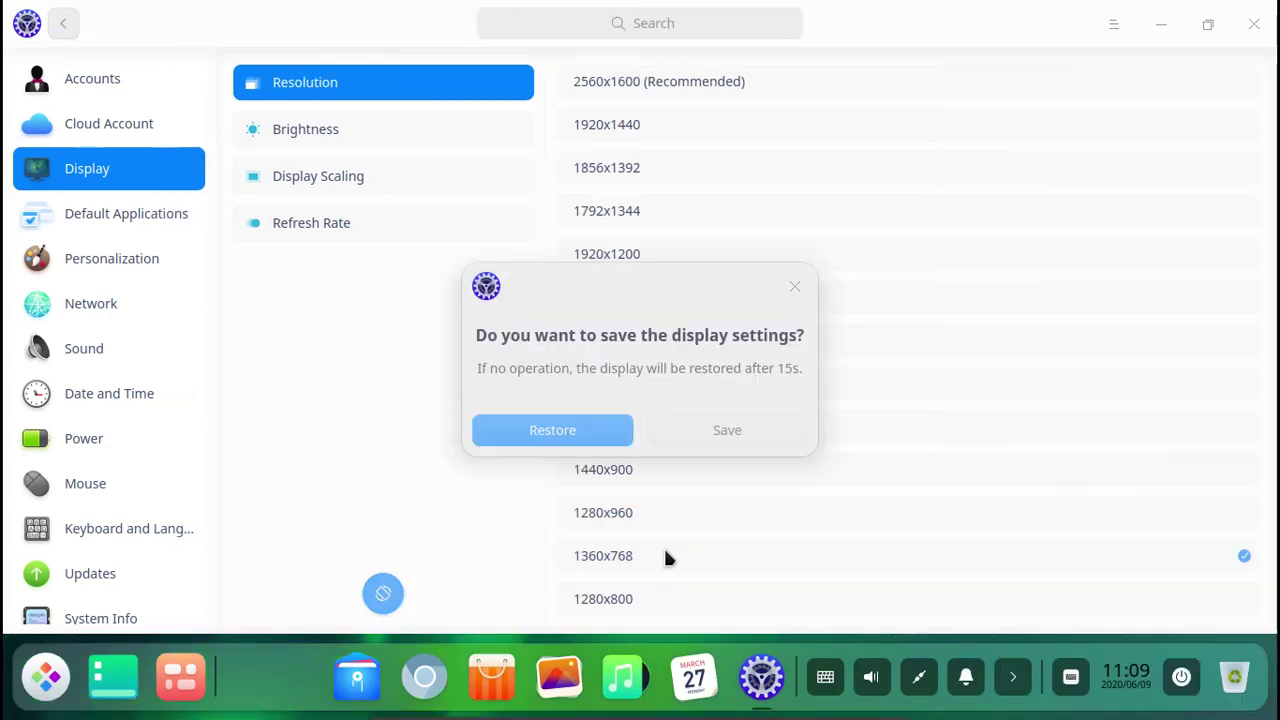
click(706, 432)
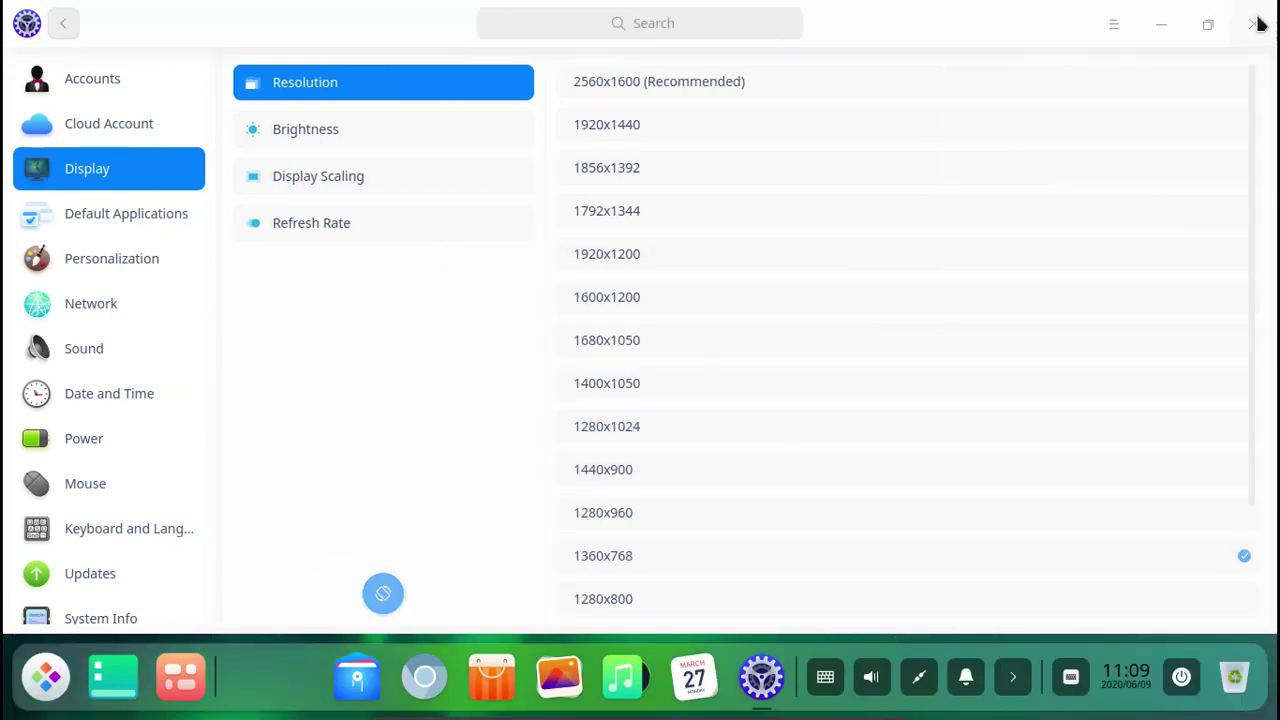
click(1256, 23)
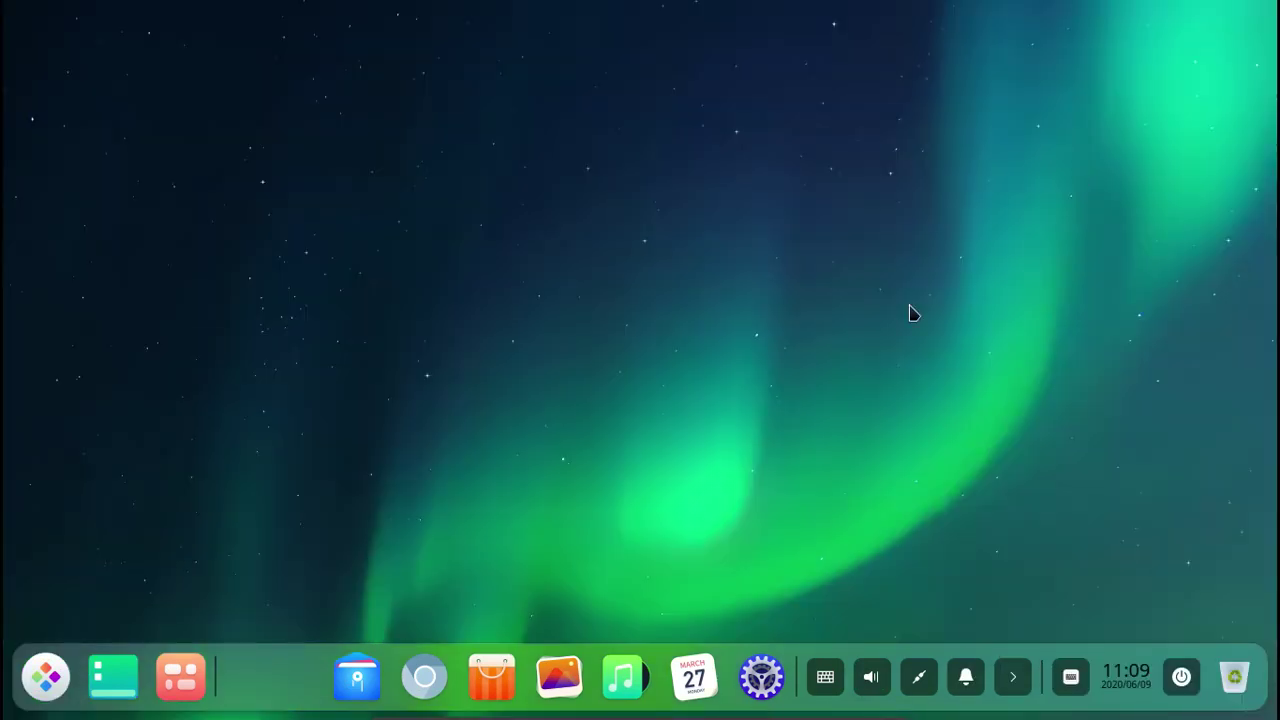
click(47, 684)
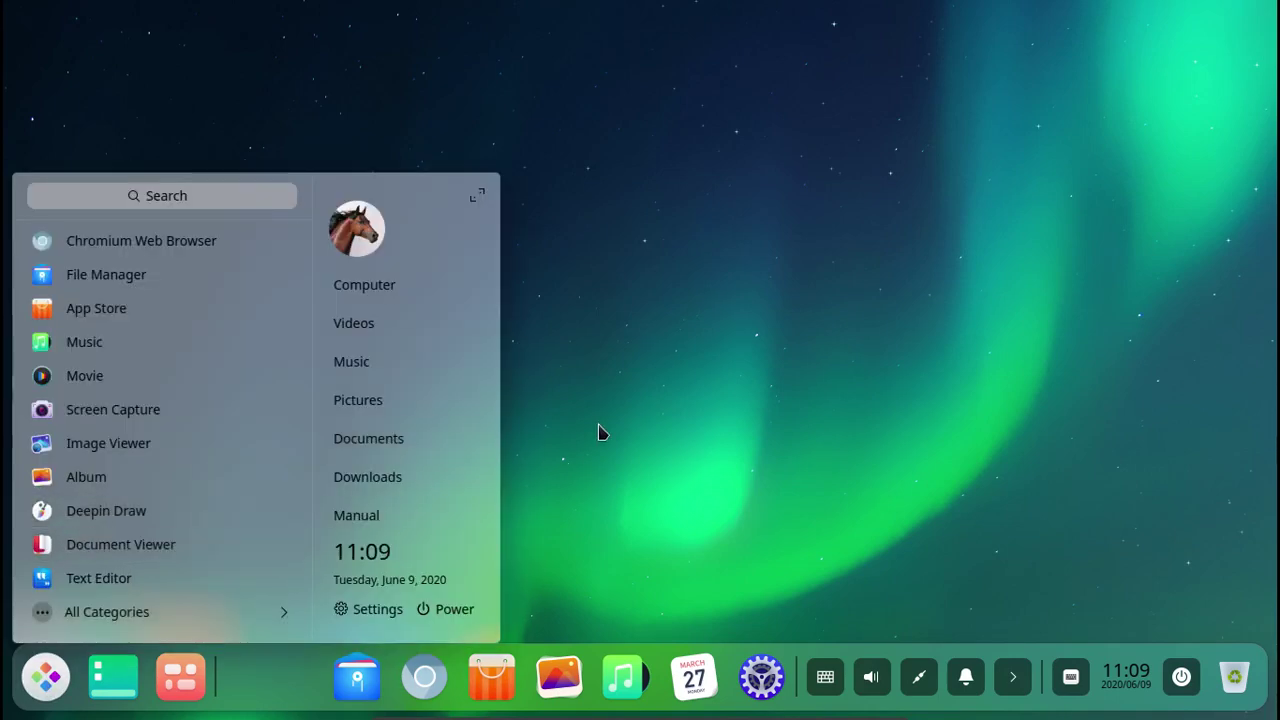
click(606, 430)
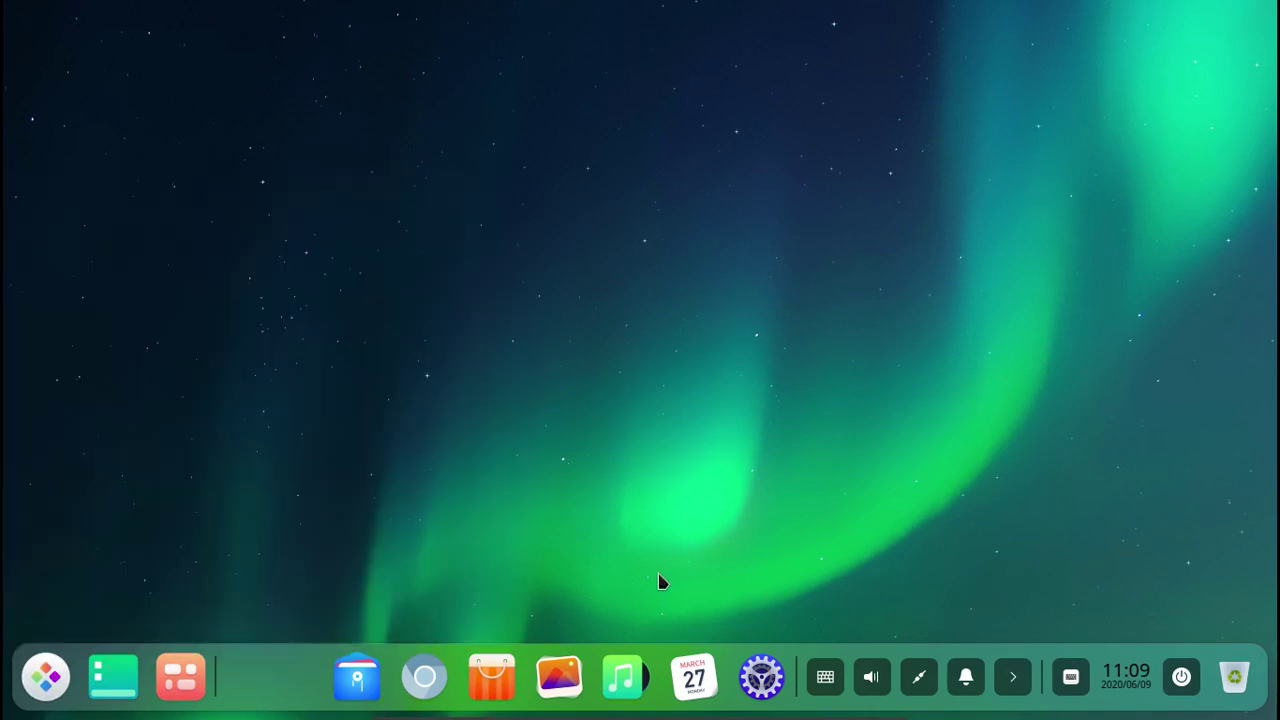
Apply the Dark theme under Personalization and raise window transparency to 0.9.
click(762, 678)
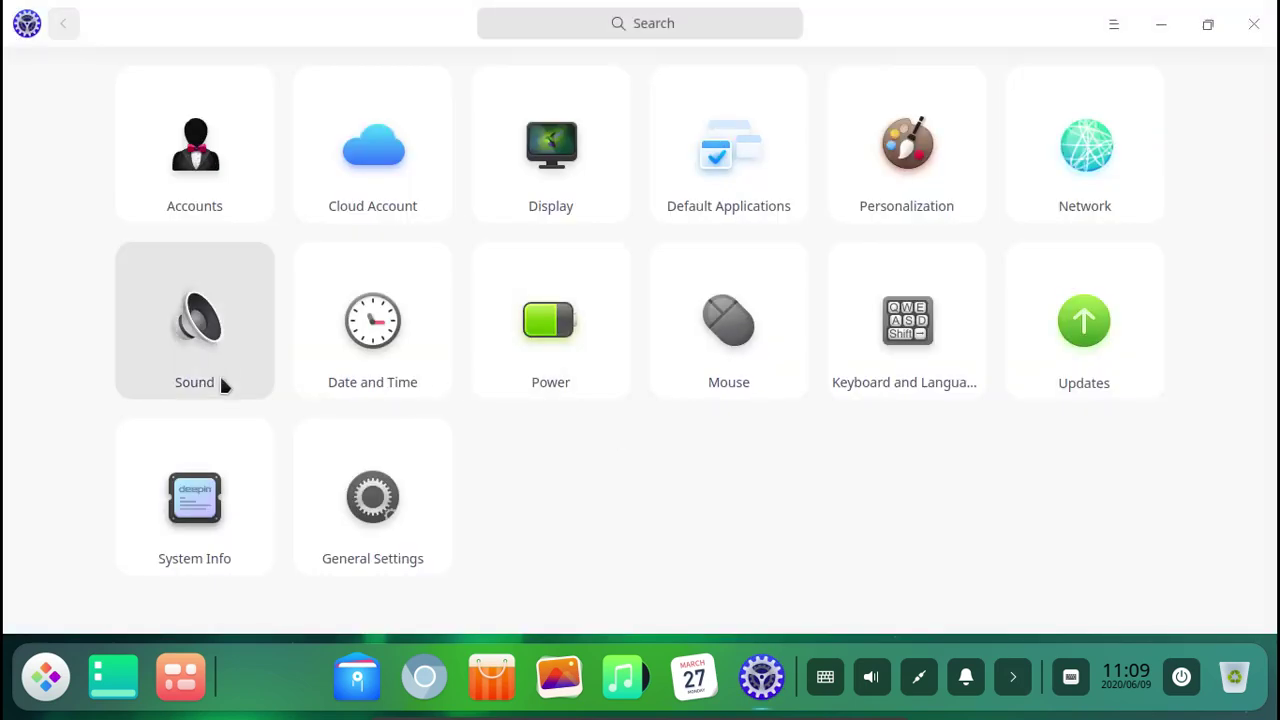
click(906, 182)
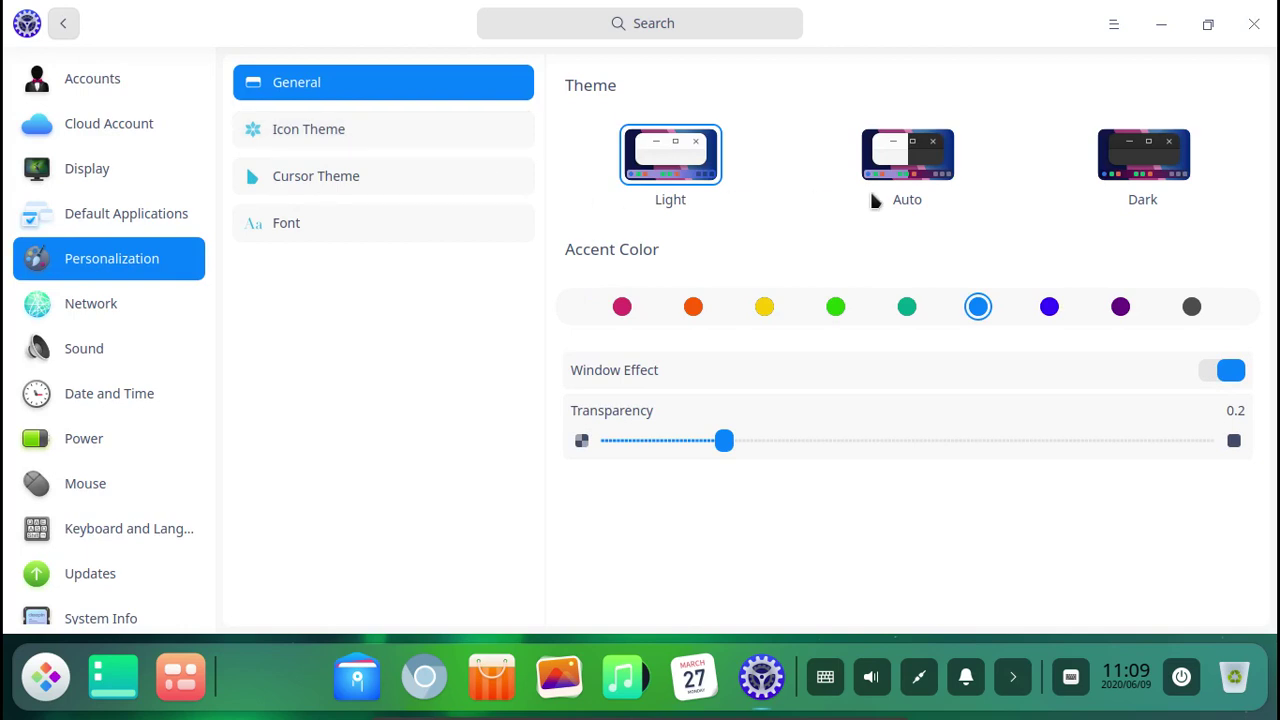
click(1162, 176)
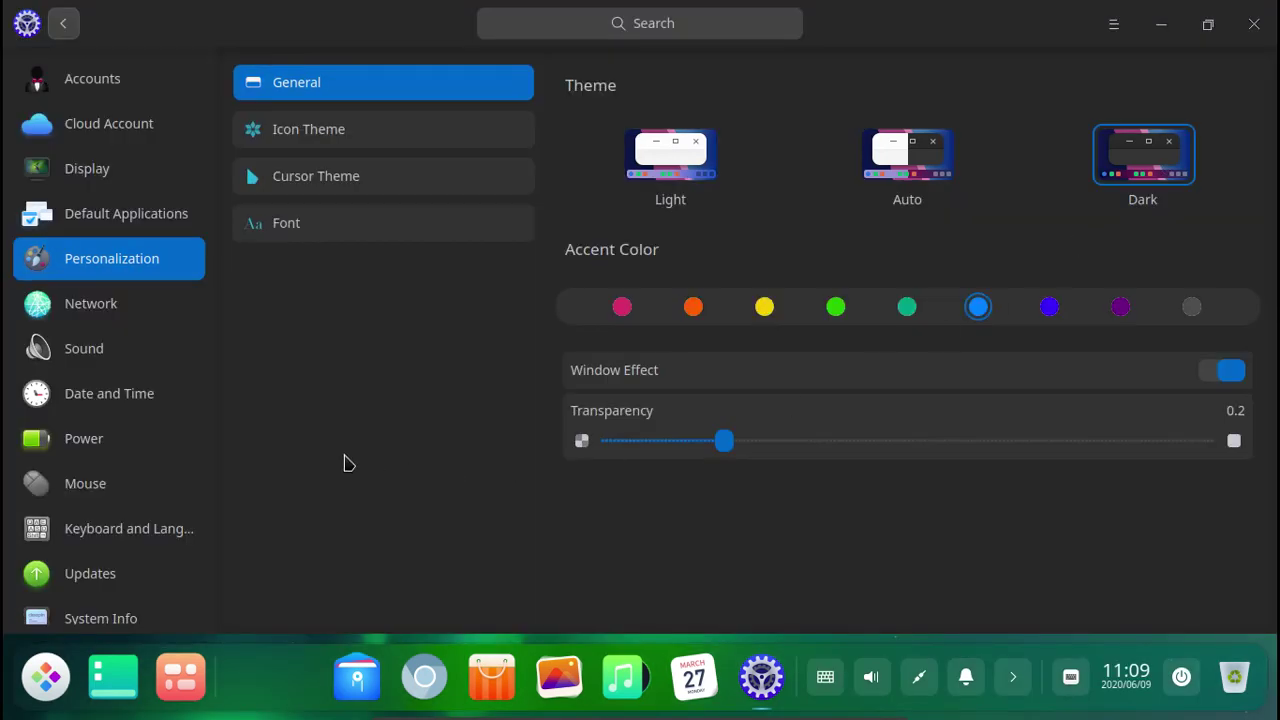
mouse_move(715, 450)
mouse_down()
mouse_move(660, 449)
mouse_move(809, 460)
mouse_move(712, 450)
mouse_up()
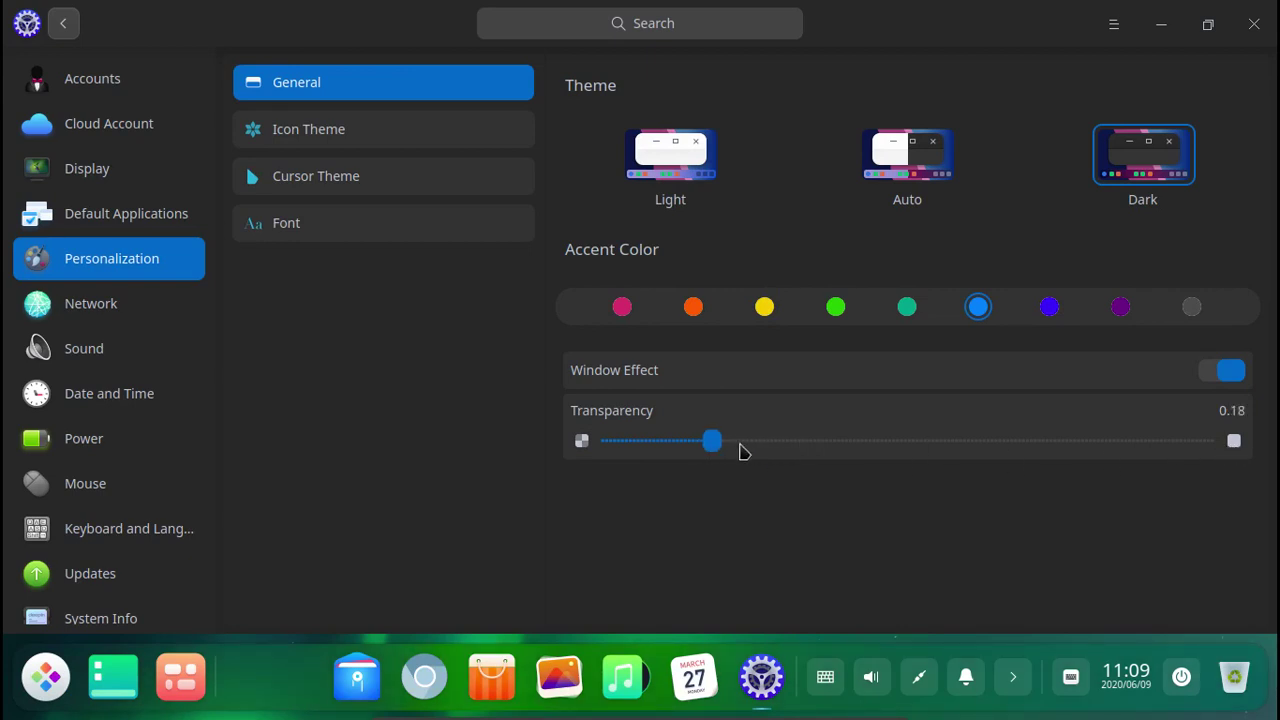
drag(713, 449, 1153, 455)
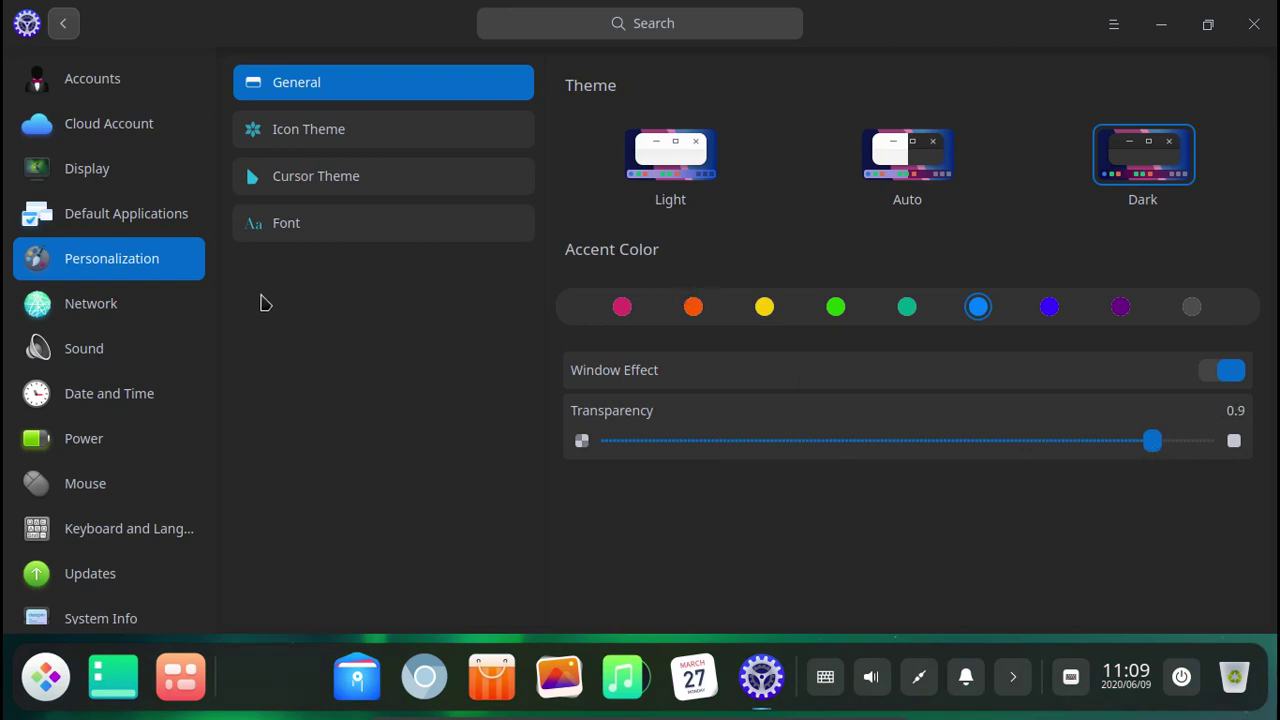
Set the user account's avatar to the leopard picture.
click(304, 142)
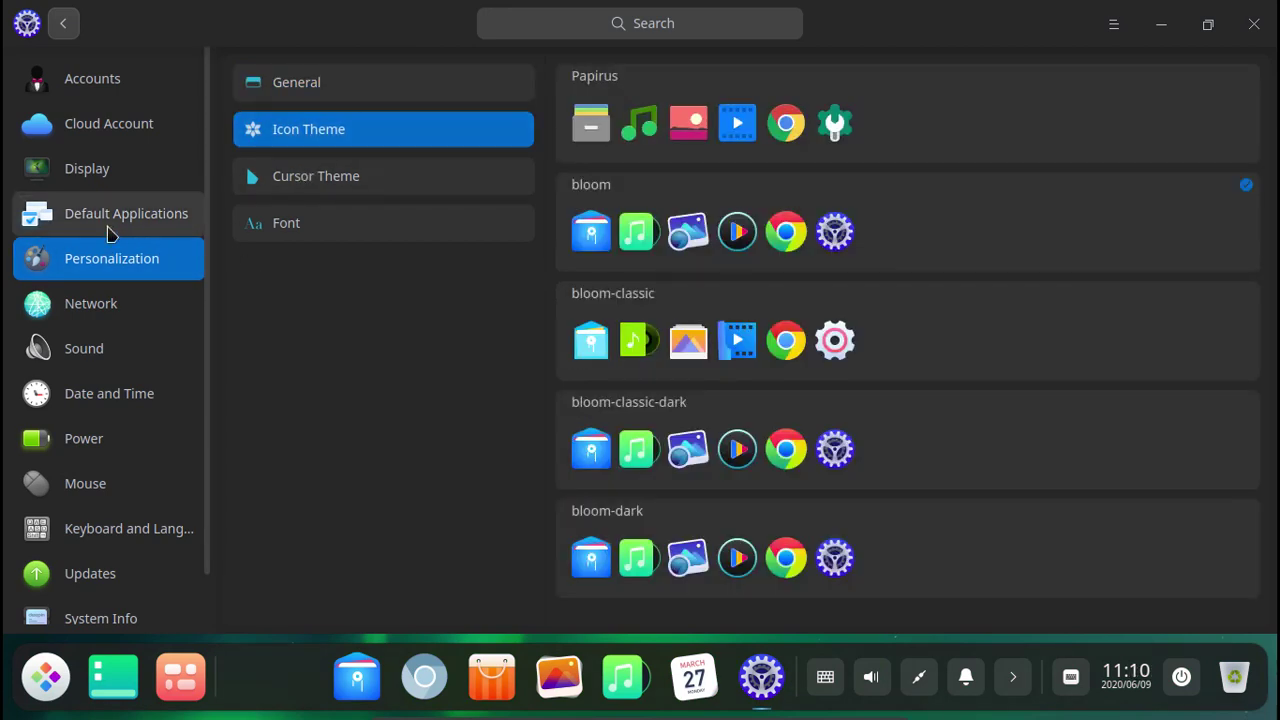
click(104, 176)
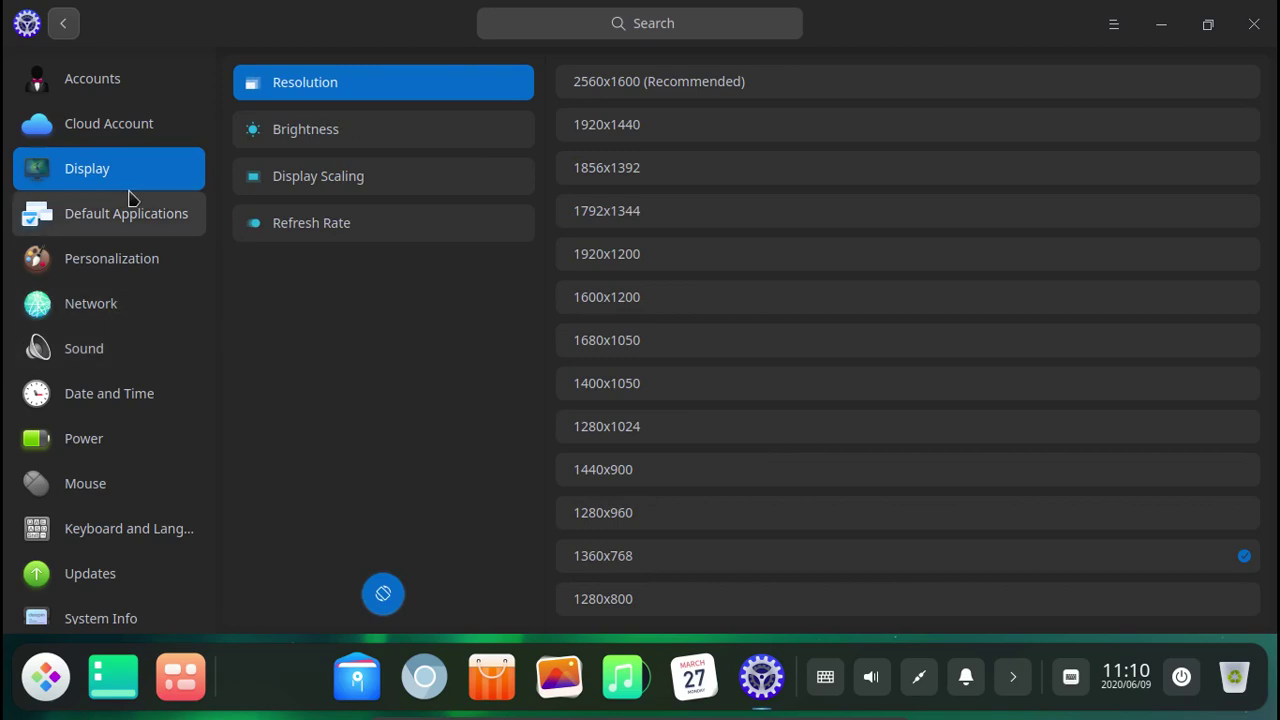
click(115, 127)
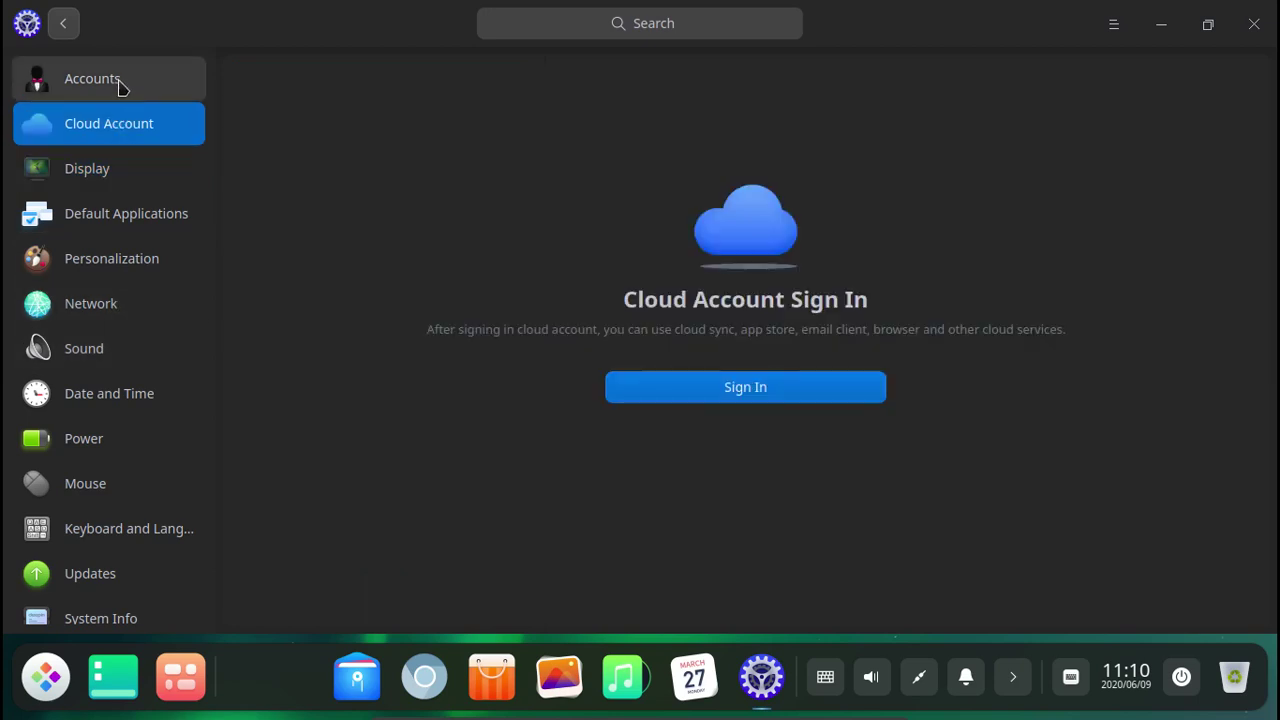
click(118, 87)
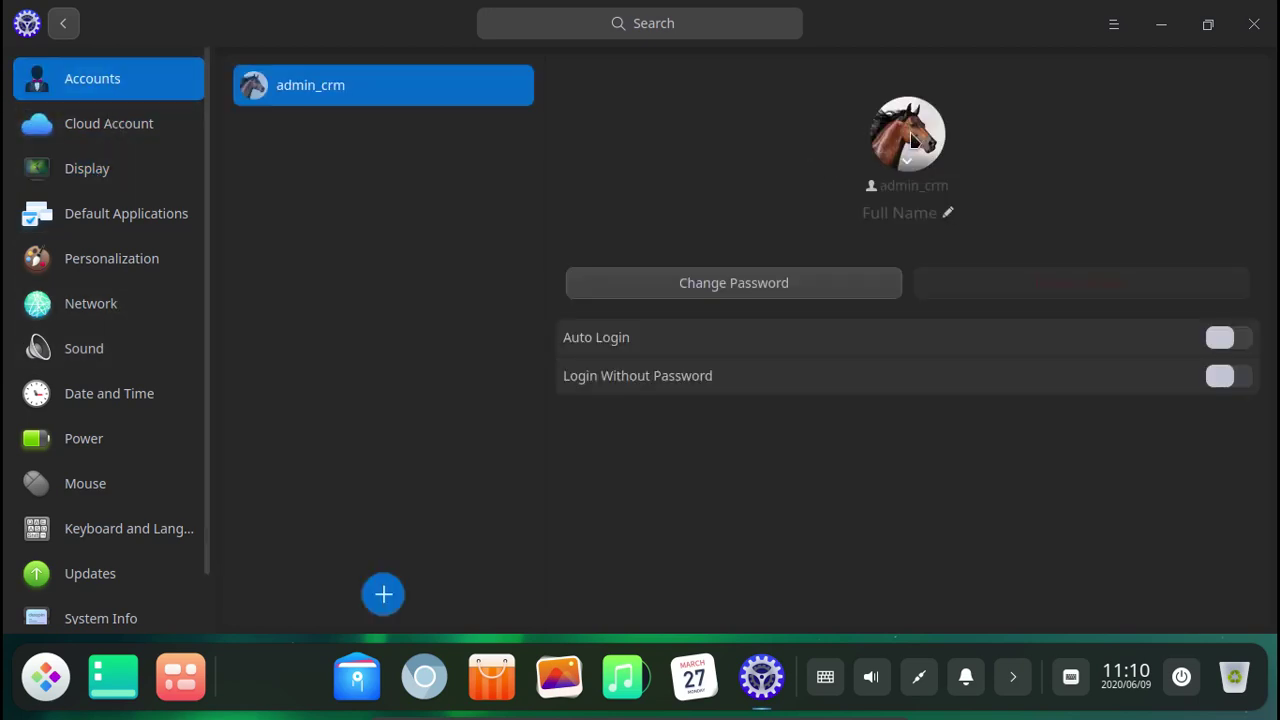
click(912, 140)
click(1047, 285)
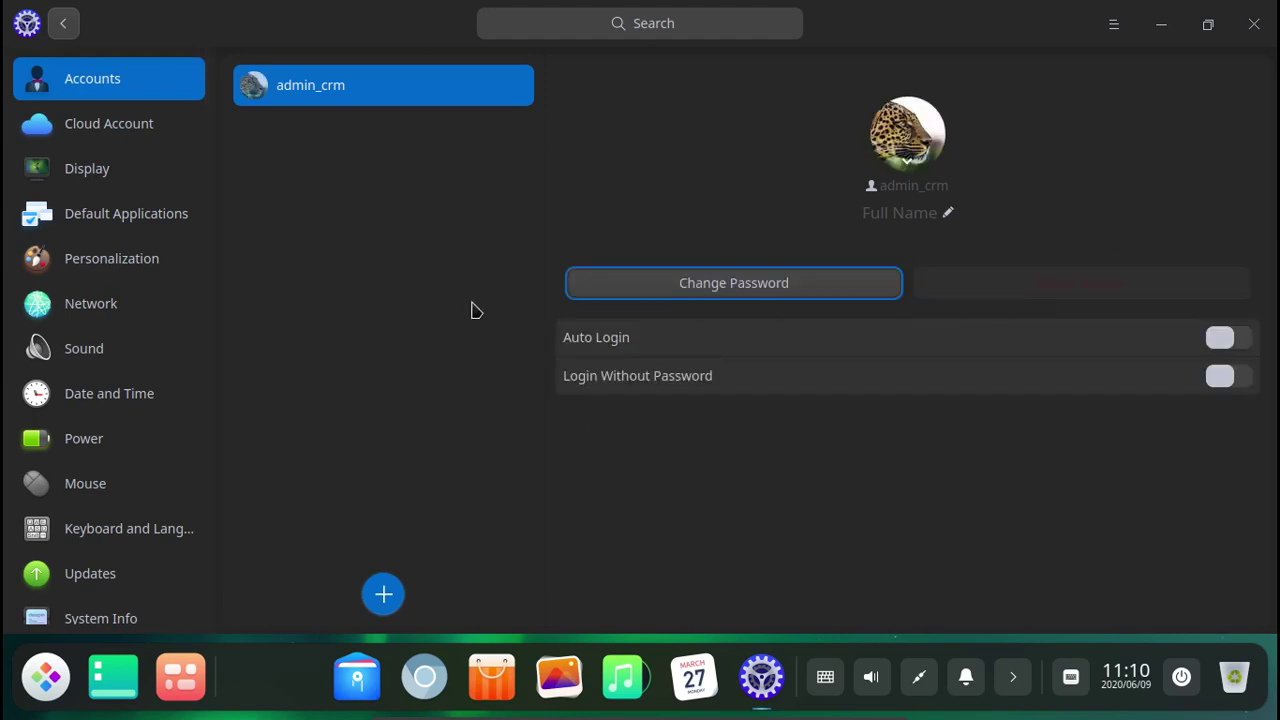
Browse Display, Personalization and System Info with its license texts, then minimize Control Center.
click(101, 170)
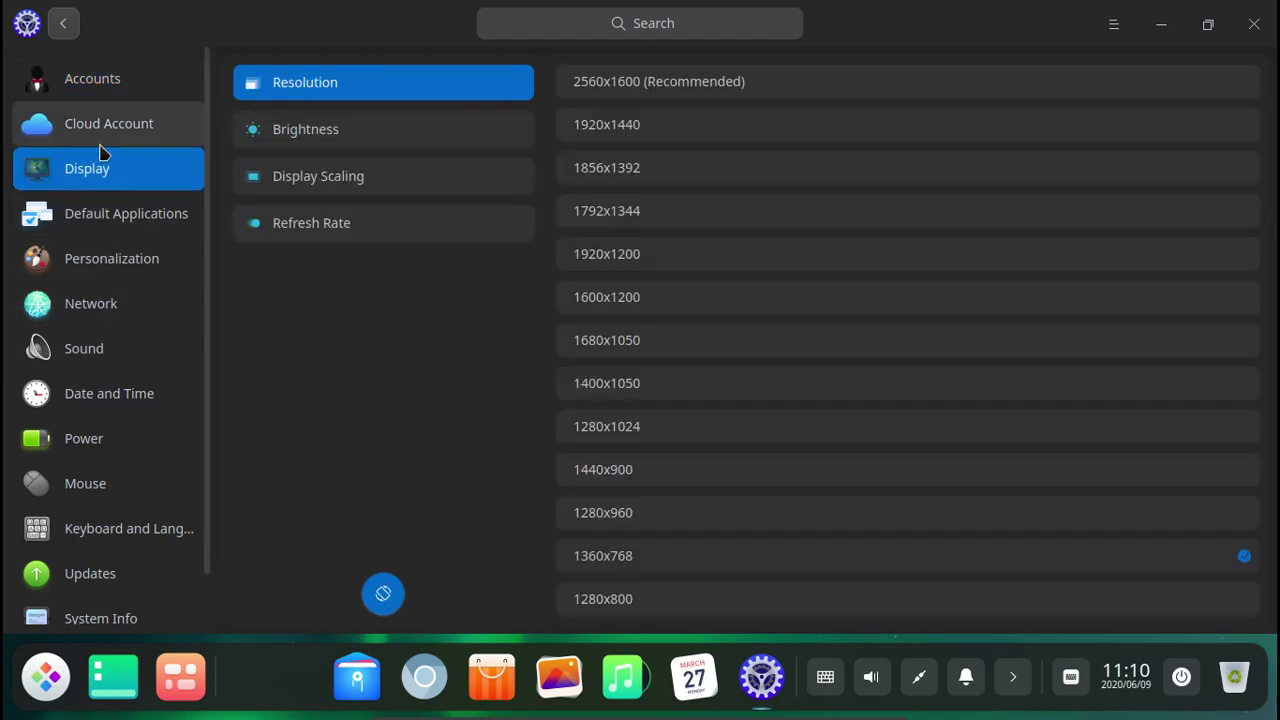
click(96, 262)
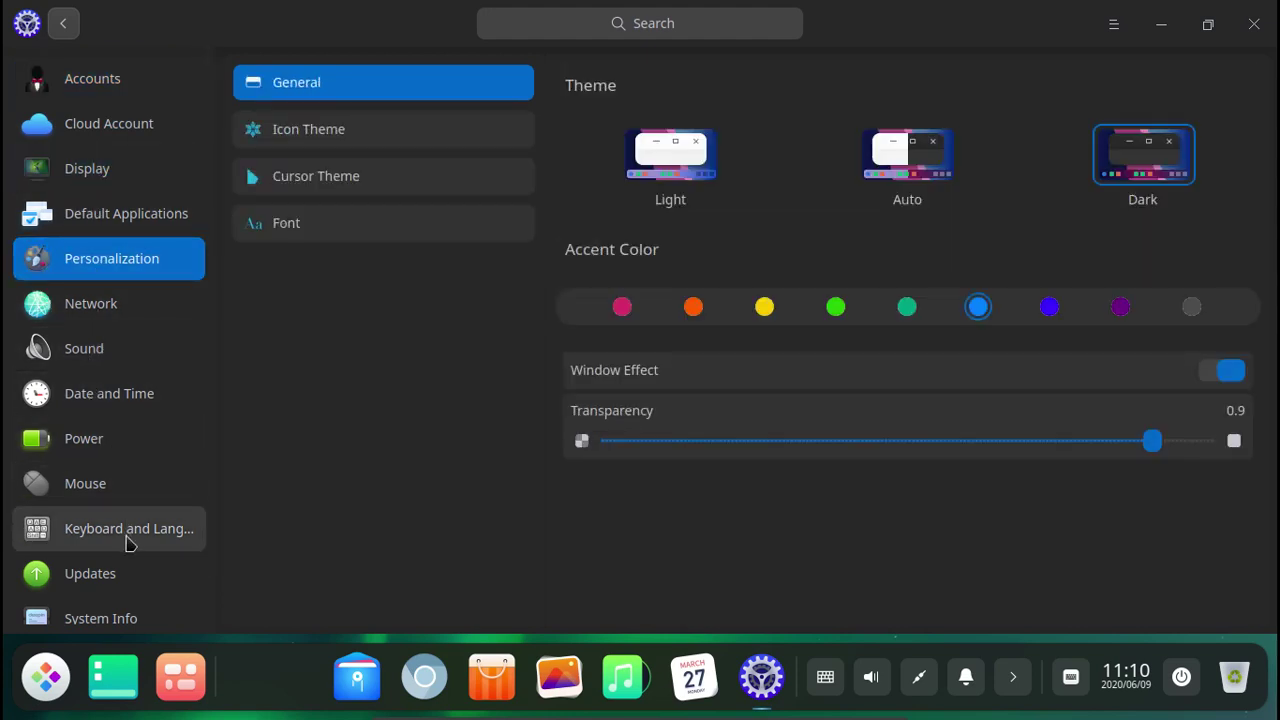
click(130, 602)
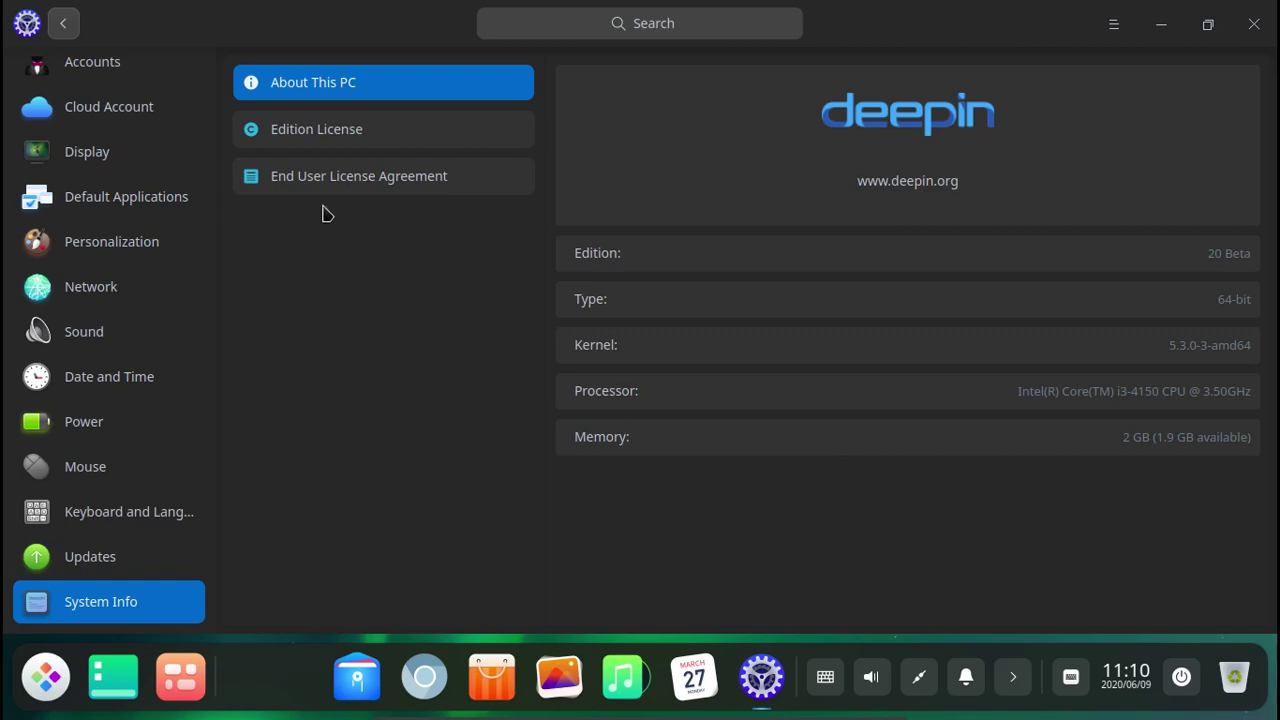
click(347, 140)
click(342, 178)
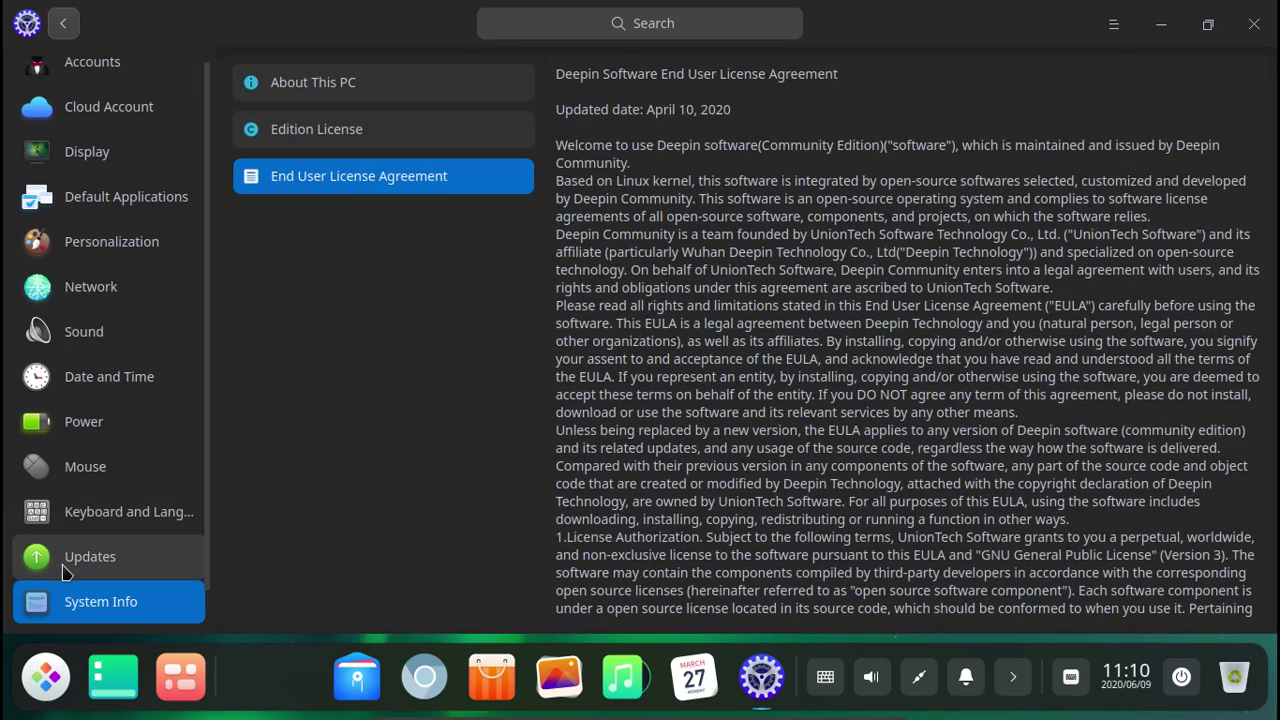
click(108, 252)
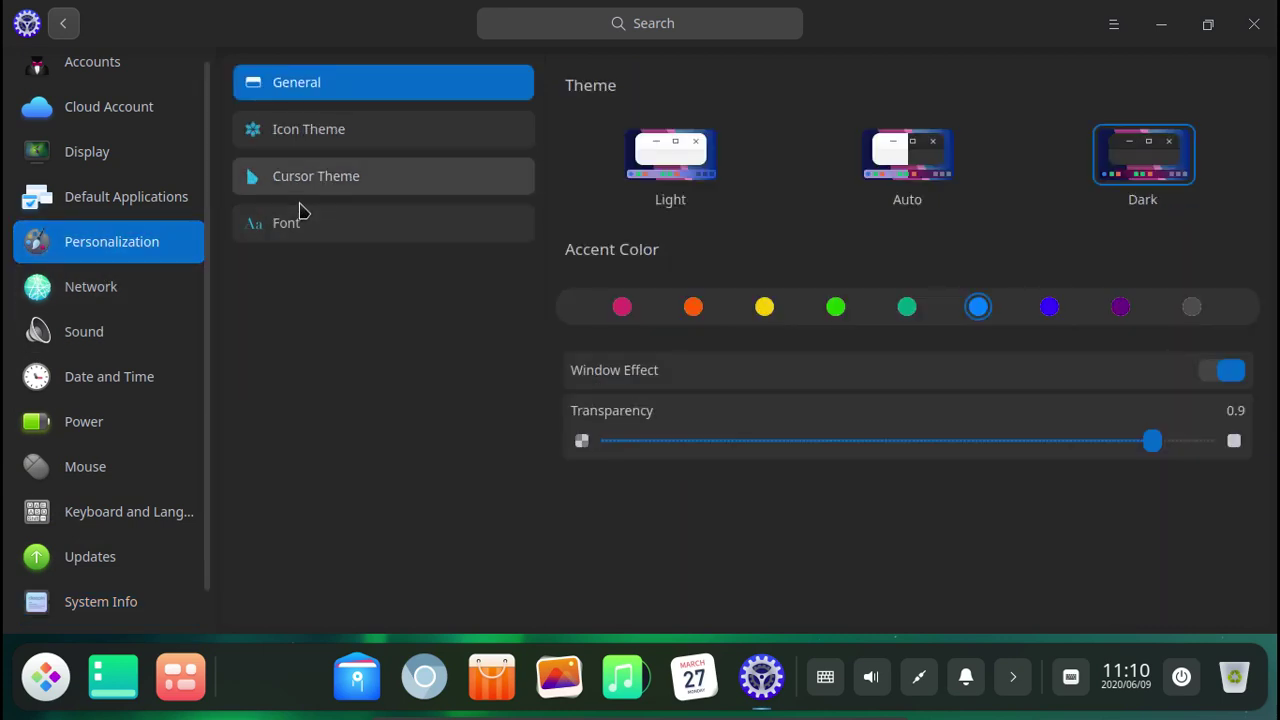
click(1178, 27)
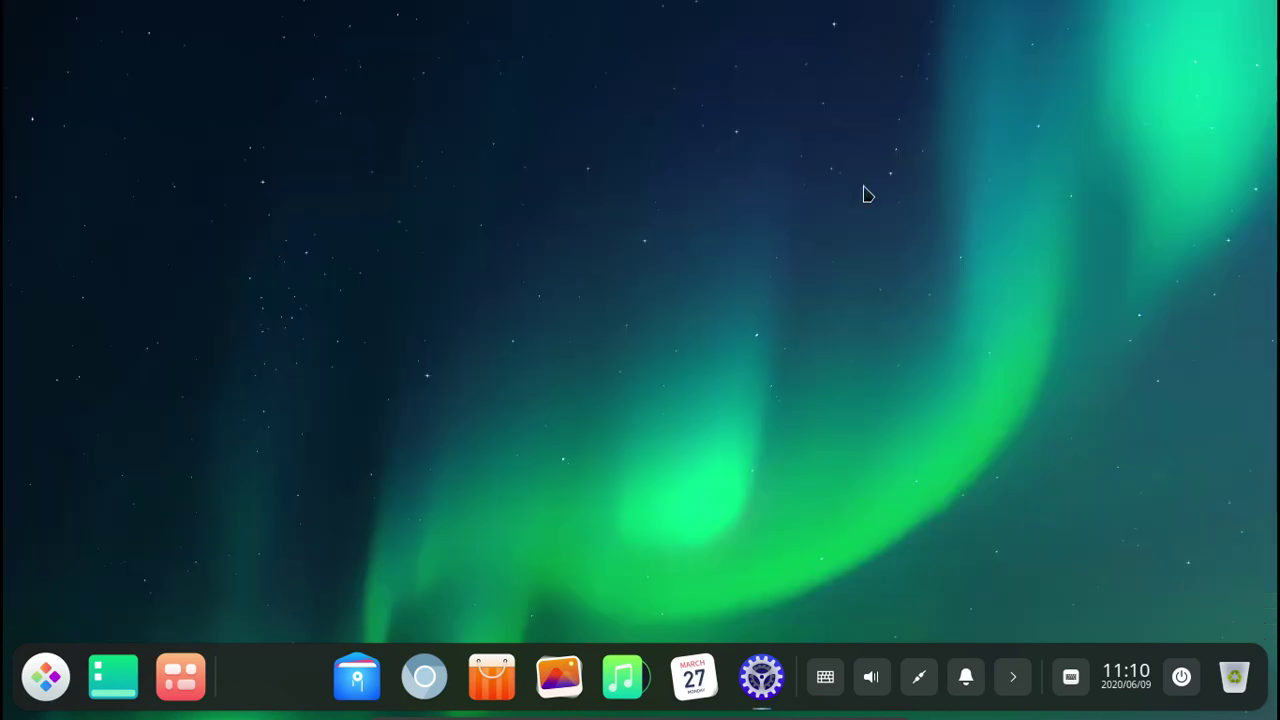
Open the wallpaper chooser and try the mountain, hummingbird and betta fish wallpapers.
right_click(630, 214)
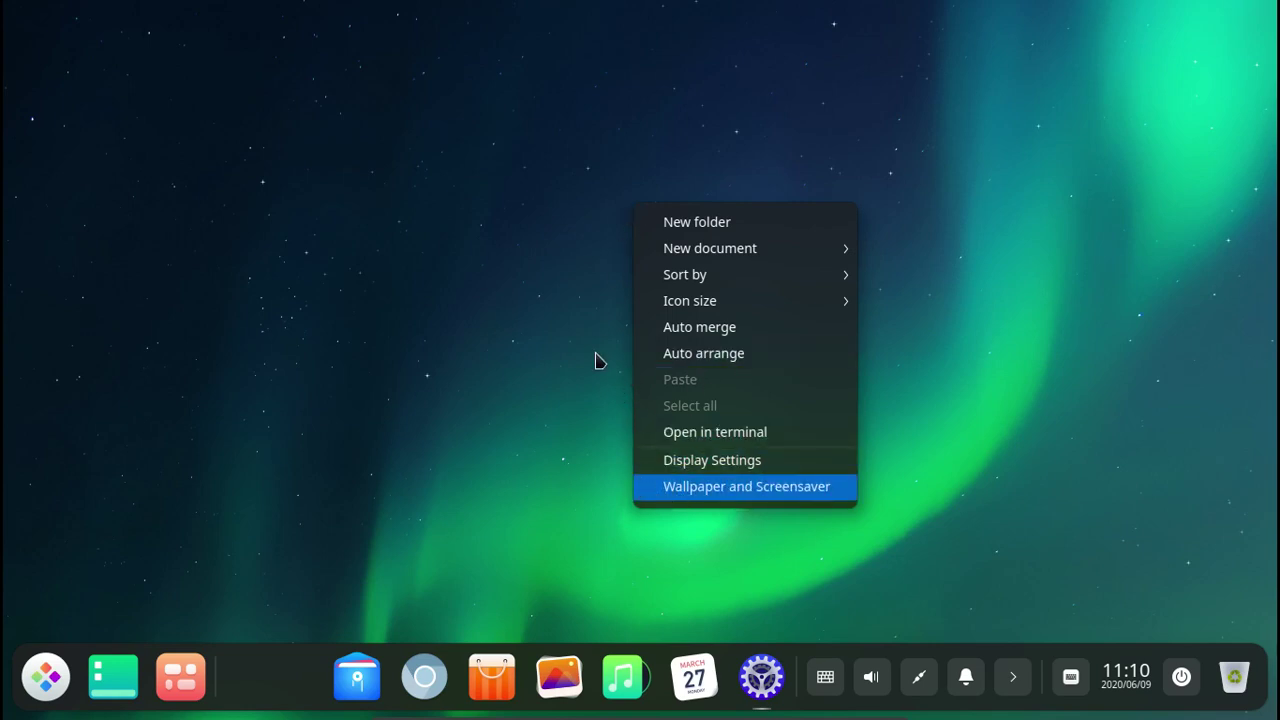
key(Return)
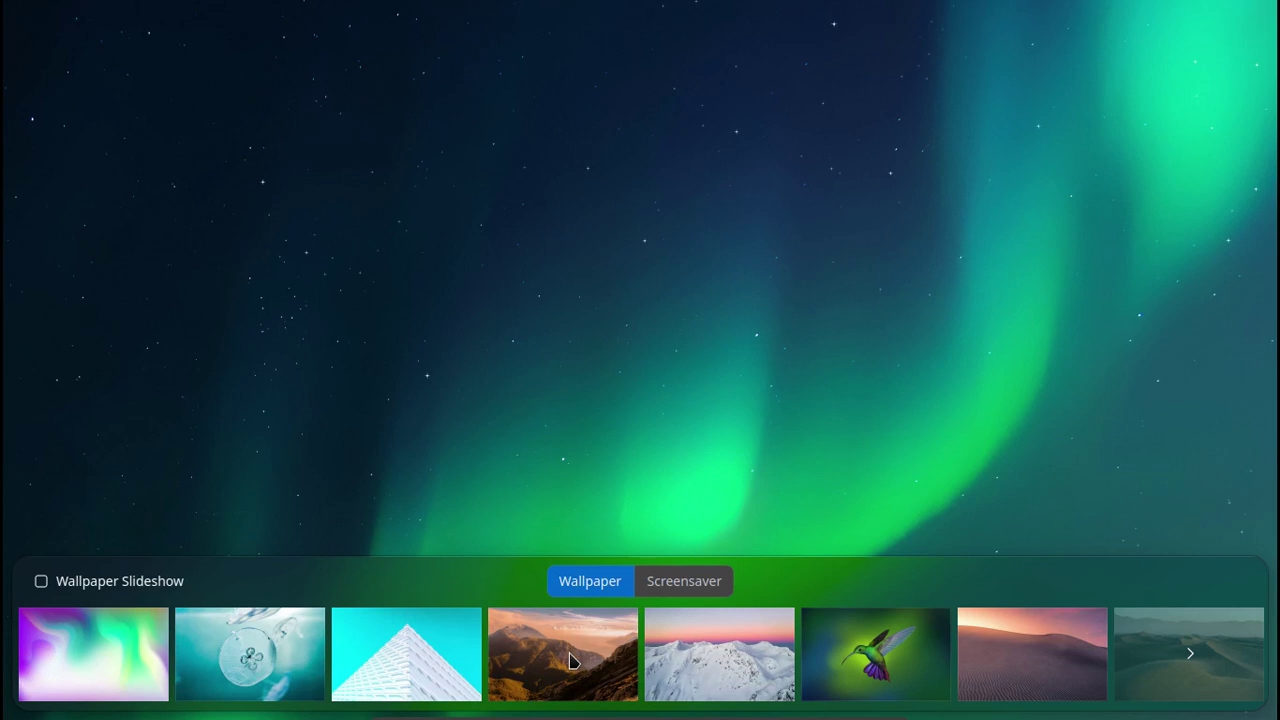
click(571, 661)
click(900, 668)
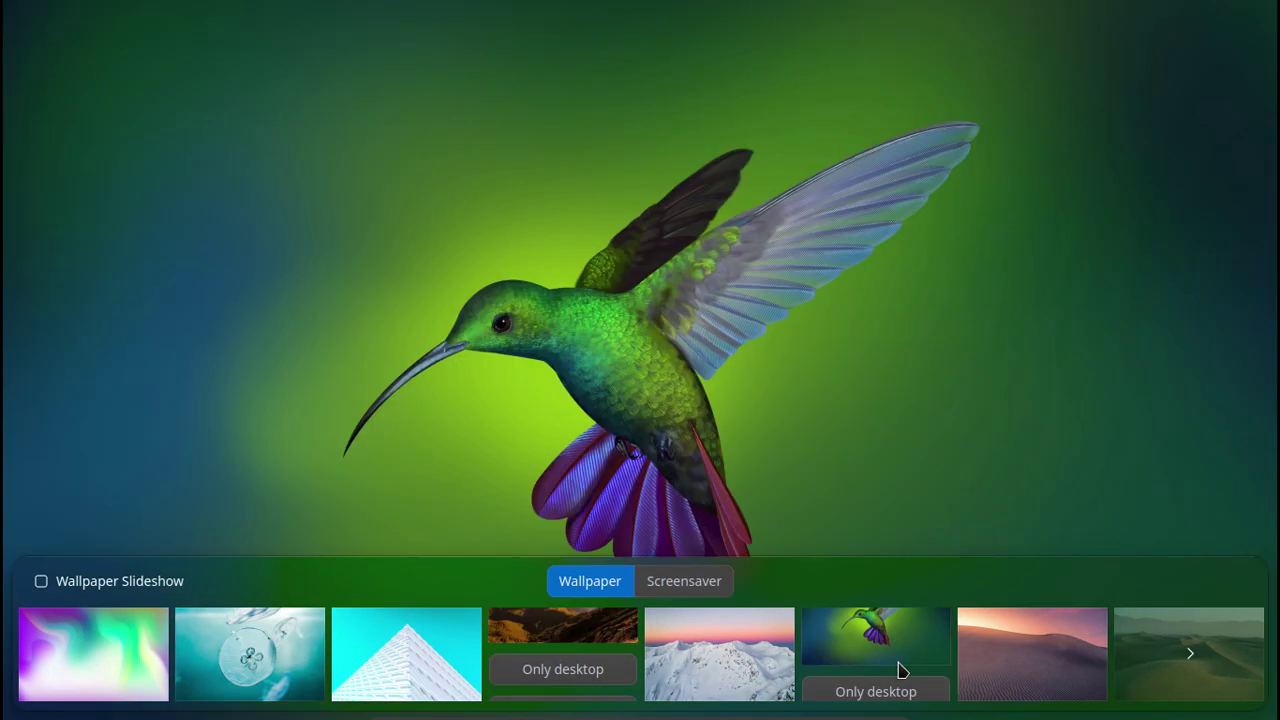
scroll(322, 697, down, 1)
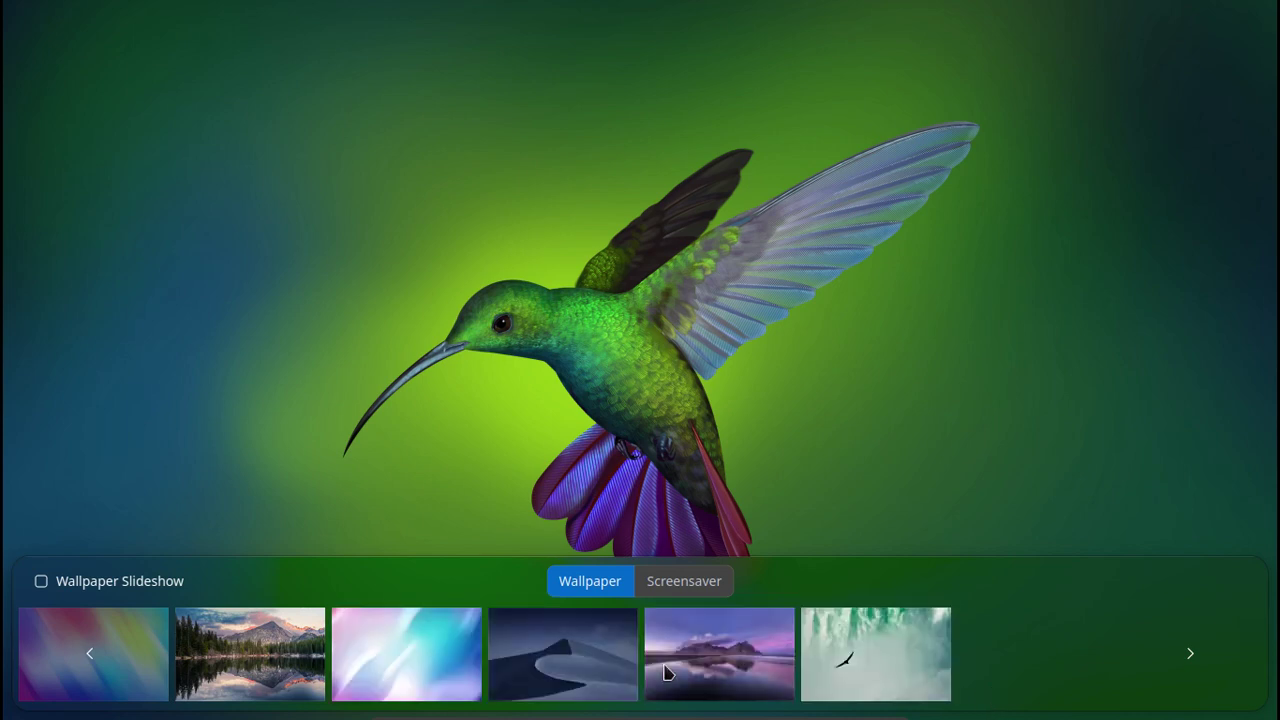
scroll(668, 673, down, 1)
scroll(668, 673, down, 1)
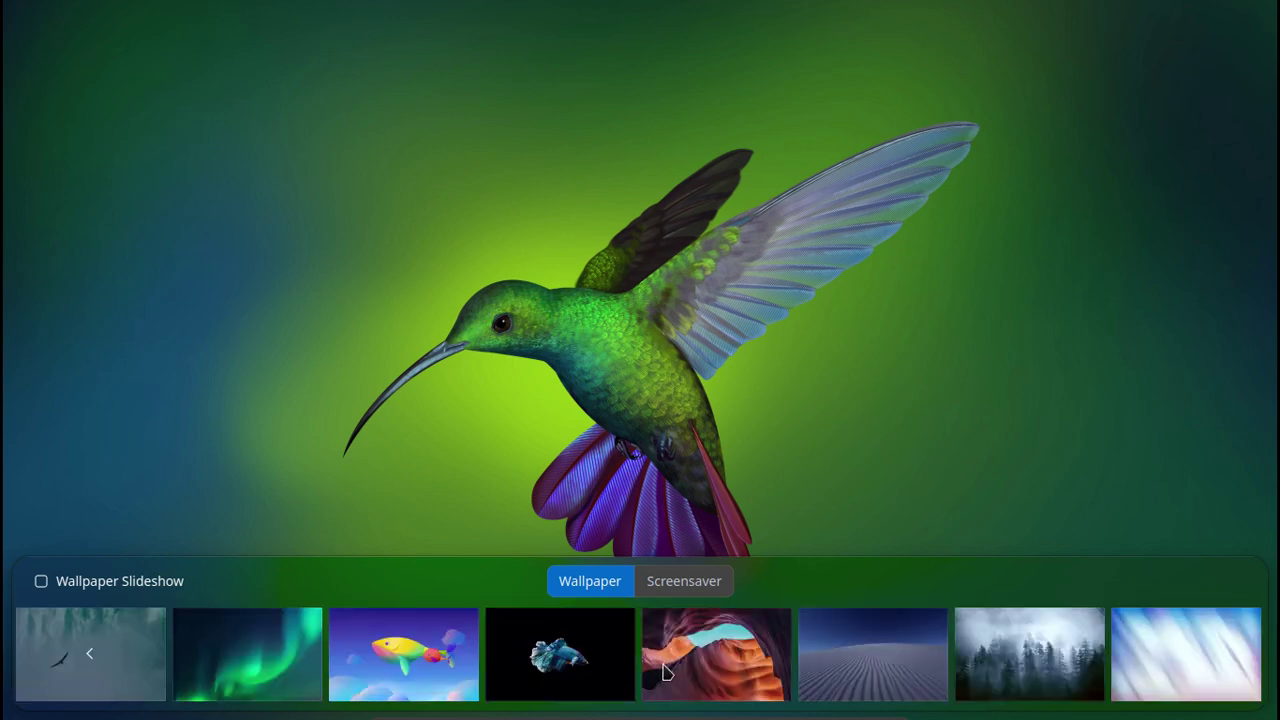
click(565, 671)
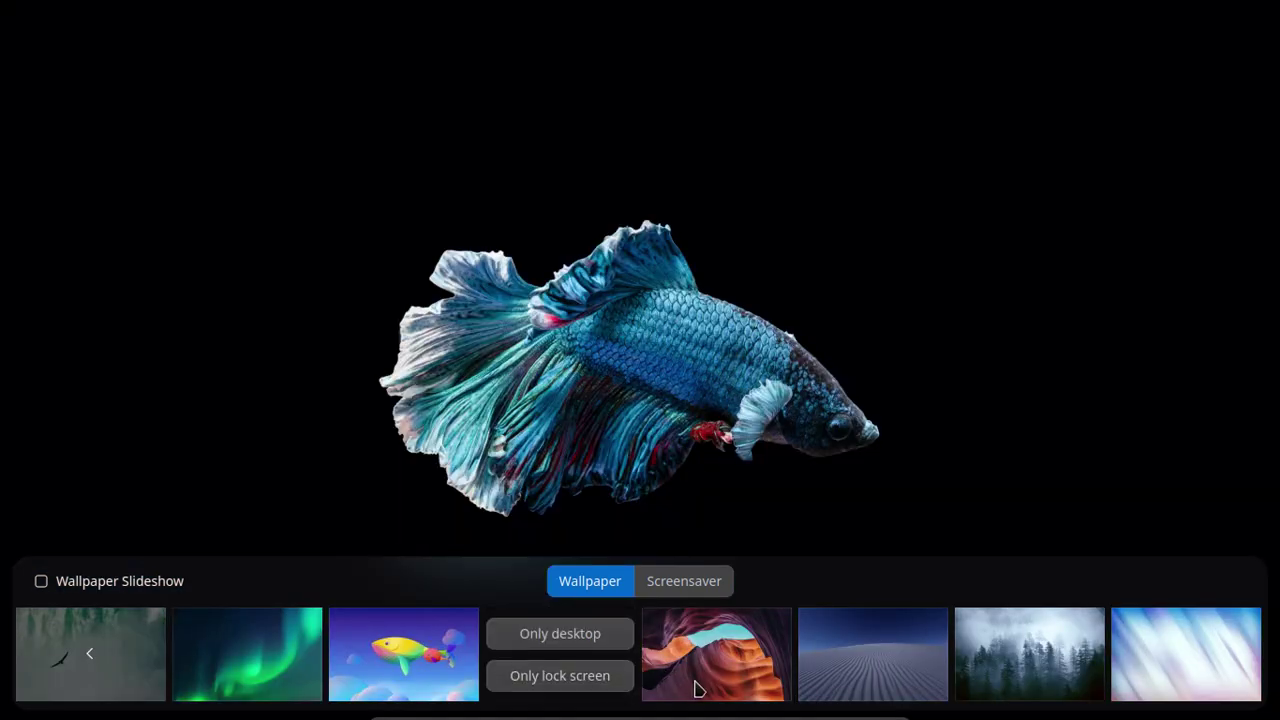
Try the misty forest and red canyon, then settle on the hummingbird and close the chooser.
scroll(786, 690, up, 5)
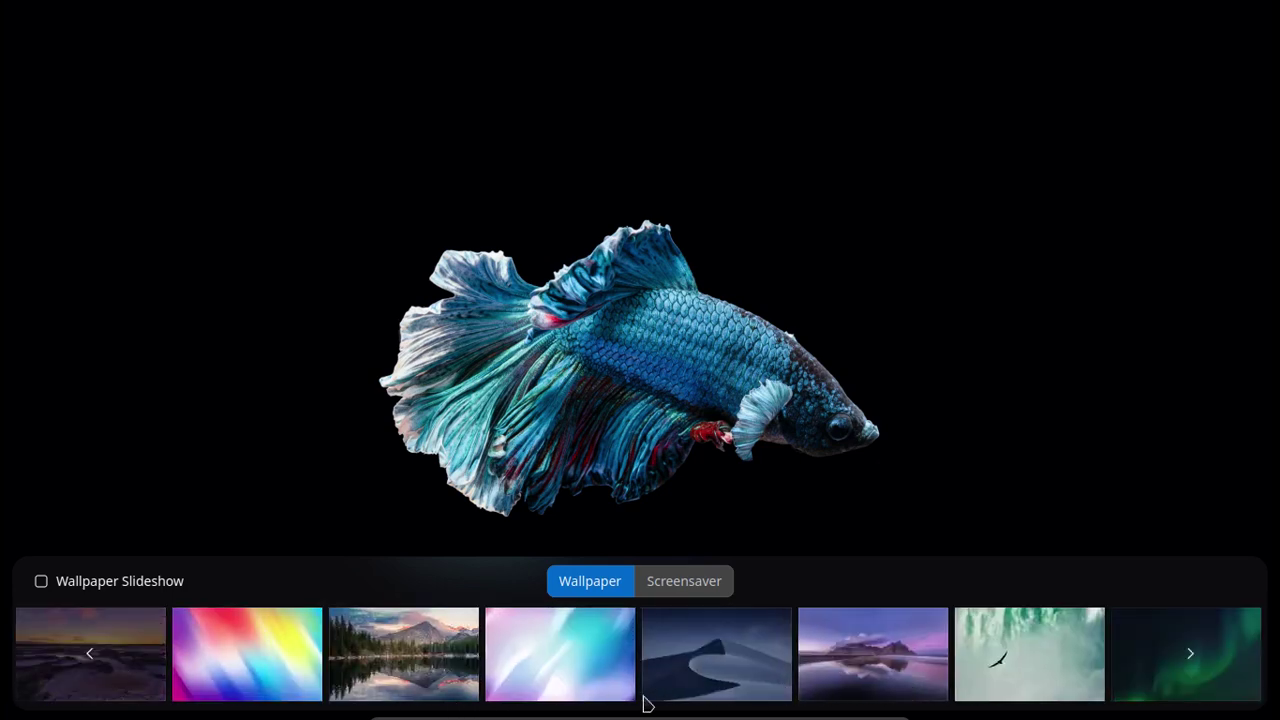
scroll(866, 681, down, 5)
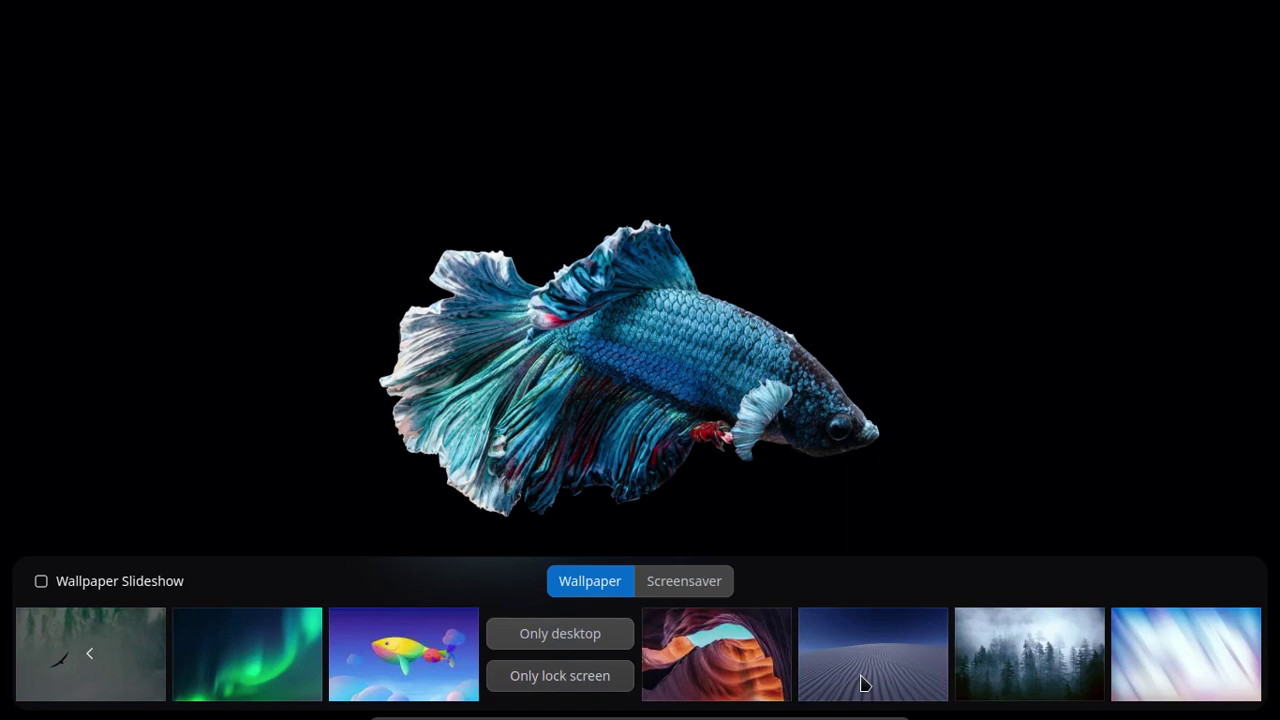
click(1014, 670)
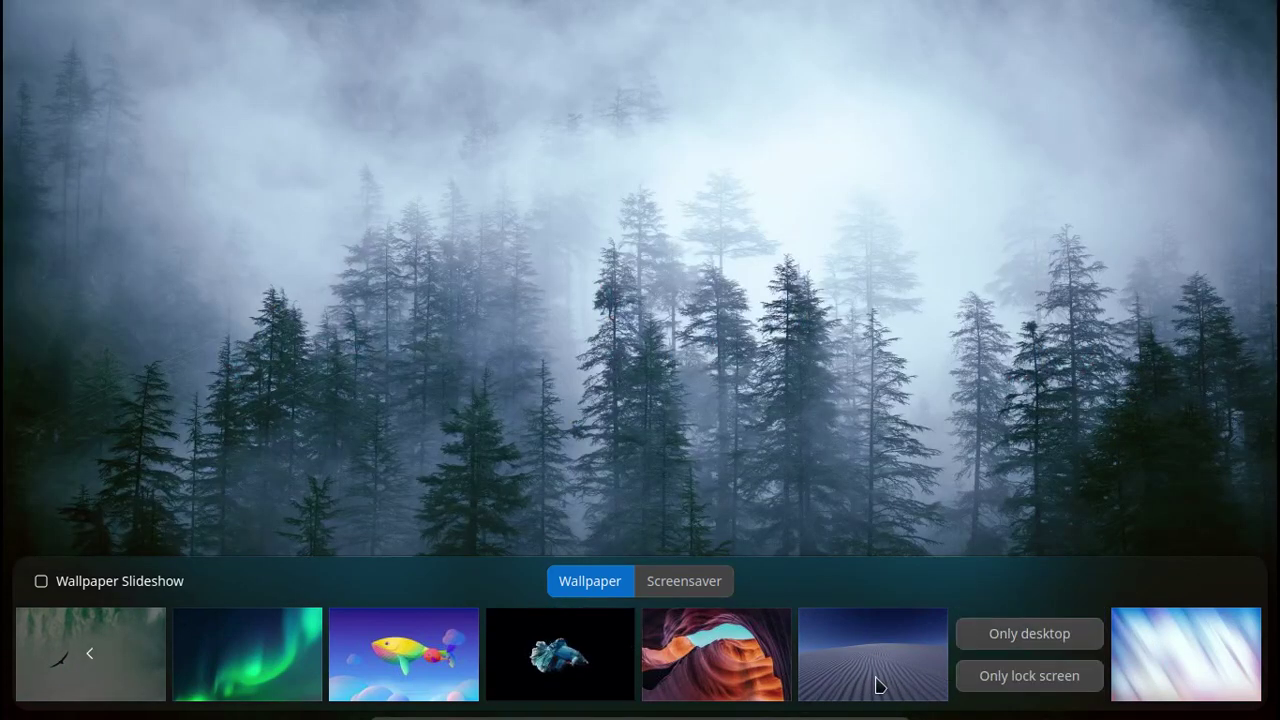
scroll(908, 669, up, 3)
scroll(912, 667, down, 3)
scroll(470, 634, up, 5)
scroll(476, 636, up, 5)
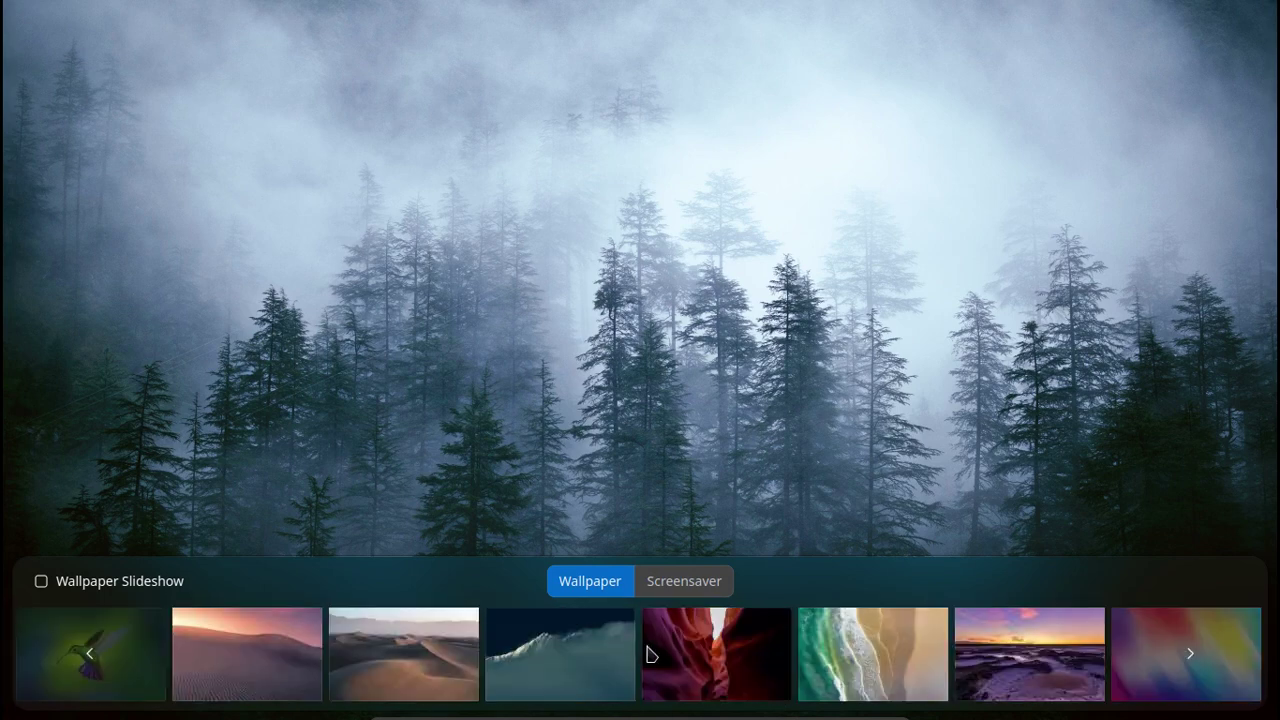
click(705, 653)
scroll(240, 665, up, 5)
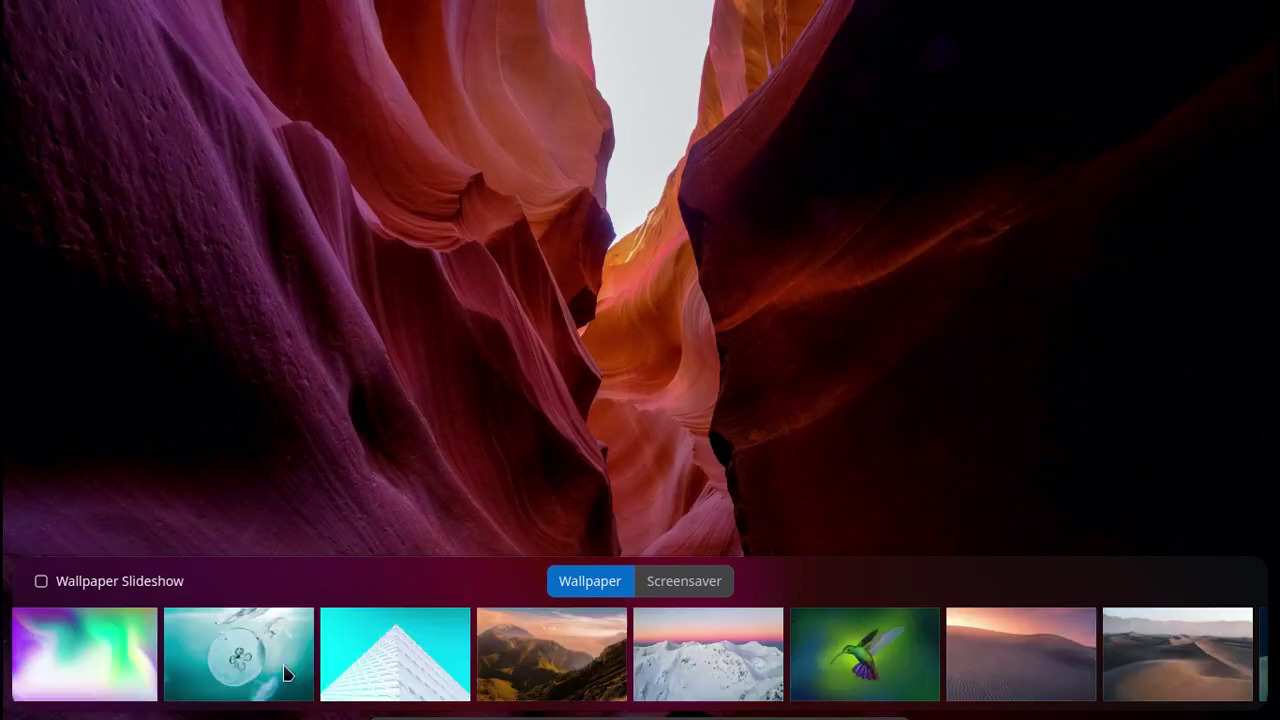
click(866, 671)
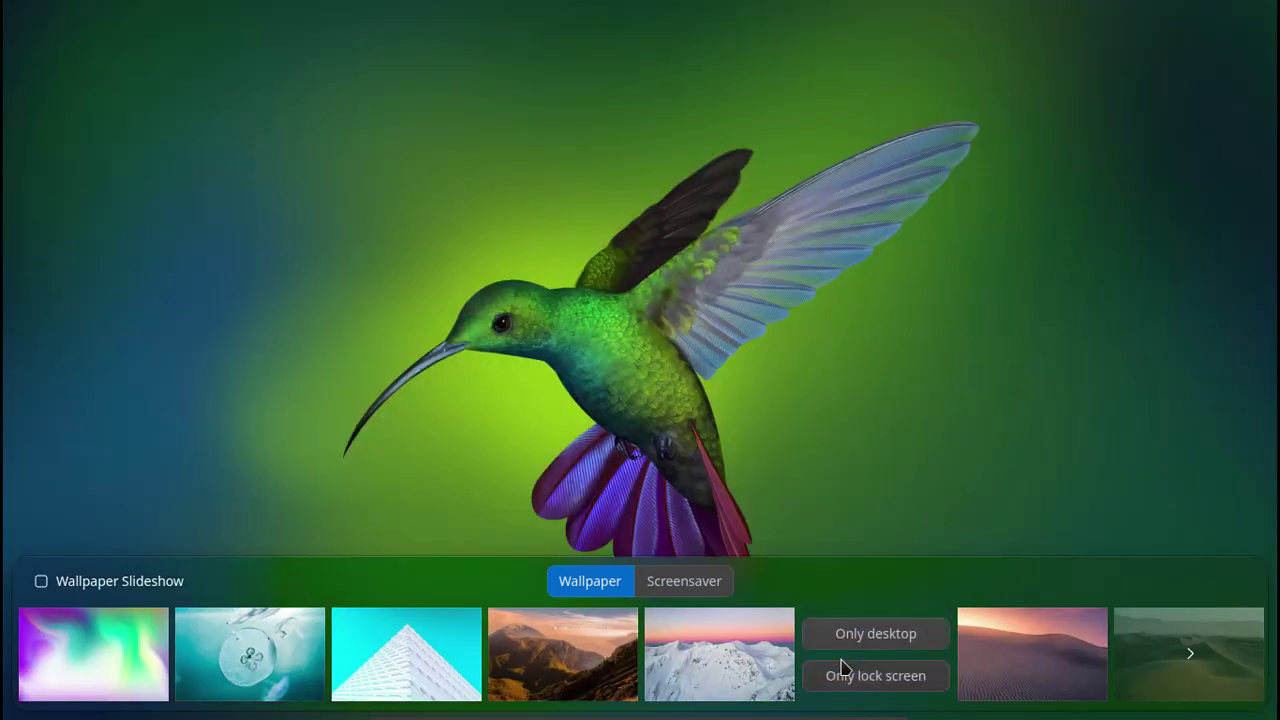
click(813, 398)
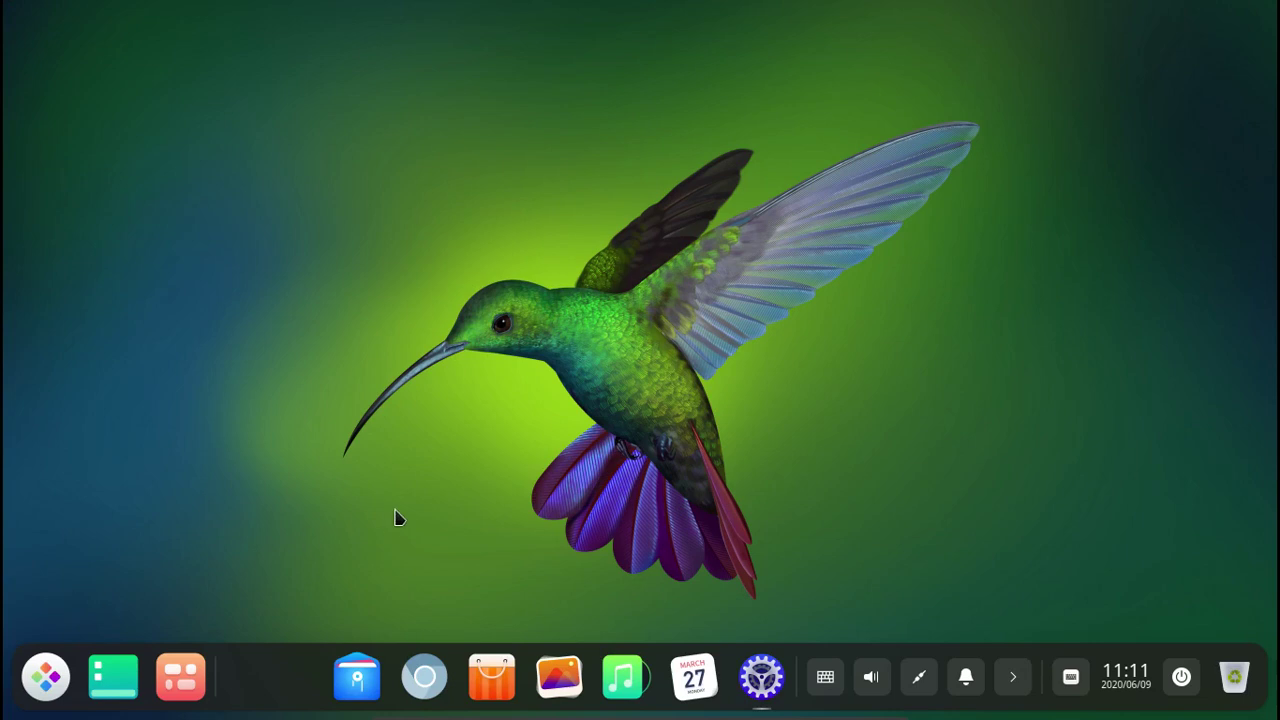
Switch the dock to Efficient Mode.
right_click(296, 679)
mouse_move(340, 579)
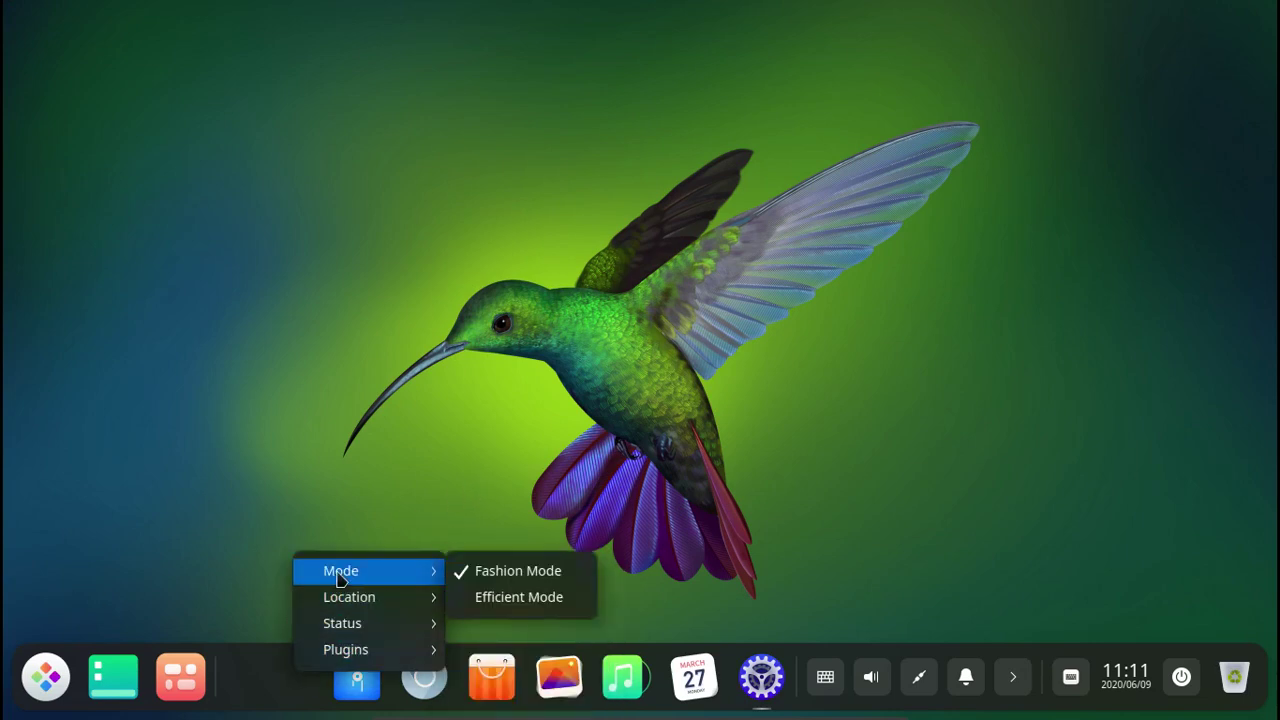
click(500, 597)
right_click(490, 704)
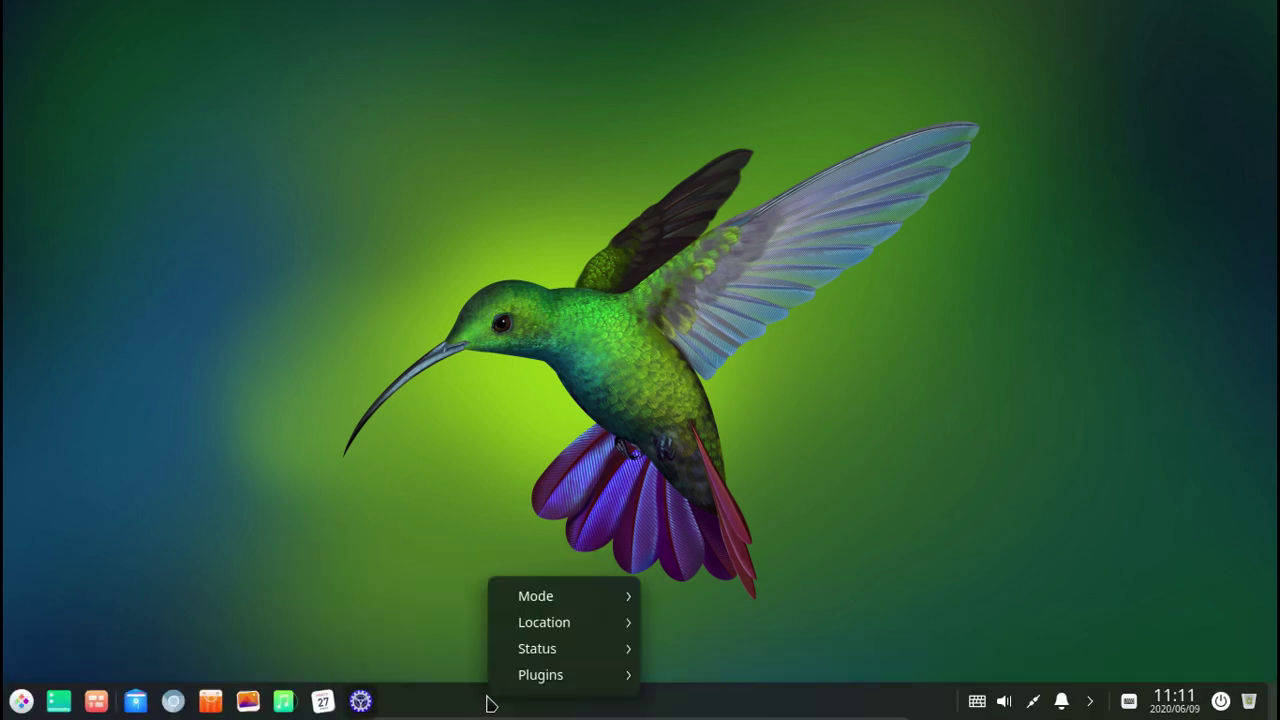
Open File Manager at Computer from the launcher and select the Videos folder.
click(21, 701)
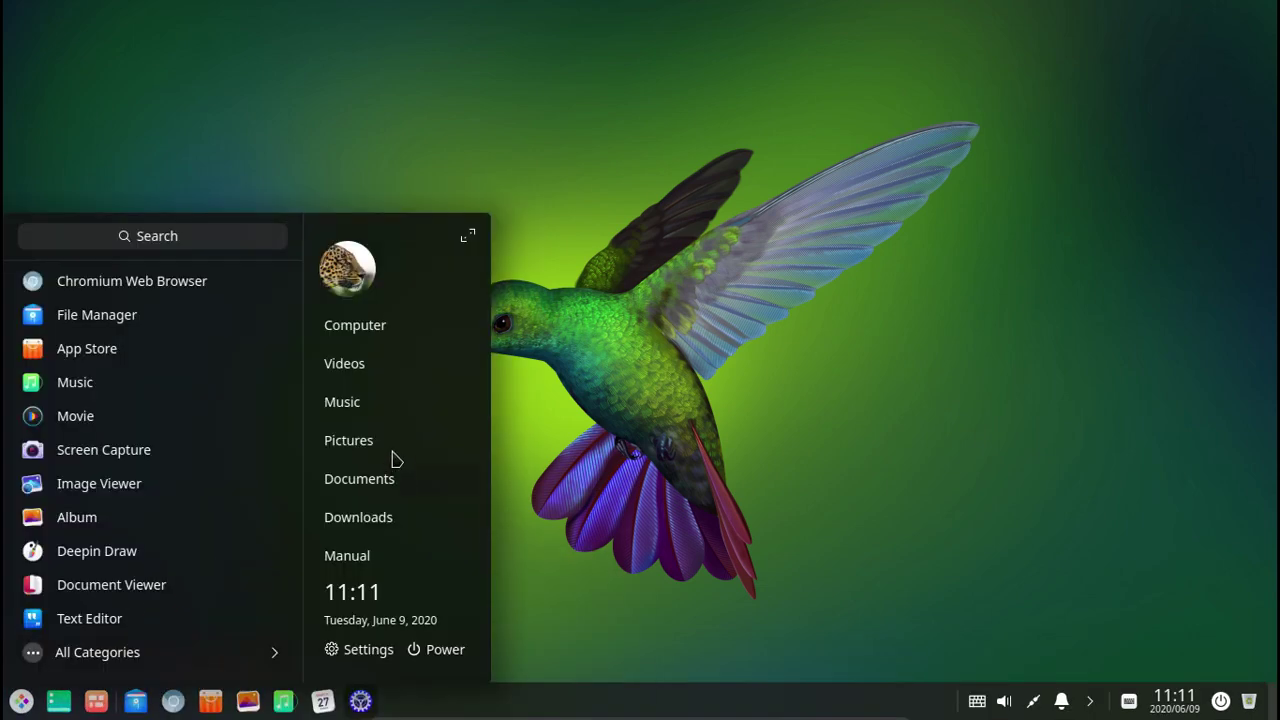
click(421, 335)
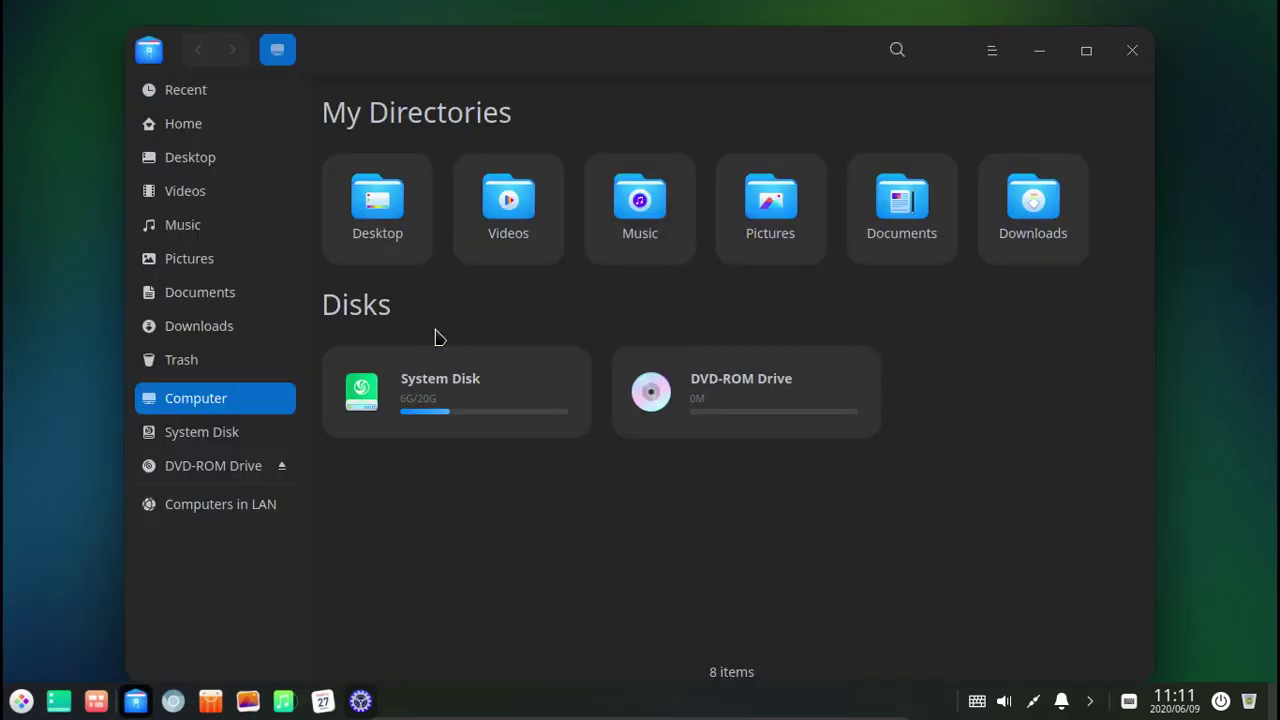
click(518, 226)
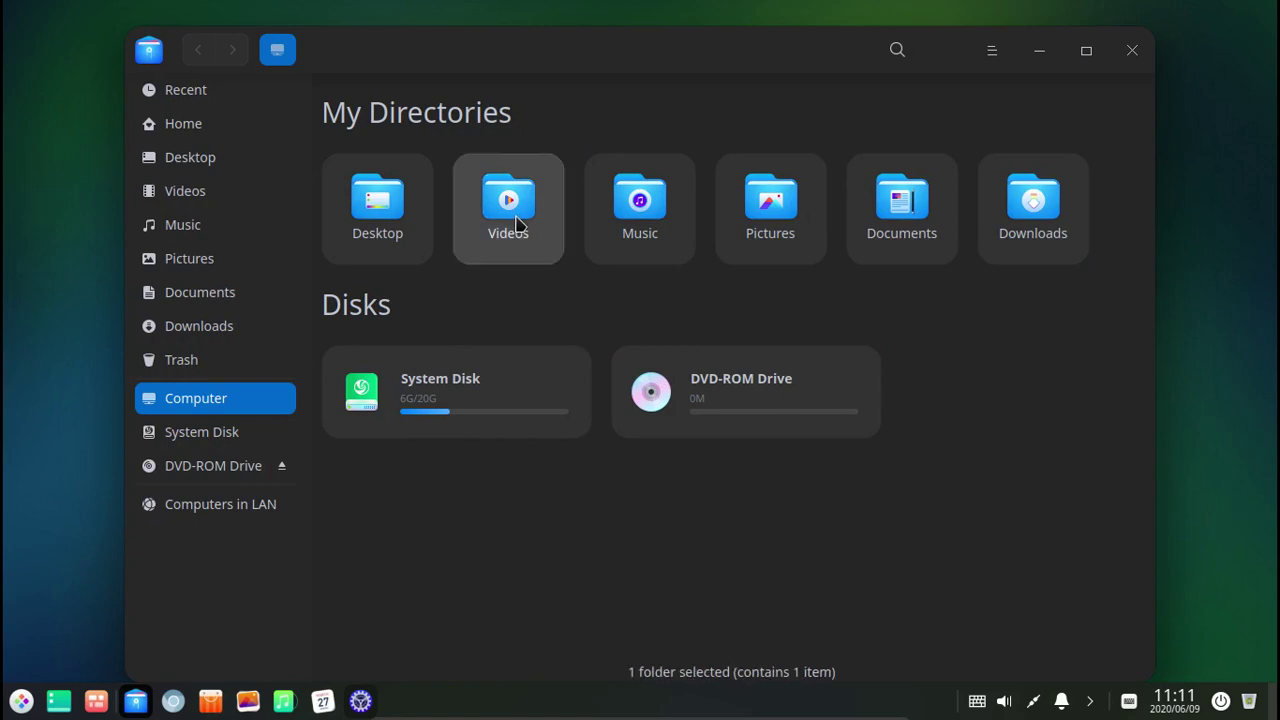
drag(736, 54, 764, 54)
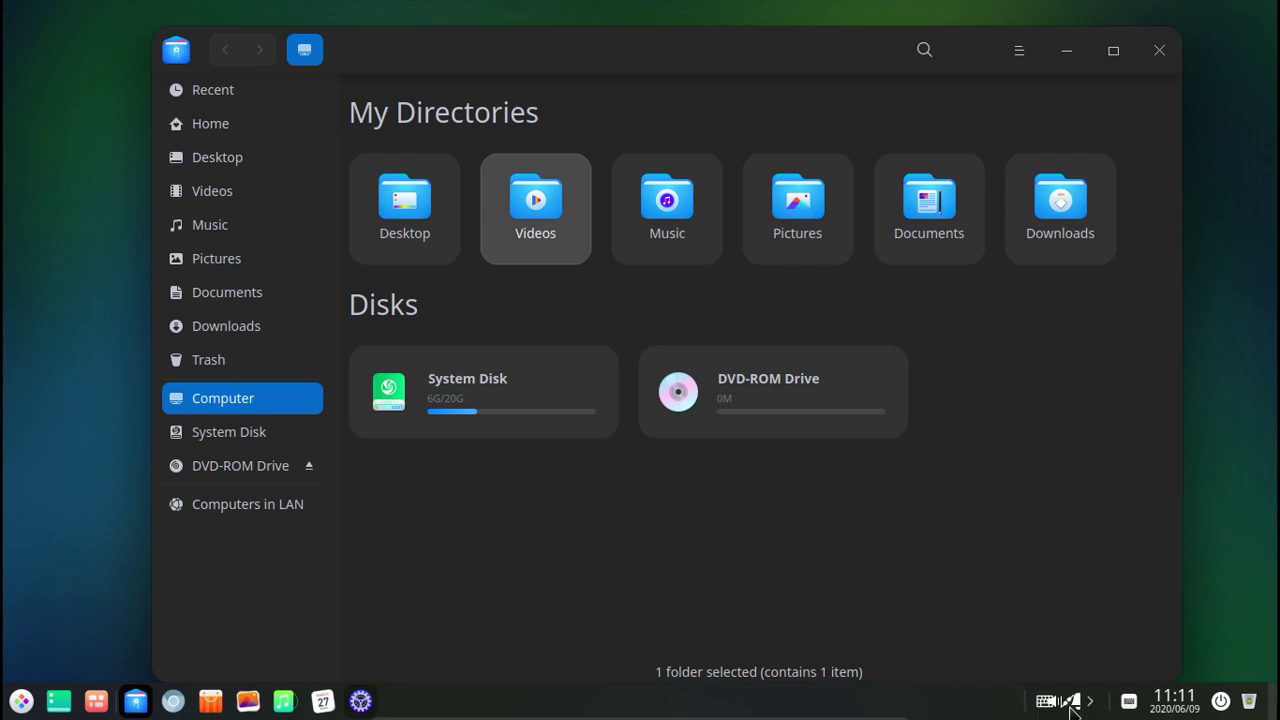
In the window overview, place the settings window beside the file manager.
click(56, 704)
click(56, 704)
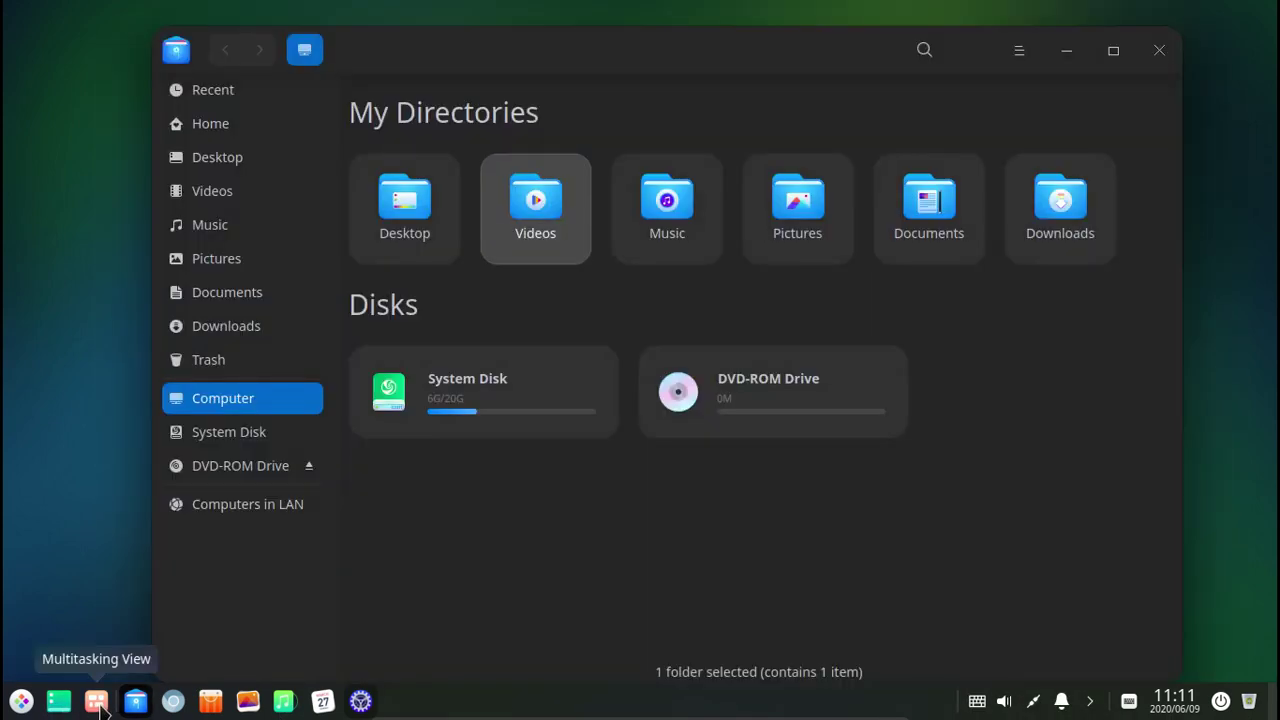
click(95, 703)
click(96, 703)
click(96, 703)
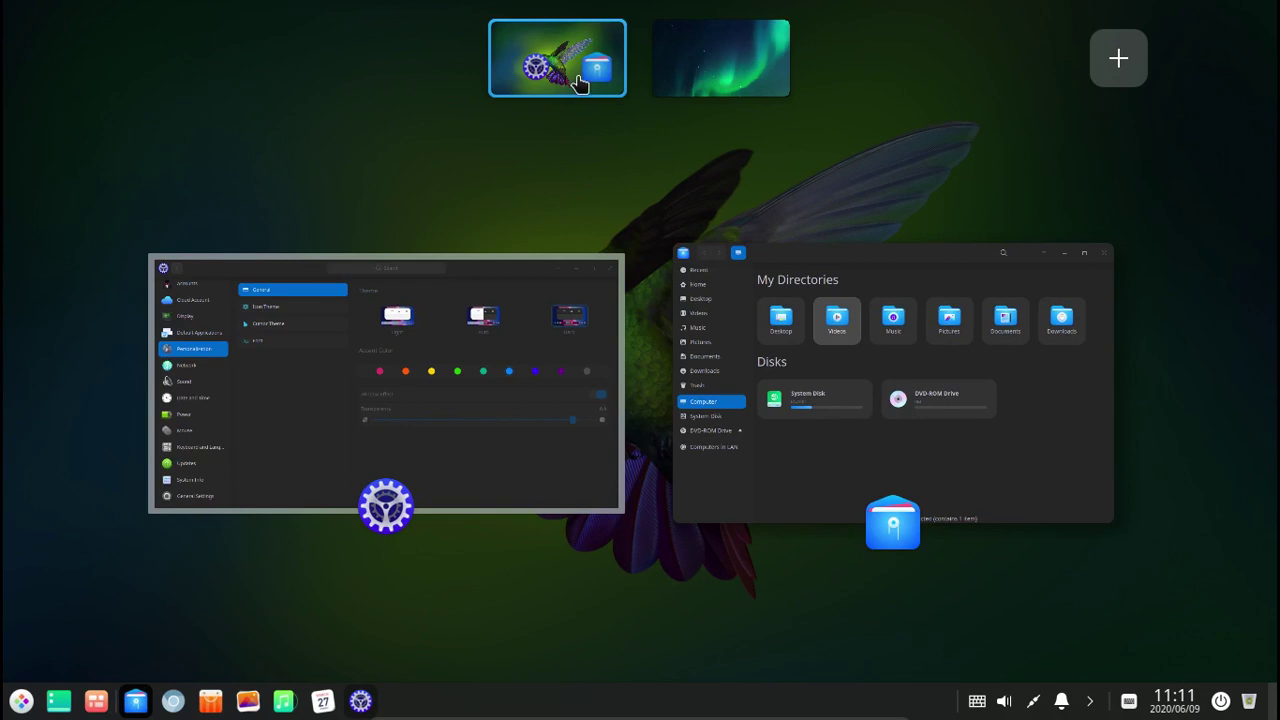
drag(480, 394, 796, 192)
drag(690, 182, 575, 222)
Add a third workspace and switch through the waterfall and mountain workspaces.
click(1114, 60)
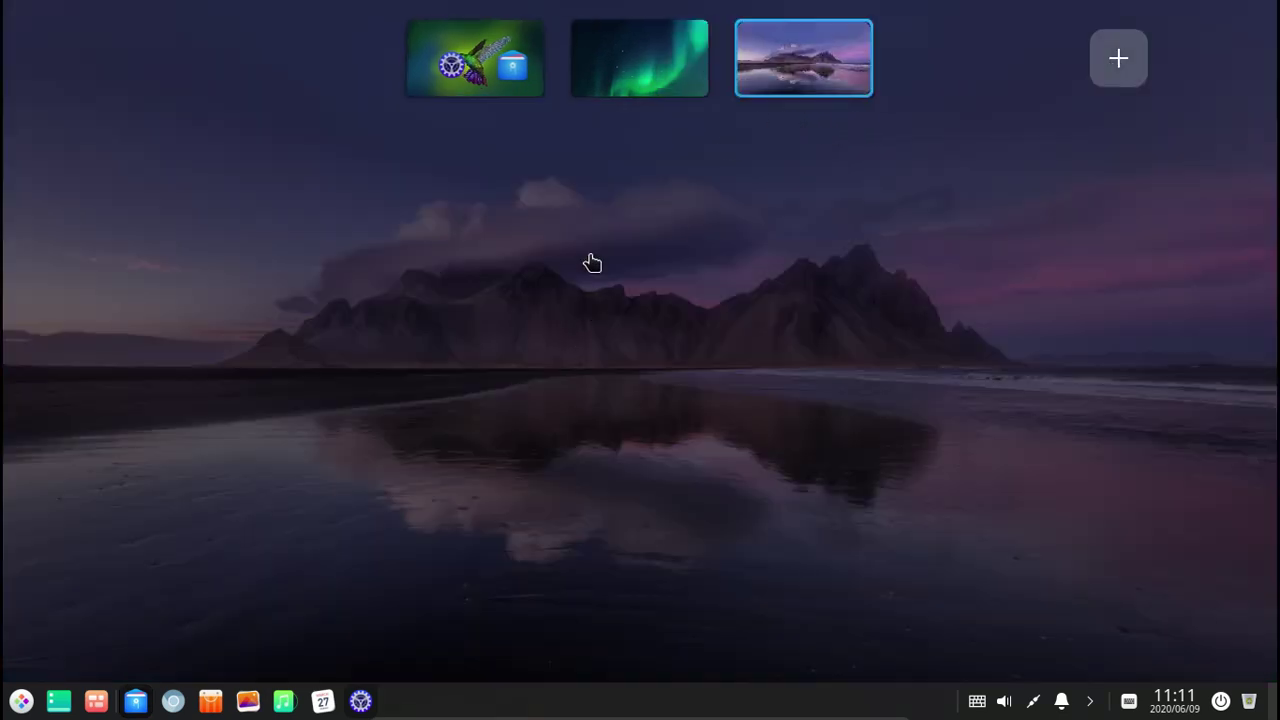
mouse_move(475, 78)
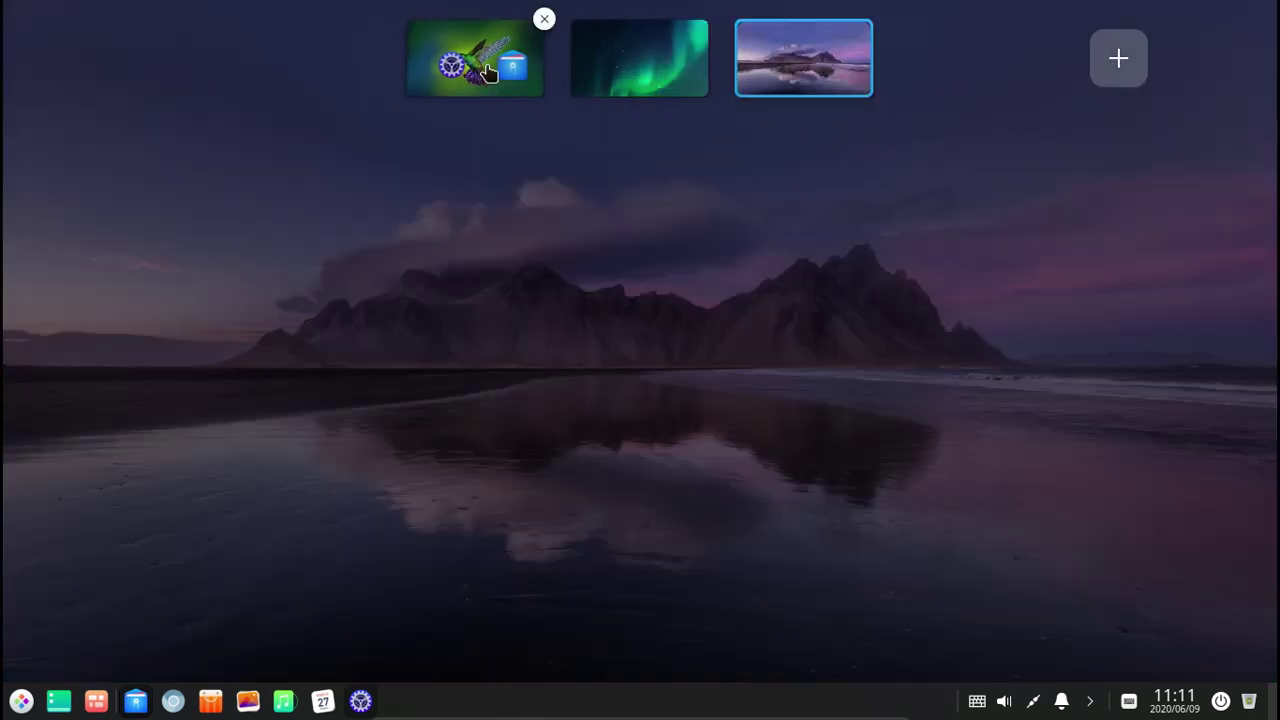
click(630, 78)
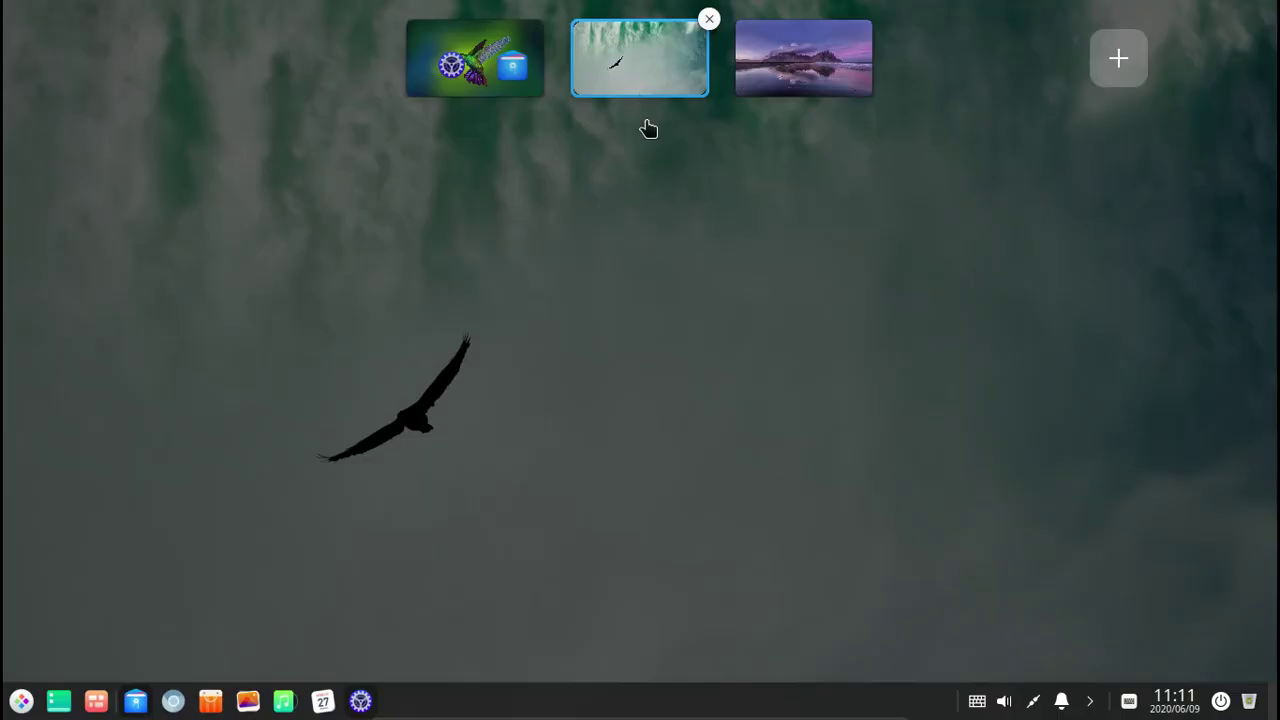
mouse_move(505, 72)
click(795, 68)
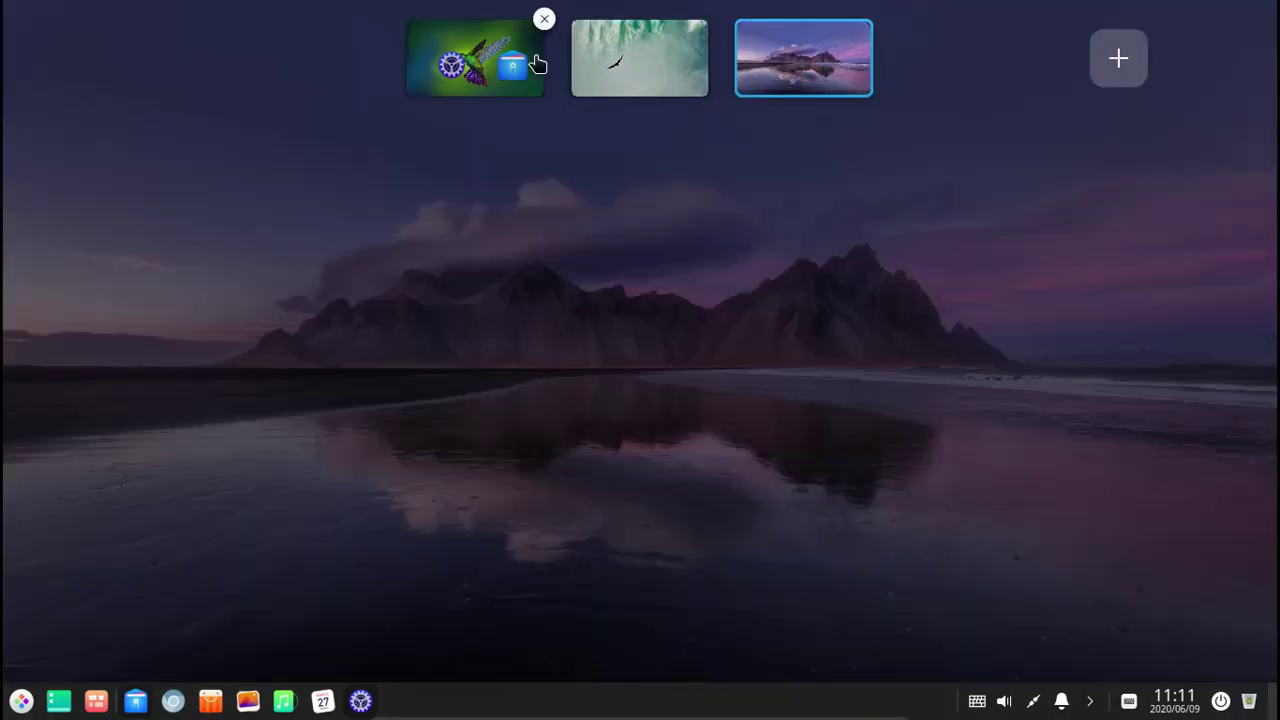
click(937, 235)
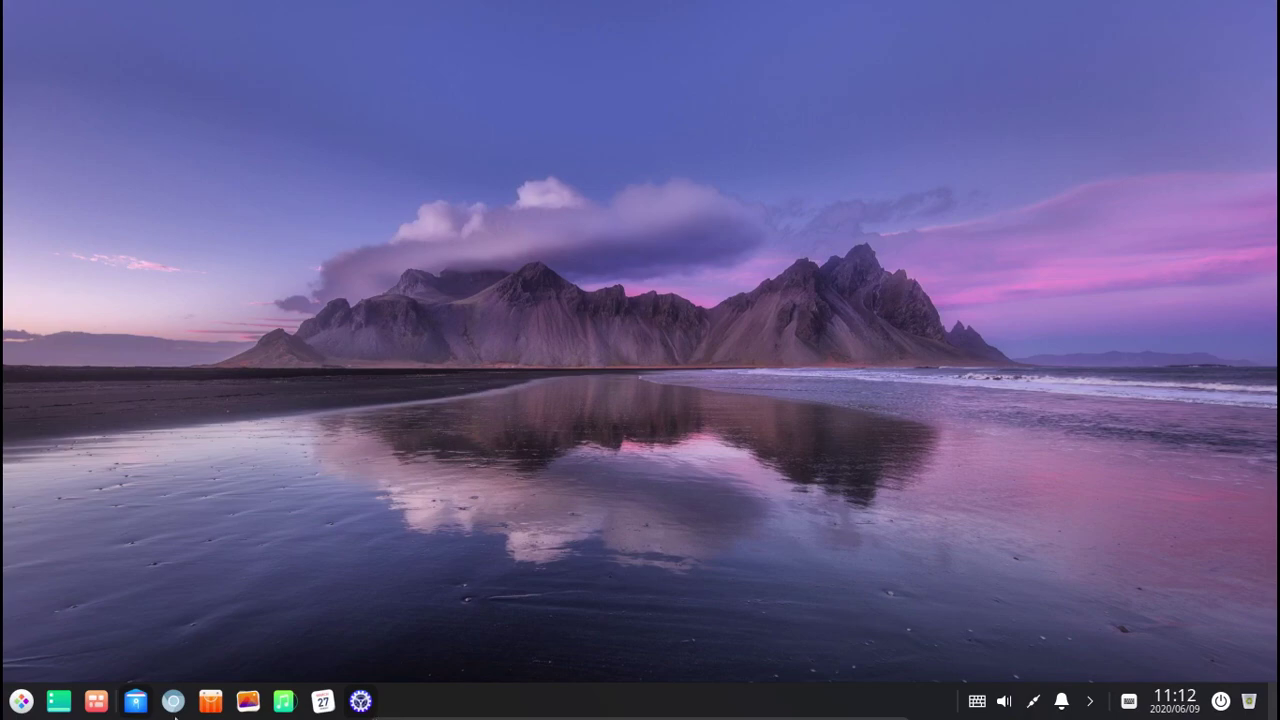
Close the mountain and waterfall workspaces from the overview.
click(97, 712)
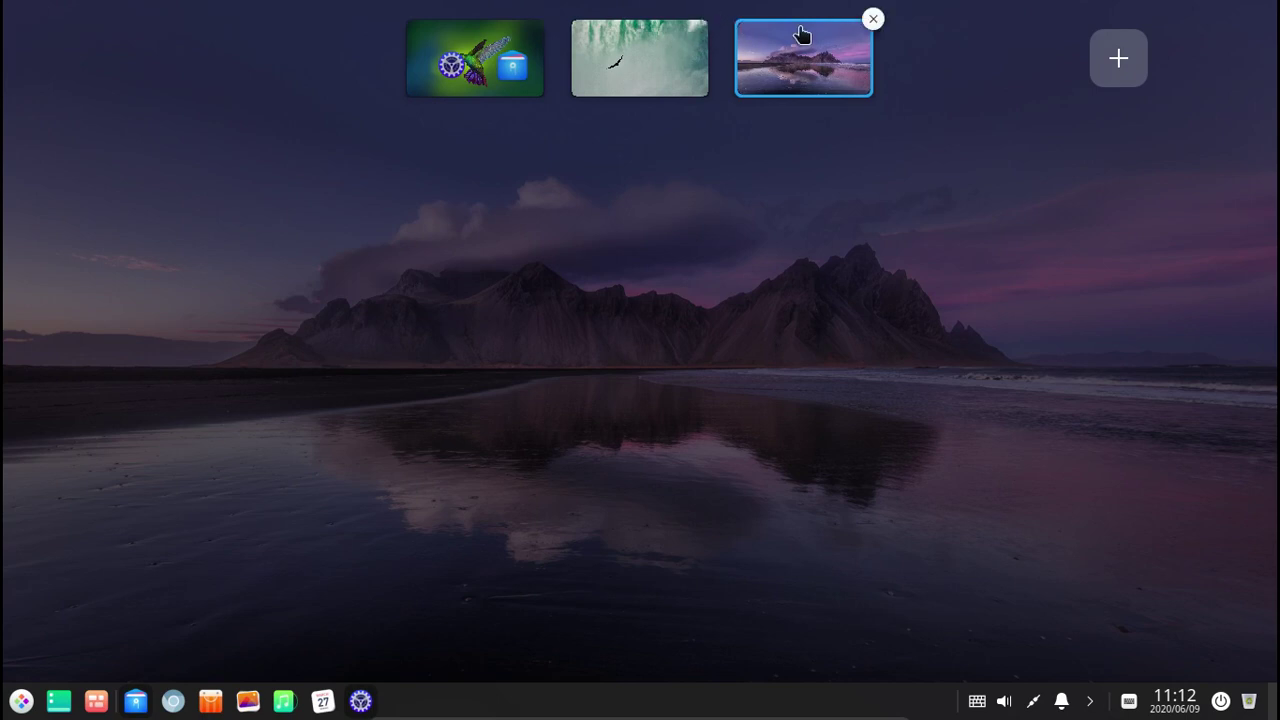
click(873, 19)
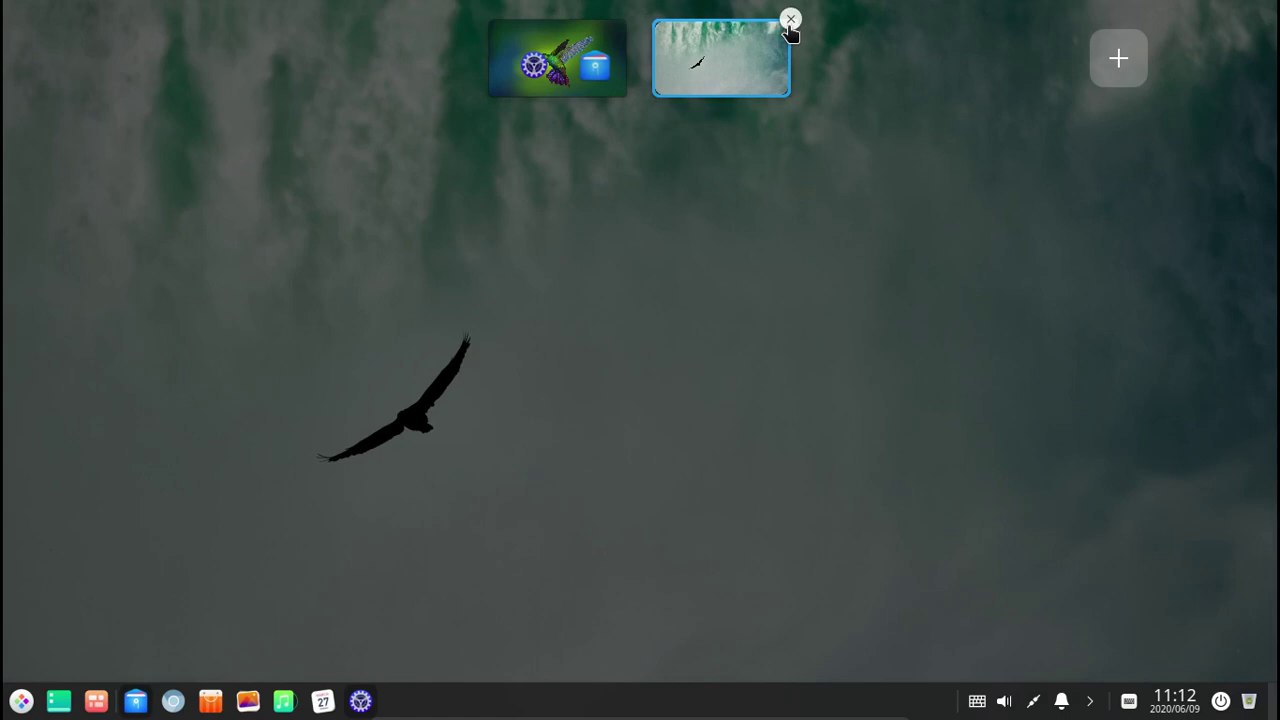
click(790, 21)
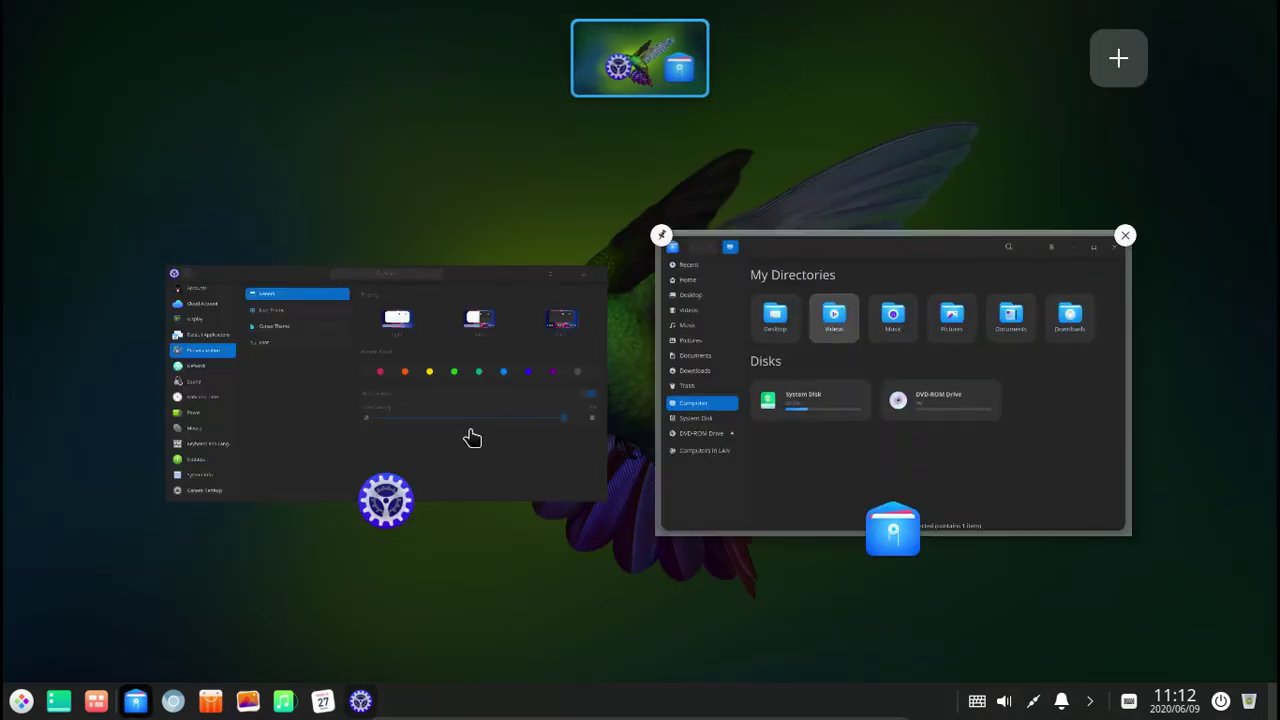
Play the intro video from Videos at 83% volume, seek to about 25 seconds, close the player.
click(846, 451)
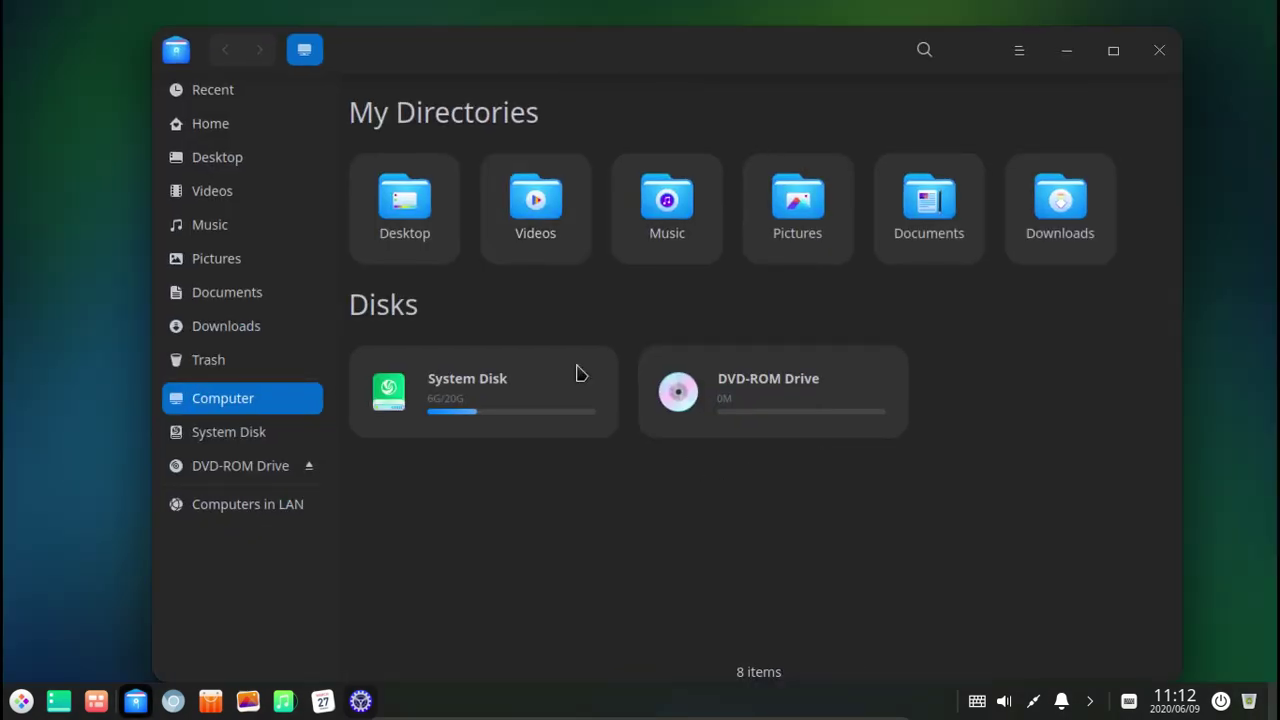
double_click(541, 222)
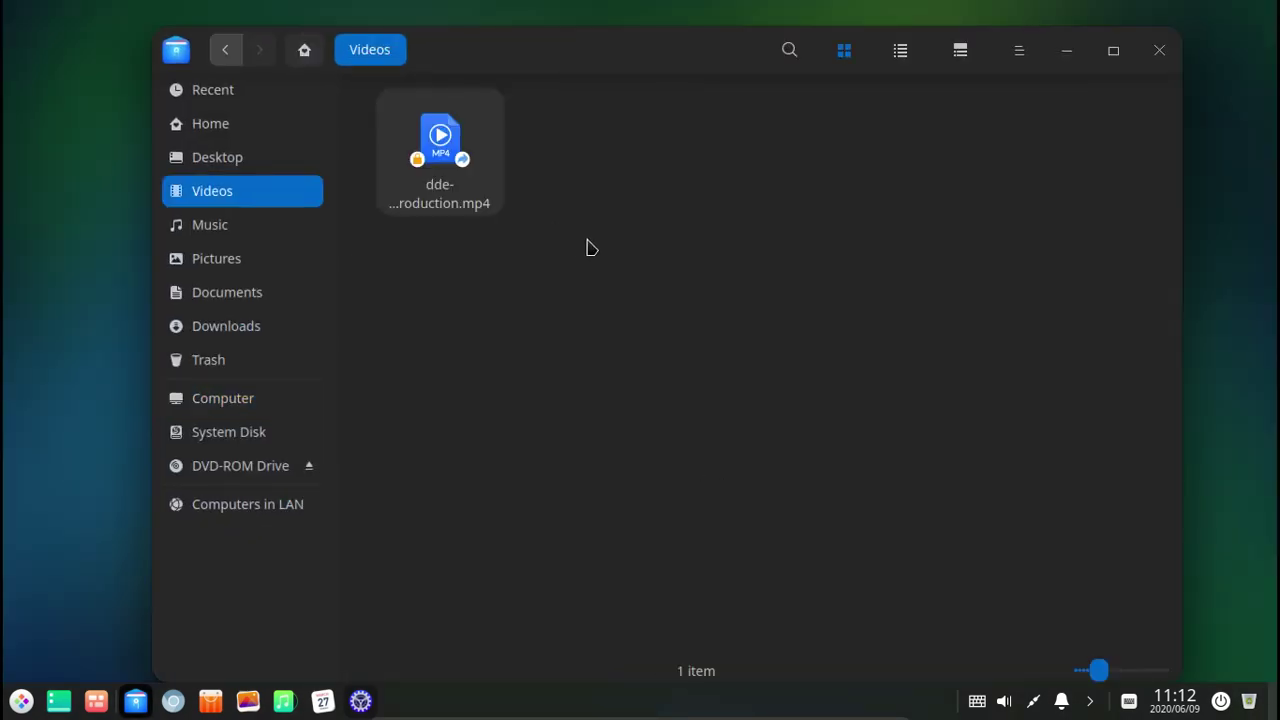
double_click(460, 168)
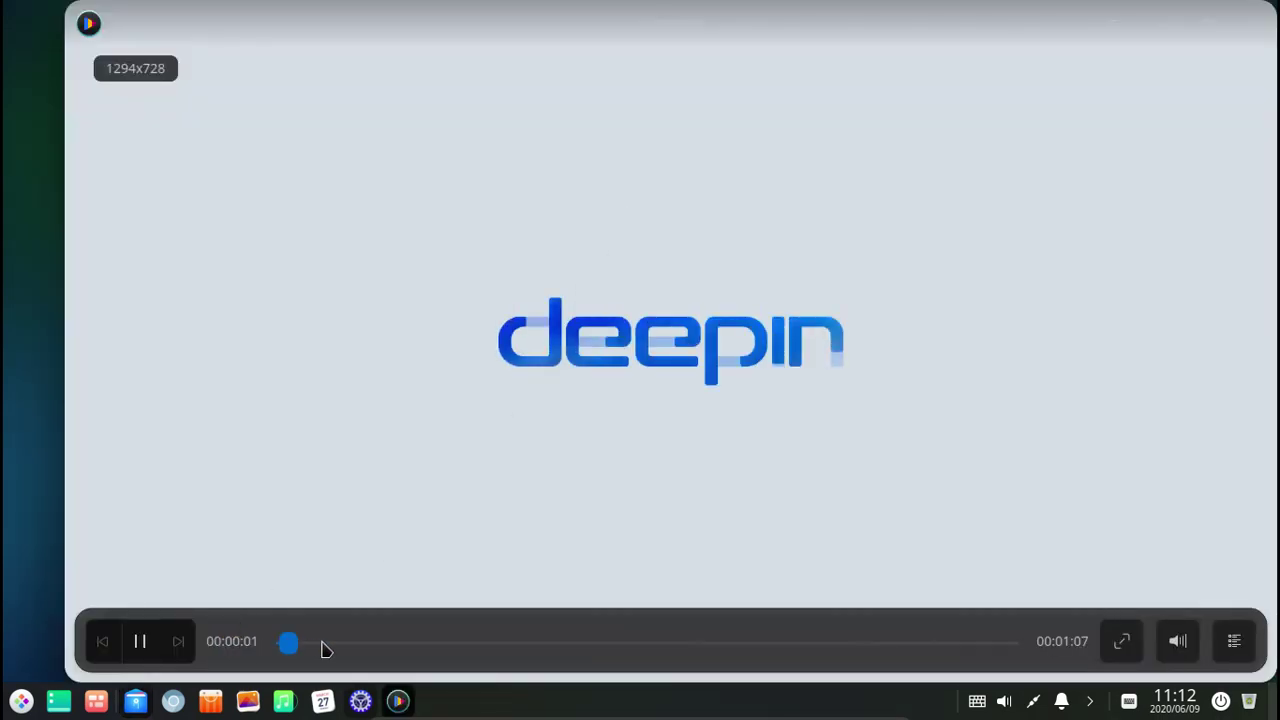
mouse_move(1187, 643)
drag(1182, 445, 1177, 465)
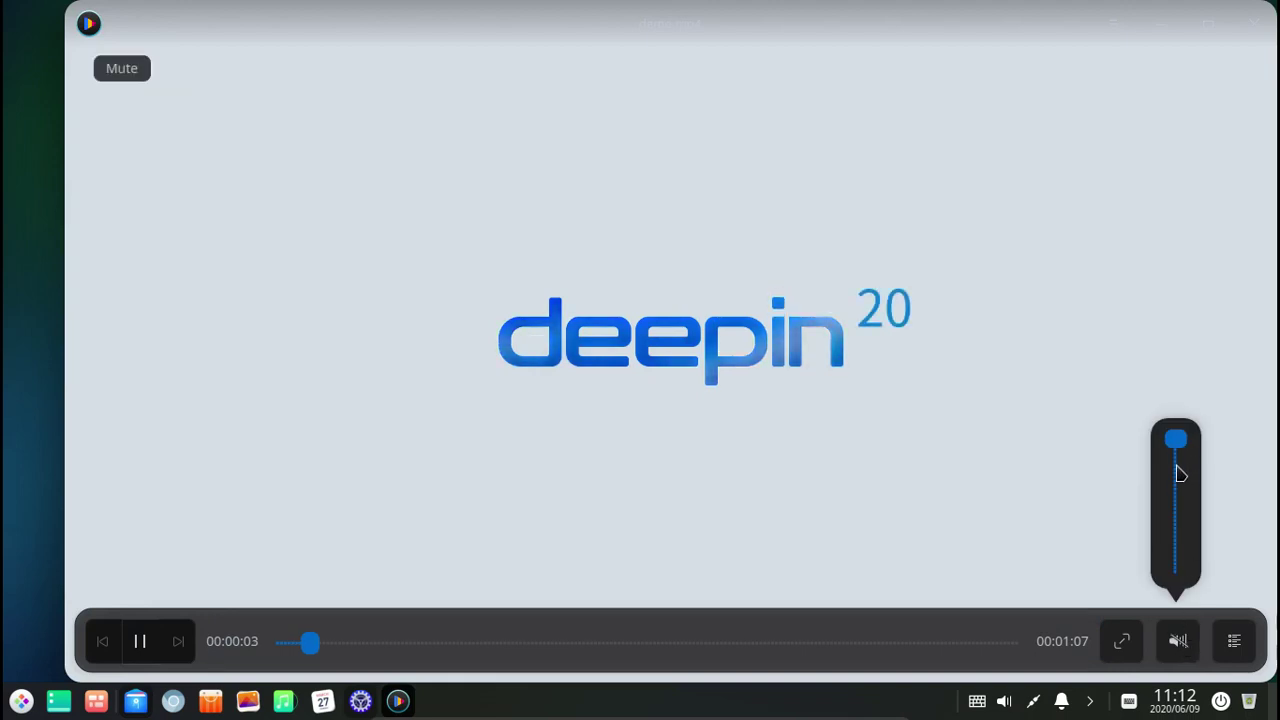
click(1177, 470)
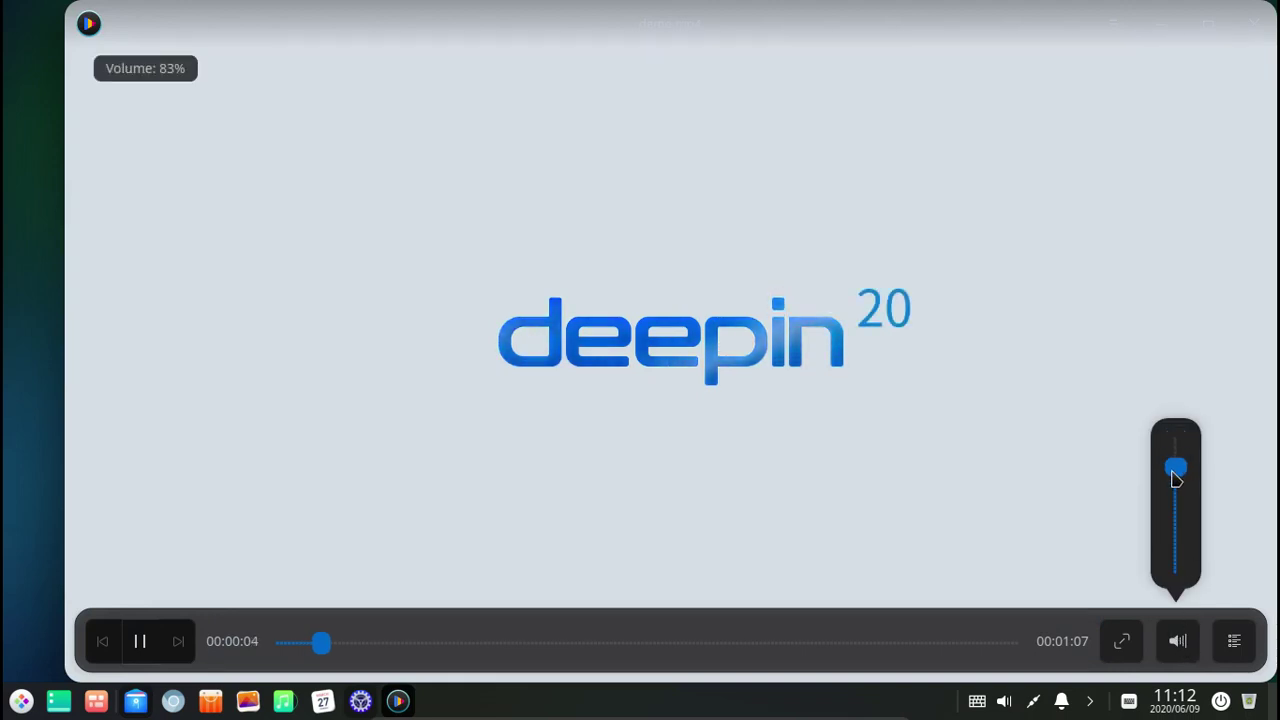
click(415, 655)
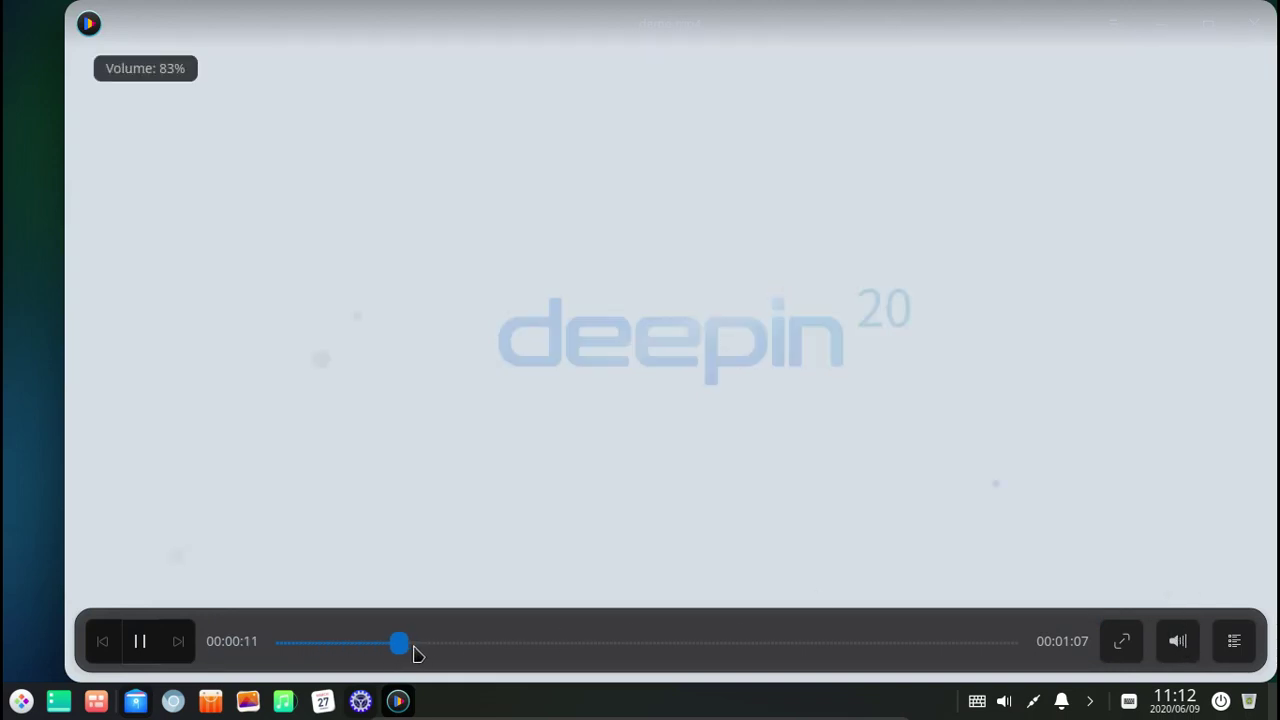
click(590, 652)
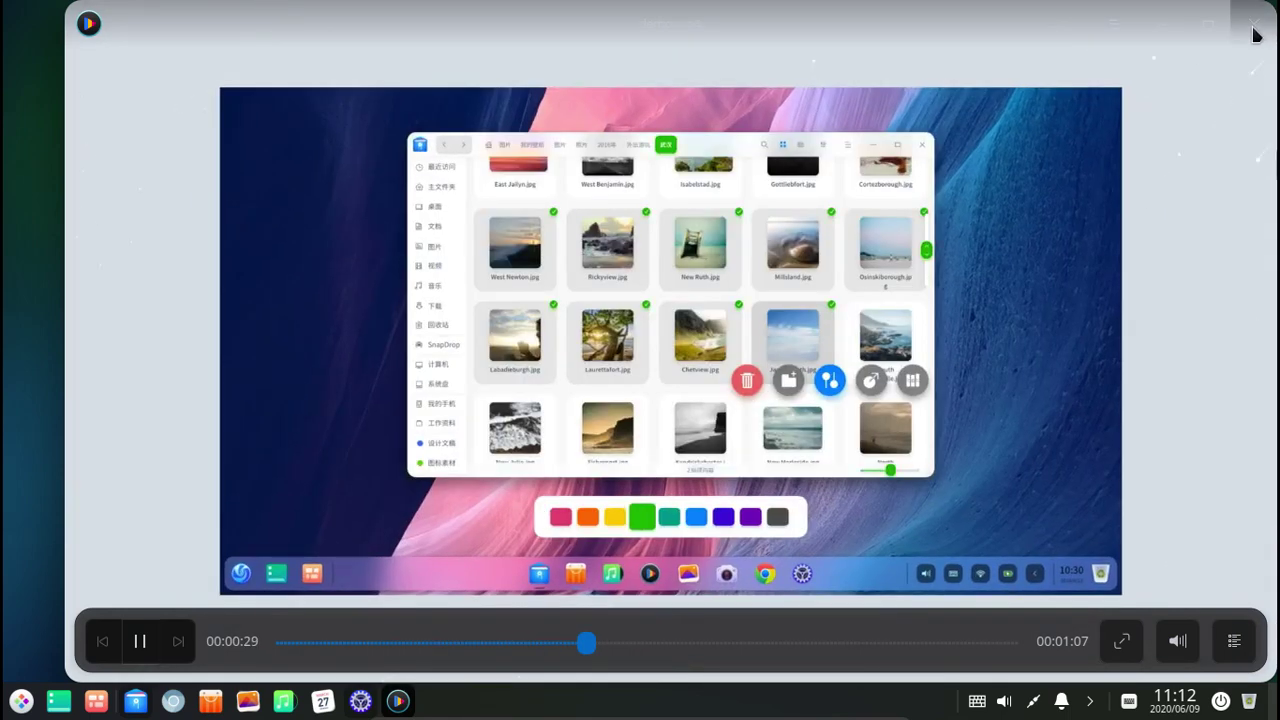
click(1255, 33)
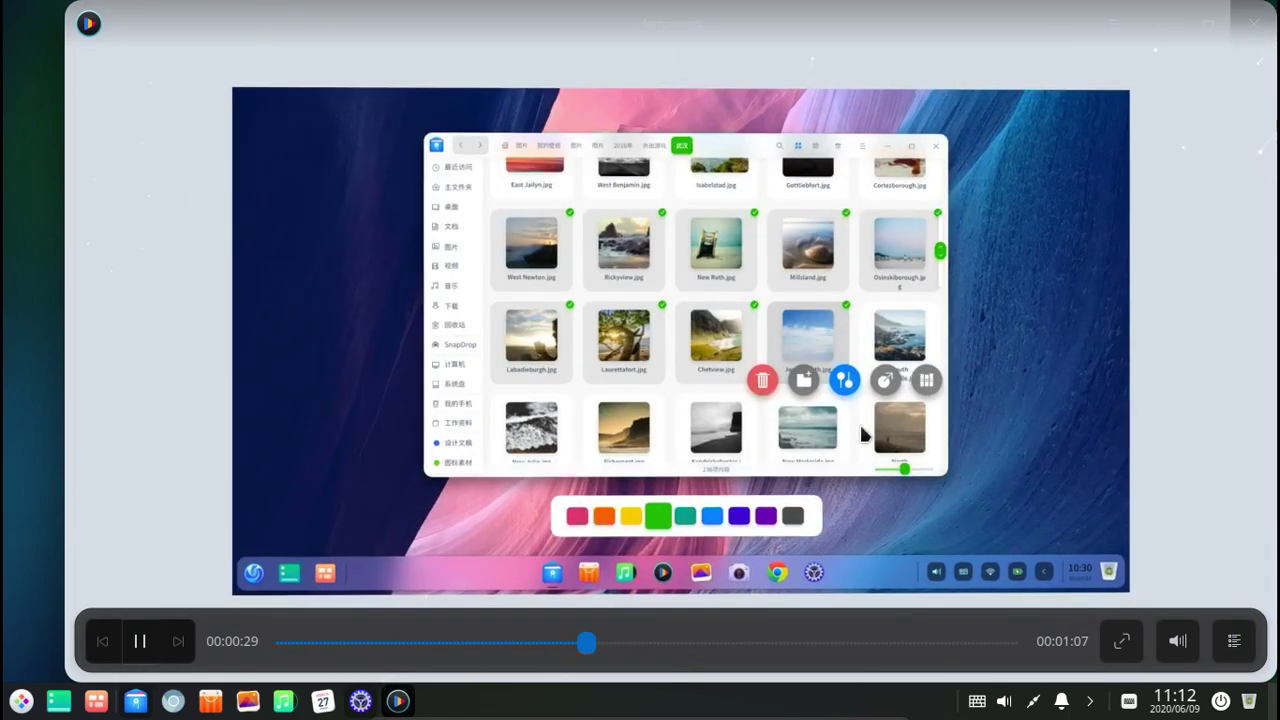
Browse Downloads, Documents and Pictures > Wallpapers, then minimize the file manager.
click(741, 353)
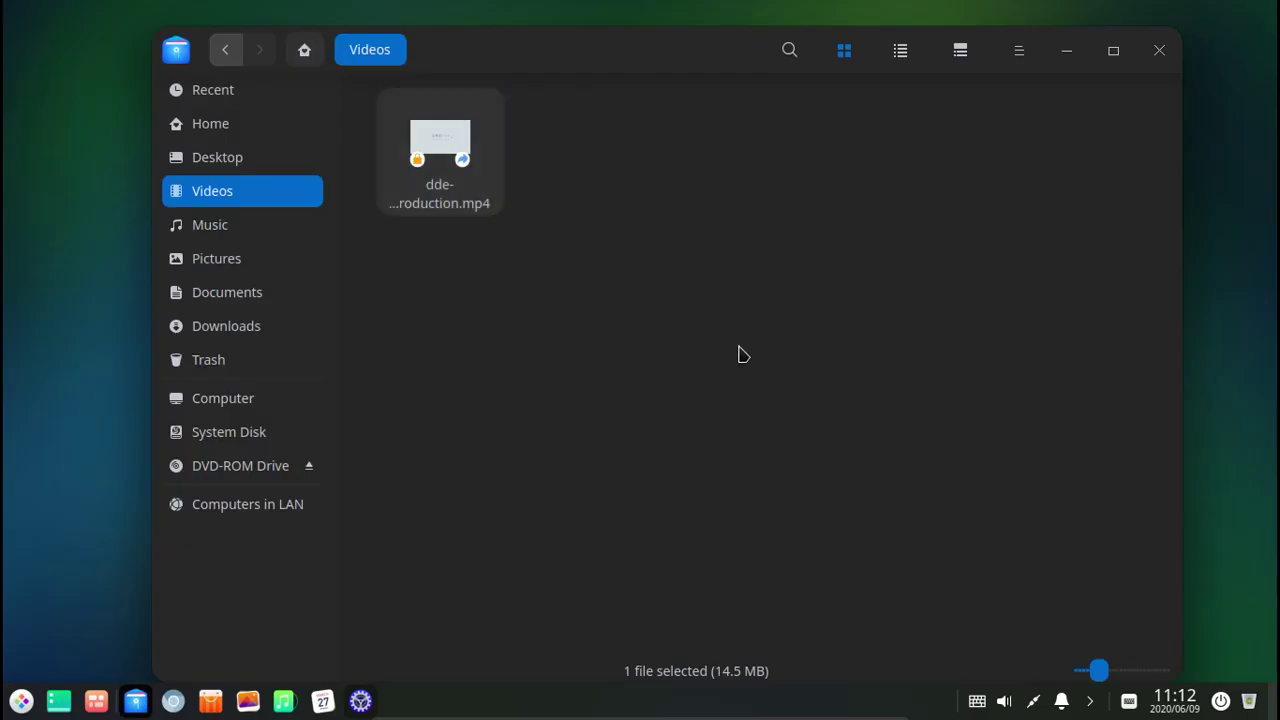
click(206, 330)
click(252, 290)
click(246, 266)
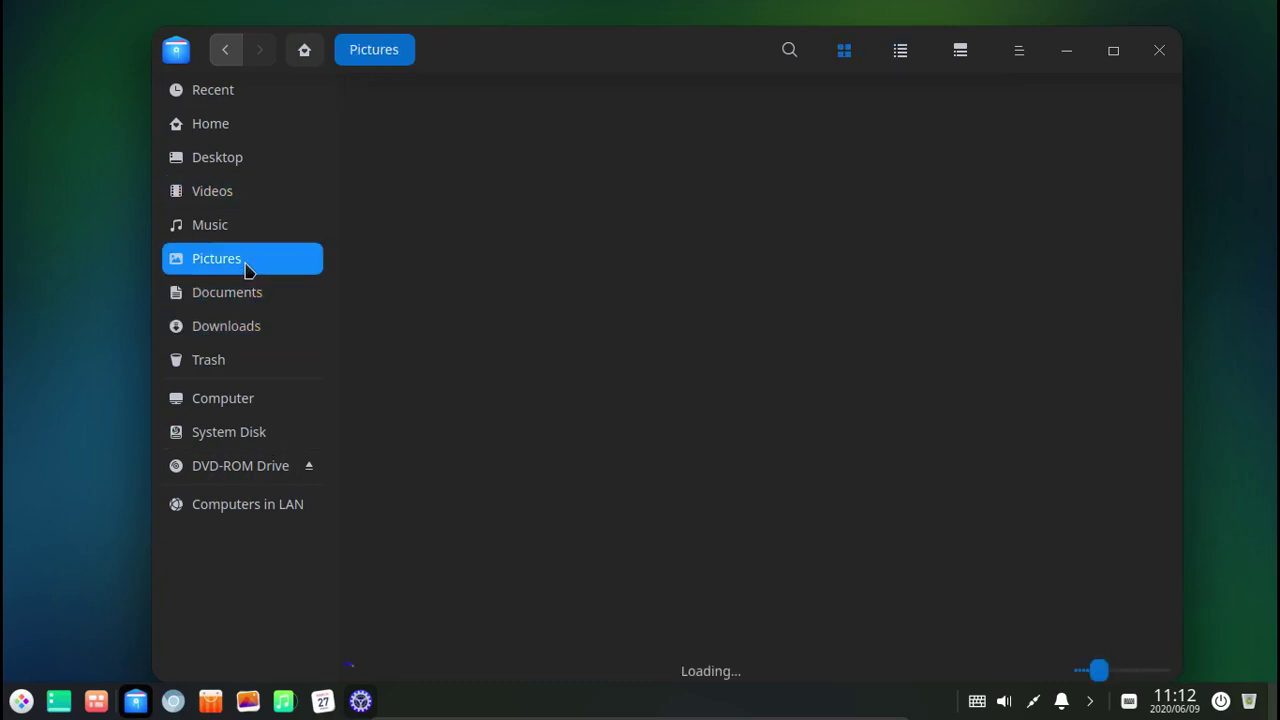
double_click(431, 171)
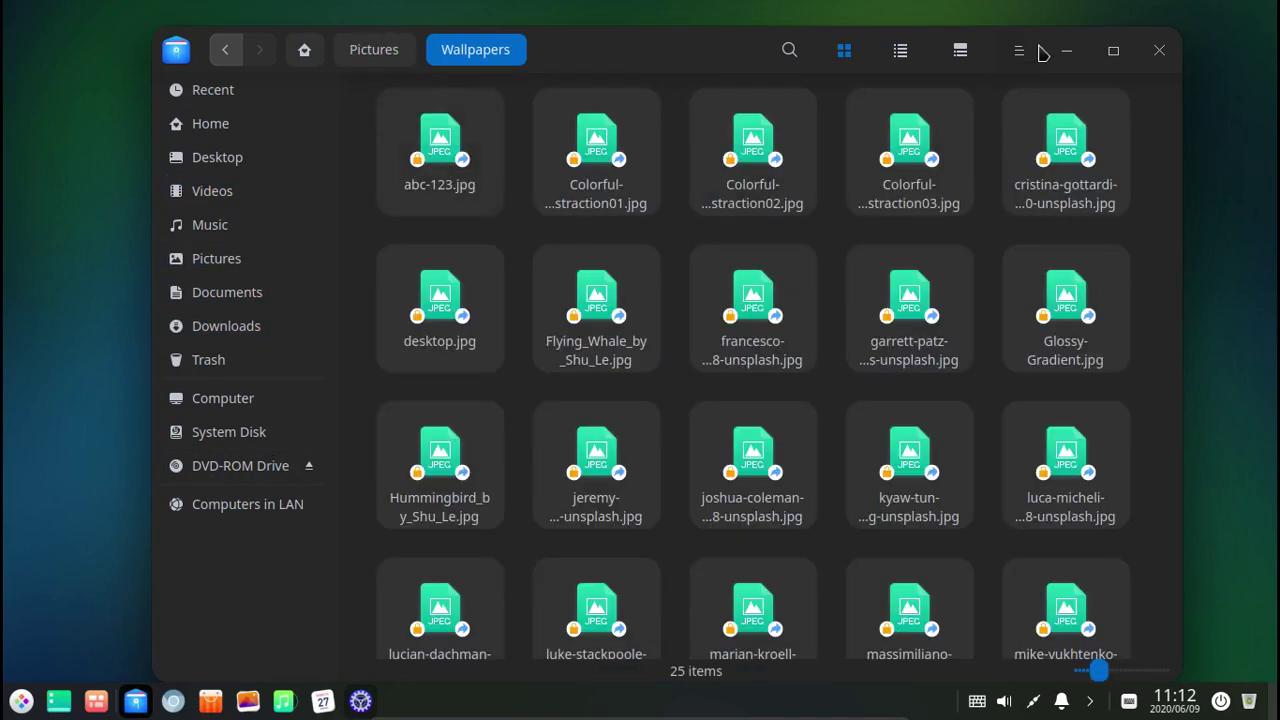
click(1111, 51)
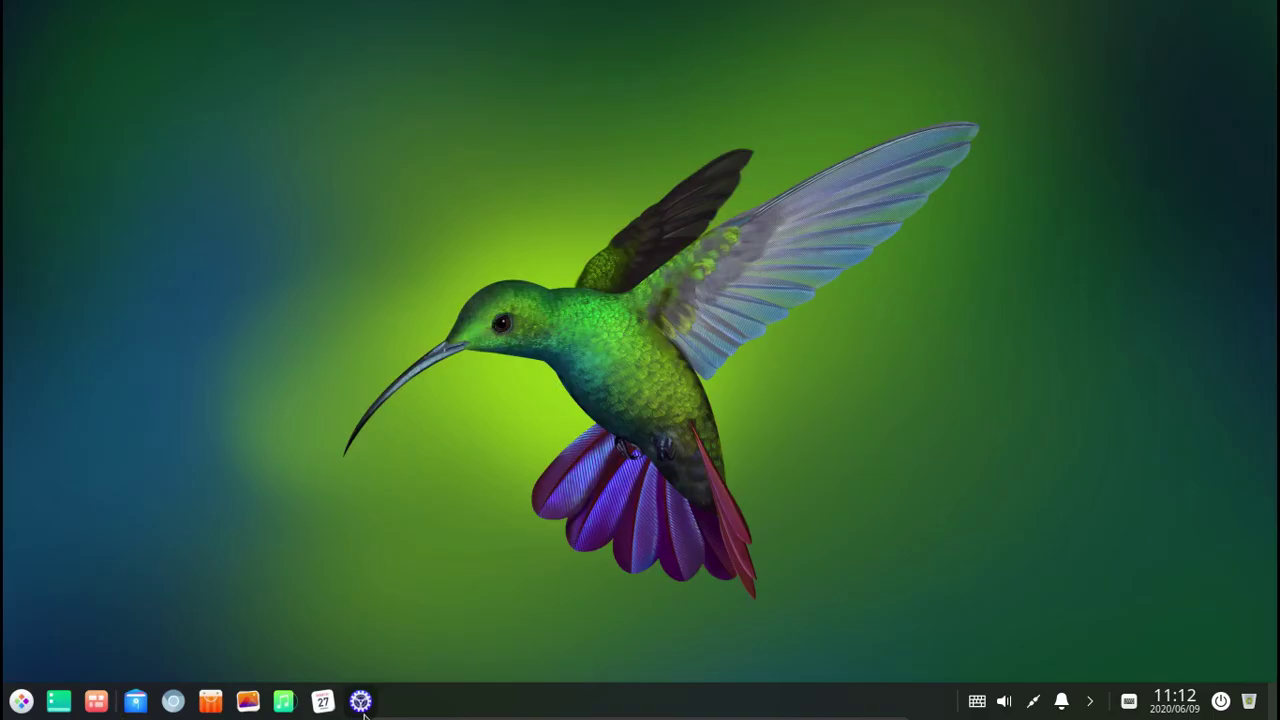
Bring the Personalization settings up from the dock and close them.
mouse_move(362, 708)
click(372, 667)
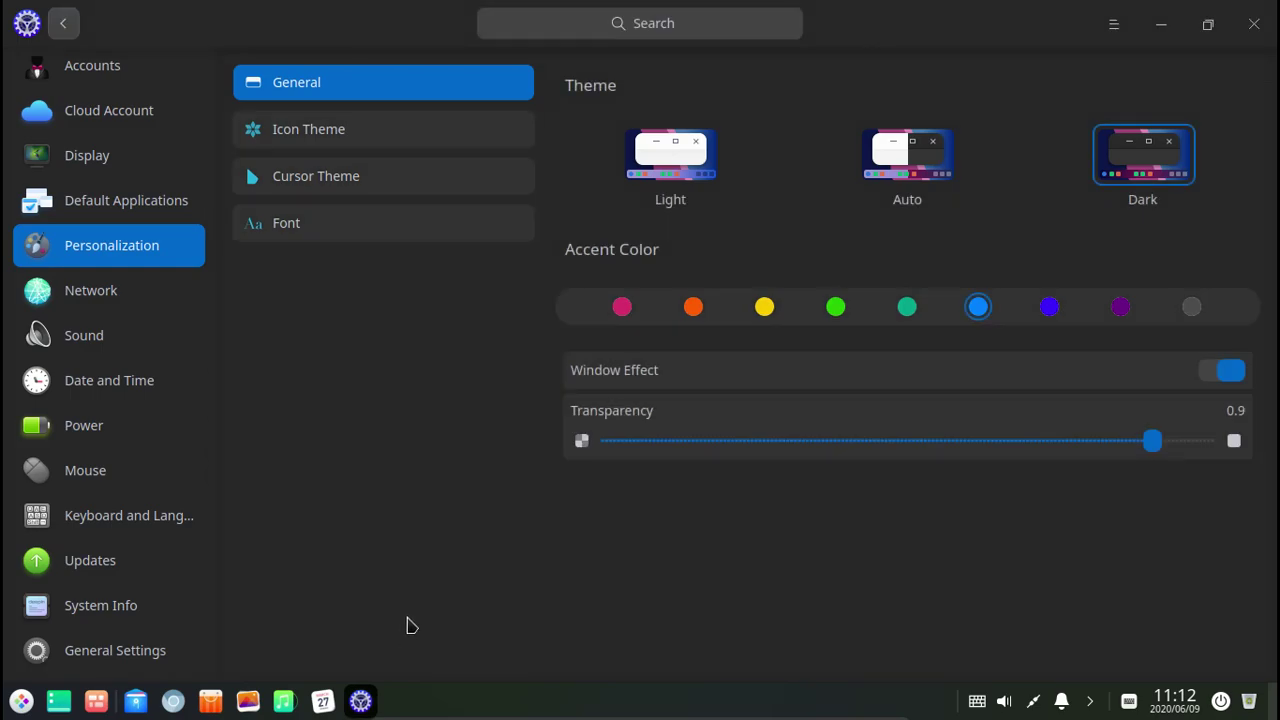
click(1256, 27)
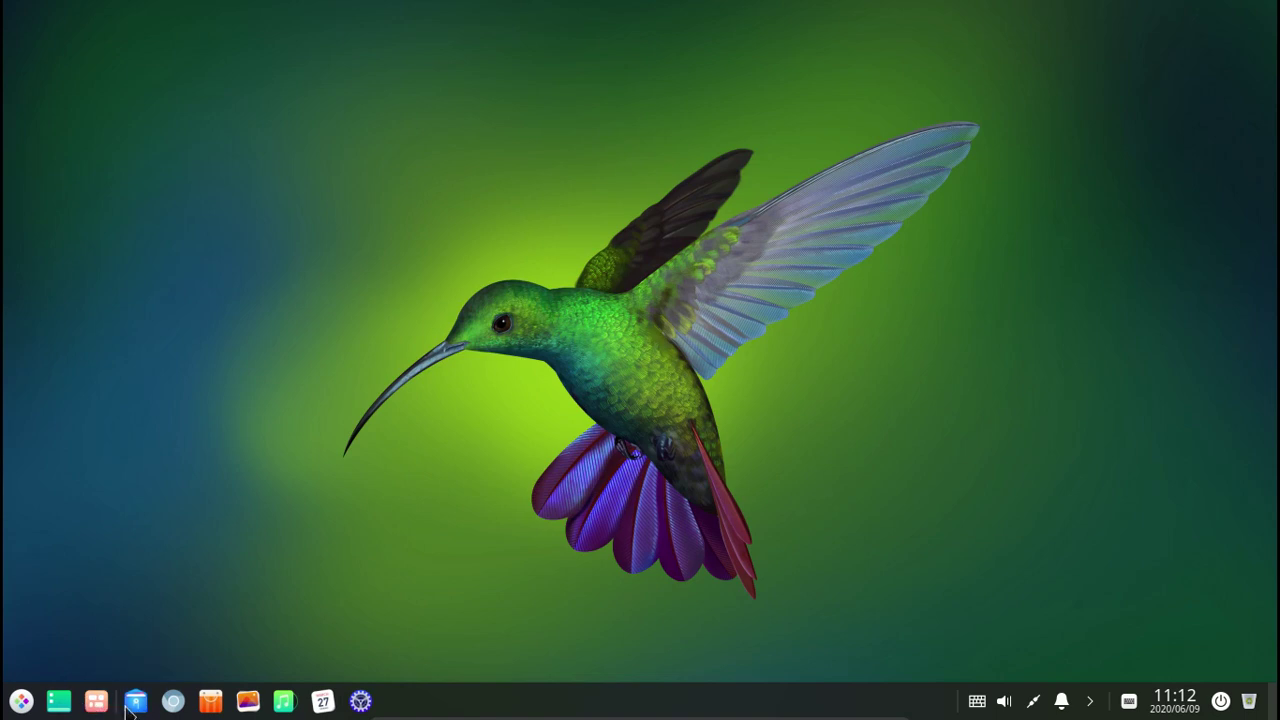
Open and dismiss the launcher and the desktop menu, then reopen the launcher.
click(21, 701)
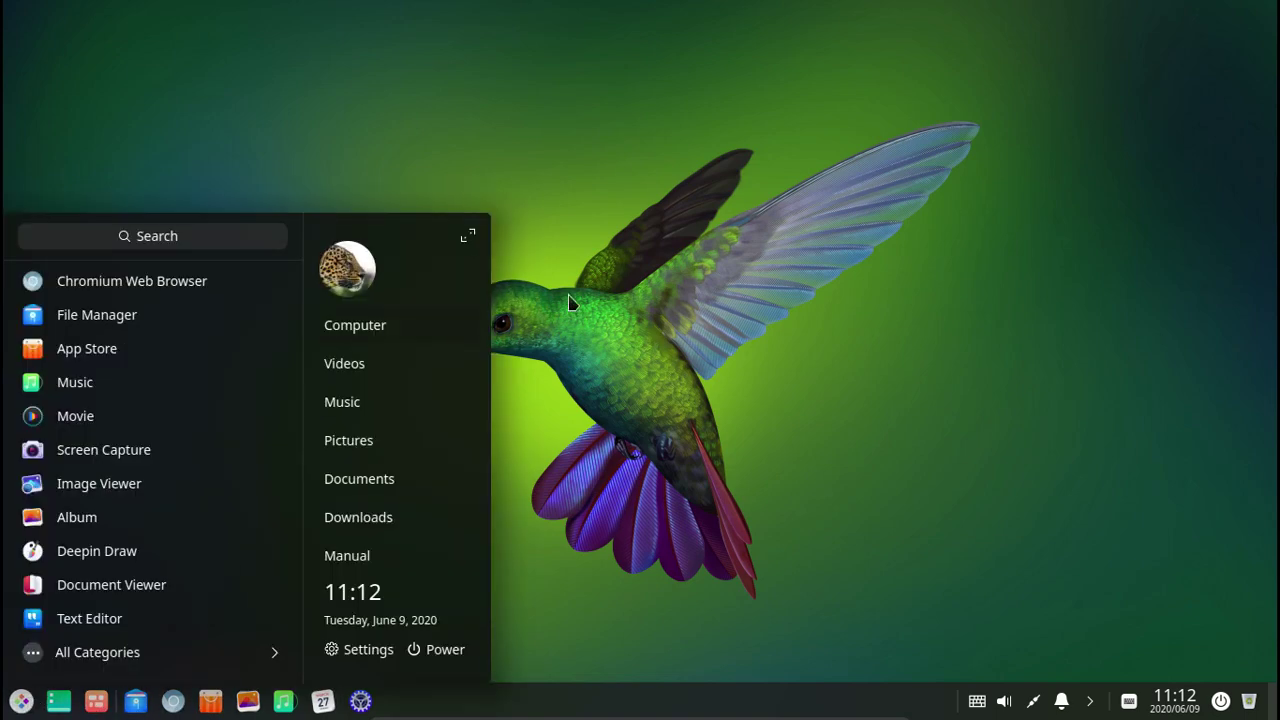
click(616, 328)
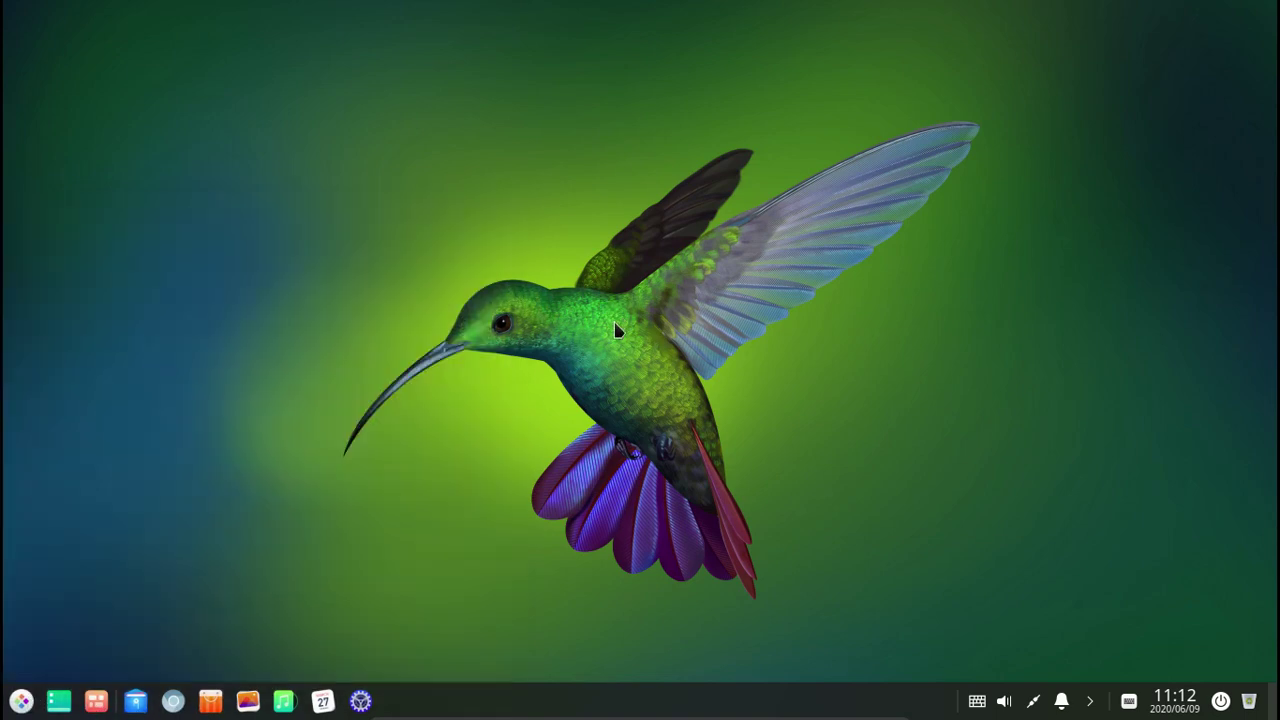
right_click(419, 253)
click(166, 614)
click(24, 700)
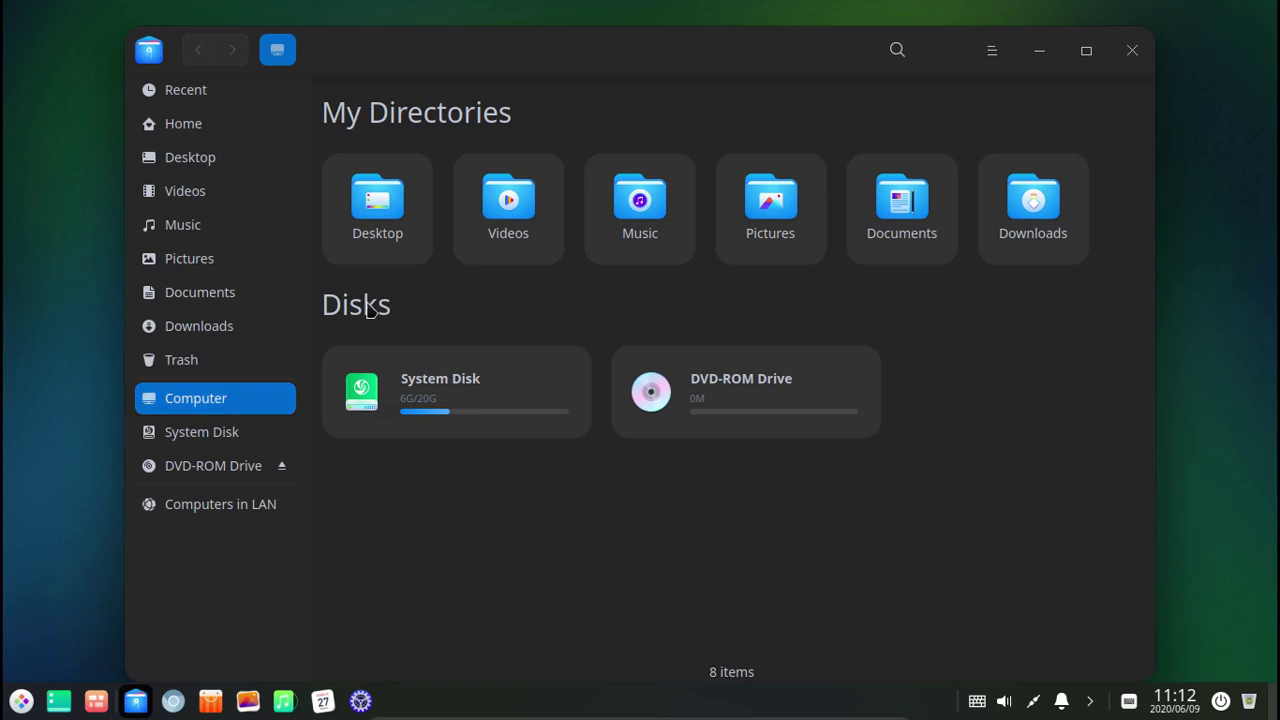
Open Pictures > Wallpapers and view abc-123.jpg in Image Viewer.
double_click(797, 220)
click(437, 193)
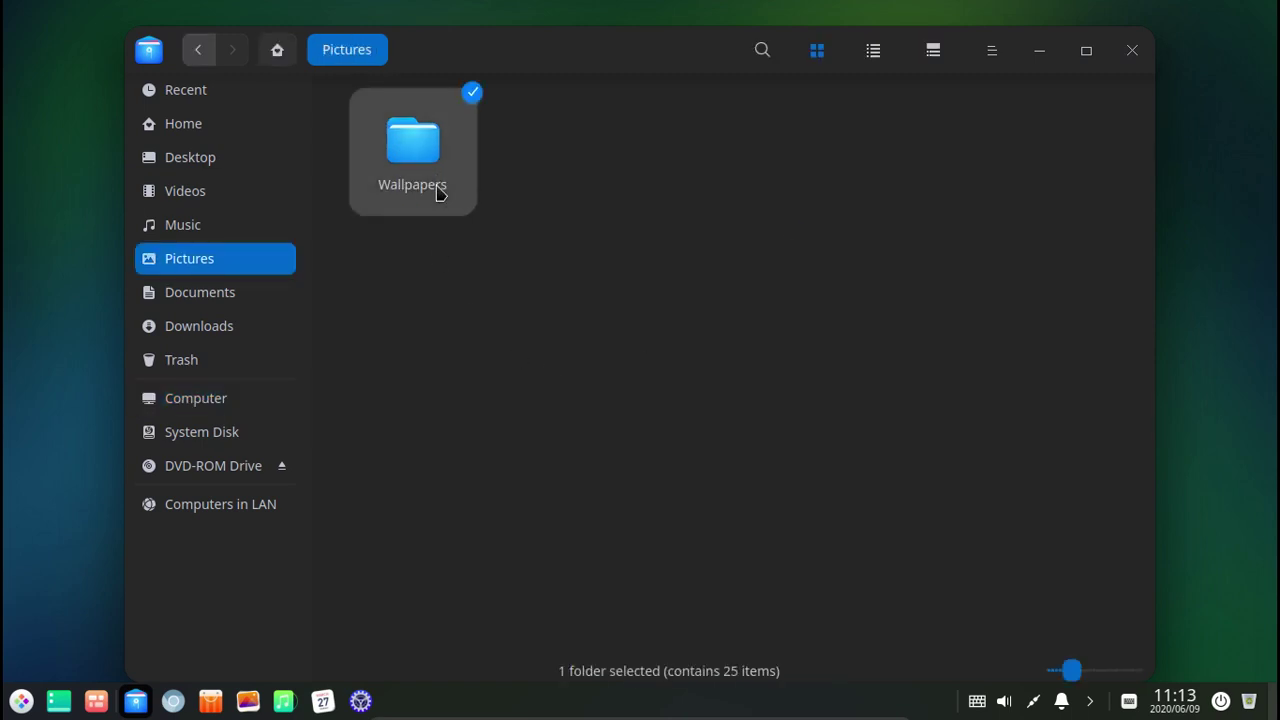
double_click(437, 193)
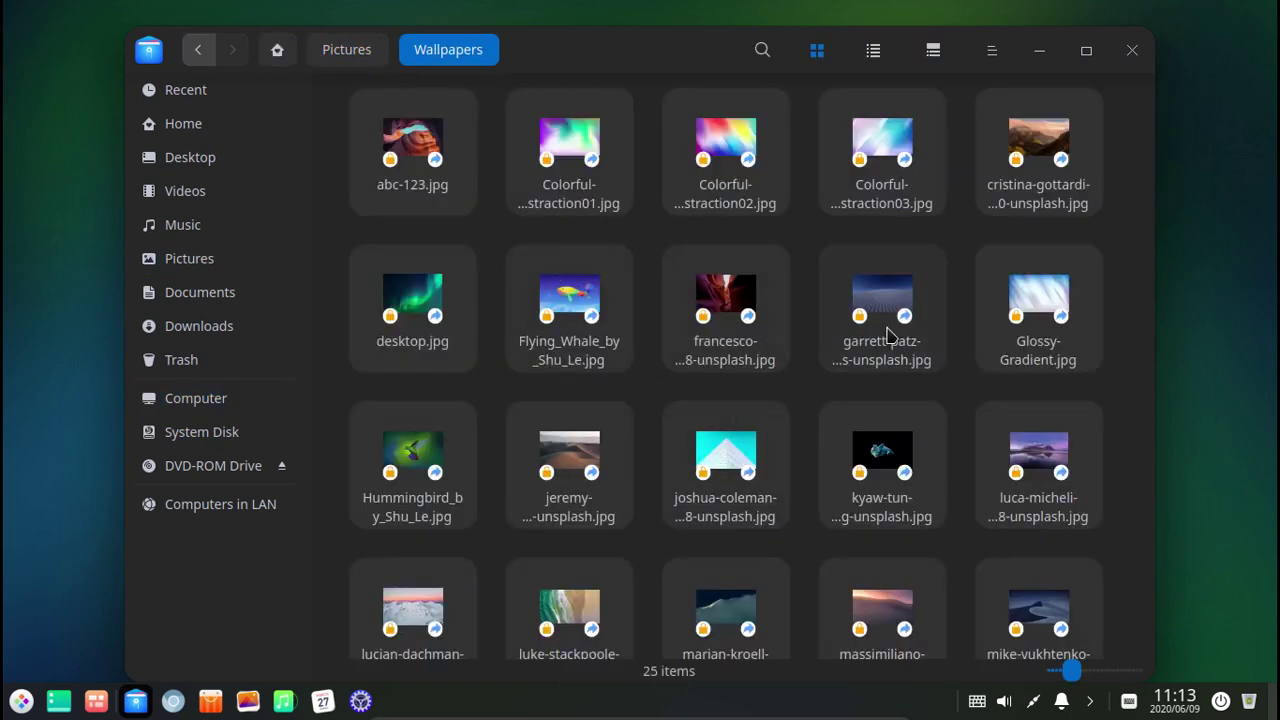
double_click(420, 180)
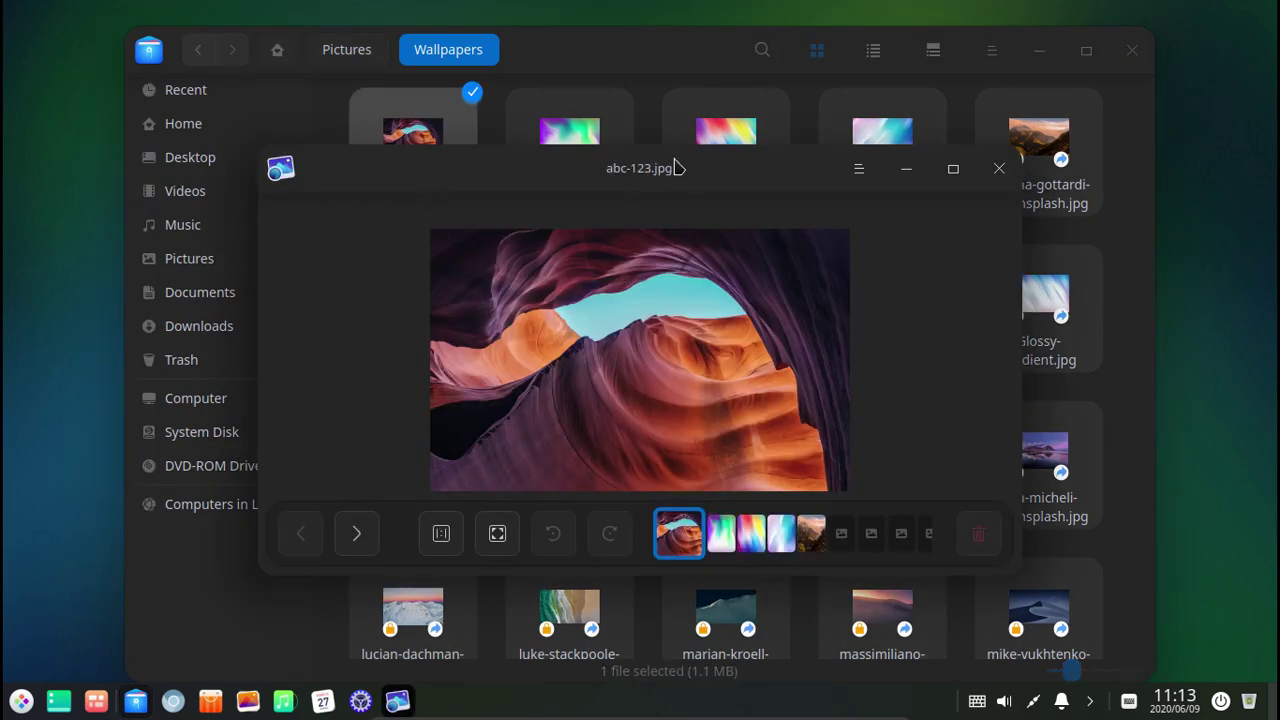
drag(689, 171, 632, 134)
View Colorful-Abstraction02.jpg, Colorful-Abstraction03.jpg and the desert dune, then close the viewer and file manager.
click(694, 500)
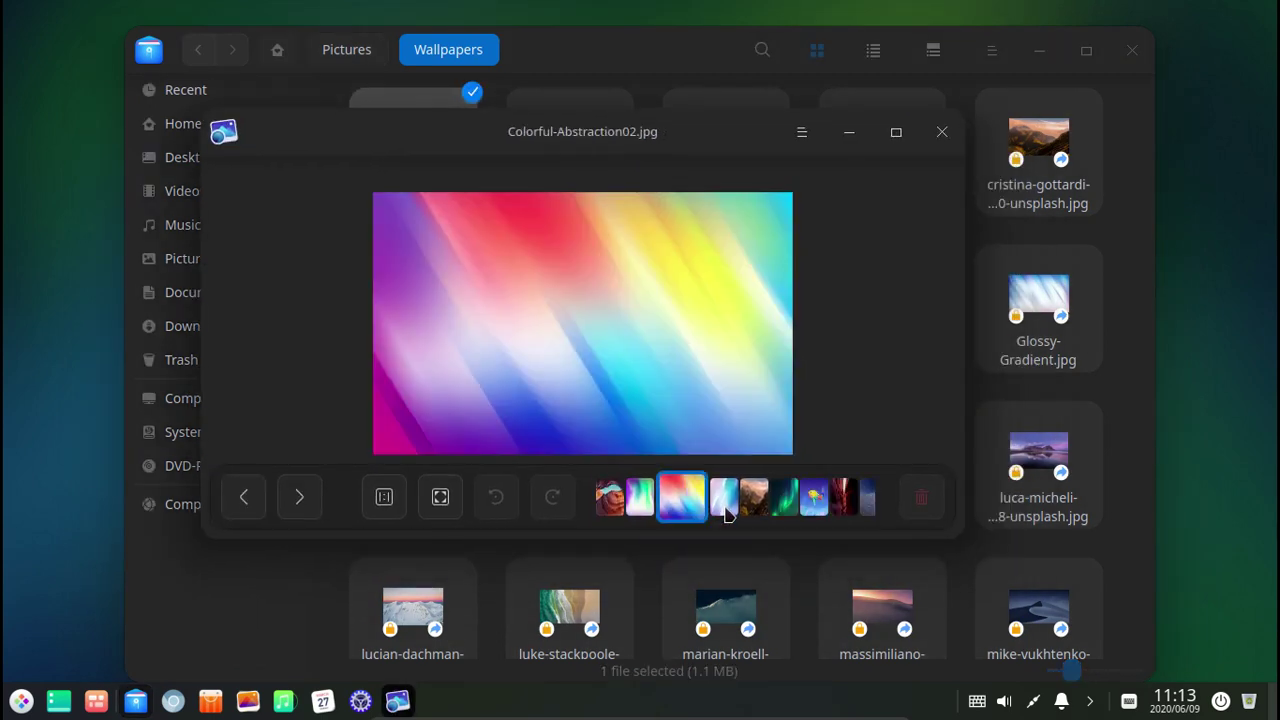
click(731, 505)
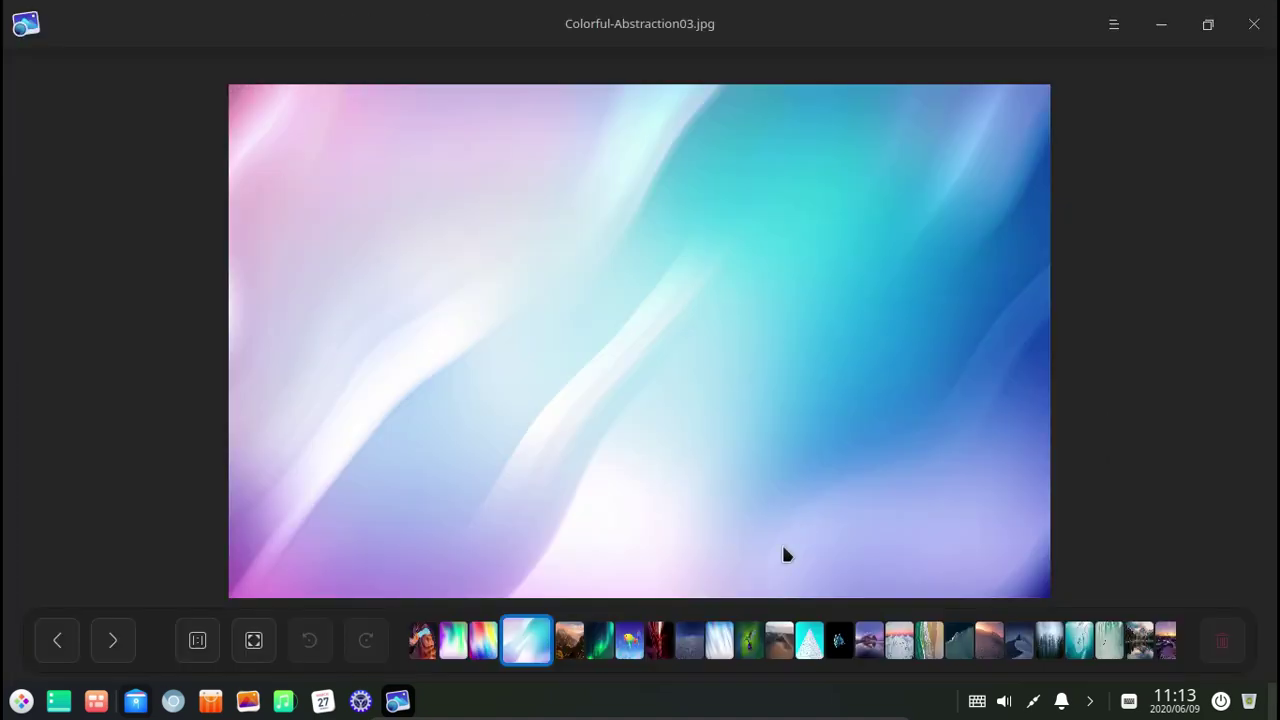
click(1000, 643)
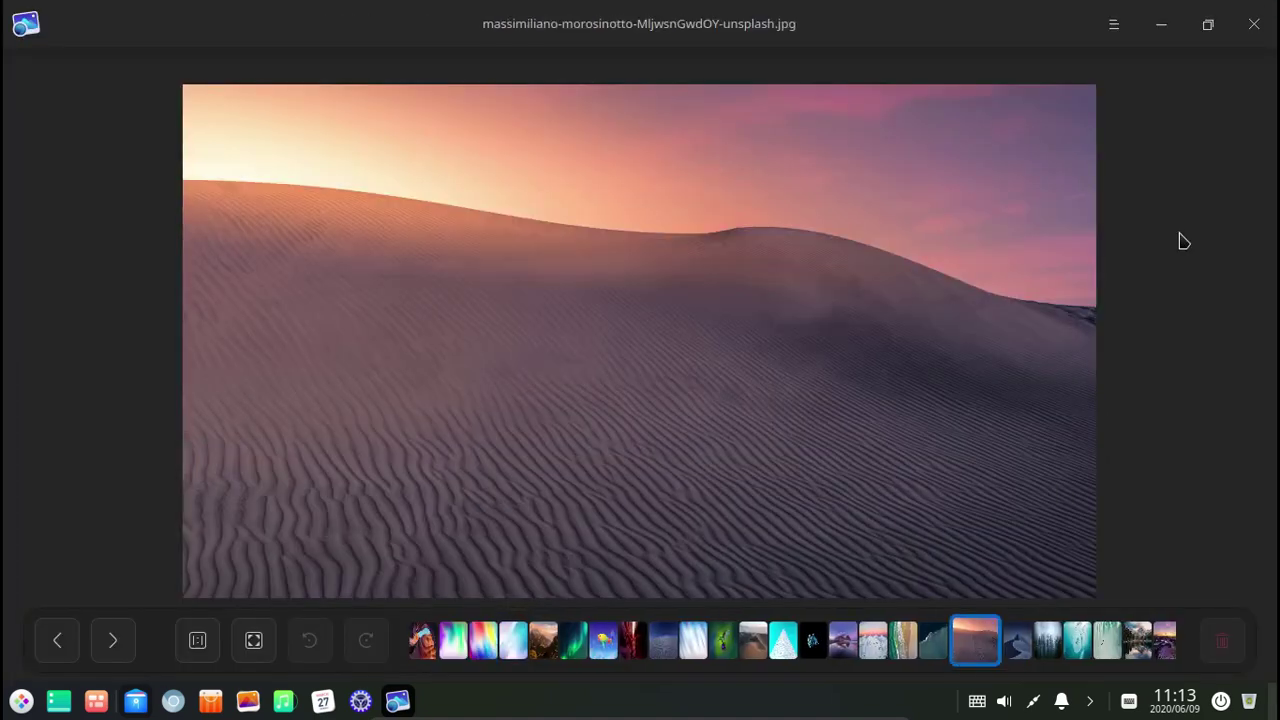
click(1254, 23)
click(1131, 51)
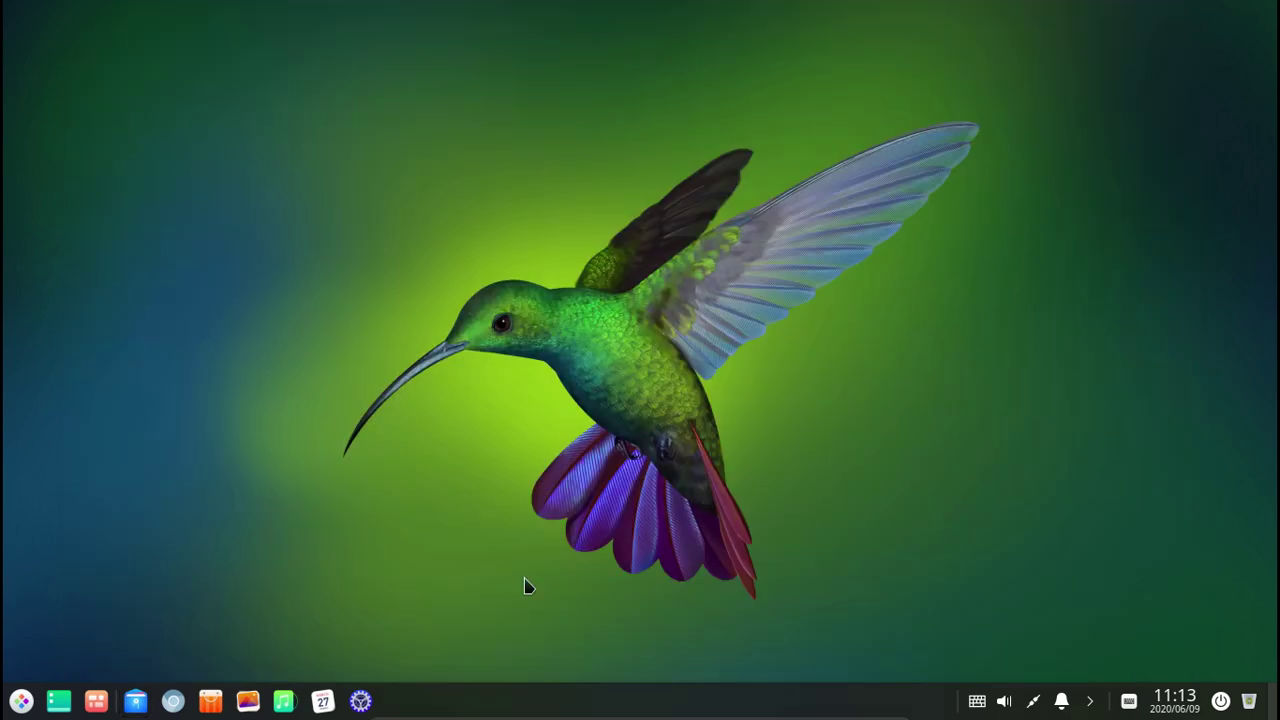
Open and close the calendar, then fully exit the music player instead of minimizing to tray.
click(323, 702)
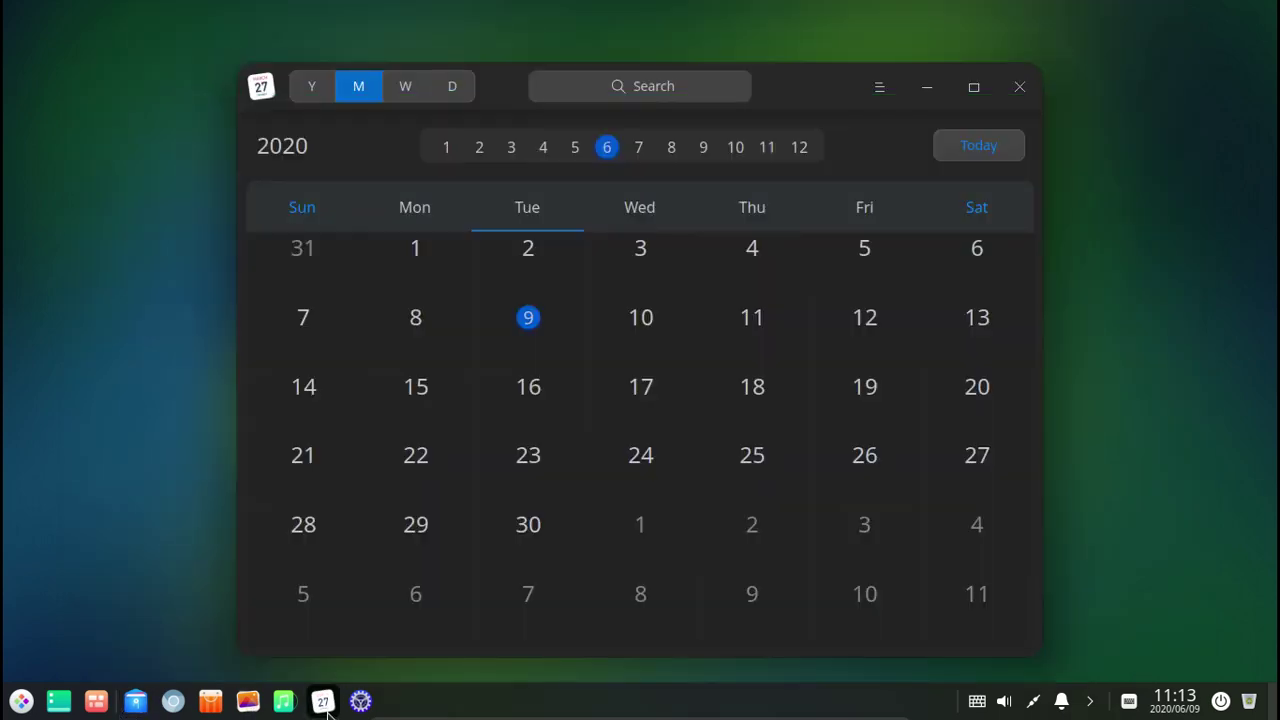
click(1020, 88)
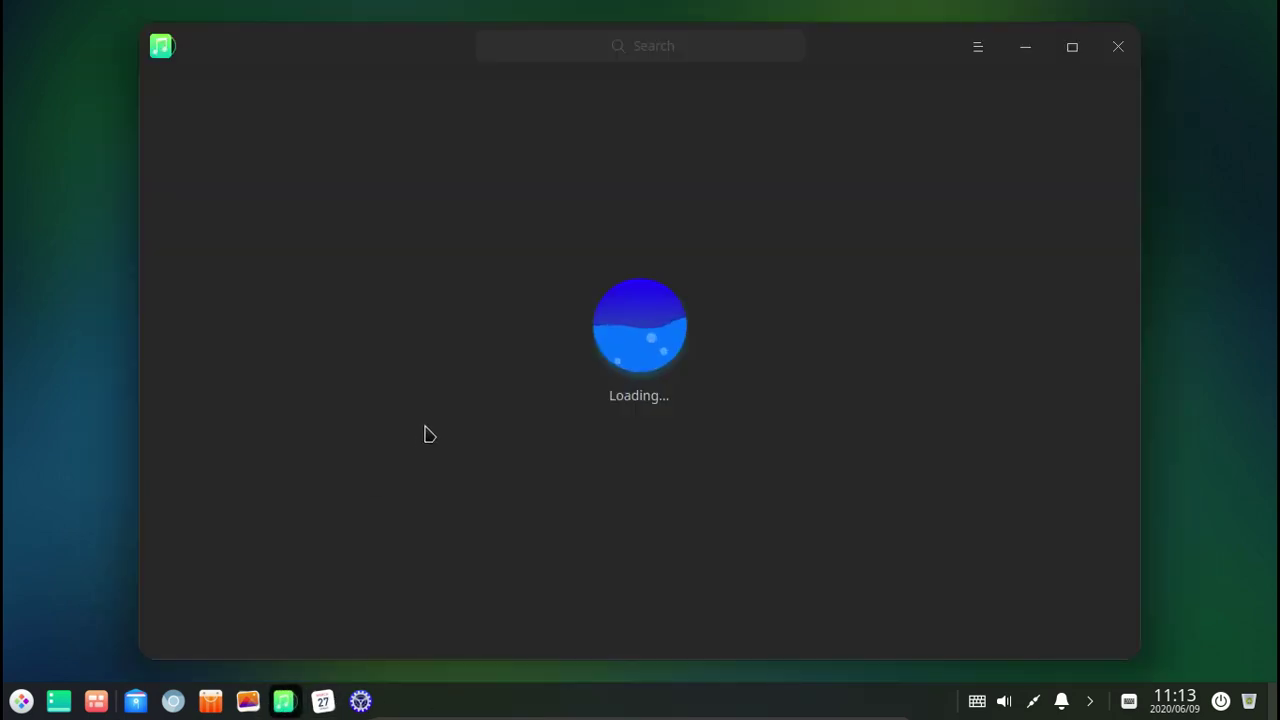
drag(878, 41, 888, 37)
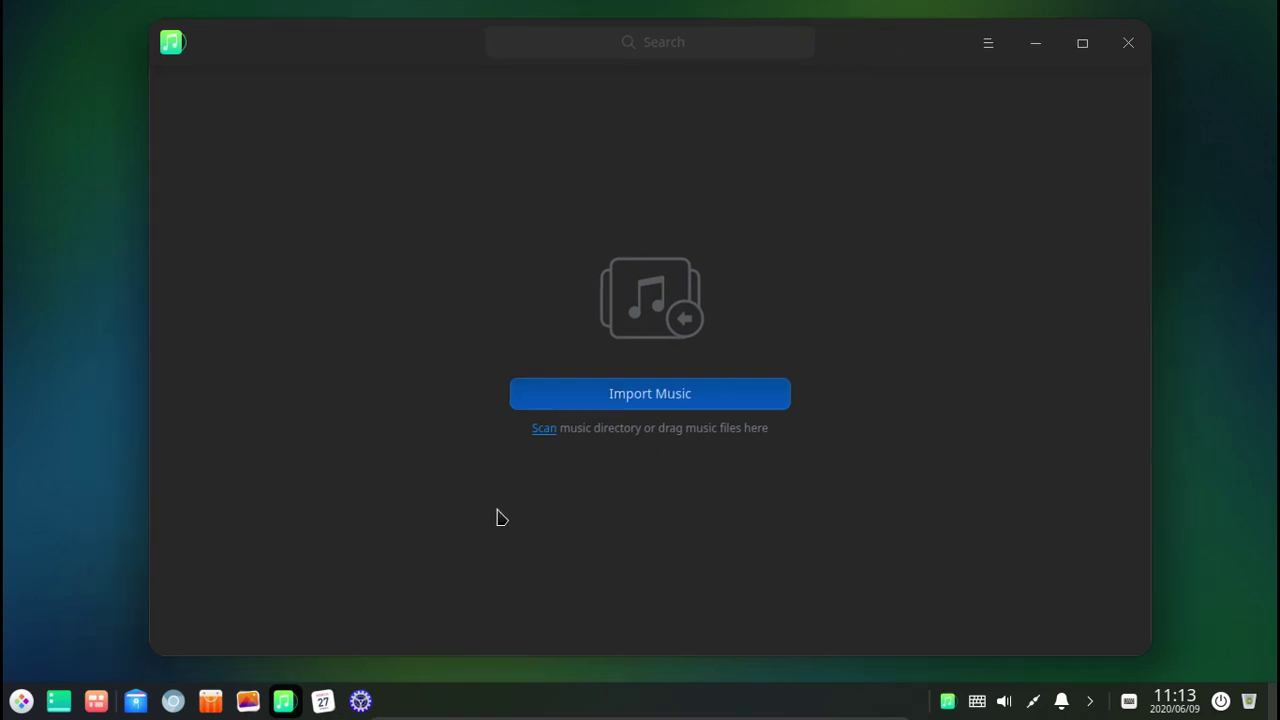
click(1128, 45)
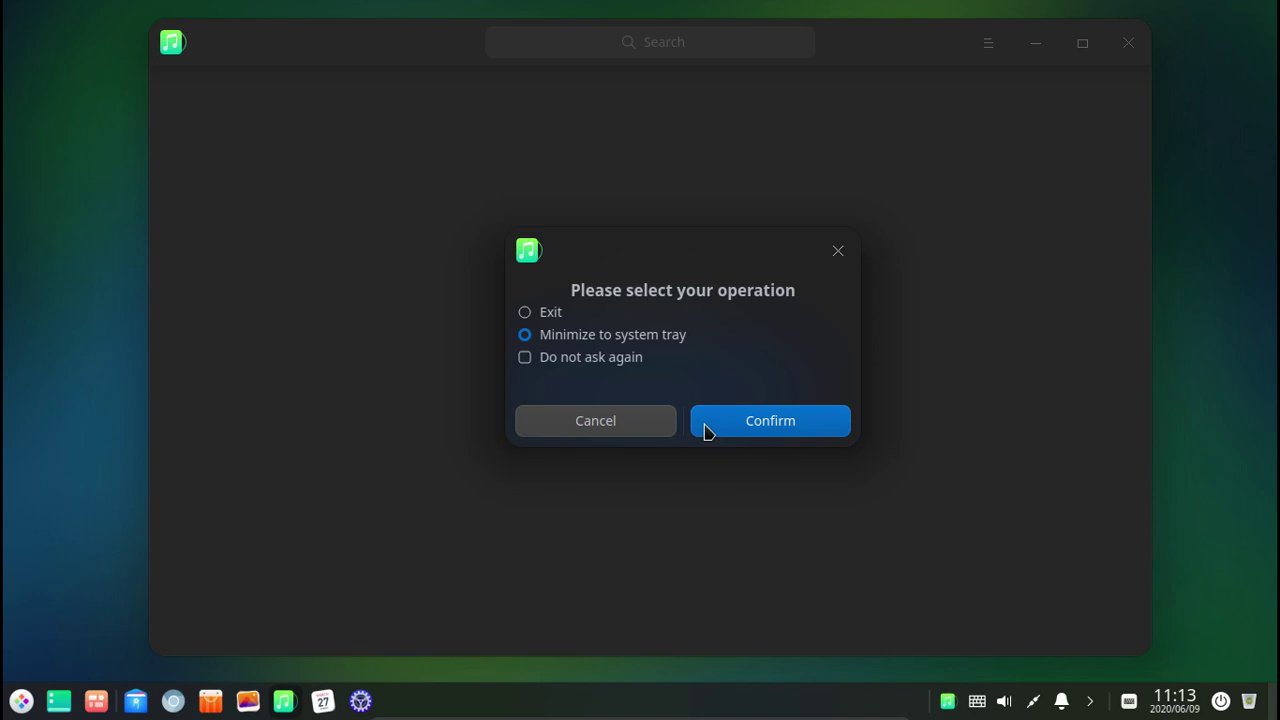
click(553, 314)
click(738, 423)
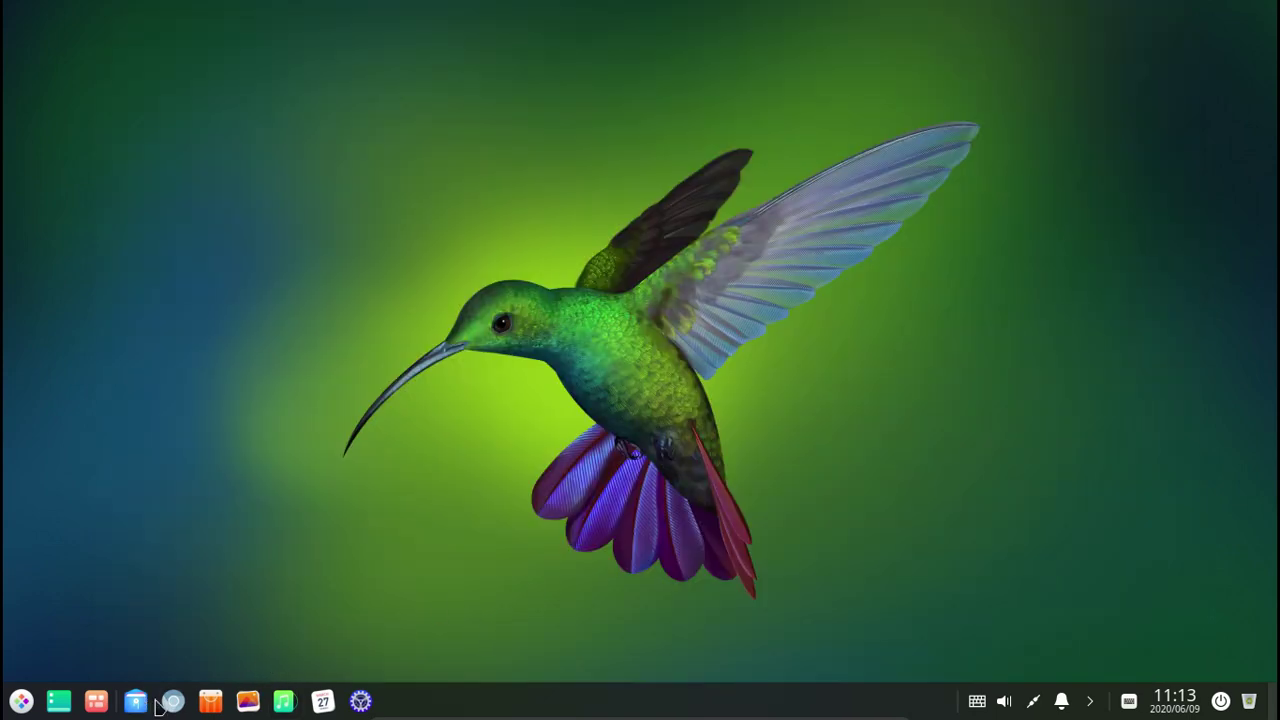
Launch Chromium, maximize it, and search for DEEPIN.
click(169, 703)
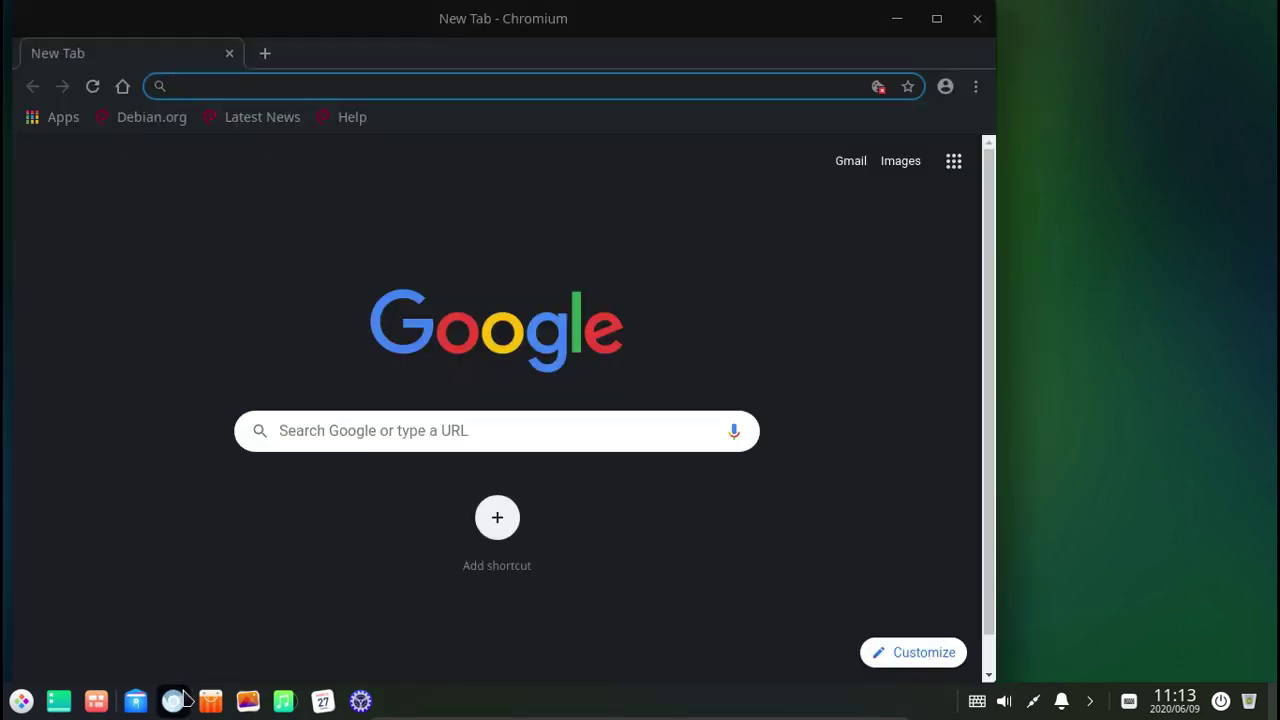
double_click(549, 41)
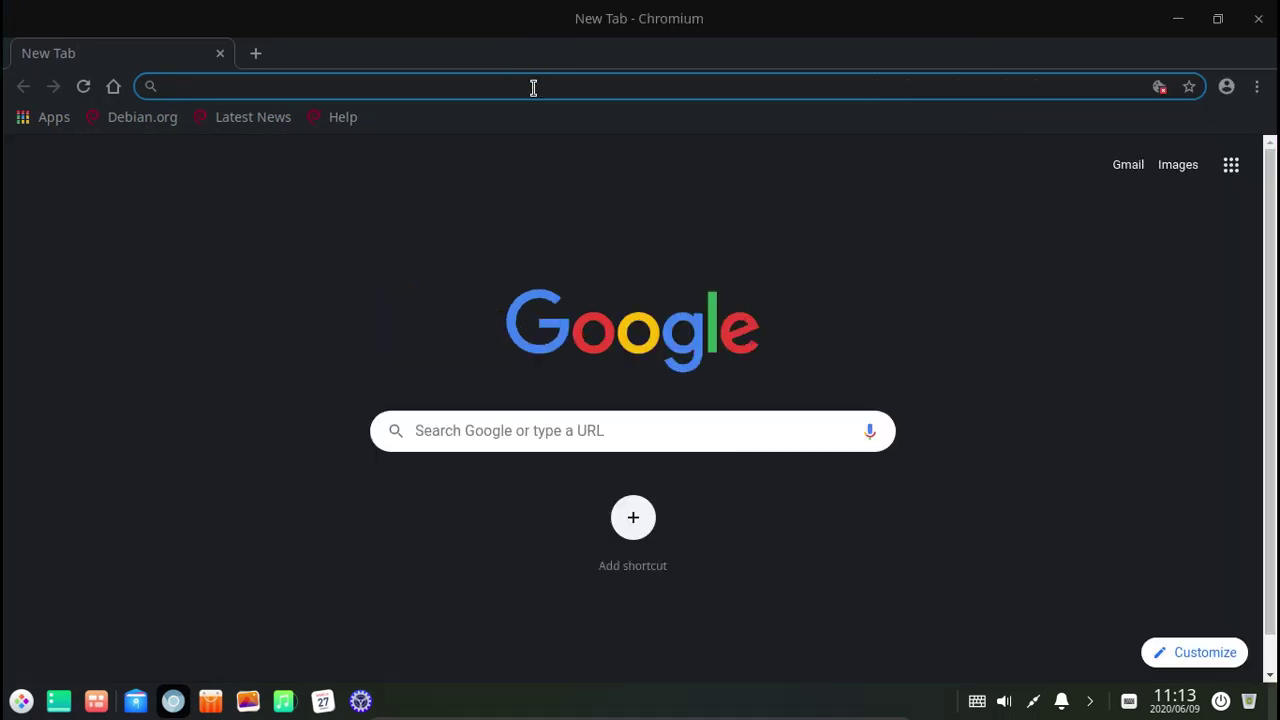
text(DEEPIN)
key(Return)
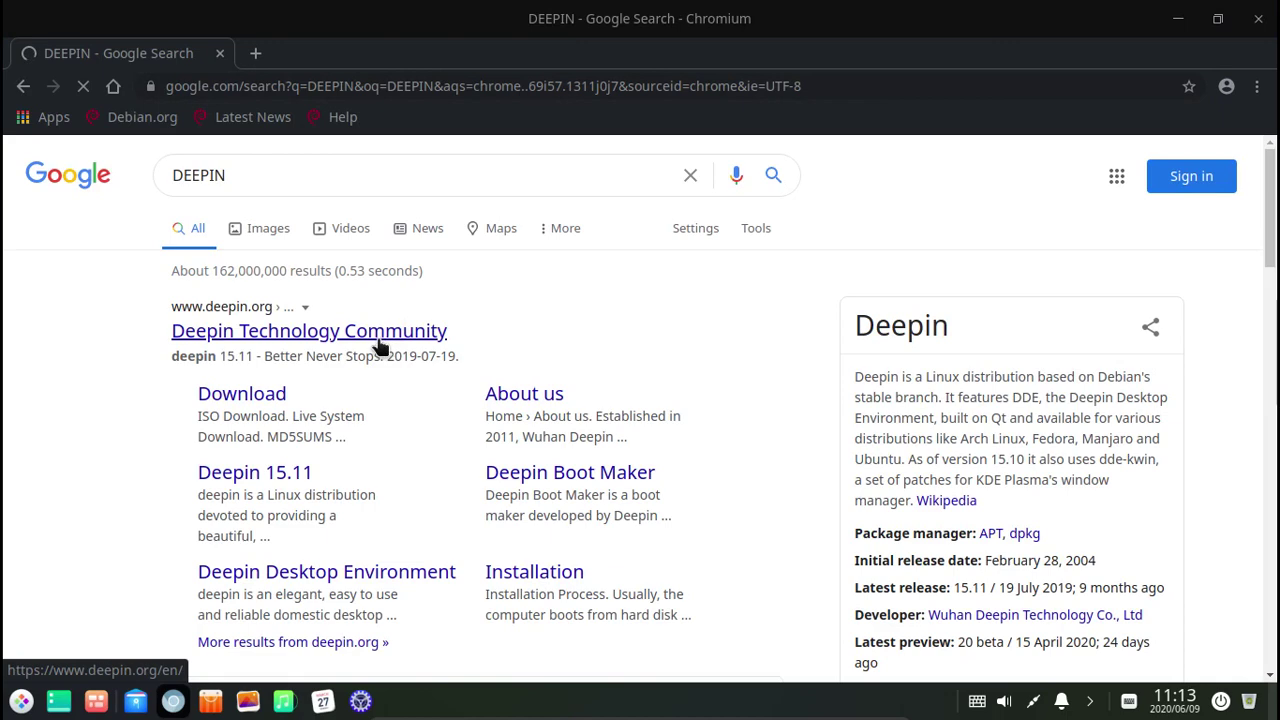
Open deepin.org's Deepin Desktop Environment page in a new tab, close the search tab, and minimize Chromium.
click(335, 340)
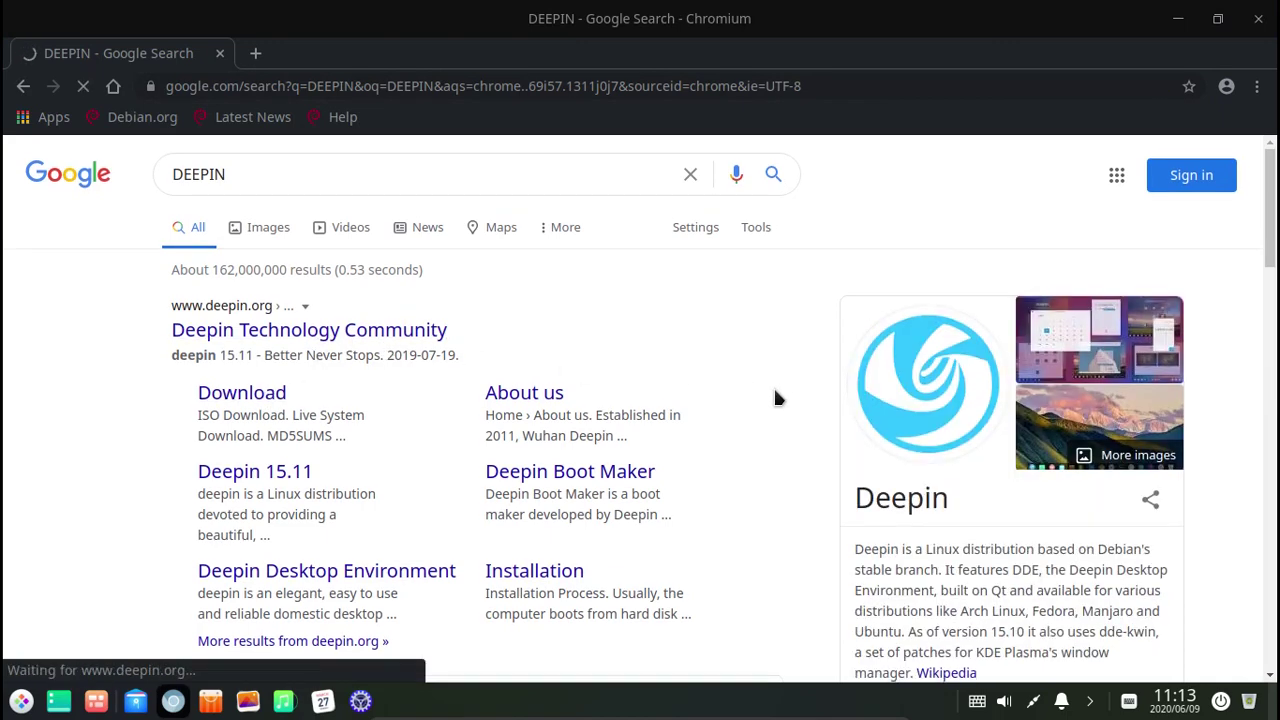
scroll(774, 391, down, 1)
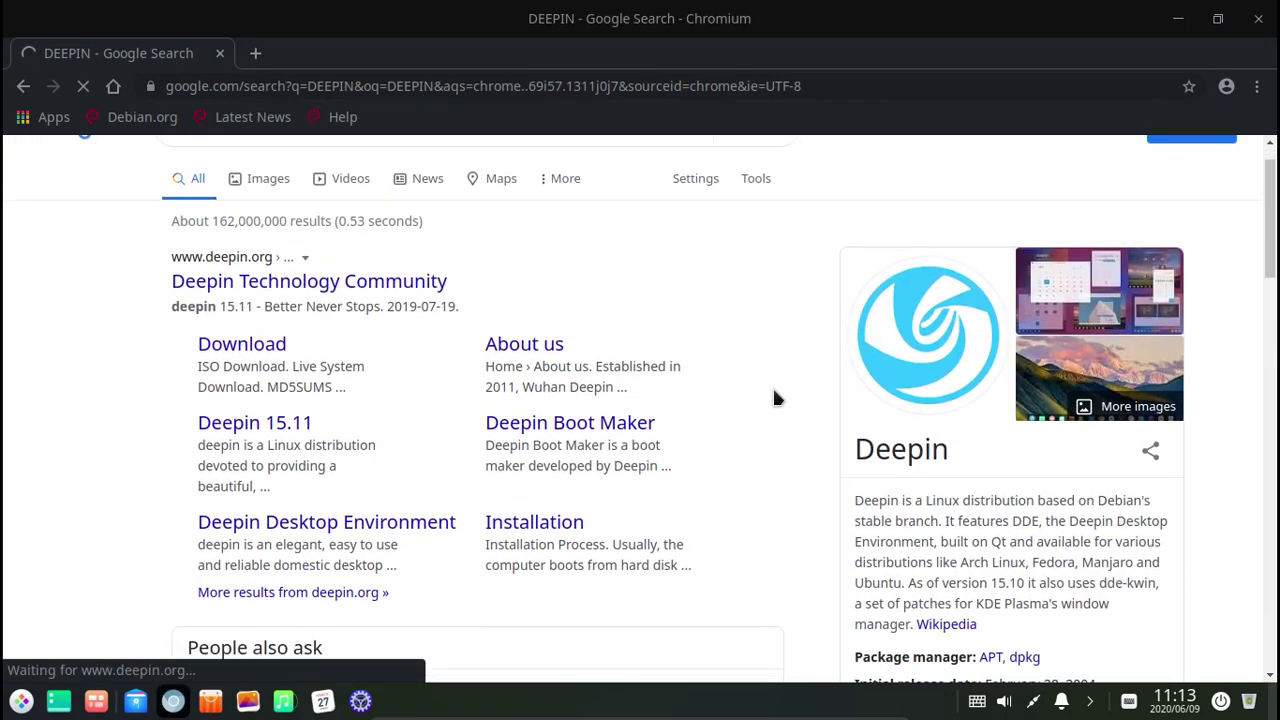
right_click(398, 527)
click(488, 348)
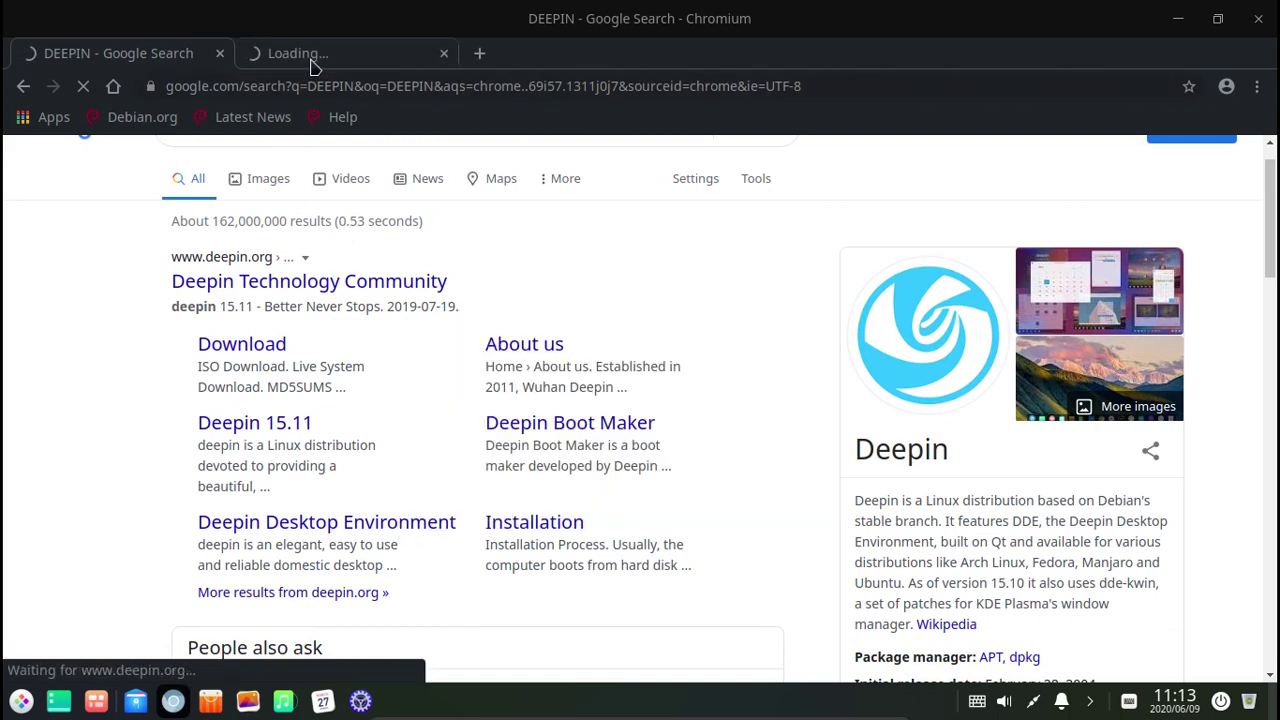
click(313, 66)
click(220, 54)
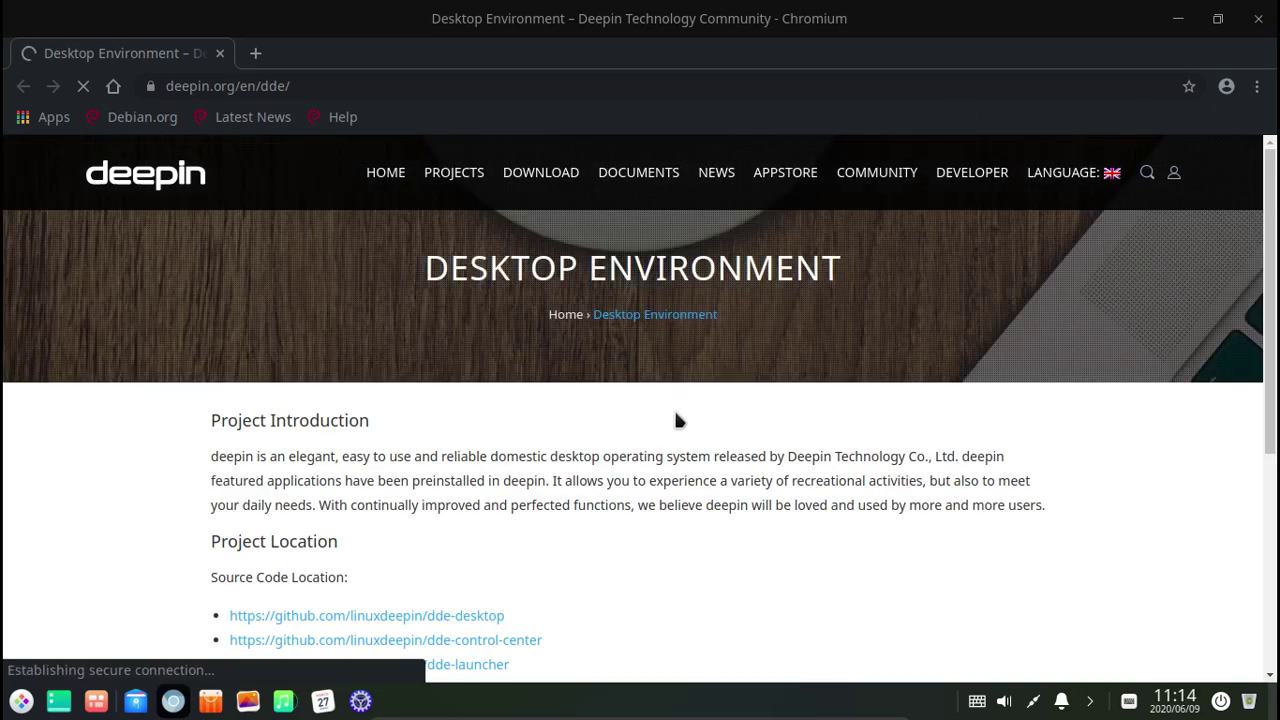
click(1177, 19)
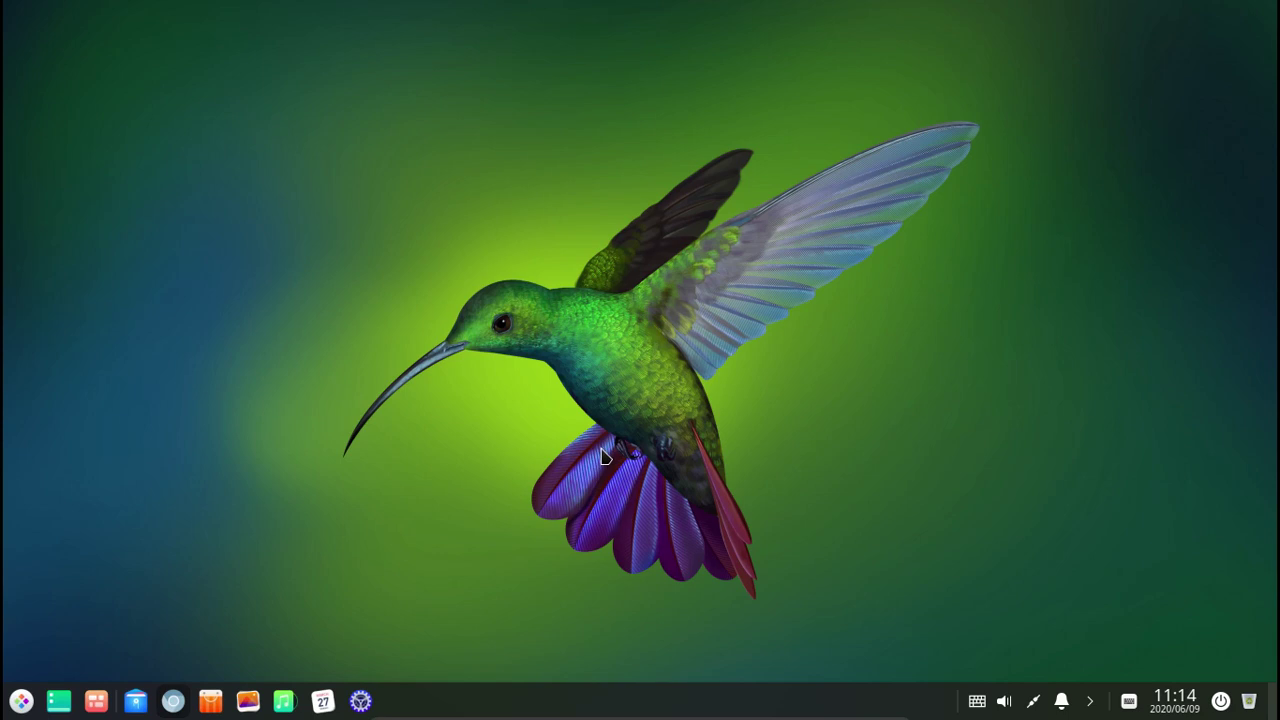
Open Deepin Control Center from the desktop menu and show Personalization's icon themes.
right_click(660, 325)
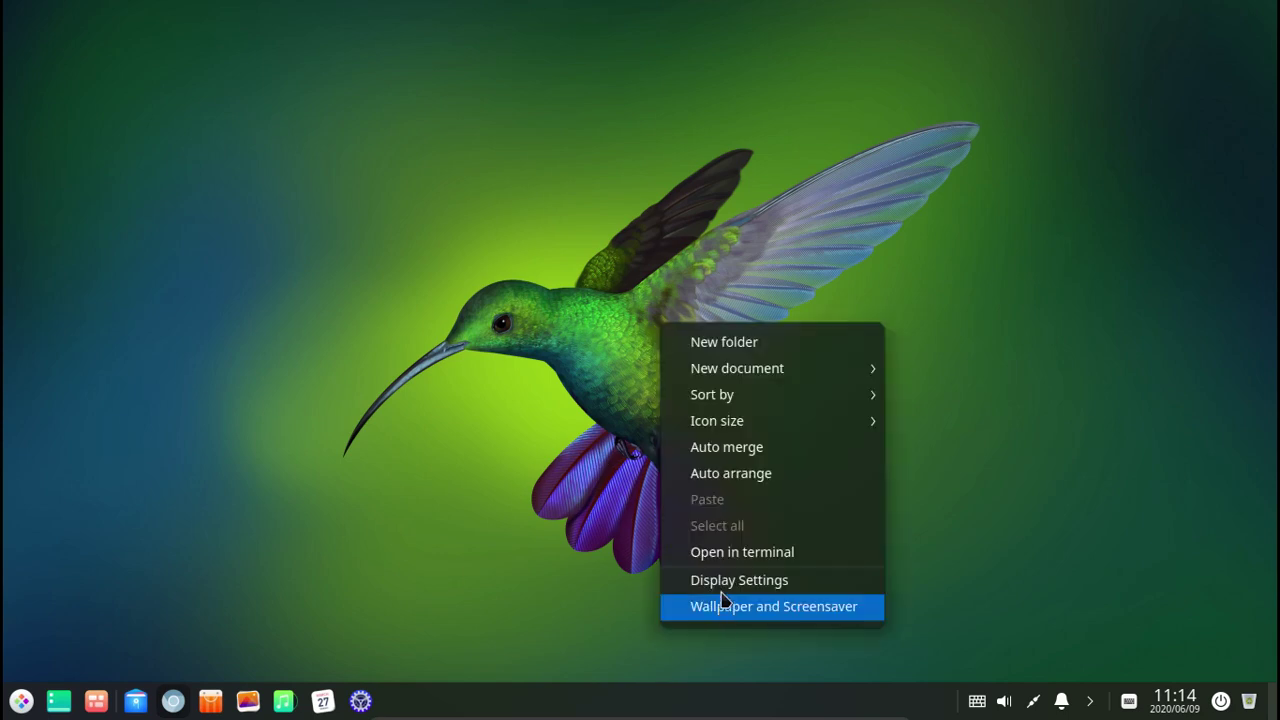
click(598, 521)
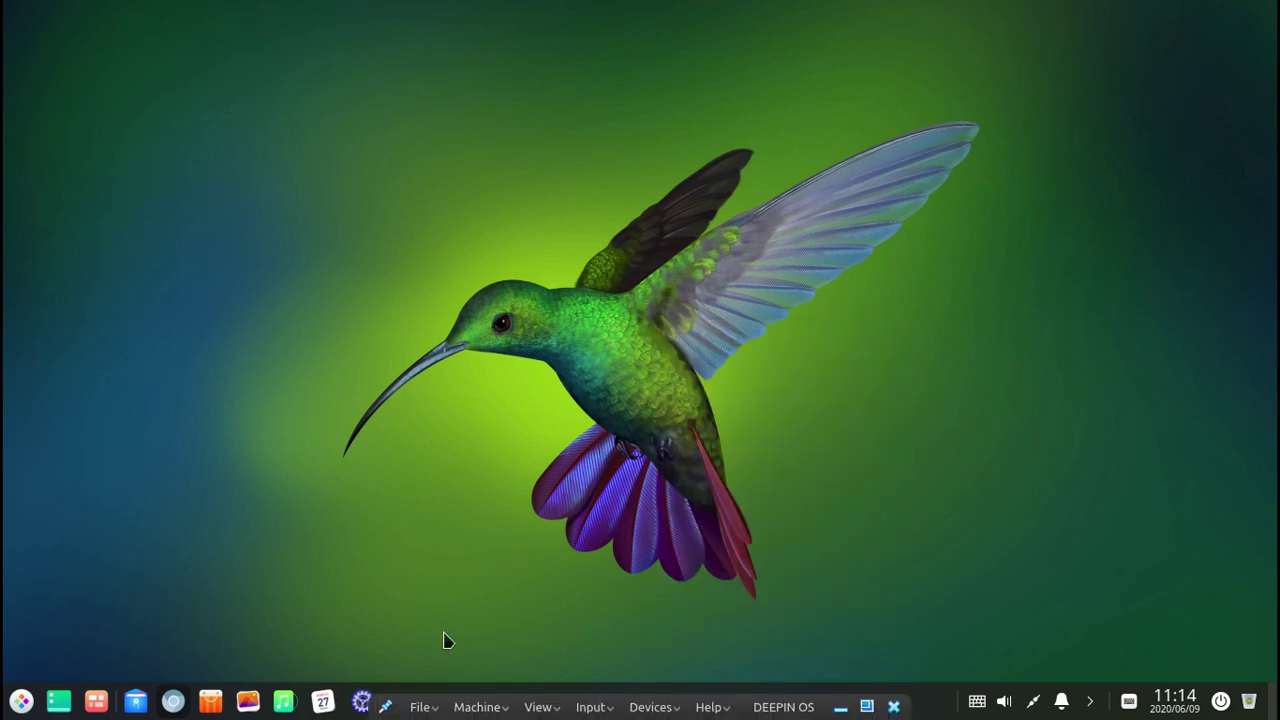
click(360, 701)
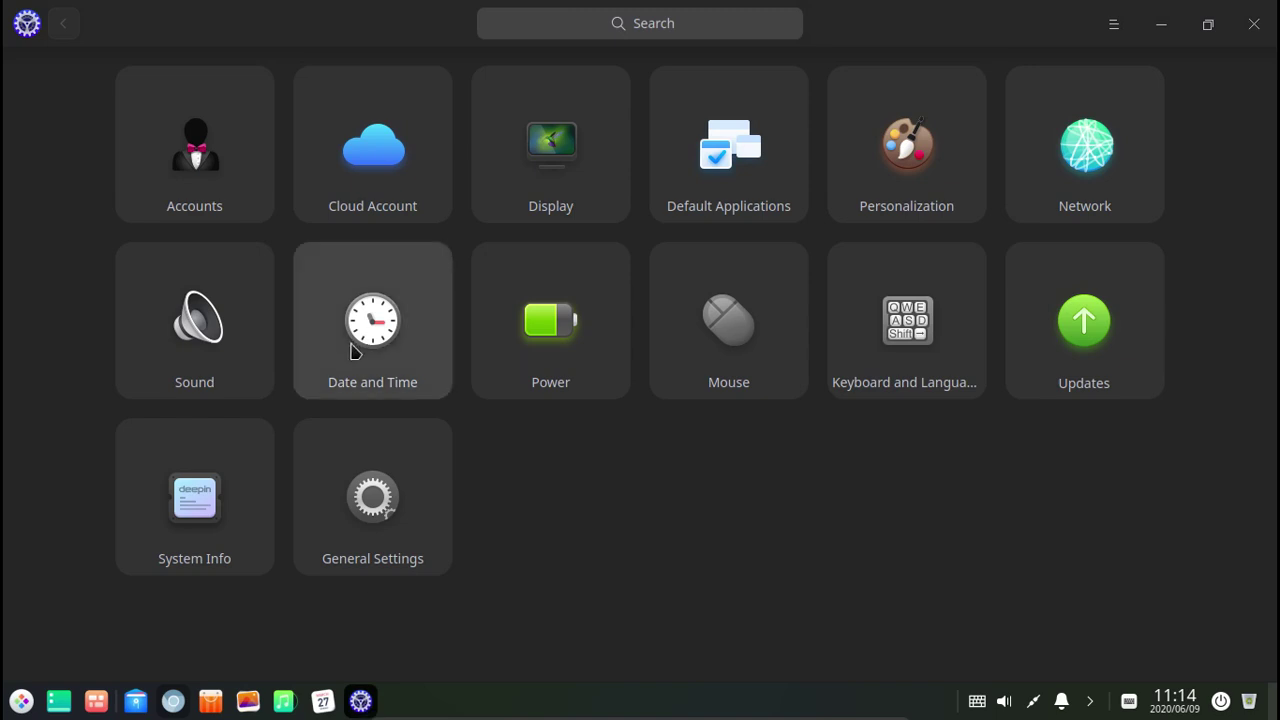
click(924, 180)
click(306, 141)
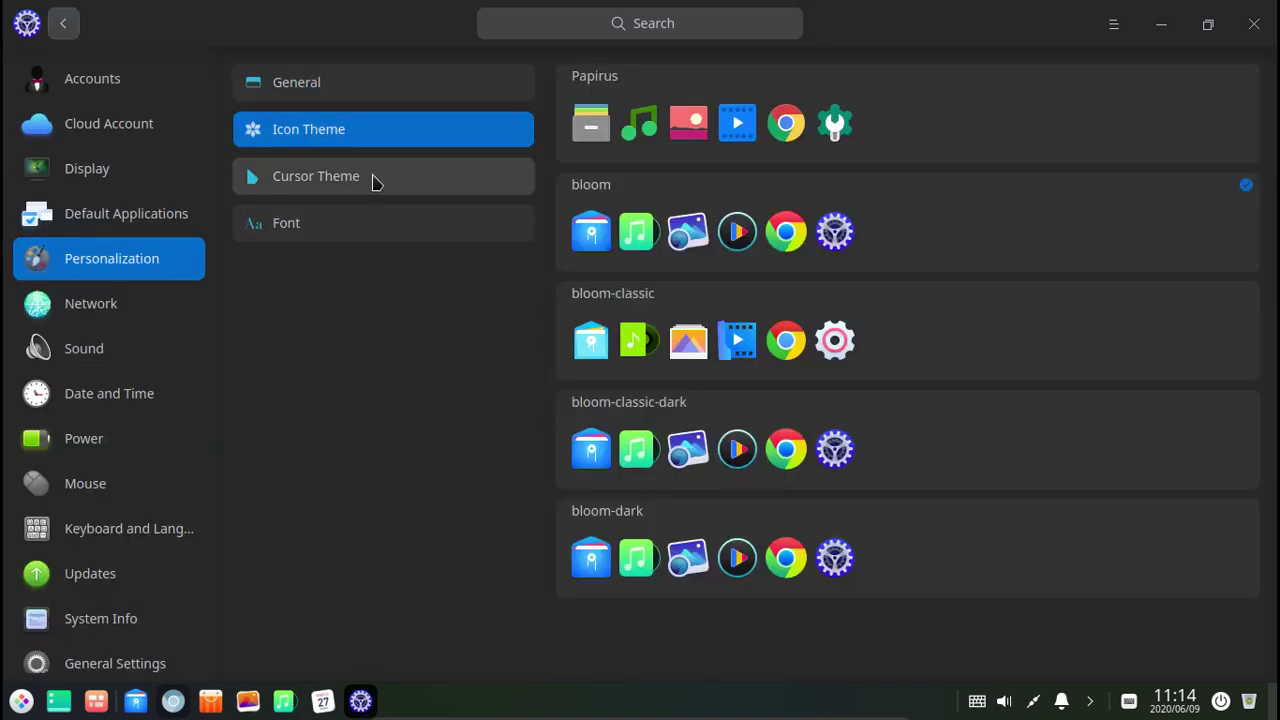
Try the bloom-classic and bloom icon themes, previewing bloom-classic in the launcher.
click(909, 354)
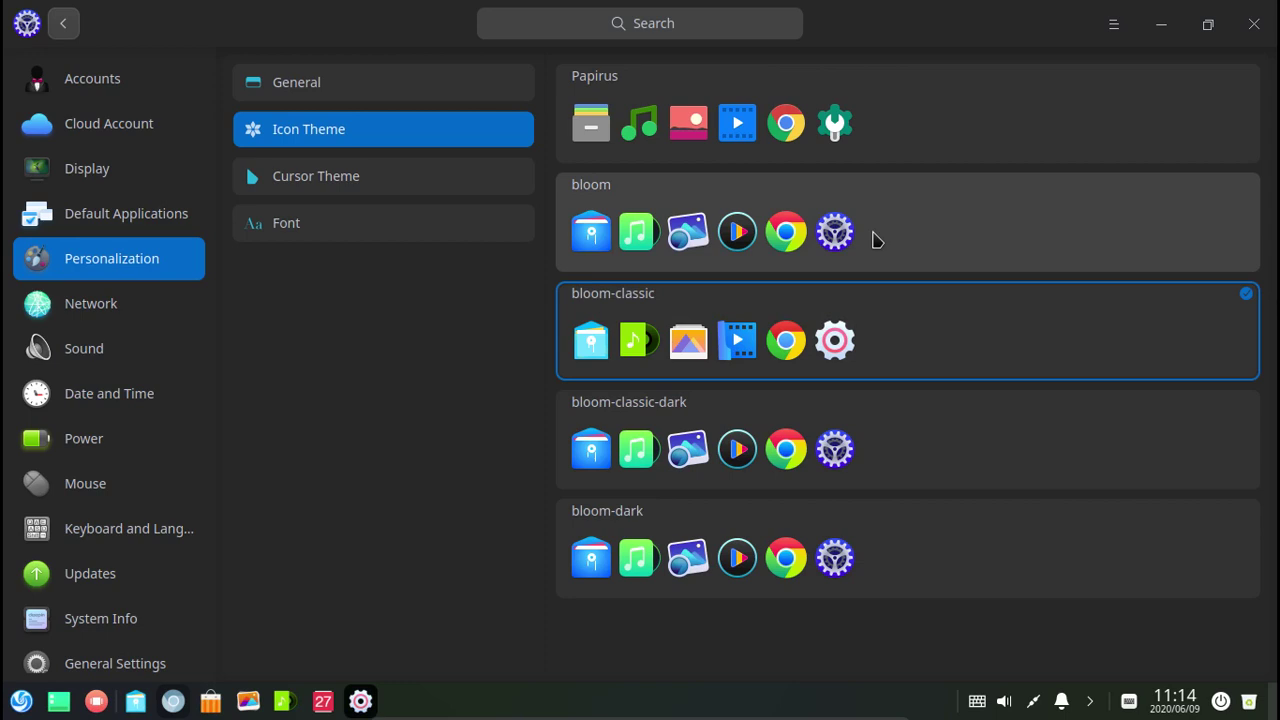
click(926, 261)
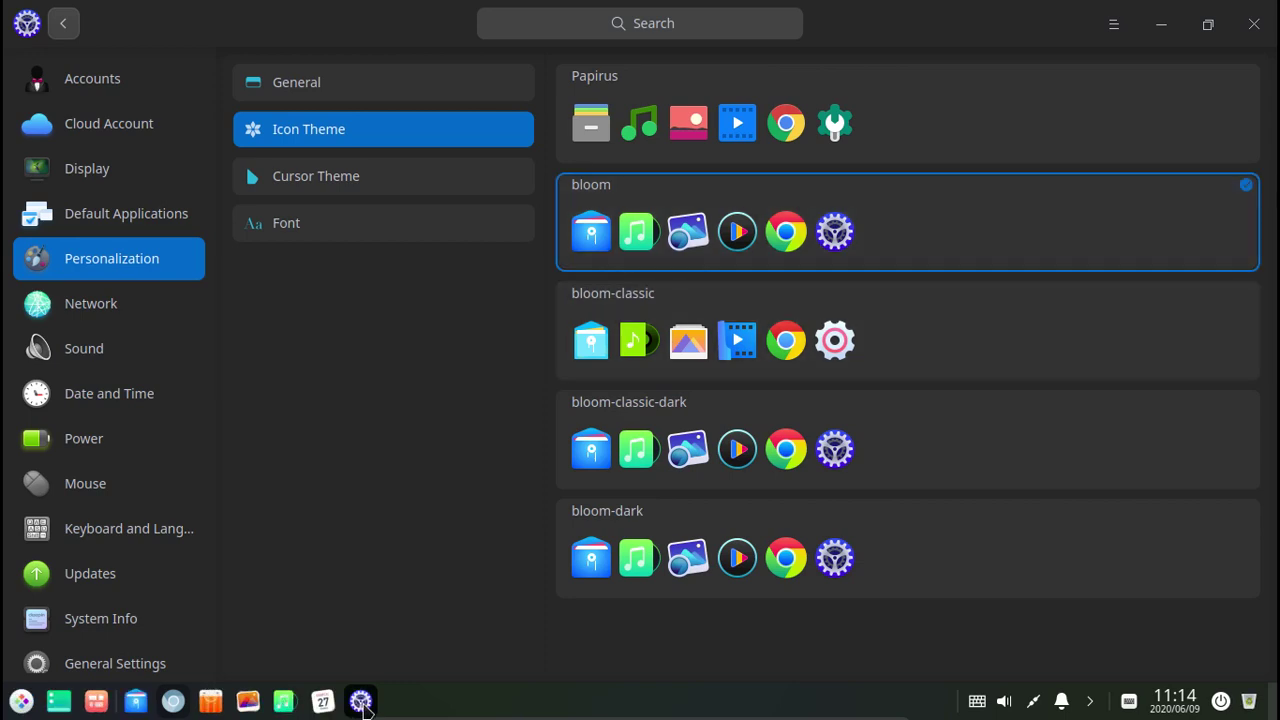
click(871, 363)
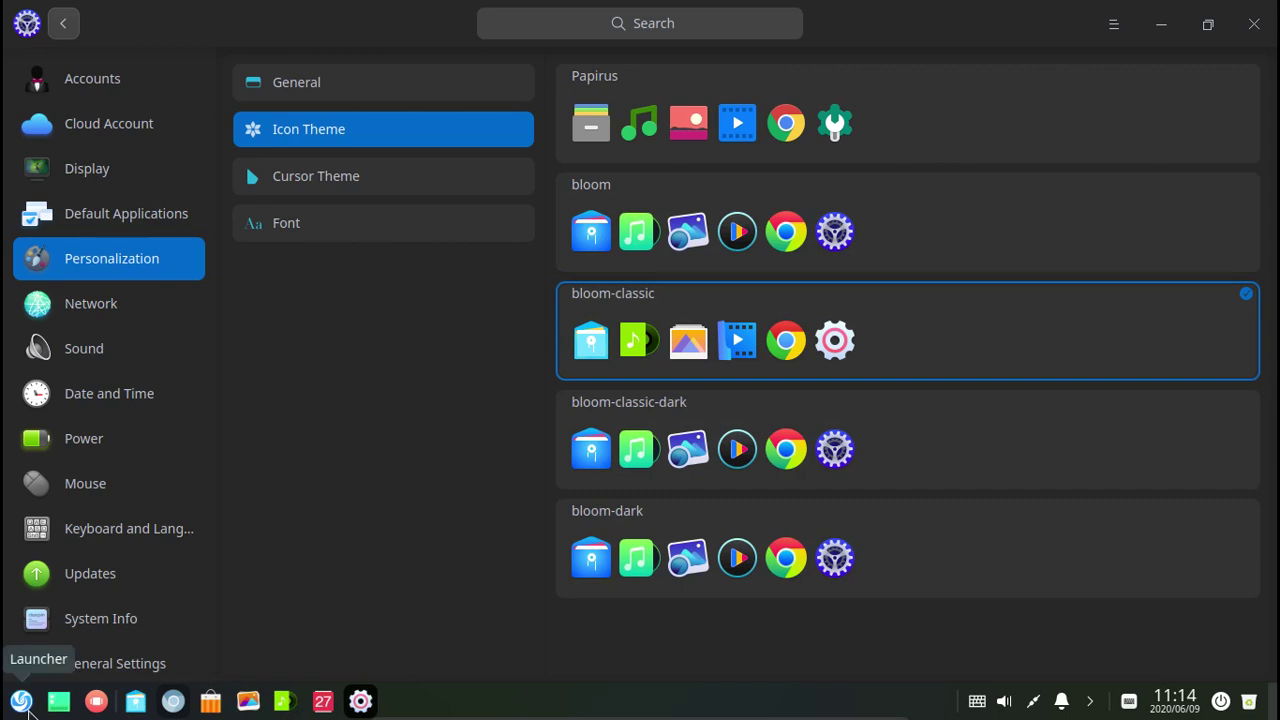
click(21, 701)
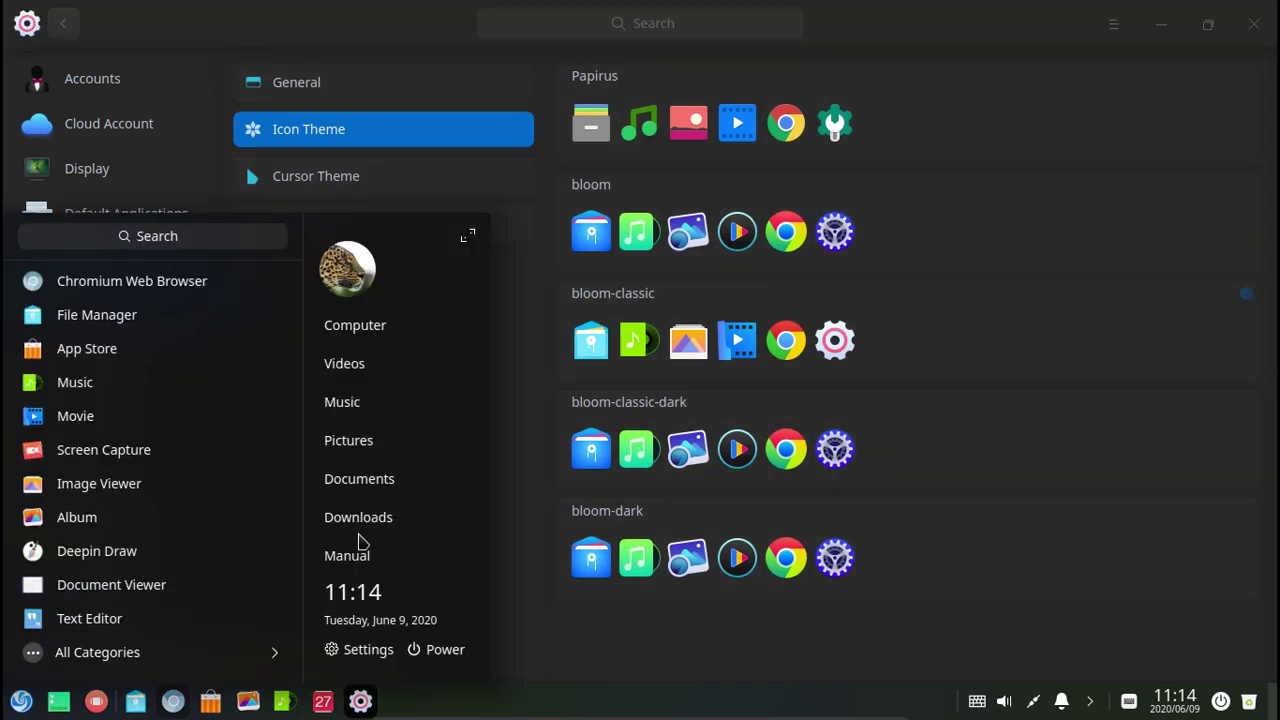
click(815, 640)
Preview Papirus, then apply bloom-classic-dark and check it in the launcher before viewing cursor themes.
click(803, 136)
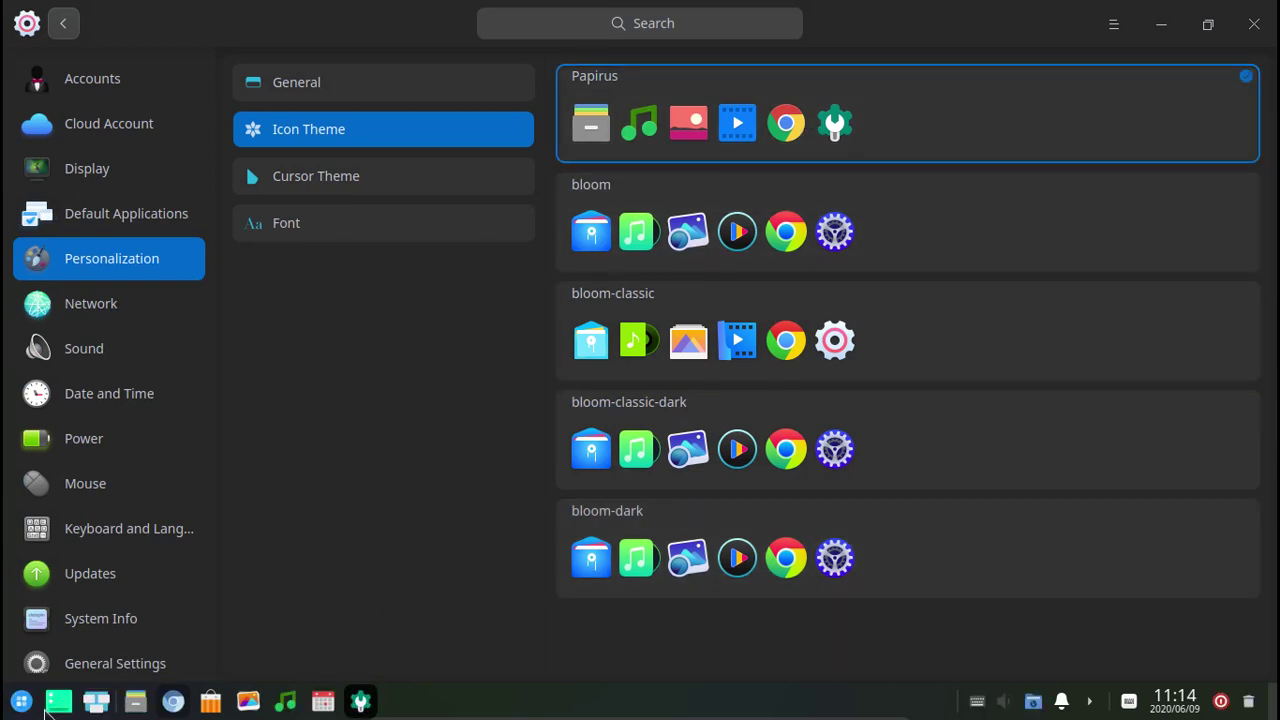
click(21, 702)
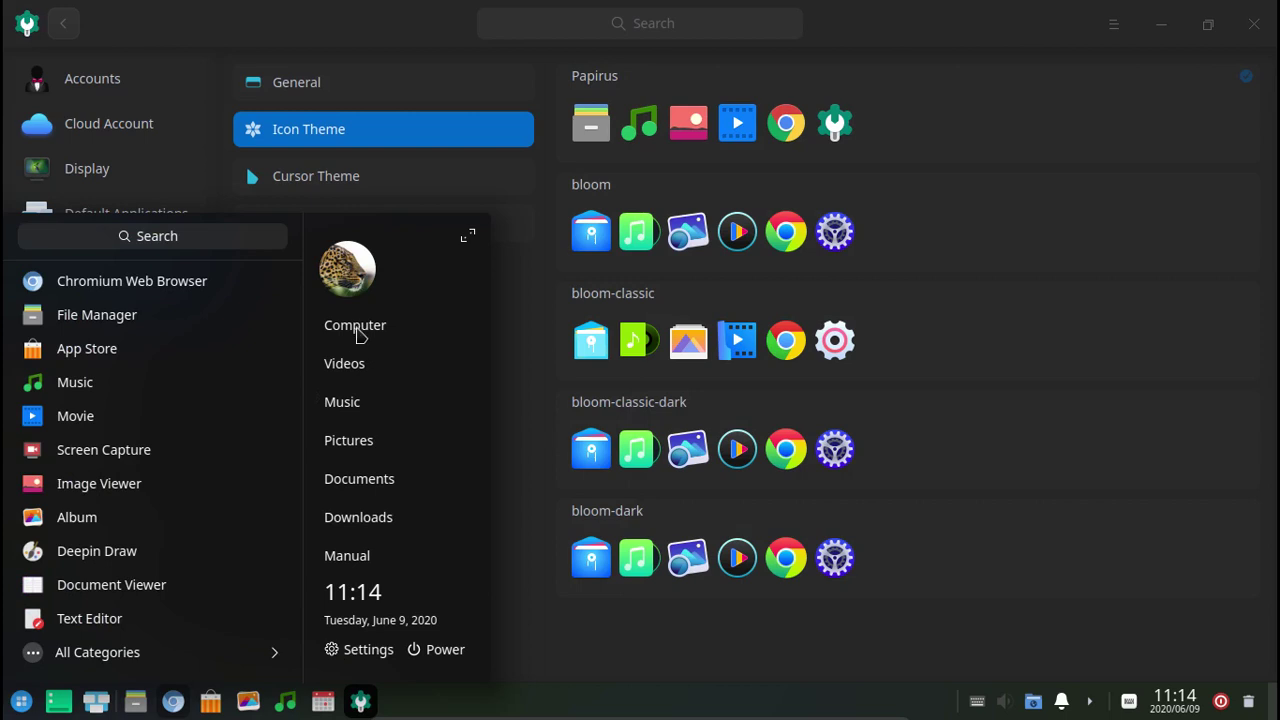
click(700, 640)
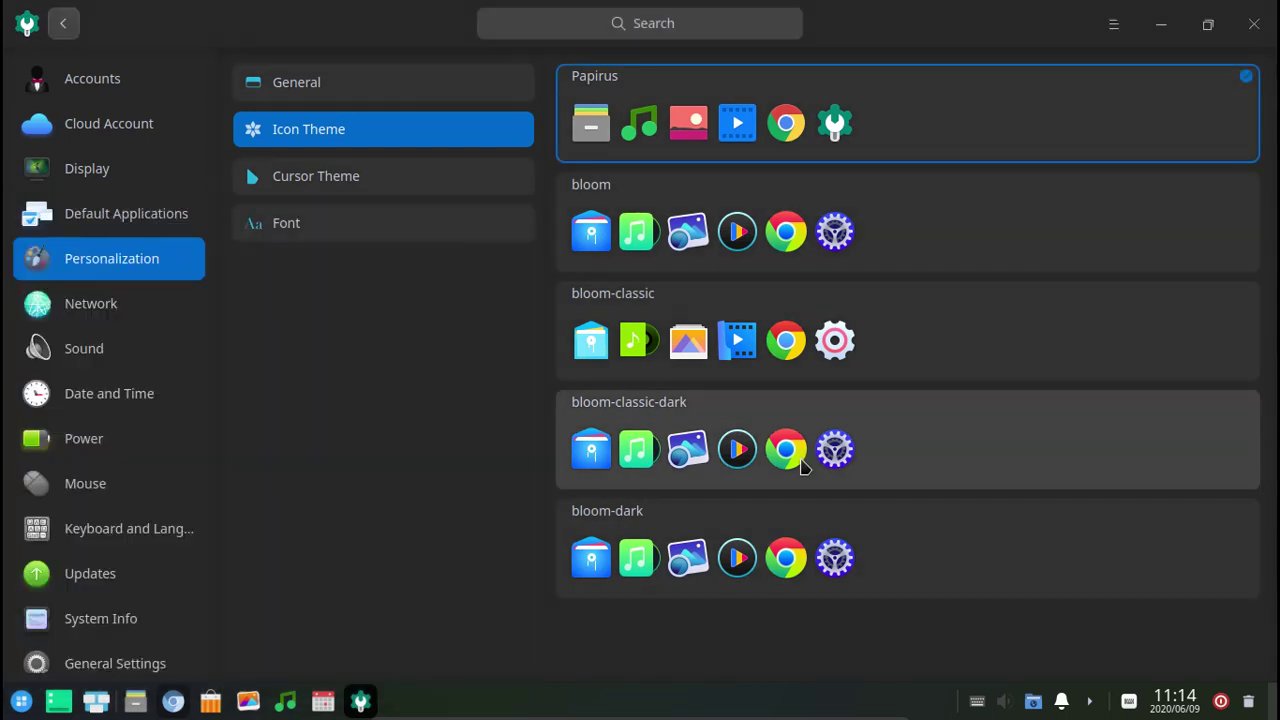
click(728, 440)
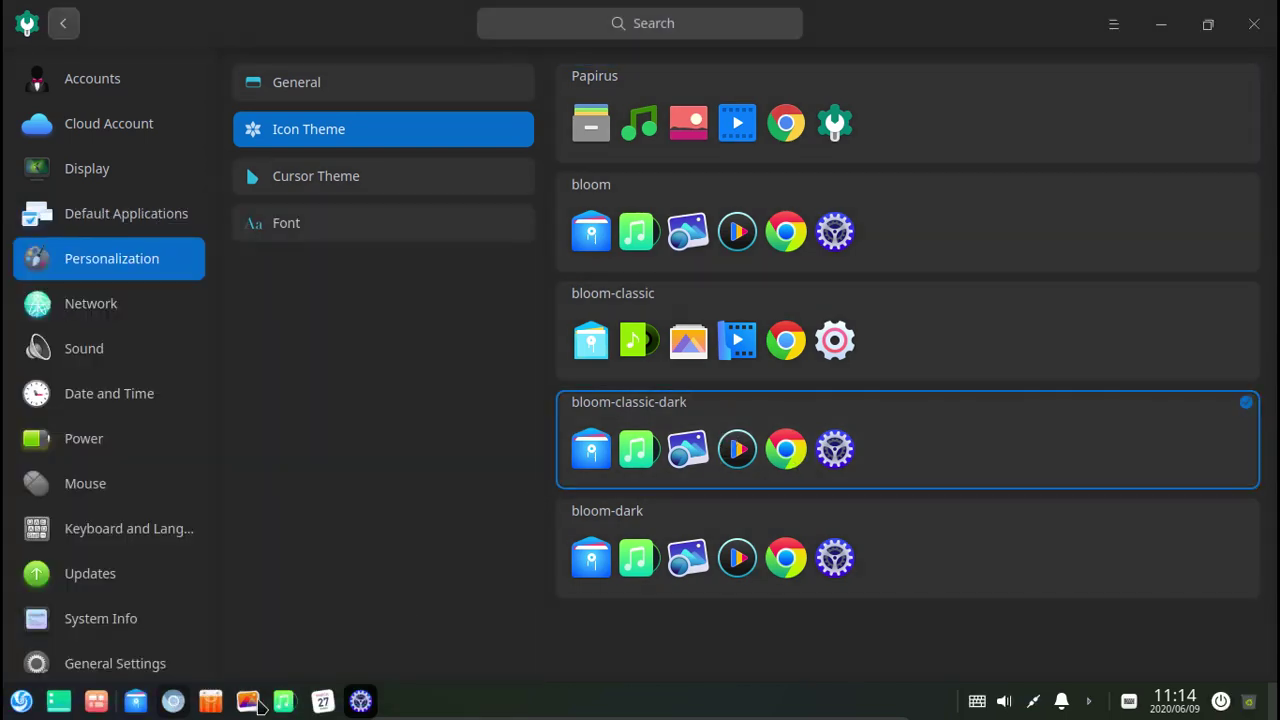
click(22, 703)
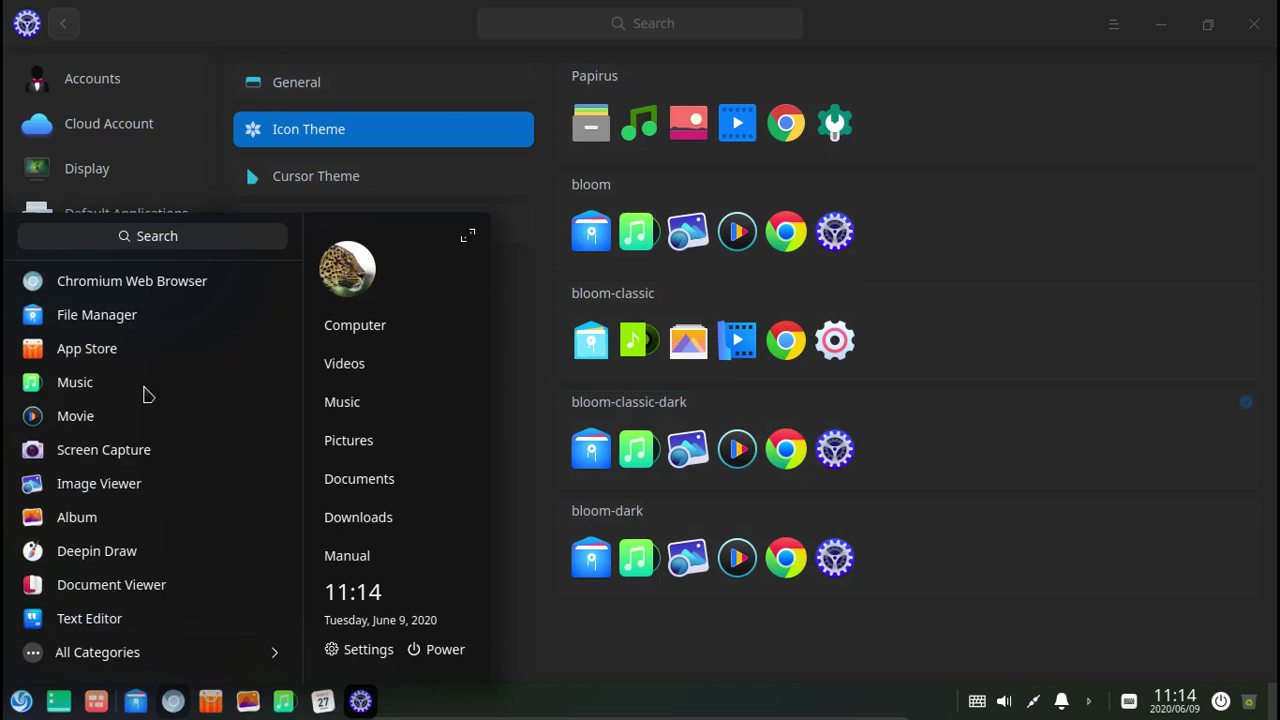
click(698, 628)
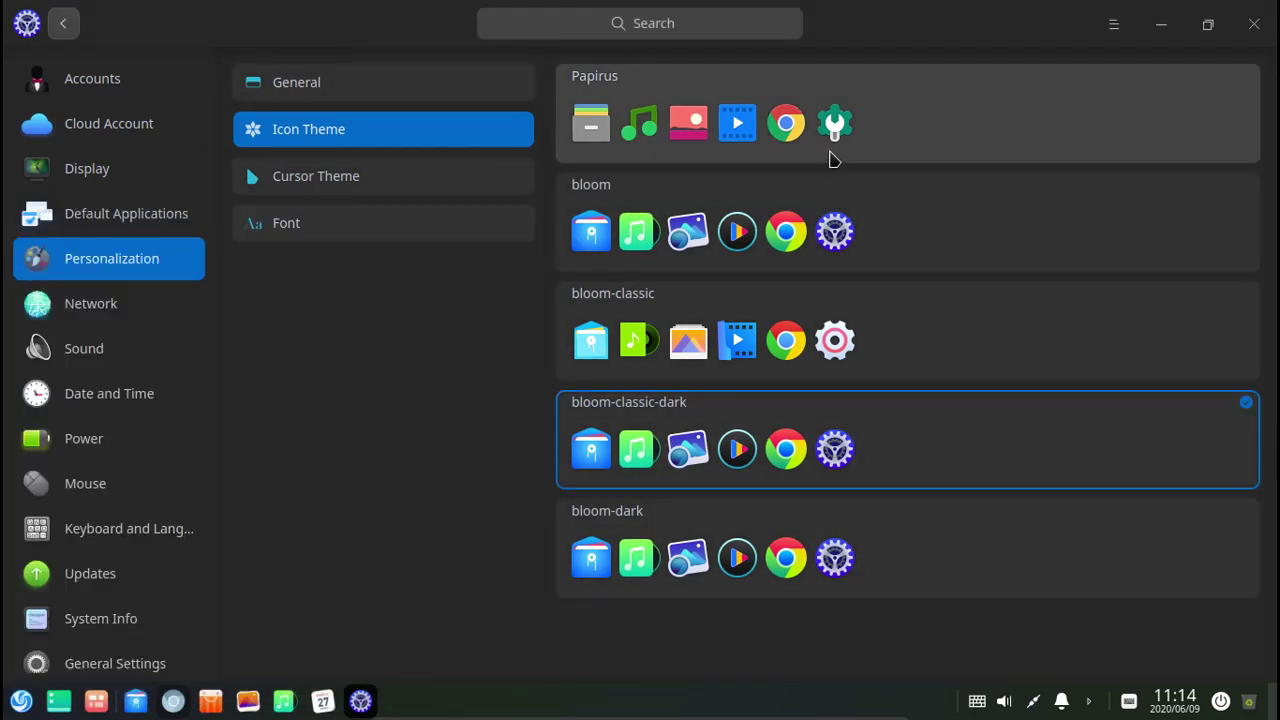
click(500, 175)
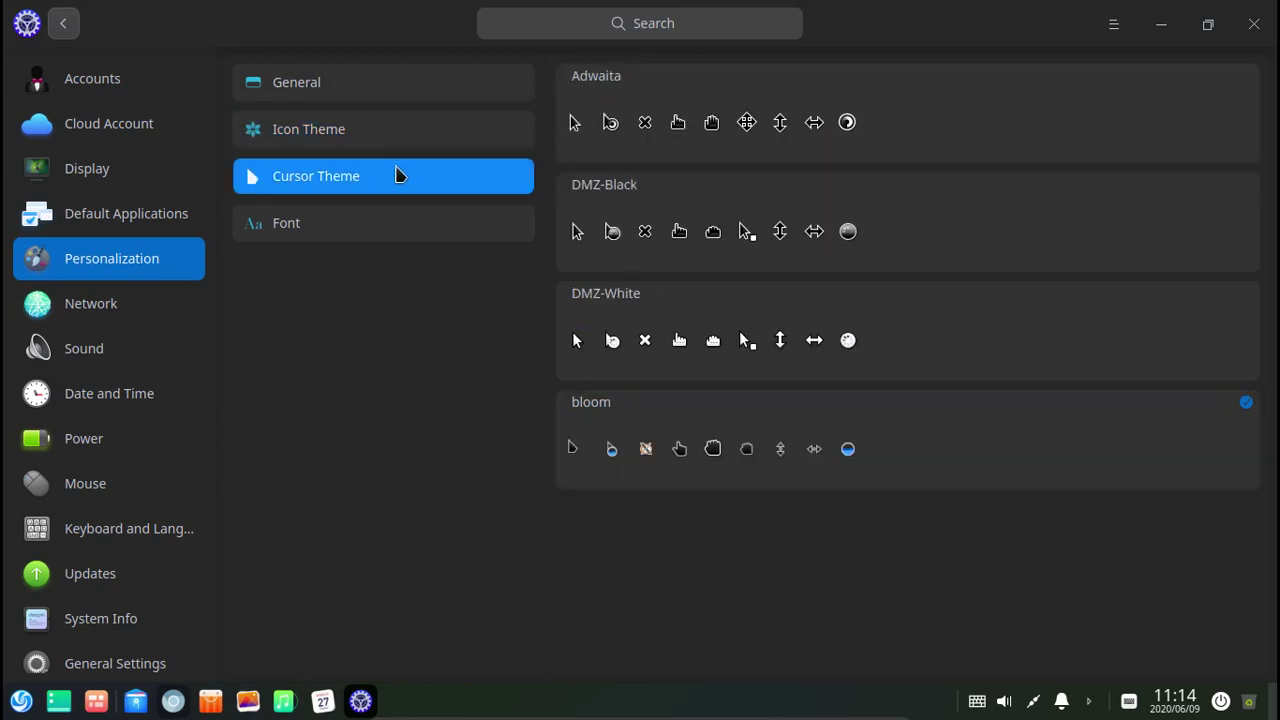
Compare the DMZ-White and bloom cursor themes, settle on DMZ-White, then leave for Network.
click(677, 345)
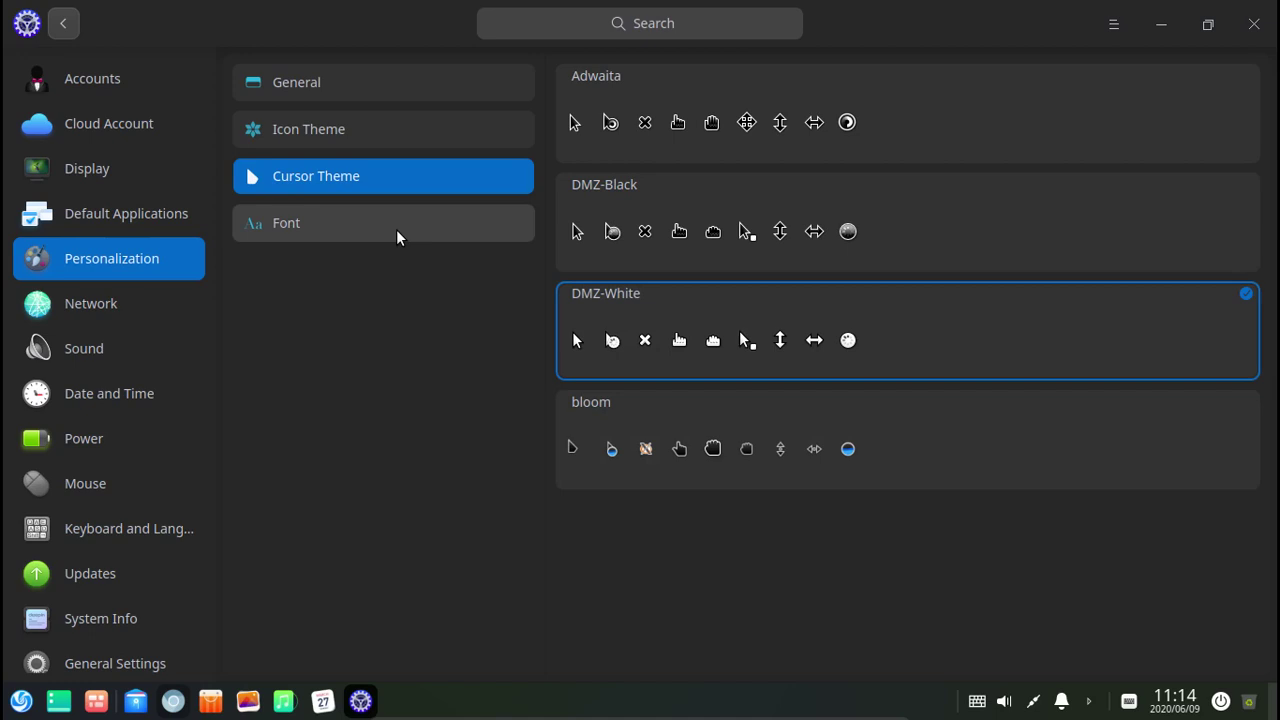
click(642, 456)
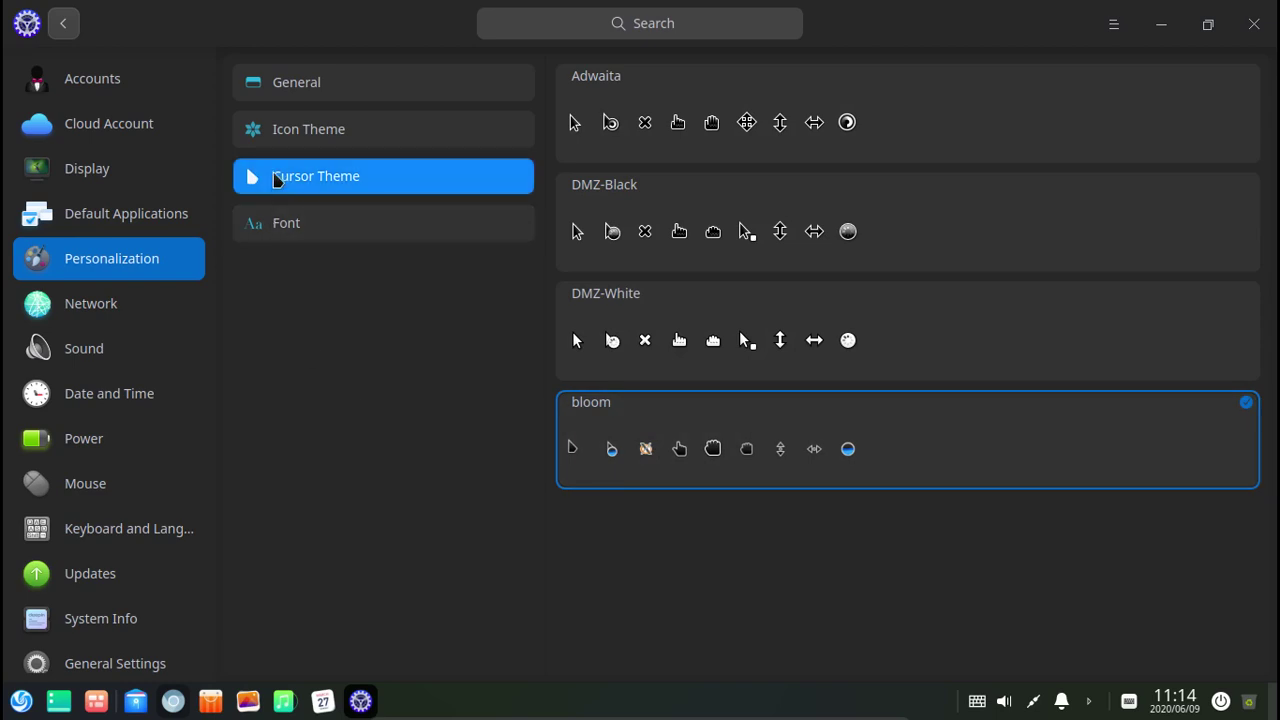
click(660, 360)
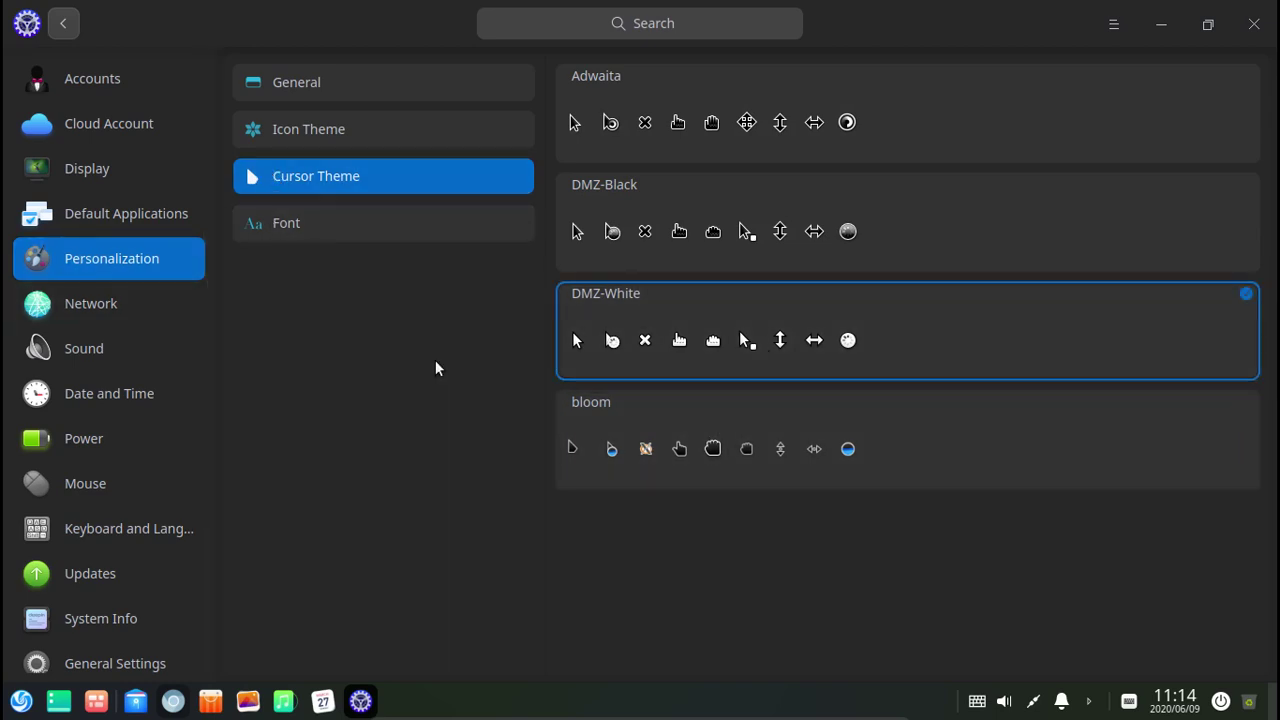
click(256, 100)
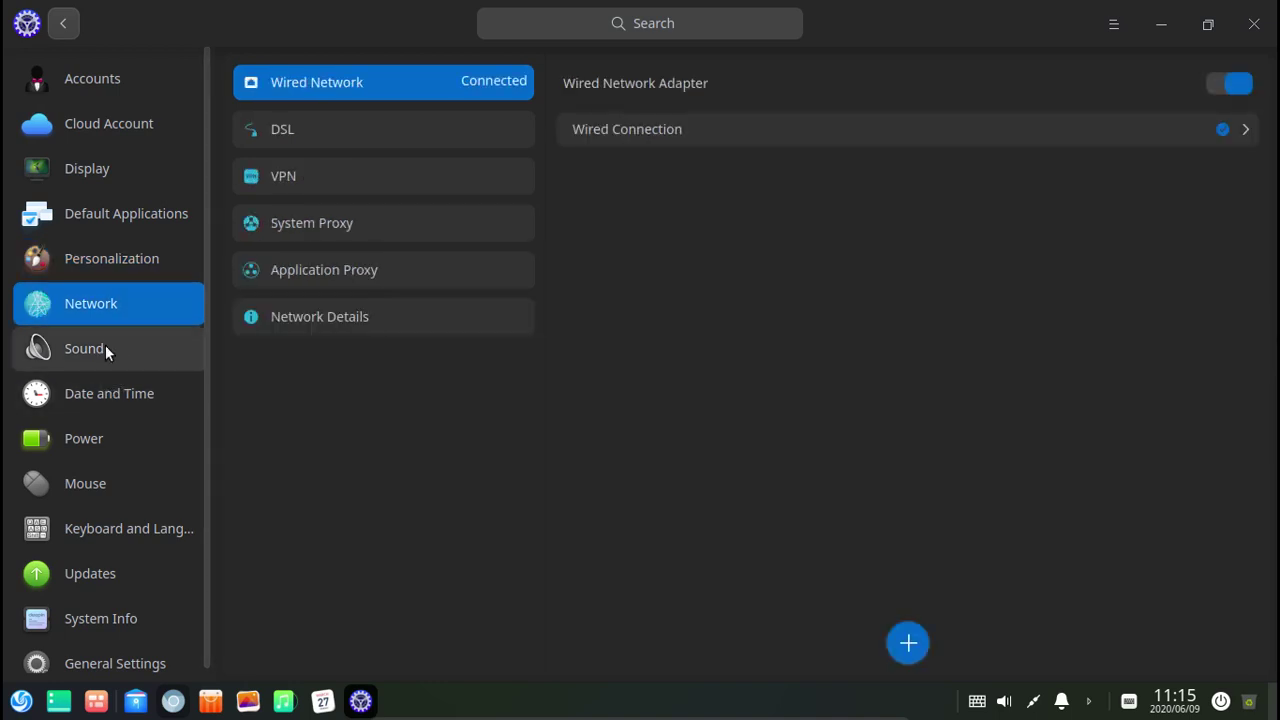
Browse the Network settings: VPN, system proxy and application proxy.
click(297, 139)
click(355, 179)
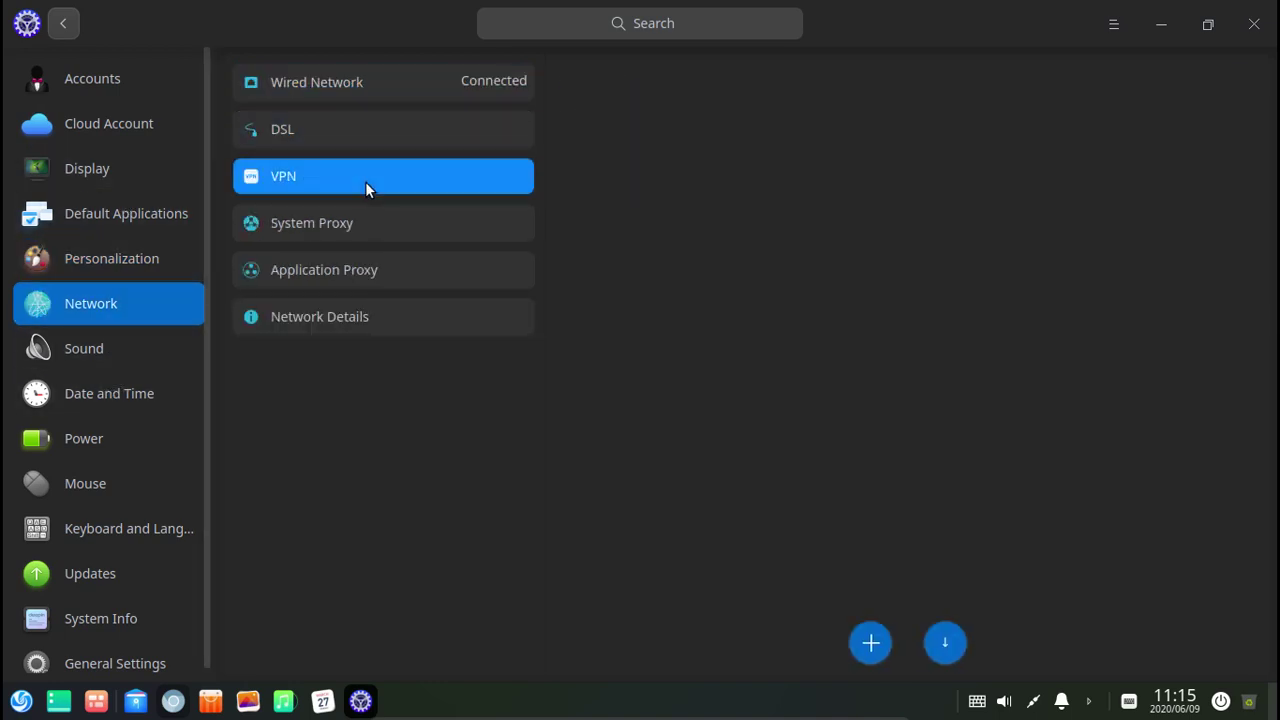
click(360, 226)
click(350, 276)
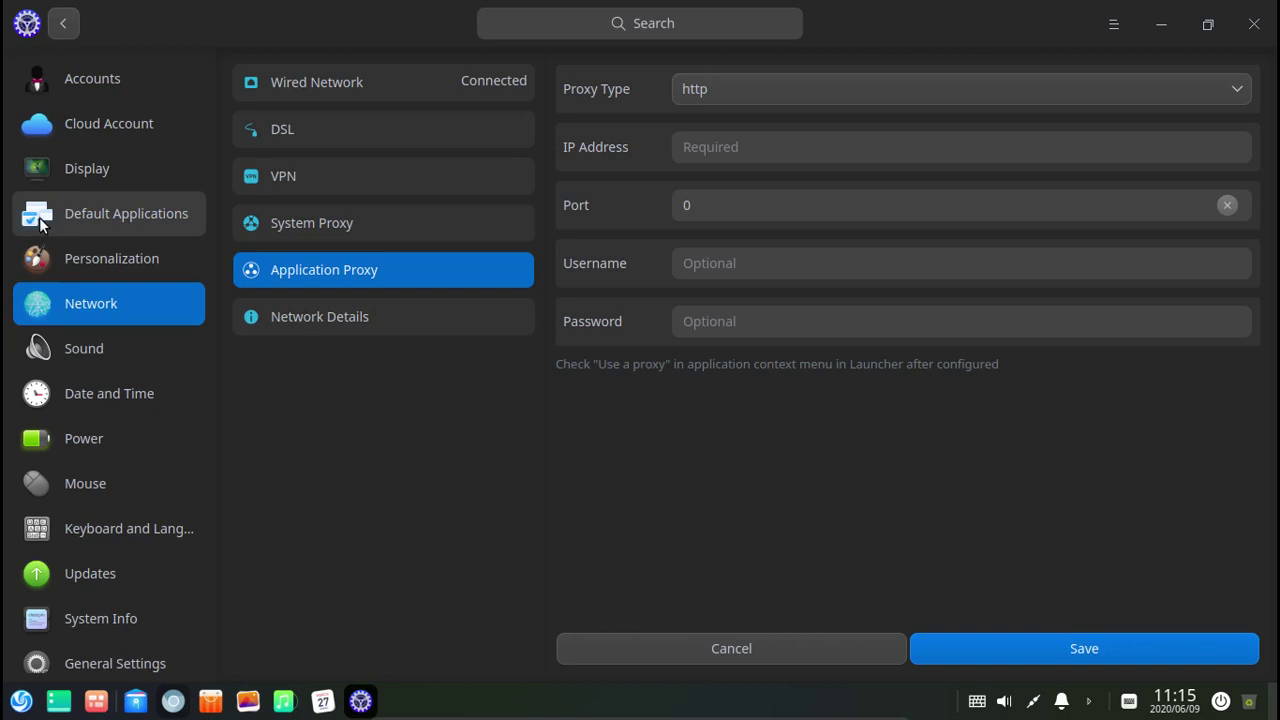
Review Default Applications for video player, pictures and terminal.
click(132, 221)
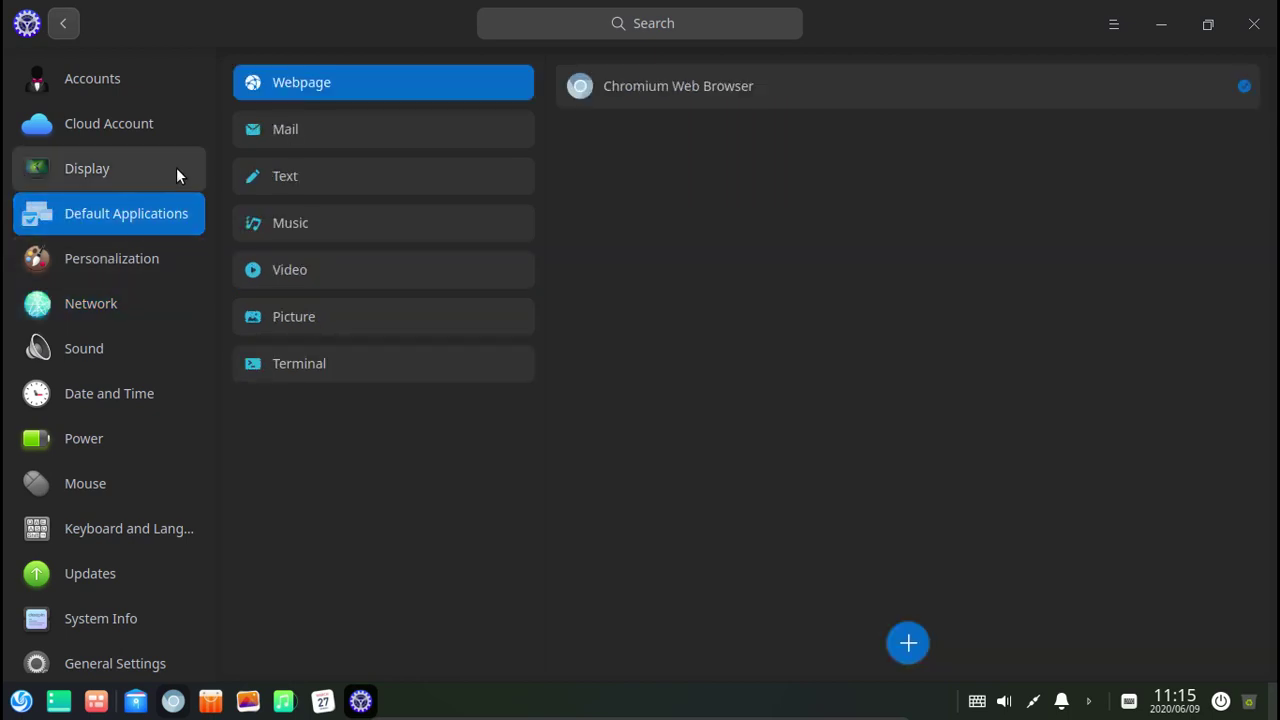
click(305, 224)
click(343, 273)
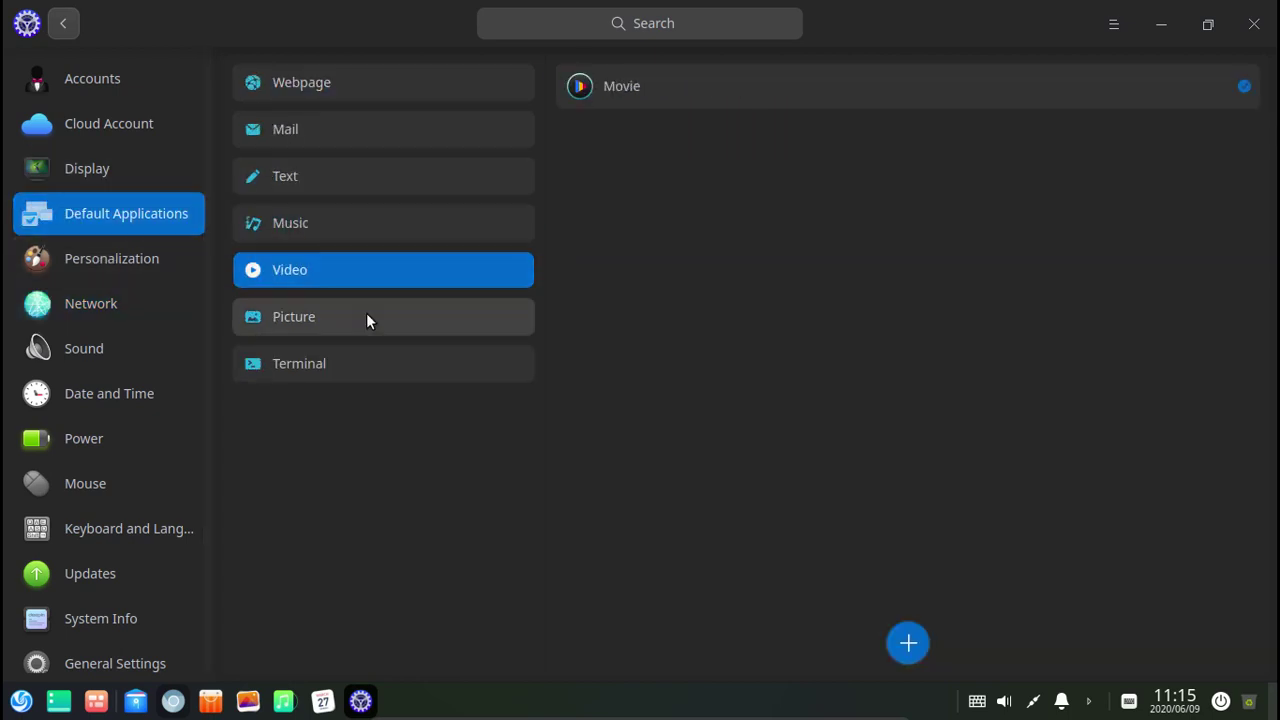
click(367, 315)
click(390, 363)
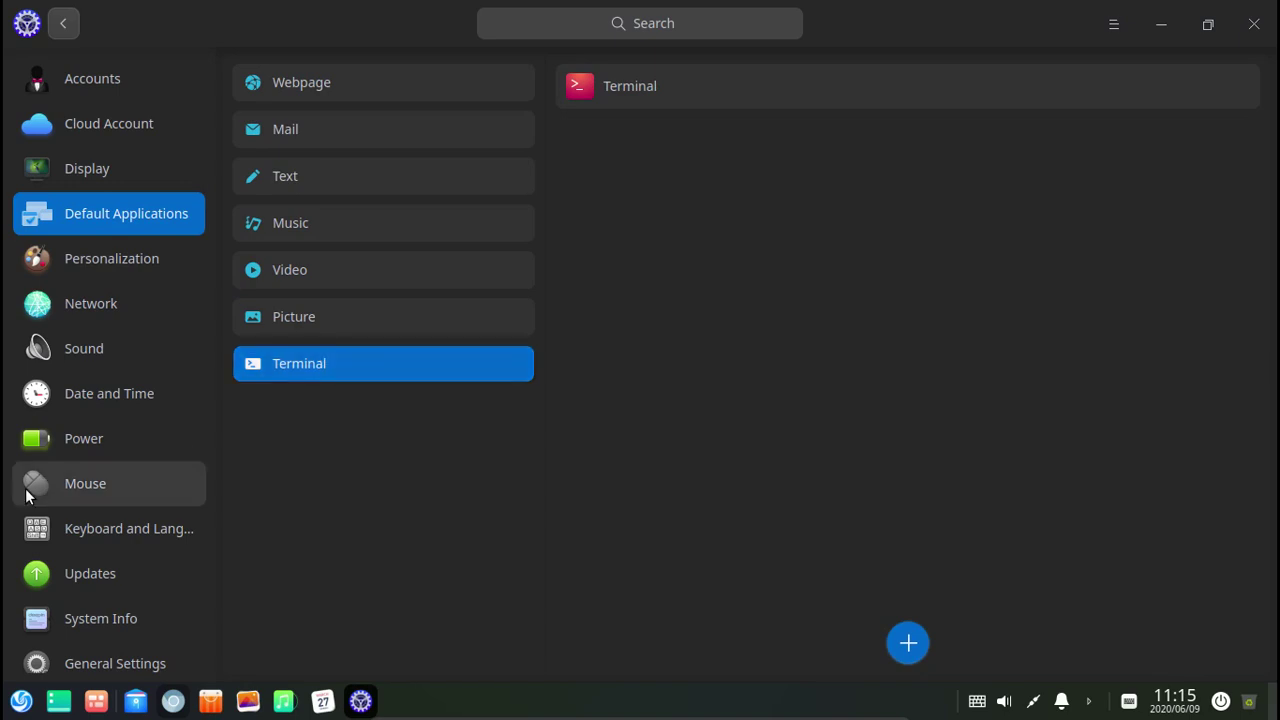
Look at Power, Mouse and System Info, ending on General Settings' Boot Menu.
click(155, 452)
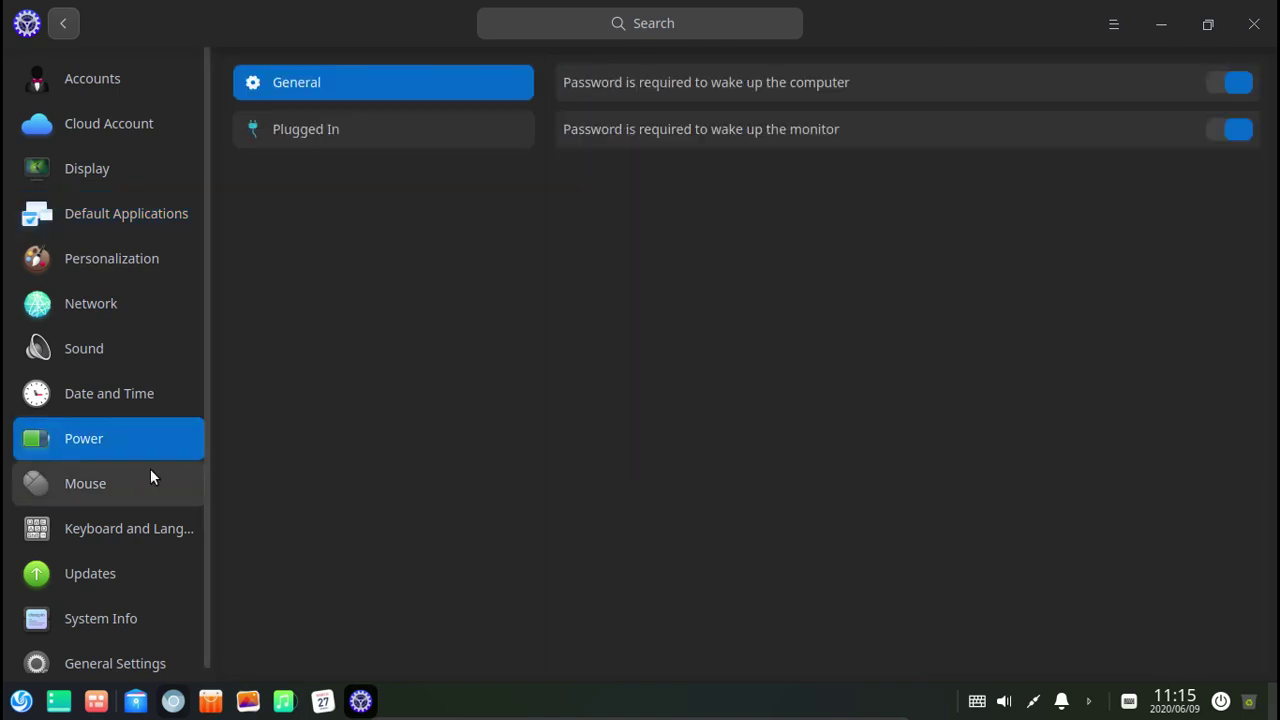
click(136, 484)
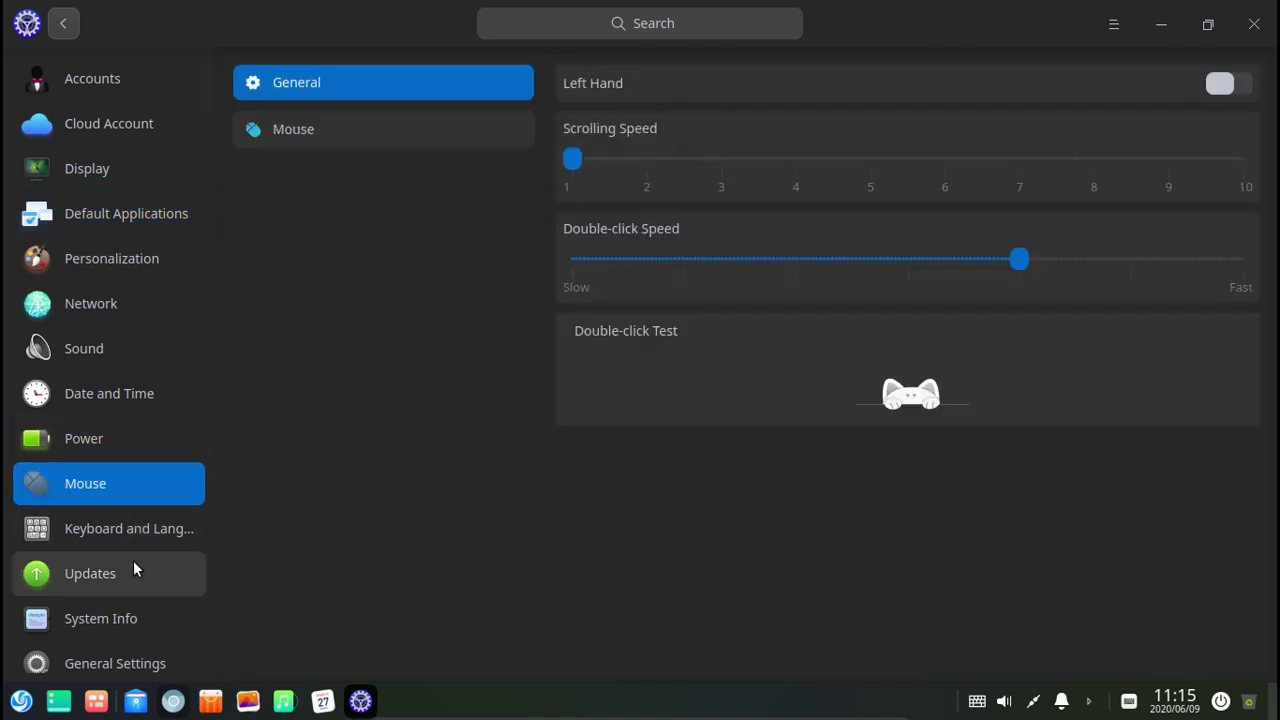
scroll(150, 590, down, 1)
click(158, 602)
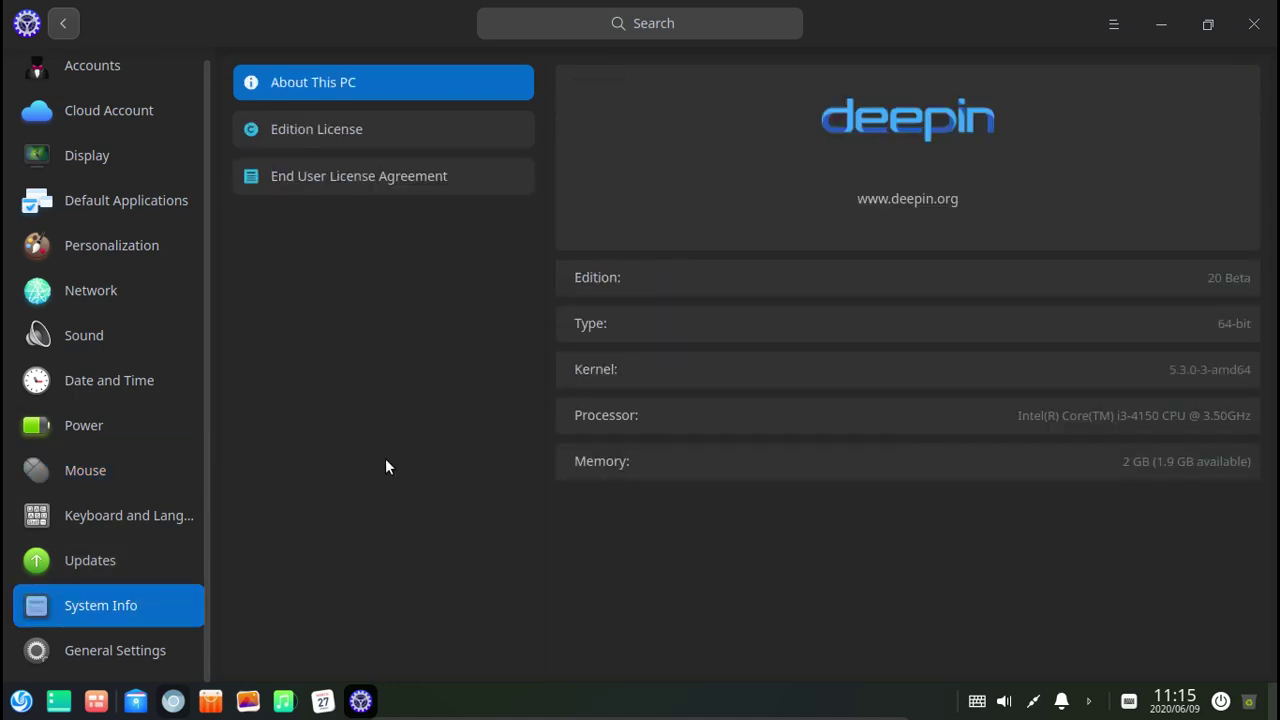
click(150, 648)
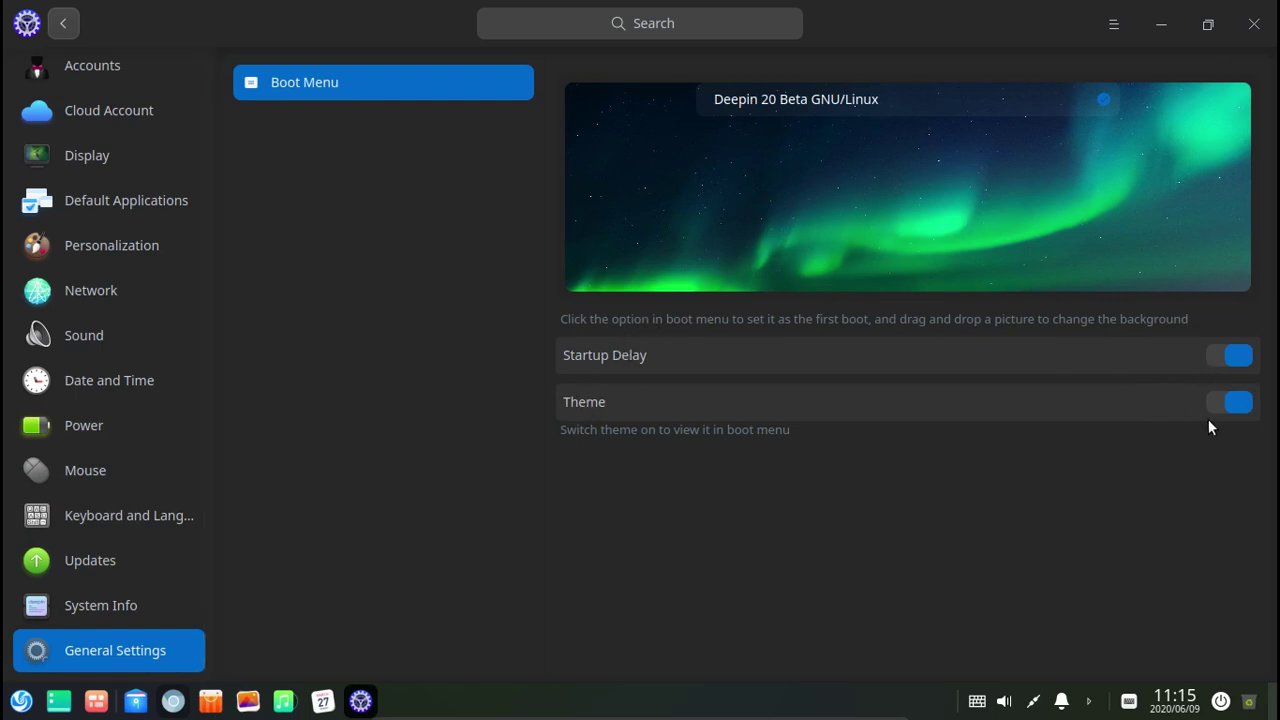
Try turning off boot menu Theme and Startup Delay, cancelling both authentication prompts.
click(1237, 404)
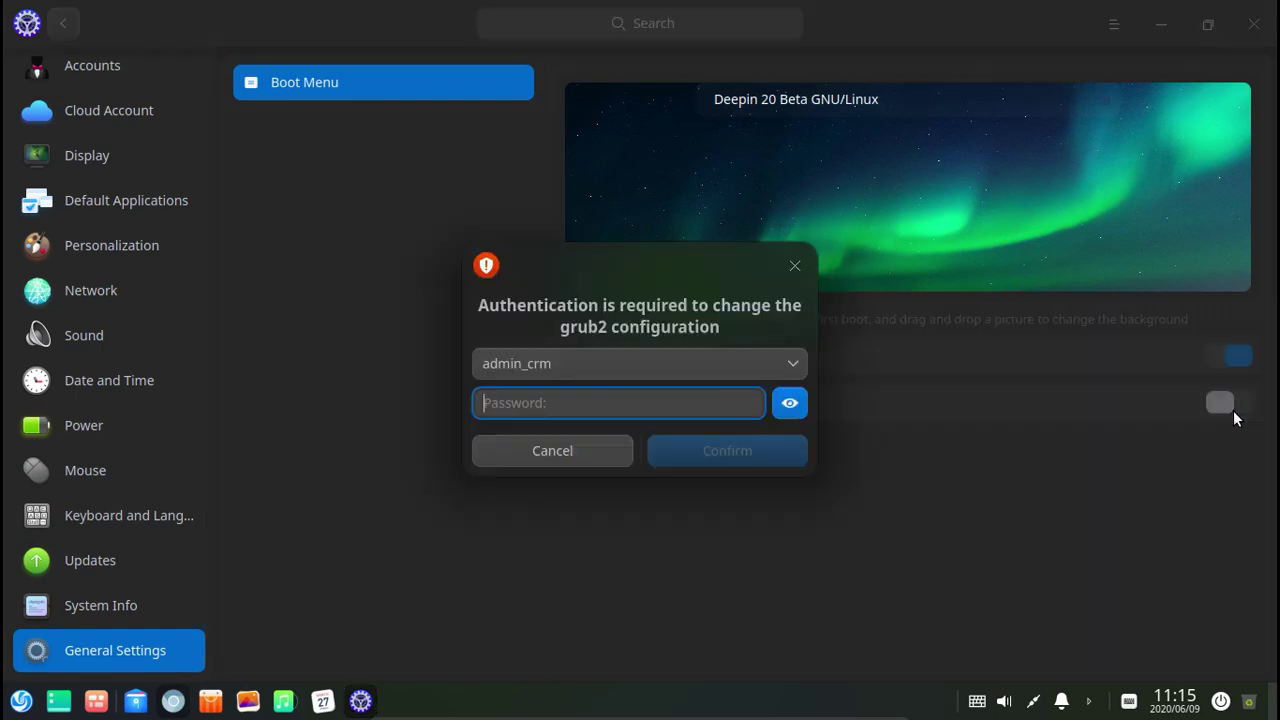
click(556, 451)
click(1231, 360)
click(554, 451)
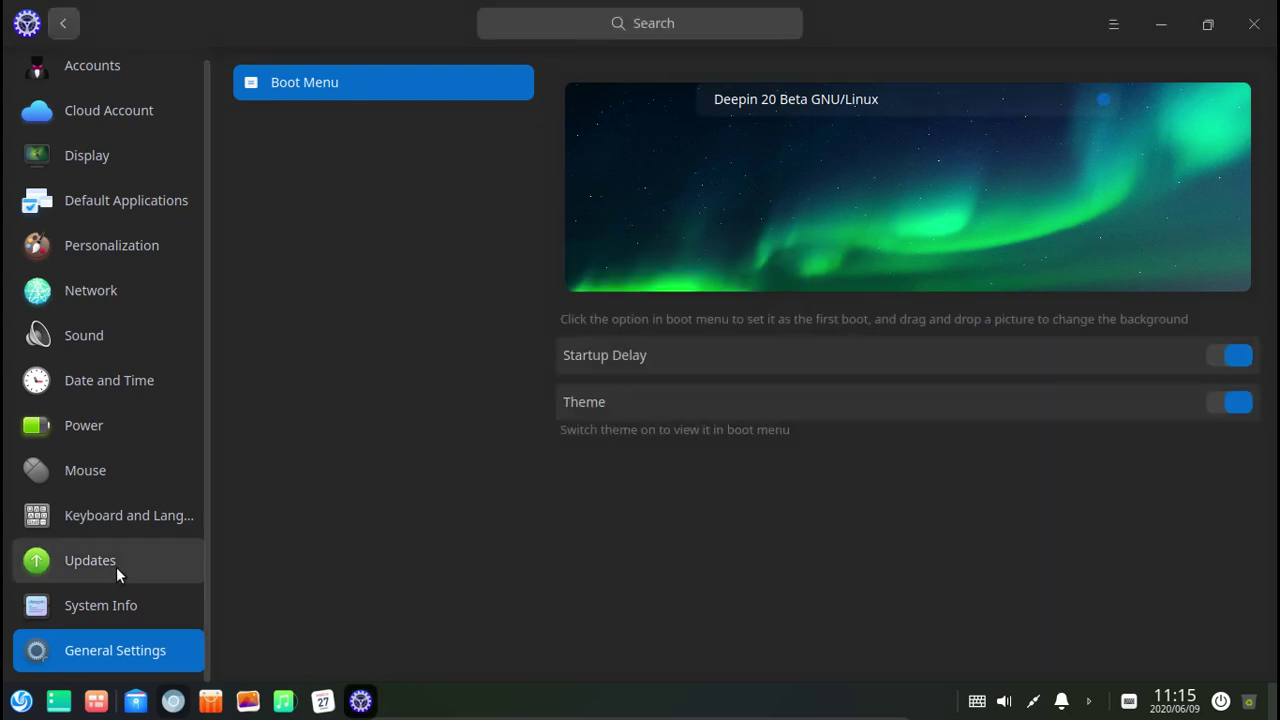
Visit Cloud Account and Accounts, then open the Display resolution list.
click(131, 114)
click(121, 67)
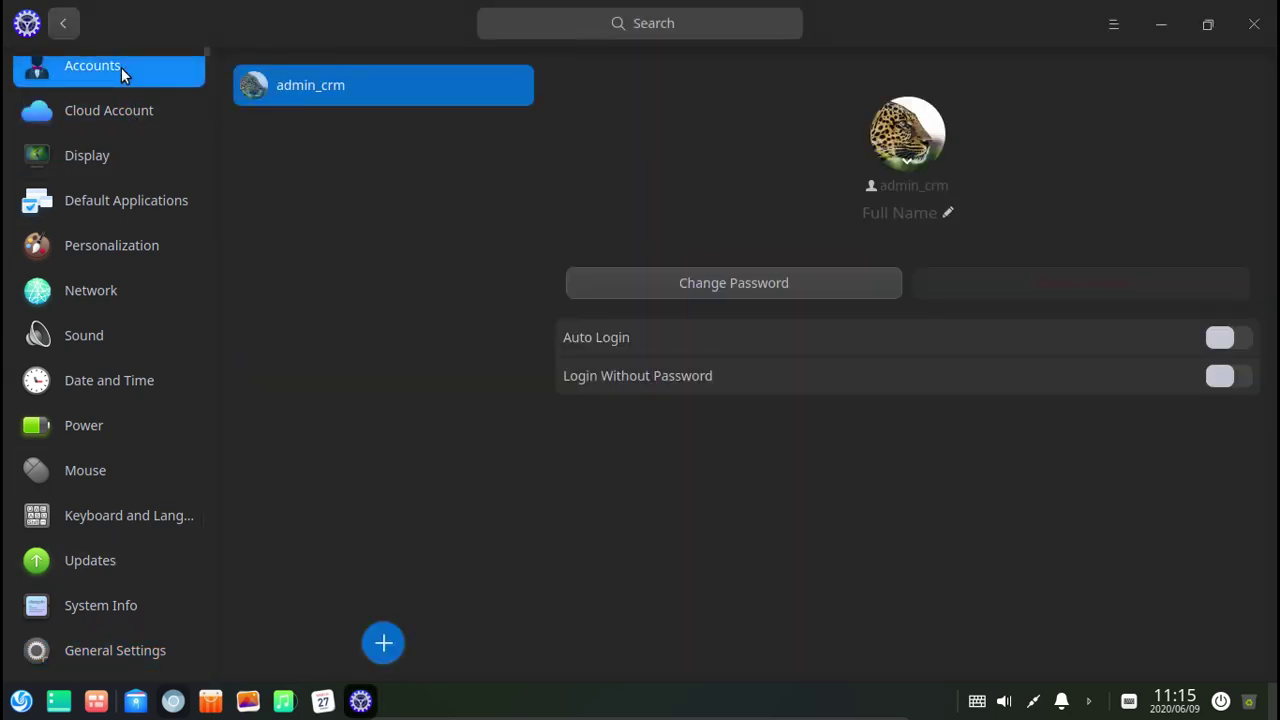
click(177, 171)
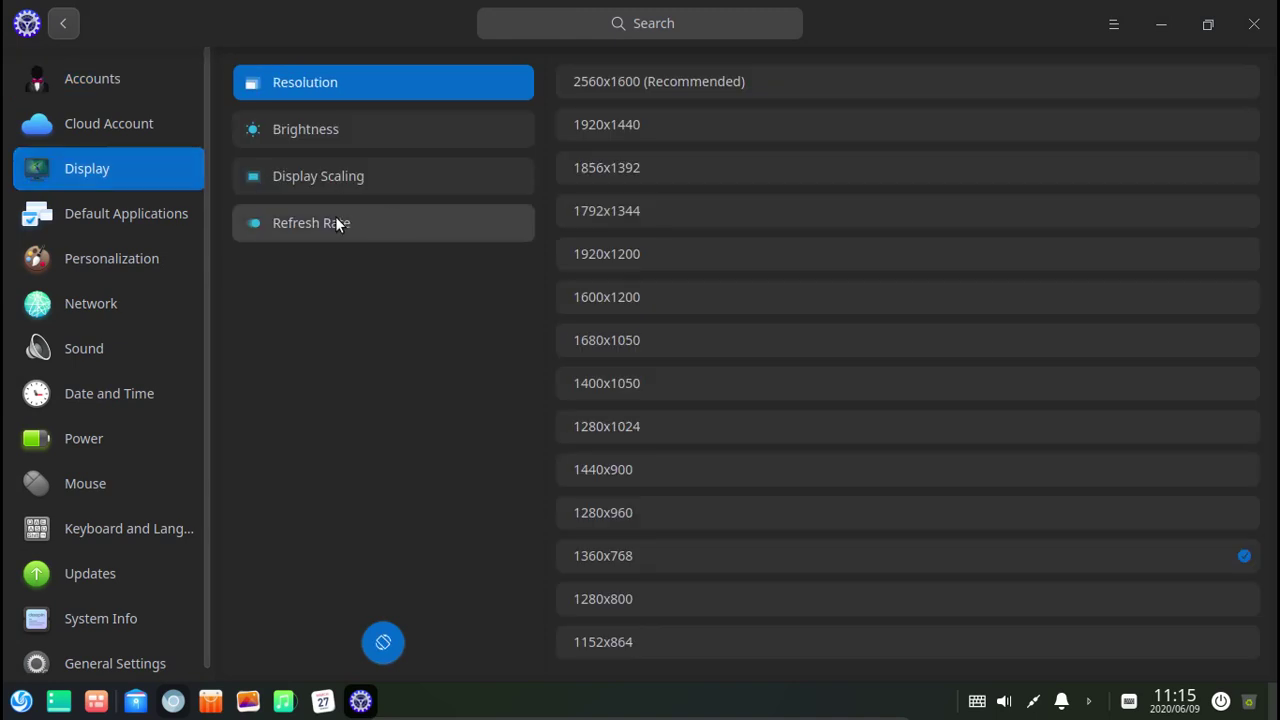
Close Control Center and shut down the Deepin guest from the launcher's Power menu.
click(1254, 24)
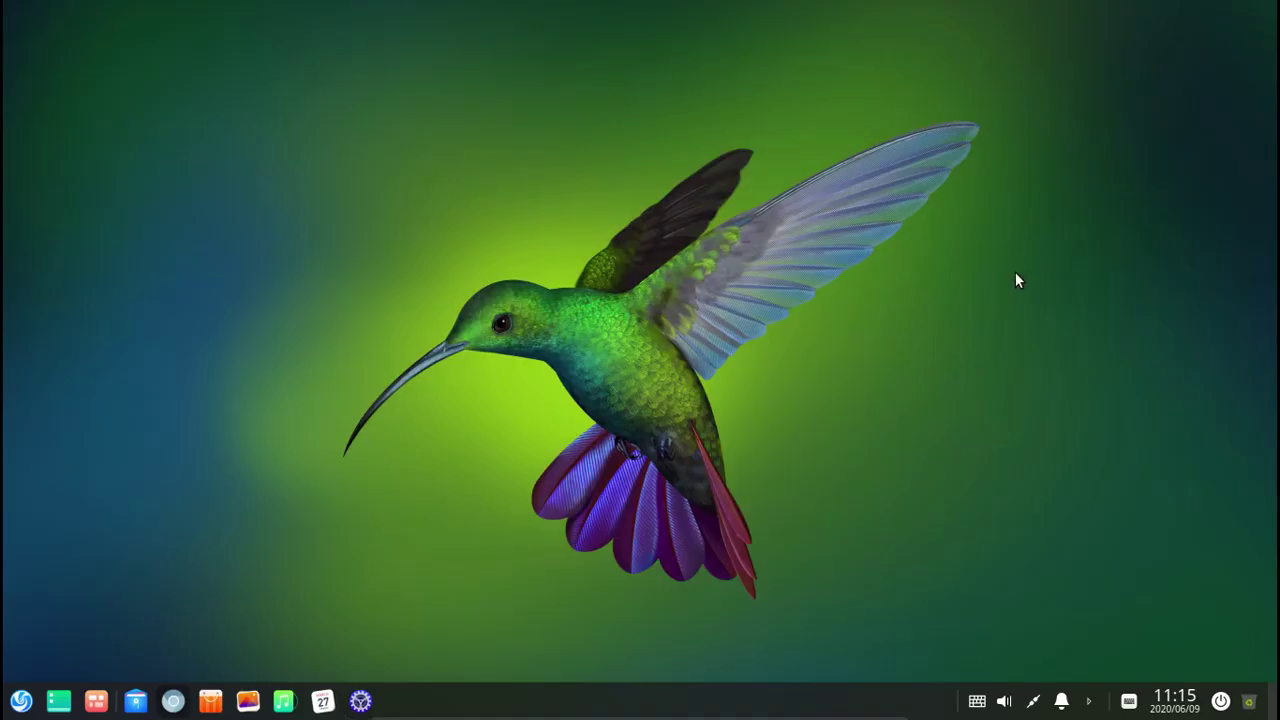
click(21, 703)
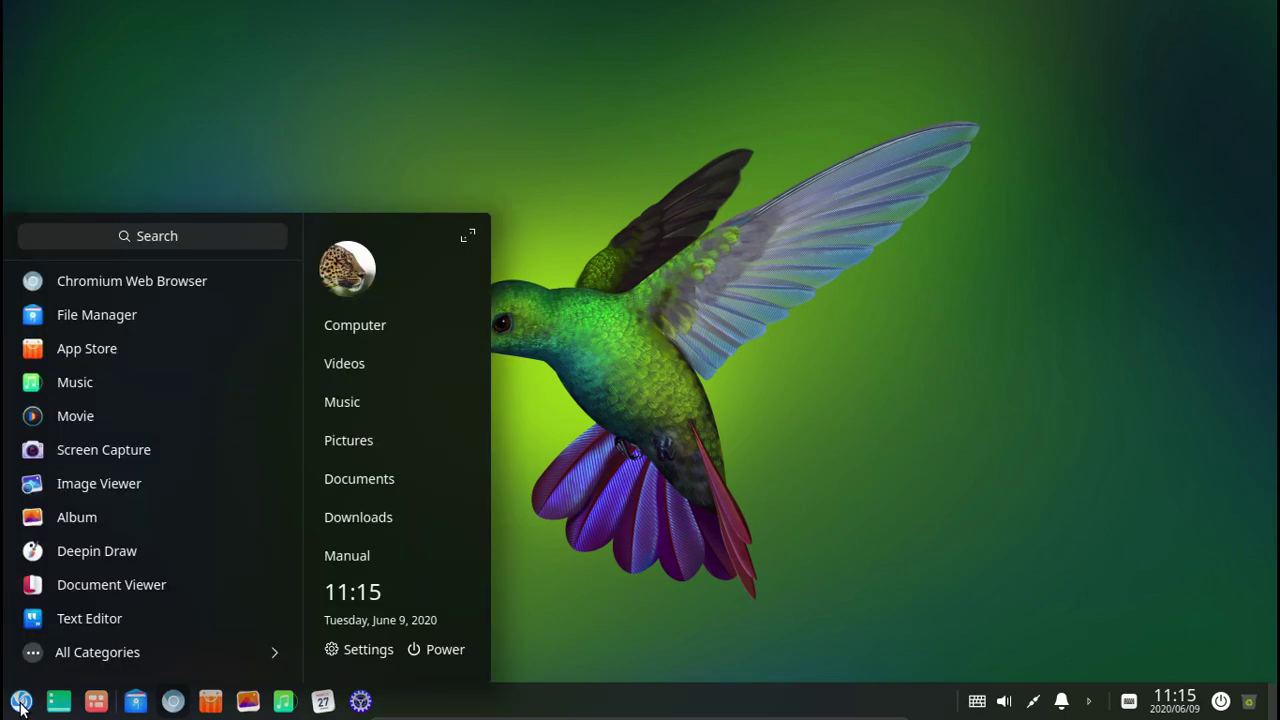
click(426, 652)
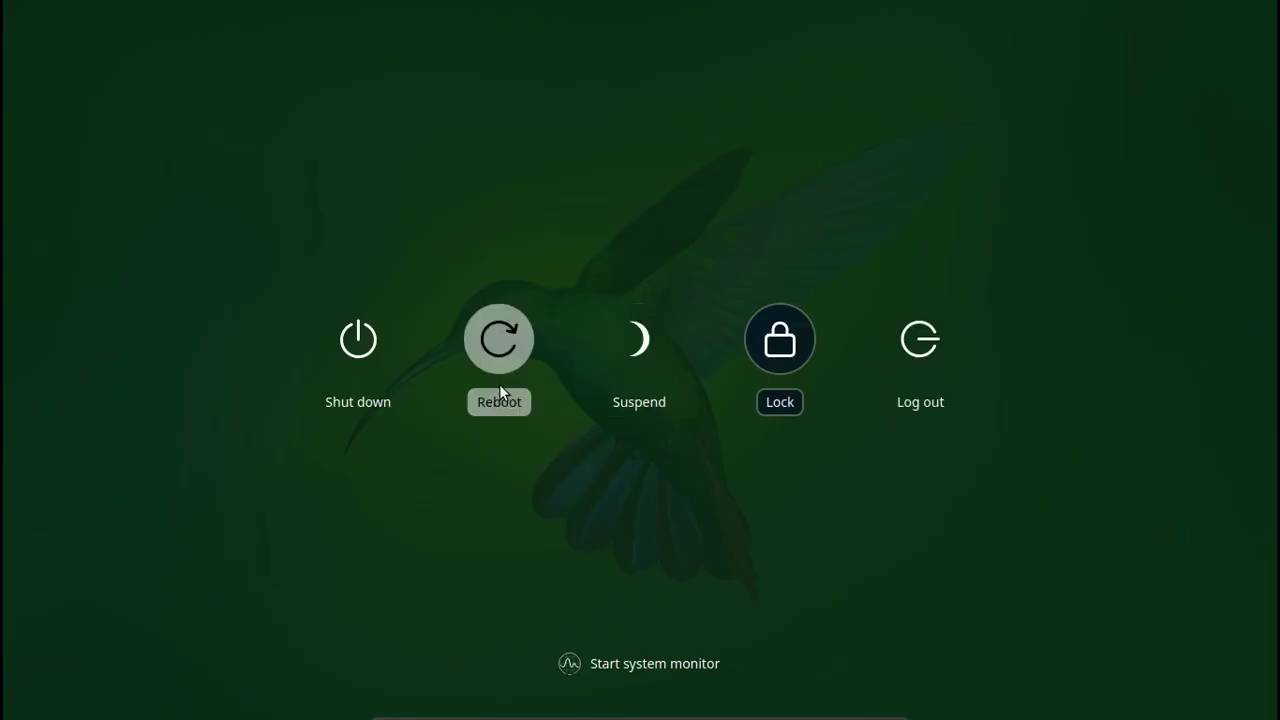
click(385, 360)
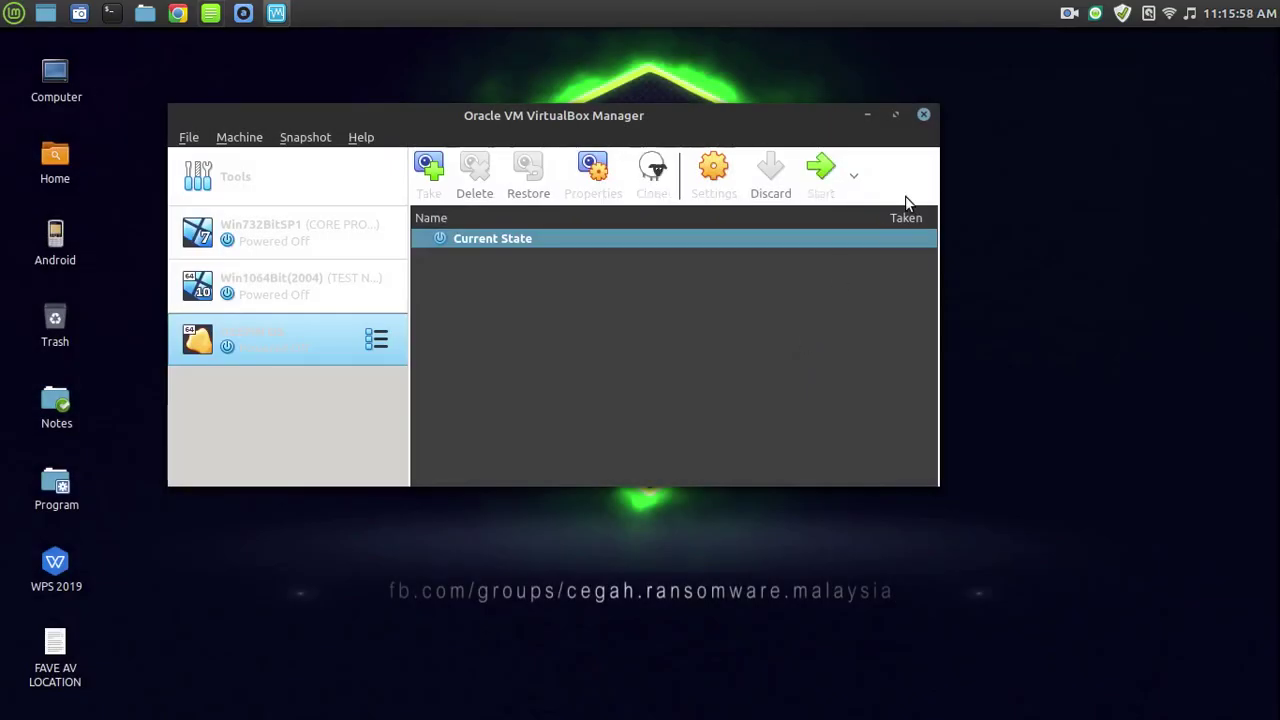
Close VirtualBox Manager and switch via Expo to the workspace with Xed.
click(867, 117)
key(ctrl+alt+Up)
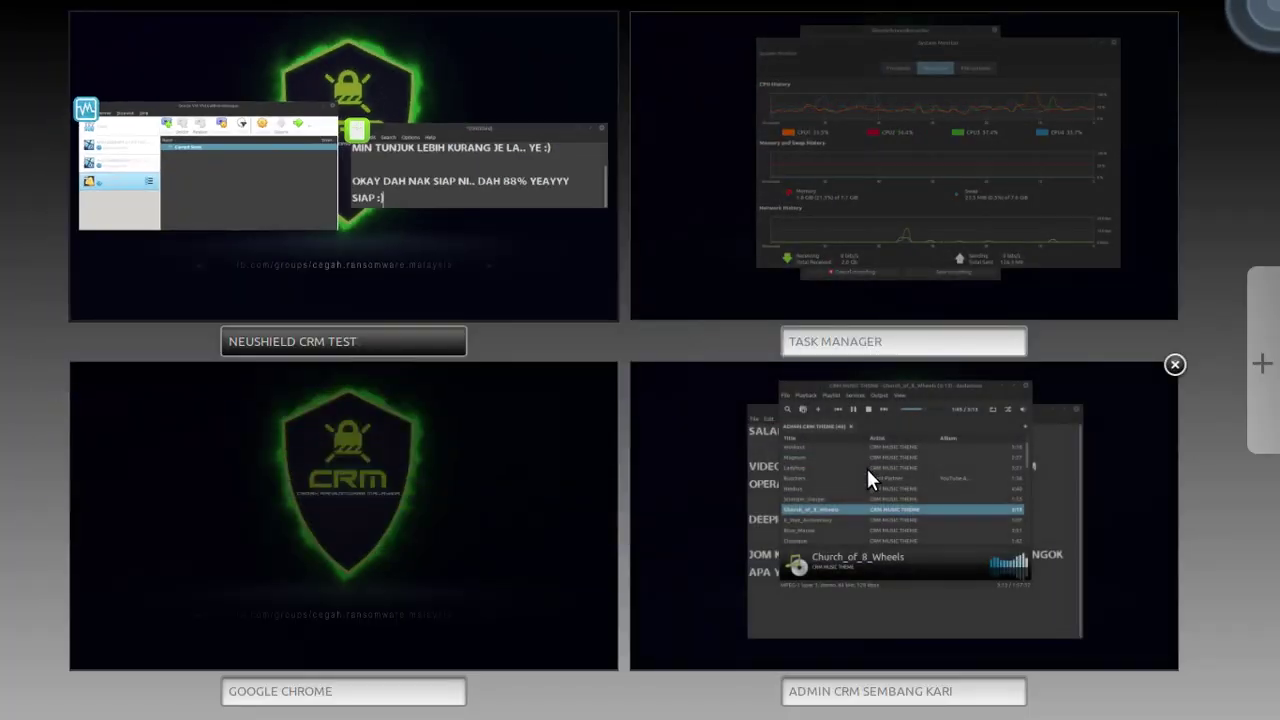
click(985, 515)
Type 'OKAY LAH, ITU SAHAJA ... DULU KAY :)' and 'NANTI MIN BUAT VIDEO DEEPIN LAGI KEMUDIAN.. :)'.
key(Return)
key(Return)
text(OKAY )
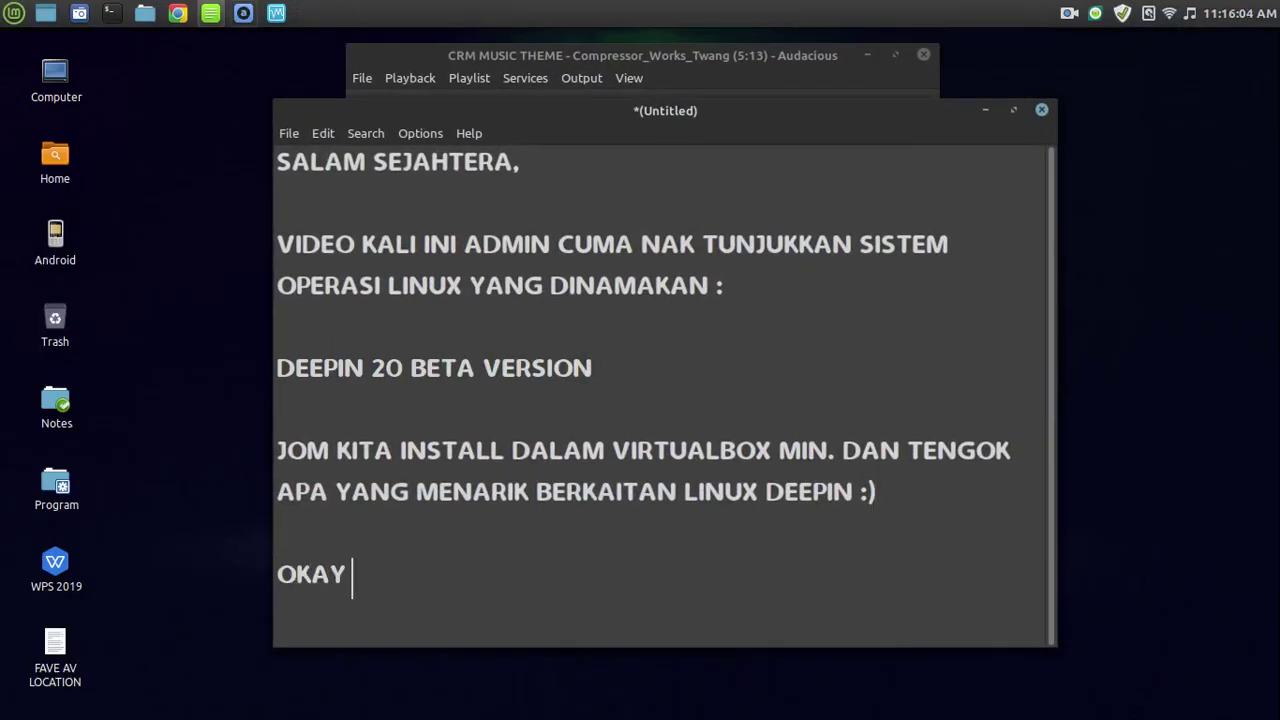
text(LAH, ITU SAHAJA)
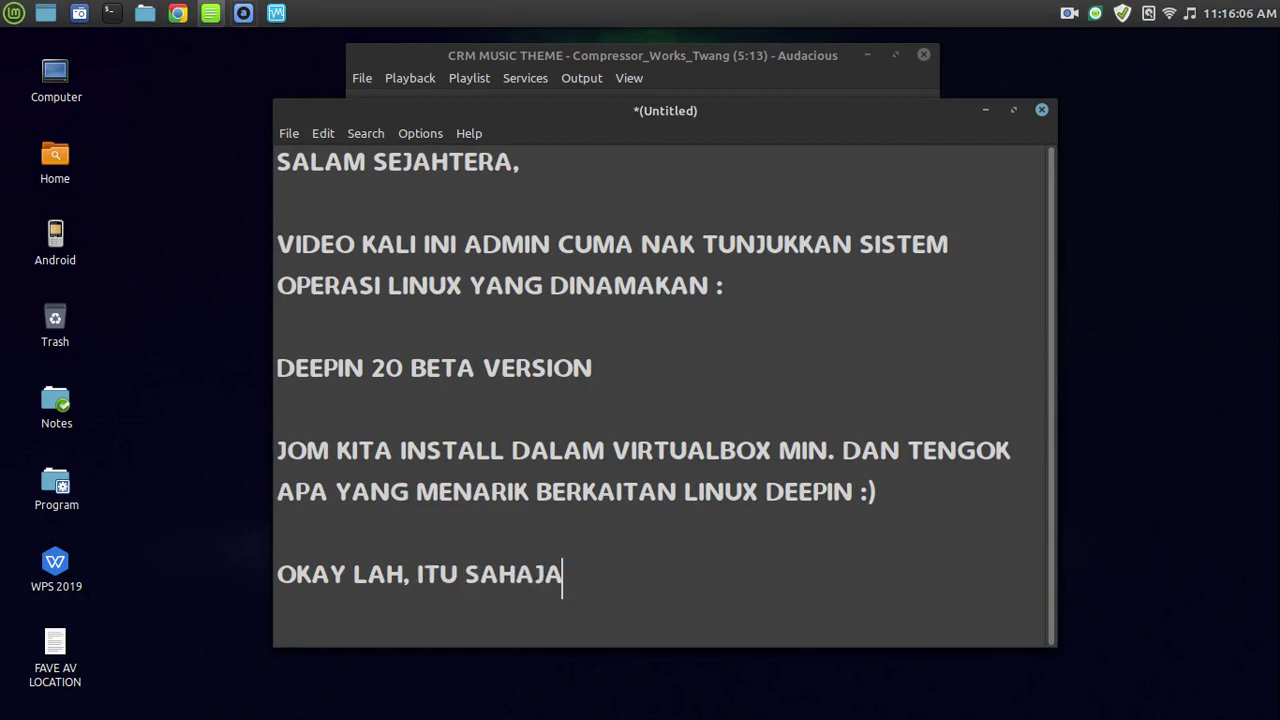
text( BUAT MASA NI, )
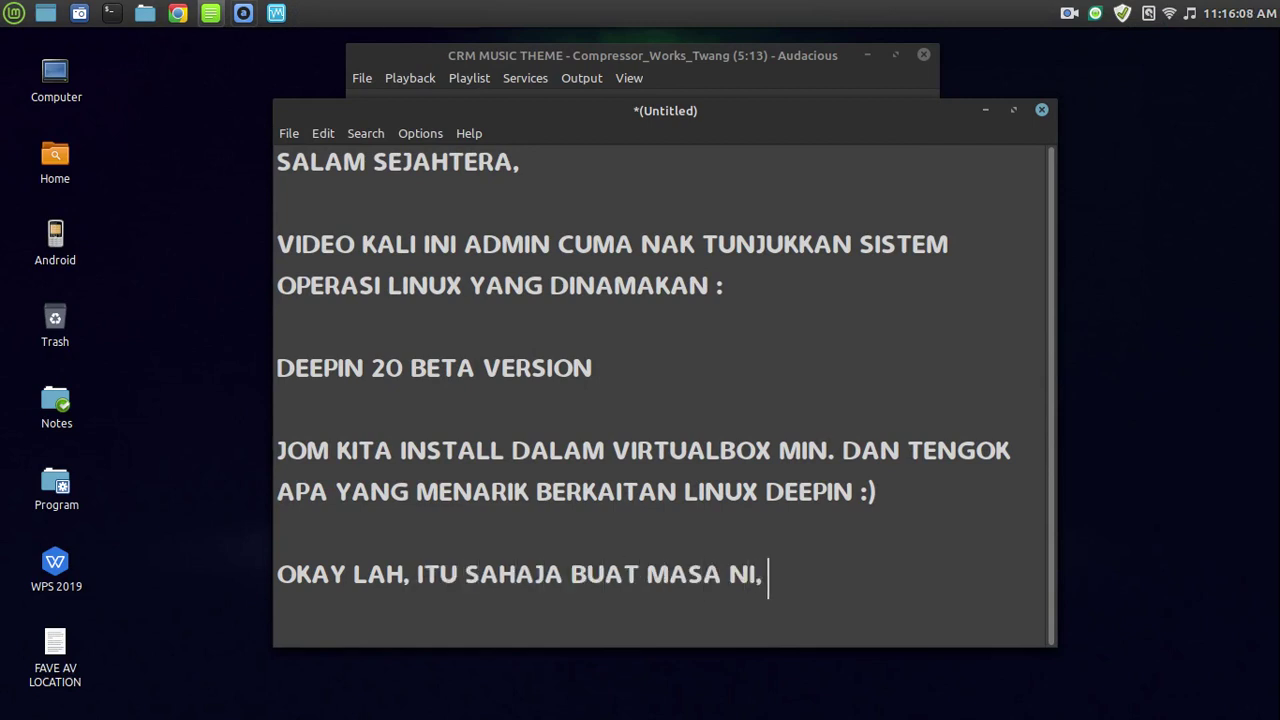
text(BAGI MIN M)
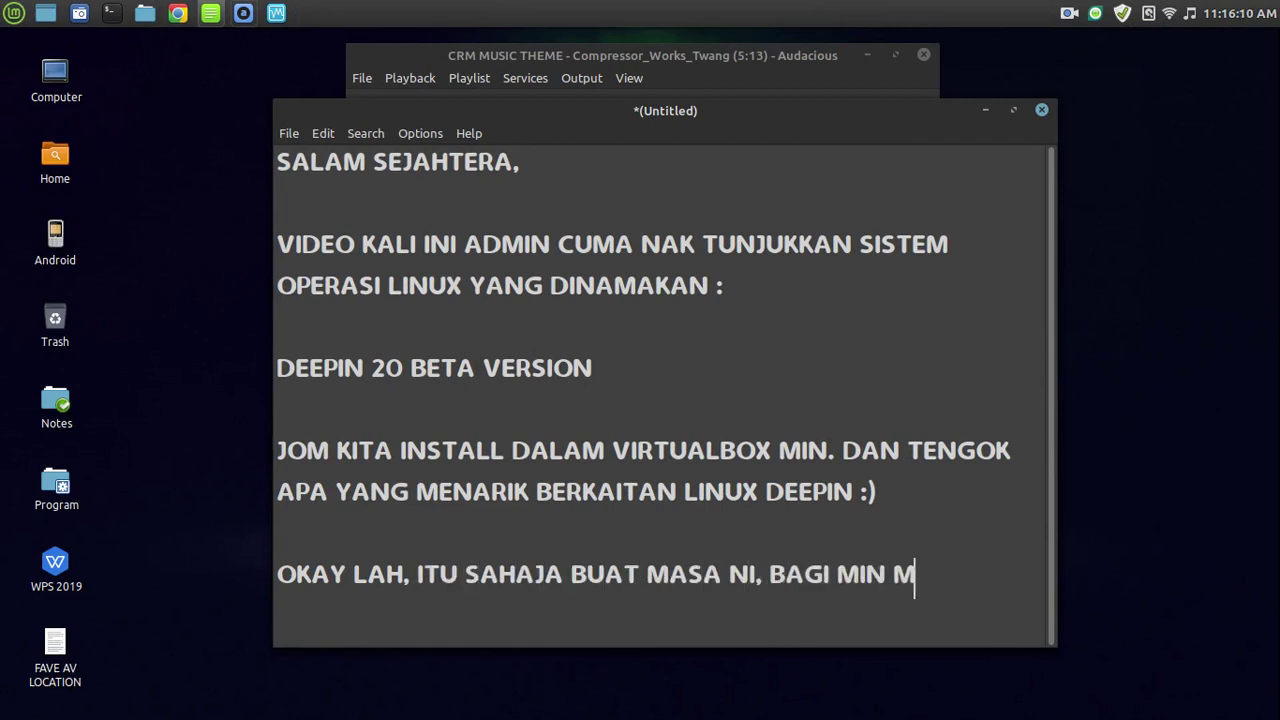
text(ASA GODAK-GODAK DULU KAY)
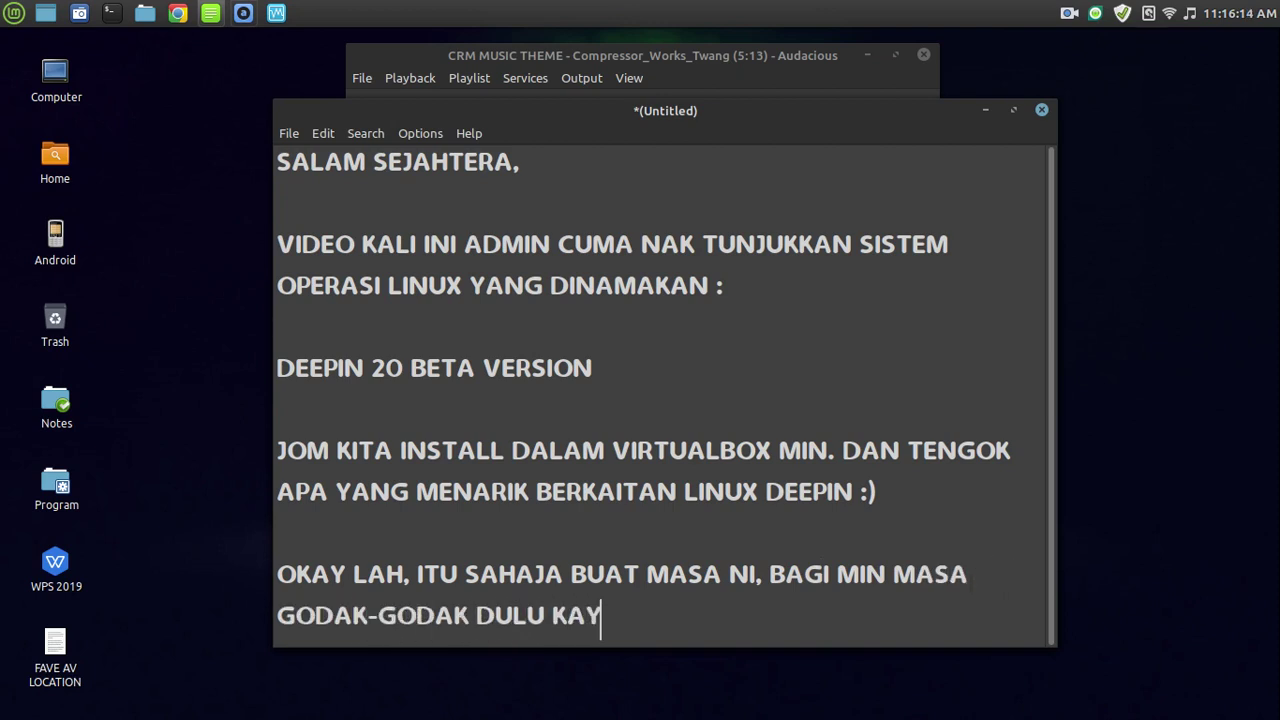
text(?)
key(BackSpace)
text(?)
key(BackSpace)
text(:?)
key(BackSpace)
text())
key(Return)
key(Return)
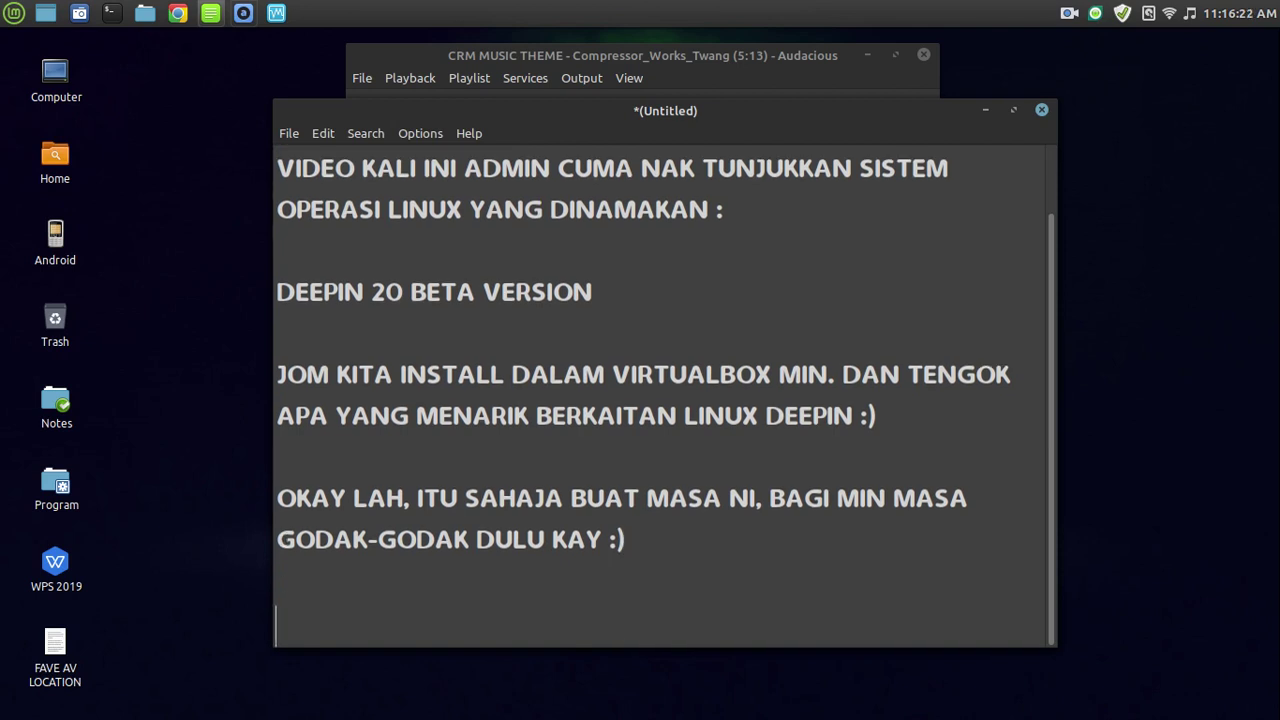
text(NAN)
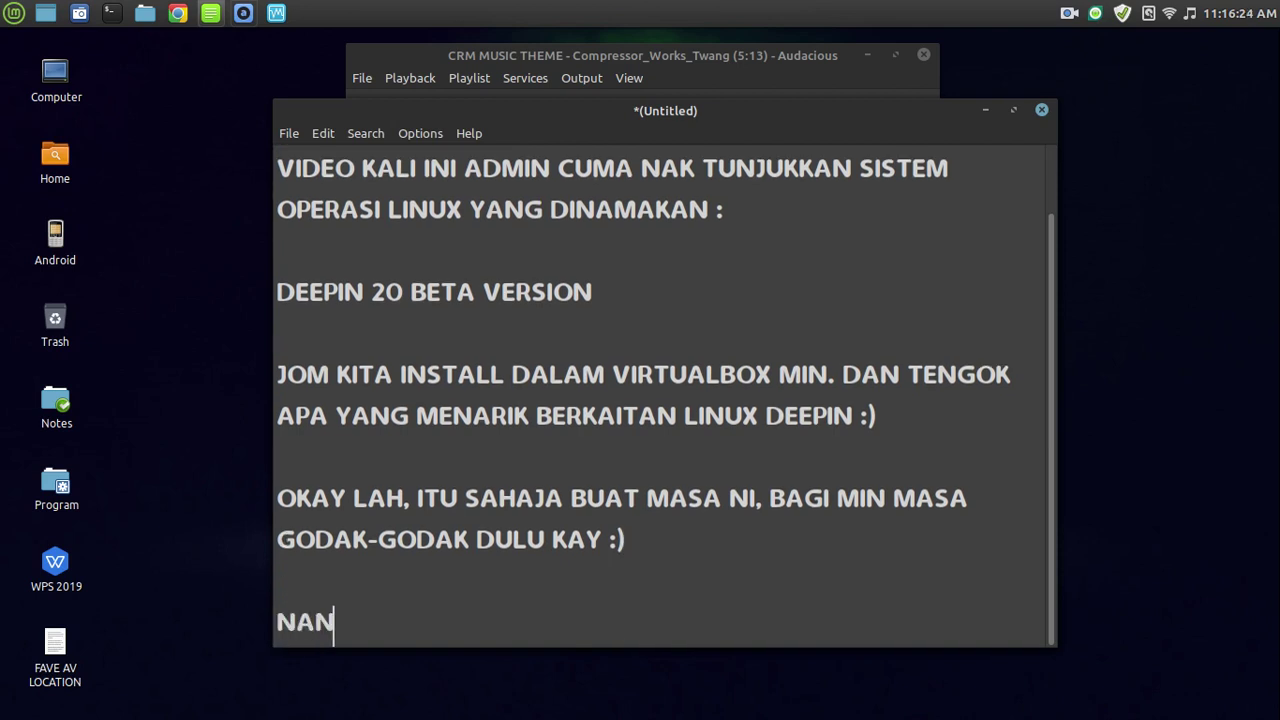
text(TI MIN BUAT VIDEO)
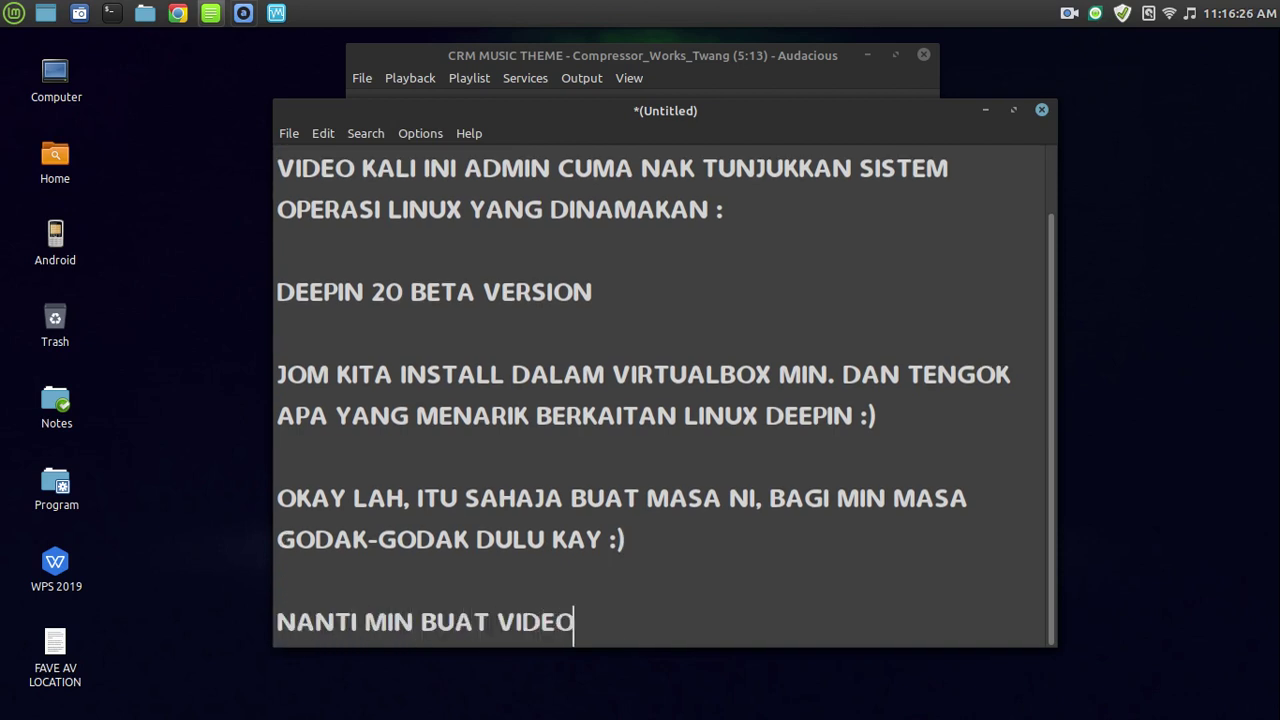
text( DEEPIN LAGI )
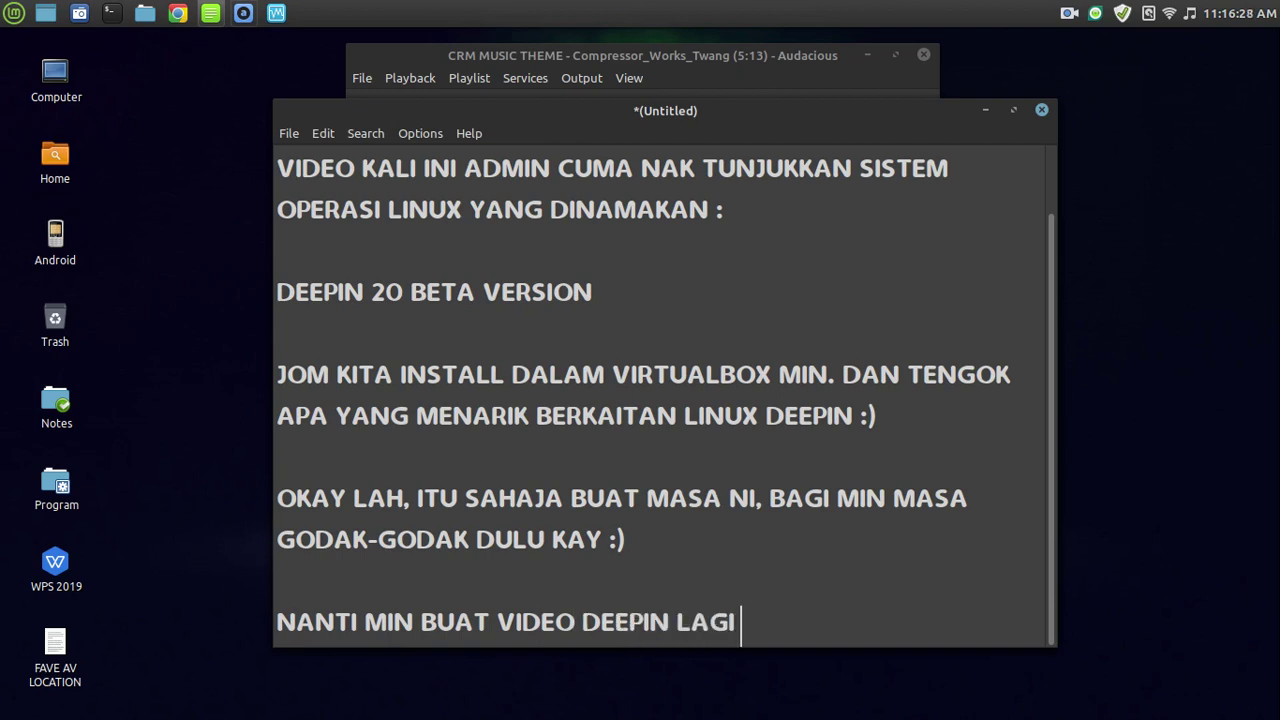
text(KEMUDIAN.. :))
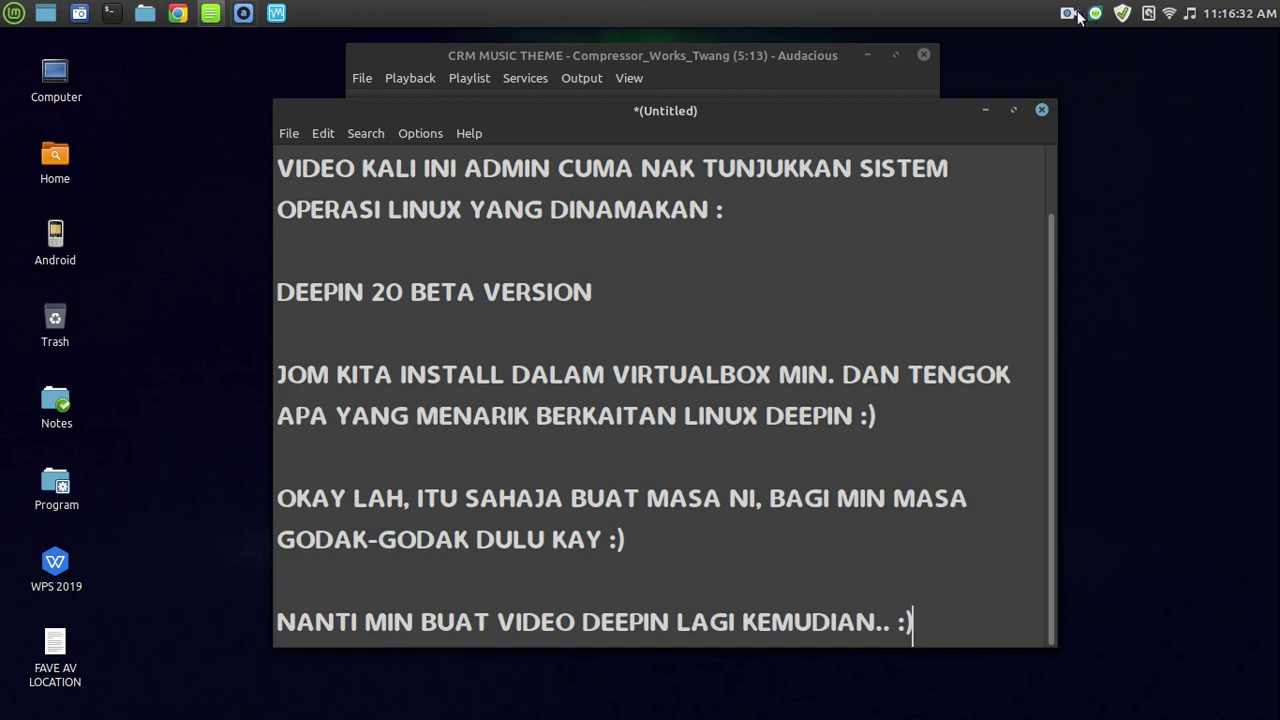